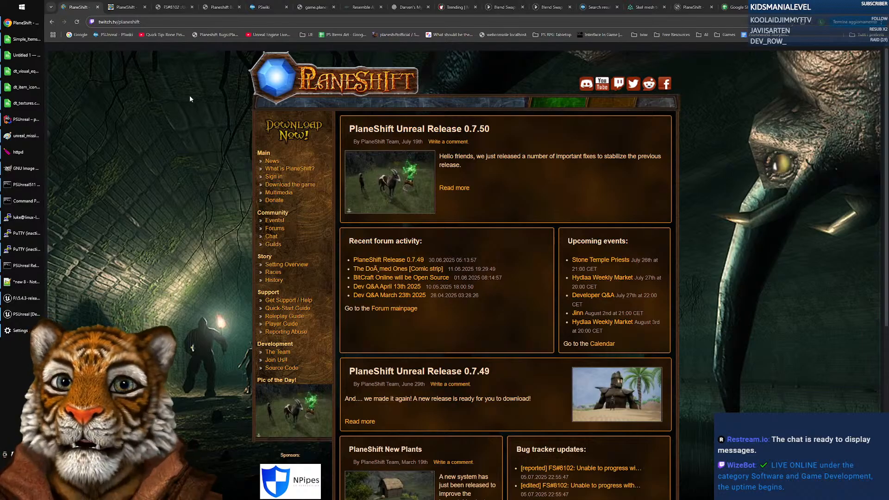
Switch to Resemble AI, open the list of own voices and load the Deelor voice for text-to-speech
click(364, 7)
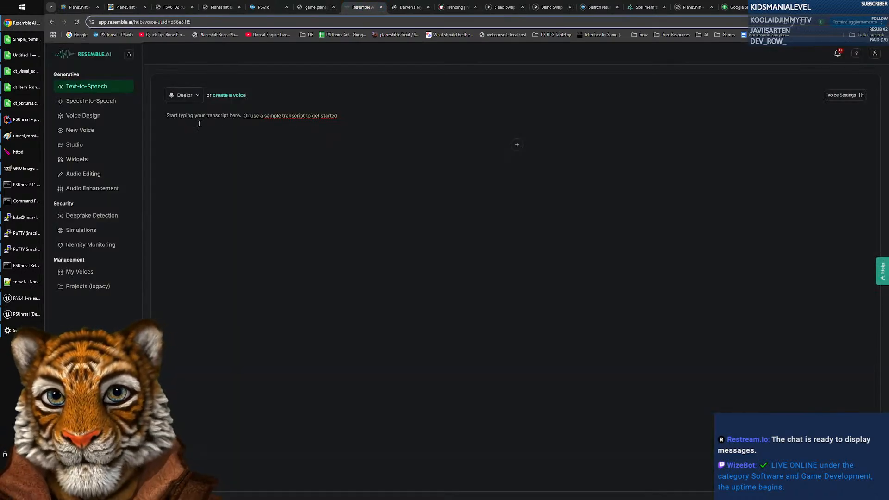
click(87, 273)
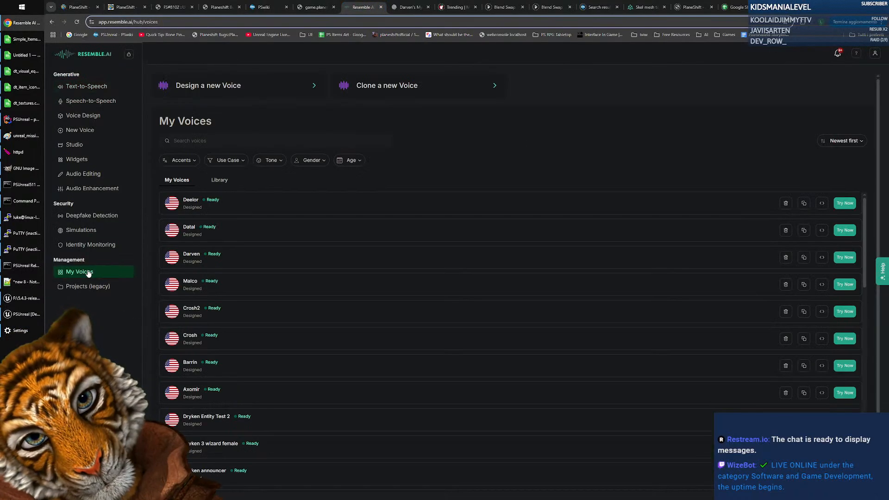
click(843, 204)
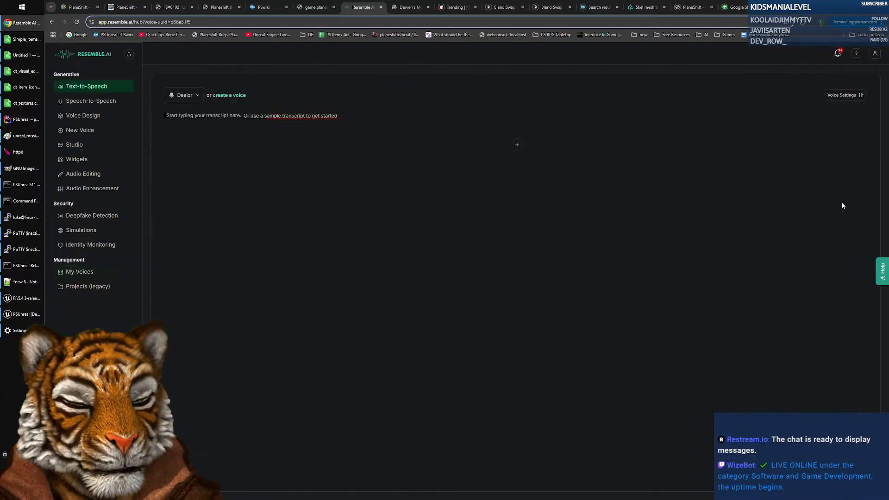
Switch to the PlaneShift voiceovers site, sign in with the prefilled account credentials and open the NPC responses page
click(303, 9)
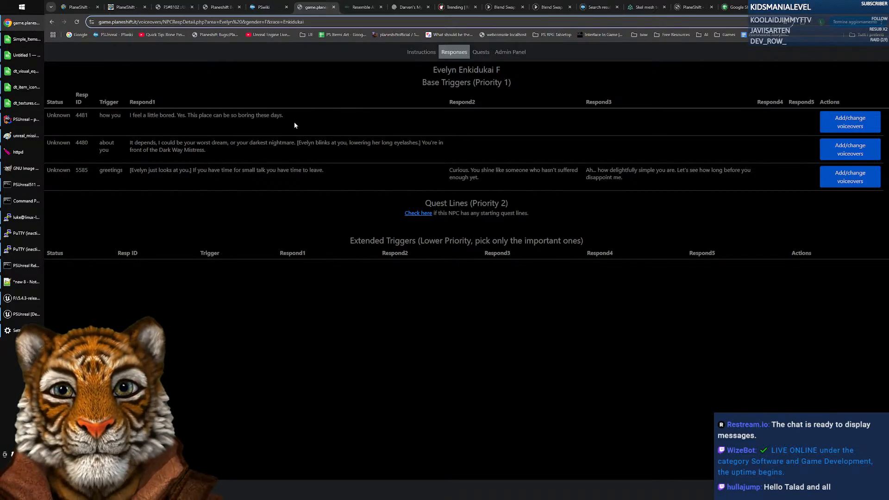
click(463, 54)
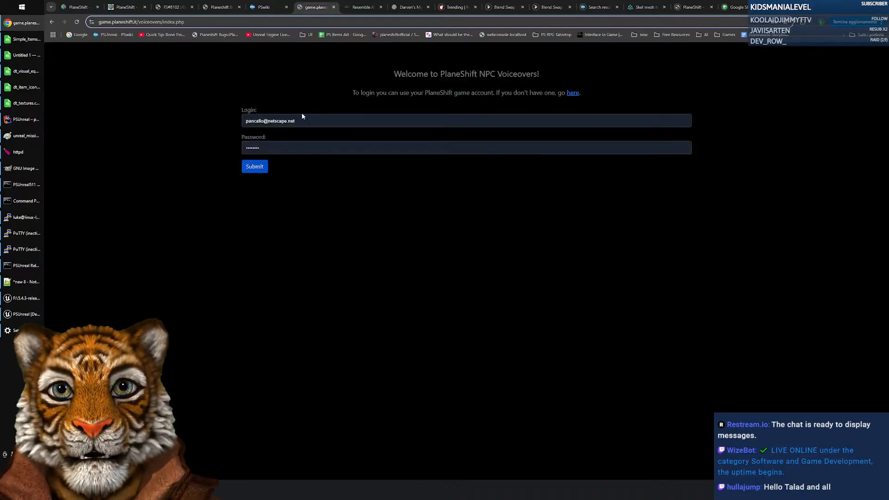
click(257, 170)
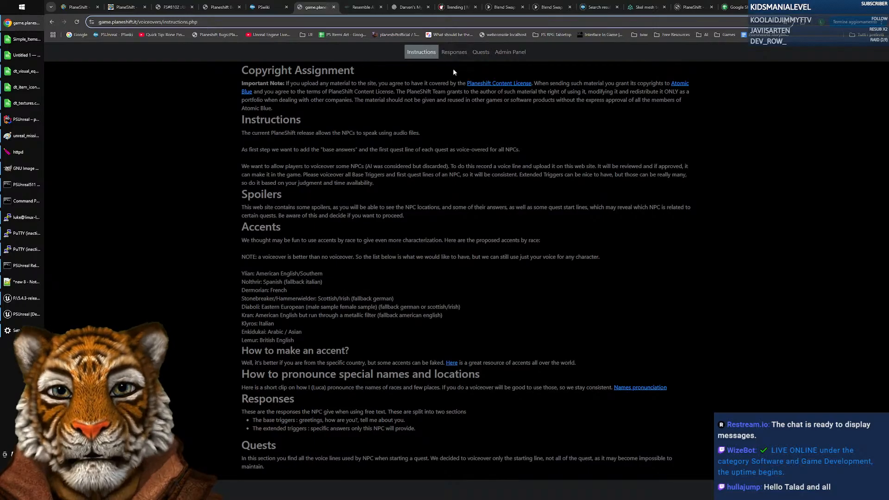
click(462, 53)
Filter the NPC responses to race Enkidukai and gender M
click(311, 87)
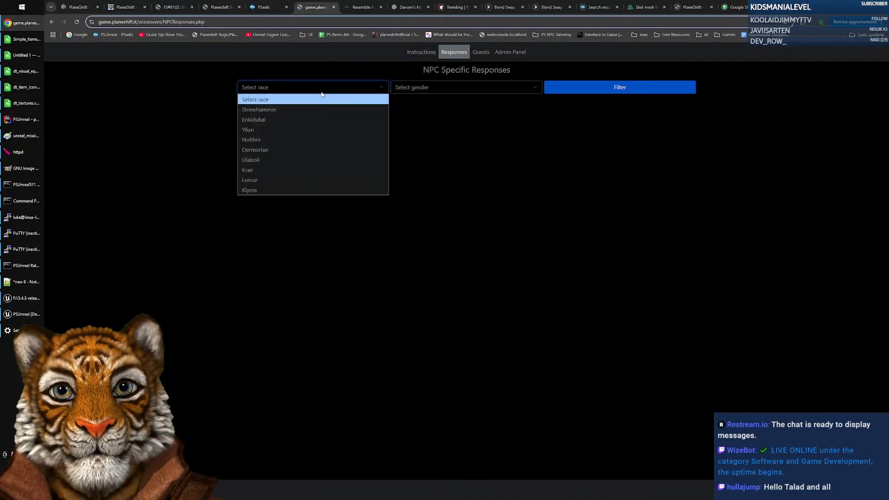
click(271, 120)
click(419, 88)
click(422, 120)
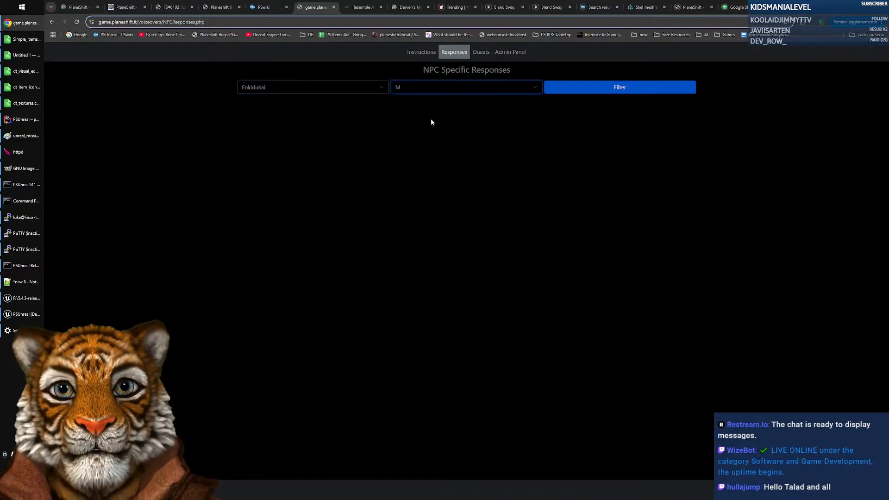
click(582, 93)
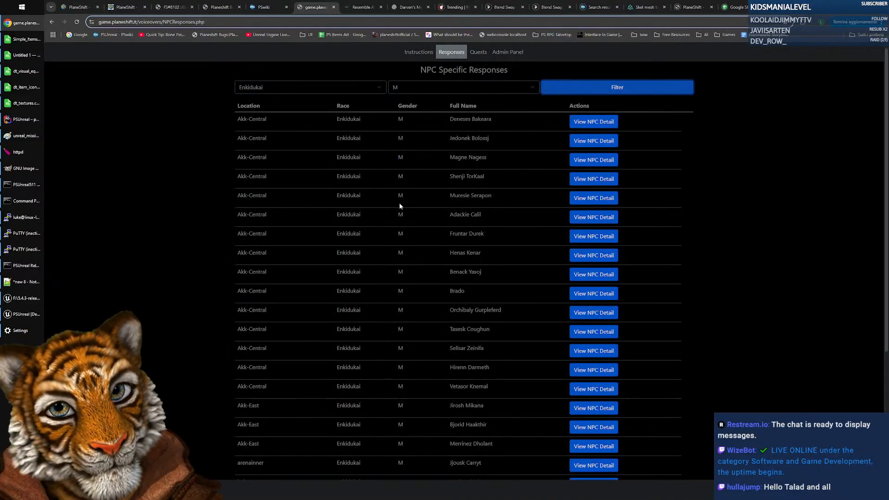
Open the NPC detail of Deelor Blackeye and read his how you, about you and greetings responses
scroll(484, 268, down, 2)
scroll(484, 264, down, 2)
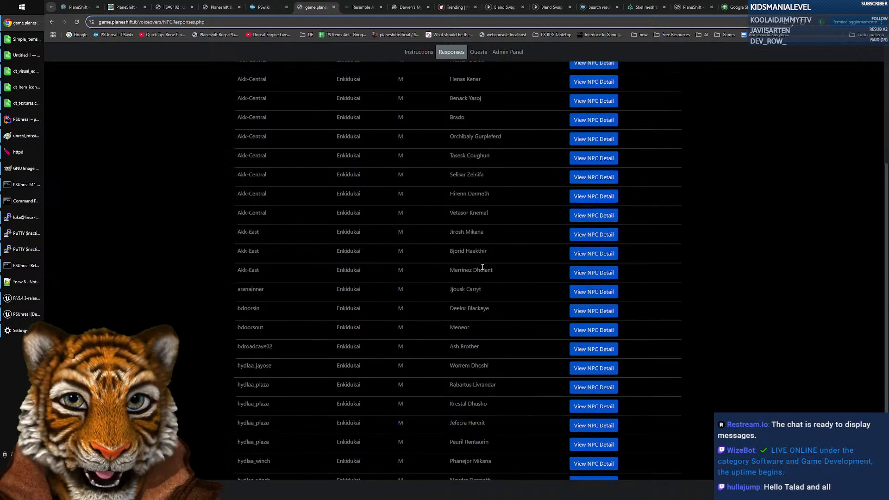
click(592, 276)
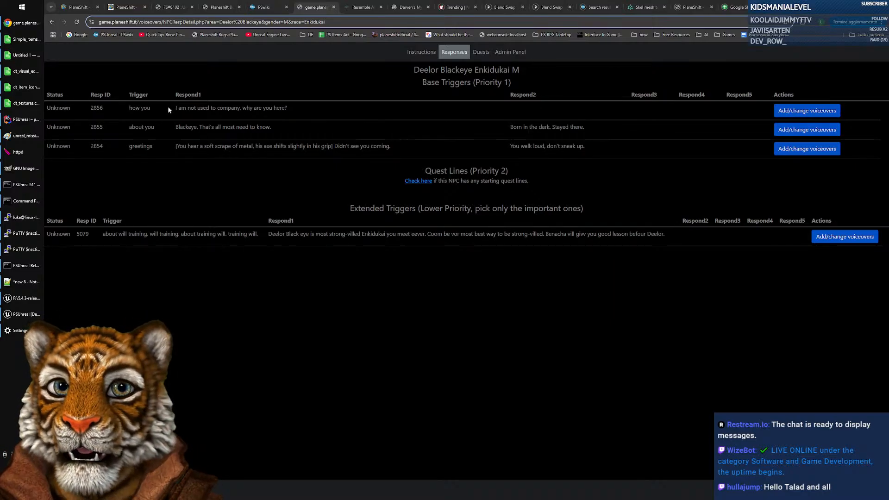
drag(168, 110, 291, 116)
drag(174, 127, 579, 137)
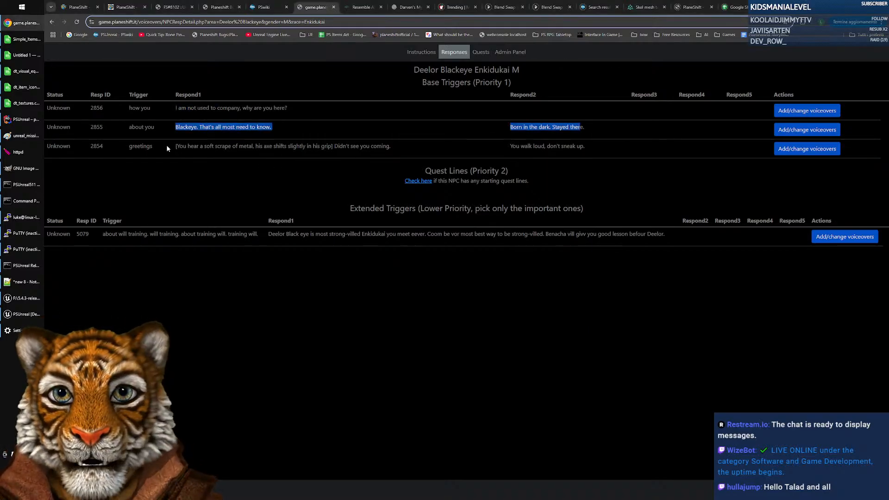
drag(167, 148, 581, 150)
click(624, 149)
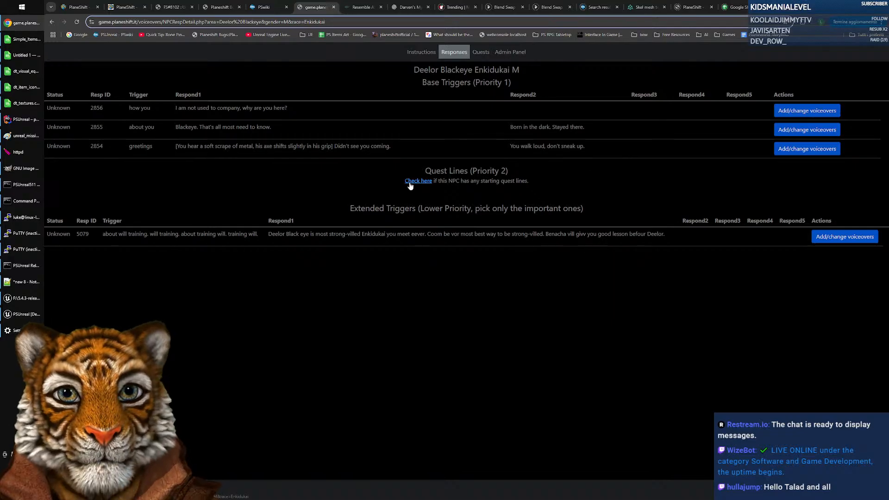
Check Deelor Blackeye's starting quest lines and return to the NPC responses filter page
click(410, 182)
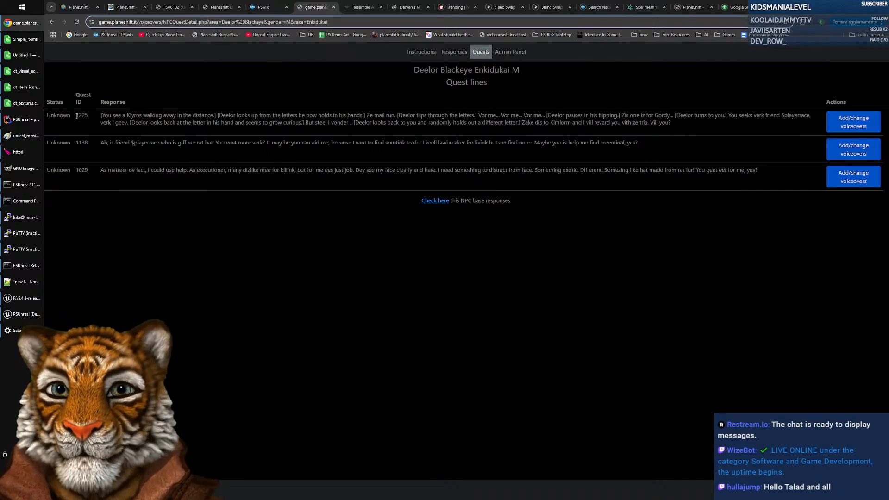
click(52, 22)
click(51, 22)
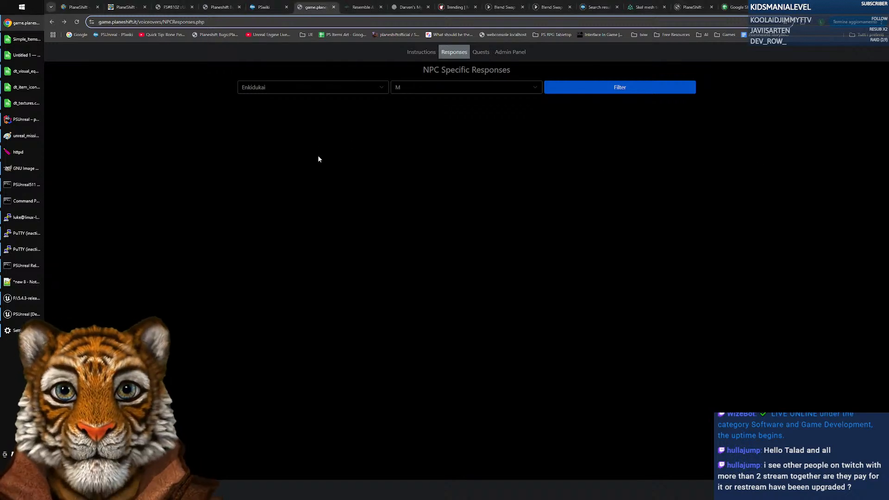
Switch to Resemble AI's Voice Design and generate voice samples from the description "A sensual female wizard with lot of knowledge in magic."
click(361, 10)
click(91, 272)
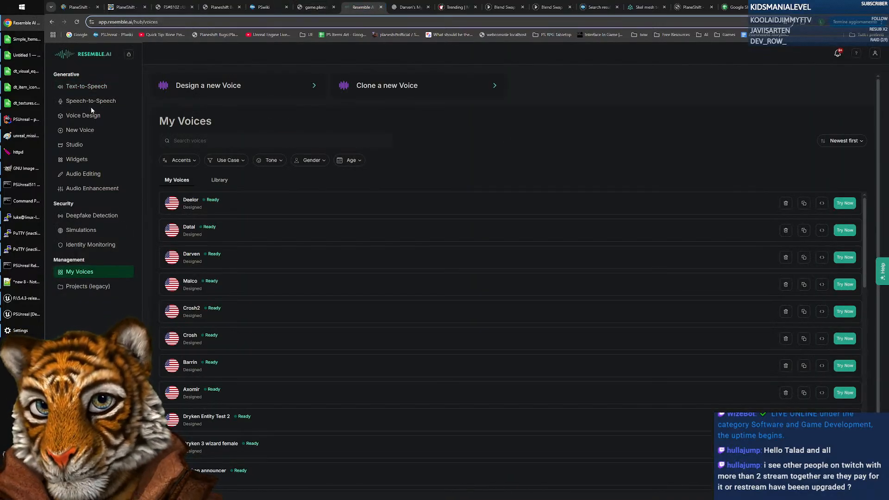
click(86, 88)
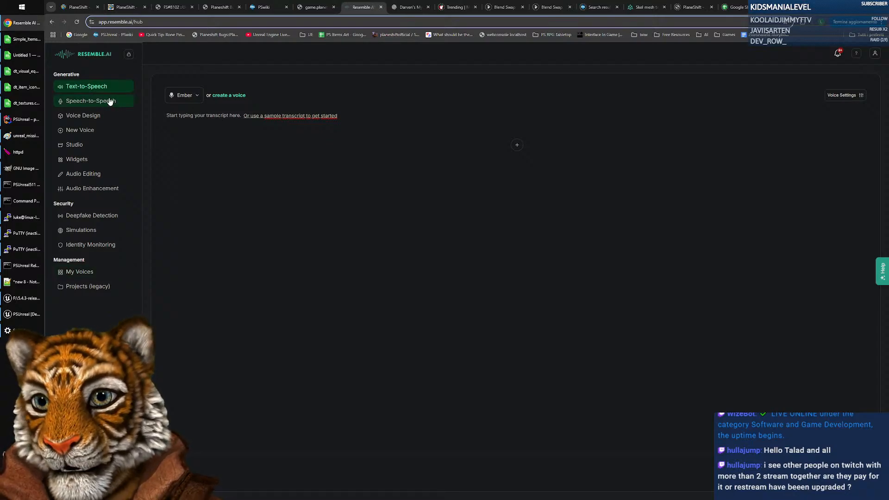
click(87, 116)
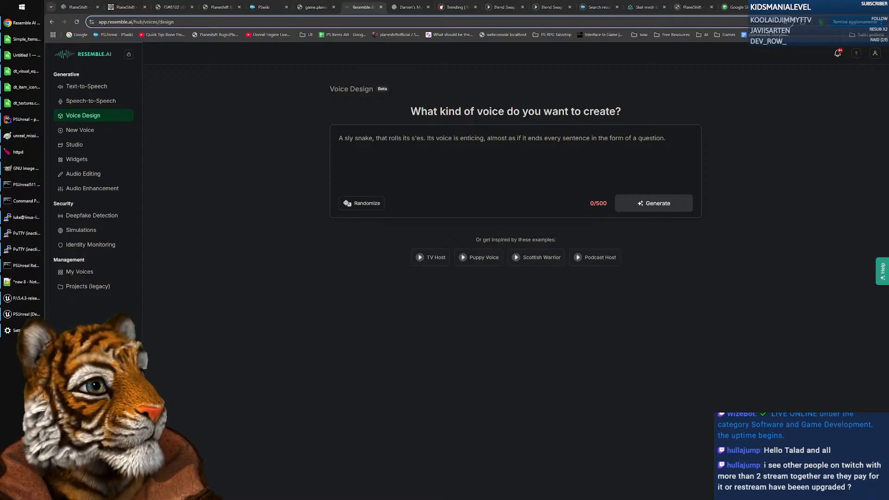
click(445, 141)
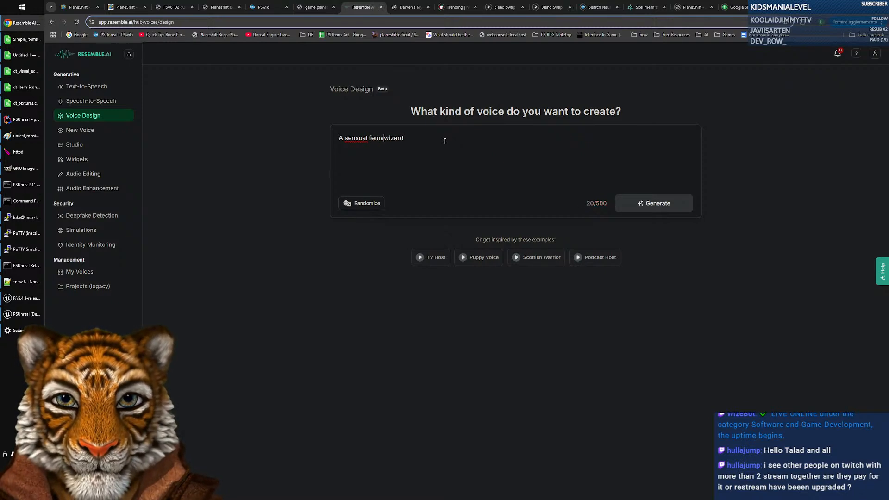
text(ale)
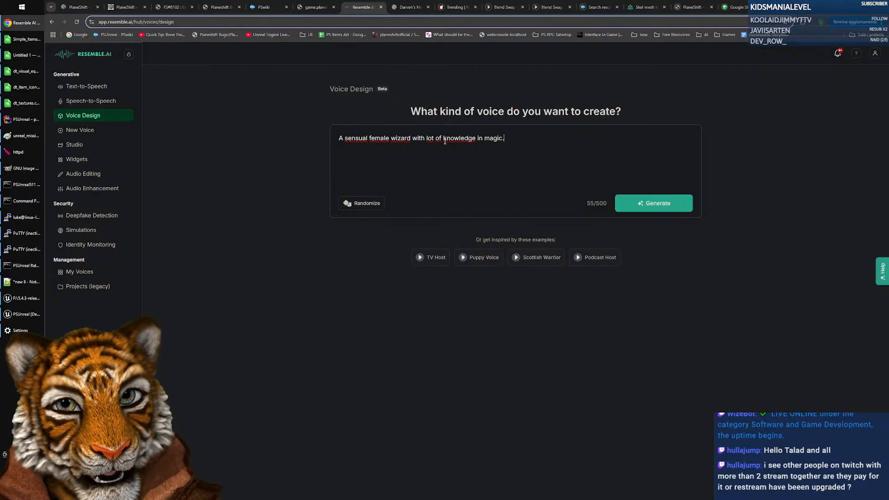
click(636, 204)
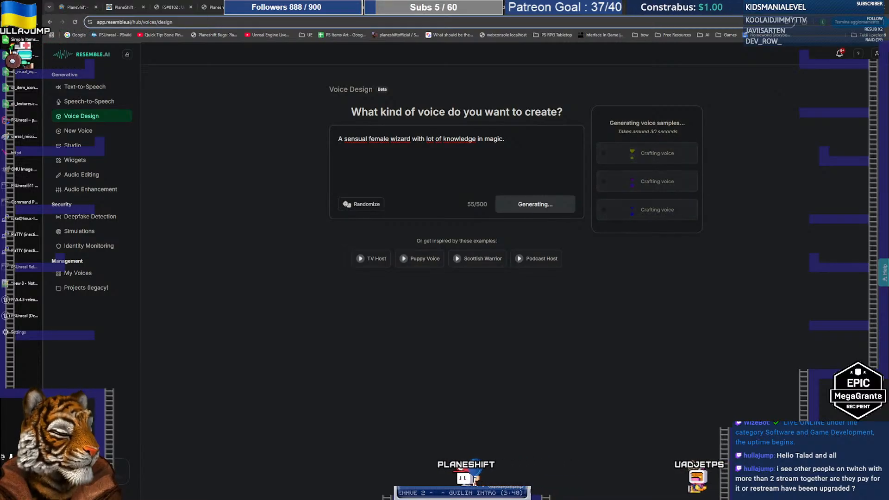
Listen to the generated voice samples to compare them
click(614, 143)
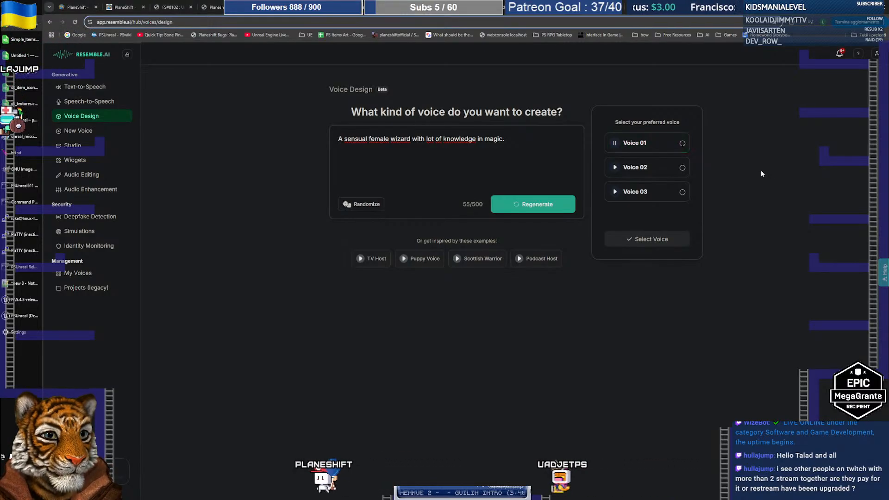
click(615, 146)
click(615, 168)
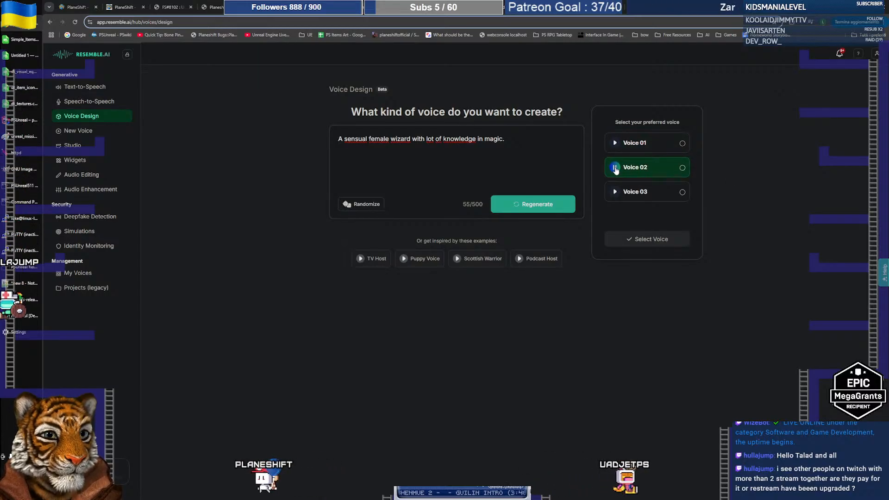
click(616, 169)
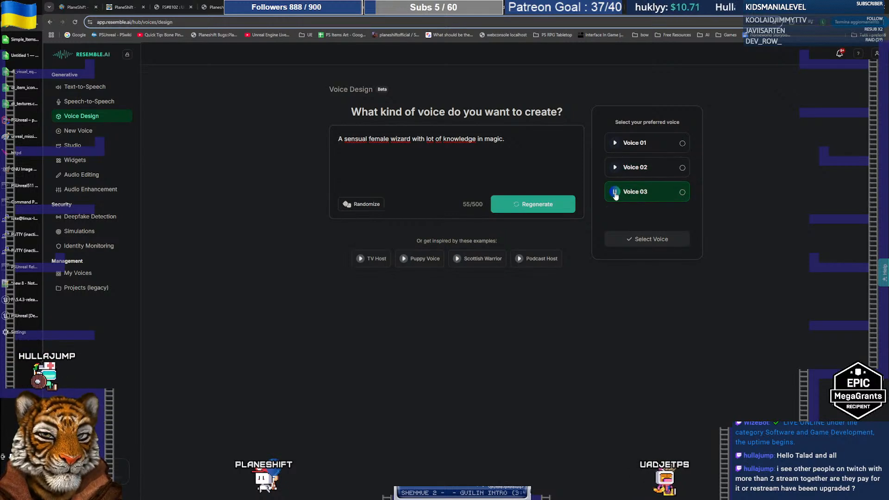
Choose Voice 02 and create it as a new voice named Evelyn
click(682, 168)
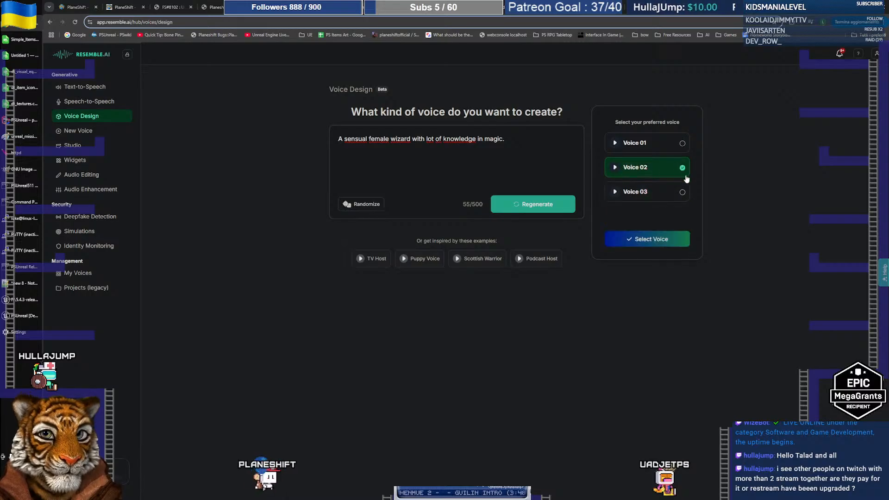
click(650, 240)
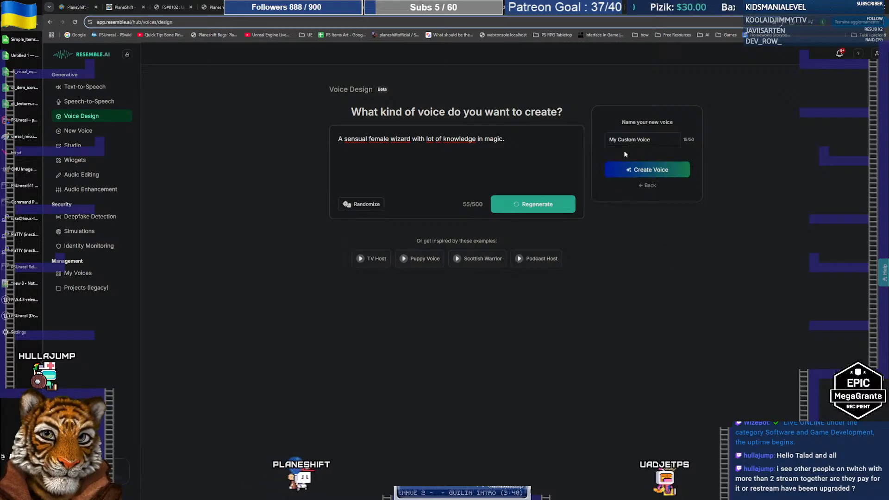
text(Evwelyn)
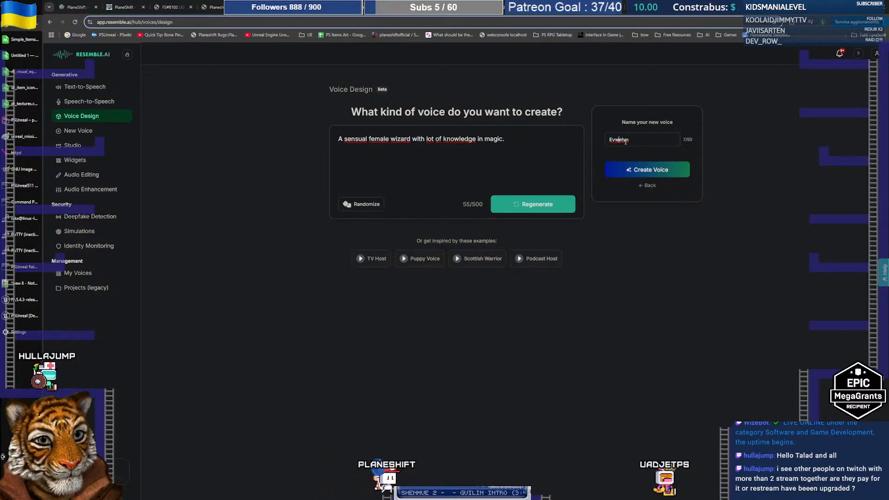
key(BackSpace)
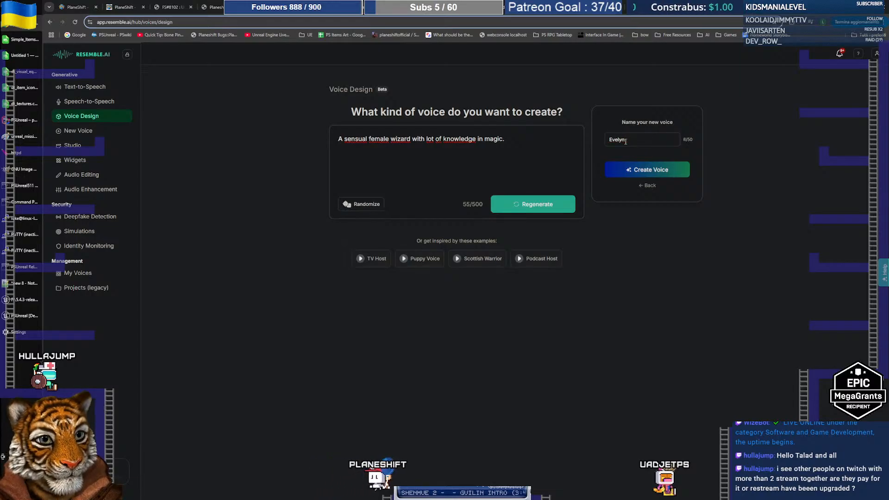
click(666, 174)
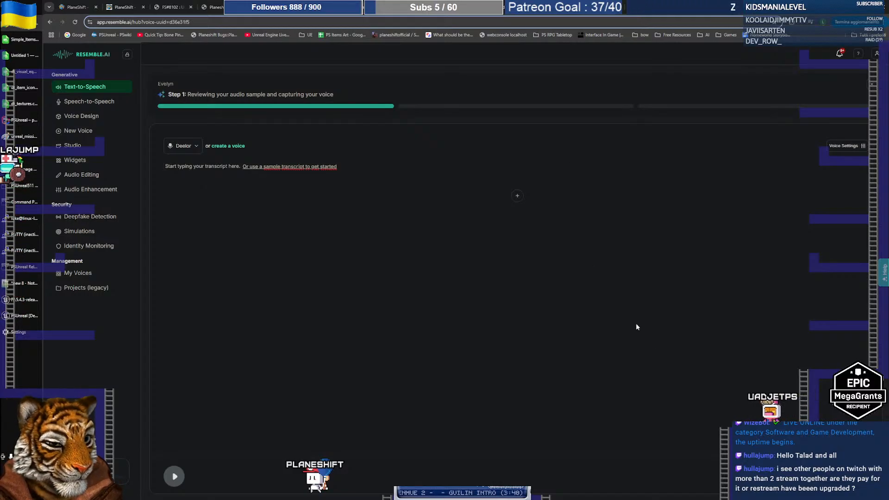
Refresh the list of own voices and load the Evelyn voice for text-to-speech
click(84, 273)
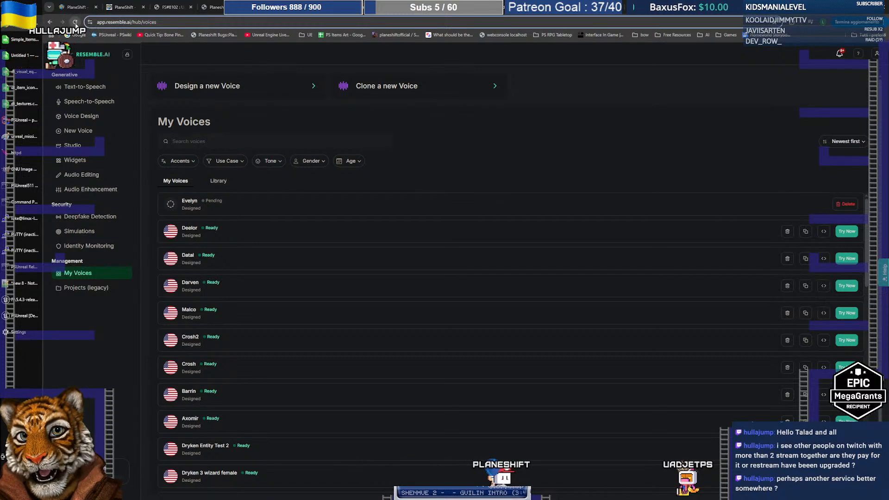
key(F5)
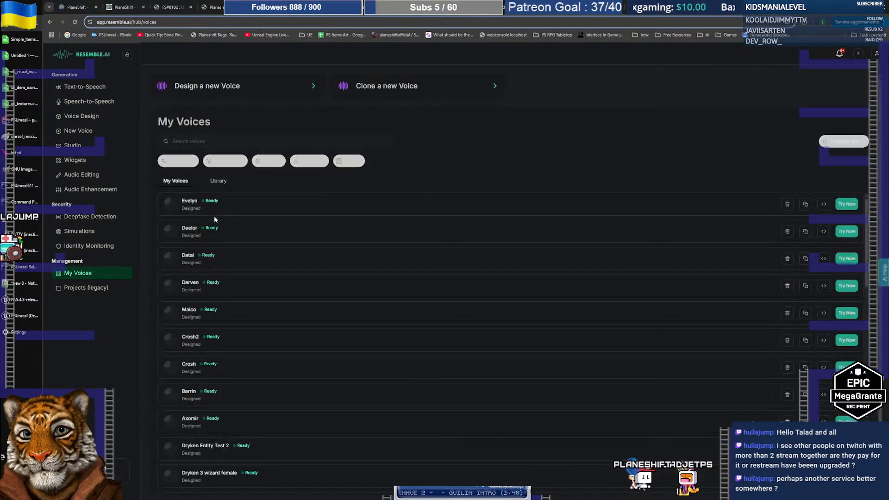
click(846, 204)
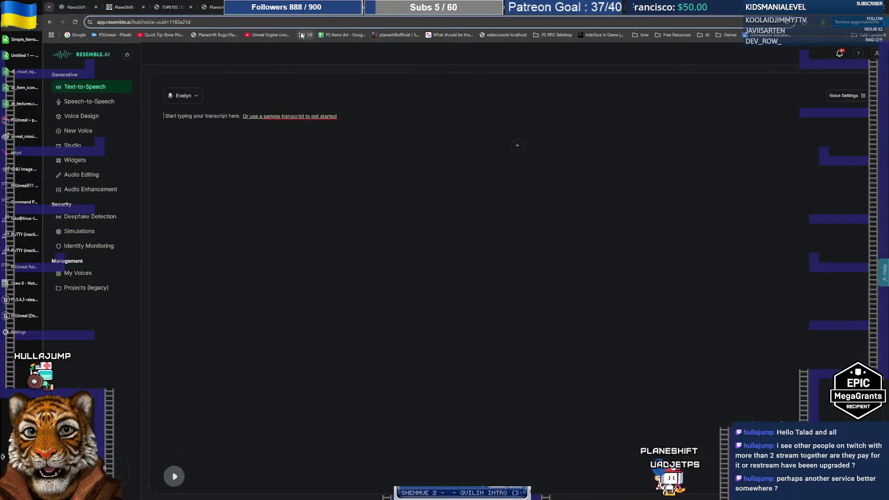
Switch to the PlaneShift voiceovers site, filter the NPC responses to Enkidukai and gender F, and search the page for "evelyn"
click(269, 7)
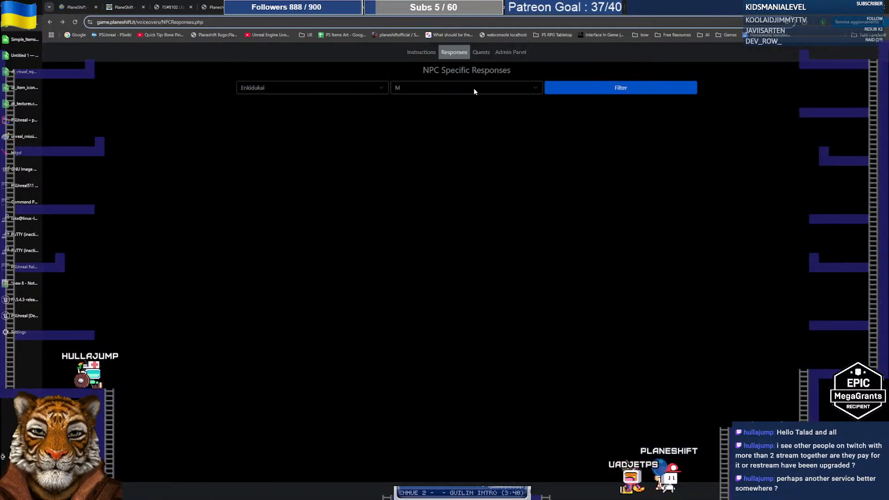
click(454, 88)
click(454, 109)
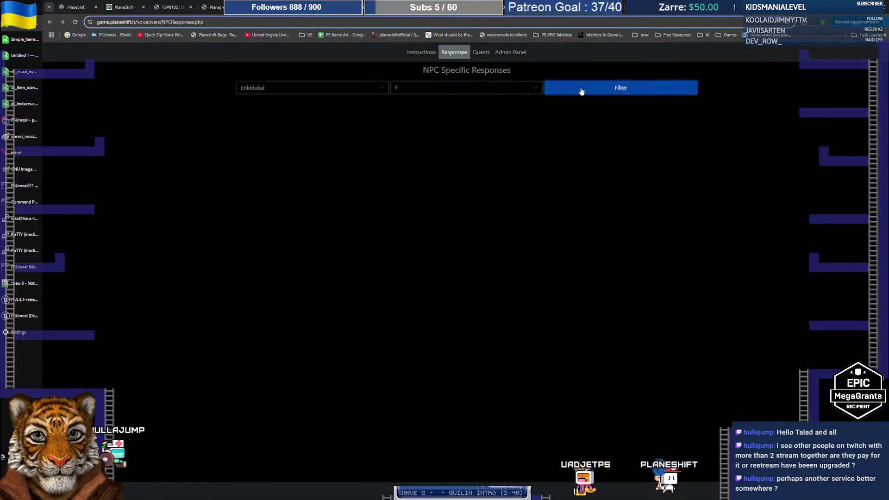
click(581, 88)
key(ctrl+f)
text(evel)
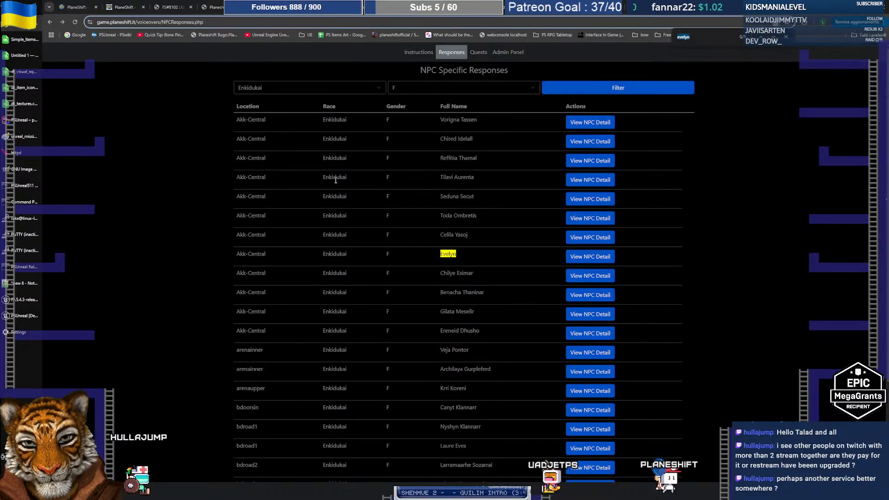
Open Evelyn's NPC details and copy her greeting "If you have time for small talk you have time to leave." into Resemble AI's text-to-speech script
click(574, 257)
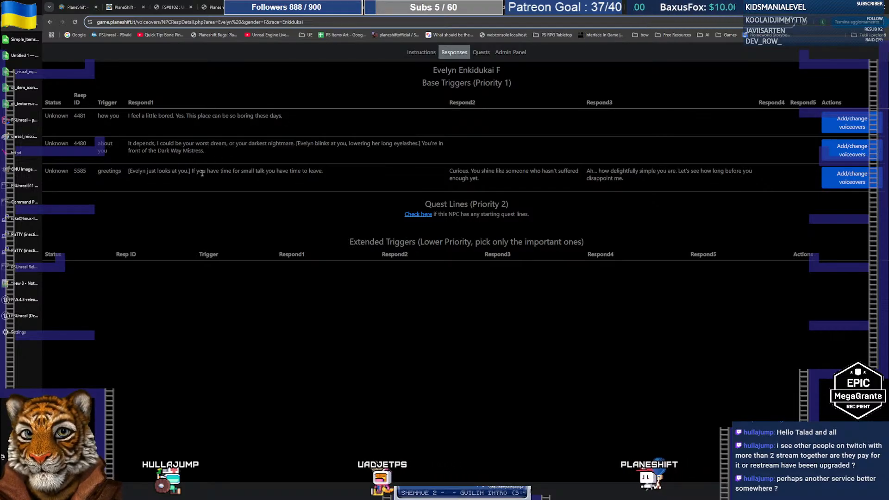
drag(332, 169, 201, 179)
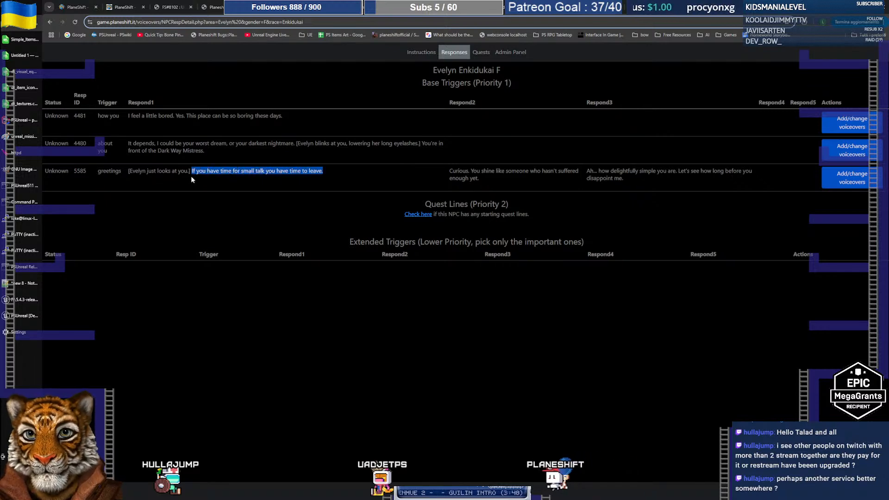
click(355, 169)
click(381, 8)
click(387, 121)
key(ctrl+a)
text(If you have time for small talk you have time to leave.)
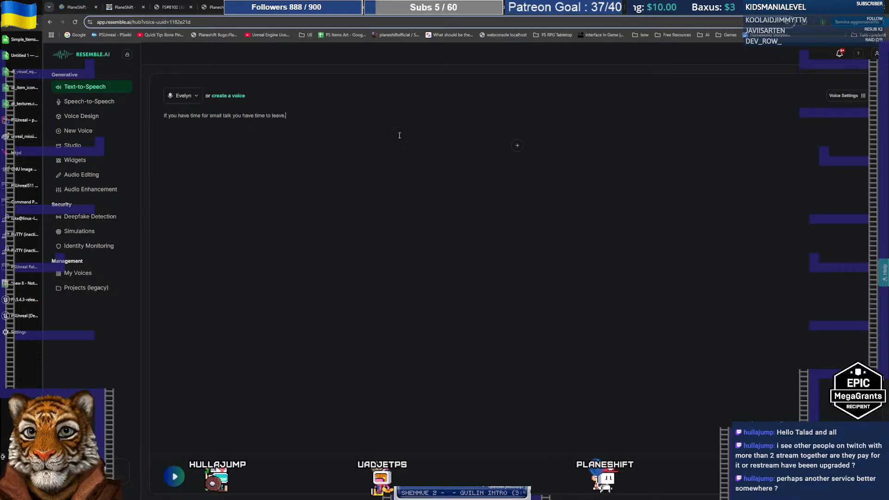
Set the Evelyn voice's optional prompt to "japanese accent" and try to generate speech for the greeting line
click(845, 95)
click(729, 204)
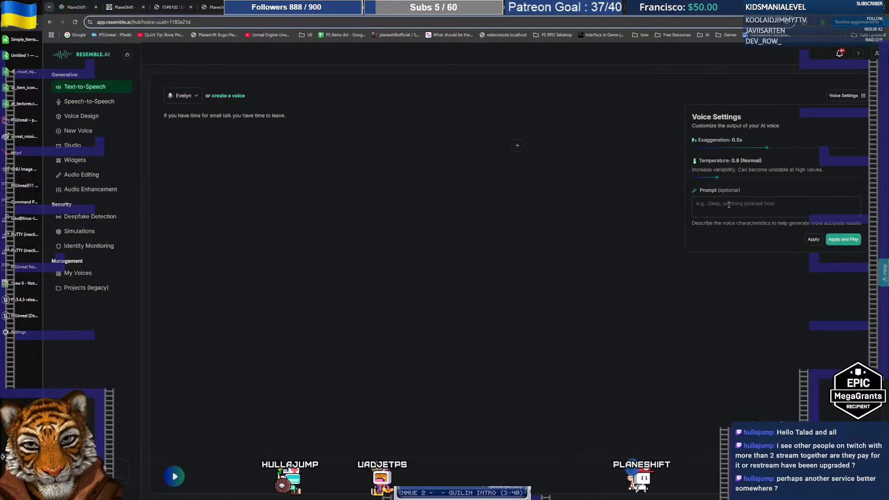
text(japa)
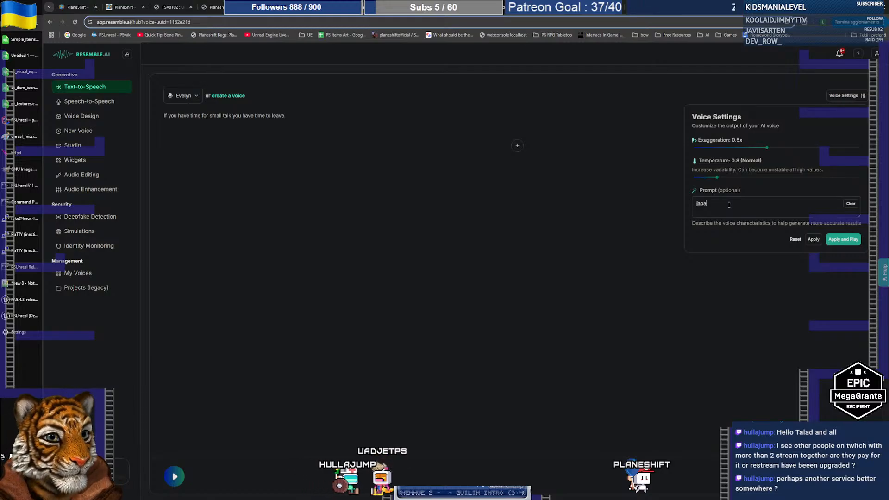
key(BackSpace)
text(nese)
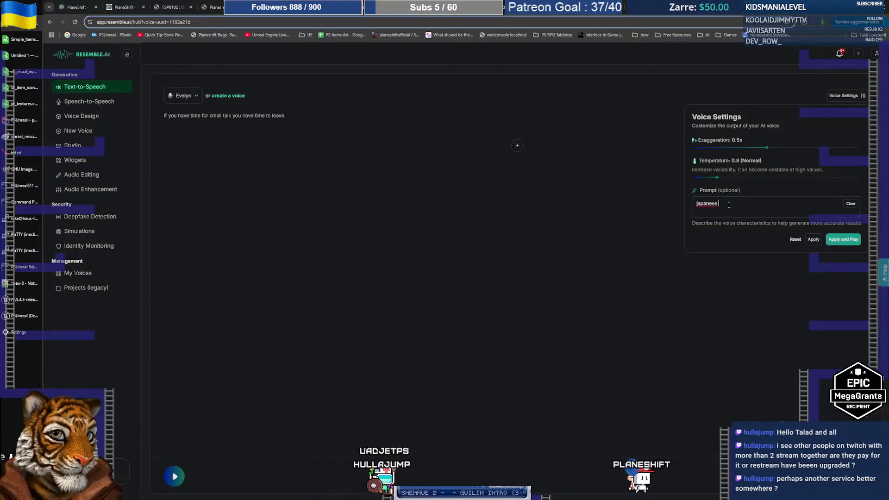
text( accent)
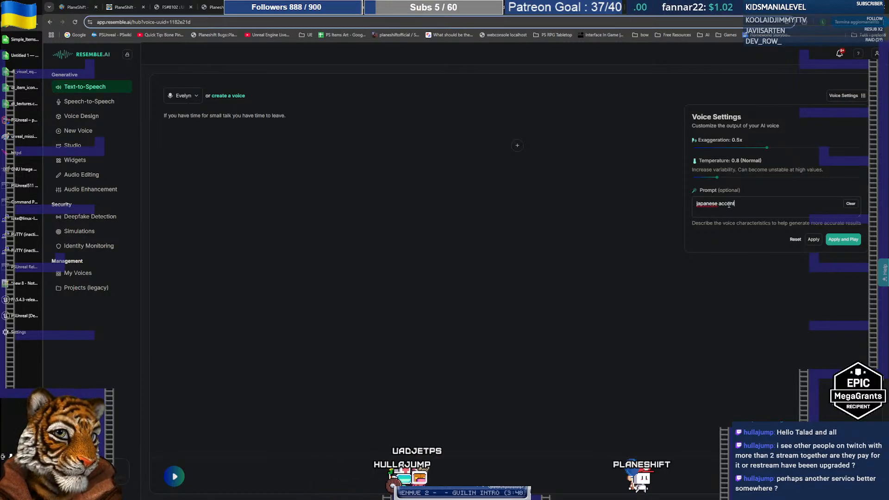
click(841, 240)
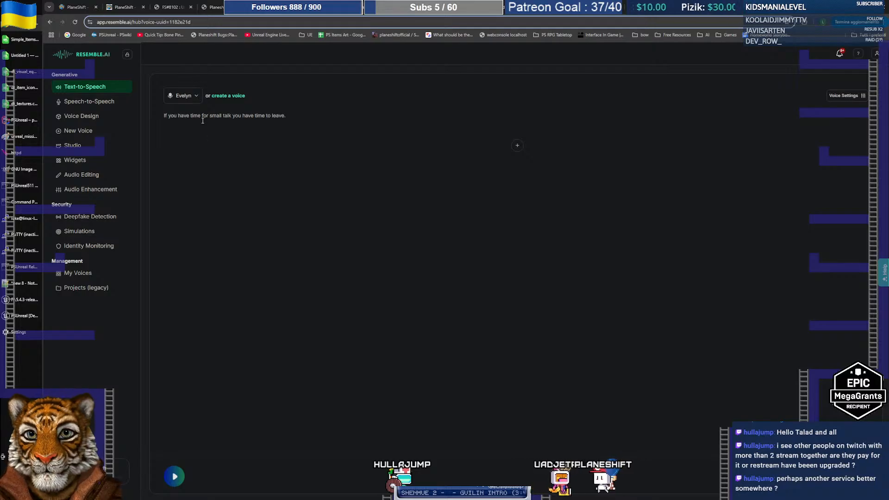
click(176, 476)
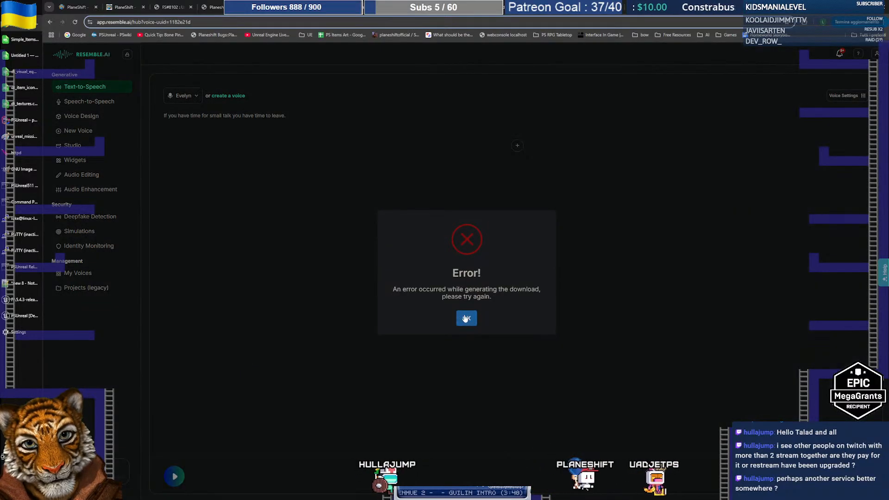
click(472, 318)
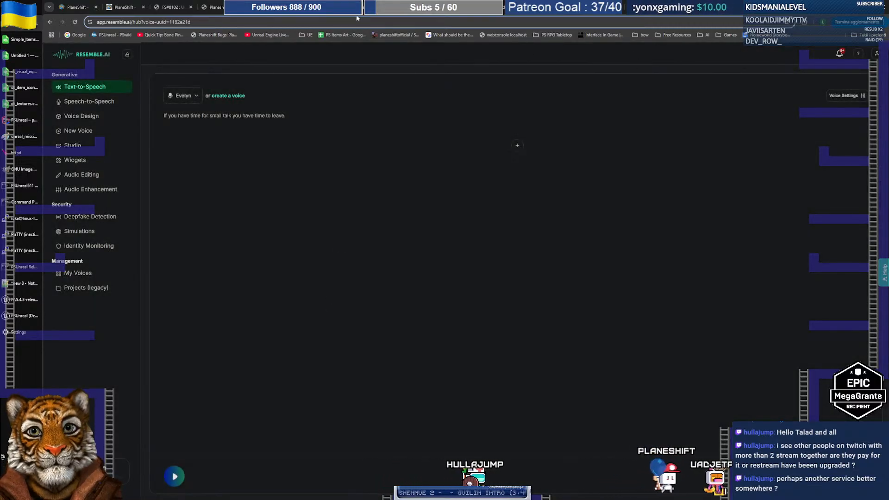
Open hume.ai in a new browser tab and switch its demo to Voice Design
key(ctrl+t)
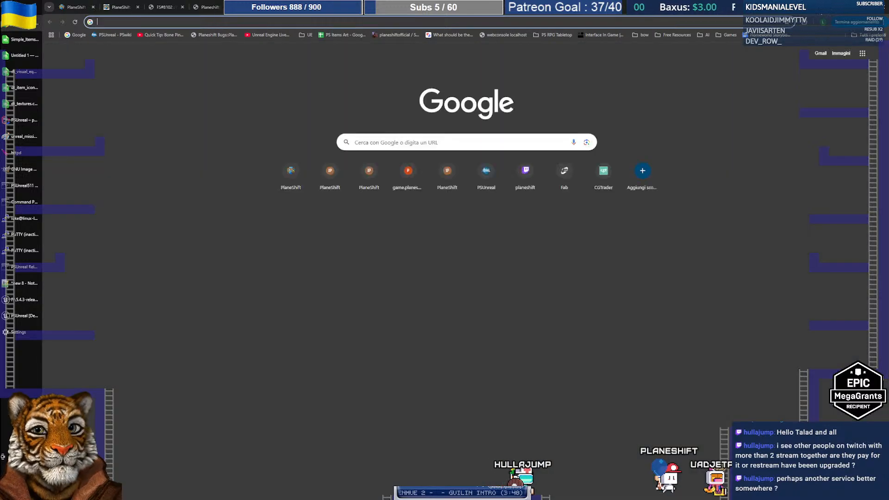
text(hume.ai)
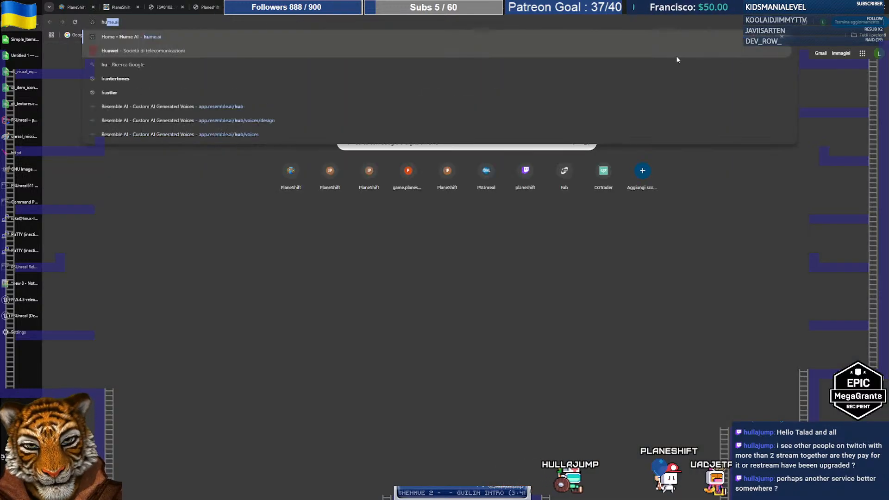
key(Return)
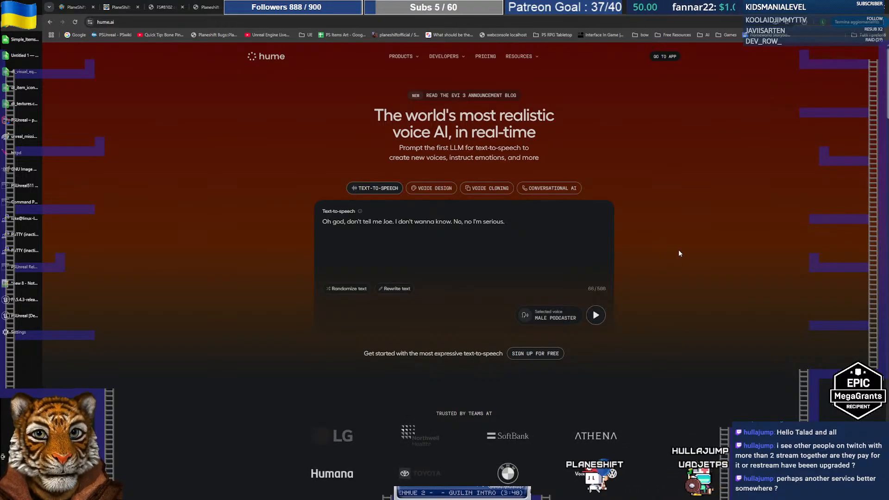
click(429, 190)
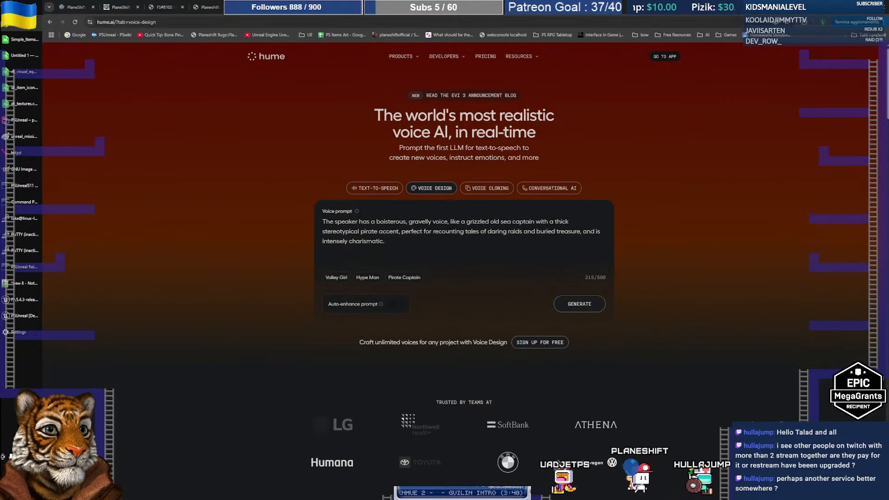
Replace the voice prompt with "A sensual female wizard very expert in magic and manipulations with japanese accent" and generate voice samples
drag(410, 244, 260, 211)
text(A sensu)
text(al female )
text(wizard v)
text(ery expert in m)
text(agic and )
text(mani)
text(up)
key(BackSpace)
key(BackSpace)
text(pou)
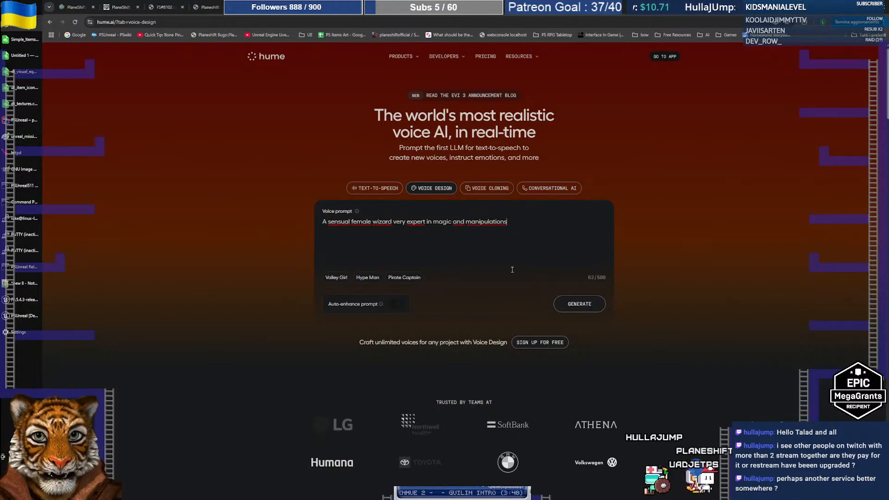
text(with jo)
text(panese accent)
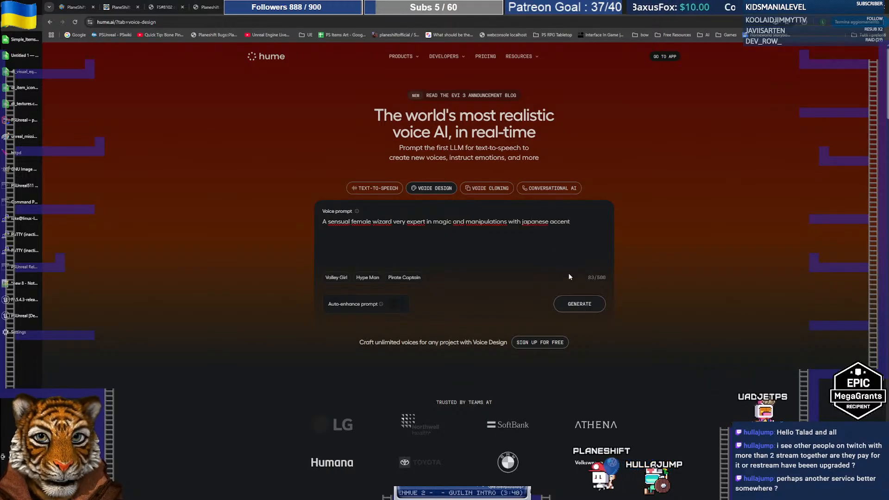
click(577, 304)
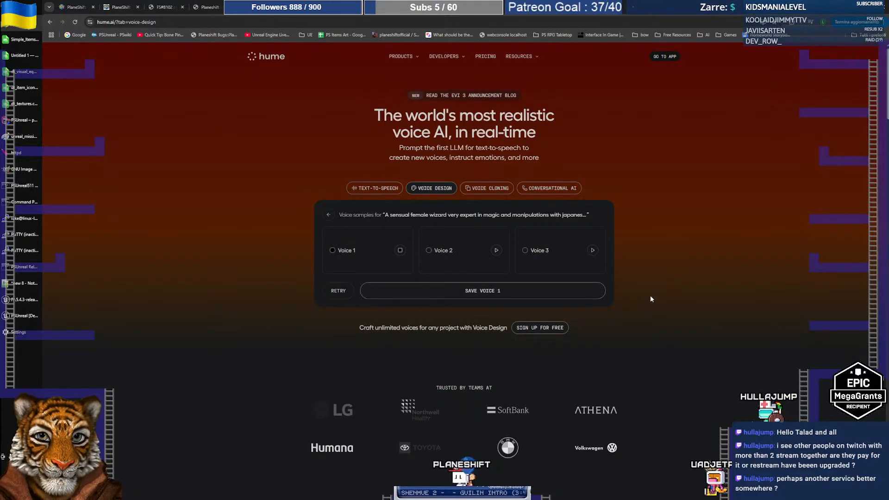
Listen to the Voice 2 and Voice 3 samples, and return to Resemble AI to dismiss its error message
click(429, 250)
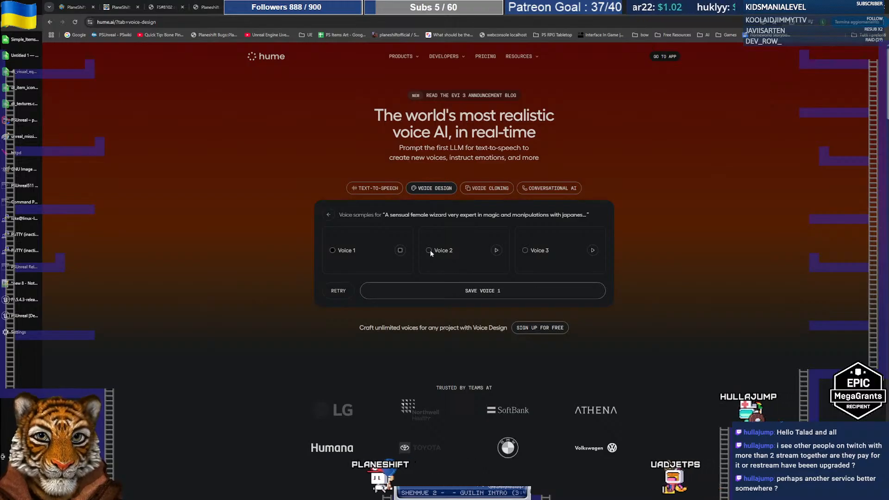
click(496, 250)
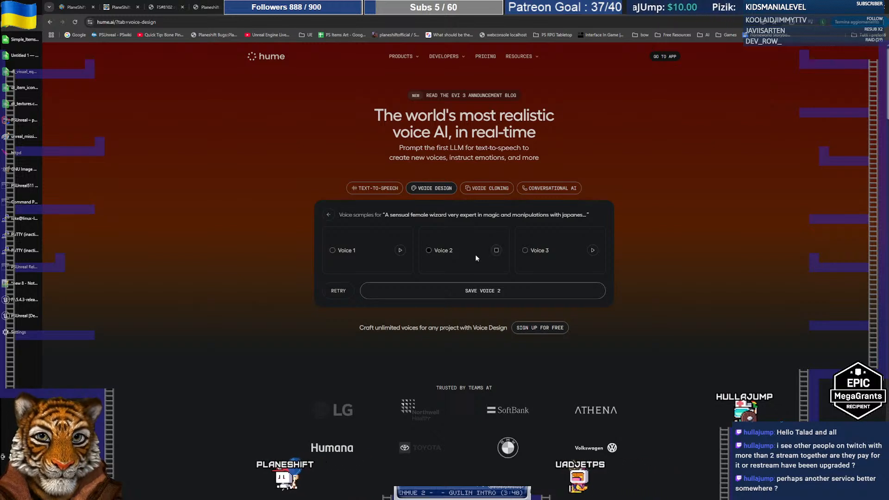
click(593, 250)
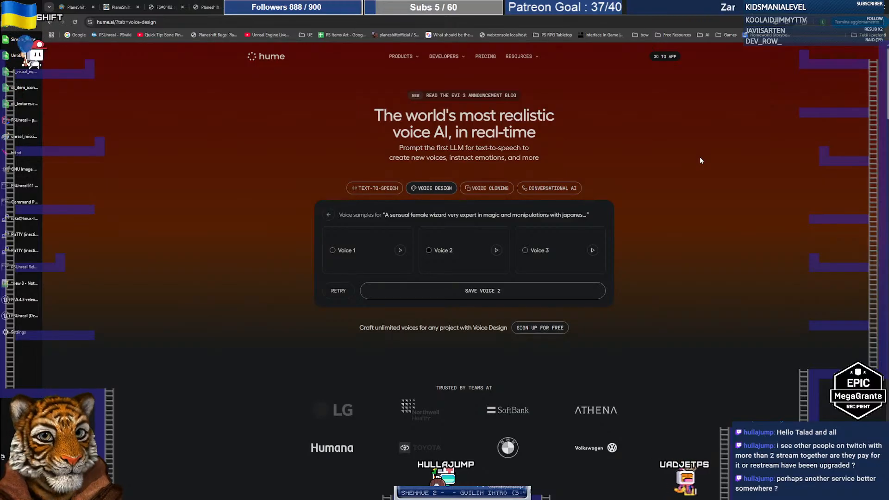
click(521, 7)
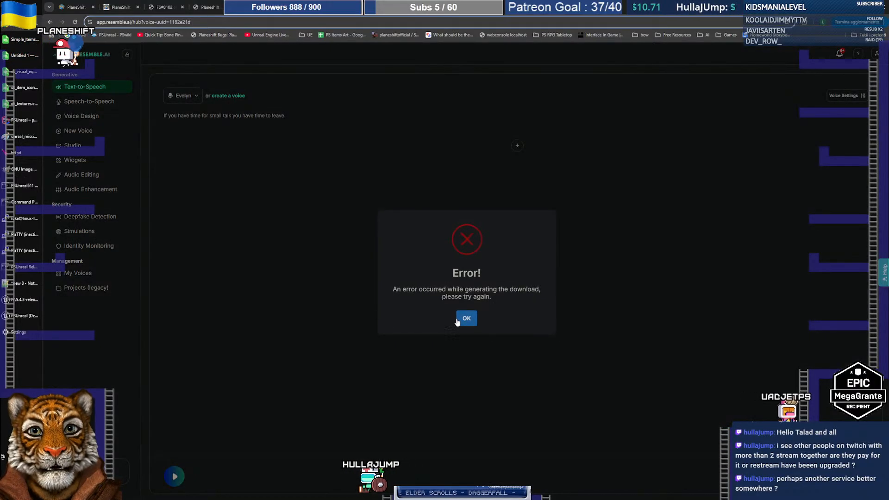
click(466, 319)
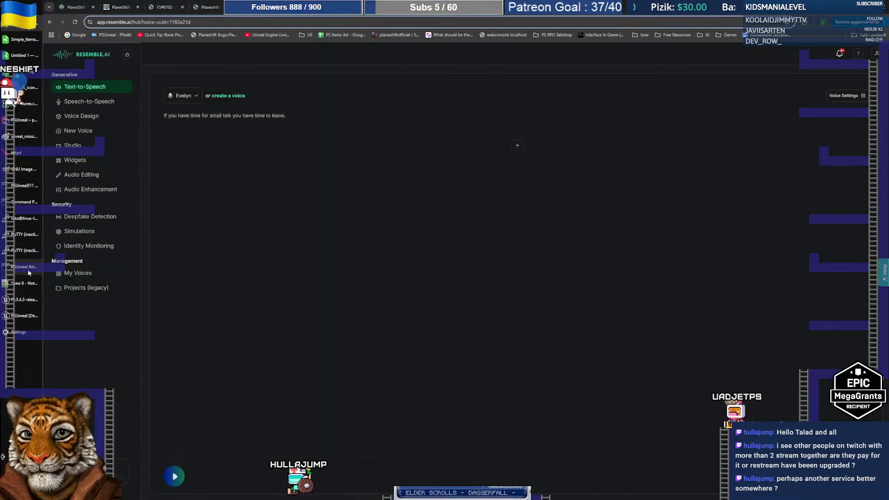
Switch to Paint to review the PSRelease 0.7.51 task list and the Amdeneir city interface mockup
mouse_move(21, 250)
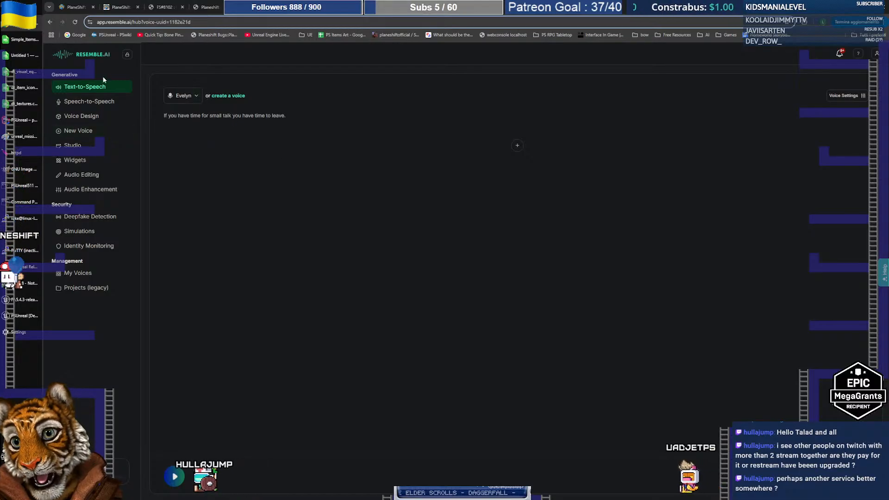
click(31, 136)
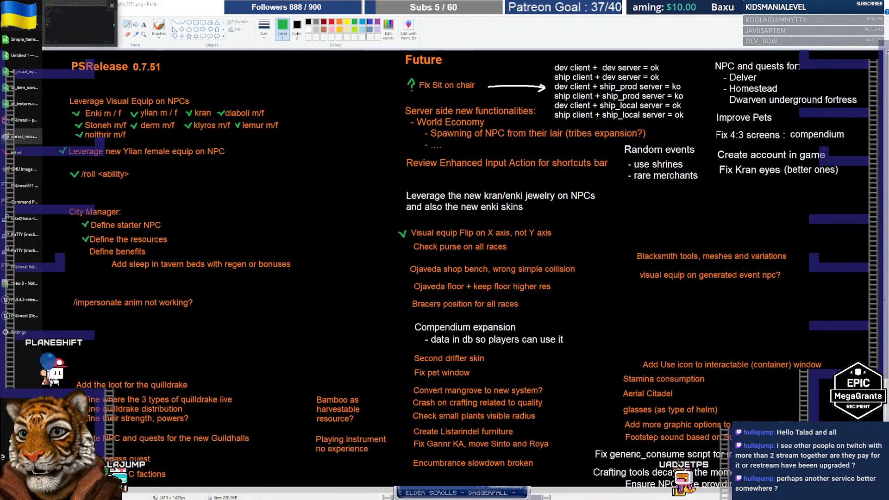
click(27, 24)
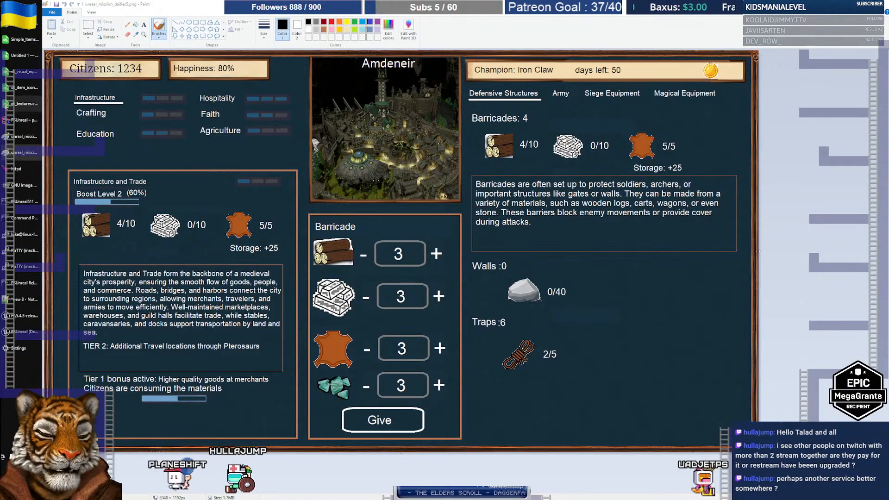
Launch FreeMind and examine the City Producer branch of the unreal_mission_dailies_upkeep mind map
key(super)
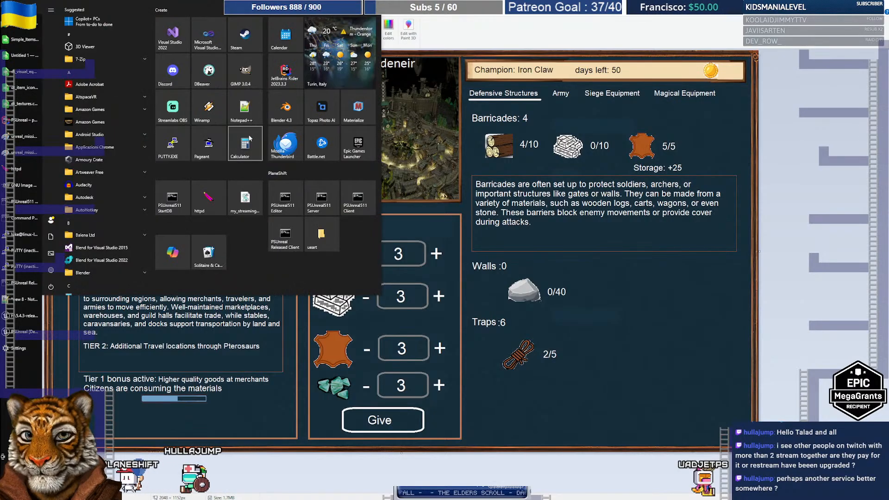
text(freemin=)
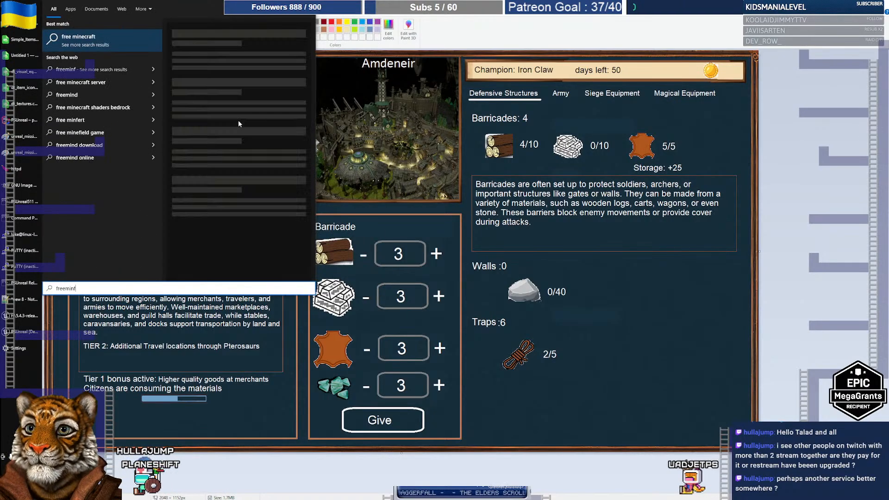
key(BackSpace)
text(d)
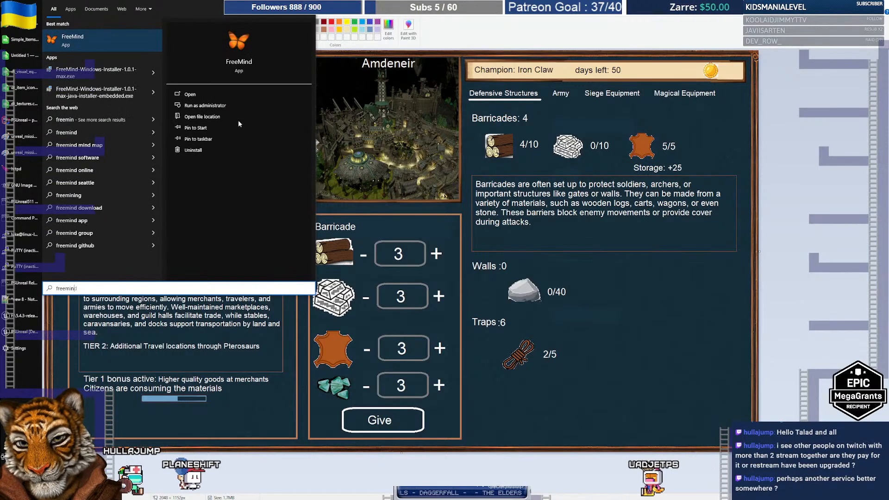
click(120, 39)
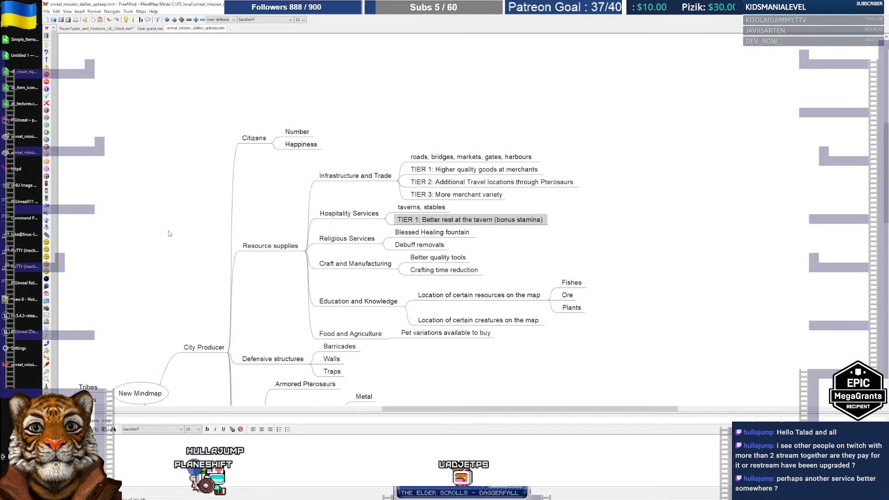
drag(172, 229, 219, 193)
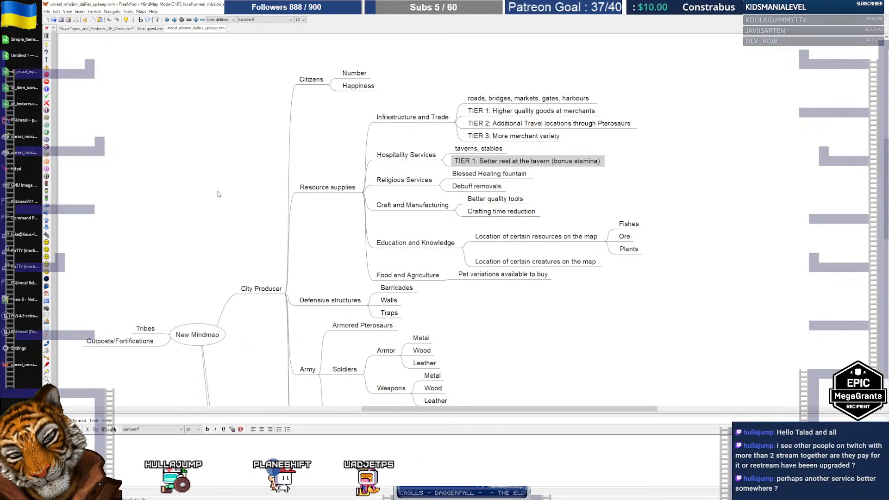
Check the Amdeneir mockup in Paint, and launch the PSUnreal Released Client while returning to the FreeMind mind map
click(33, 151)
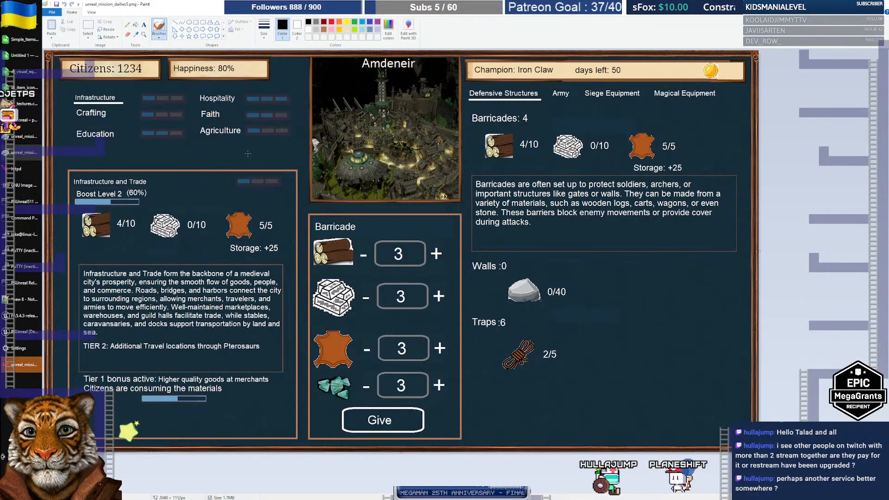
key(super)
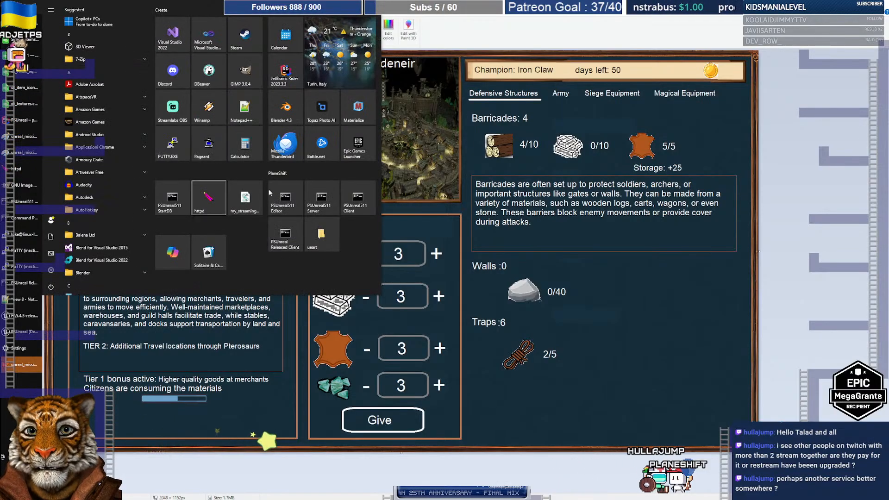
click(285, 233)
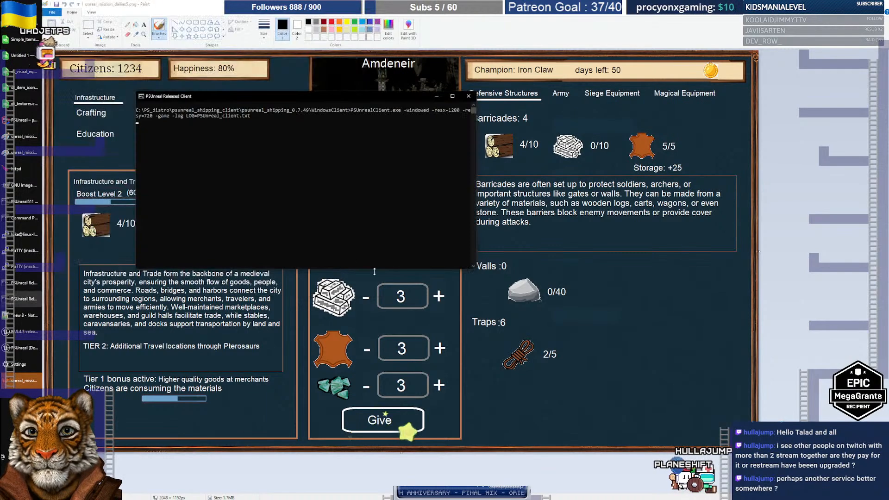
click(12, 382)
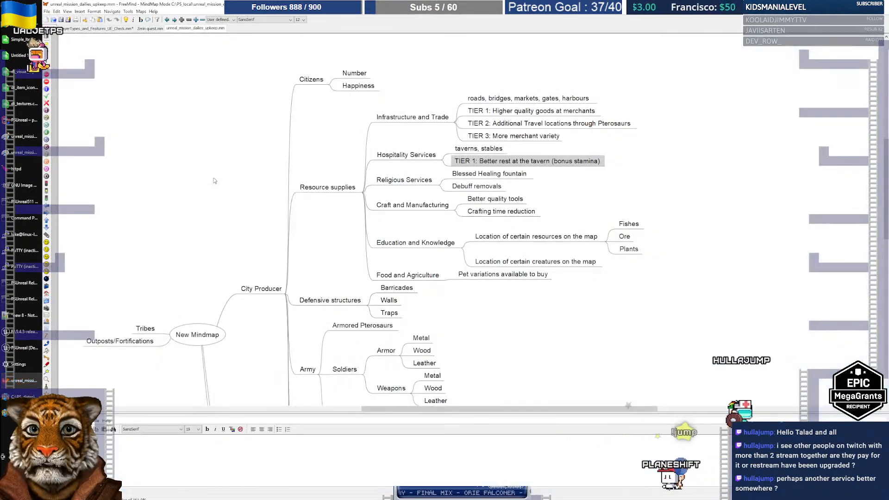
mouse_move(211, 201)
mouse_down()
mouse_move(232, 161)
mouse_move(219, 190)
mouse_move(204, 193)
mouse_up()
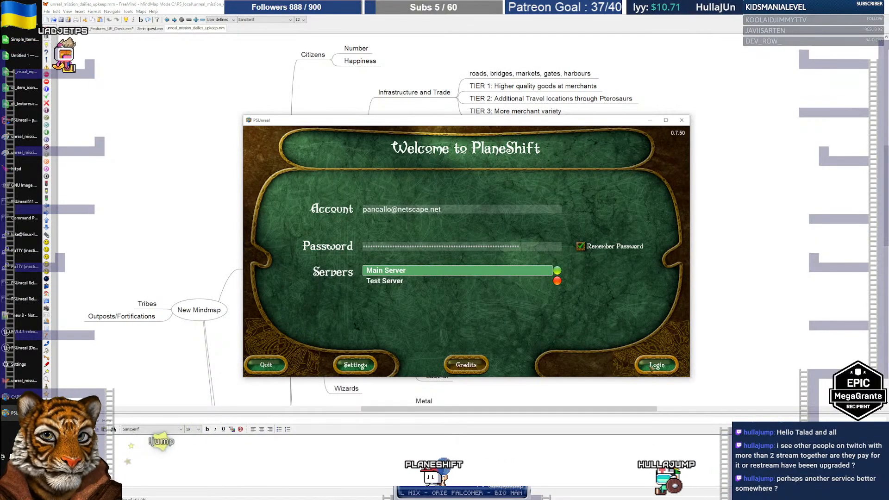
Log in to the Main Server and enter the game world with the preselected character in a maximized window
click(650, 367)
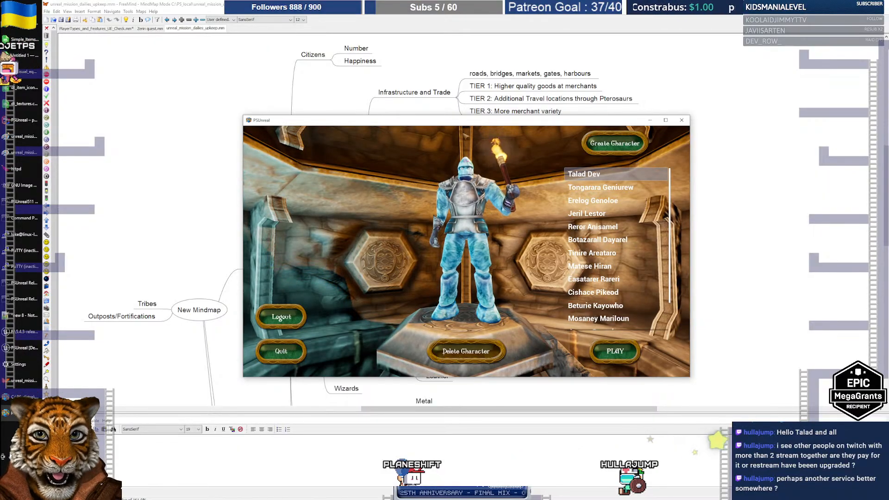
drag(461, 122, 451, 129)
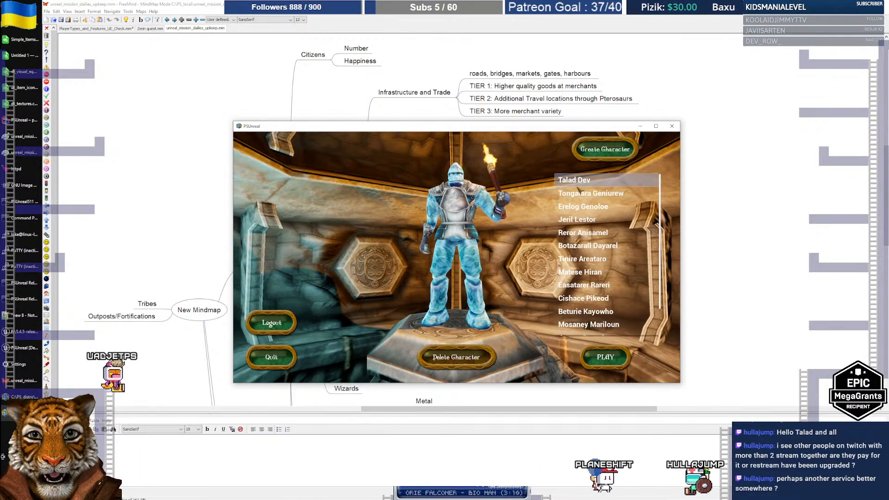
click(604, 356)
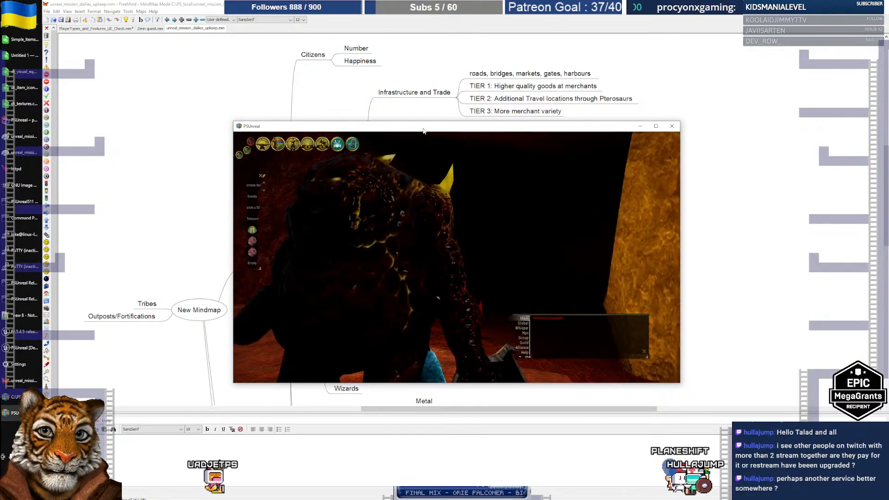
double_click(423, 130)
Teleport the character to the NPC William with the /teleport me chat command
mouse_move(479, 191)
right_down()
mouse_move(446, 199)
mouse_move(471, 197)
mouse_move(506, 178)
mouse_move(497, 192)
mouse_move(509, 189)
mouse_move(566, 264)
right_up()
key(w)
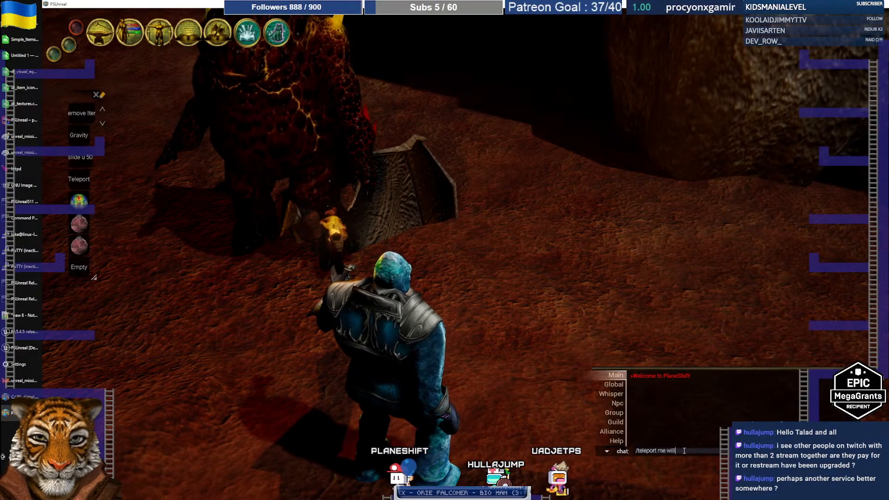
key(Return)
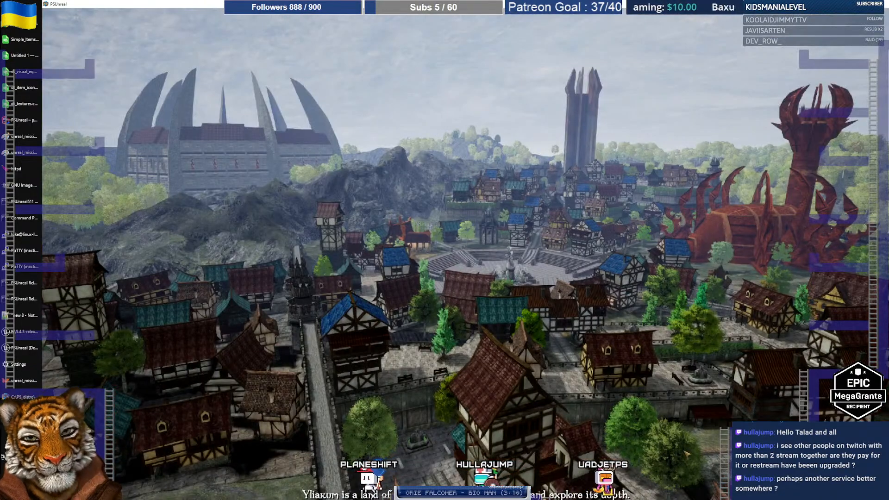
Approach the NPC beside the wooden door and open the Hydlaa city management interface through him
key(d)
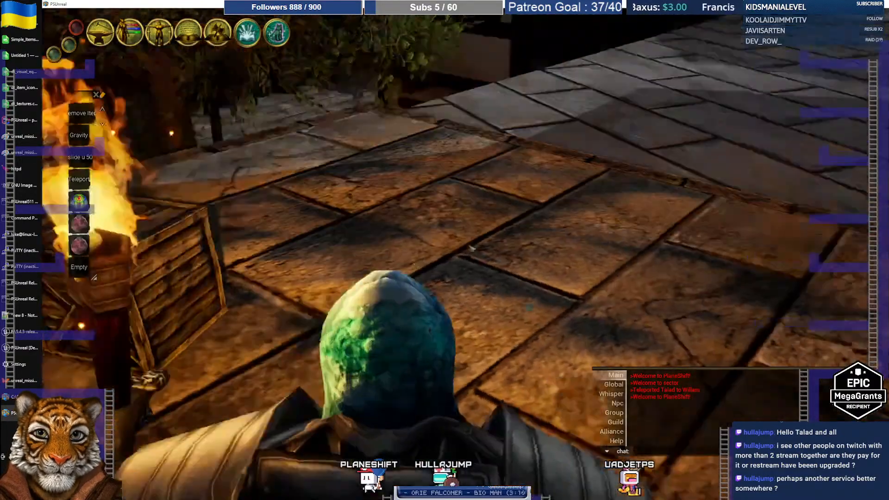
key(d)
key(w)
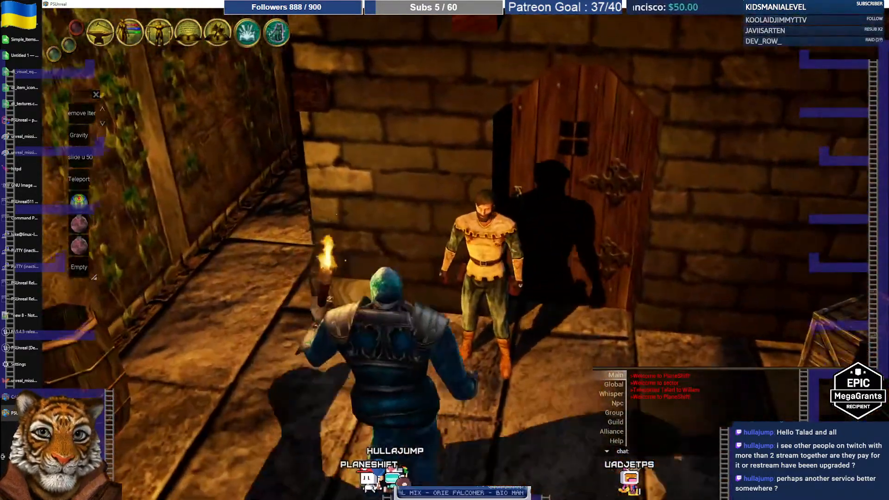
click(503, 244)
right_click(503, 244)
click(537, 243)
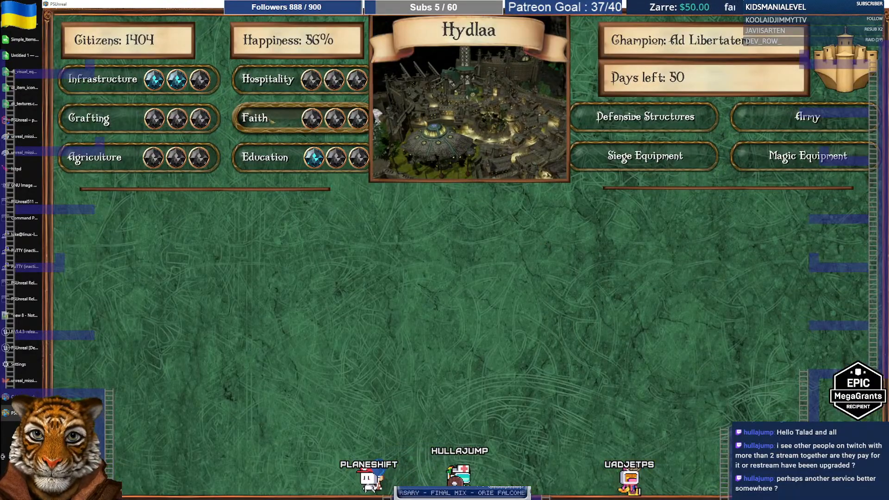
View Hydlaa's Infrastructure and Trade details and the guild ranking, and return to the city overview in a maximized window
click(167, 86)
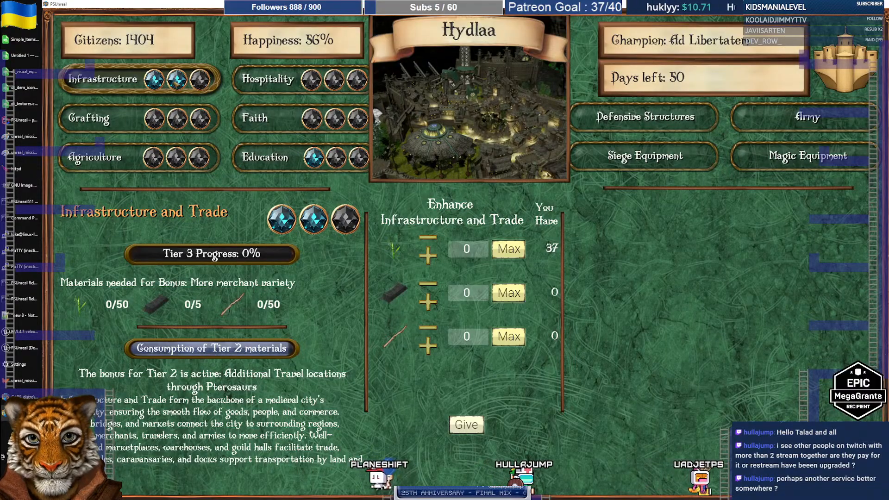
click(846, 77)
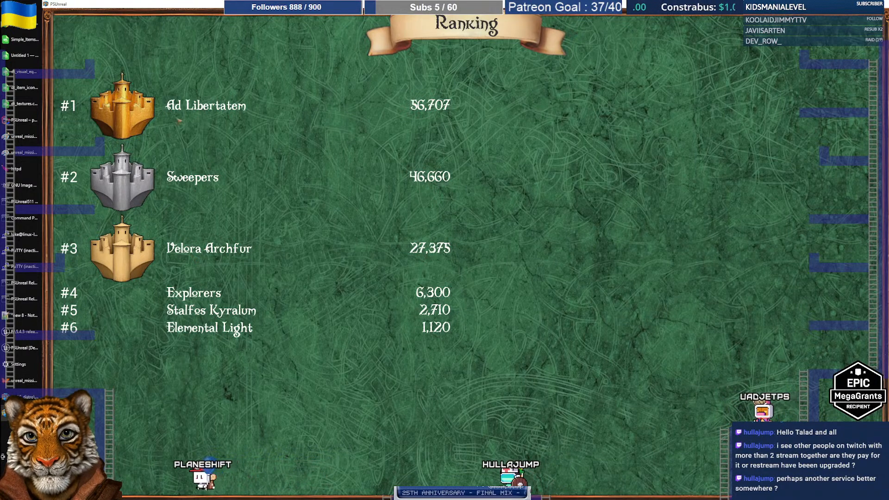
key(Escape)
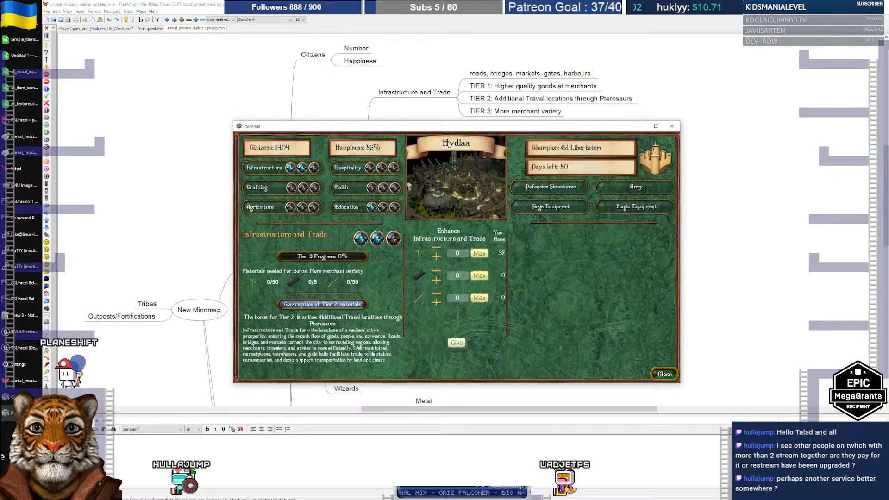
drag(423, 130, 416, 91)
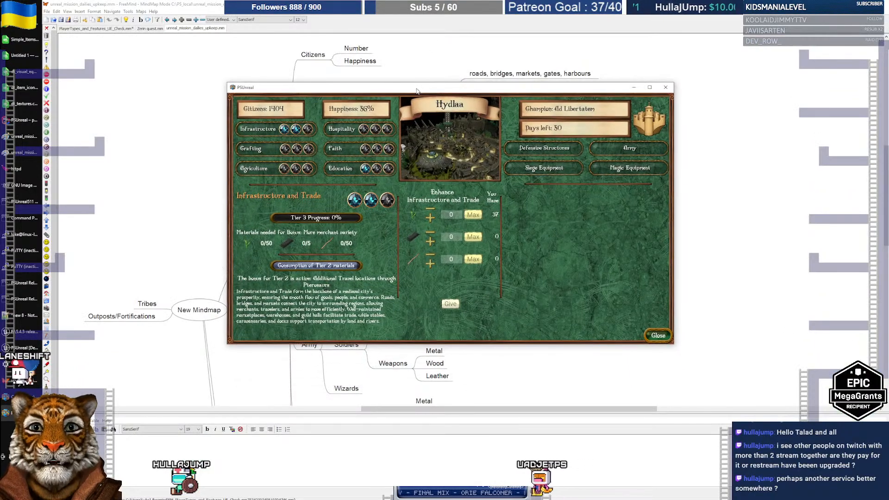
double_click(416, 91)
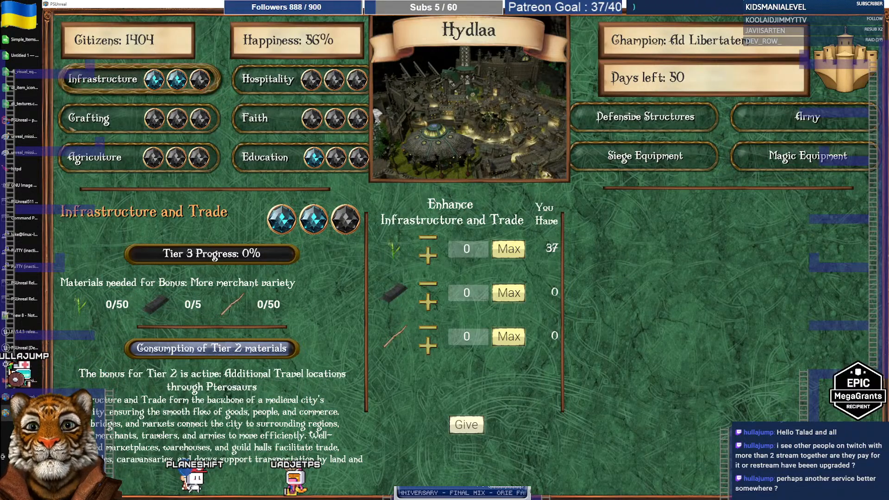
Open a new Paint window alongside the existing mission drawings
mouse_move(33, 156)
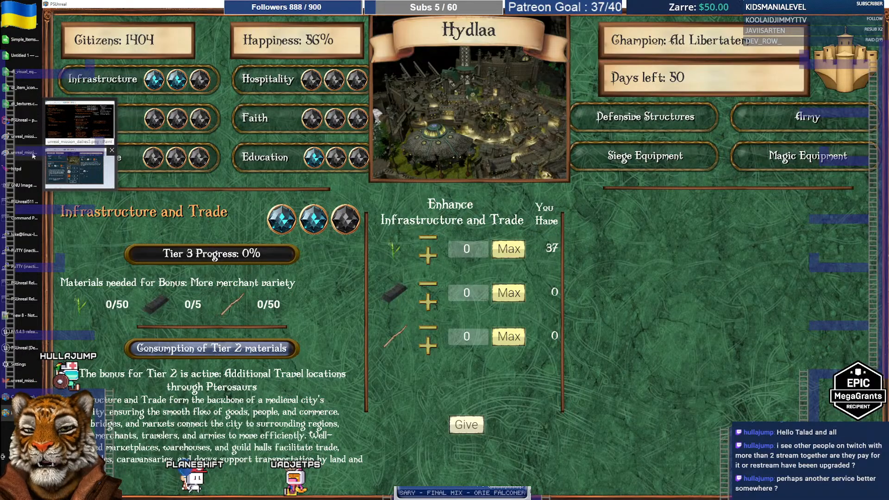
right_click(33, 154)
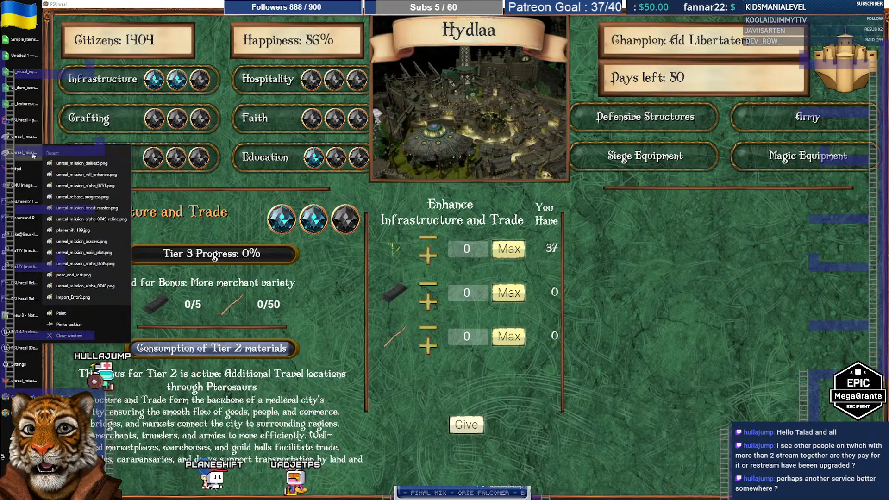
click(80, 312)
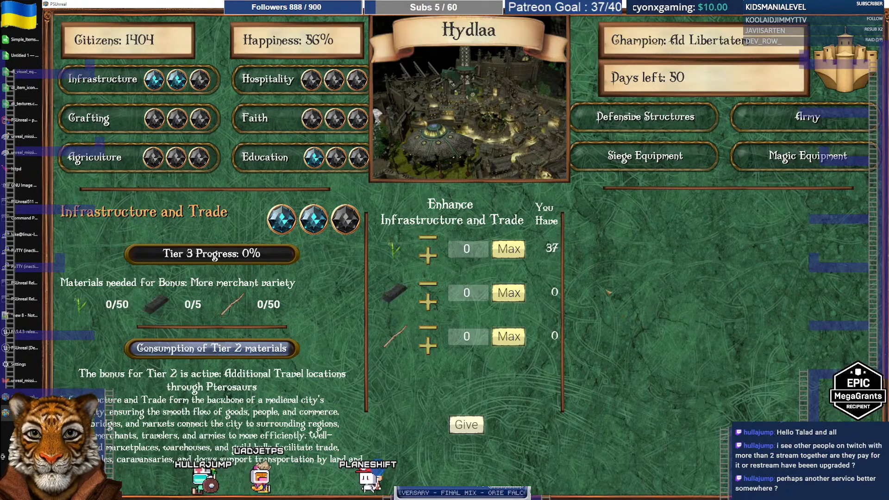
Examine Hydlaa's military categories, including Siege Equipment, Magic Equipment and Defensive Structures, and show the build materials for Barricade High 1
click(101, 84)
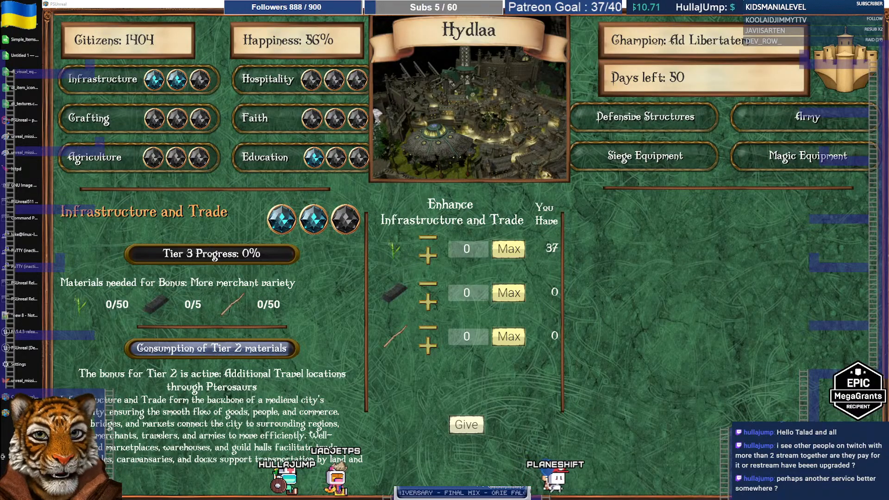
click(645, 118)
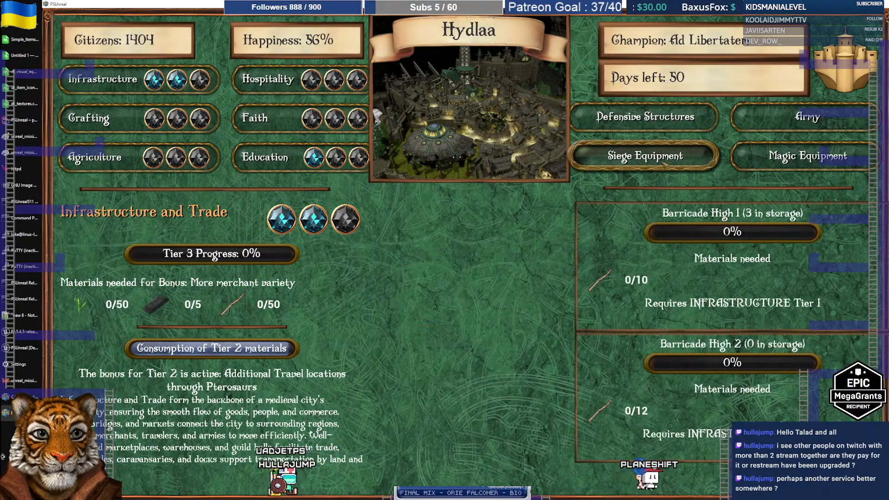
click(663, 162)
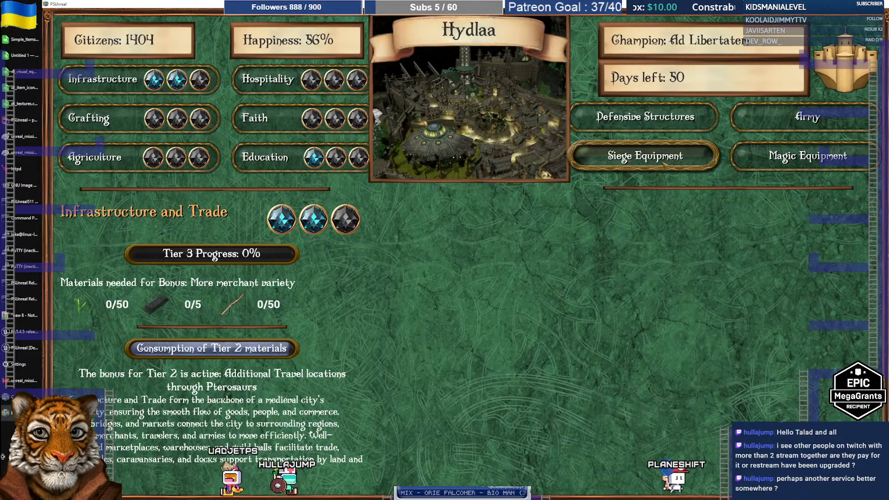
click(784, 159)
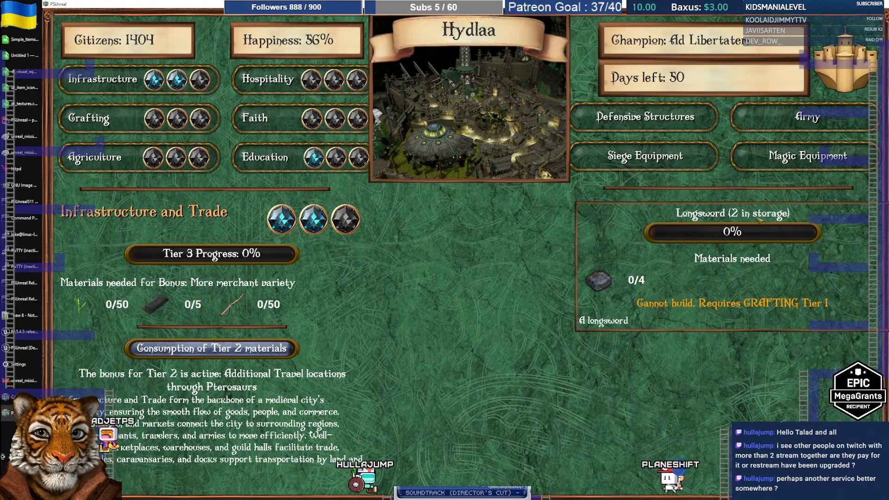
click(787, 157)
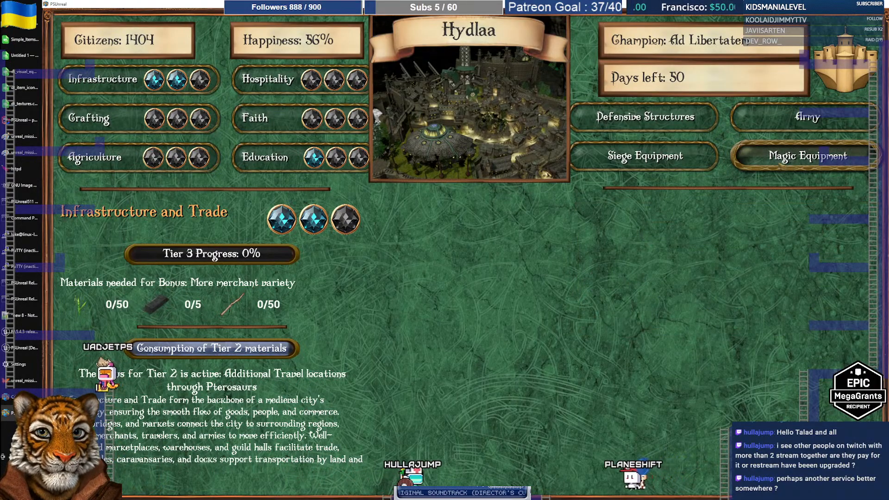
click(667, 158)
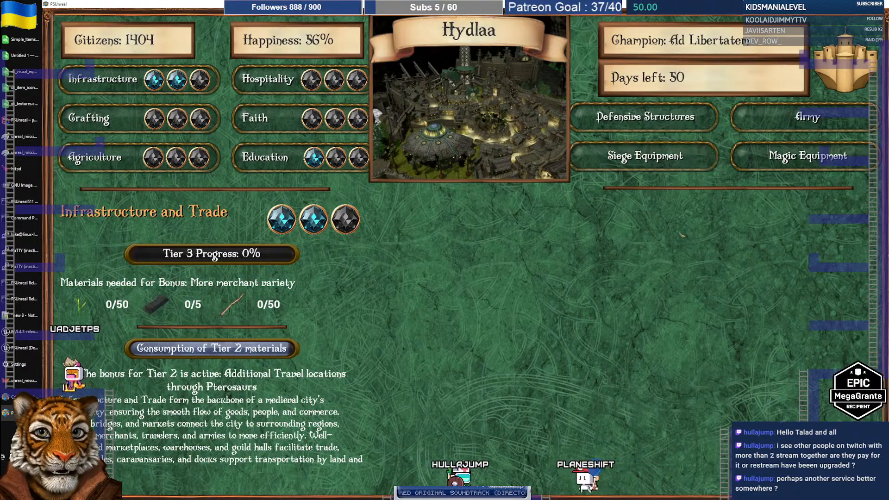
click(667, 121)
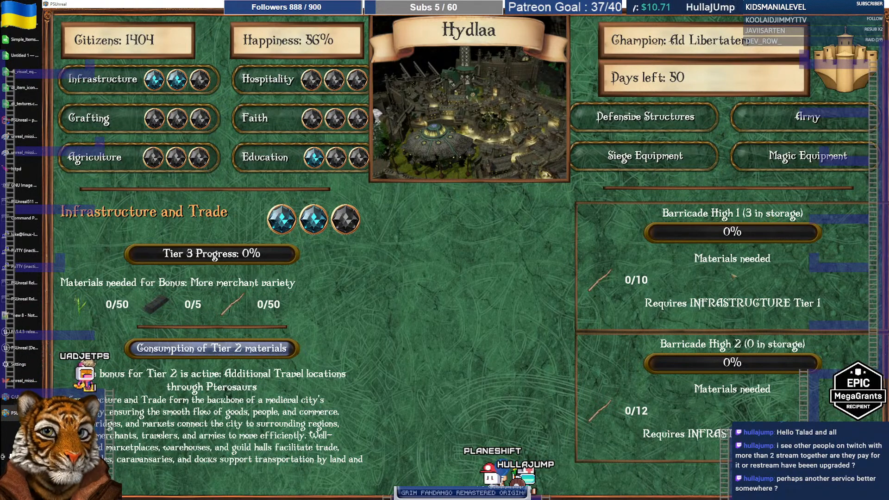
click(644, 230)
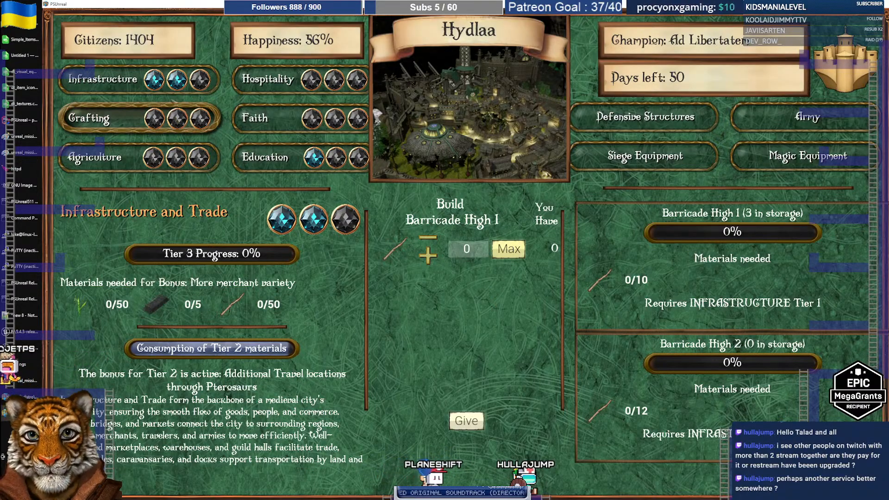
Compare the tier progress and required materials of Hydlaa's Infrastructure and Hospitality categories
click(103, 78)
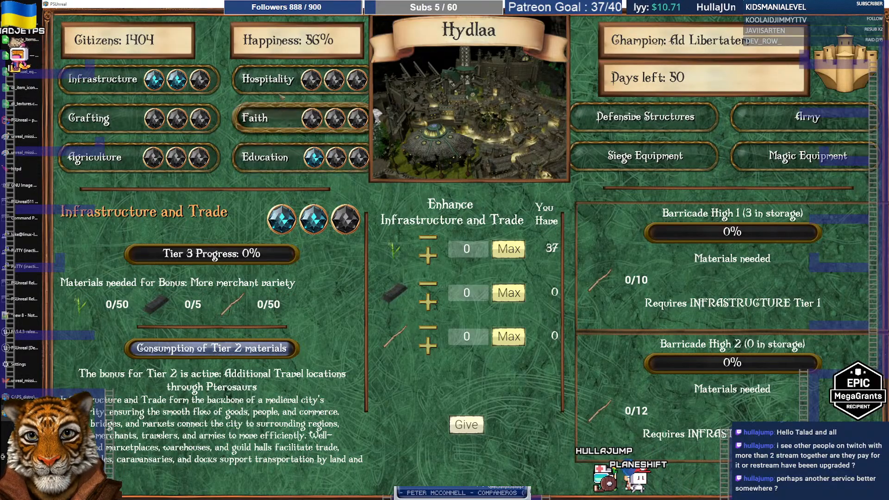
click(246, 88)
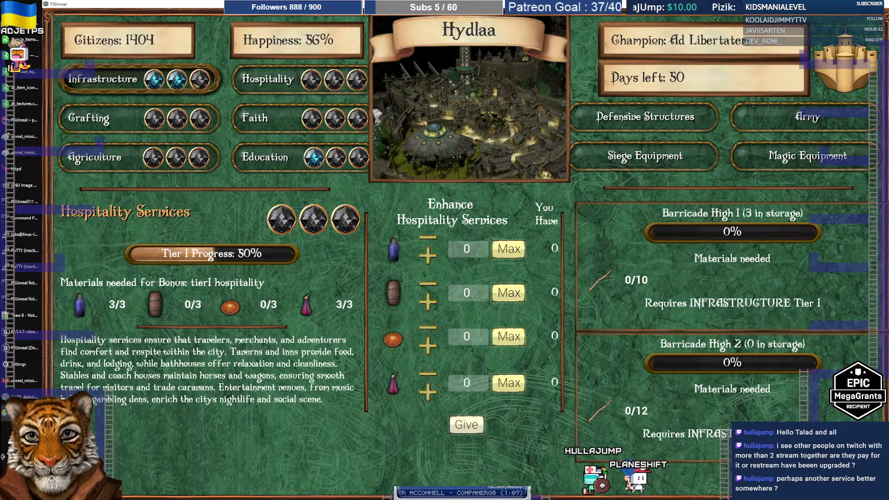
click(74, 75)
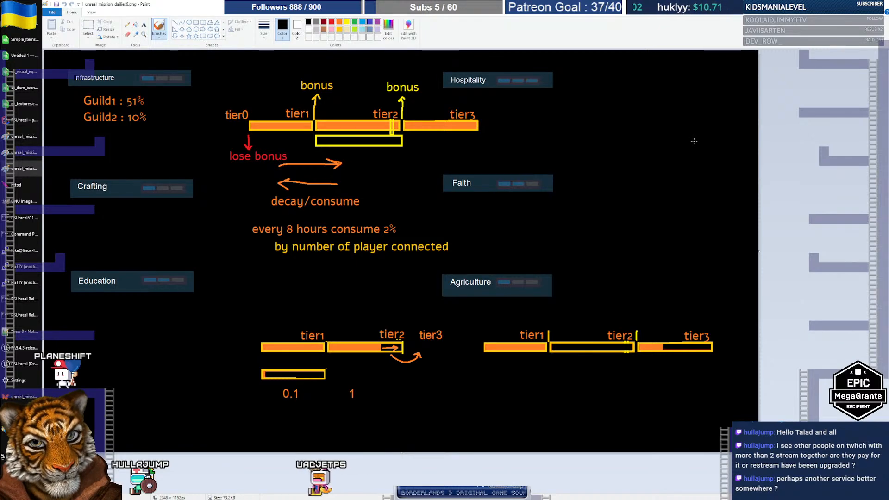
Select the Text tool in the Paint tier diagram, and launch DataGrip with the PlaneShift project, dismissing its startup tip
click(145, 25)
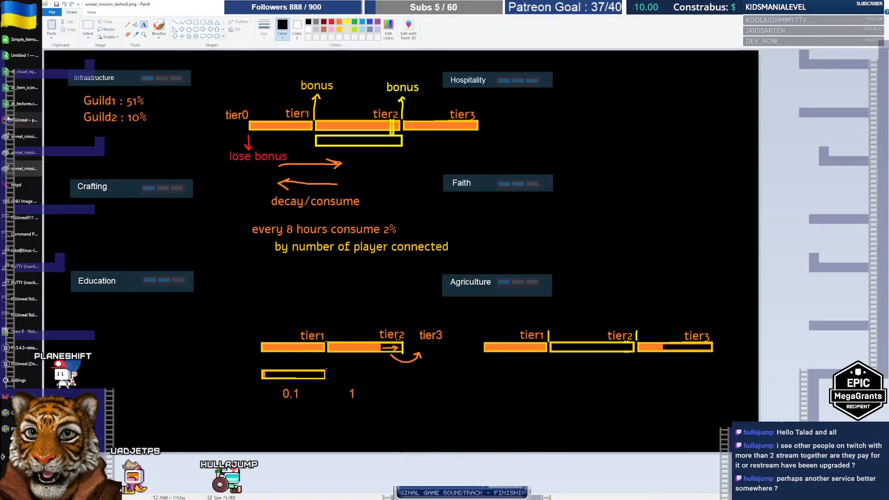
click(12, 7)
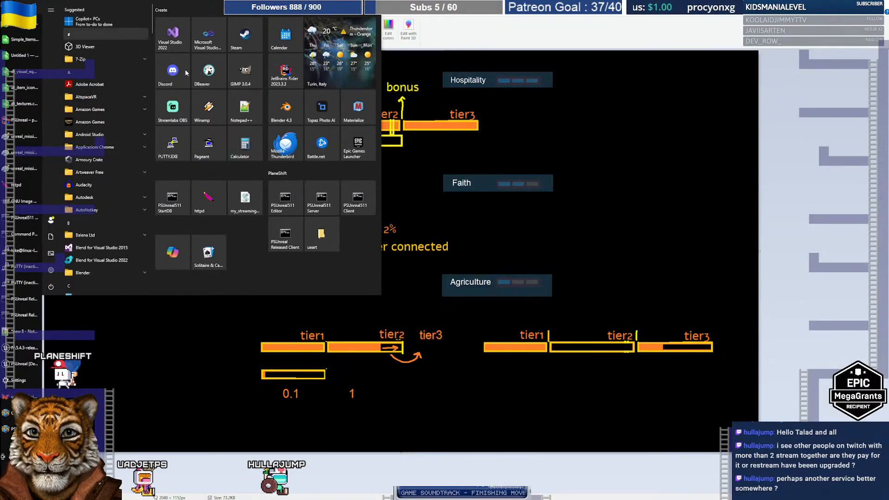
text(data)
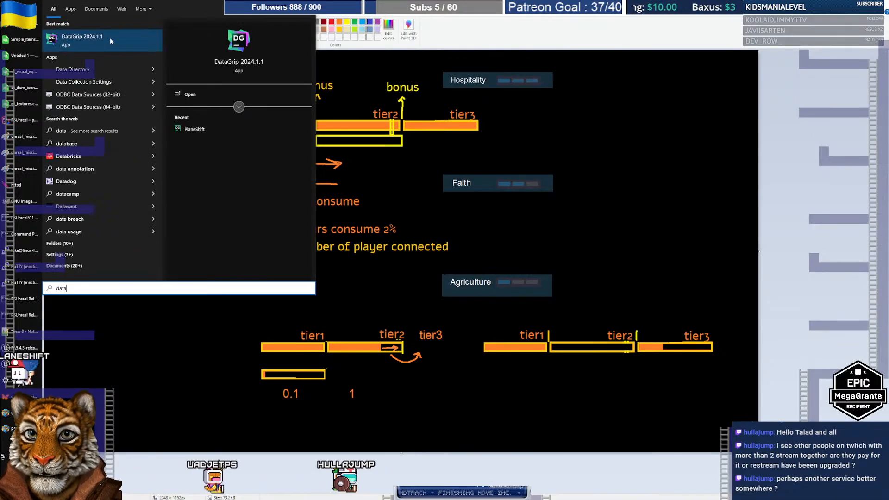
click(111, 40)
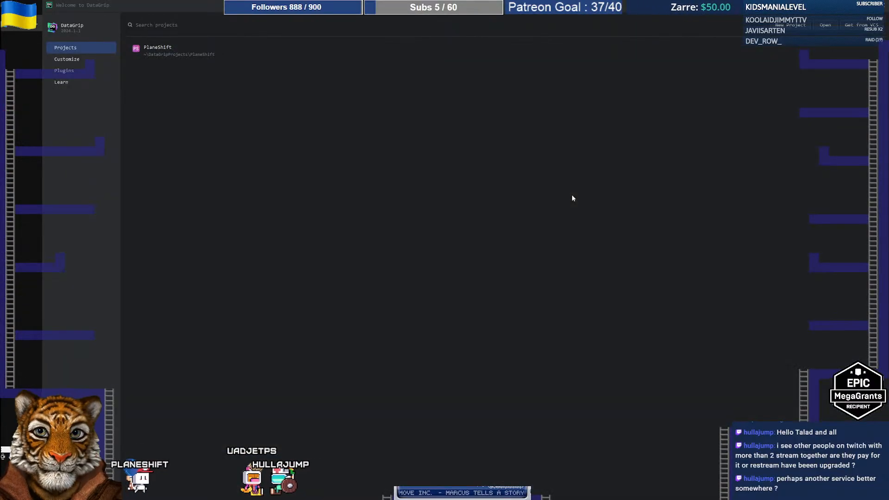
click(171, 51)
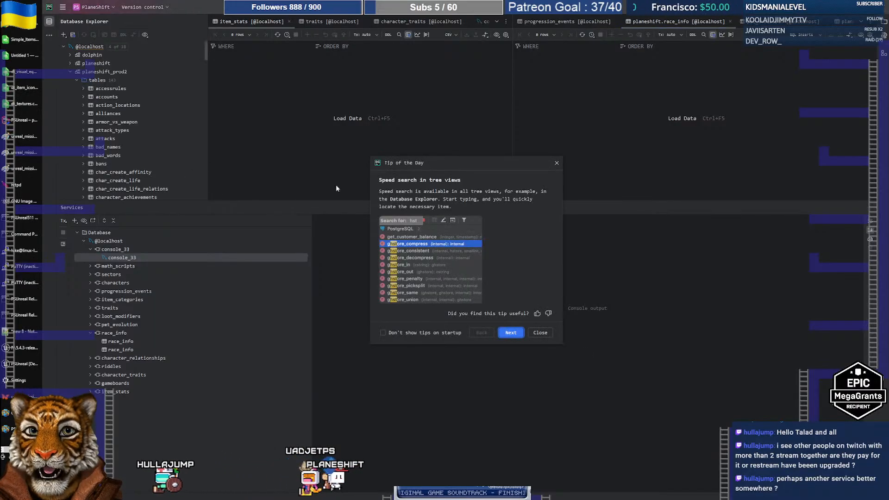
click(556, 163)
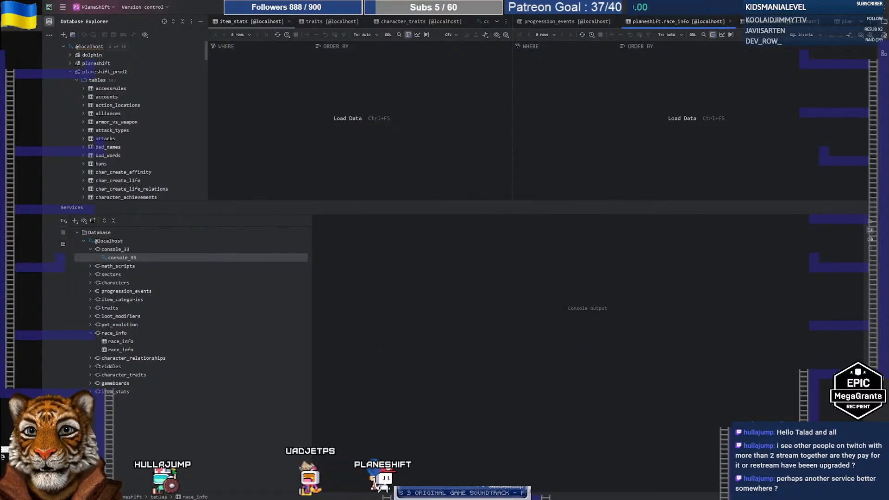
Switch to the PSUnreal code project in Rider, showing psinteractableactor.cpp
mouse_move(16, 29)
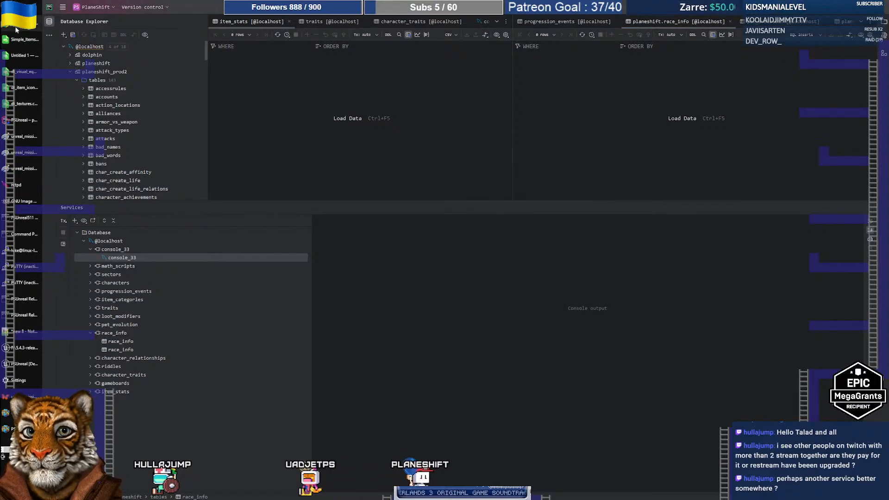
click(21, 121)
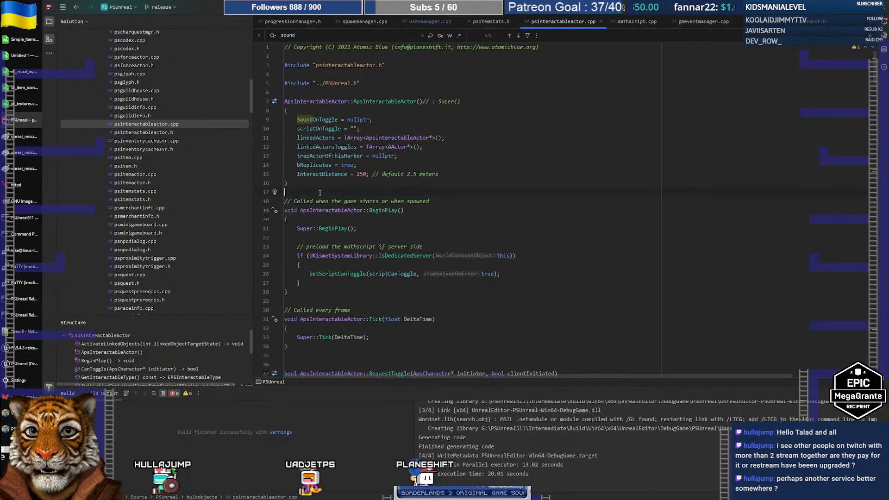
Search the whole PSUnreal project for "influence" and preview the skill bonus match in minigamemanager.cpp with its surrounding code
text(influence)
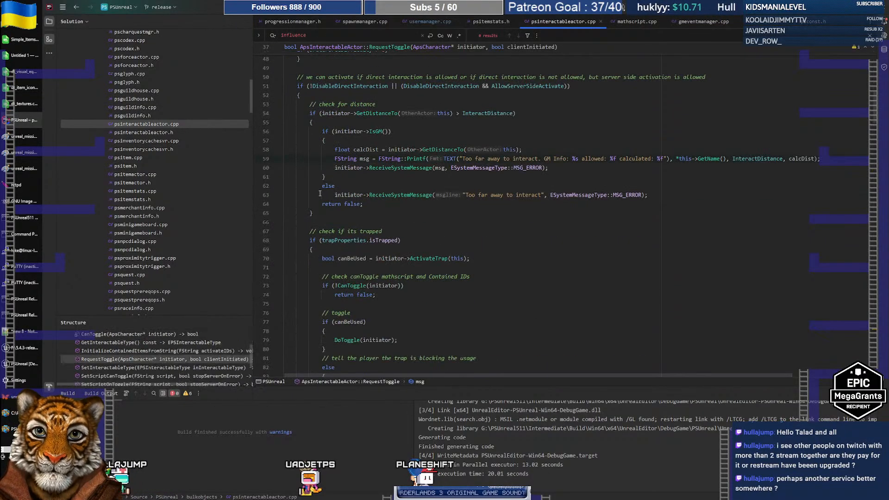
key(ctrl+shift+f)
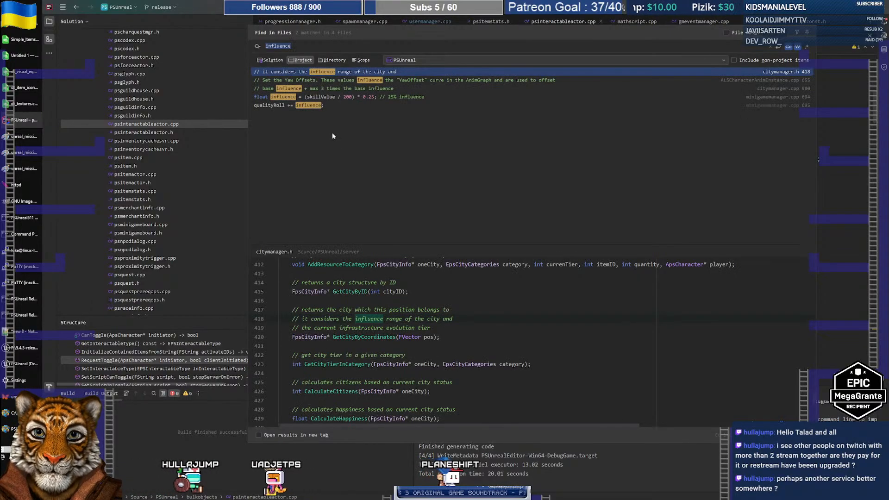
click(323, 97)
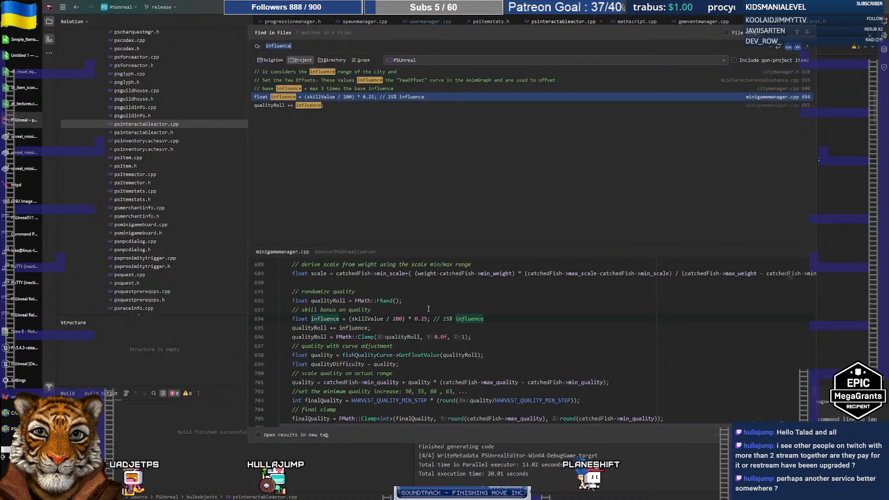
scroll(531, 350, up, 6)
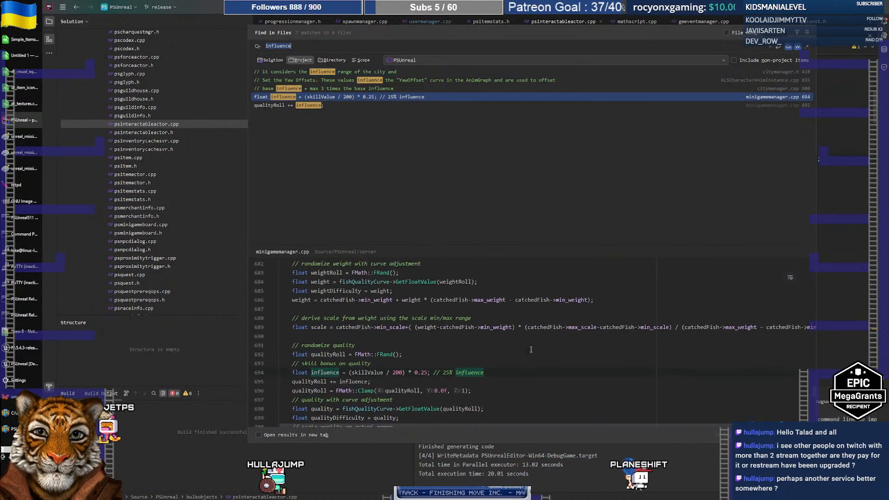
scroll(529, 350, up, 6)
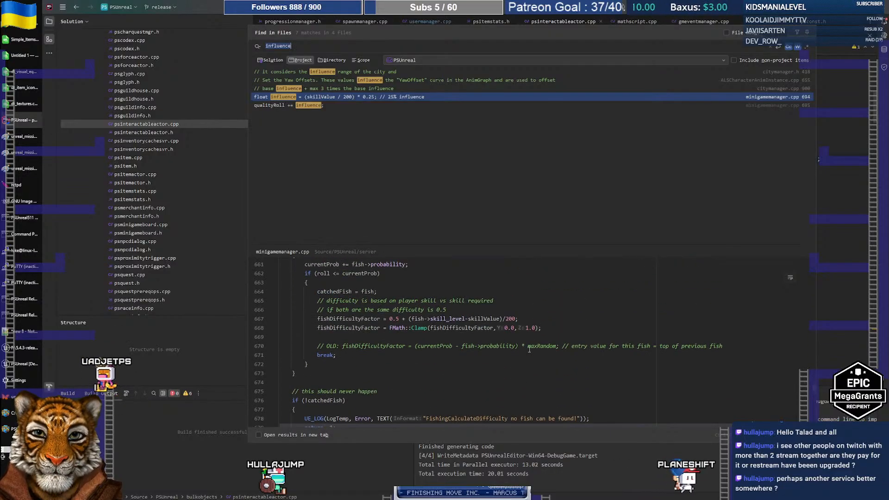
scroll(529, 349, down, 3)
scroll(529, 350, down, 2)
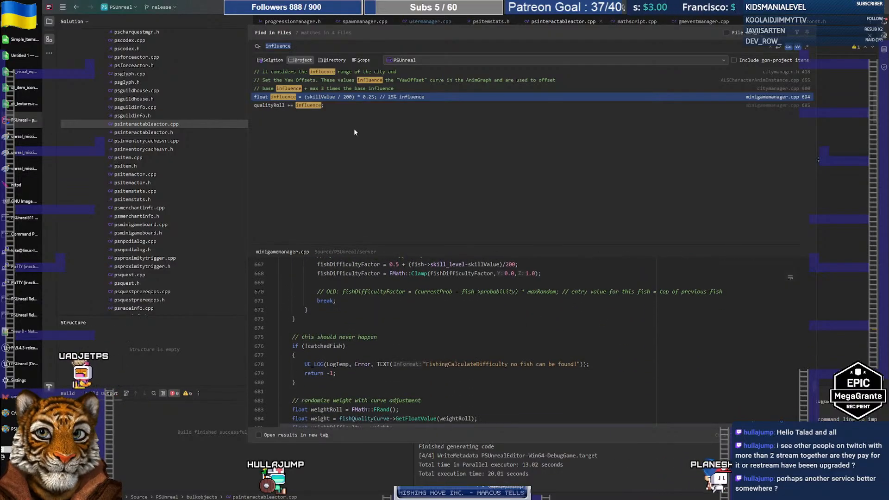
Open the citymanager.h match, go to the implementation of GetCityByCoordinates in citymanager.cpp, and examine its influence range calculation
click(321, 73)
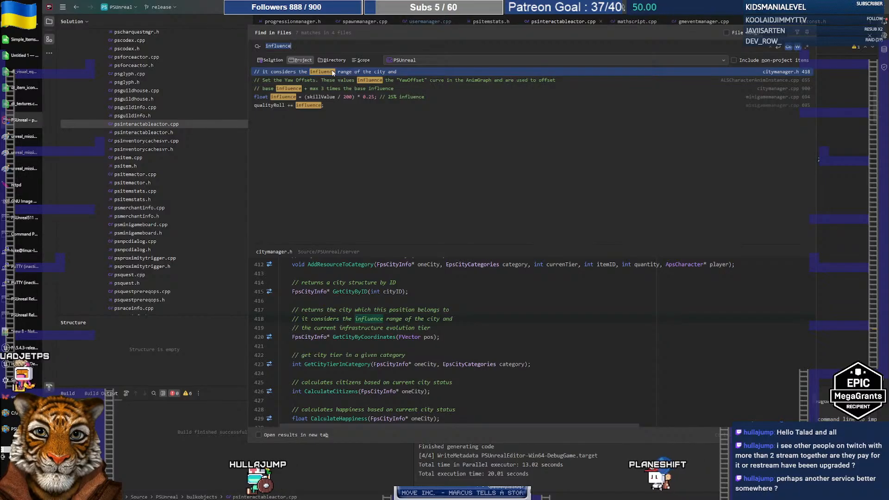
key(Escape)
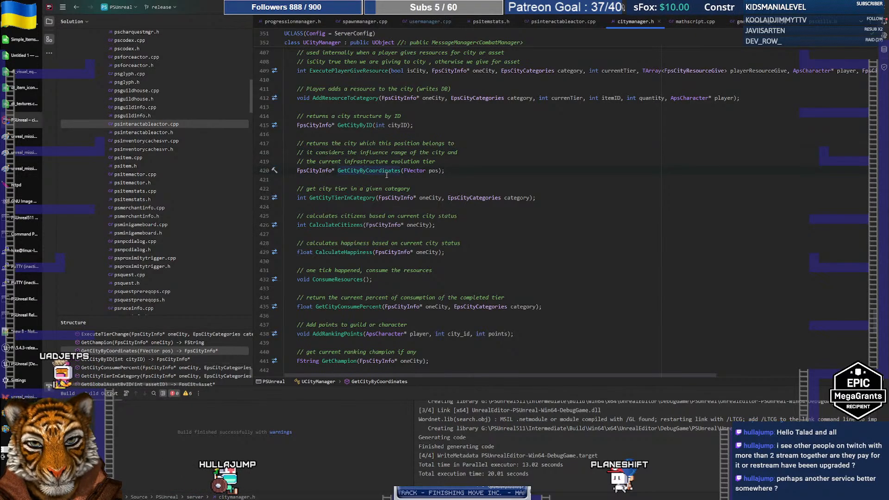
key(F12)
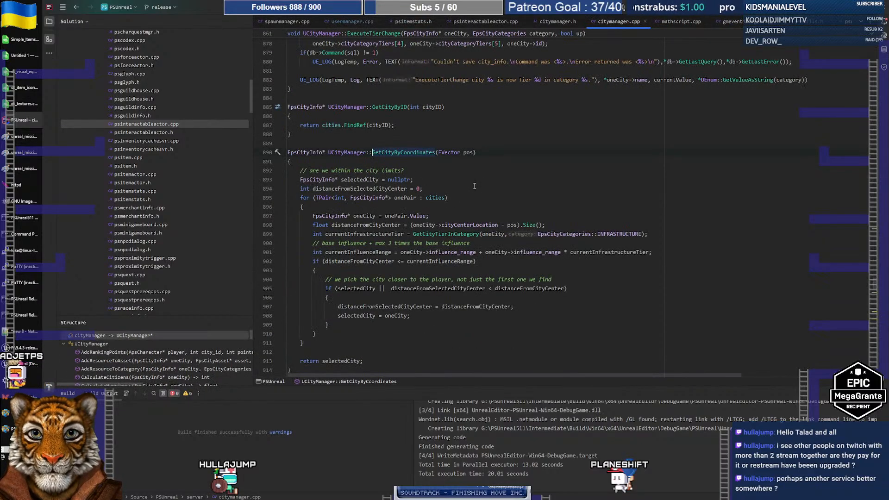
scroll(361, 152, down, 1)
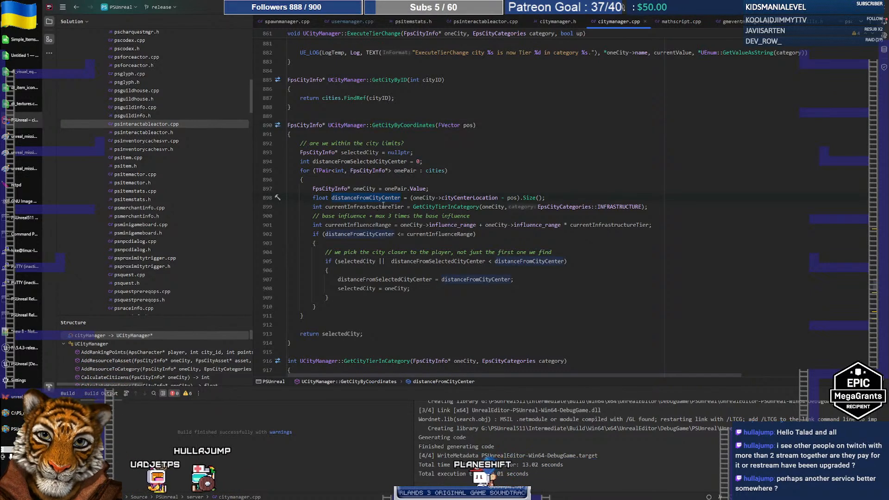
mouse_move(468, 196)
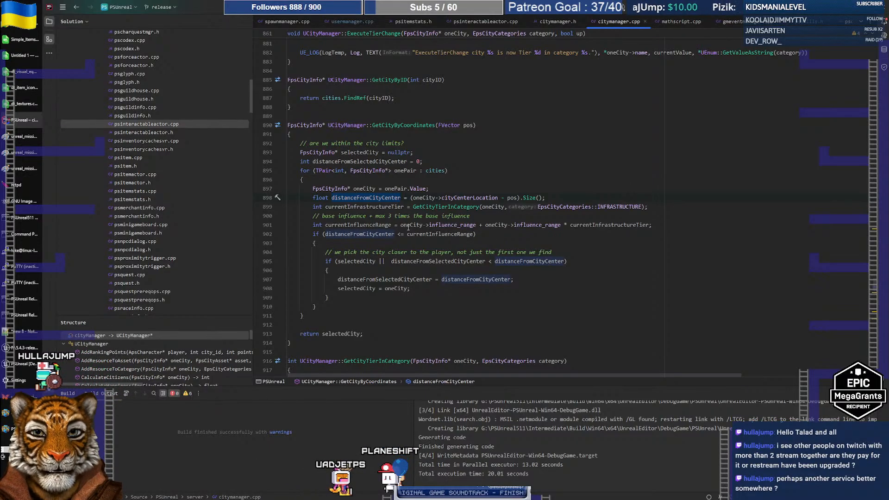
click(475, 225)
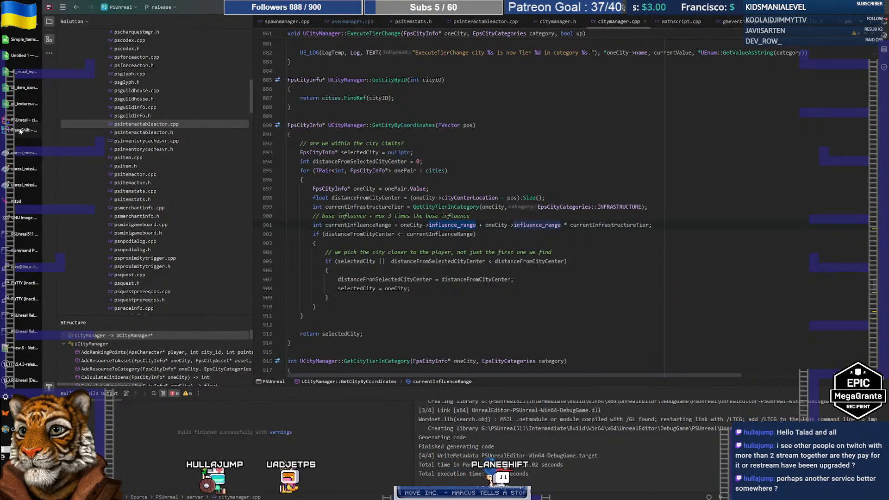
Switch to DataGrip, open the city_info table of planeshift_prod2, and select Hydlaa's influence_range value
click(20, 134)
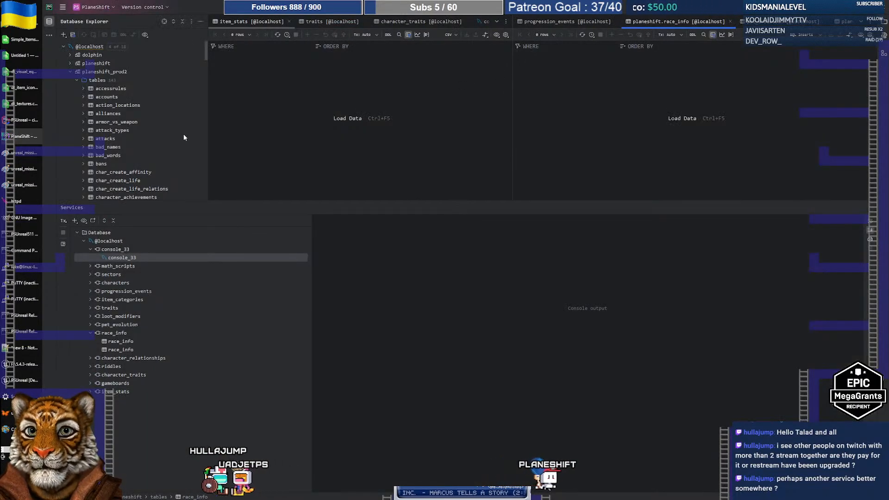
scroll(131, 107, down, 5)
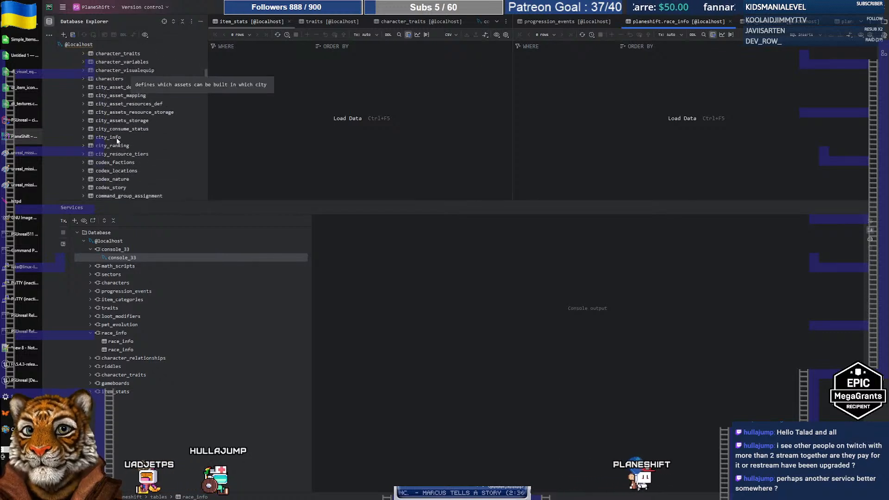
click(116, 138)
double_click(117, 138)
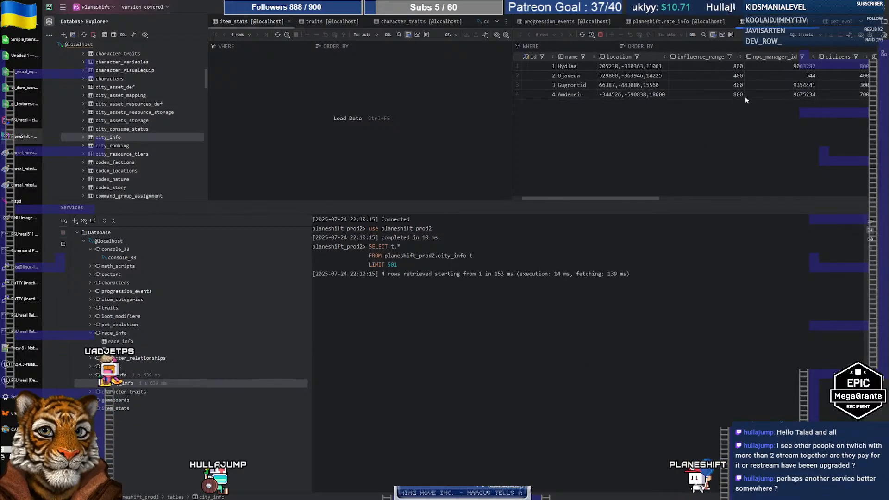
click(702, 65)
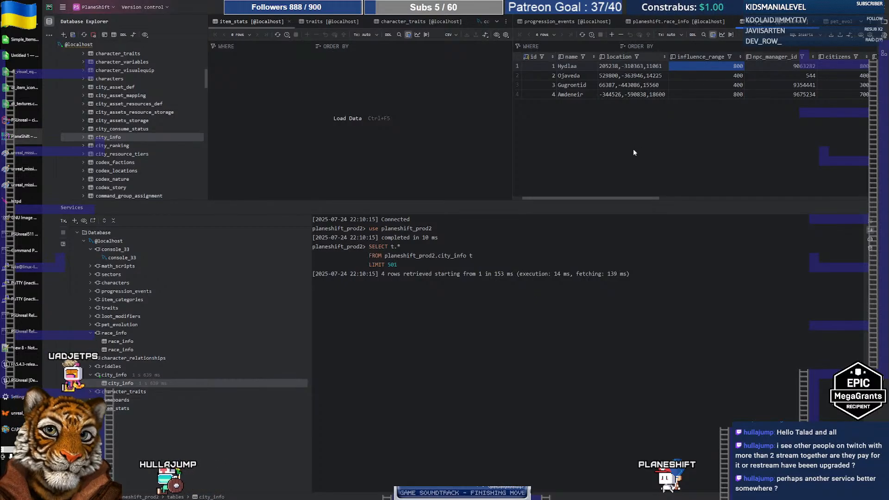
Switch back to the PSUnreal game client showing Hydlaa's city management window
key(alt+Tab)
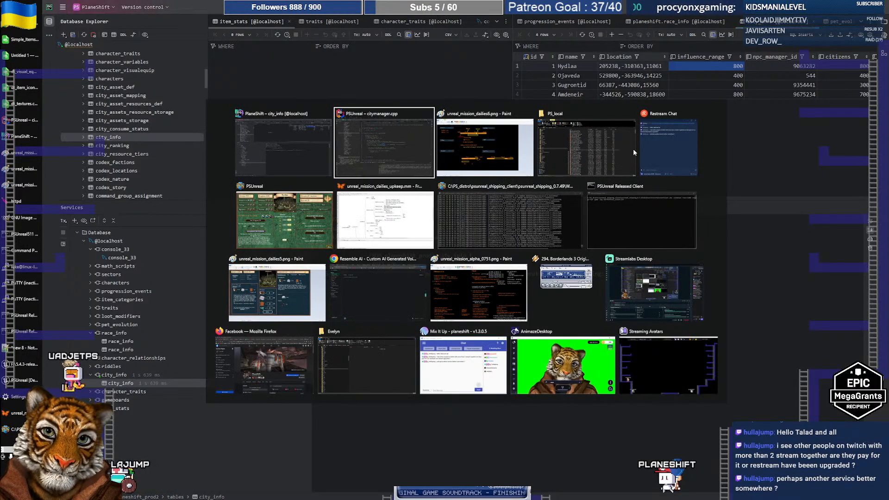
key(alt+Tab)
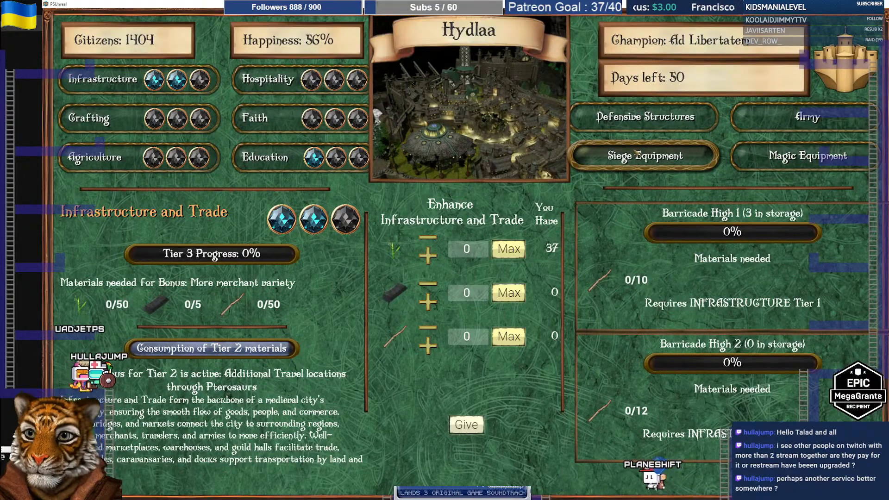
key(alt+Tab)
click(479, 225)
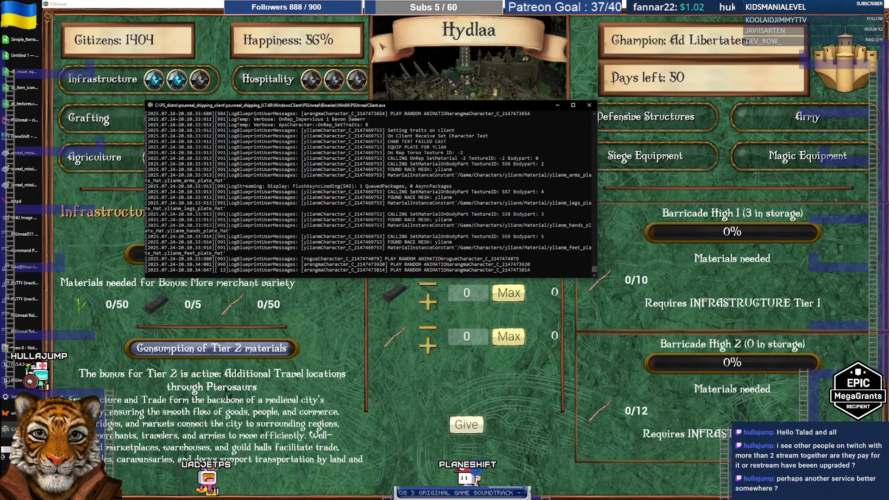
key(alt+Tab)
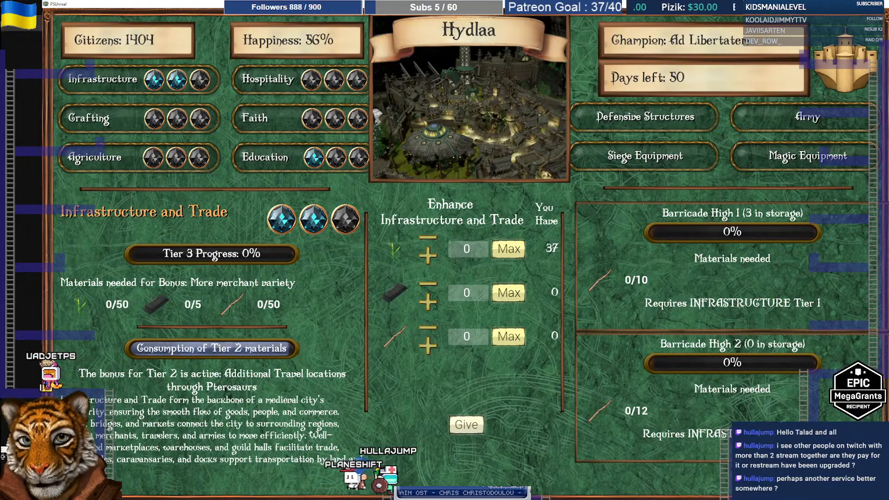
mouse_move(3, 453)
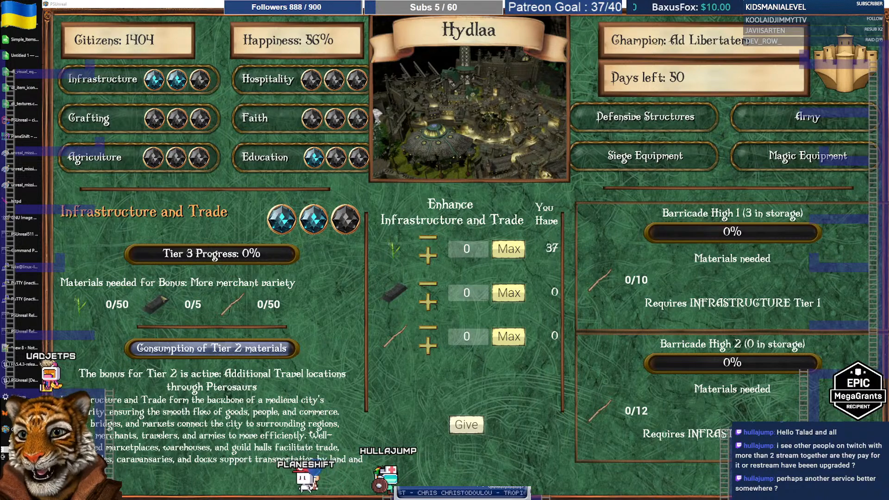
Switch to the Unreal Editor, search the data content folder for "city", and open the dt_city_categories data table
click(10, 384)
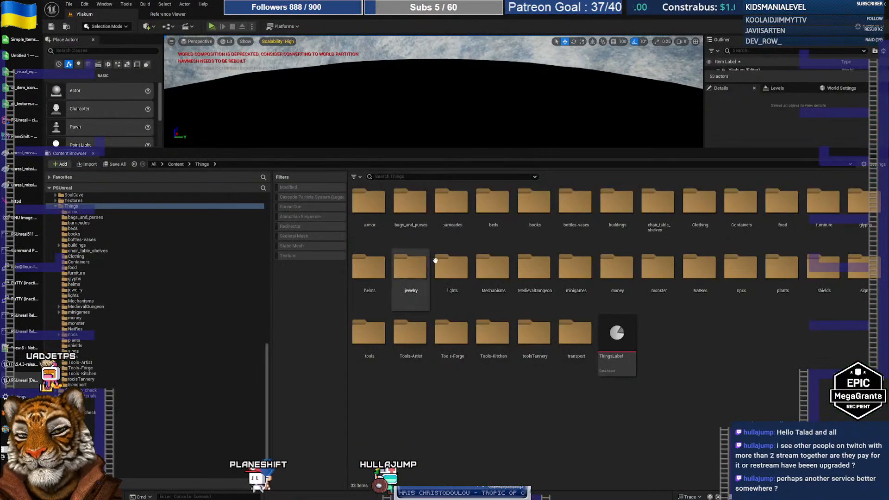
scroll(153, 244, up, 15)
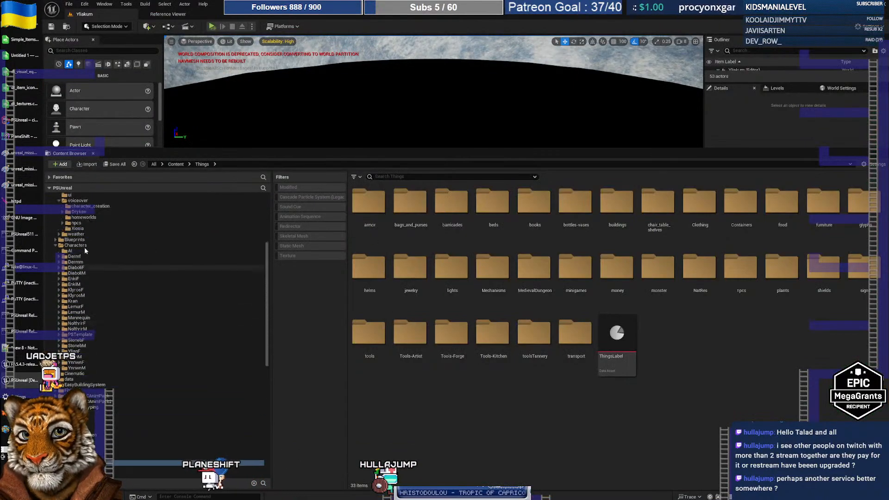
scroll(84, 250, up, 1)
click(56, 213)
click(56, 225)
click(69, 235)
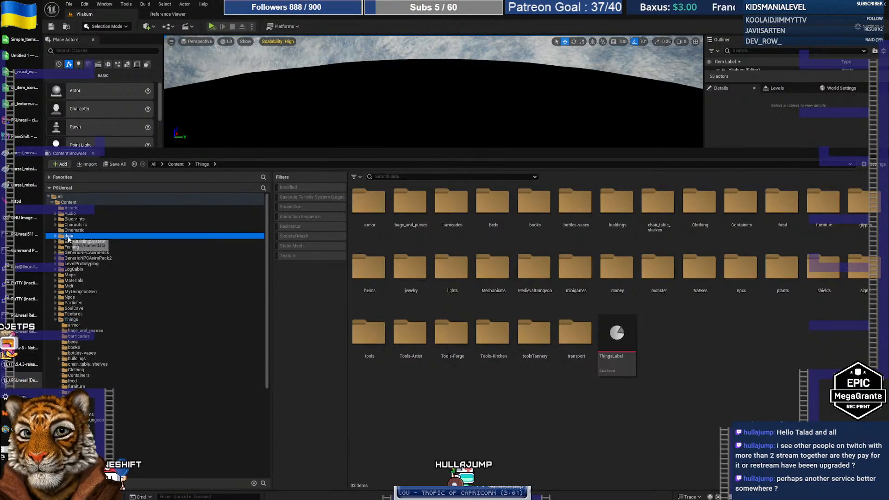
click(420, 177)
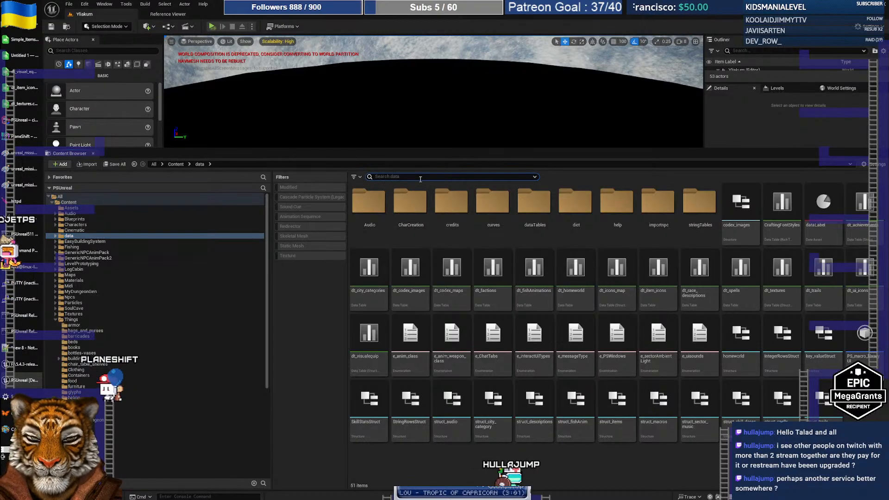
text(city)
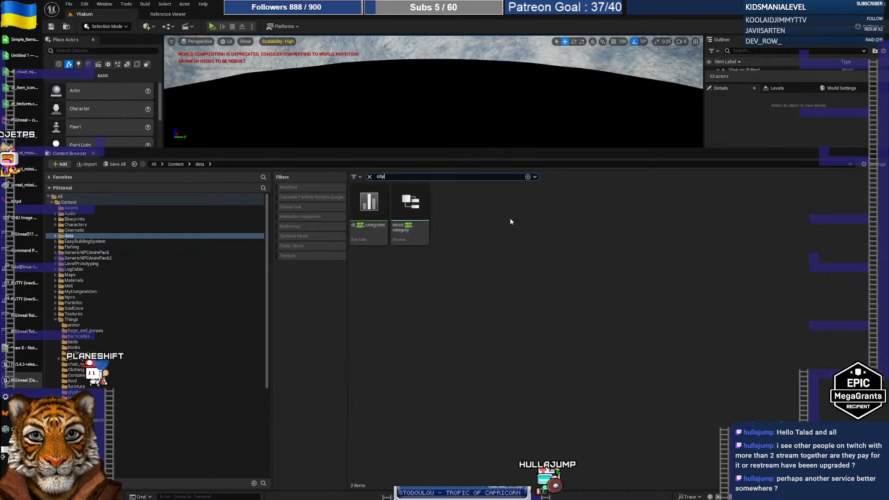
double_click(376, 227)
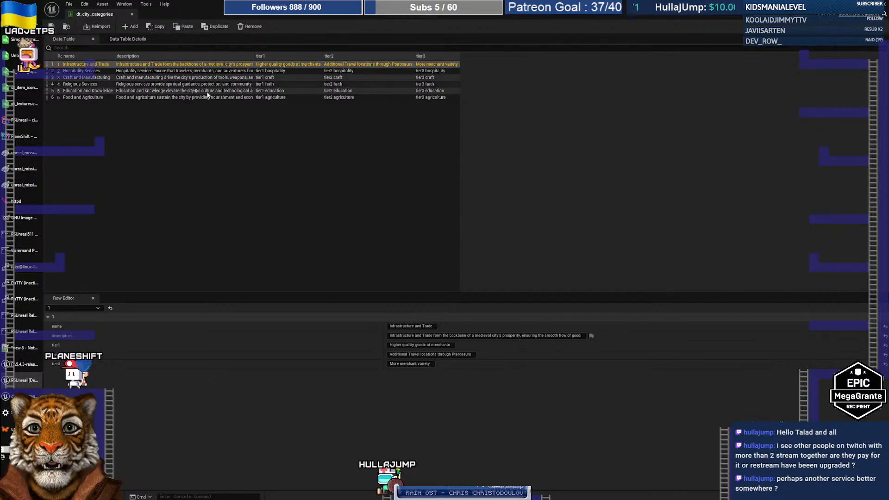
Inspect the Education and Knowledge row and the import details of the dt_city_categories data table
click(242, 91)
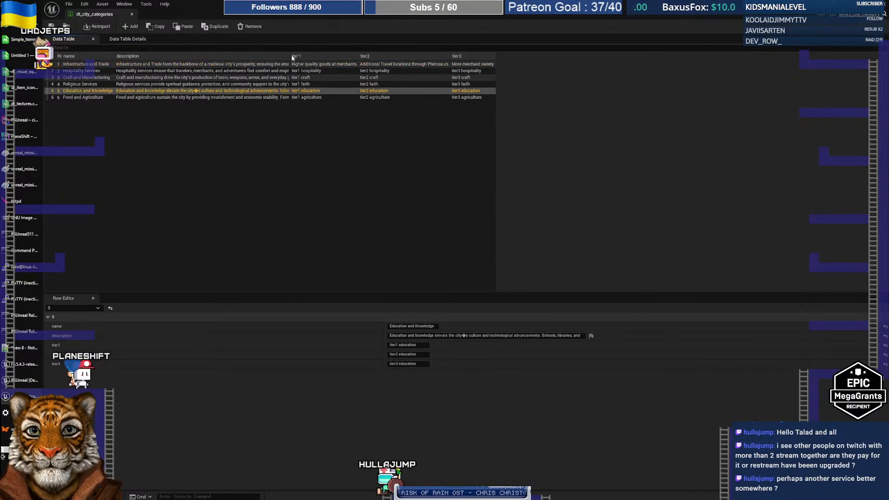
click(134, 39)
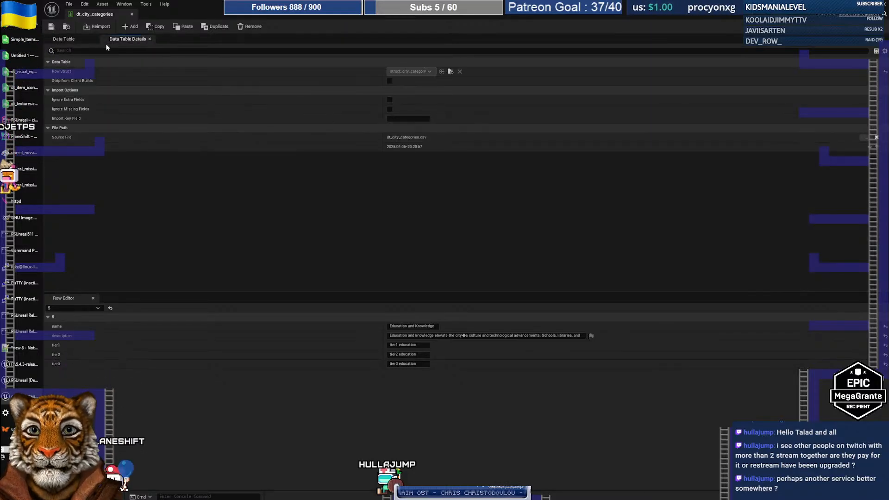
click(77, 41)
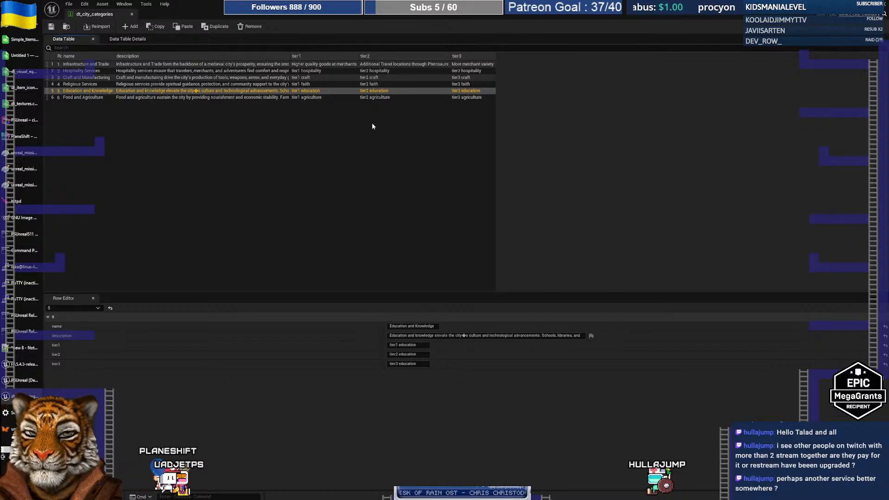
Widen the description, tier1, tier2 and tier3 columns and select the Infrastructure and Trade row
drag(502, 55, 566, 54)
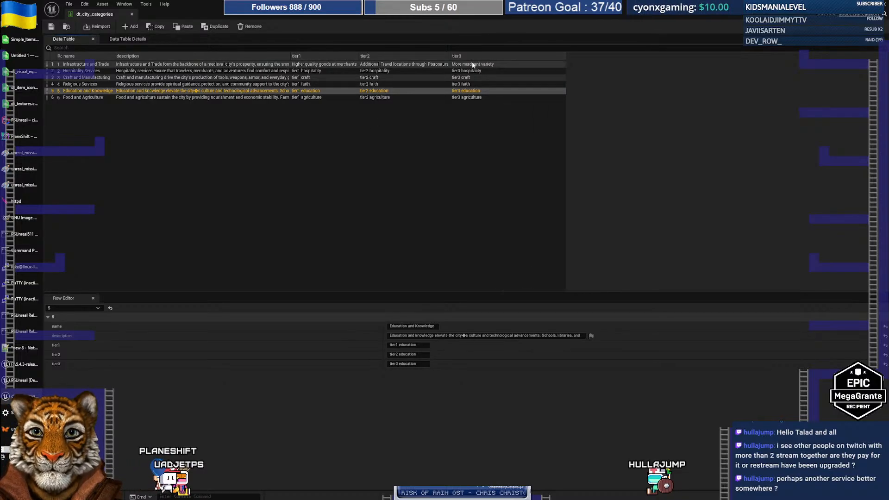
drag(449, 54, 492, 54)
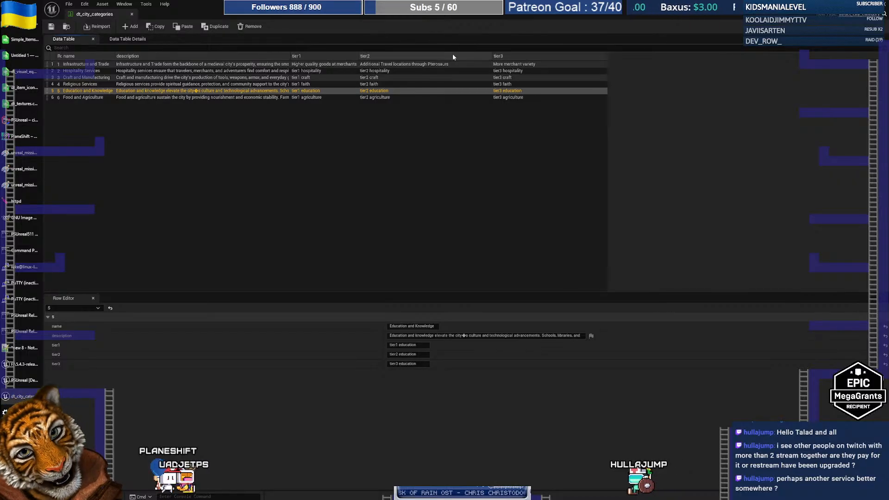
drag(359, 54, 414, 54)
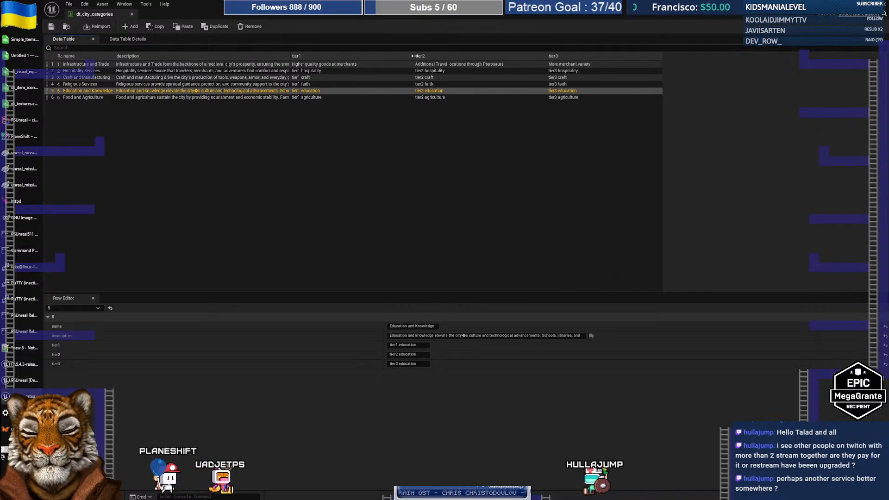
drag(291, 55, 304, 54)
click(355, 66)
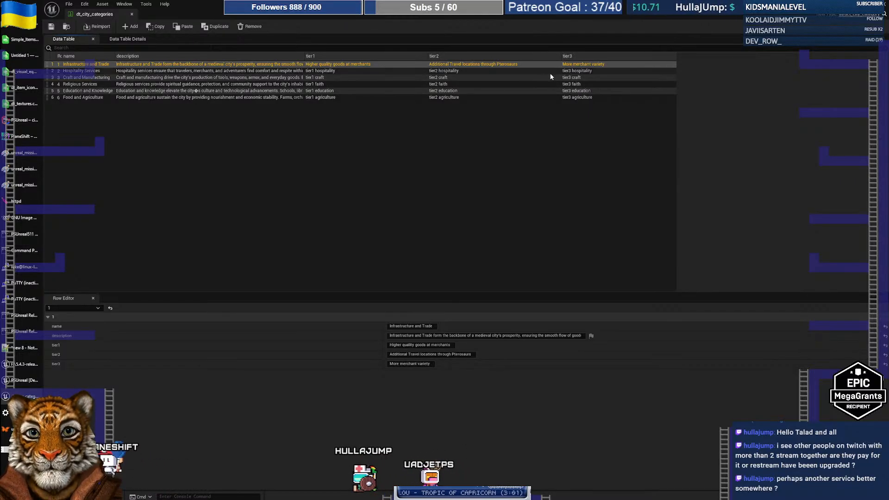
Check the city_info table in the PlaneShift database, then review the GetCityByCoordinates function of citymanager.cpp in the PSUnreal code project
click(24, 136)
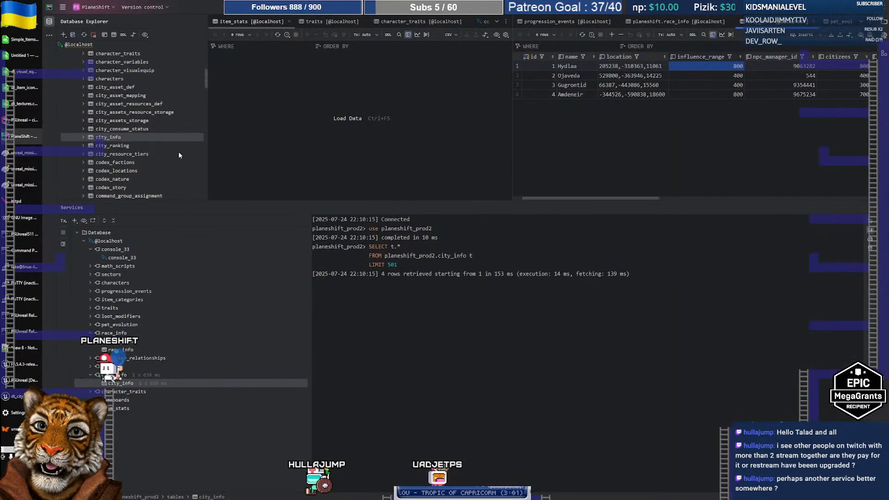
click(23, 121)
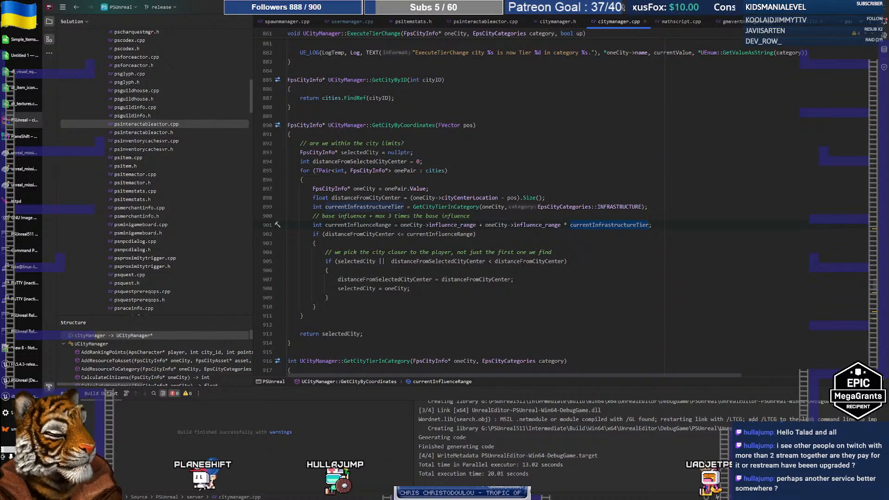
click(388, 183)
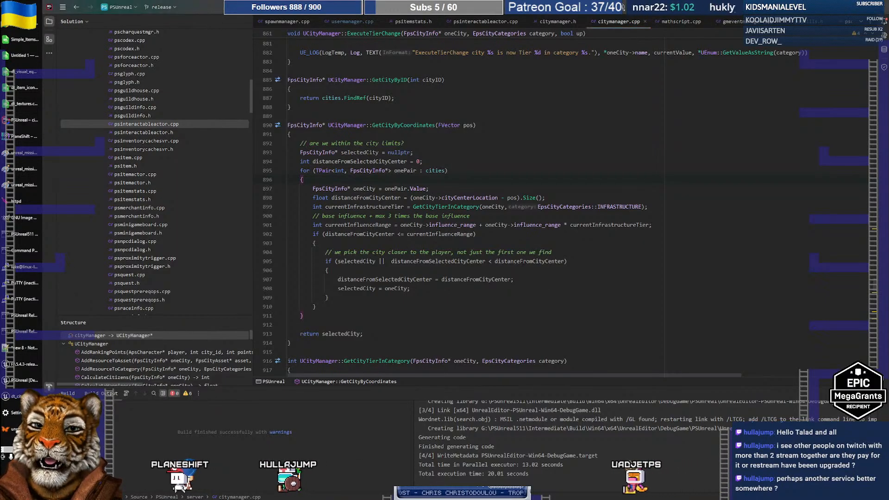
Switch to the PSUnreal game client, view the city's guild Ranking window, and return to Hydlaa's city management window
key(ctrl+super+Right)
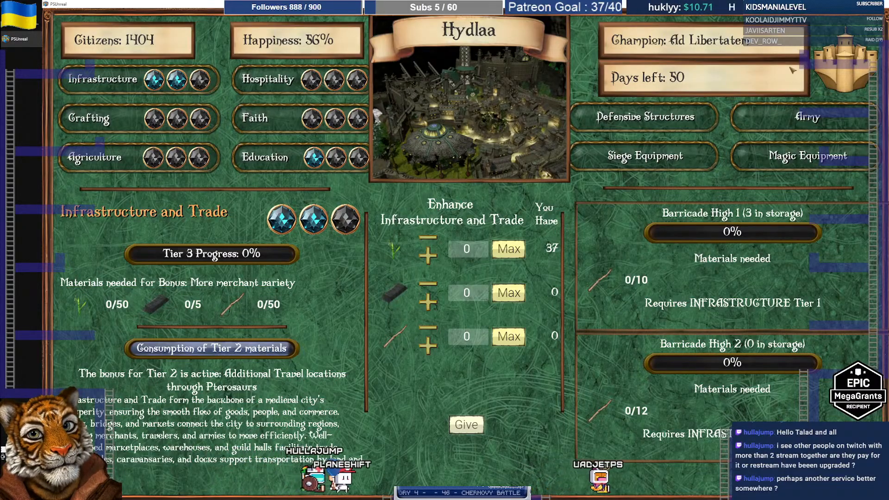
click(845, 63)
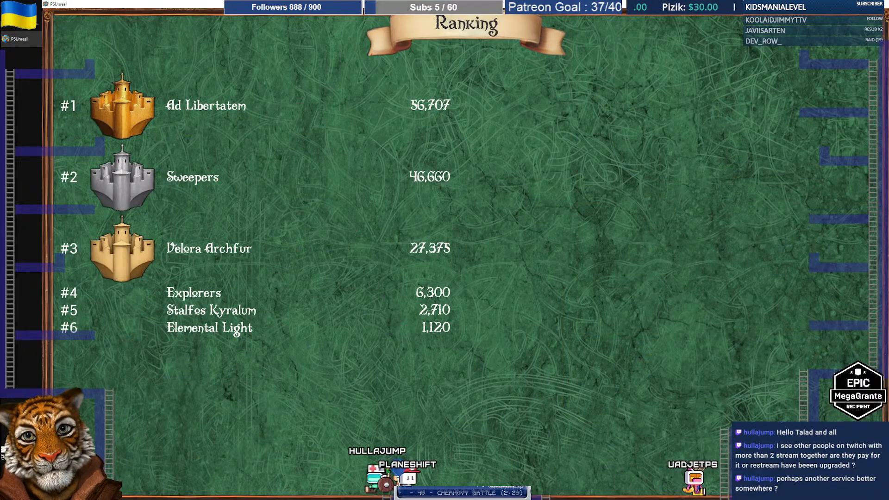
key(Escape)
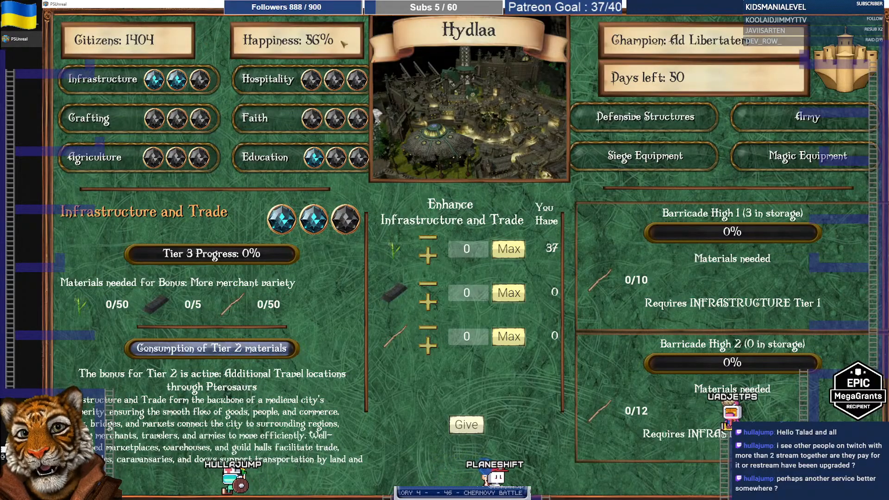
Switch to the Unreal data table window, dock dt_city_categories into the main editor window, and bring up the Yliakum level
click(33, 416)
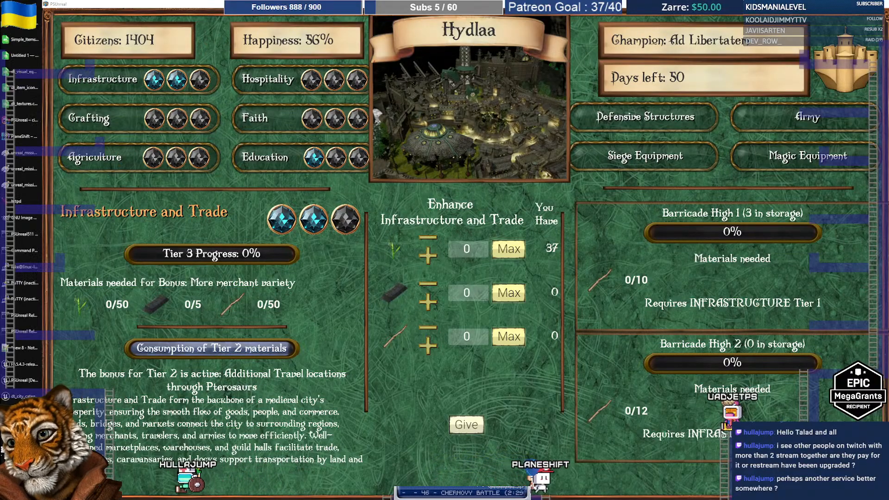
click(14, 398)
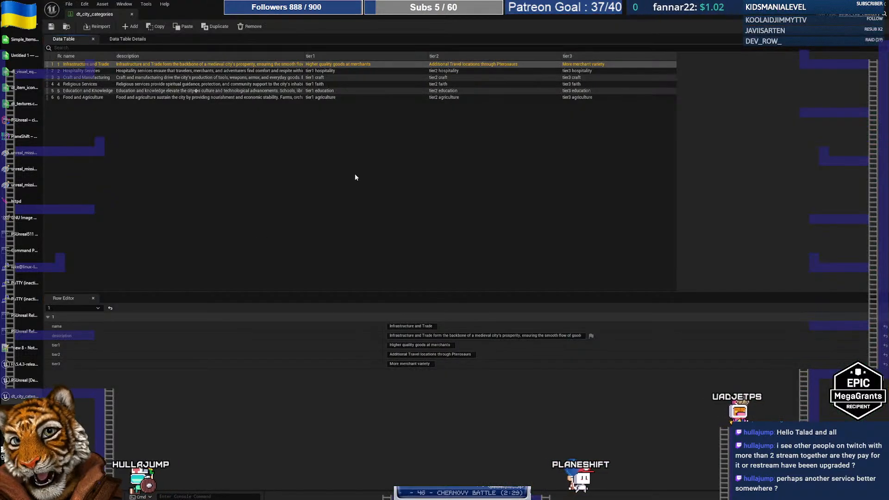
drag(112, 15, 239, 15)
click(84, 14)
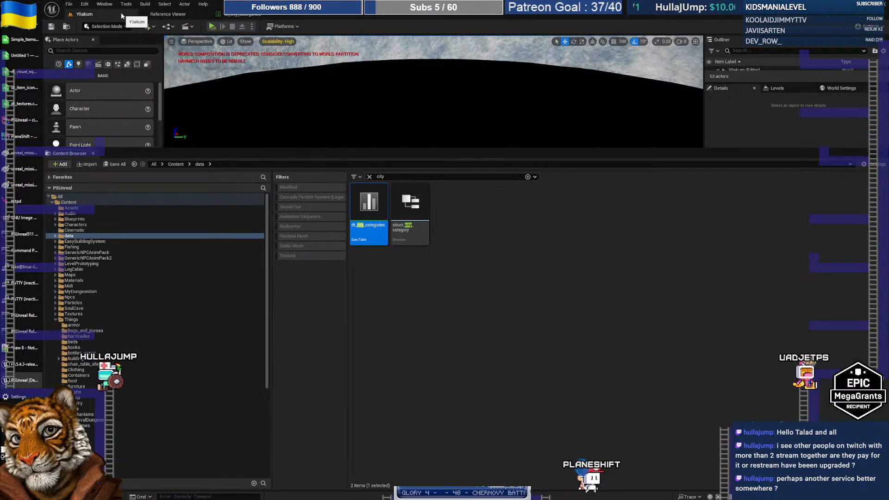
Clear the data folder search, search the UI content folder for "city", and open the win_city_info widget blueprint
click(448, 307)
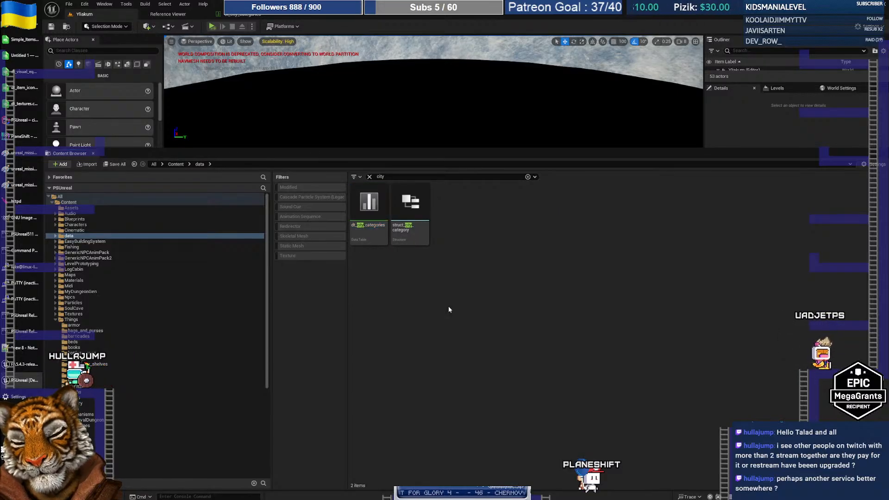
click(369, 177)
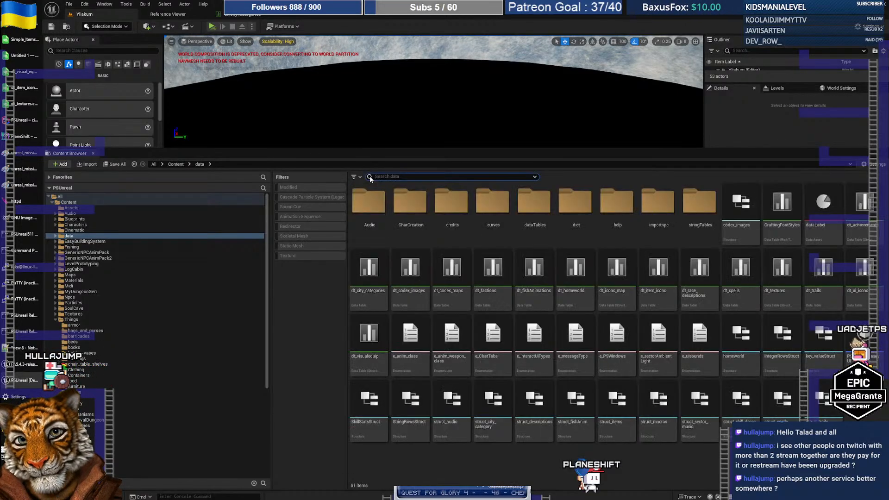
click(71, 320)
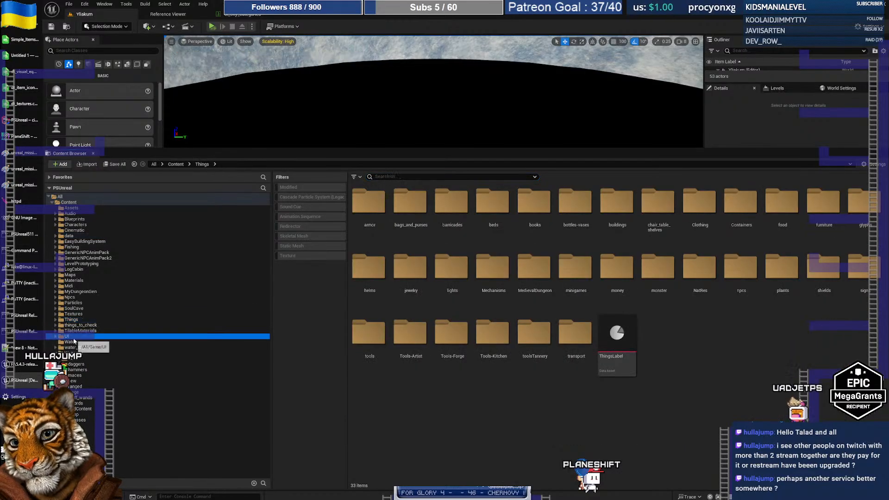
click(73, 337)
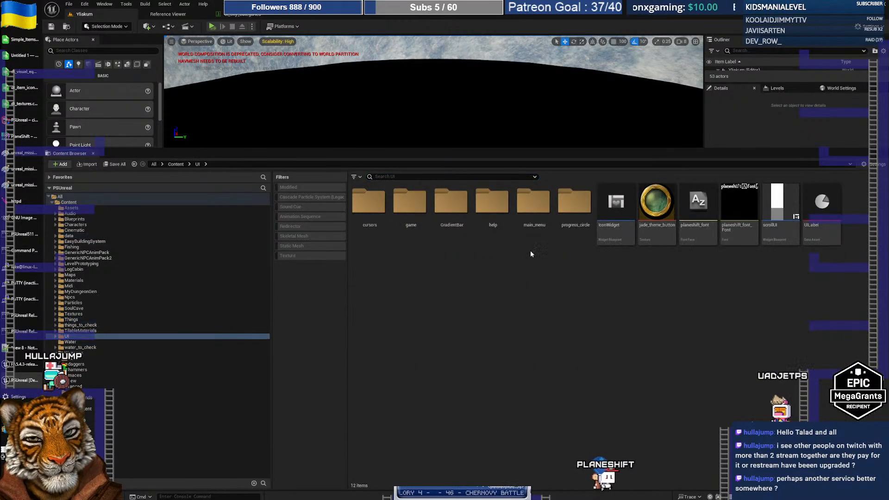
click(399, 177)
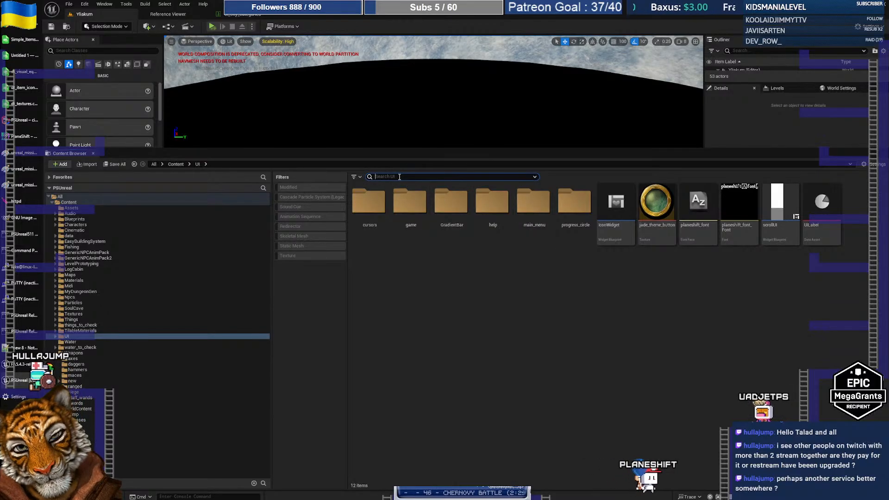
text(city)
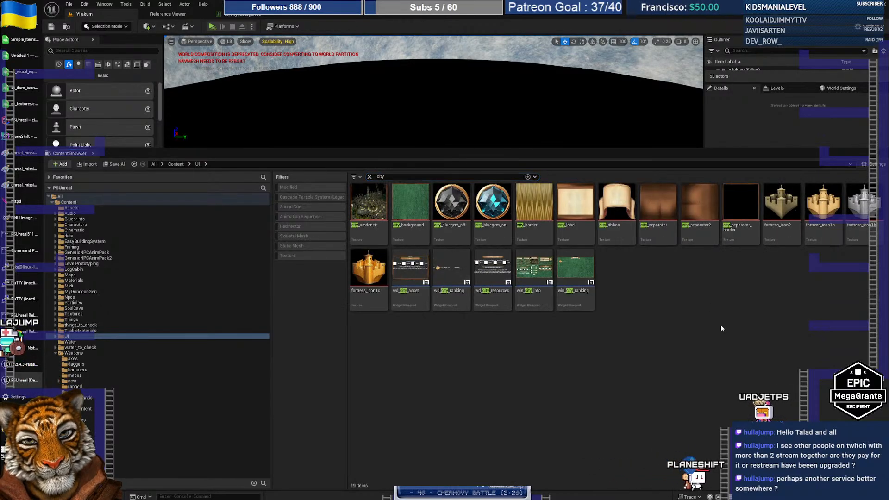
double_click(537, 279)
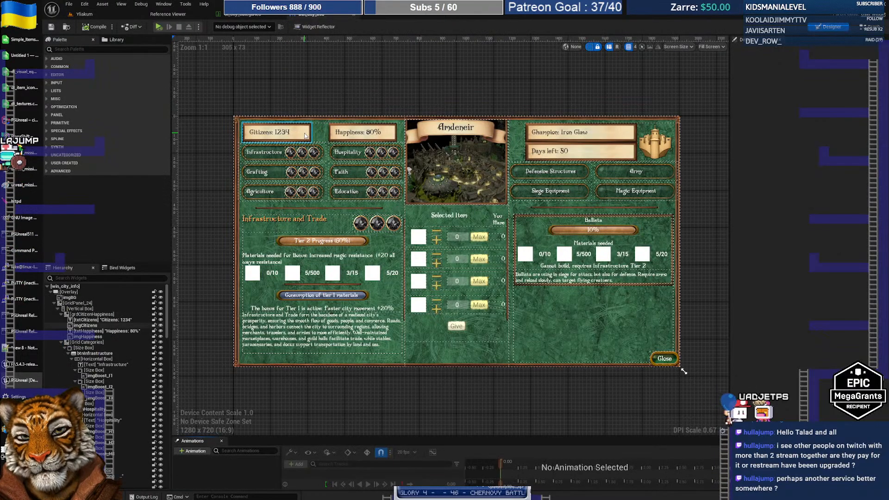
Select the txtCitizens text in the widget hierarchy and enlarge the design canvas by narrowing the property details area
click(304, 135)
scroll(310, 116, up, 3)
scroll(309, 116, down, 1)
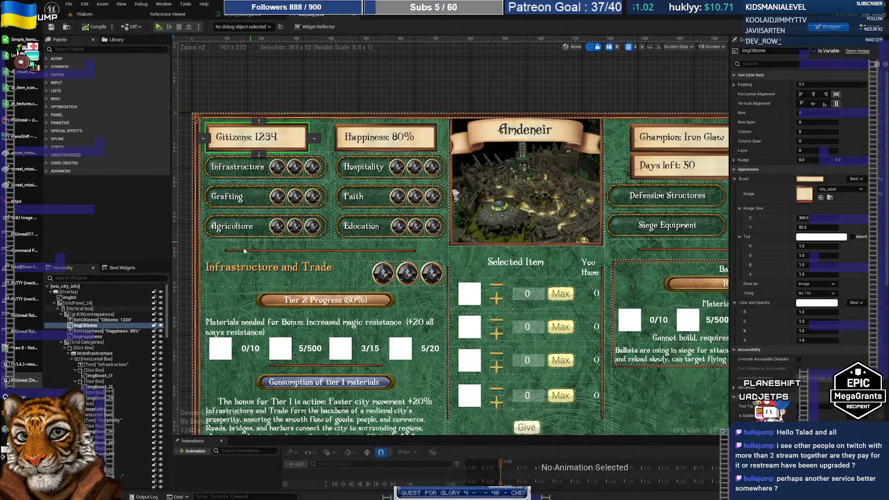
click(94, 321)
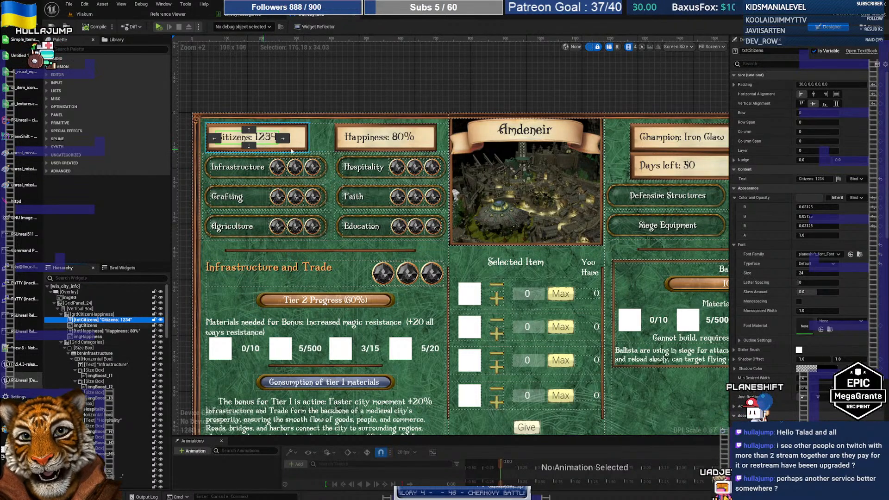
right_drag(503, 95, 458, 91)
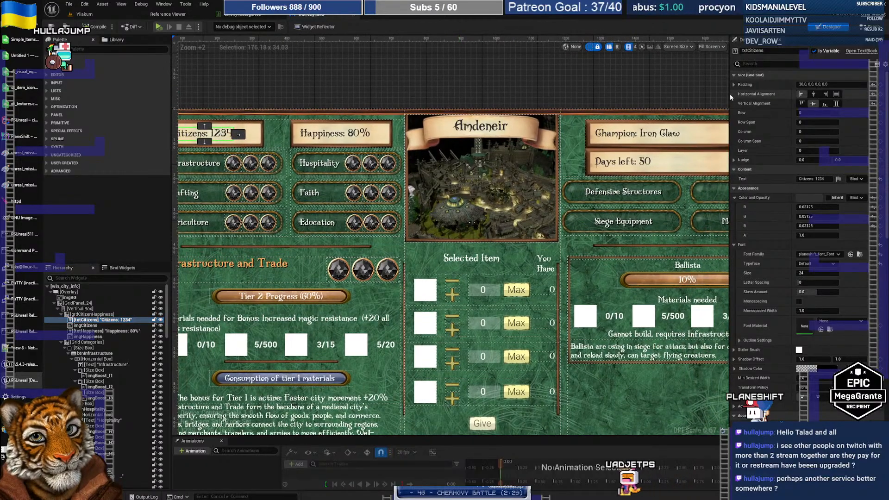
drag(730, 93, 788, 94)
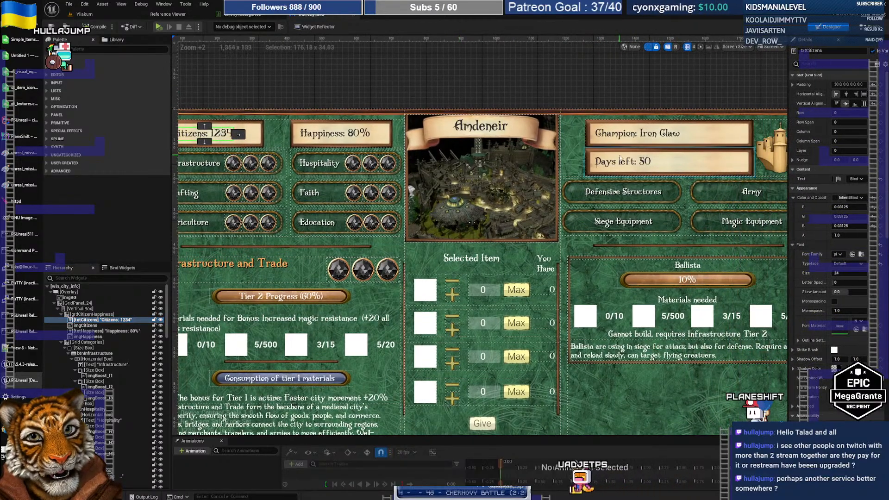
right_drag(269, 78, 302, 73)
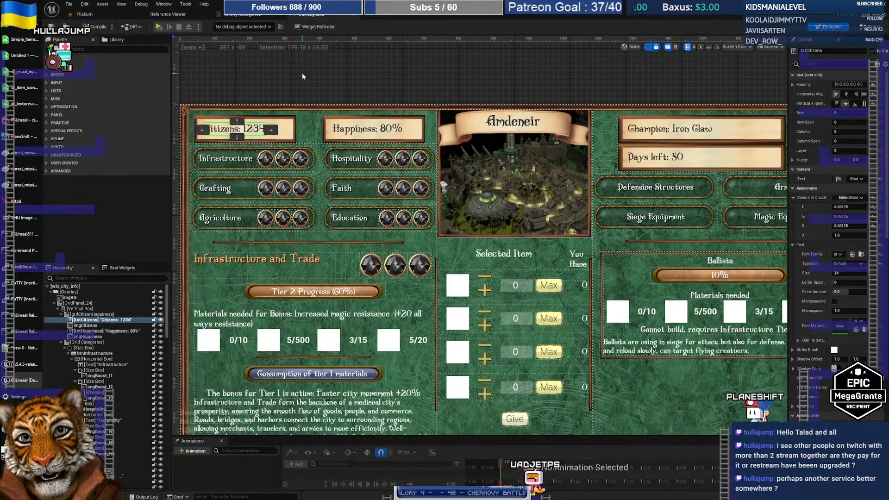
Compare the font size of the Infrastructure text with txtCitizens, and set the txtCitizens font size to 20
scroll(829, 188, down, 2)
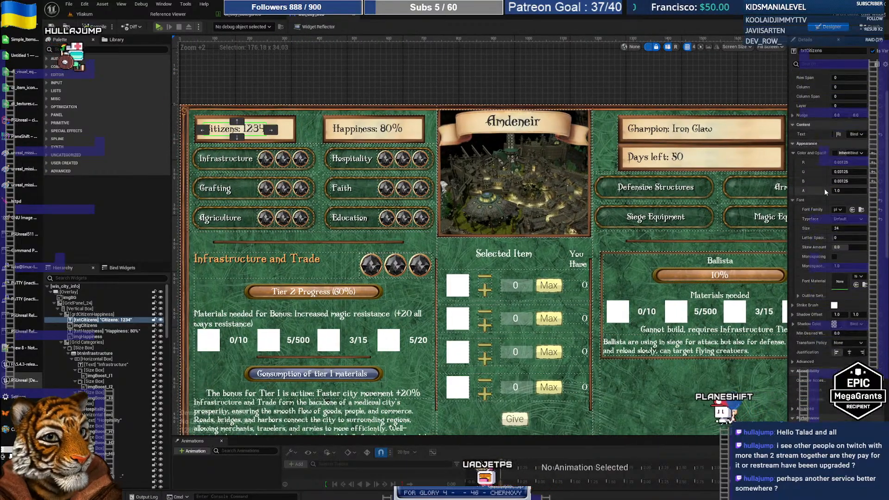
click(851, 228)
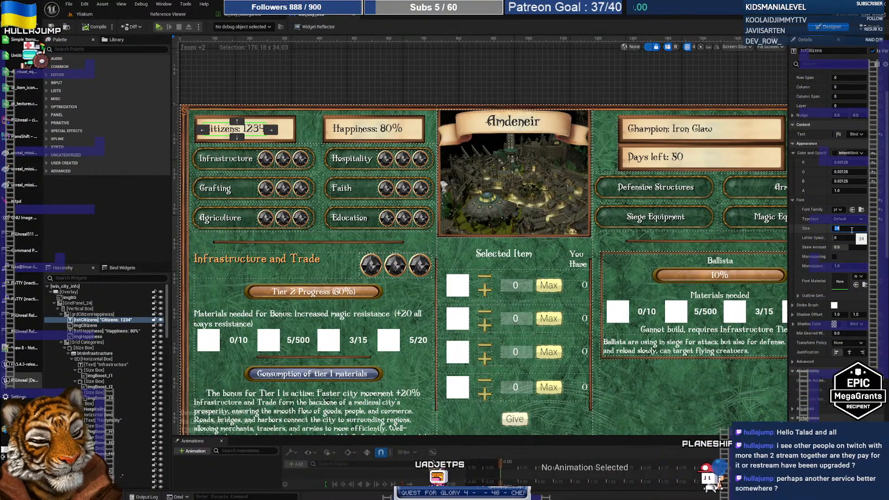
click(231, 160)
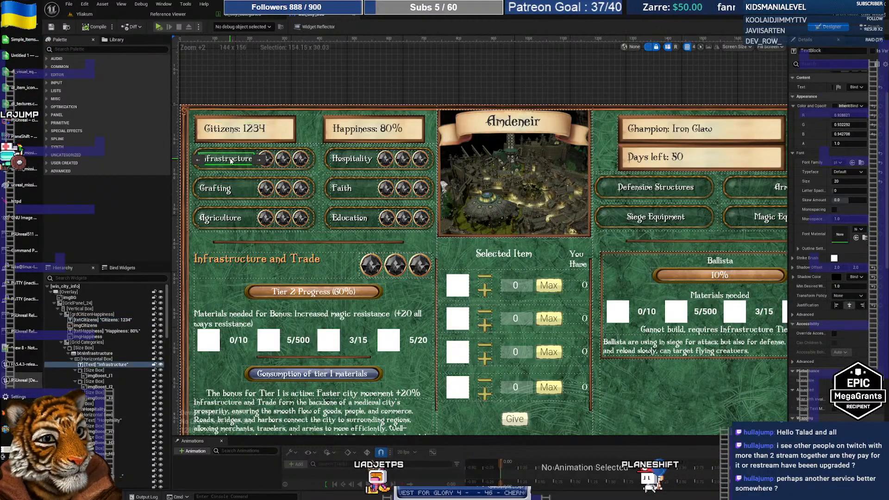
click(226, 131)
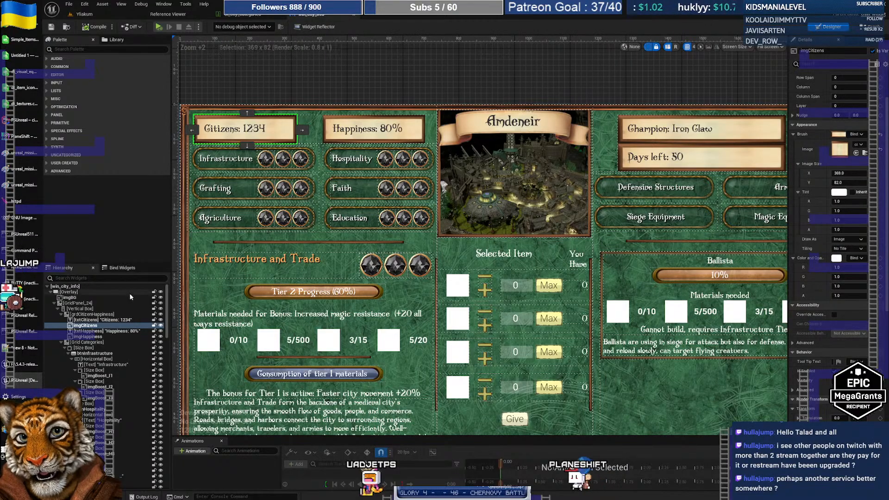
click(101, 319)
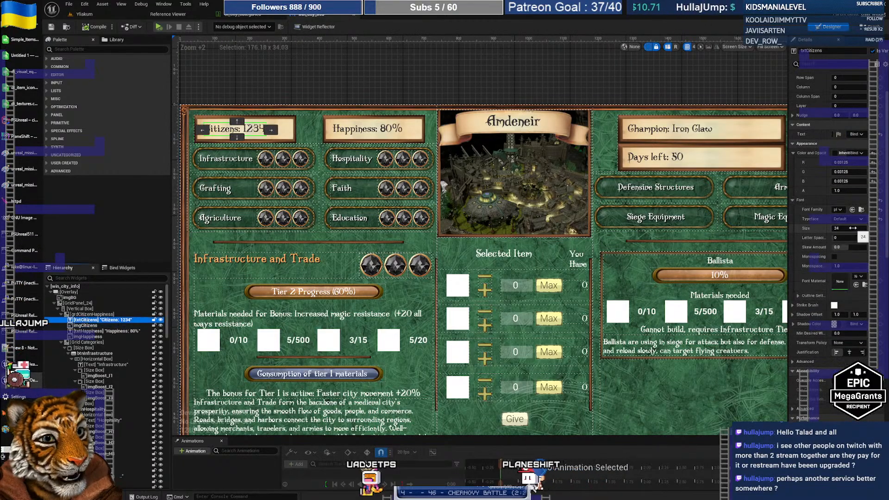
text(20)
key(Return)
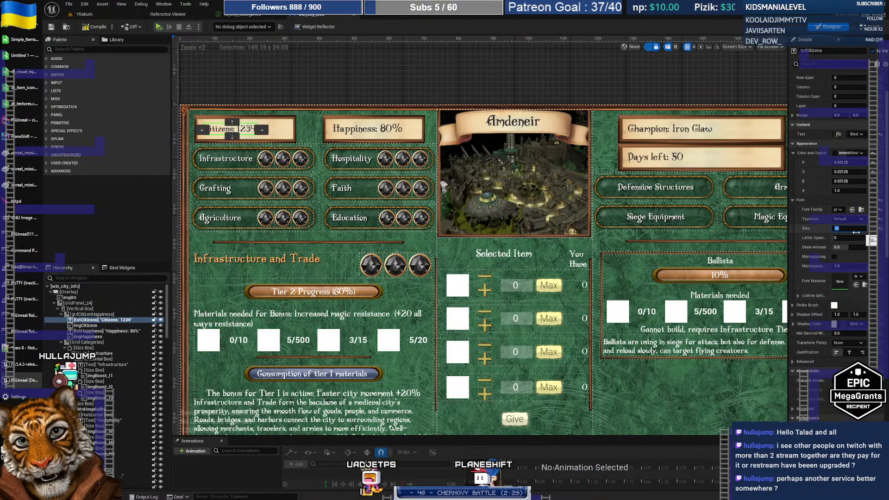
Select the imgCitizens background image and enter 82 as its Y image size
click(288, 140)
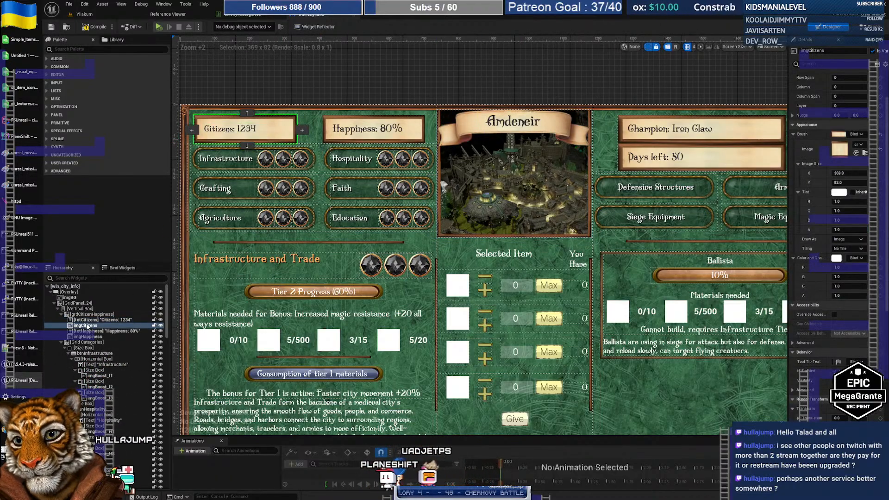
click(852, 181)
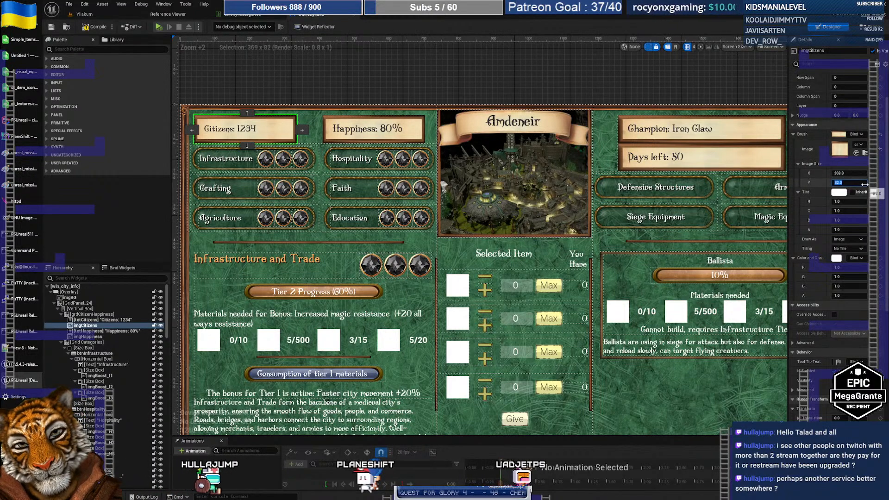
text(82)
key(Return)
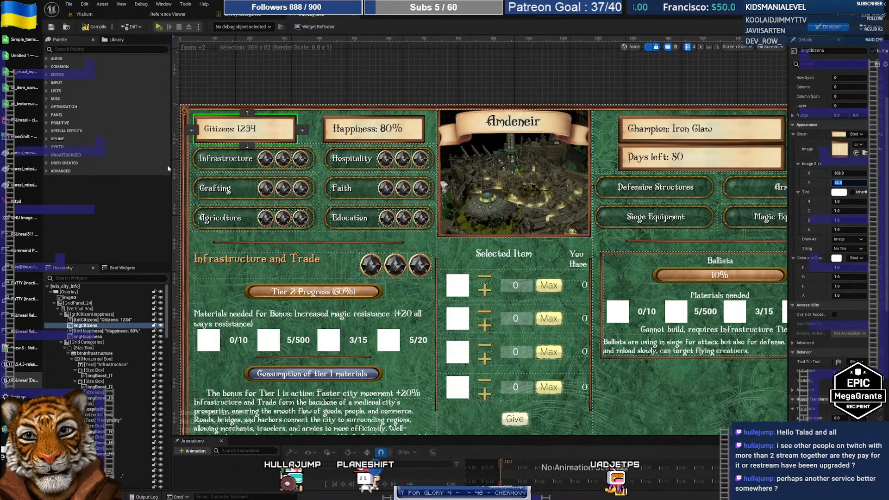
Examine the slot and alignment settings of grdCitizenHappiness, imgCitizens and txtCitizens in the widget hierarchy
click(93, 314)
scroll(810, 171, up, 2)
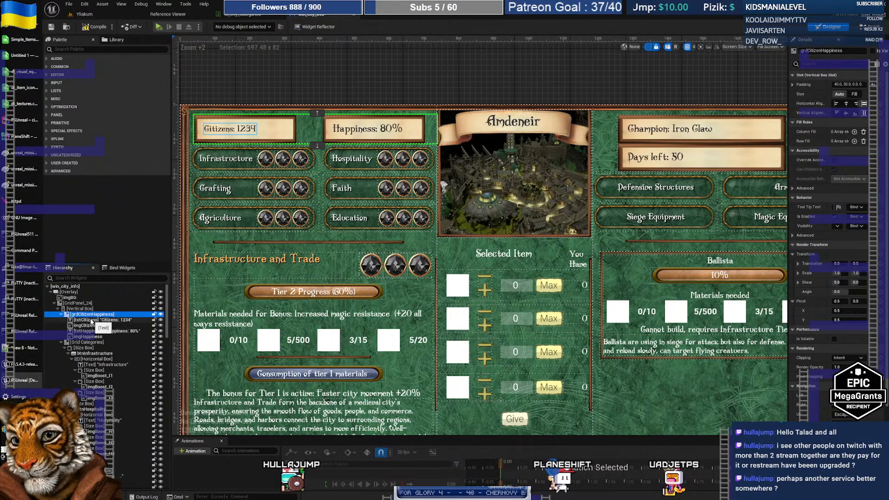
click(87, 326)
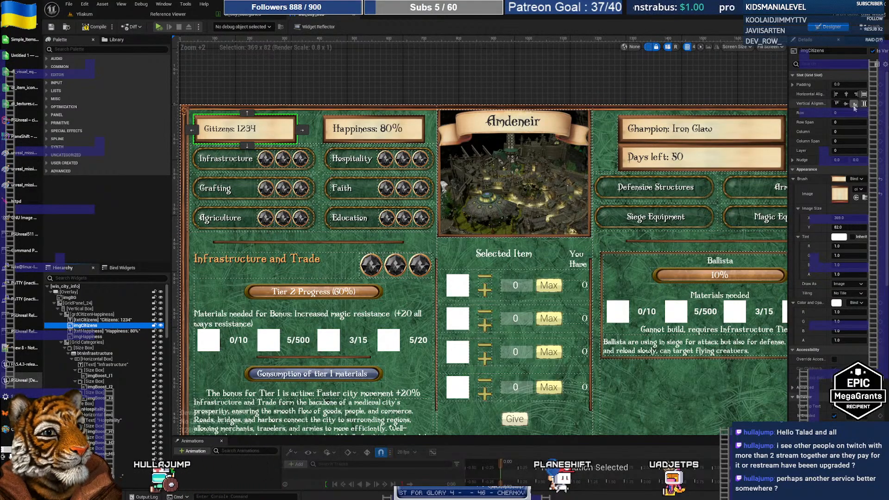
click(837, 96)
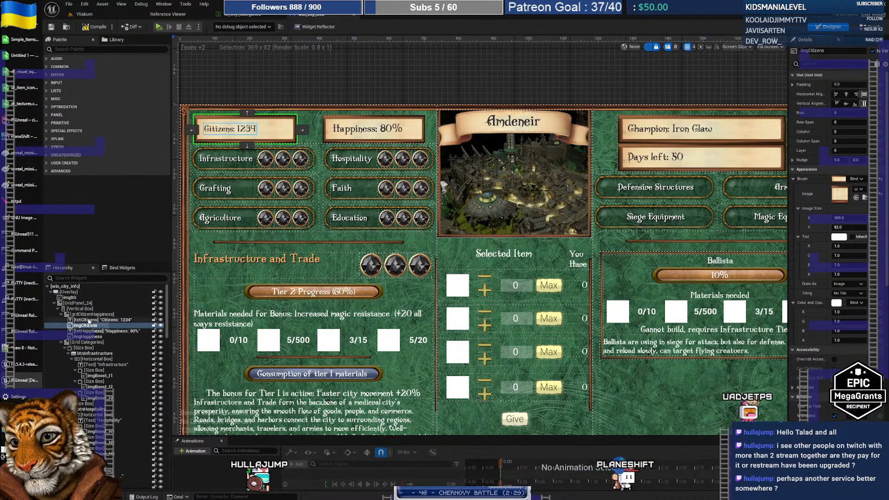
click(88, 320)
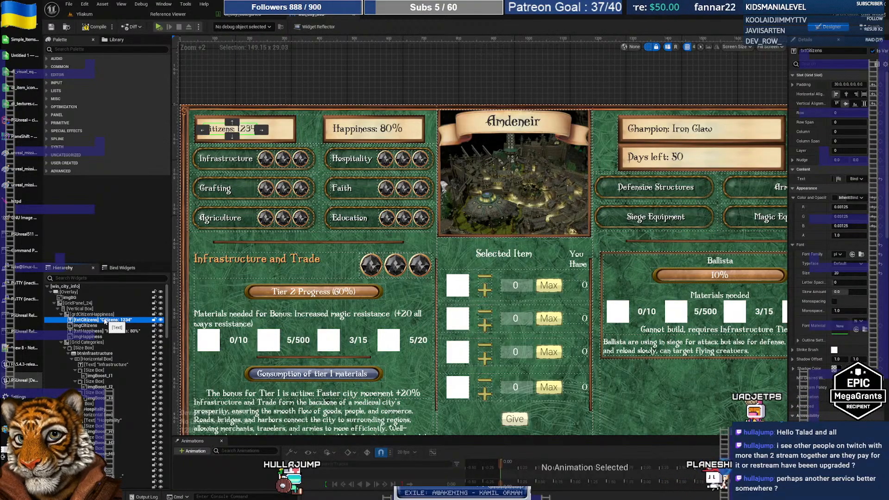
click(101, 324)
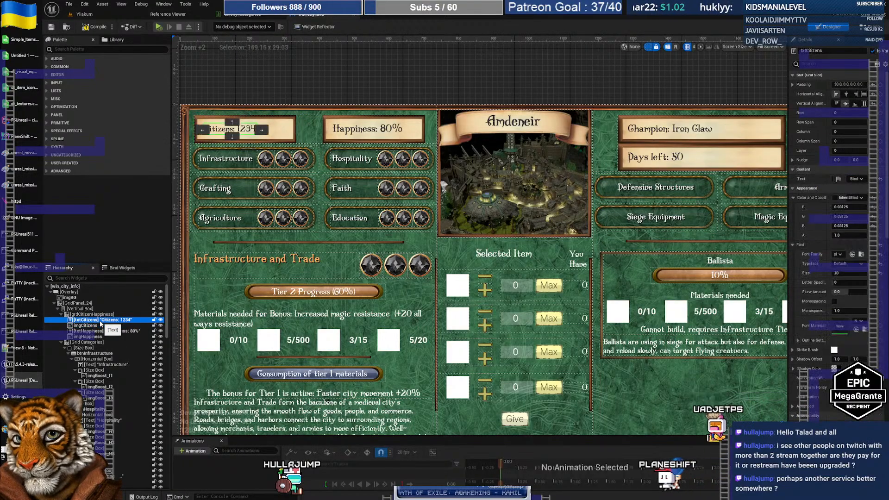
Reorder grdCitizenHappiness in the hierarchy so txtCitizens follows imgCitizens and txtHappiness follows imgHappiness
click(96, 331)
click(101, 325)
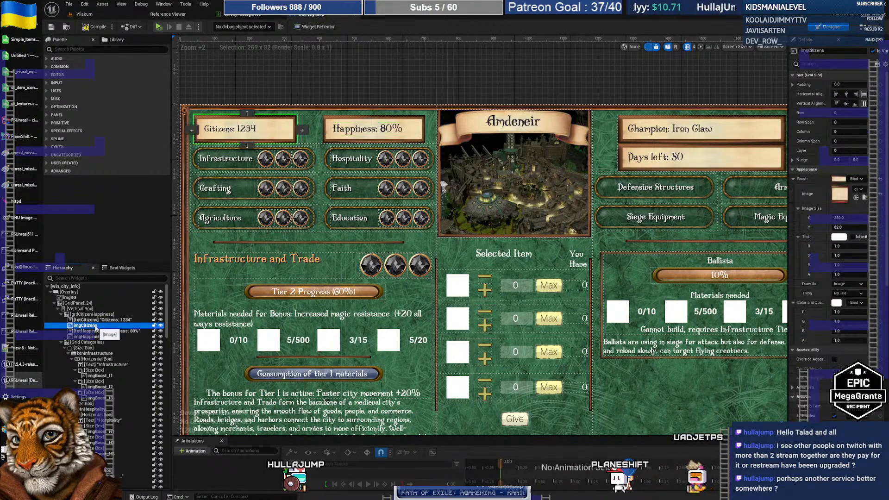
drag(102, 320, 103, 331)
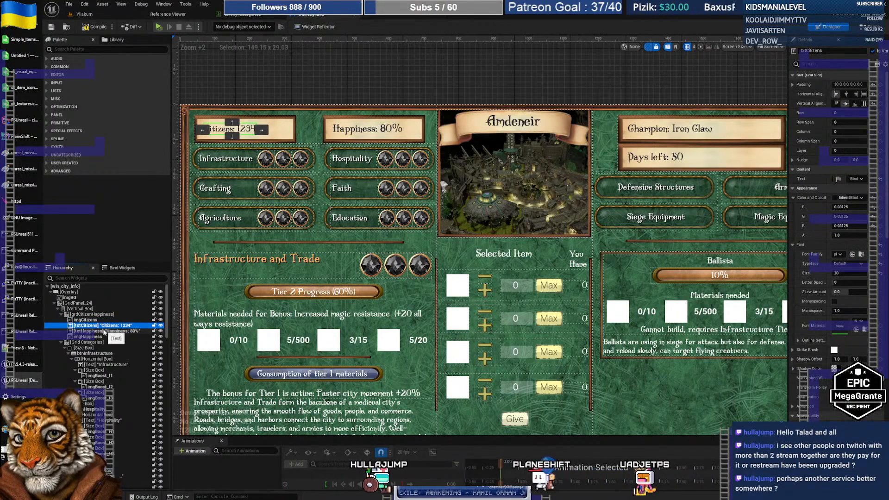
click(103, 331)
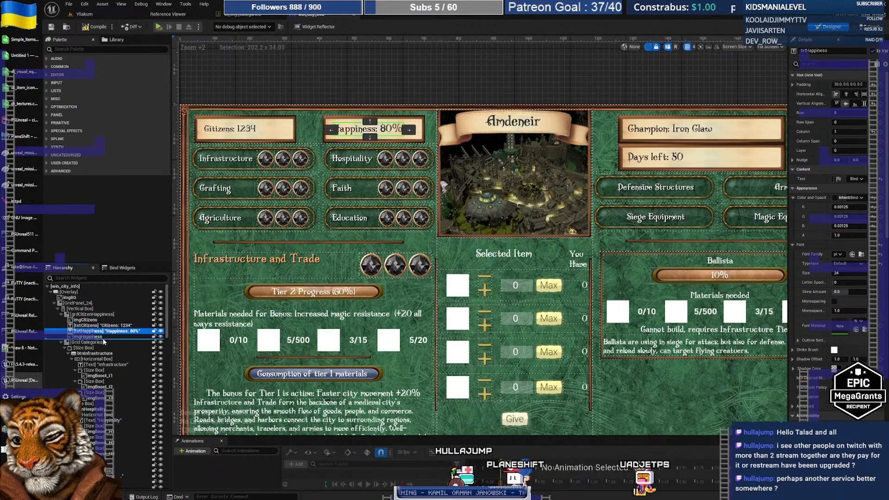
drag(103, 340, 103, 340)
click(93, 331)
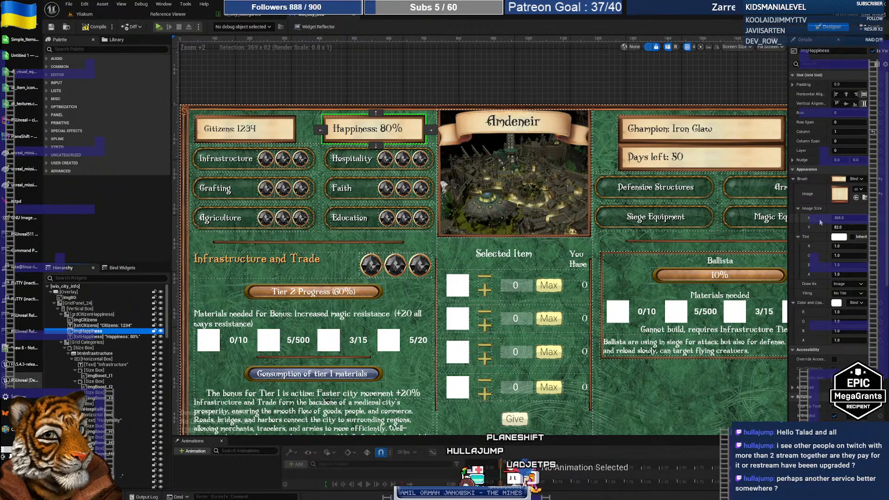
mouse_move(851, 219)
mouse_down()
mouse_move(824, 220)
mouse_move(858, 218)
mouse_move(845, 218)
mouse_up()
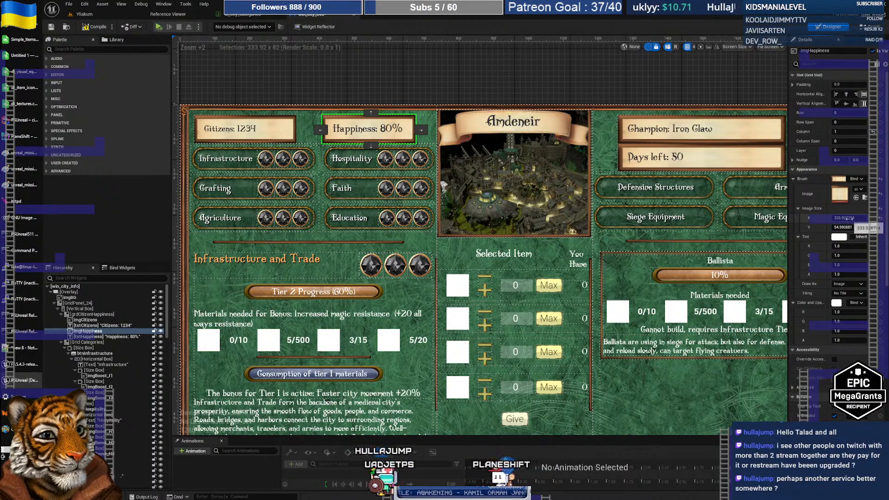
key(ctrl+z)
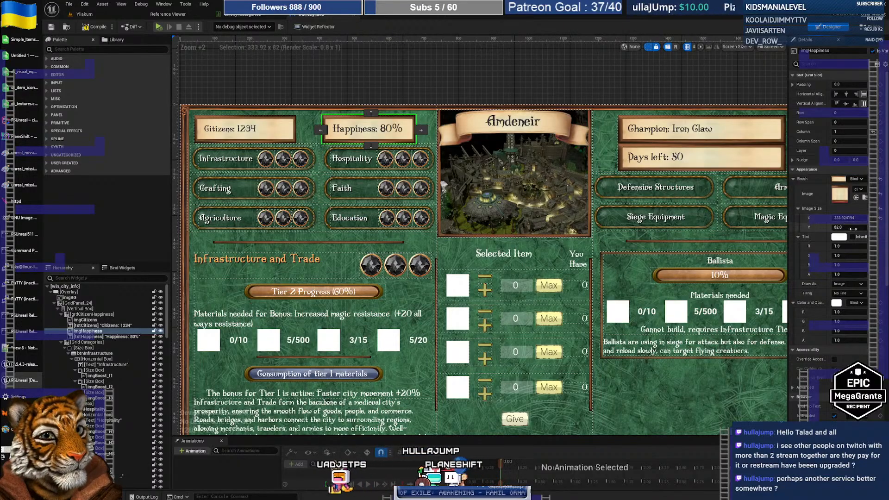
key(ctrl+z)
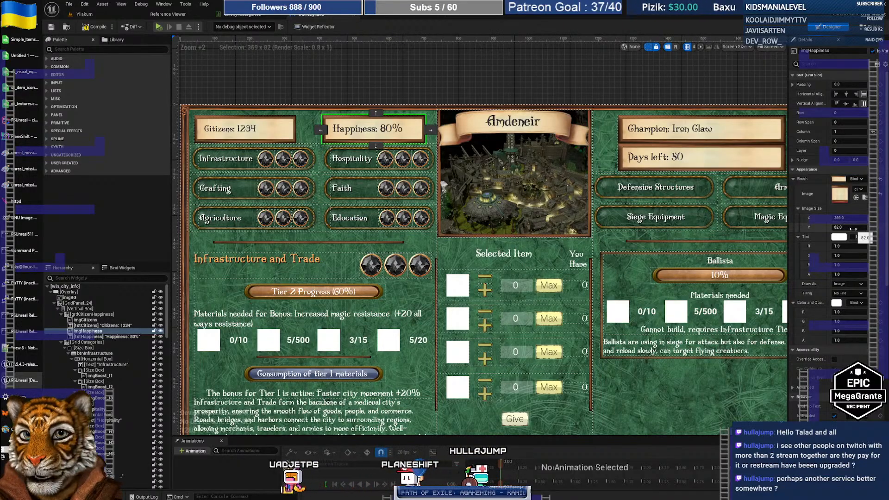
Set the Y image size of both the imgCitizens and imgHappiness backgrounds to 70
click(284, 140)
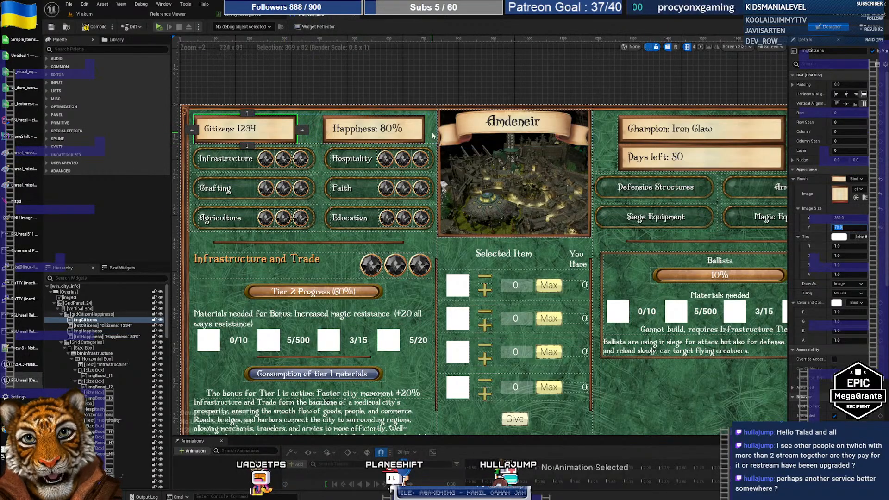
click(412, 140)
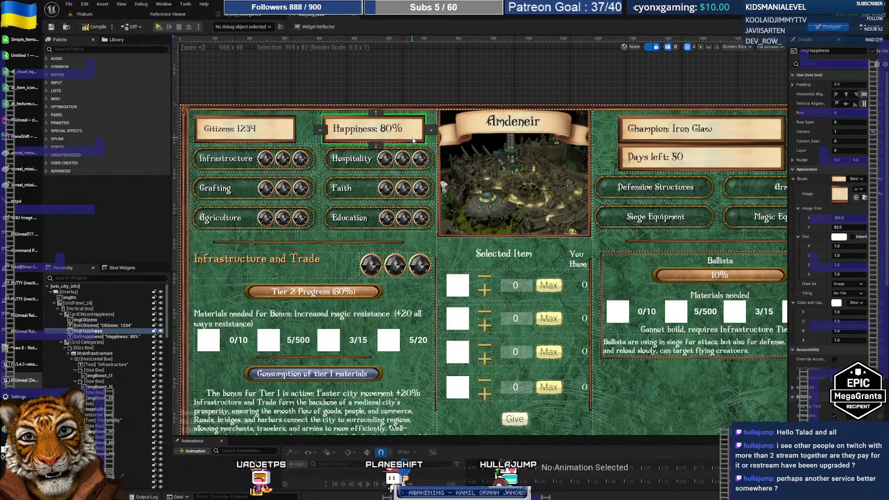
click(852, 227)
text(70)
key(Return)
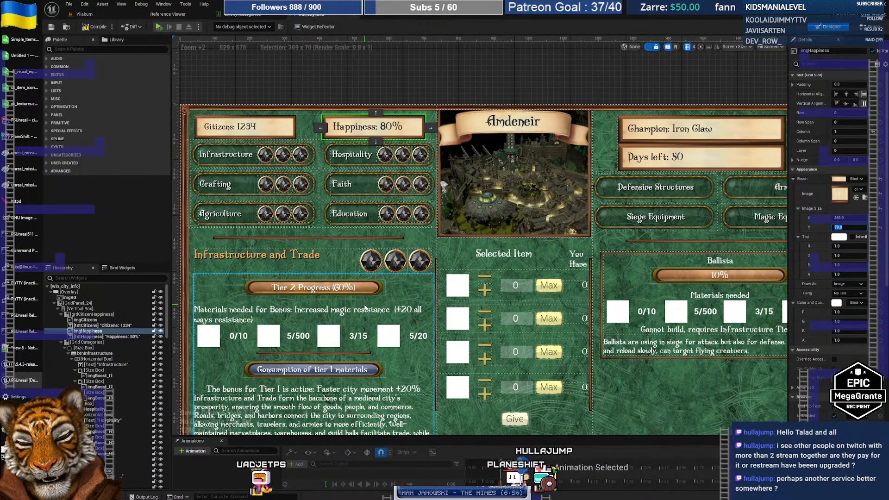
Set the font size of the txtHappiness label to 20
scroll(385, 283, down, 2)
scroll(424, 253, up, 1)
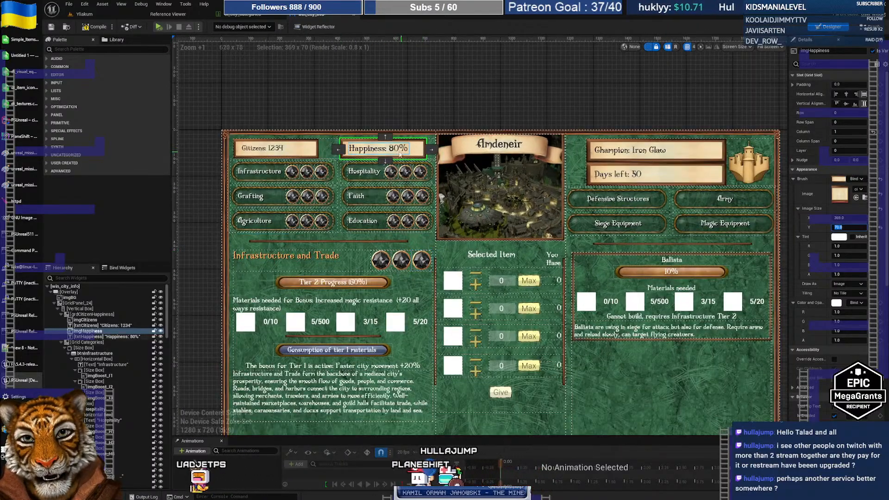
click(374, 151)
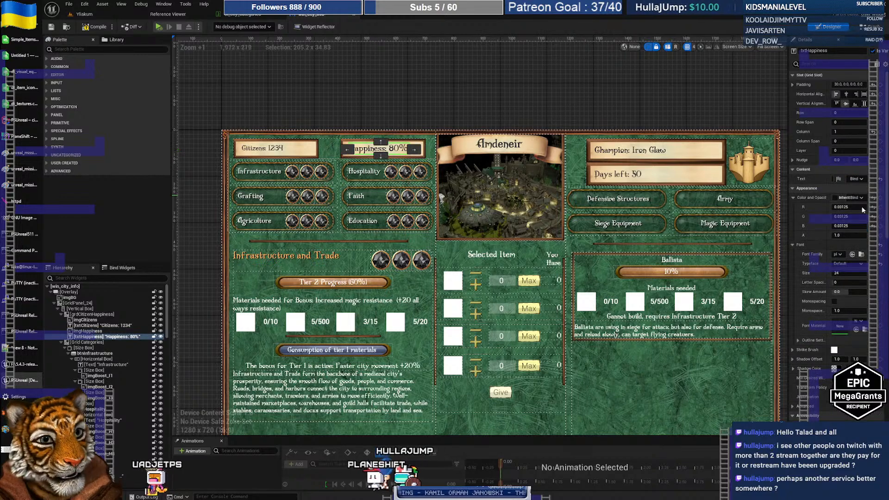
click(854, 274)
text(20)
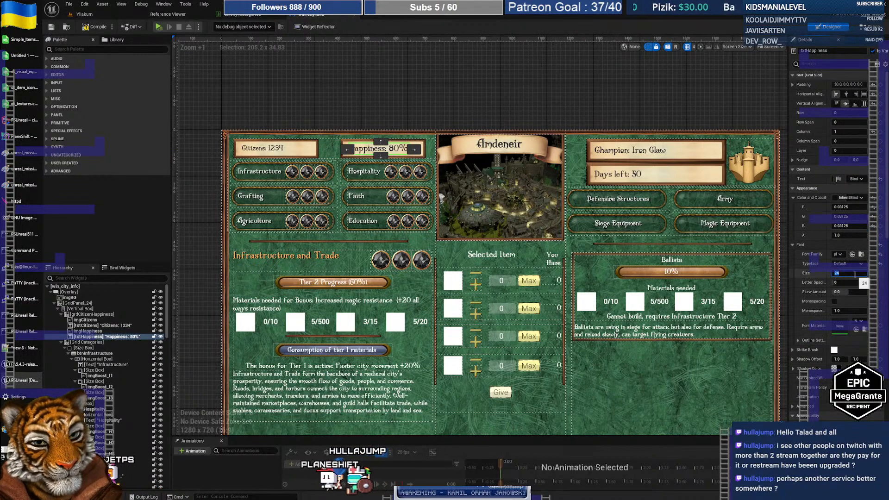
key(Return)
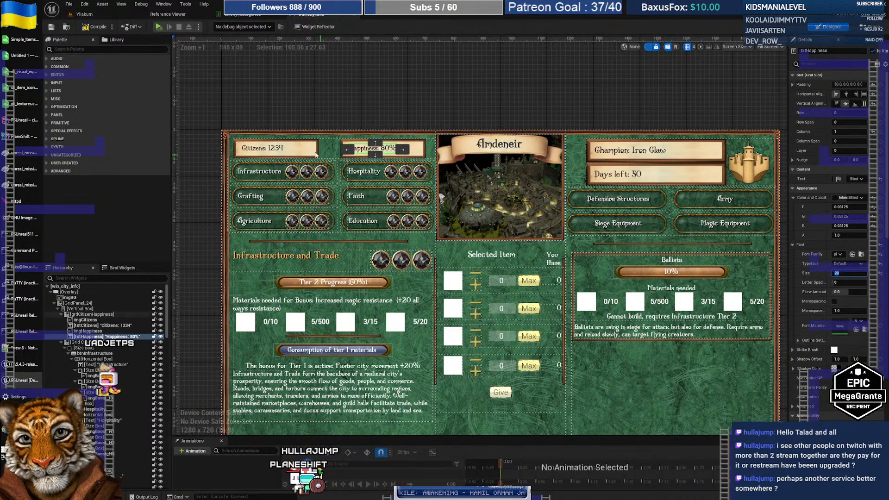
Set the X image size of the imgCitizens background to 330
click(303, 146)
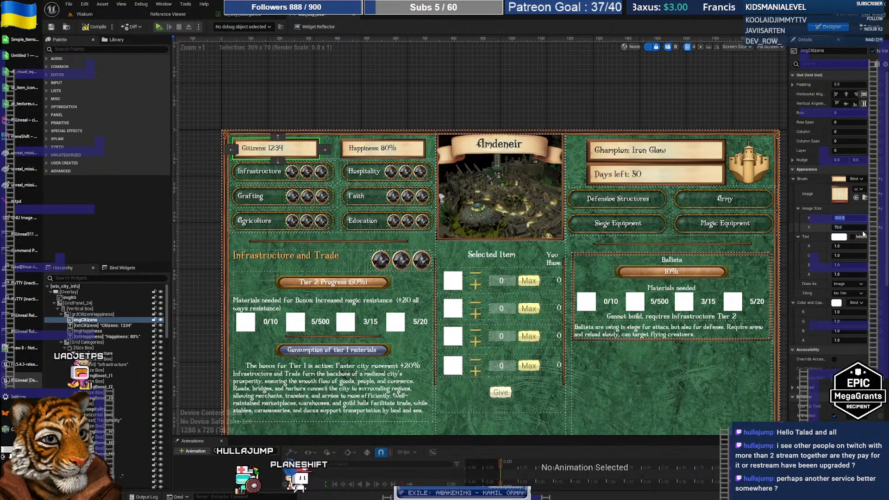
text(3)
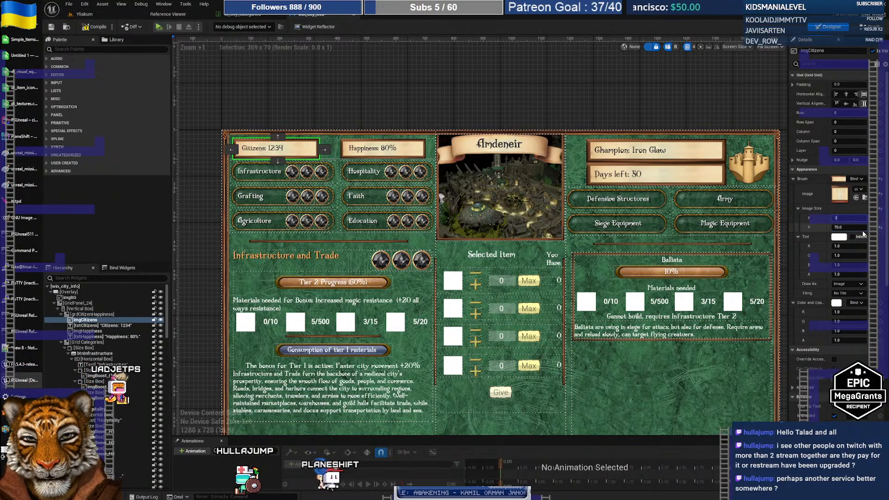
text(30)
key(Return)
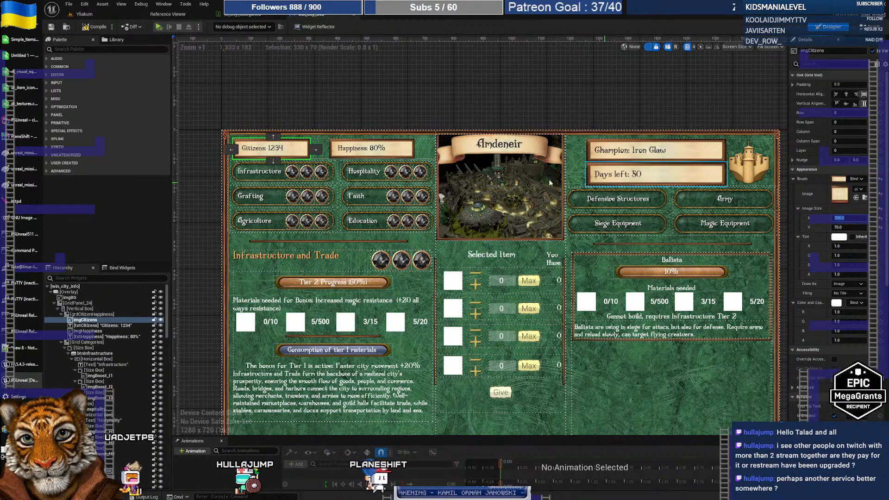
Duplicate the imgHappiness background image within grdCitizenHappiness
click(362, 153)
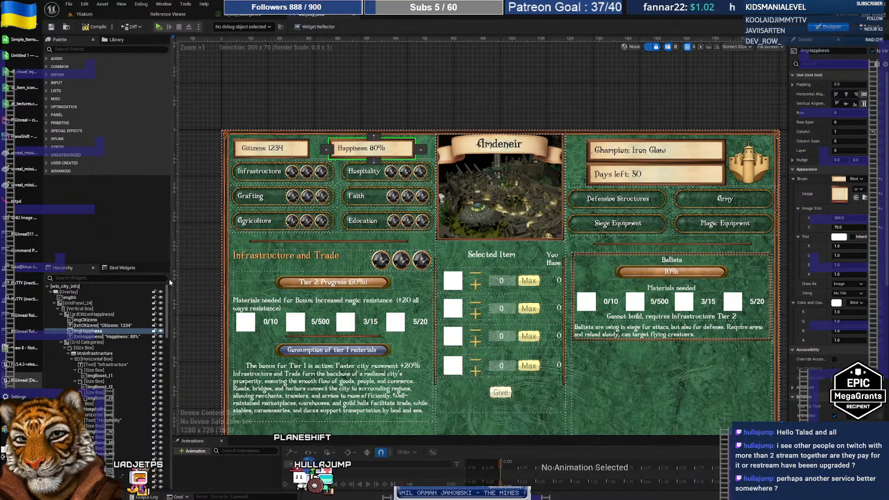
click(88, 337)
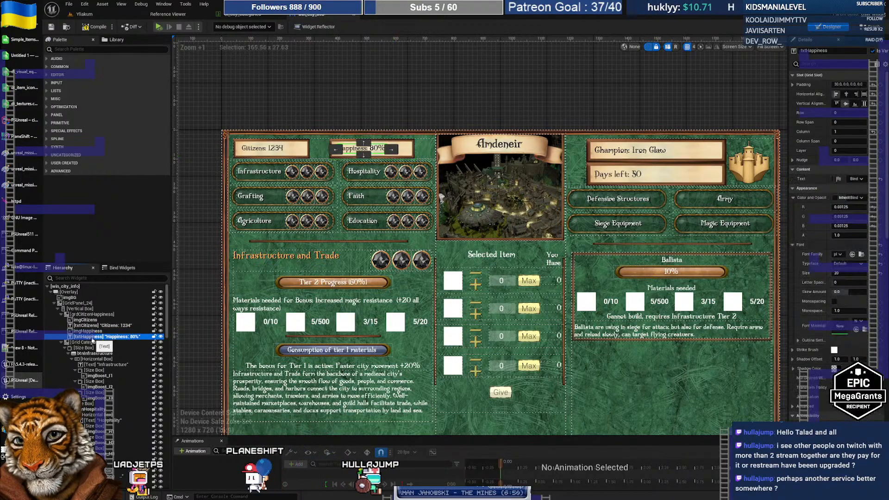
click(93, 331)
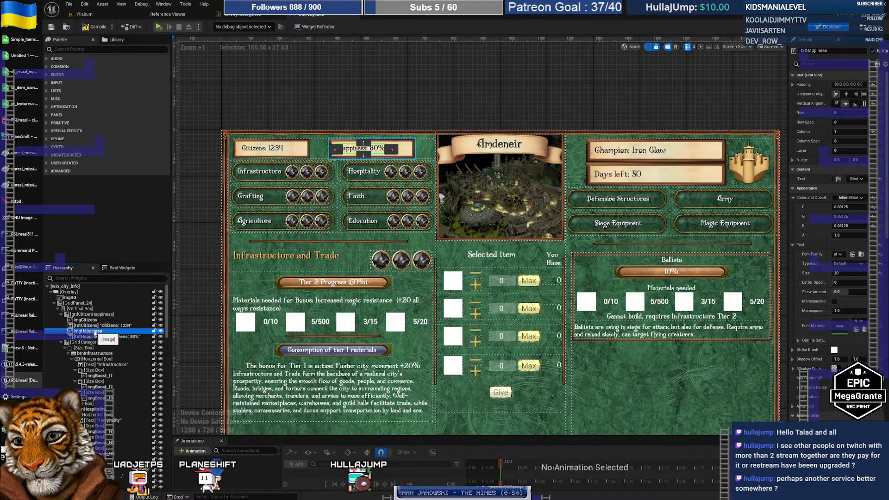
right_click(94, 332)
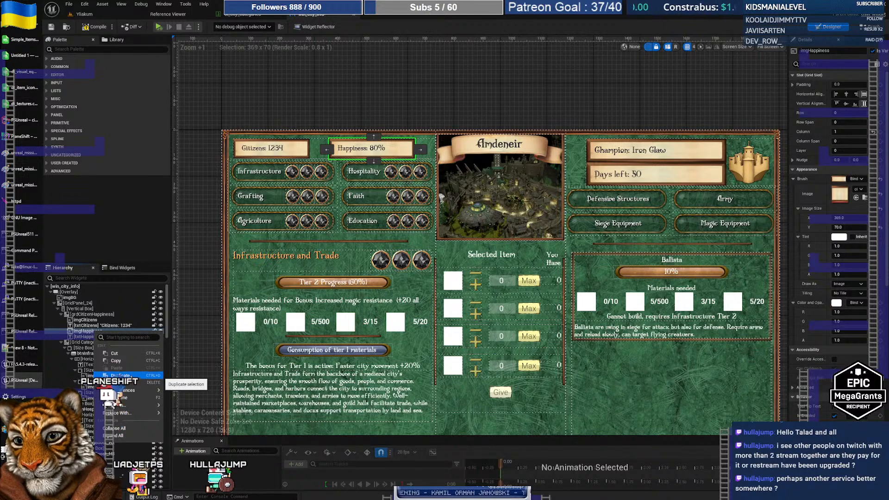
click(121, 375)
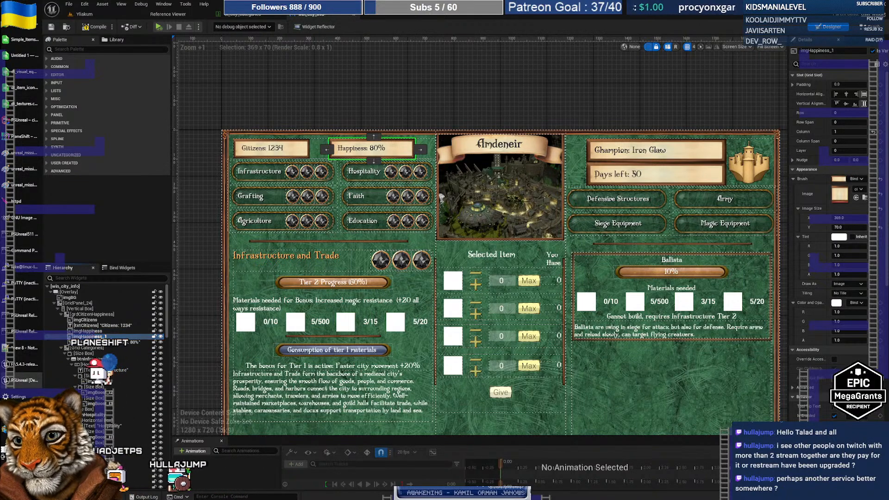
Rename the duplicated happiness image imgInfluence and shift it to column 2 of the grid
double_click(83, 337)
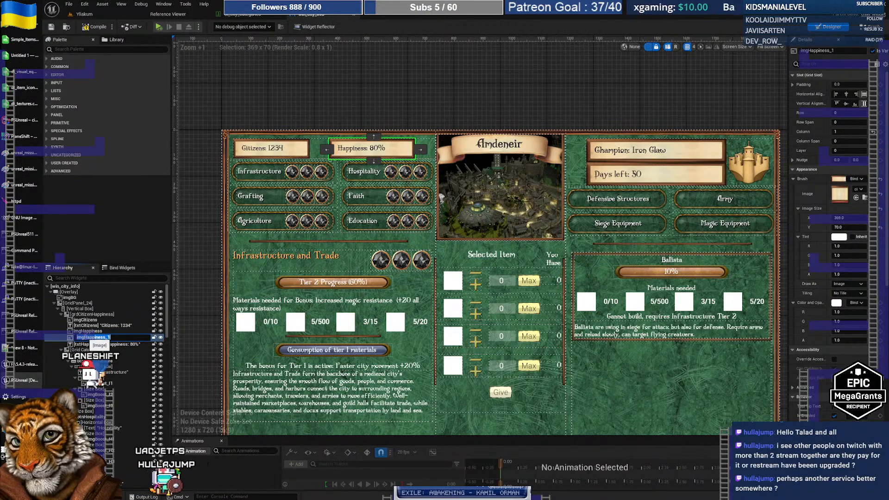
text(imgIn)
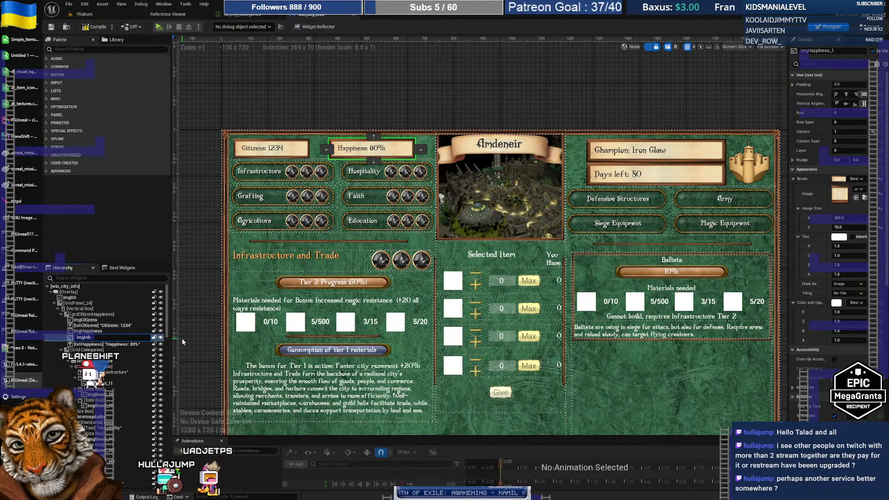
text(f)
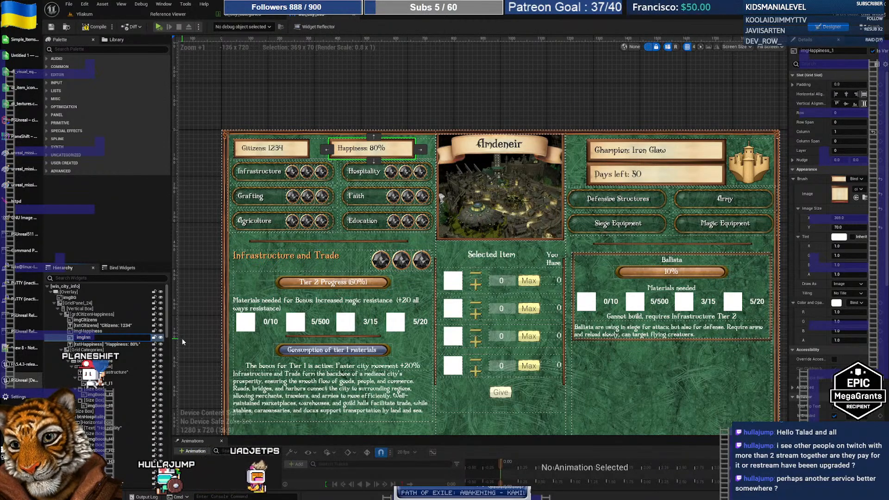
text(luence)
key(Return)
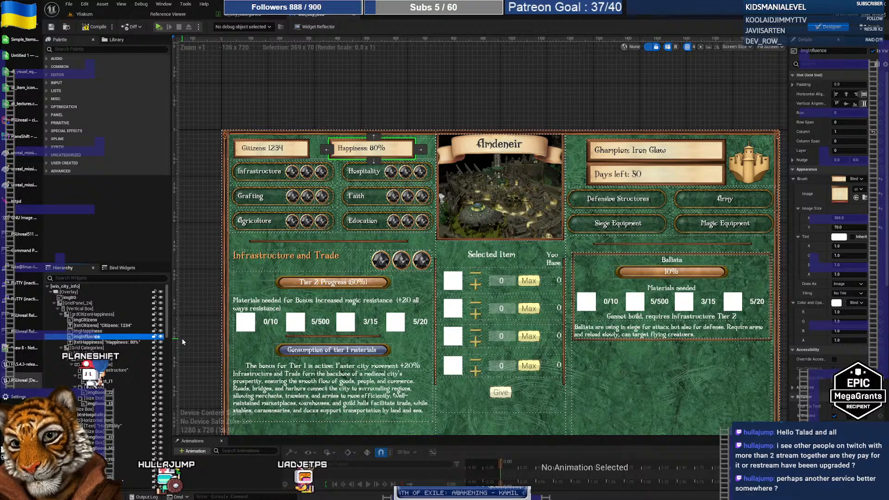
click(420, 149)
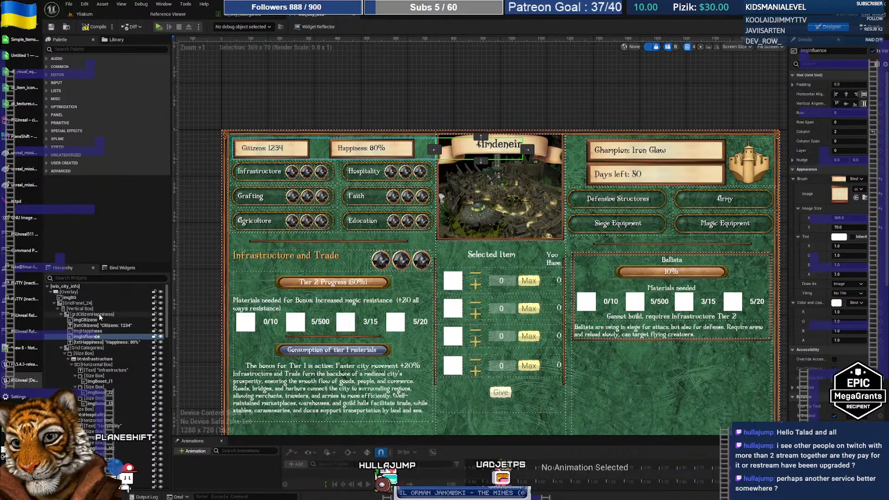
Examine the slot settings and grid columns of grdCitizenHappiness and its child images and texts
click(81, 315)
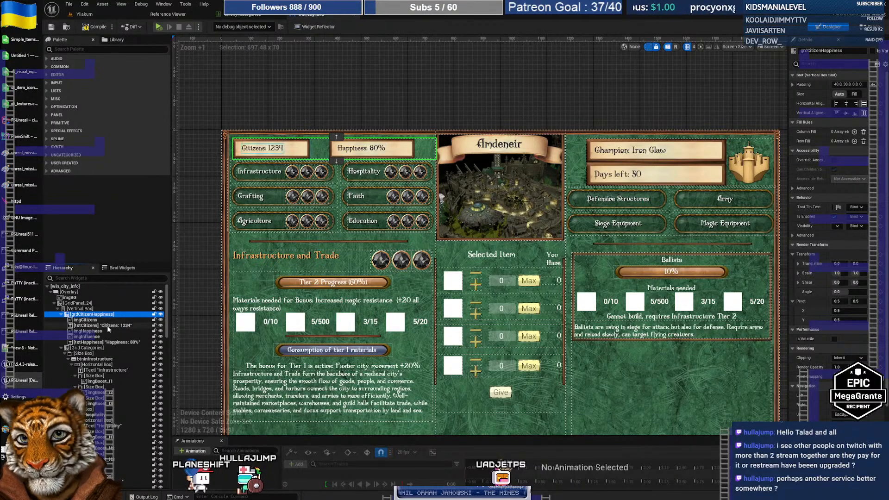
click(91, 320)
click(92, 325)
click(92, 331)
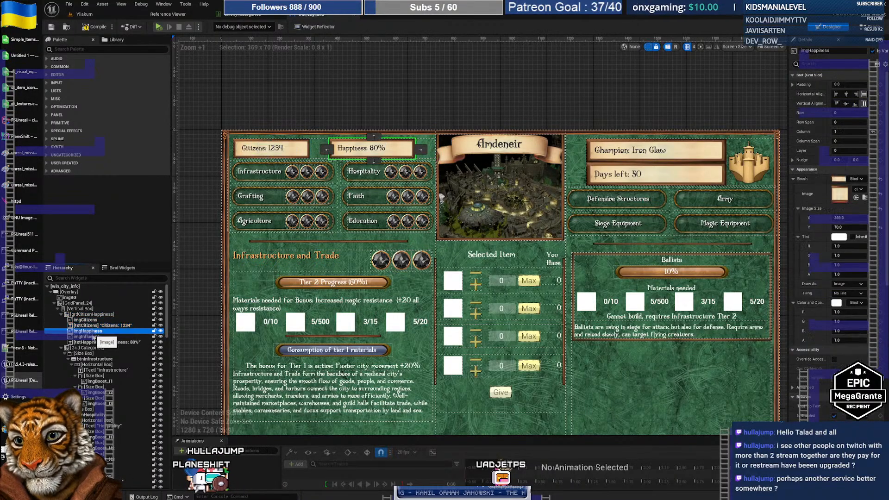
click(93, 342)
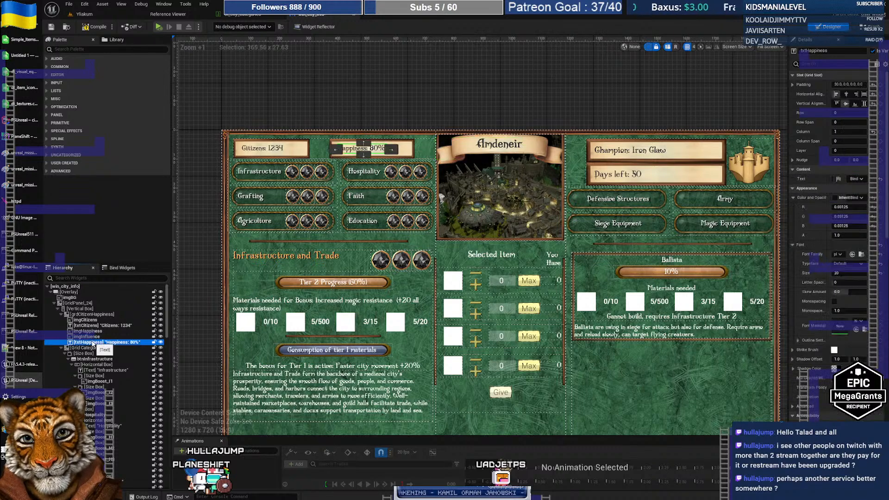
click(91, 314)
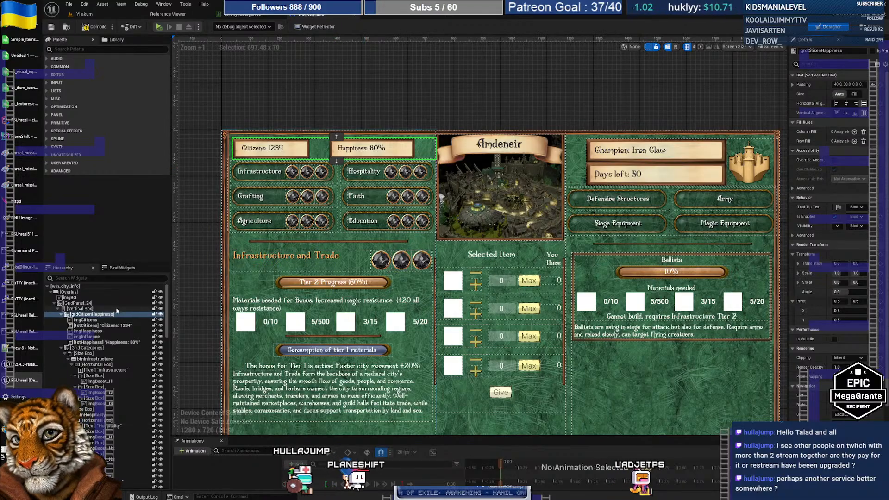
click(86, 320)
click(88, 325)
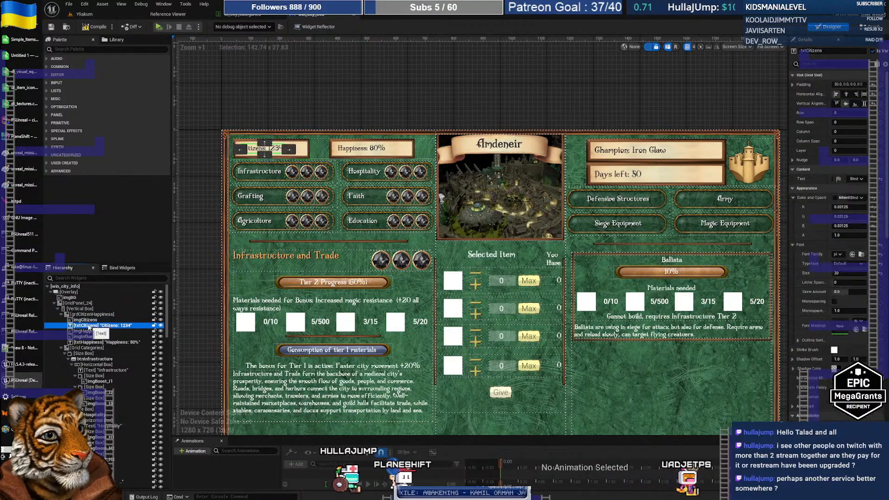
click(88, 331)
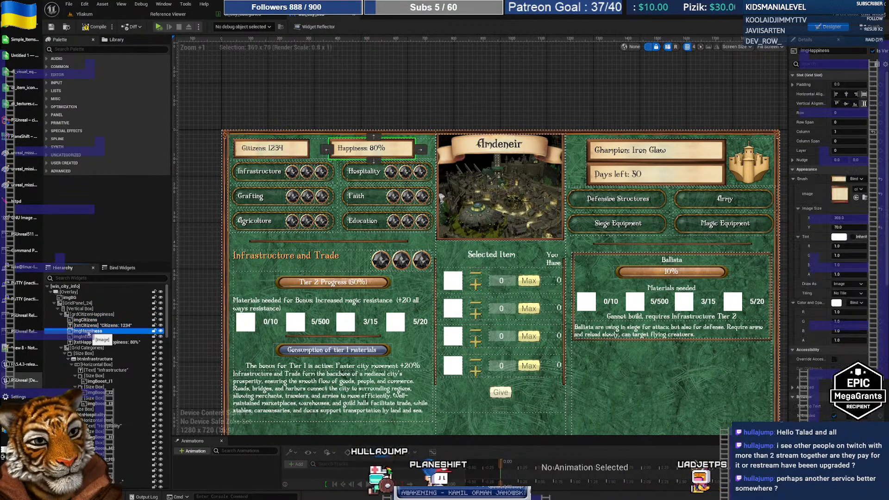
click(88, 336)
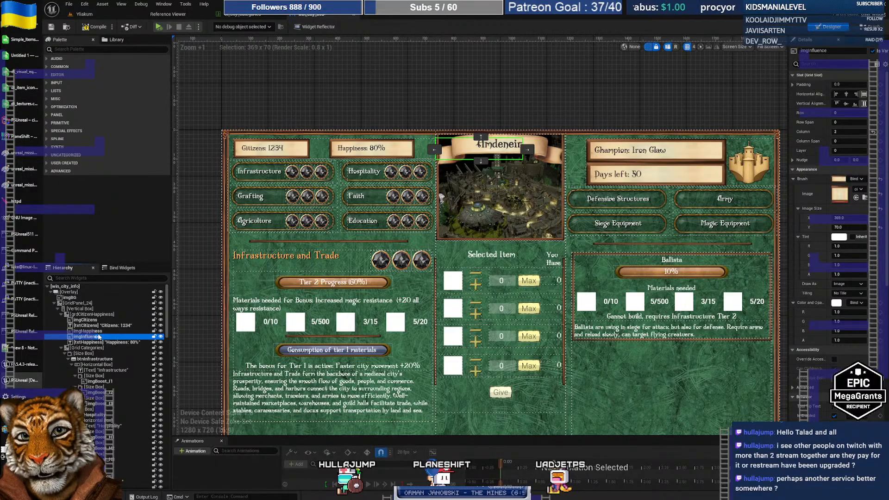
click(102, 342)
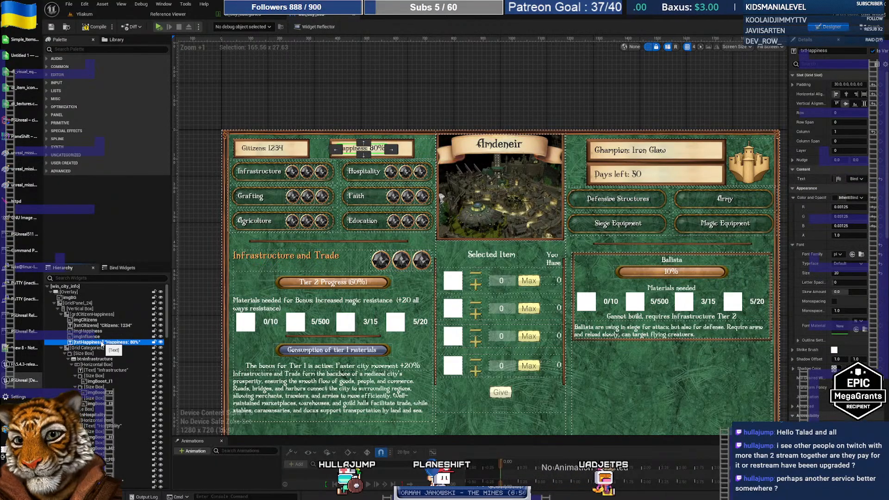
Shift imgInfluence to column 1 of the grid and set its horizontal render scale to 1
click(93, 336)
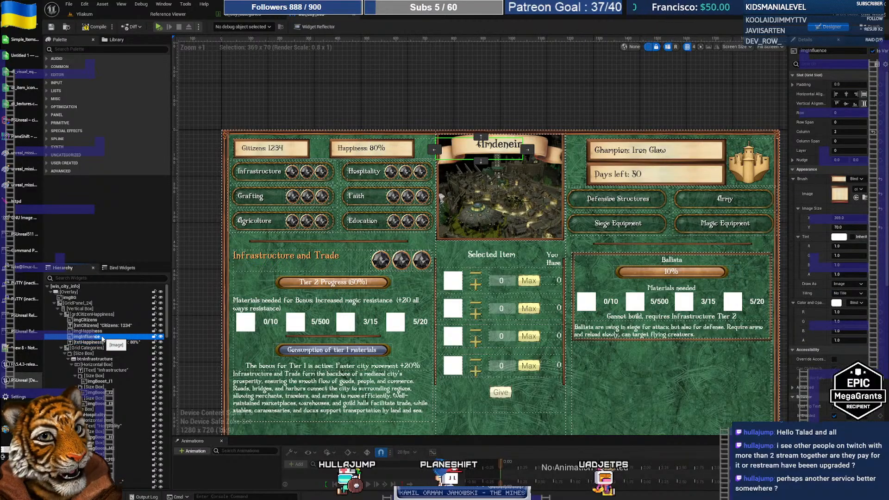
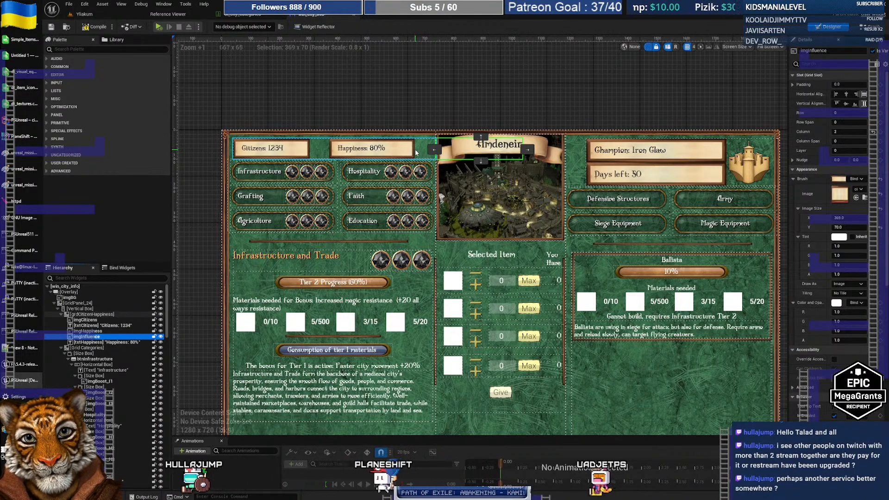
click(434, 150)
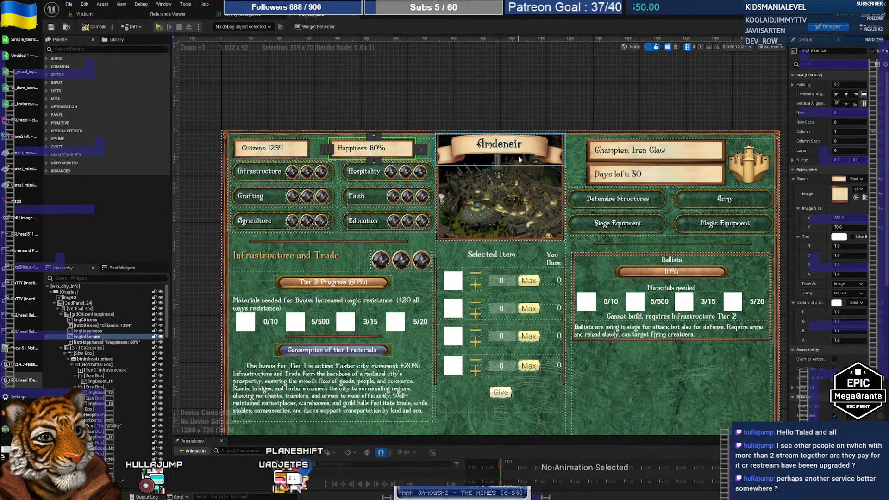
scroll(840, 316, down, 3)
scroll(840, 316, down, 4)
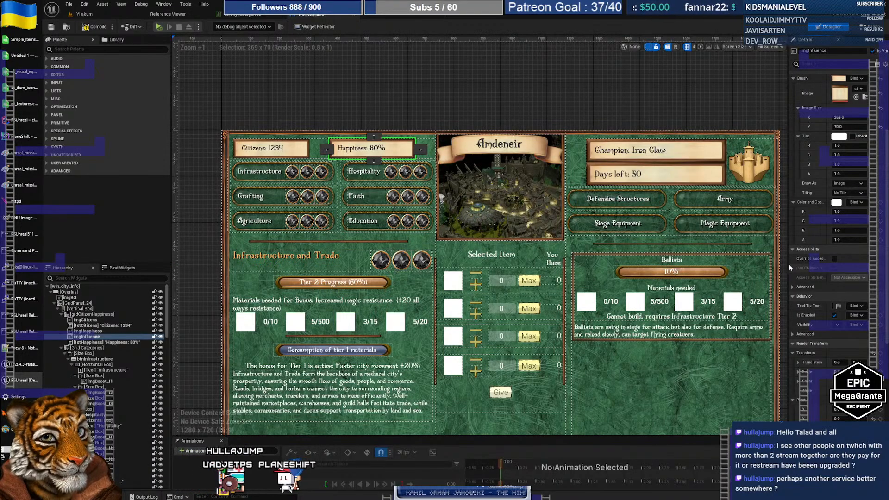
drag(777, 263, 773, 263)
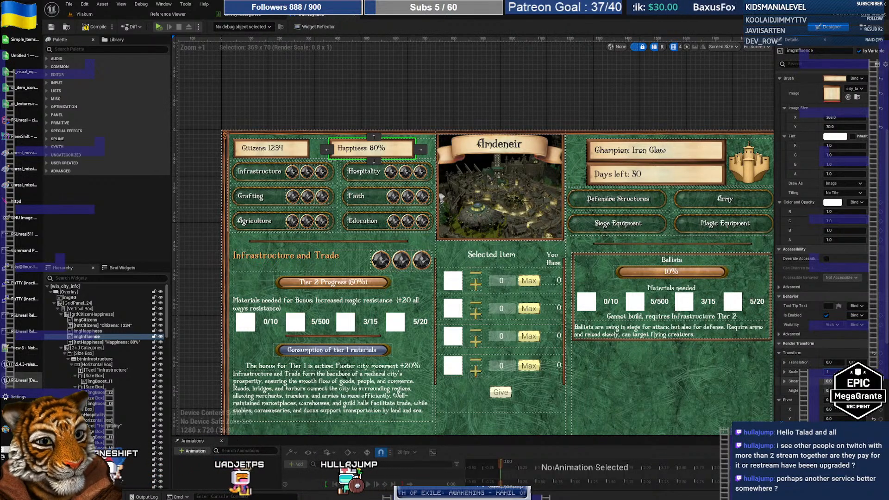
key(ctrl+z)
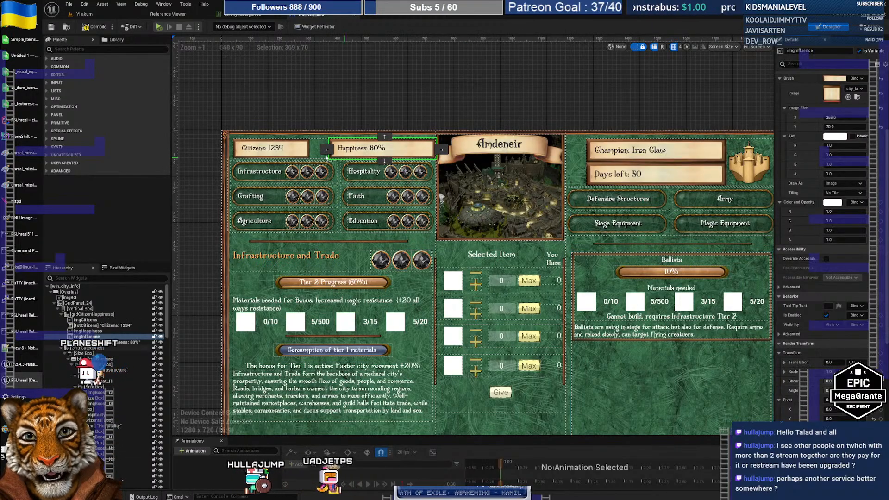
Try X image sizes of 310 and 300 for the imgCitizens background
click(302, 155)
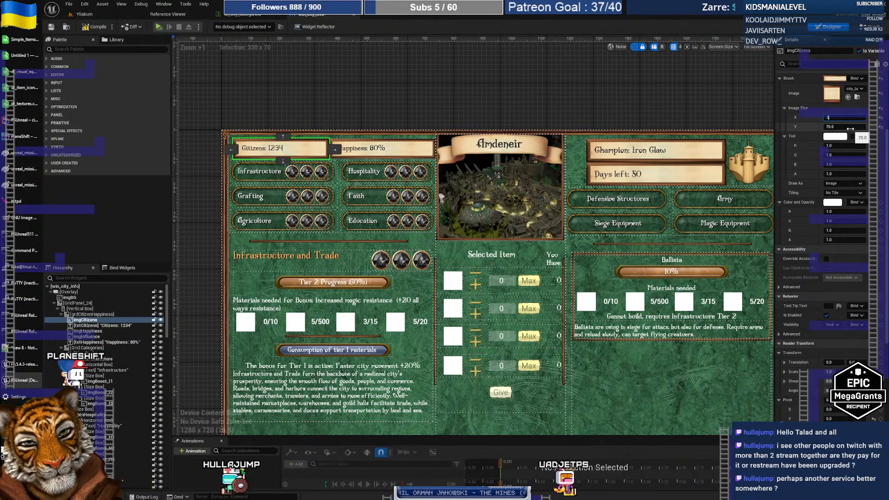
key(Return)
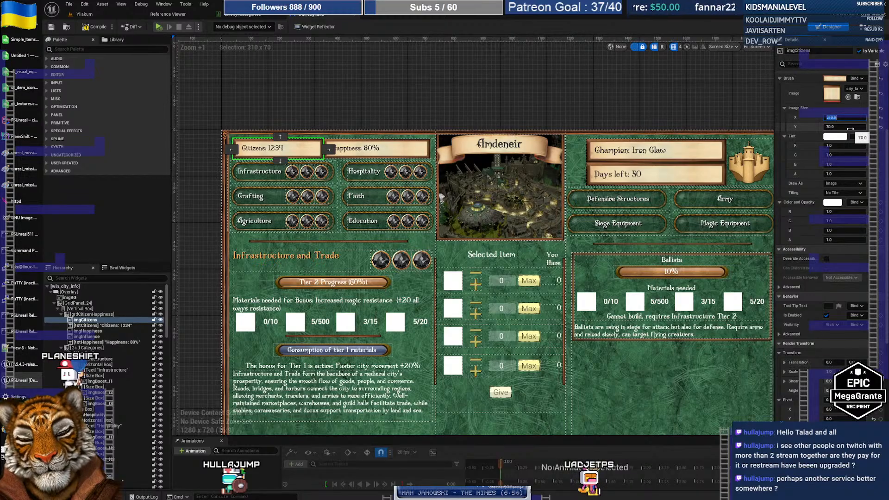
click(406, 156)
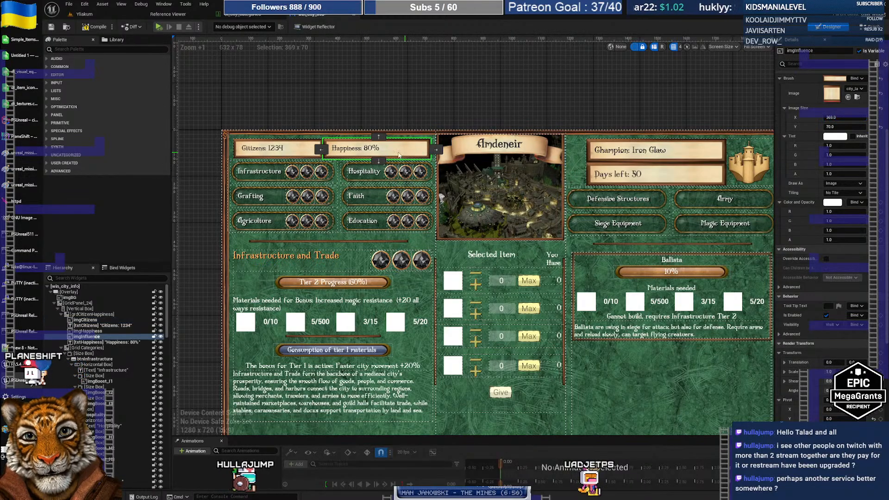
click(302, 149)
click(847, 118)
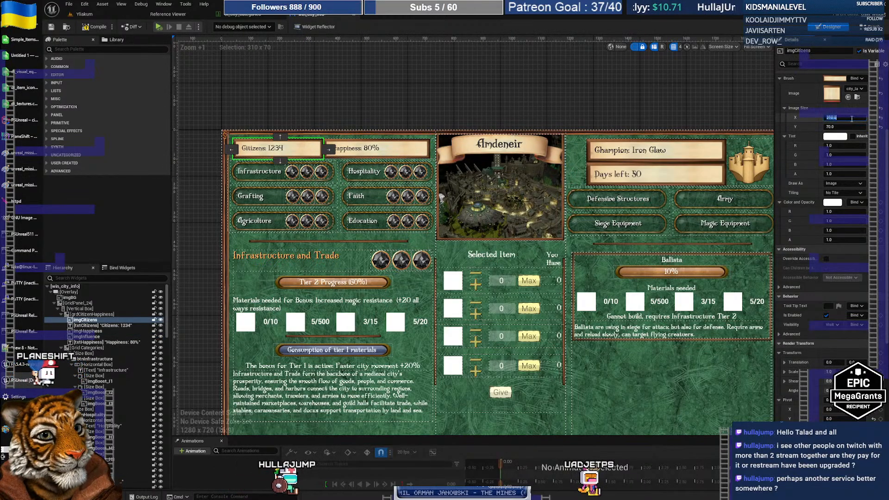
text(300)
key(Return)
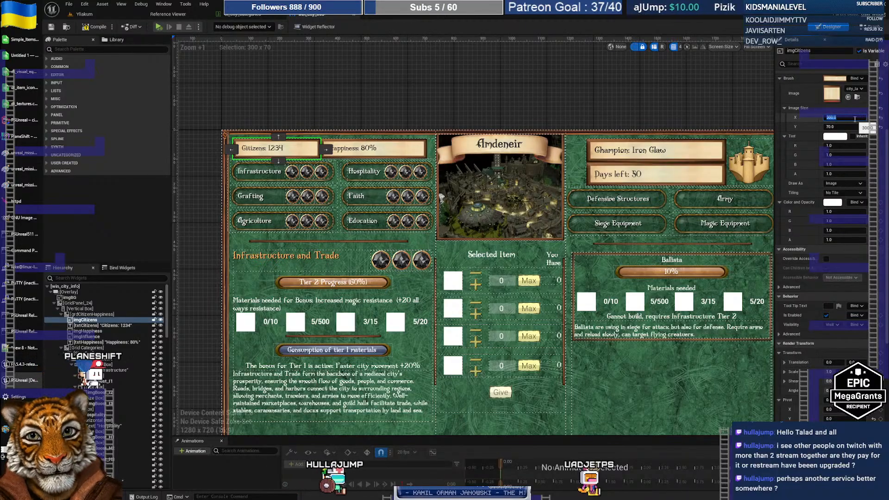
Set the X image size of both imgInfluence and imgHappiness to 300
click(416, 158)
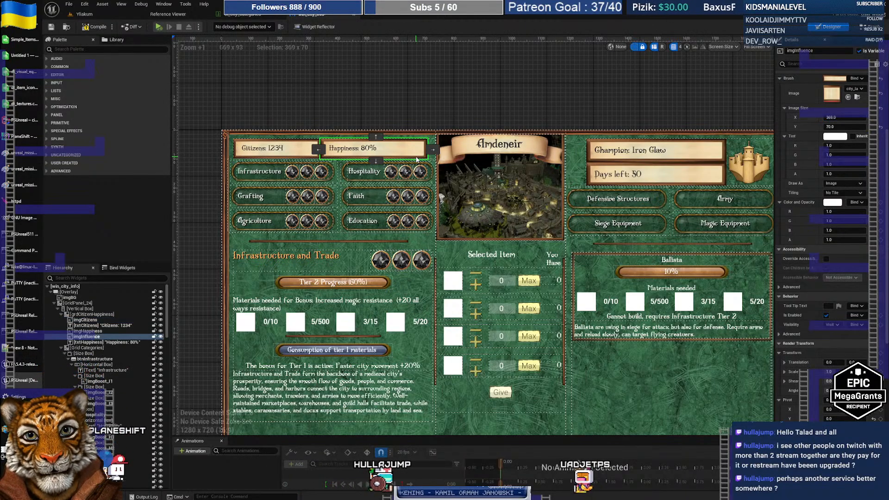
click(854, 118)
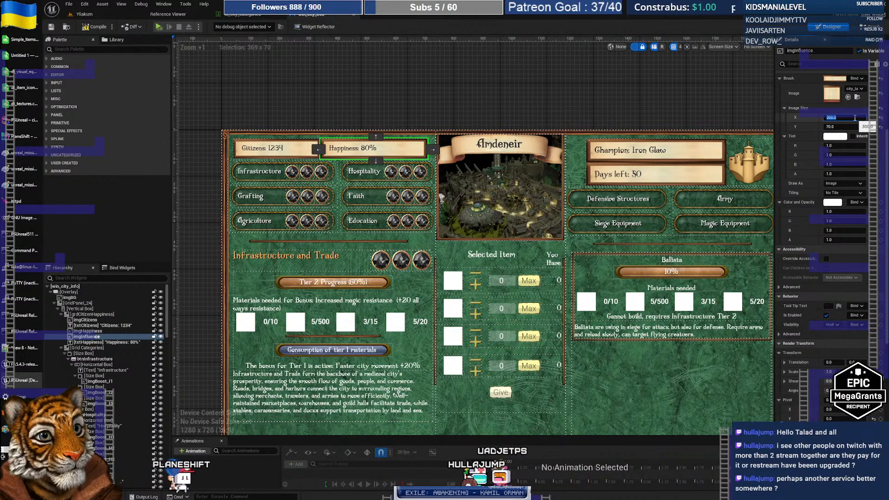
click(95, 331)
click(850, 117)
text(300)
key(Return)
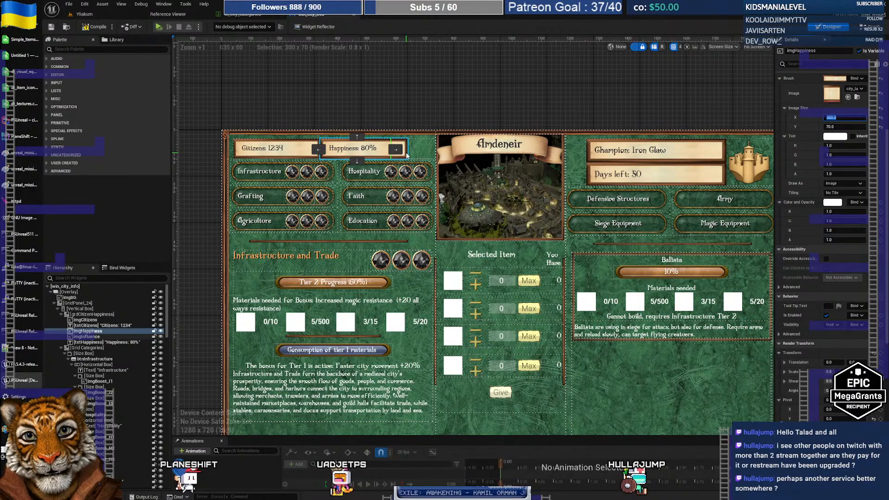
Shift imgInfluence to column 2 of the grid and set its X image size to 100
click(86, 336)
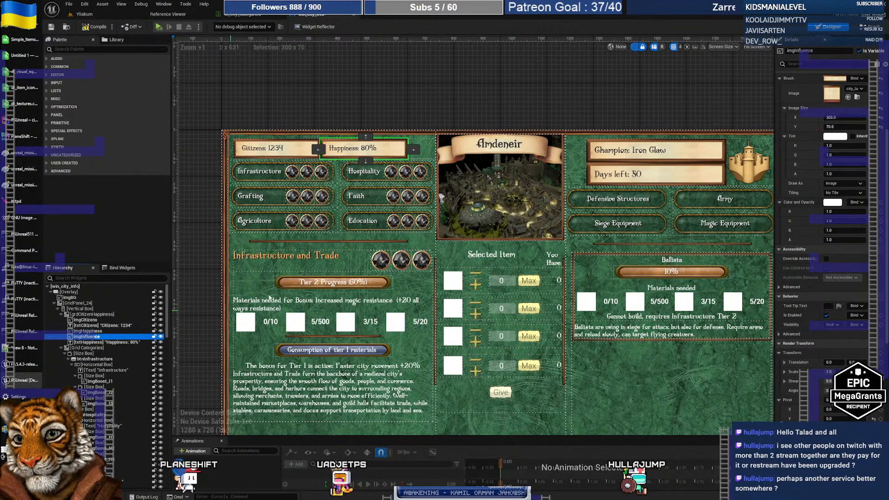
click(414, 151)
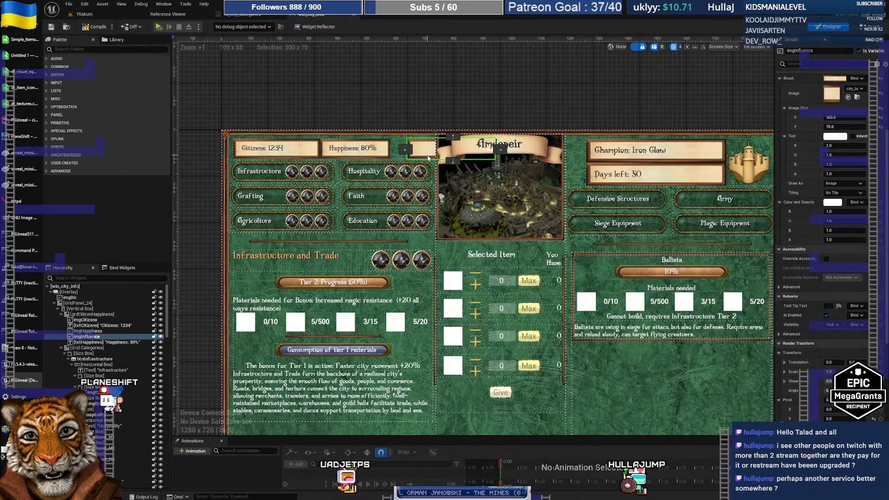
click(859, 118)
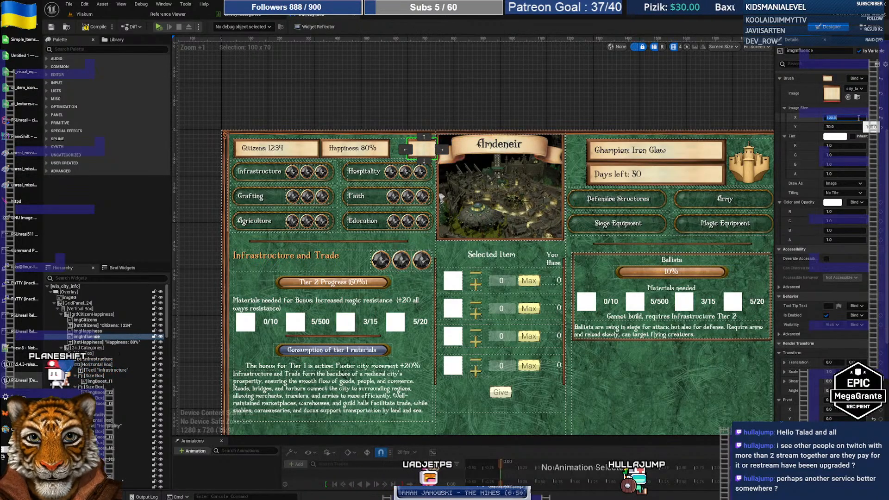
Set the X image size of imgCitizens to 250 and compare the layout with the city window in the running game
click(301, 153)
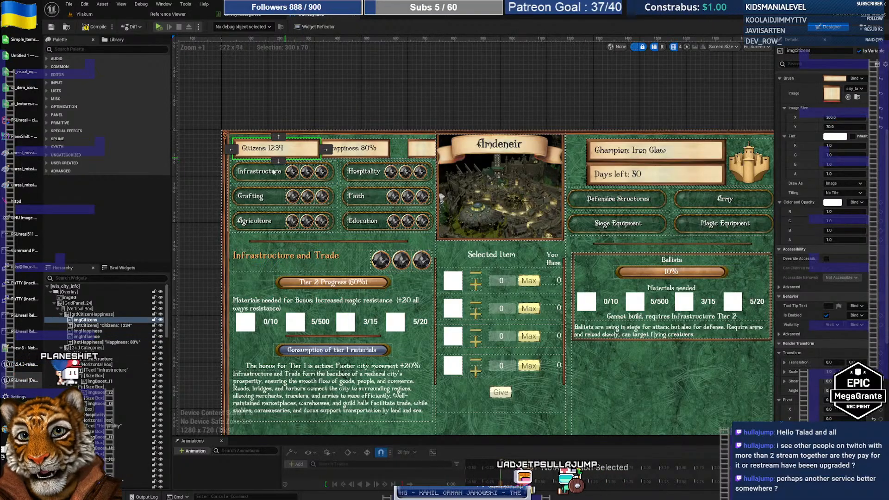
click(855, 119)
text(250)
key(Return)
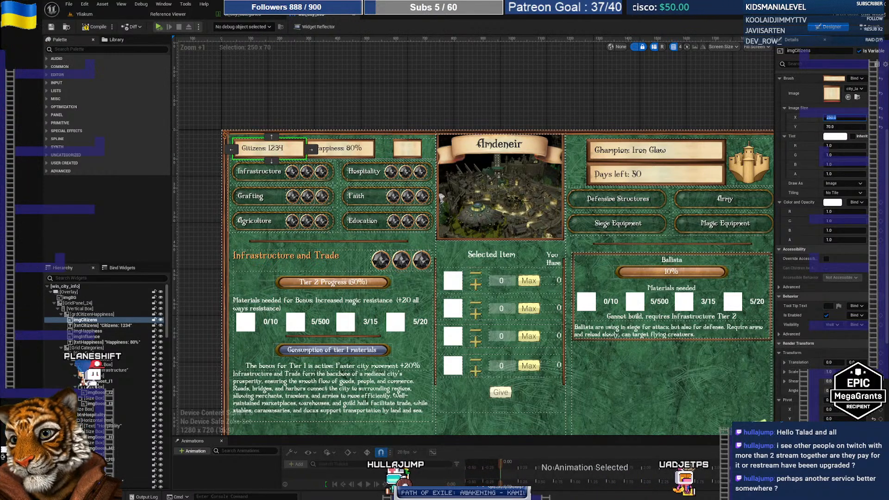
click(20, 55)
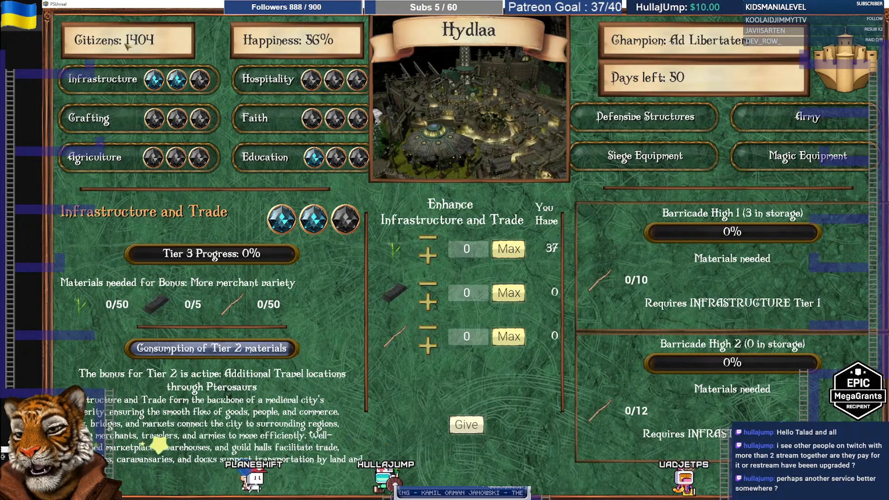
key(alt+Tab)
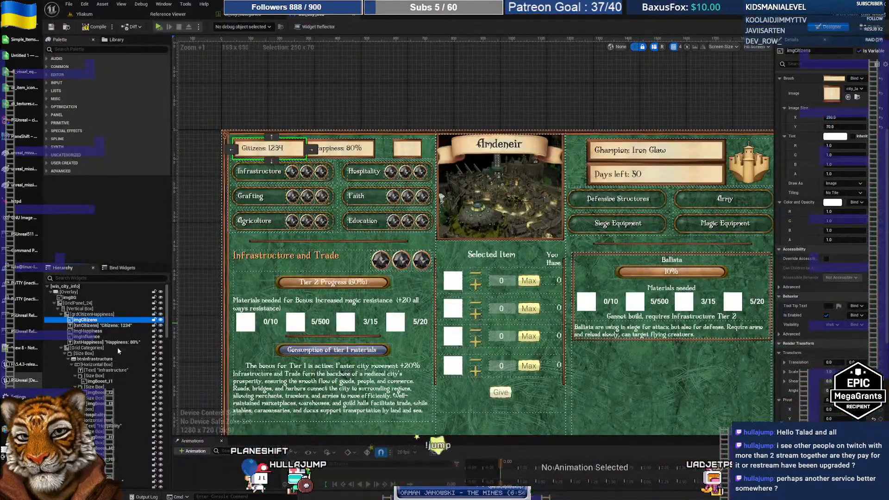
Set the X image size of imgCitizens to 210, trying 200 first
click(850, 119)
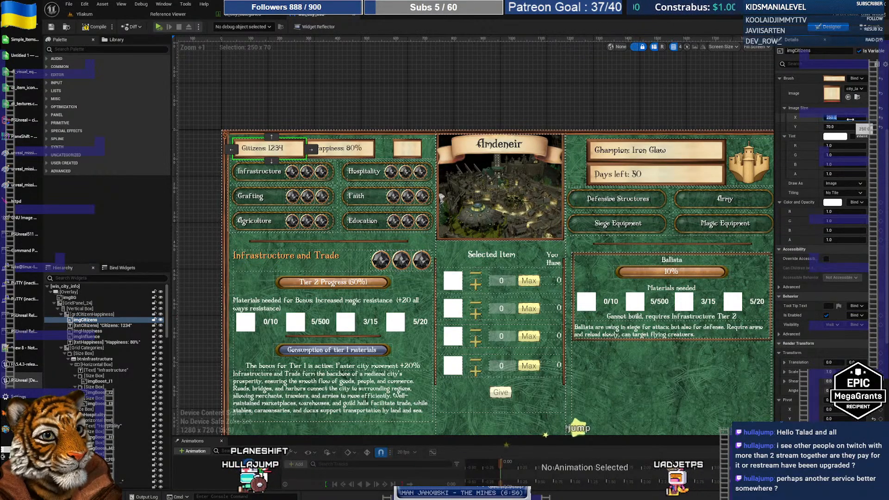
text(200)
key(Return)
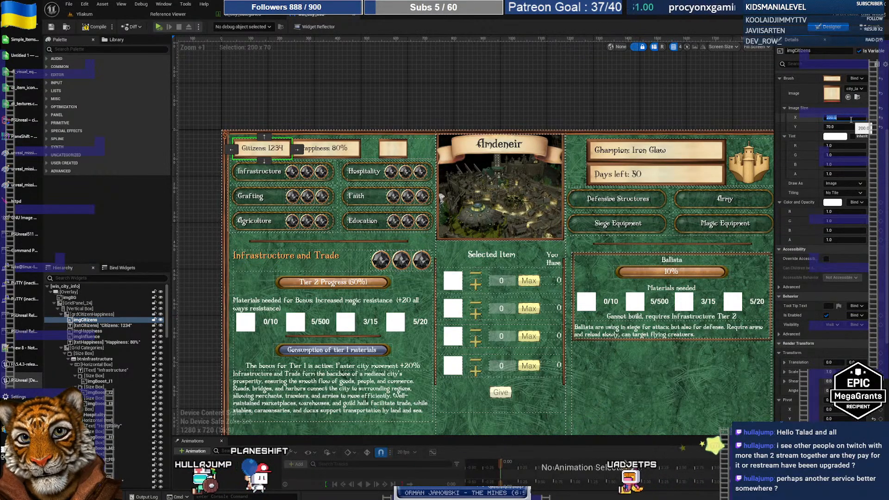
text(210)
key(Return)
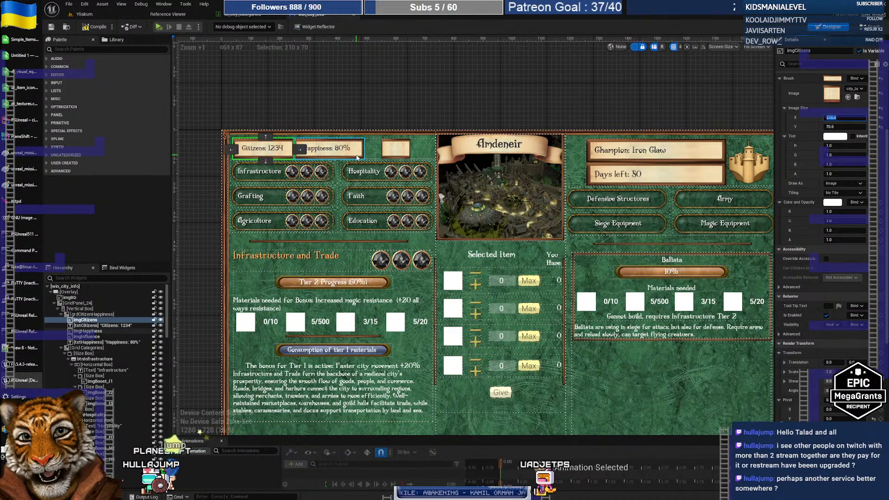
Change the txtHappiness sample text to "Happiness: 100%" and deselect it
click(341, 152)
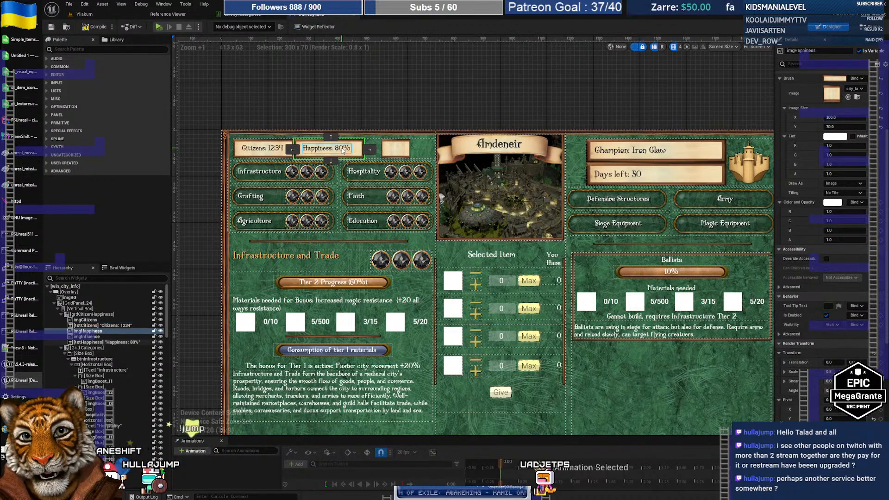
click(342, 151)
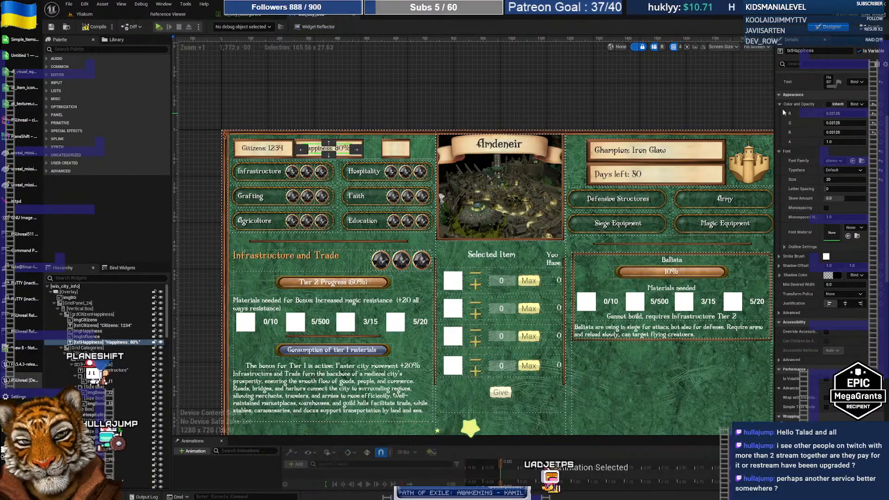
scroll(822, 150, up, 3)
scroll(822, 151, up, 1)
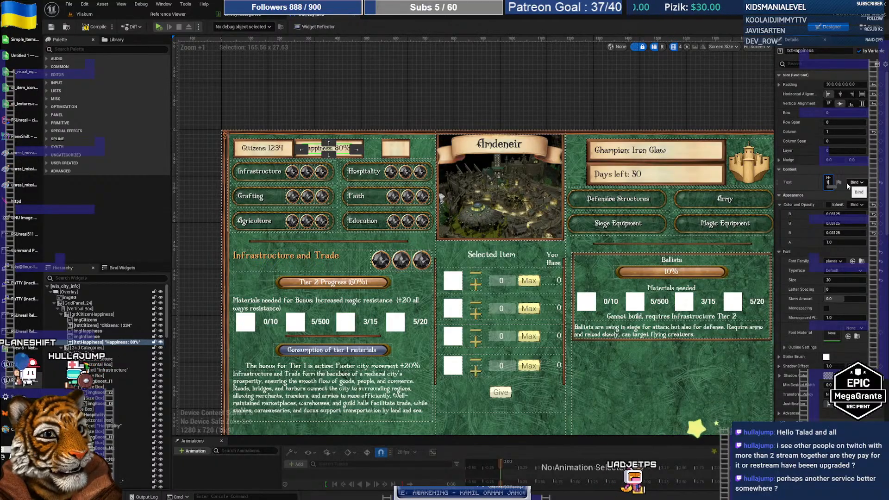
text(1)
key(Return)
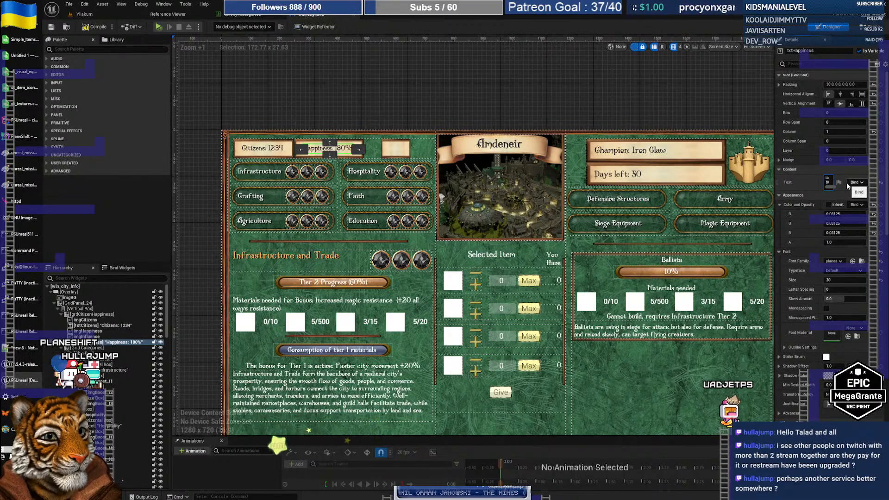
key(BackSpace)
text(0)
click(206, 150)
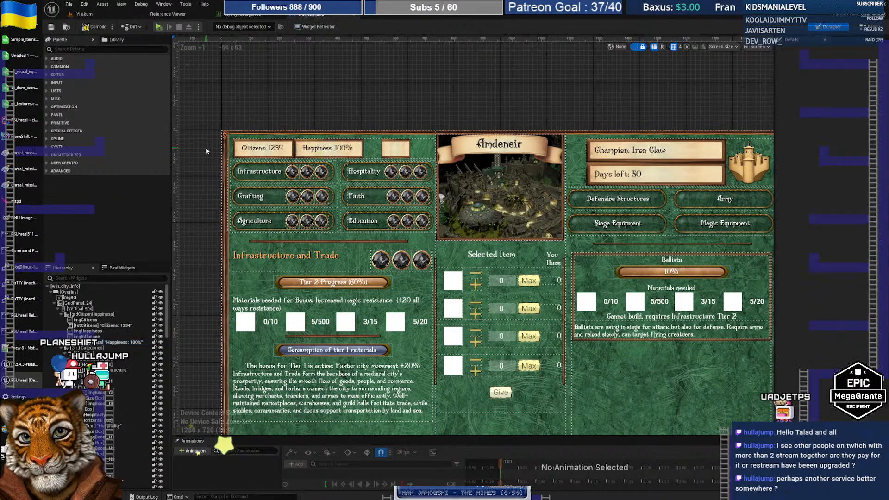
Set the X image size of the imgHappiness background to 280
click(361, 158)
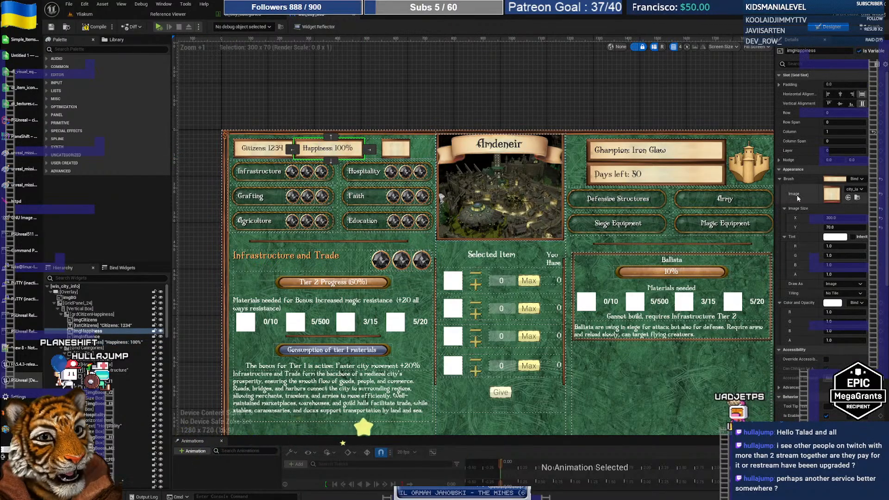
scroll(410, 165, up, 4)
right_drag(402, 85, 484, 81)
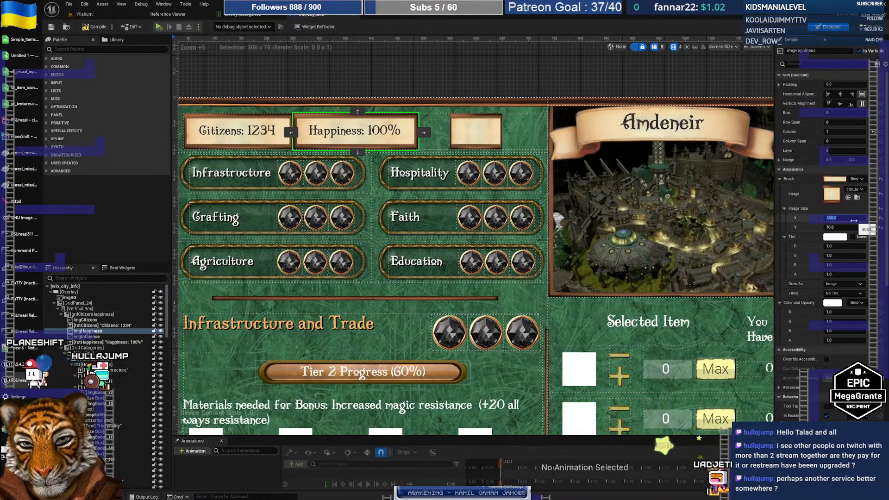
drag(853, 220, 853, 220)
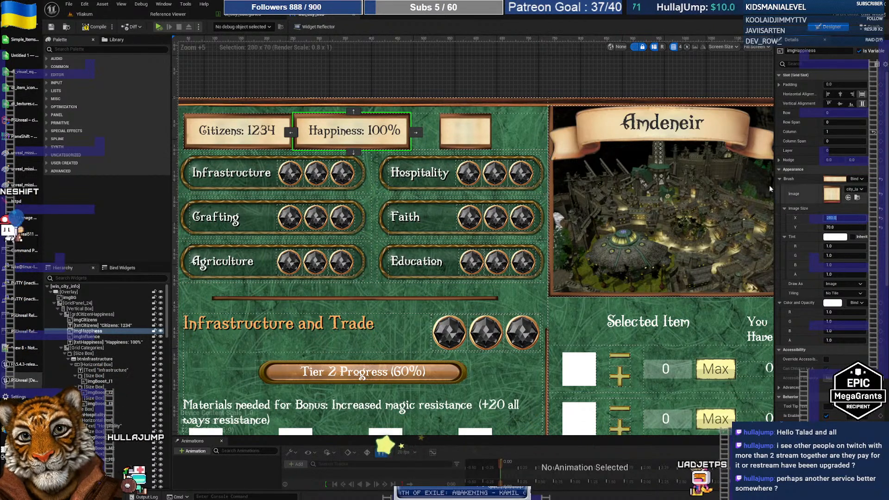
Set the left padding of the txtHappiness label to 20
click(336, 137)
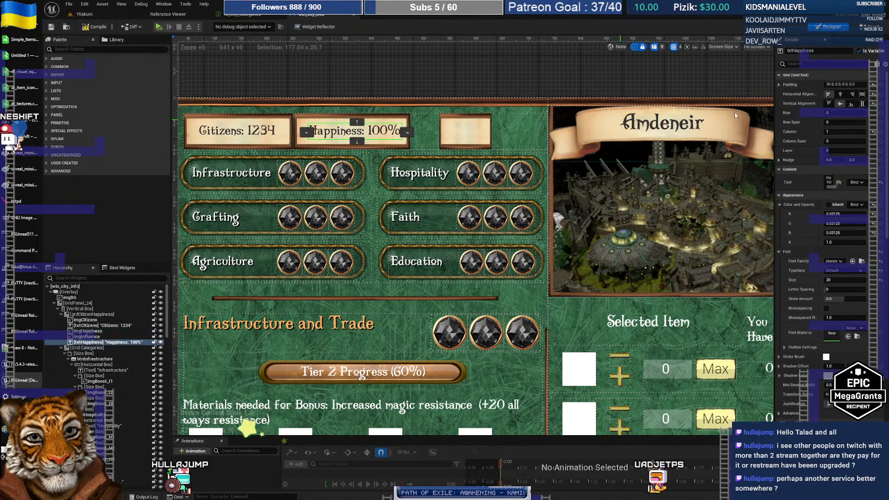
click(778, 84)
click(855, 93)
text(20)
key(Return)
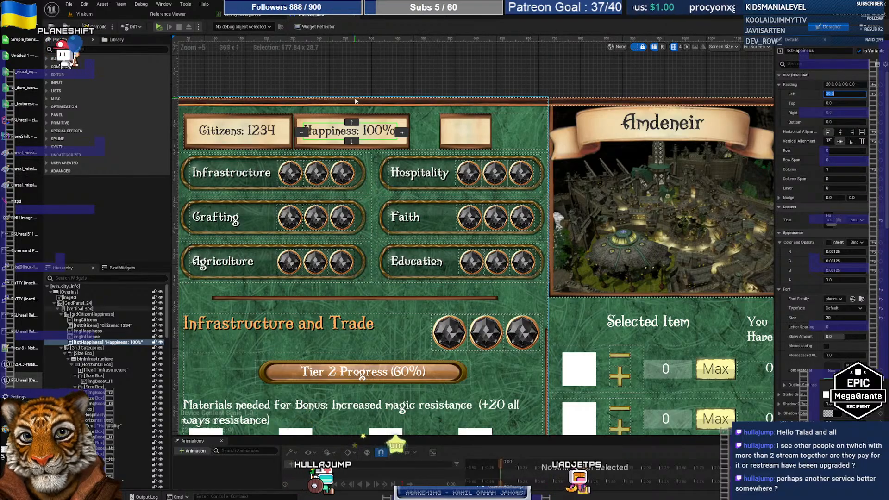
Set the left padding of the txtCitizens label to 20
click(239, 132)
click(852, 94)
text(20)
key(Return)
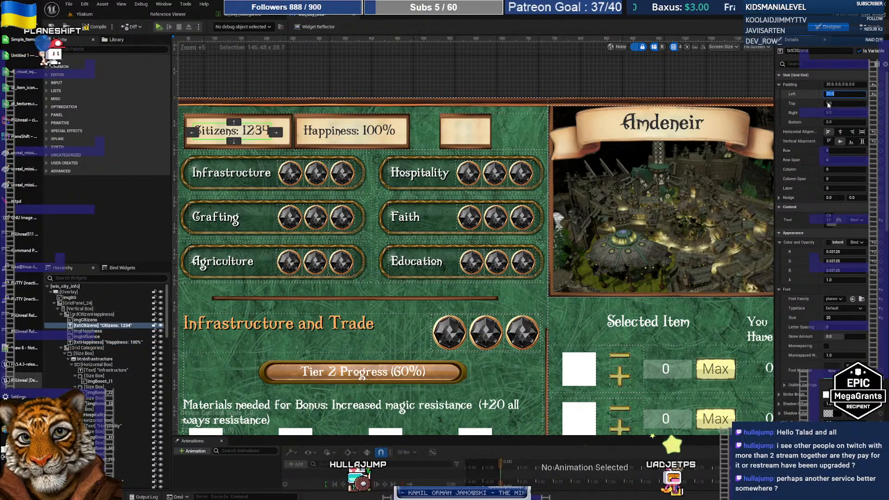
Set the X image size of the imgCitizens background to 200 and the left padding of the imgHappiness background to 20
click(289, 127)
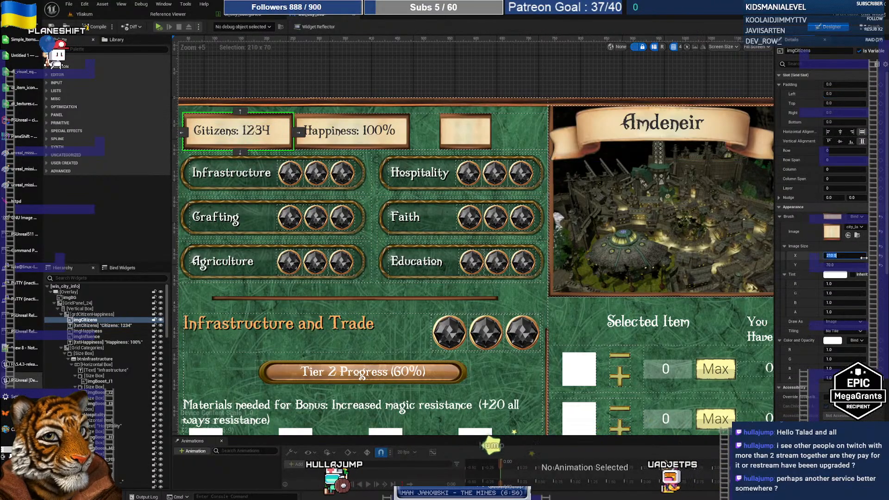
drag(838, 257, 863, 257)
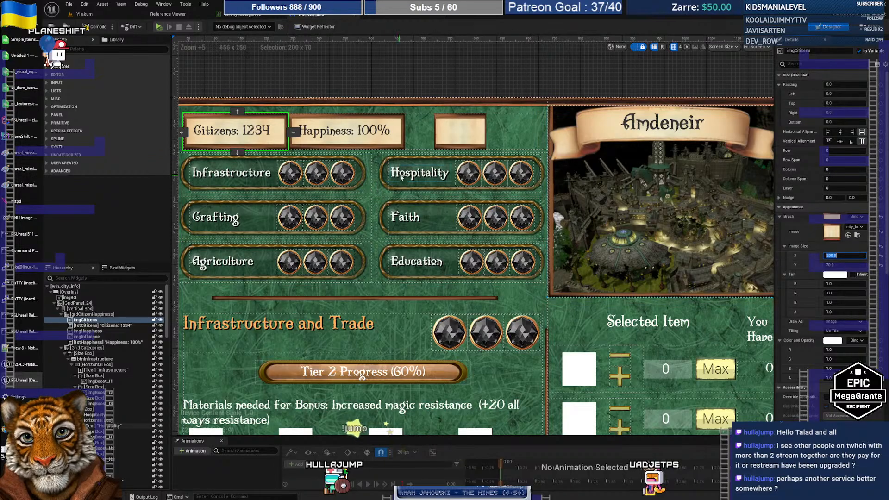
click(296, 132)
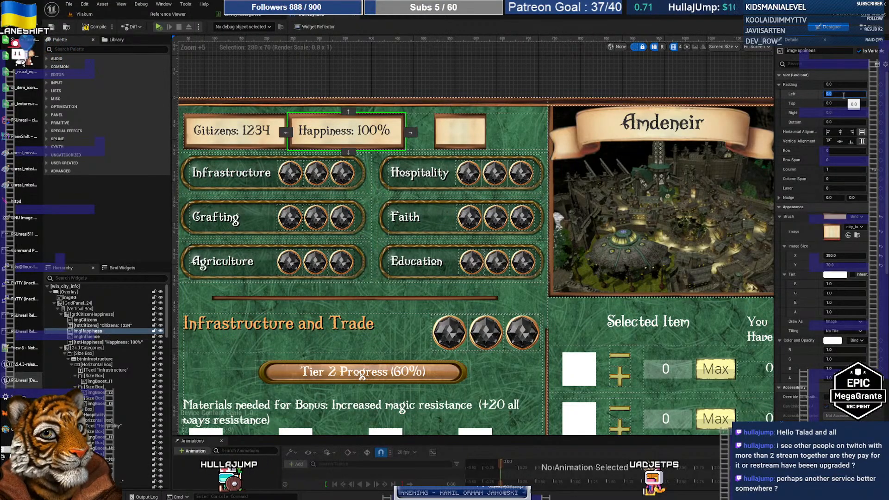
click(843, 94)
text(20)
key(Return)
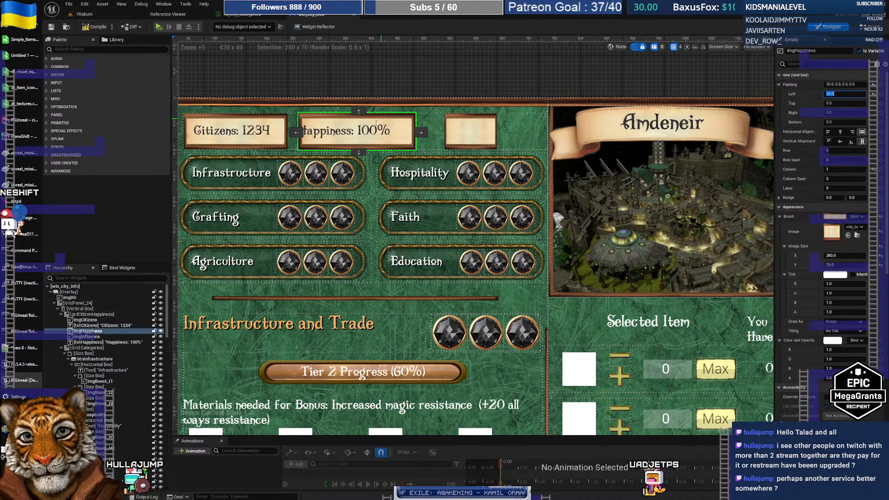
Set the left padding of the txtHappiness label to 40
click(342, 134)
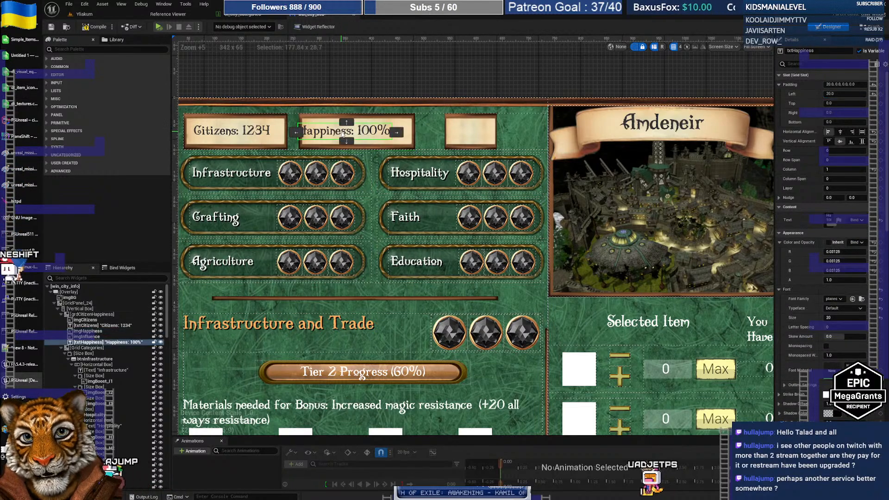
click(844, 94)
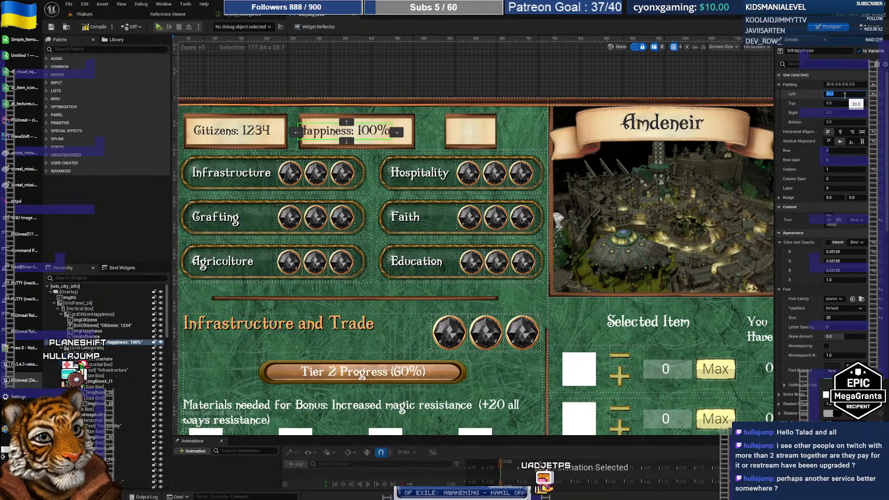
text(40)
key(Return)
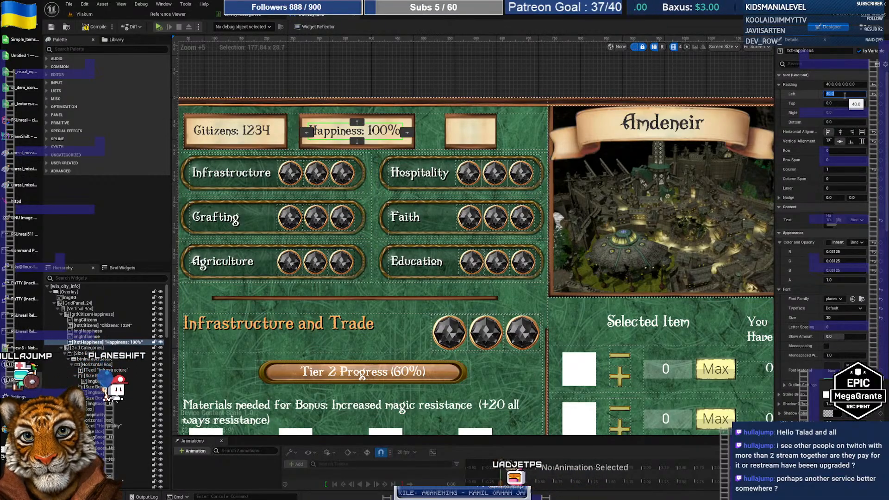
Move the txtHappiness label above imgInfluence in the widget hierarchy, directly below imgHappiness
click(461, 140)
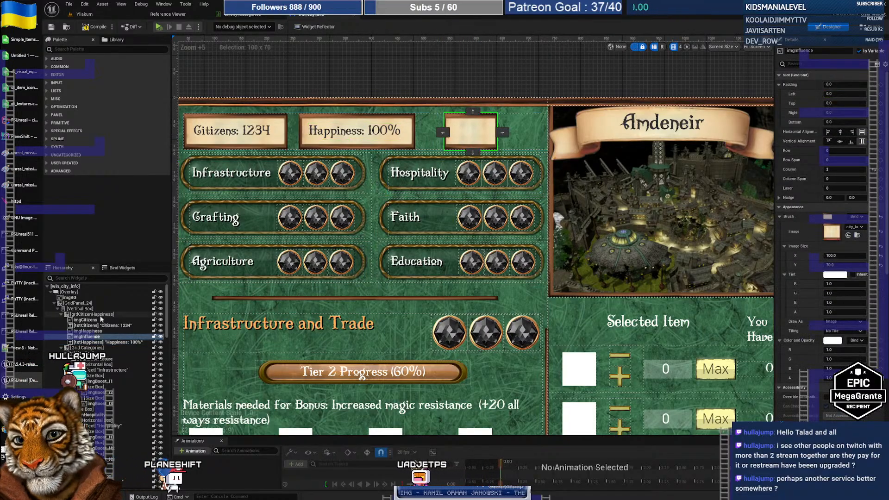
click(93, 343)
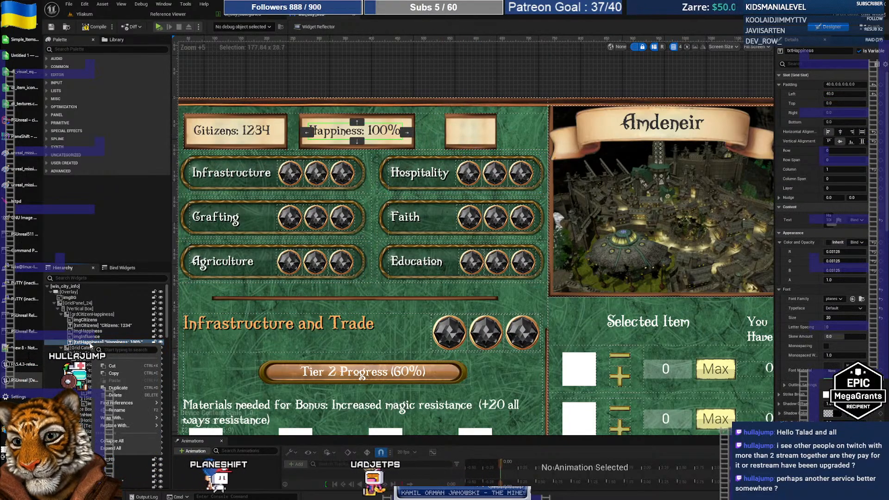
drag(87, 336, 87, 336)
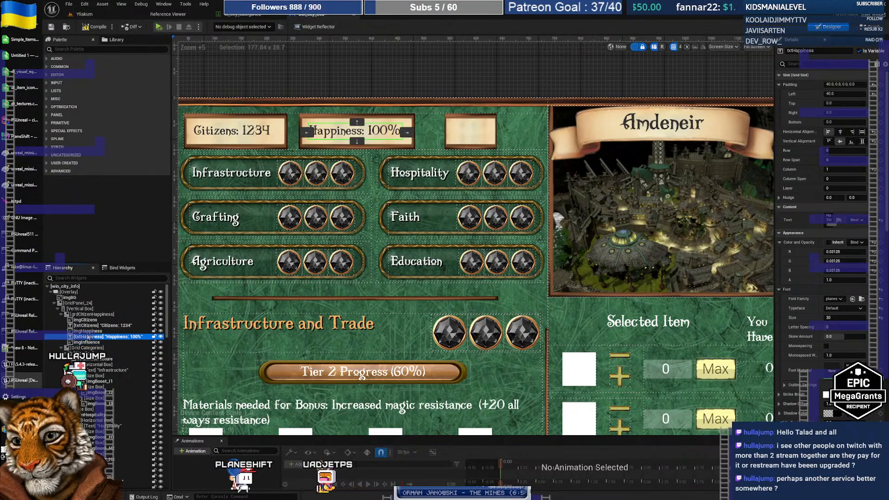
Duplicate the txtHappiness label and rename the copy txtInfluence
right_click(90, 337)
click(116, 379)
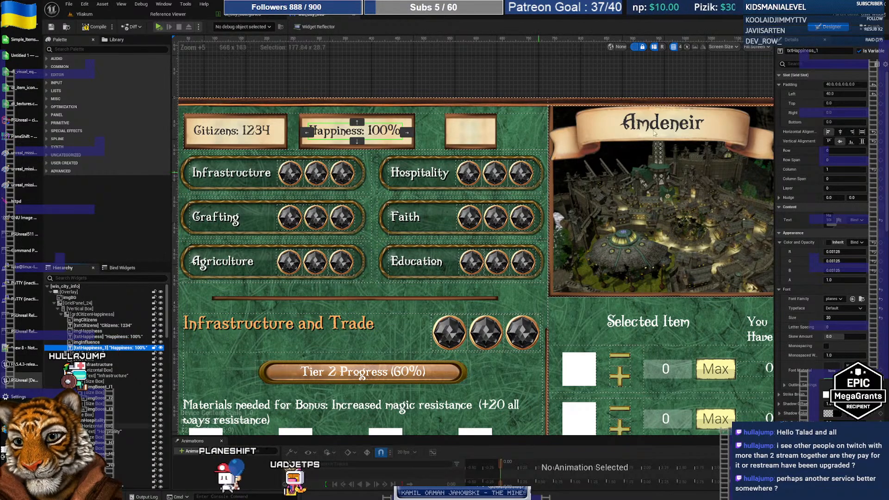
drag(792, 51, 813, 51)
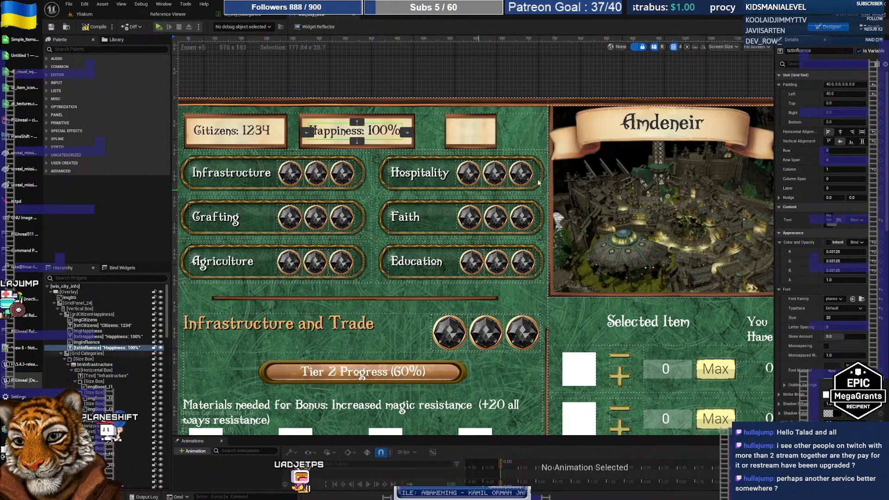
Replace the sample text of the txtInfluence label with "Influence: 0.8Km"
drag(826, 216, 884, 233)
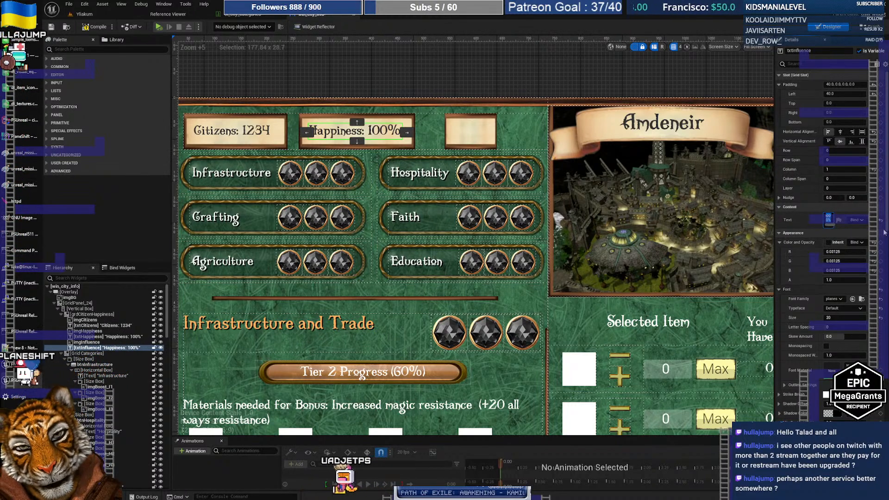
key(BackSpace)
text(Influence:)
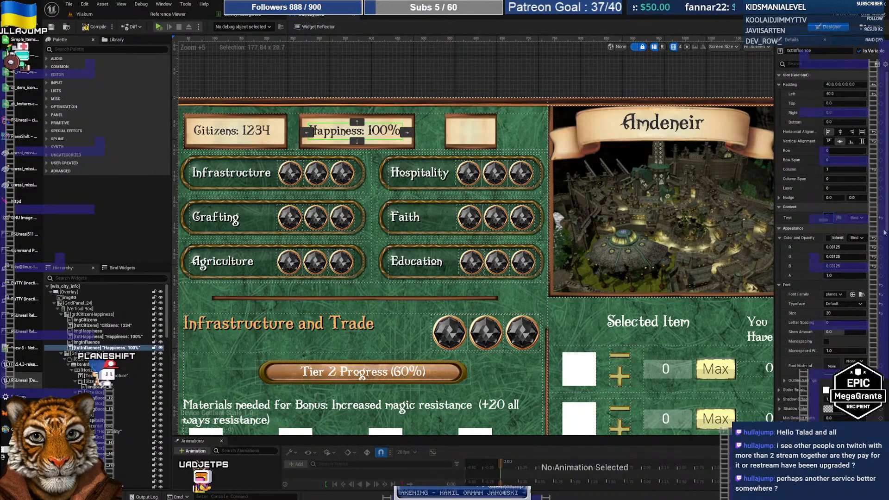
key(shift+Return)
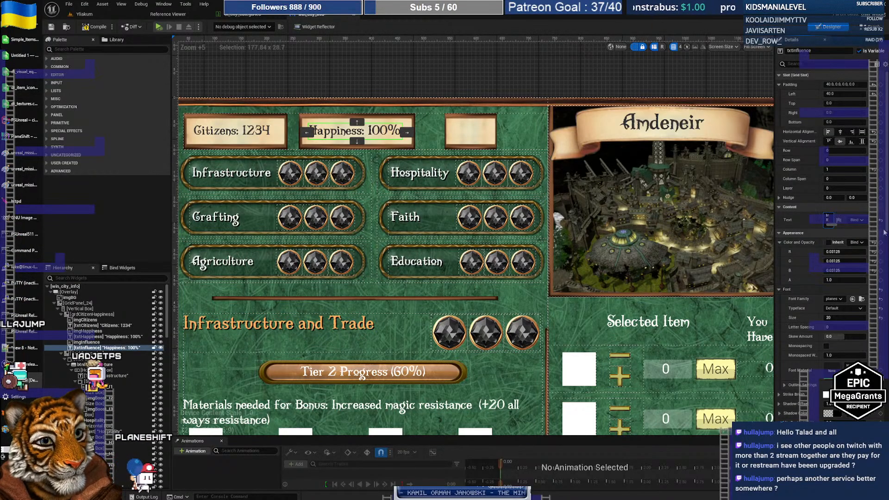
key(BackSpace)
key(BackSpace)
key(BackSpace)
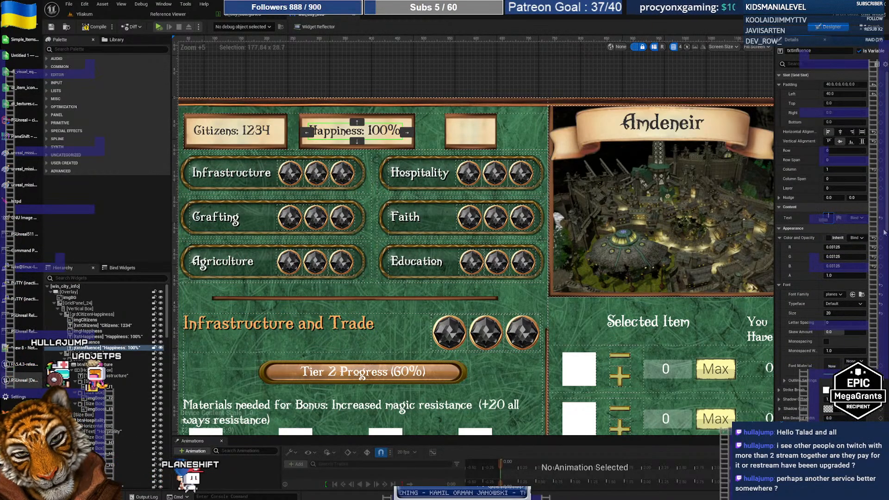
text(Inf)
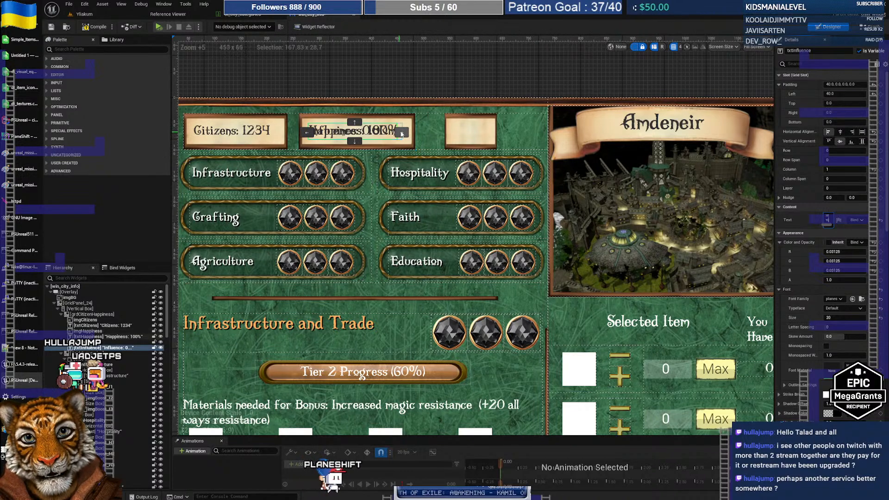
Move the txtInfluence label to grid column 2, over the imgInfluence background, and set its left padding to 20
click(401, 133)
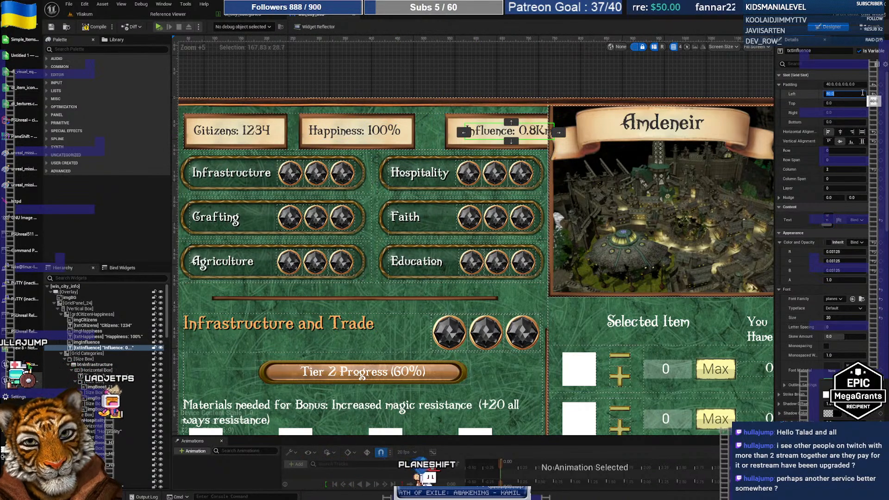
text(20)
key(Return)
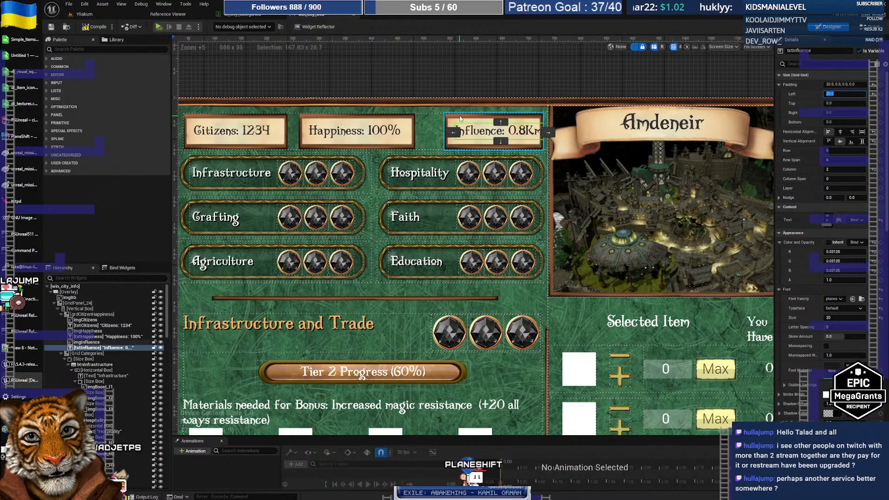
Set the X image size of the imgInfluence background to 140
click(460, 119)
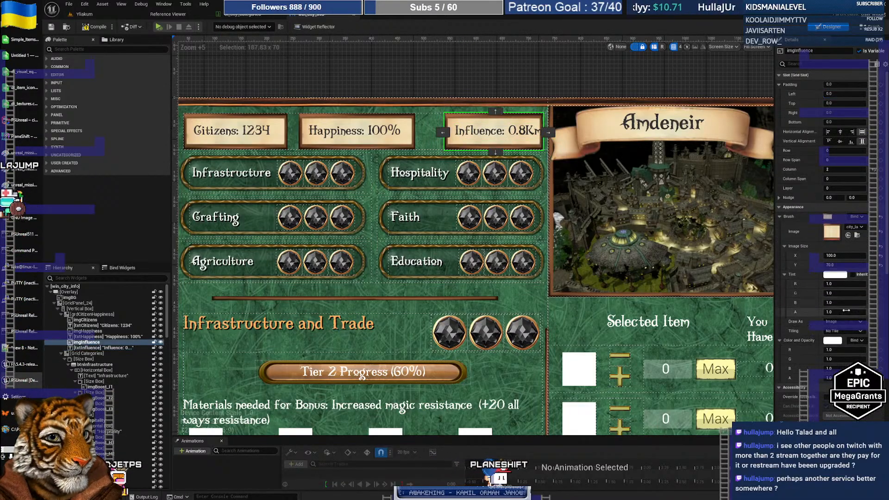
scroll(828, 312, down, 6)
scroll(828, 312, up, 6)
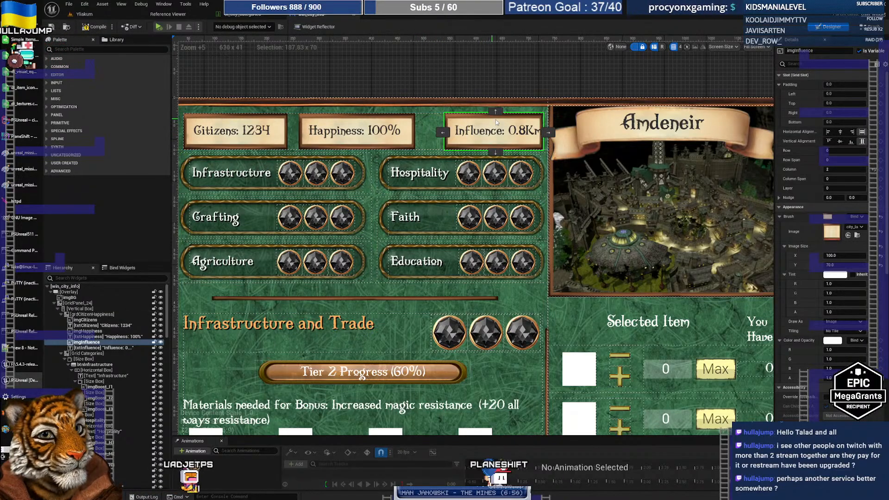
click(853, 255)
text(140)
key(Return)
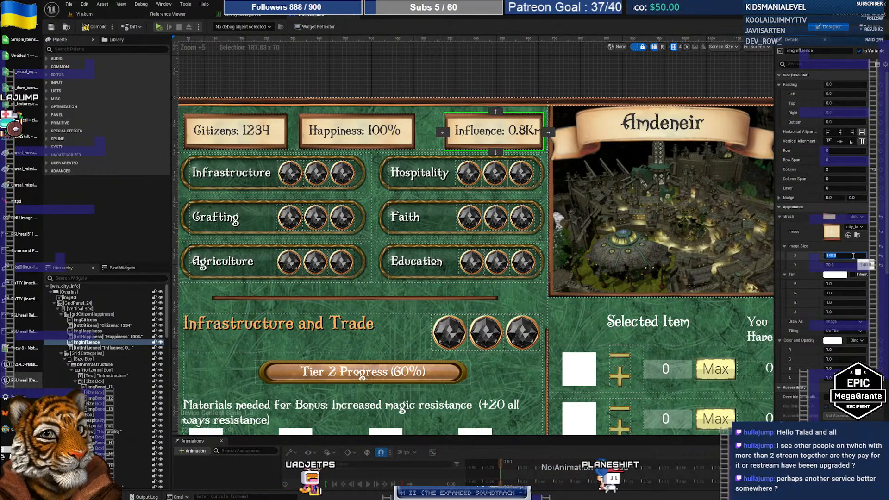
Compare the slot alignment and padding settings of the Happiness and Citizens backgrounds and labels
click(108, 342)
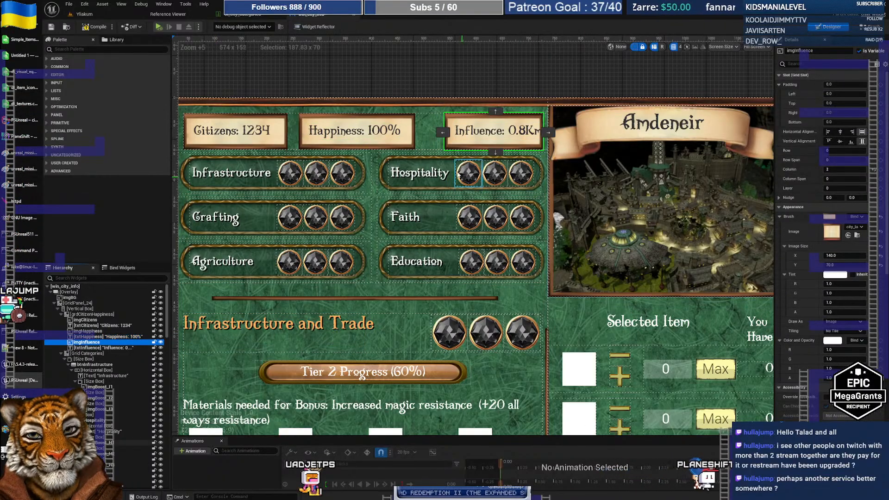
click(406, 137)
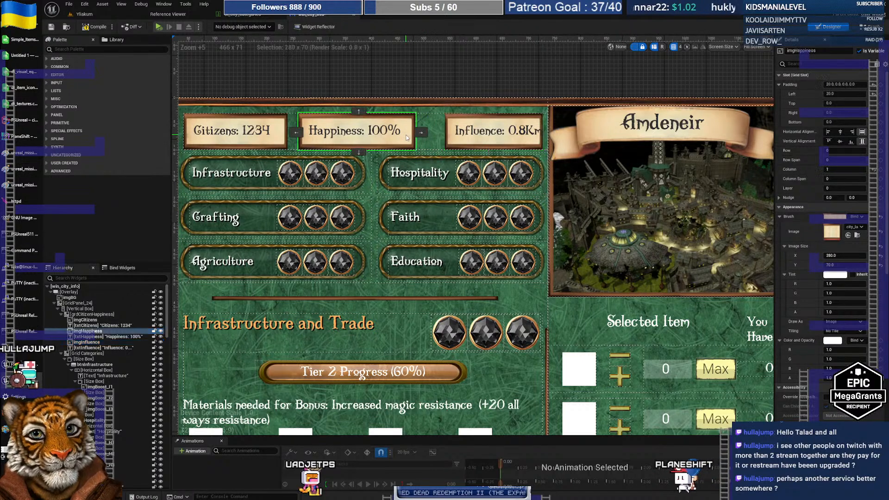
click(369, 134)
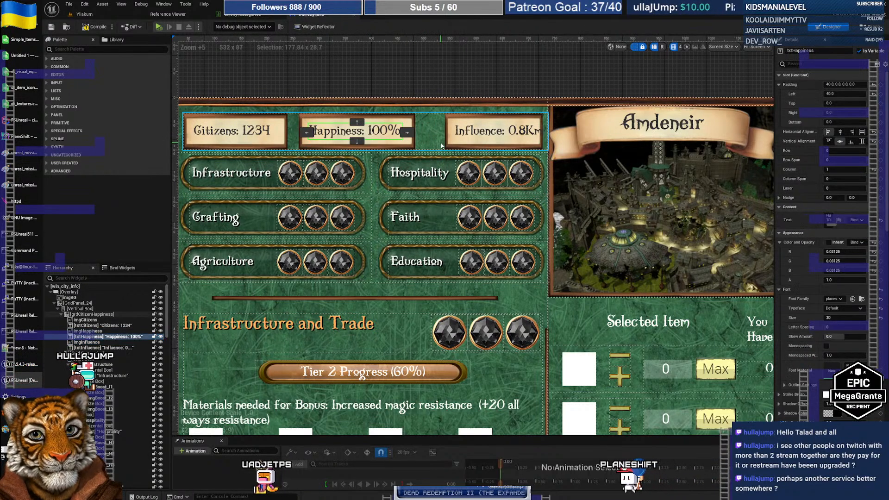
click(861, 133)
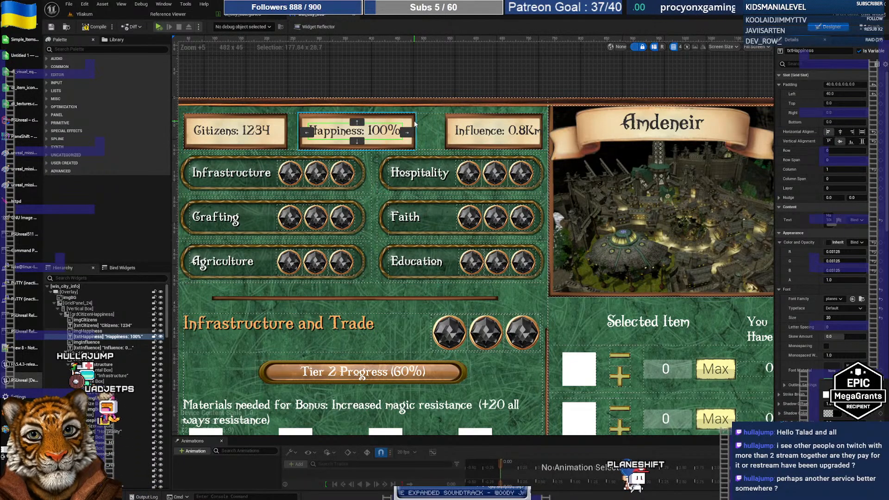
click(407, 143)
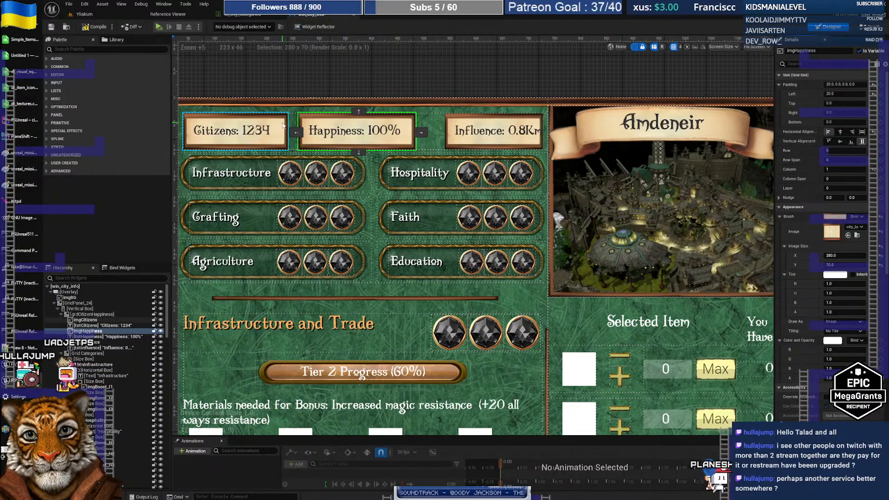
click(279, 141)
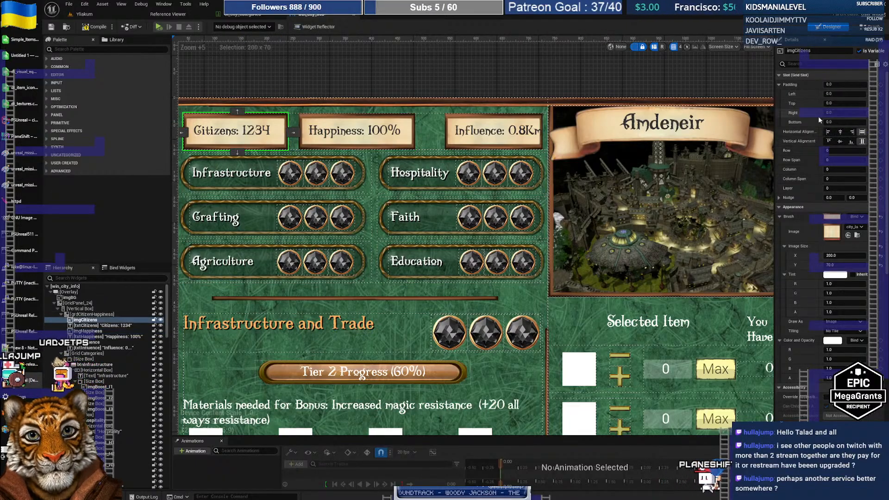
click(254, 132)
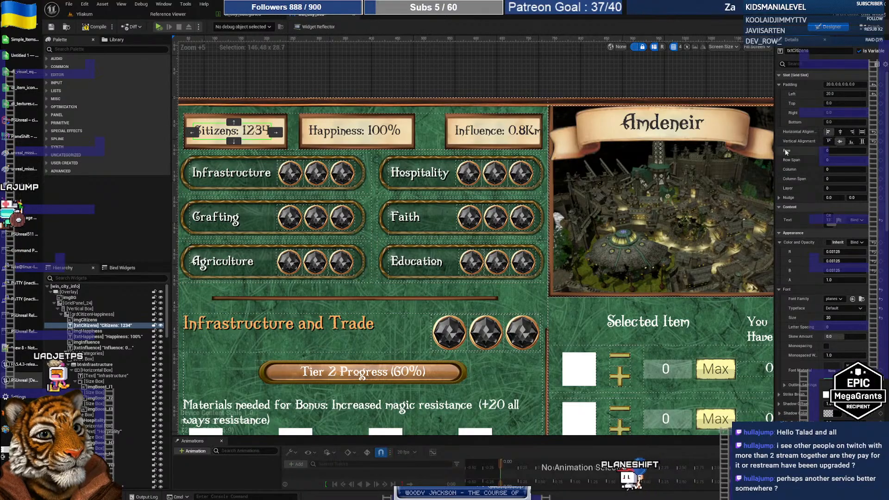
Try left and right horizontal alignment on the imgInfluence background against the txtInfluence label, and leave it left-aligned
click(461, 122)
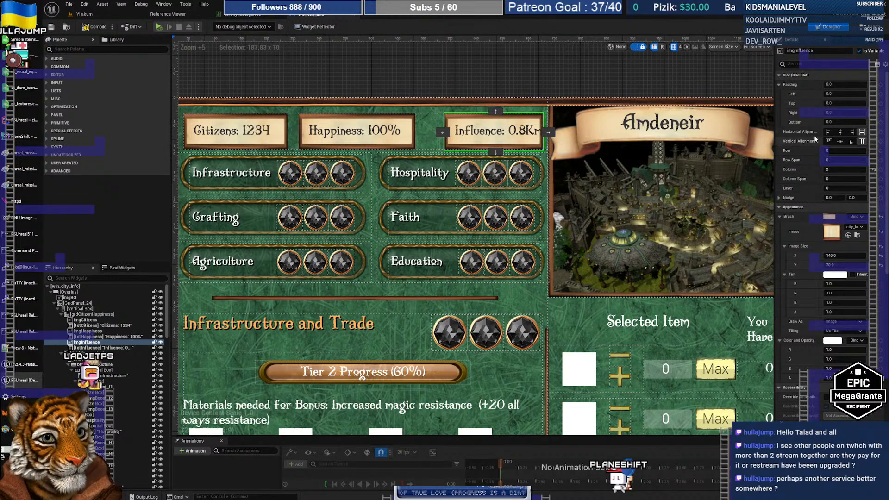
click(828, 133)
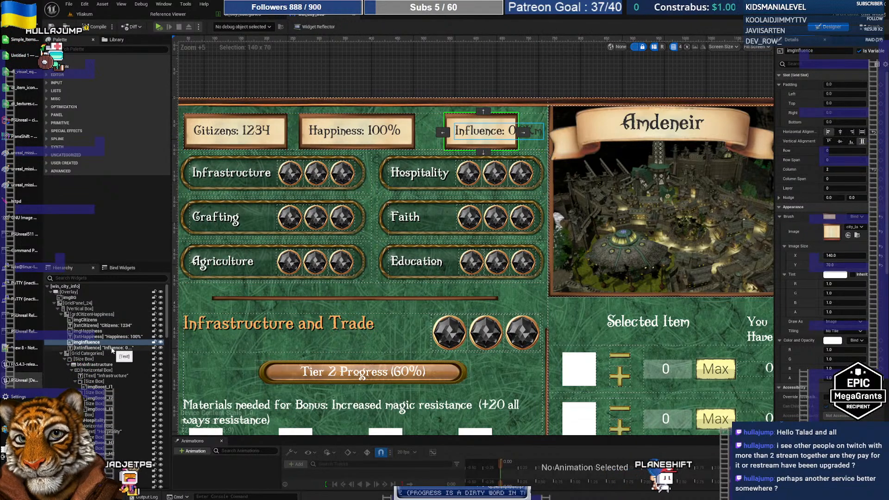
click(112, 347)
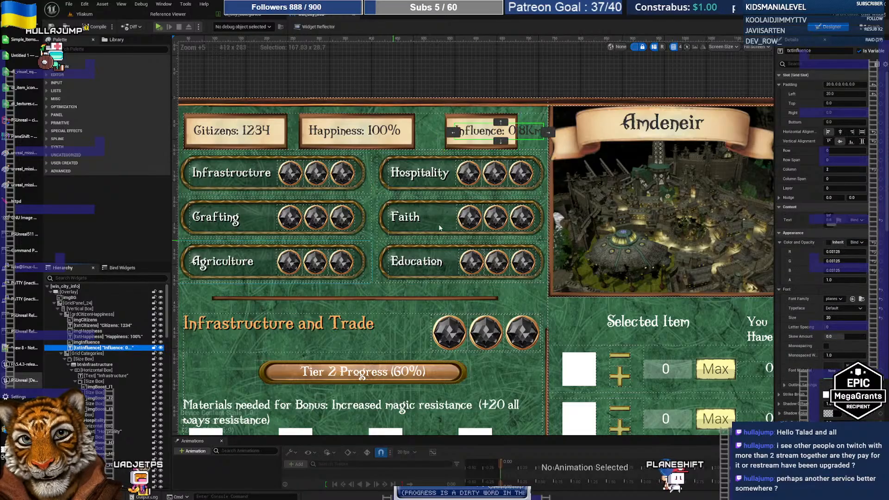
click(487, 121)
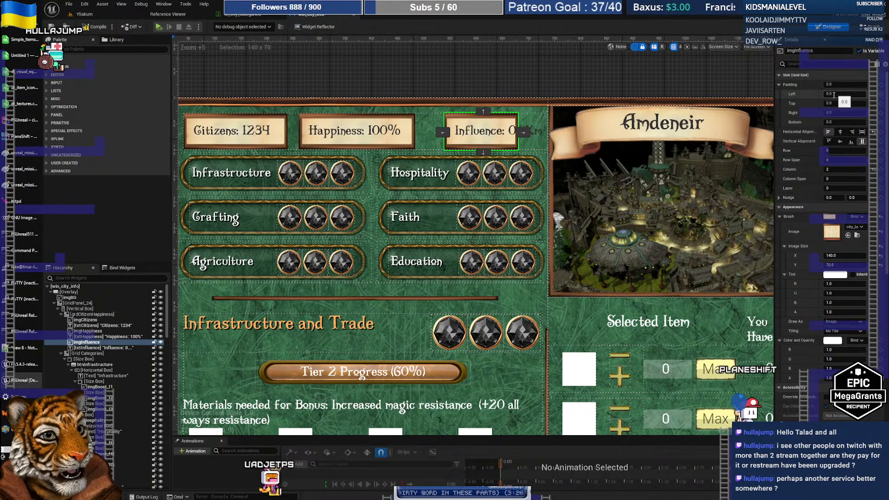
click(851, 132)
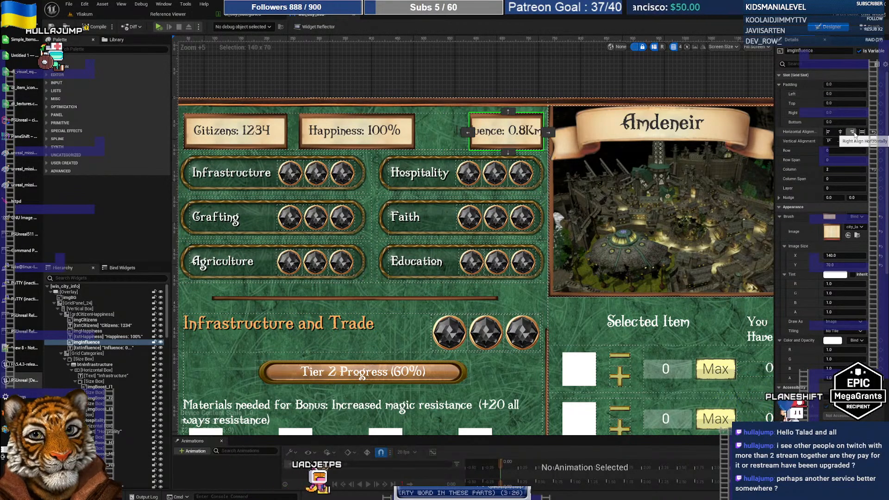
click(840, 133)
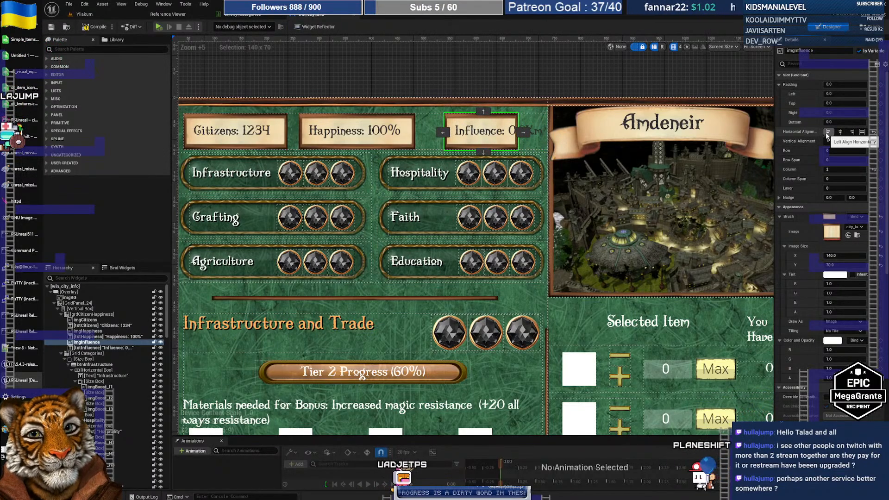
Set the X image size of the imgInfluence background to 280, after checking the Happiness and Citizens backgrounds
scroll(432, 132, down, 1)
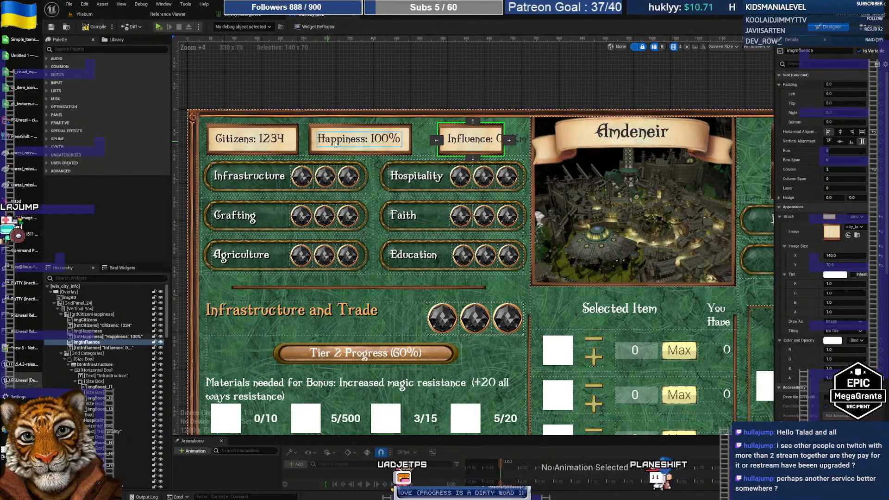
click(432, 131)
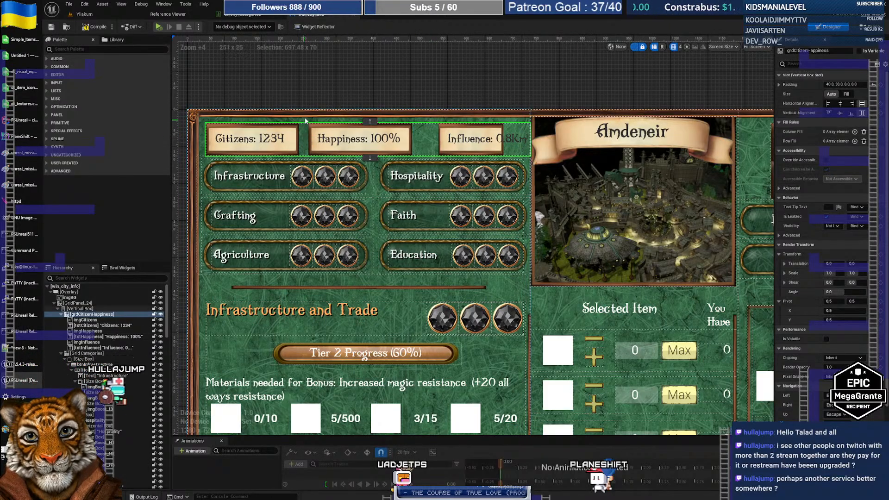
click(479, 131)
click(402, 130)
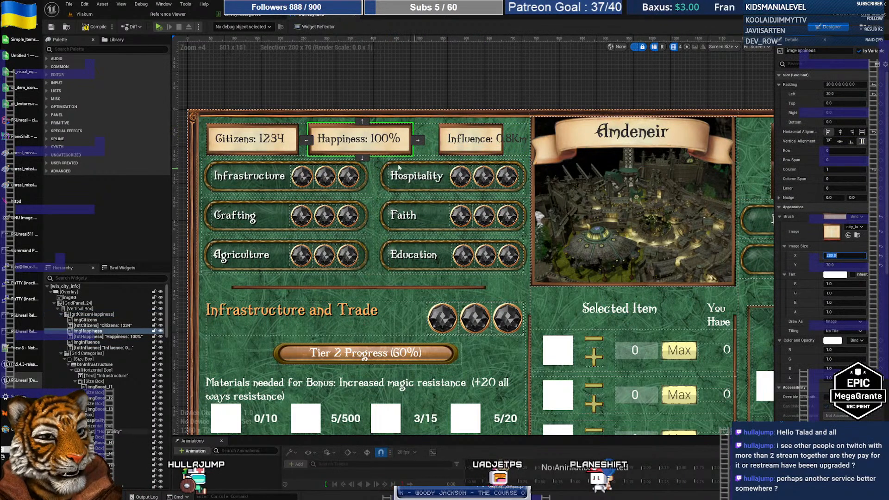
click(296, 130)
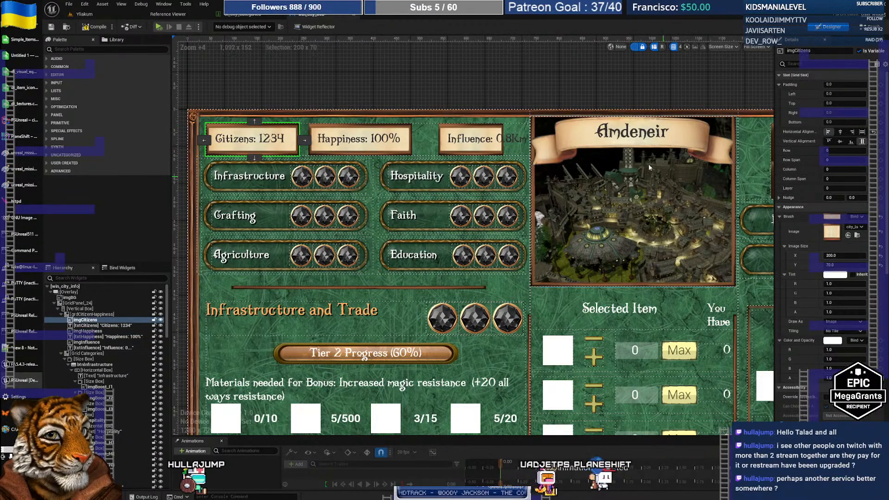
click(487, 131)
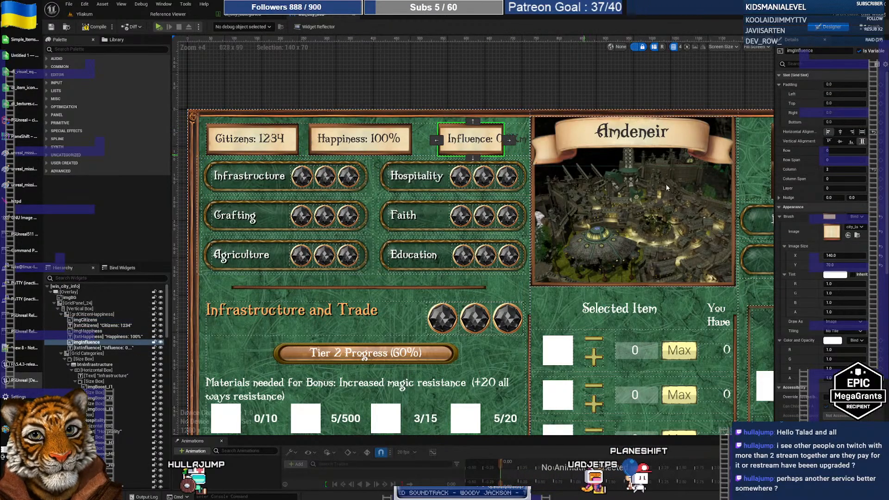
click(843, 256)
text(280)
key(Return)
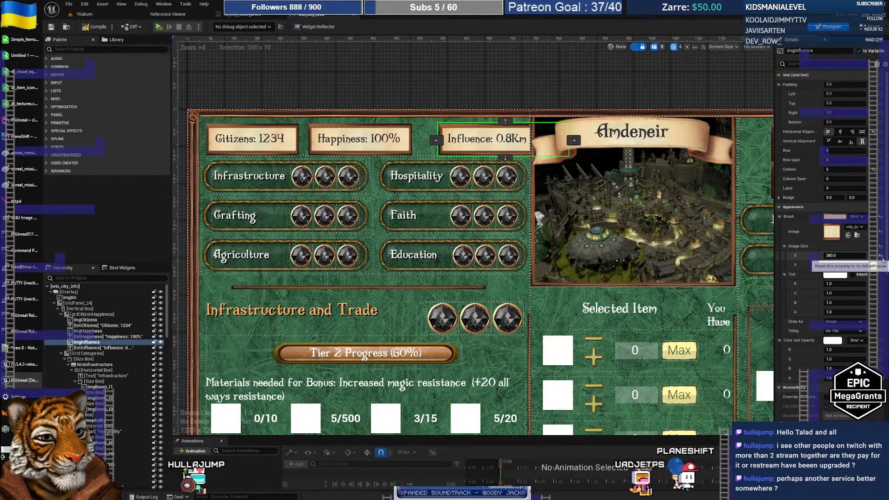
key(Tab)
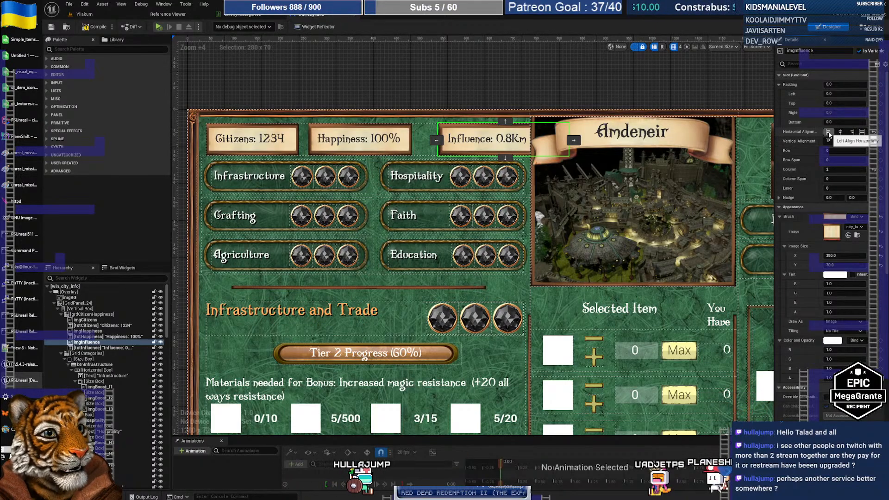
Examine the imgInfluence and imgHappiness background properties and the slot padding and fill rules of the grdCitizenHappiness grid
scroll(811, 232, down, 5)
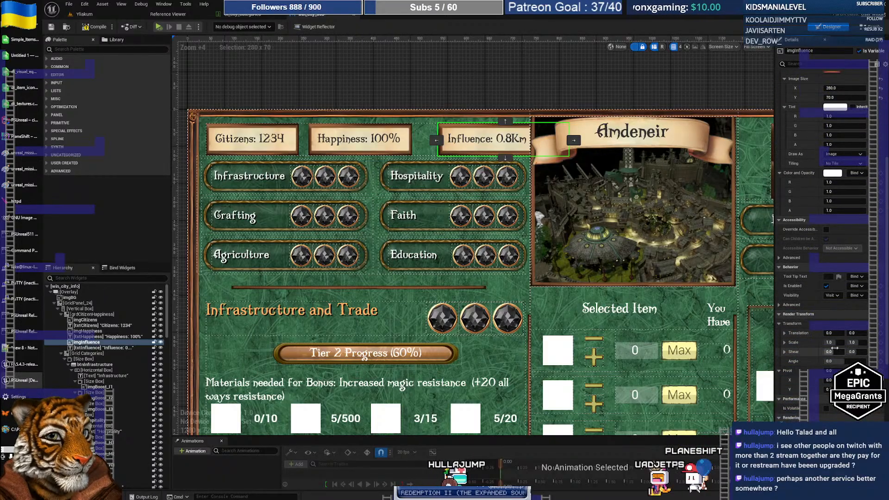
scroll(818, 319, up, 5)
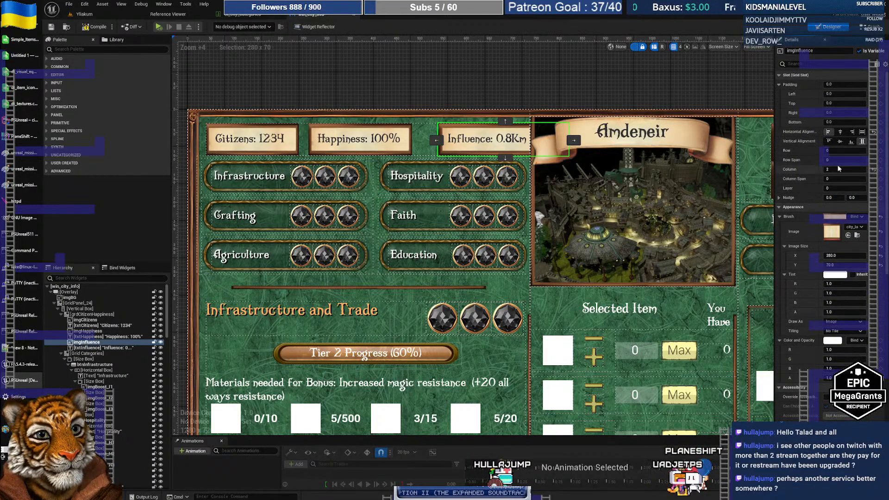
click(409, 137)
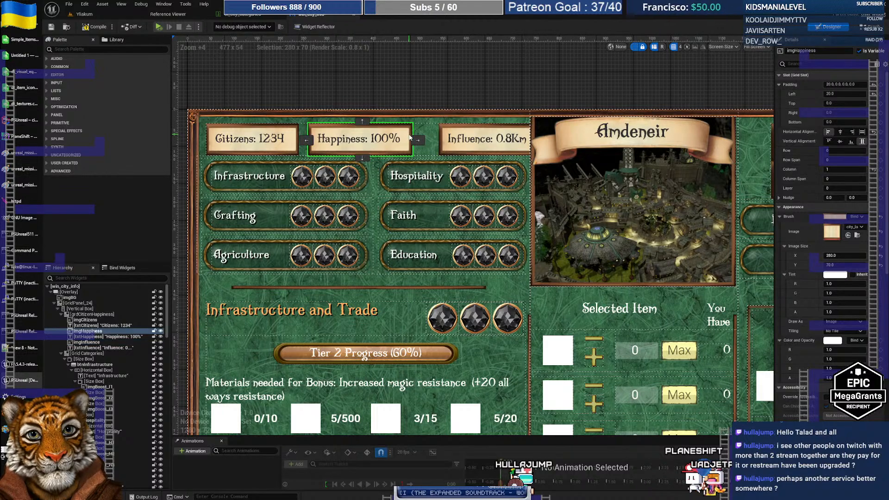
click(434, 134)
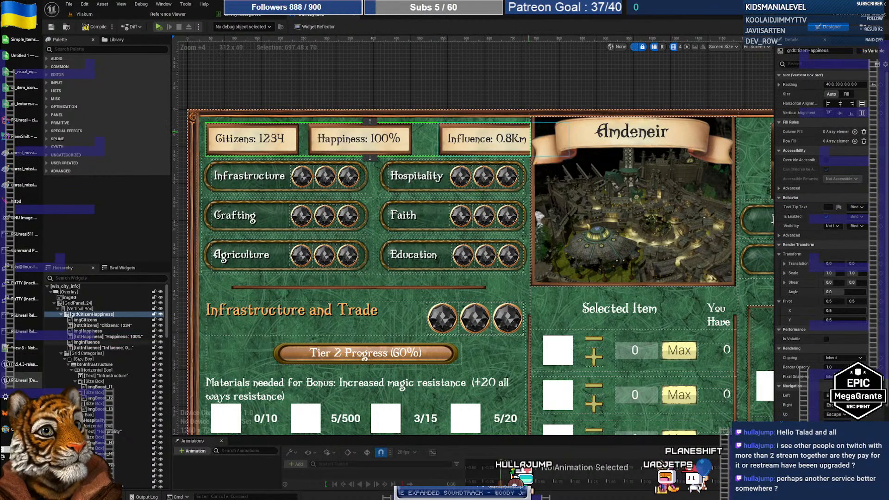
click(779, 85)
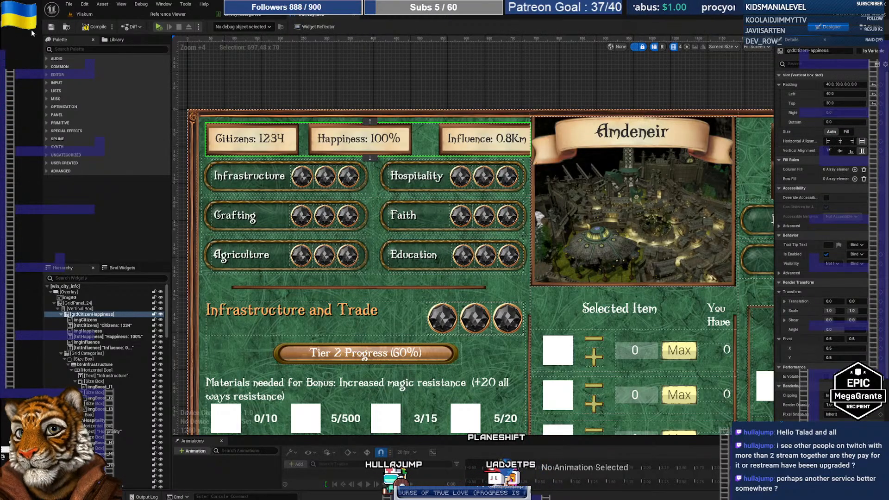
key(alt+Tab)
key(alt+Tab)
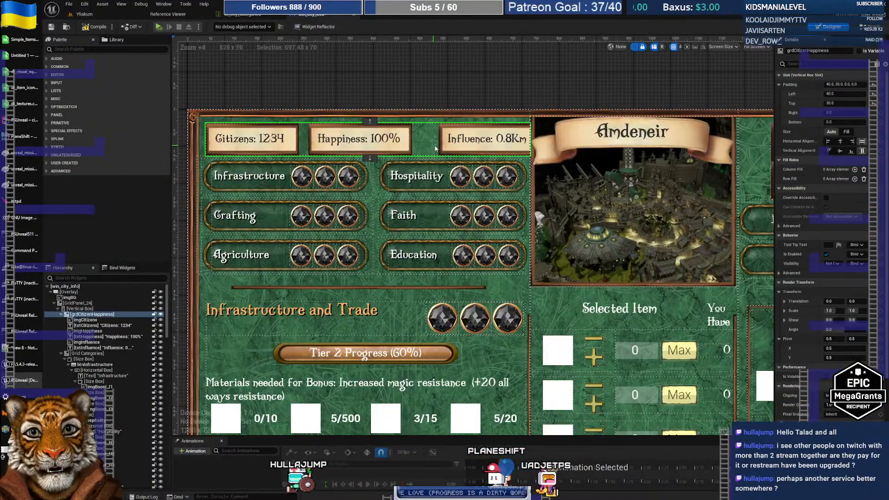
click(440, 149)
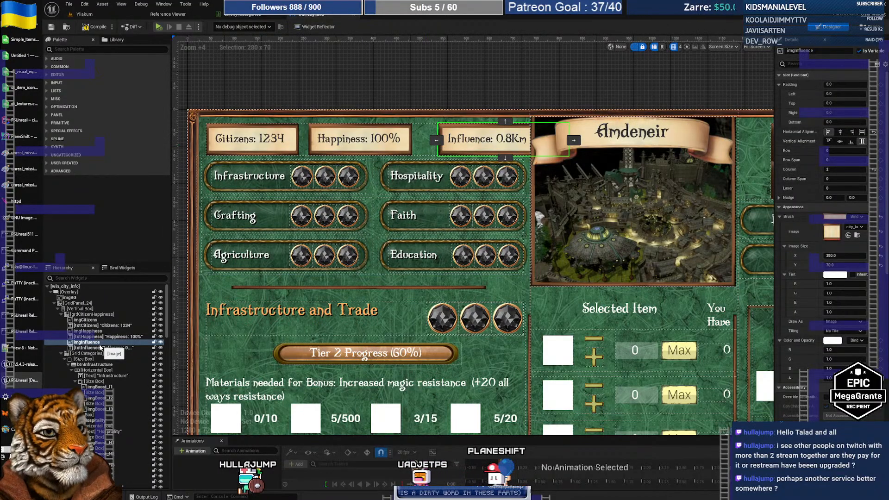
Add three column fill entries and one row fill entry to the grdCitizenHappiness grid
click(135, 313)
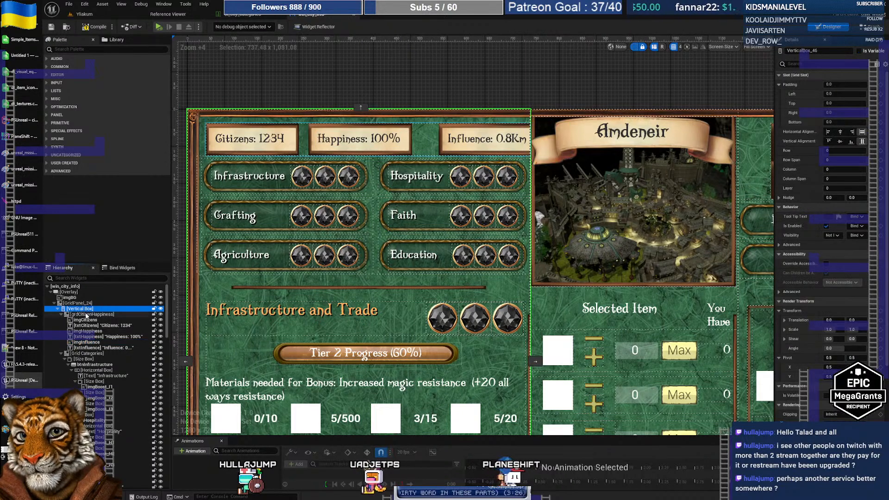
click(854, 169)
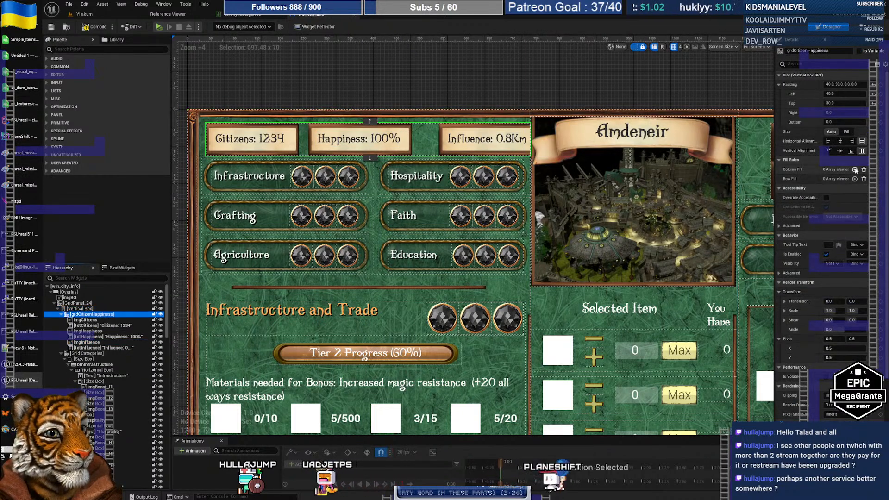
click(854, 169)
click(854, 169)
click(854, 209)
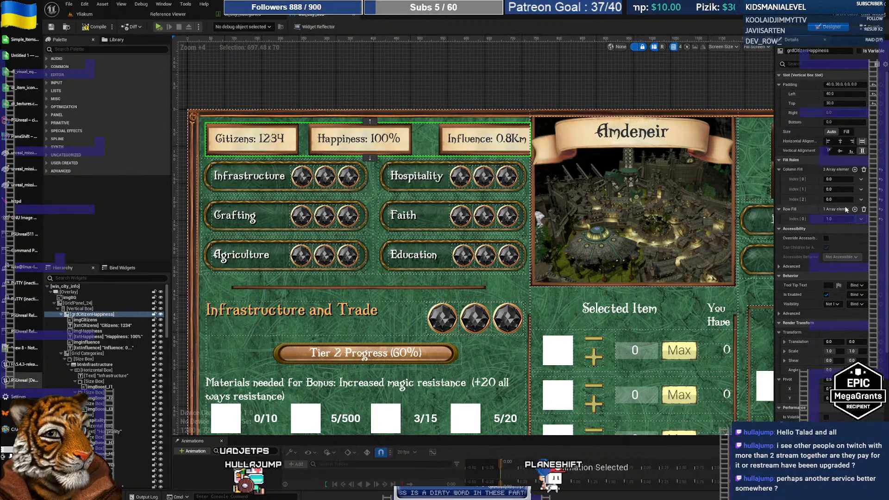
Set the grdCitizenHappiness column fill values to 0.33, 0.33 and 0.3 for indexes 0, 1 and 2
click(837, 179)
text(0)
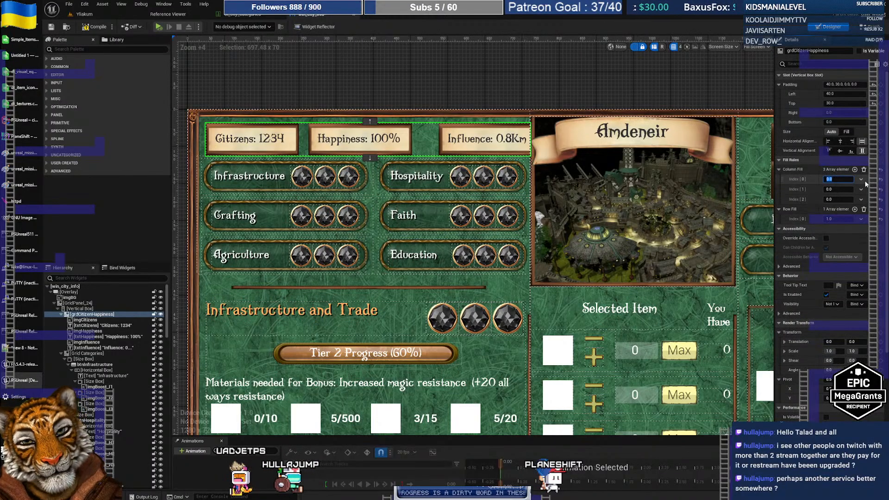
text(.33)
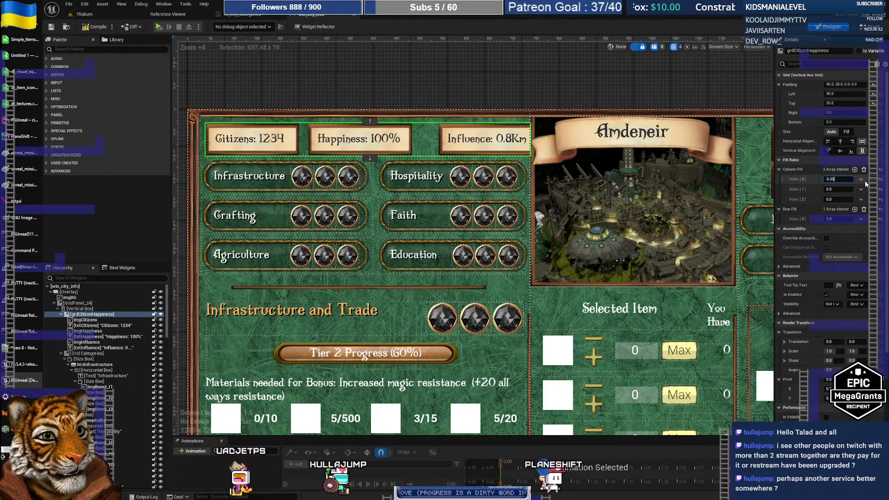
key(Return)
text(0.33)
key(Return)
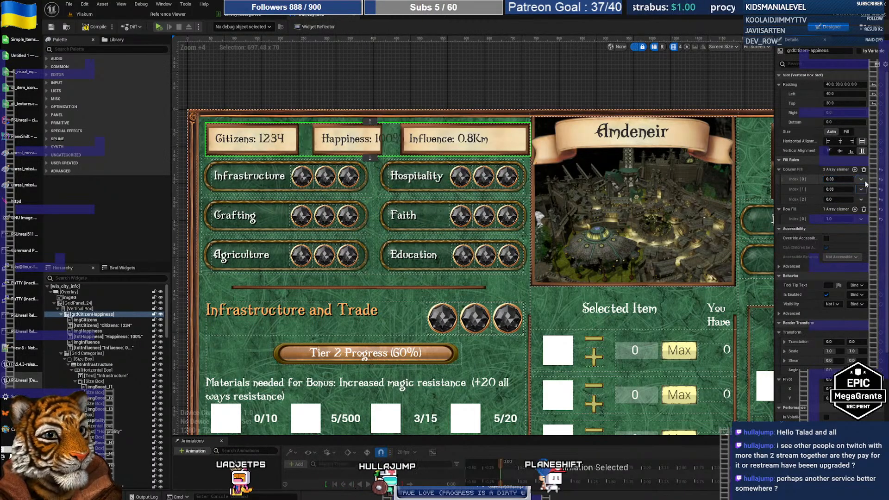
key(Tab)
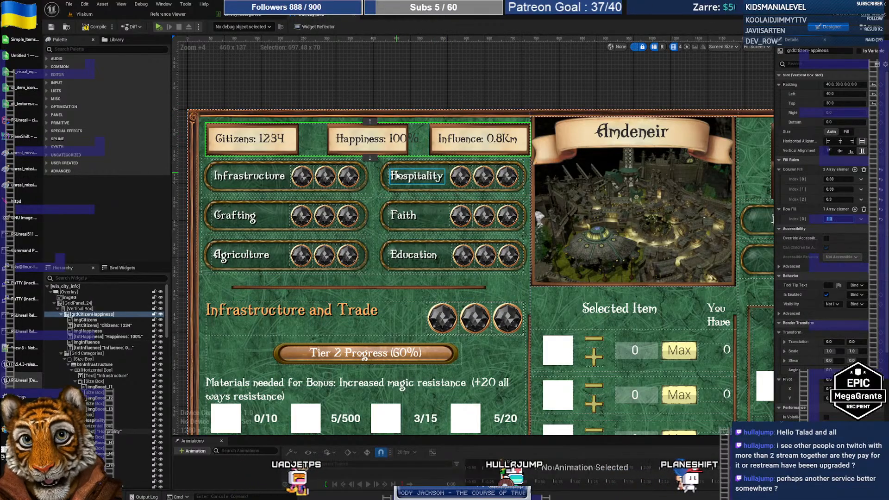
Try center and right alignment and a 300 X image size on the imgHappiness background, and return it to left alignment and 280
click(389, 146)
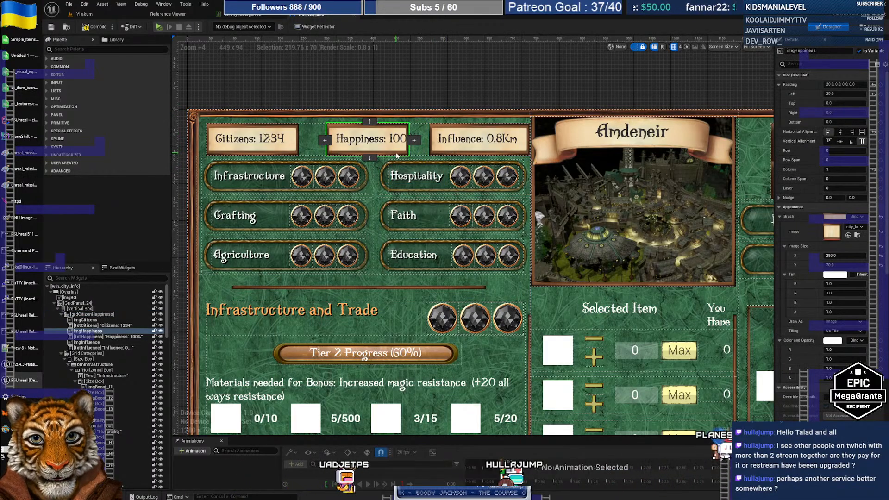
click(840, 133)
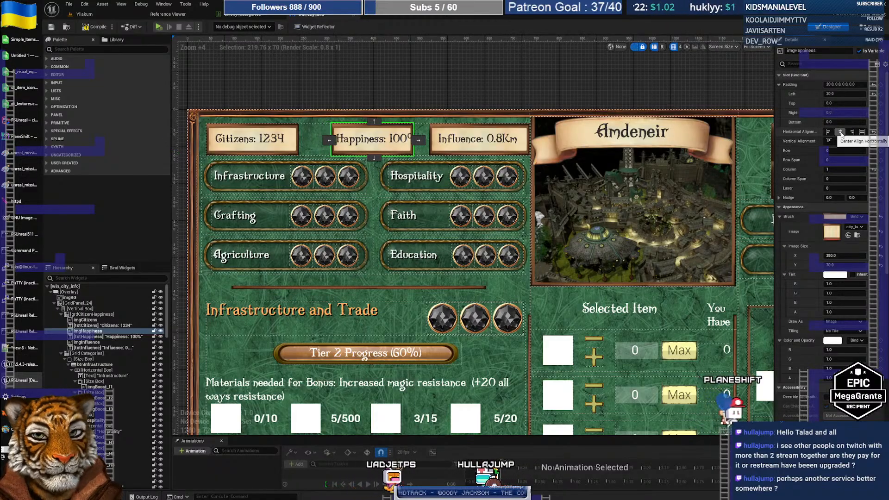
click(853, 133)
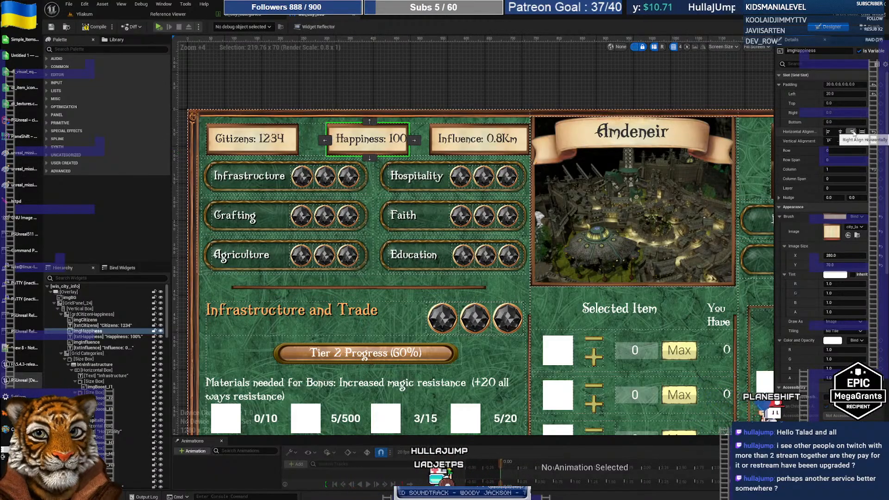
click(828, 132)
click(840, 132)
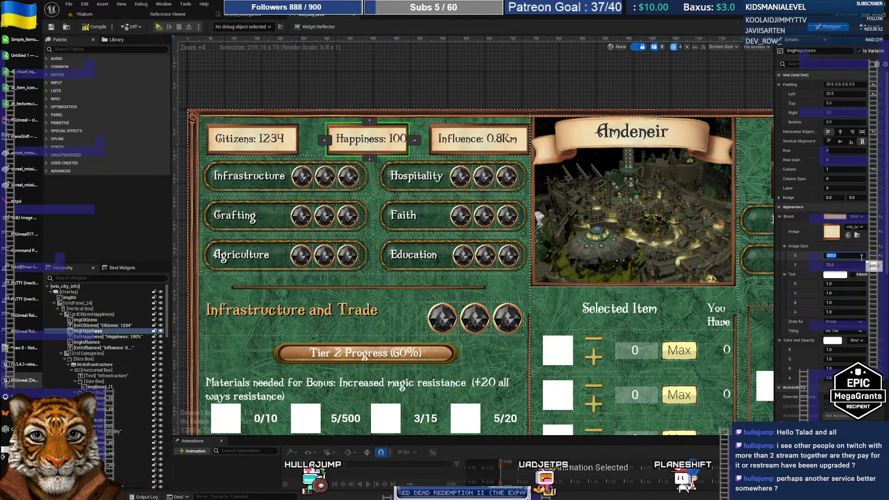
text(200)
key(Return)
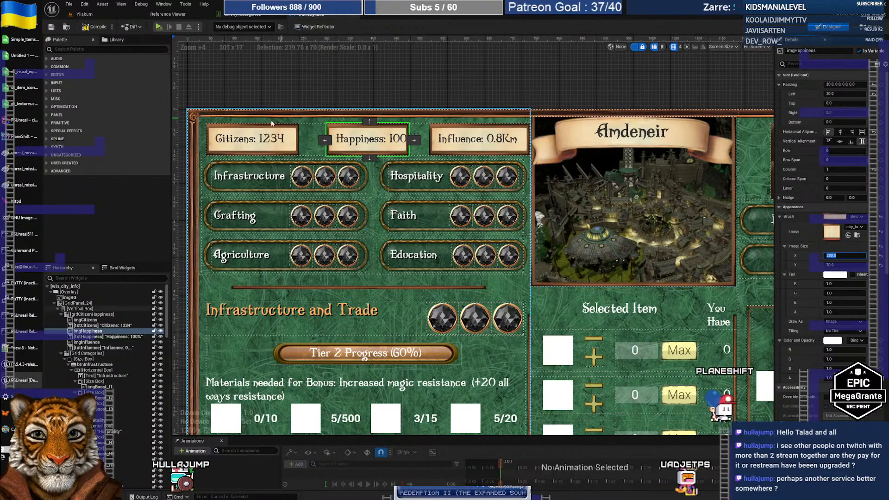
Set the imgCitizens background to fill horizontally, check the Happiness background and label, and keep the imgInfluence background left-aligned
click(297, 152)
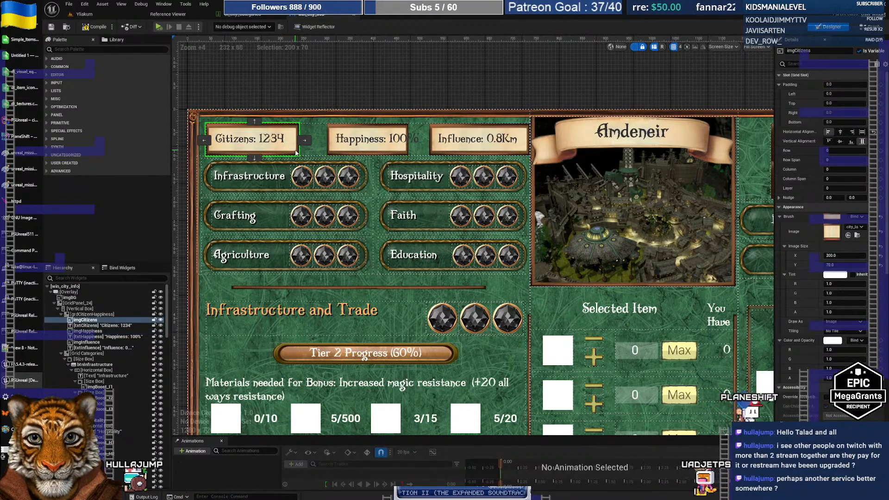
click(862, 133)
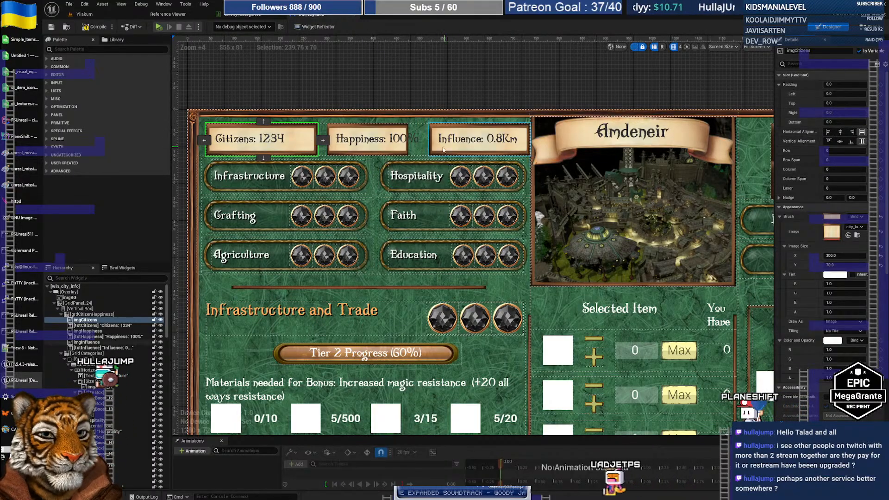
click(402, 153)
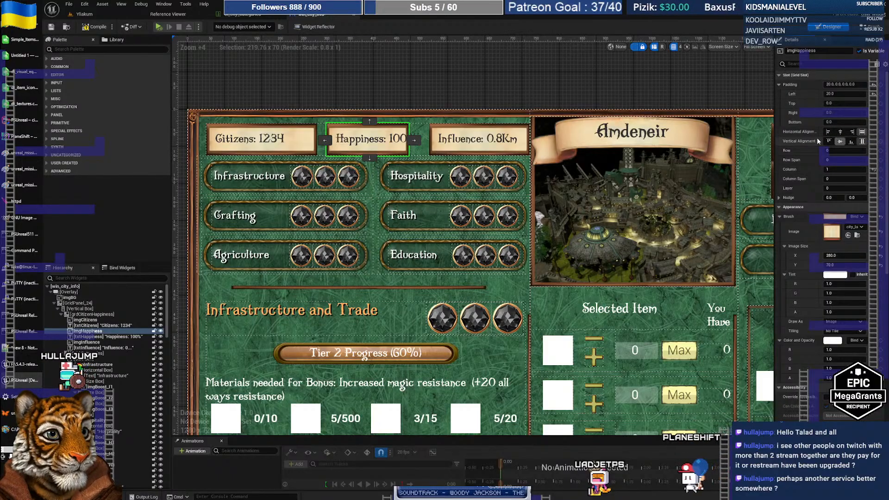
click(415, 137)
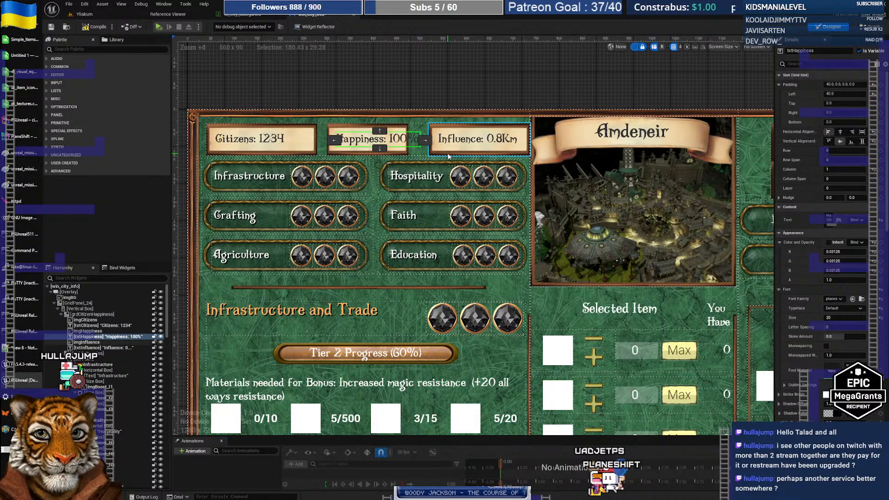
click(448, 156)
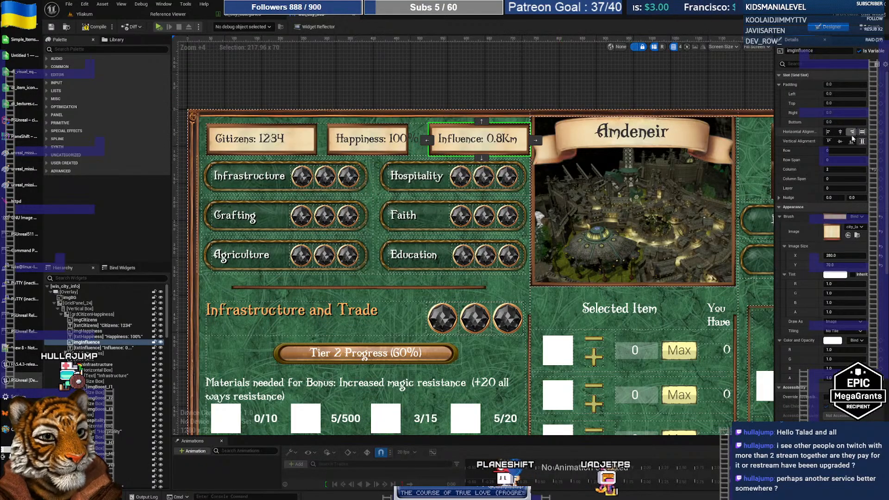
click(828, 131)
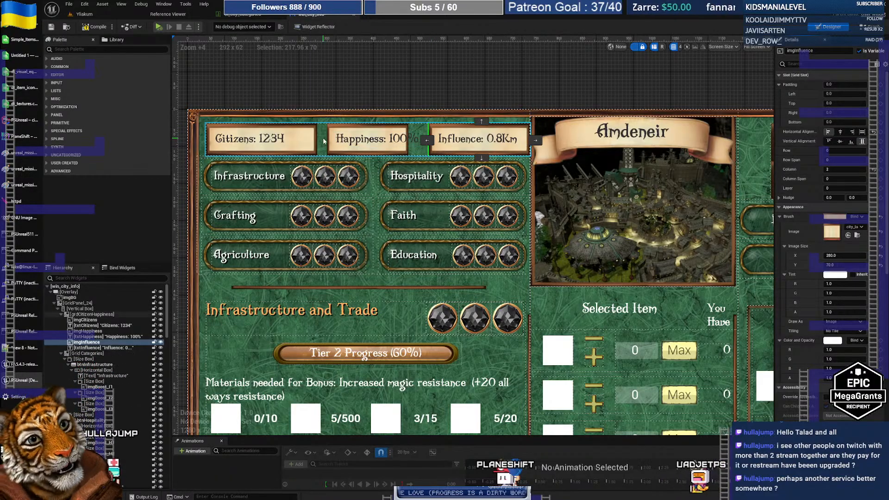
Set the column fill at index 0 of the grdCitizenHappiness grid to 0
click(80, 309)
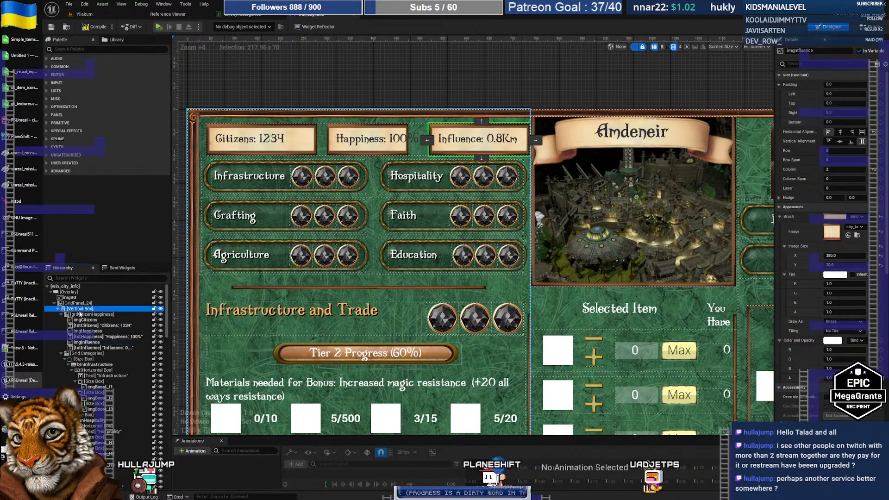
click(80, 313)
click(838, 179)
text(0)
key(Return)
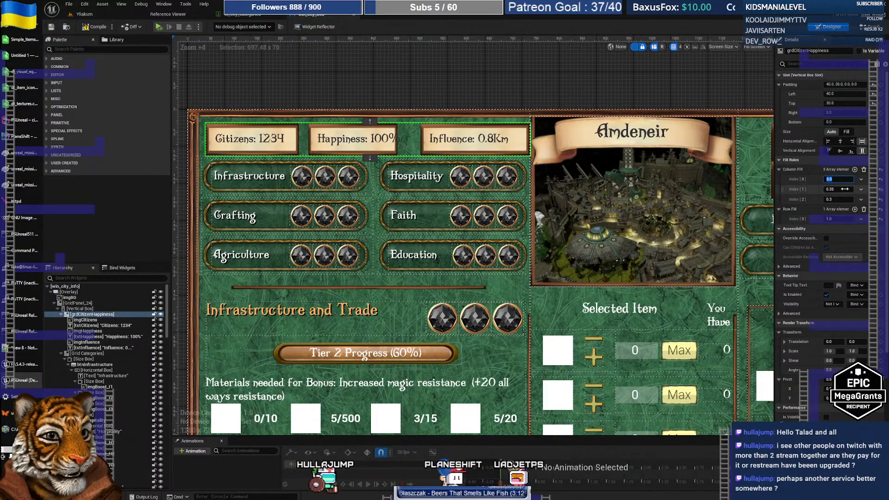
Try a different X image size on the imgHappiness background and return it to 280
click(360, 150)
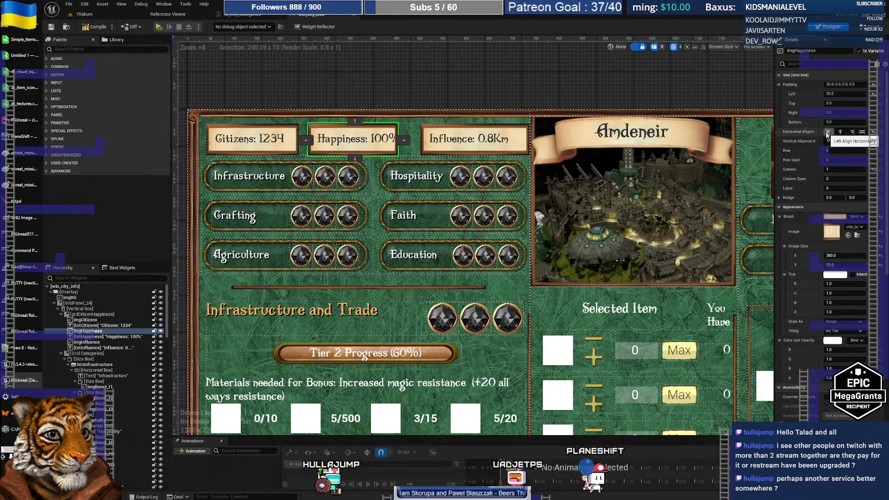
drag(846, 252, 877, 252)
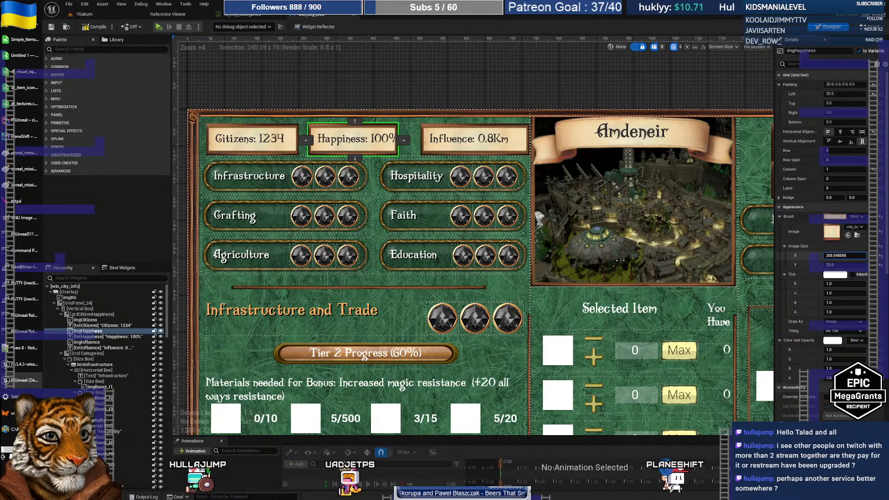
click(855, 257)
text(280.0)
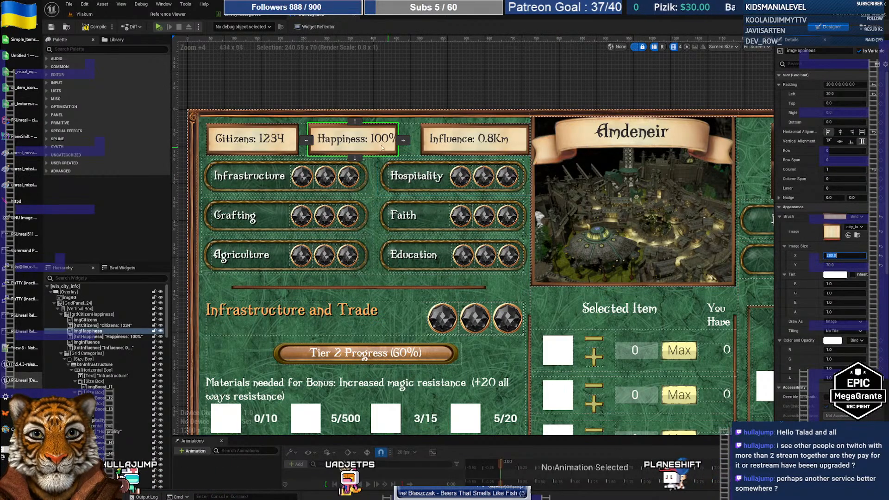
Set the column fill at index 1 of the grdCitizenHappiness grid to 0.35
click(375, 142)
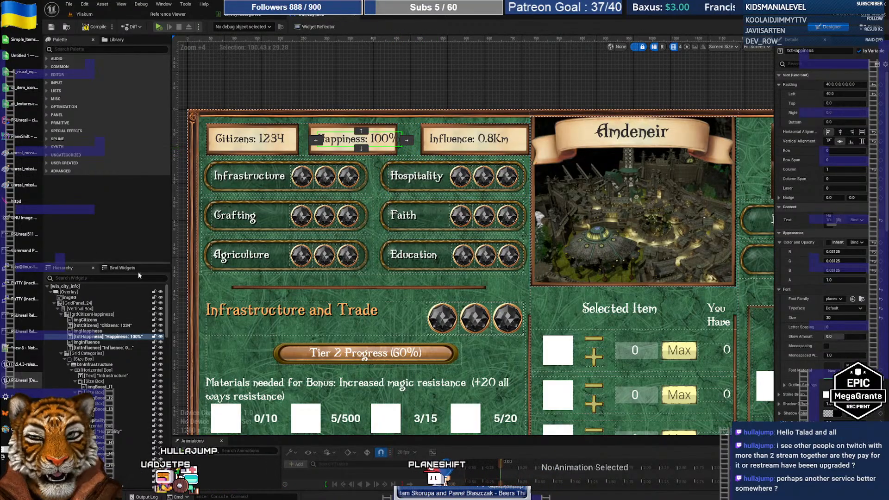
click(92, 314)
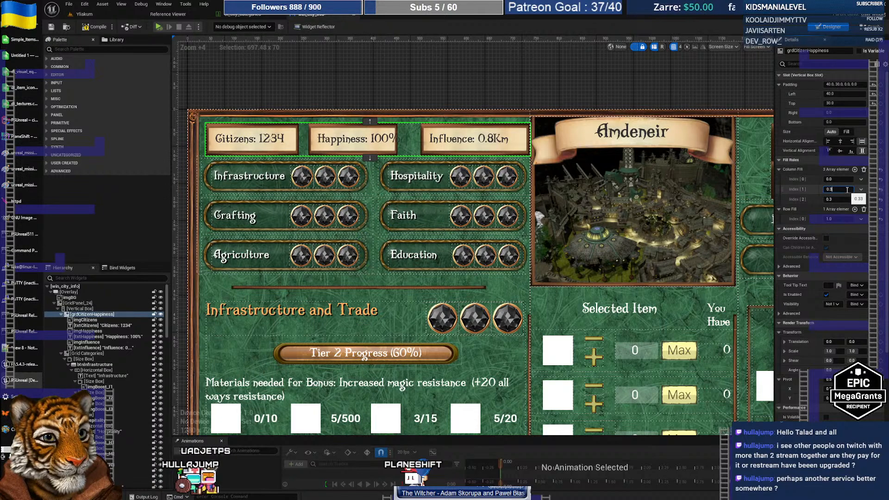
text(5)
key(Return)
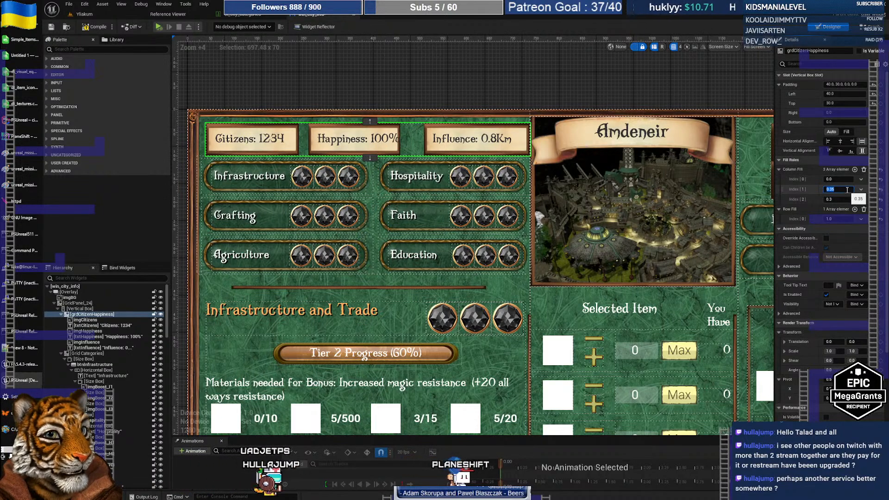
Try a left padding of 0 on the txtInfluence label and return it to 20
click(438, 139)
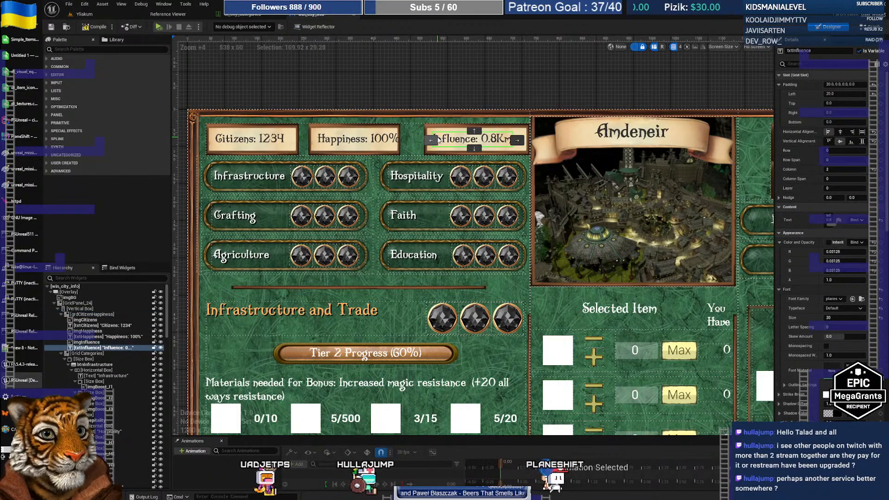
click(846, 94)
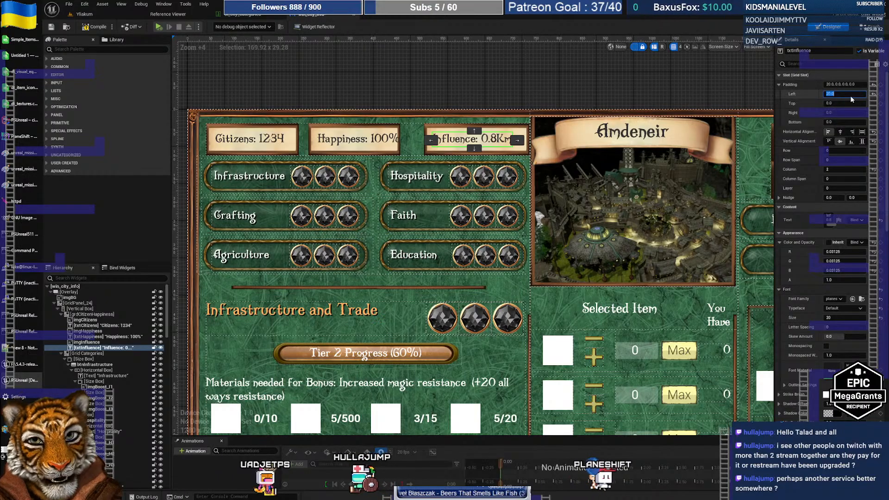
text(0)
key(Return)
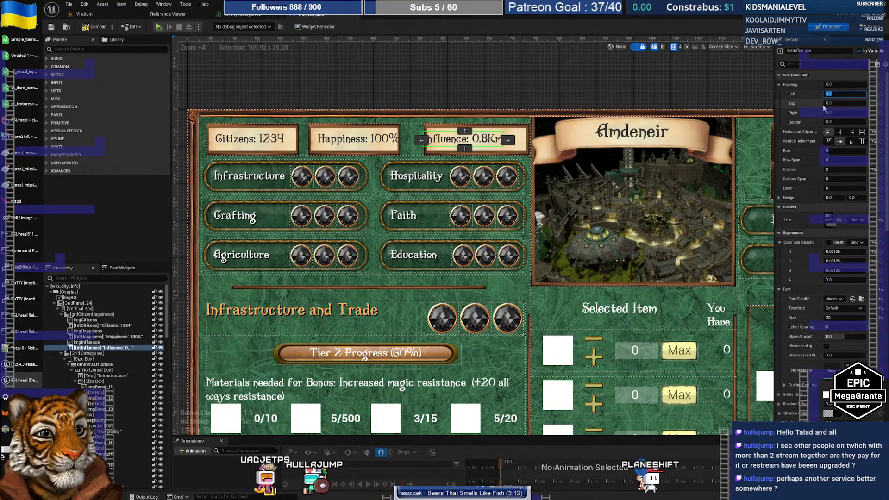
text(20)
key(Return)
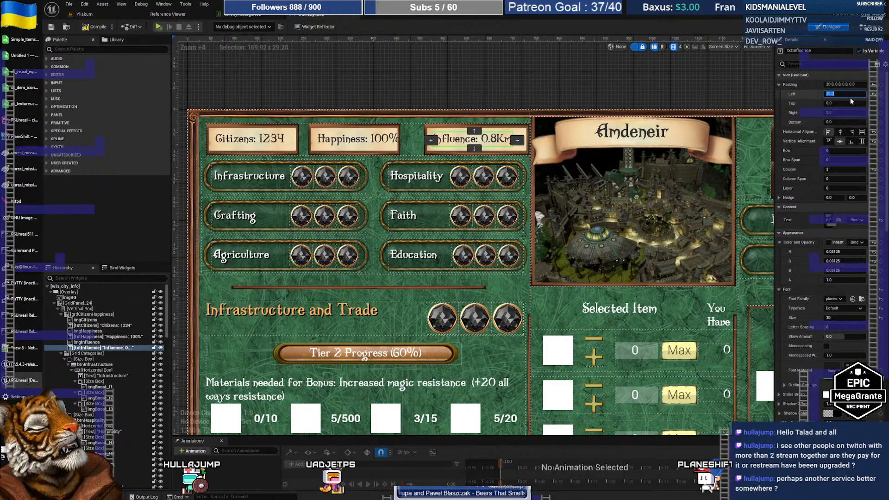
Examine the slot, image size and render transform settings of the imgHappiness background and check the Happiness label's bounds
click(393, 154)
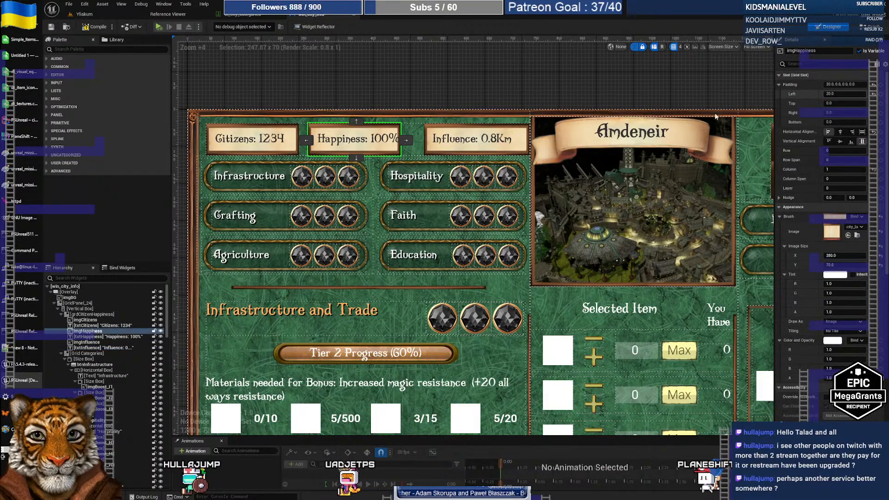
click(375, 141)
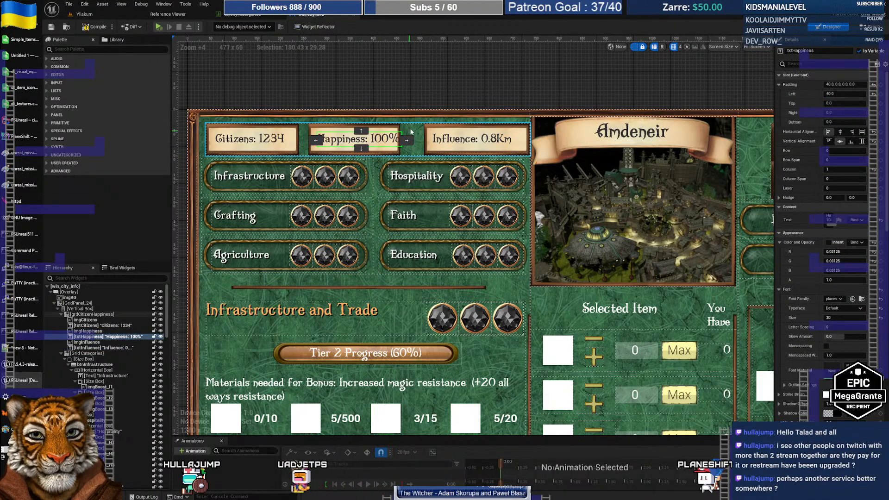
click(390, 131)
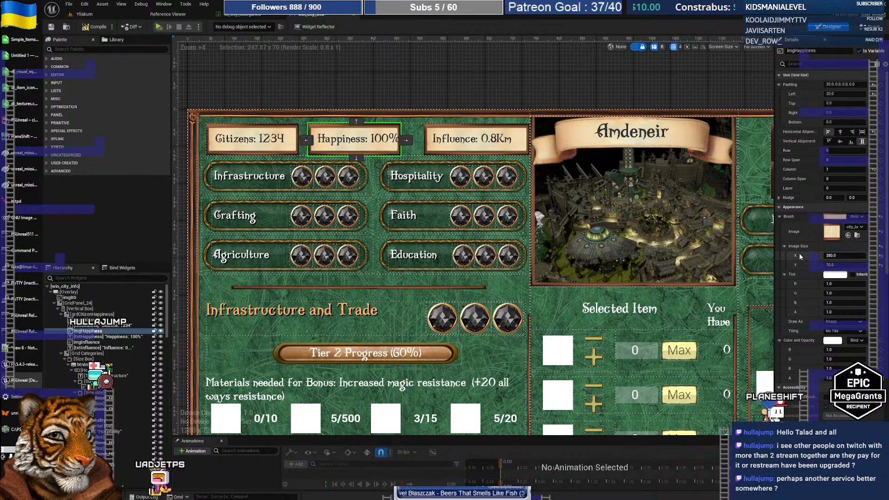
scroll(796, 255, down, 5)
scroll(791, 263, up, 2)
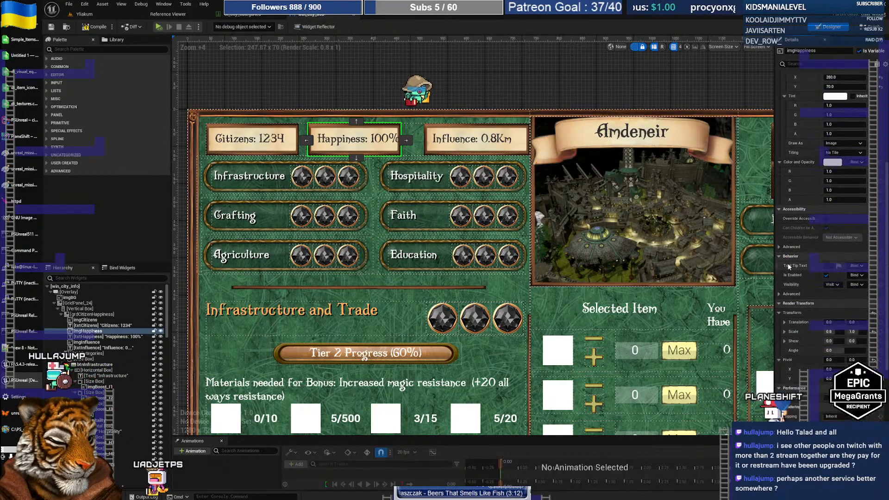
scroll(785, 264, up, 3)
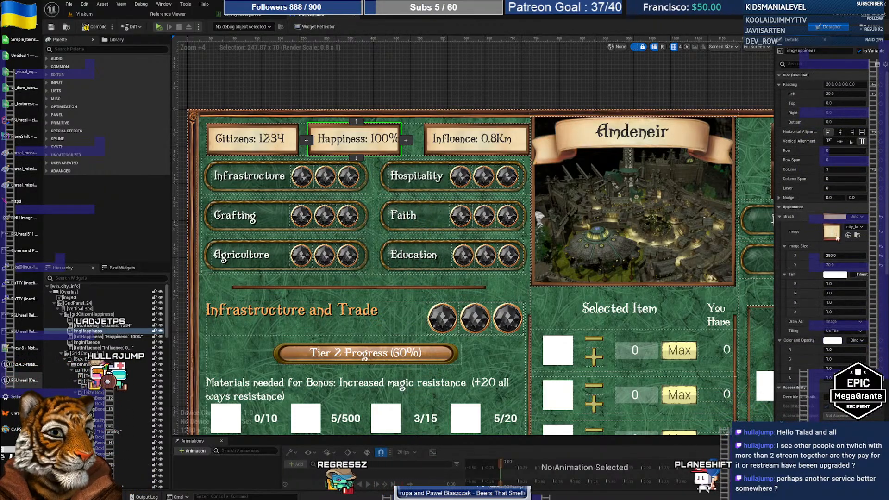
mouse_move(833, 256)
mouse_down()
mouse_move(856, 256)
mouse_move(805, 255)
mouse_move(856, 256)
mouse_move(847, 256)
mouse_up()
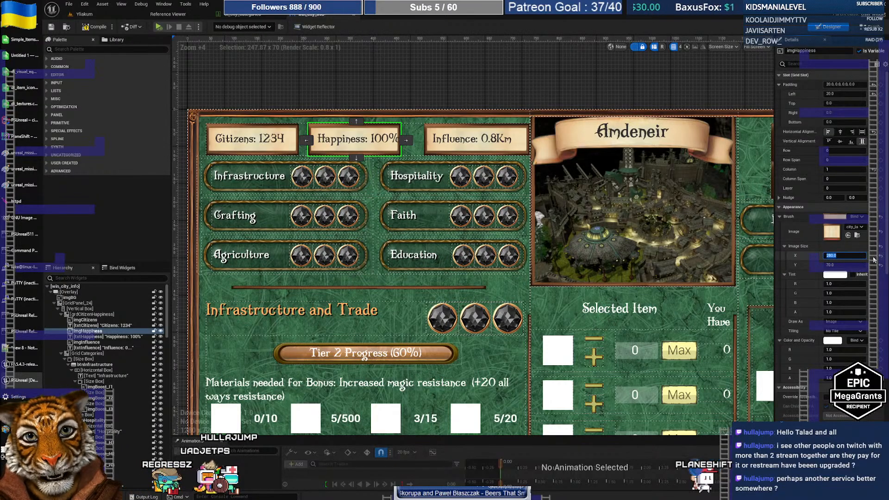
drag(354, 139, 435, 147)
click(430, 141)
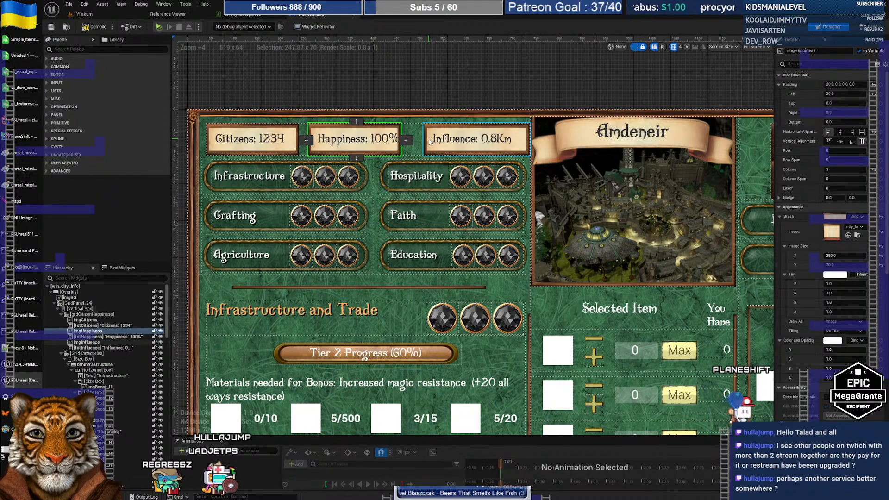
Try a right padding of 20 on the txtHappiness label, reset it to 0, and make the label fill horizontally
click(357, 143)
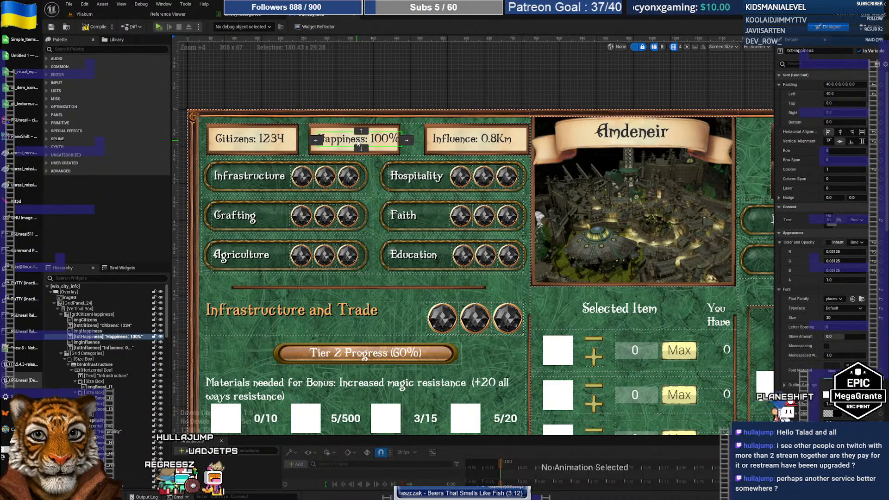
click(842, 113)
text(20)
key(Return)
text(0)
key(Return)
click(861, 132)
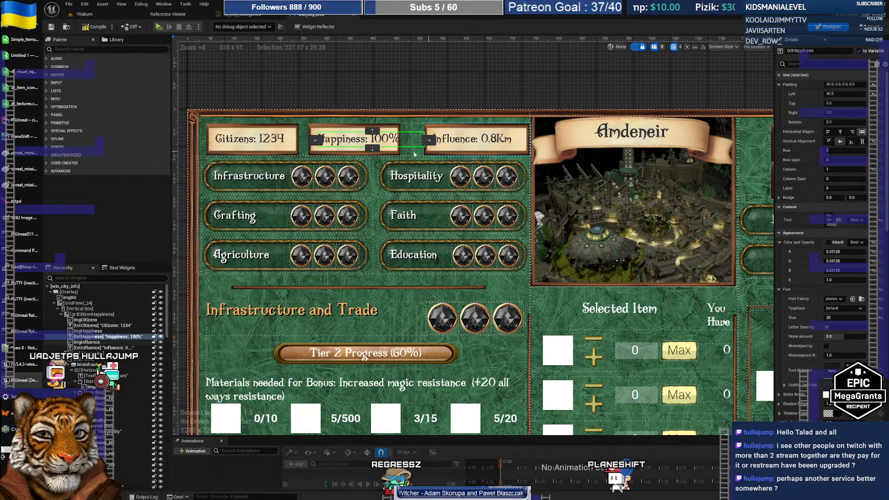
Set the imgHappiness background's render transform X scale to 1
click(396, 152)
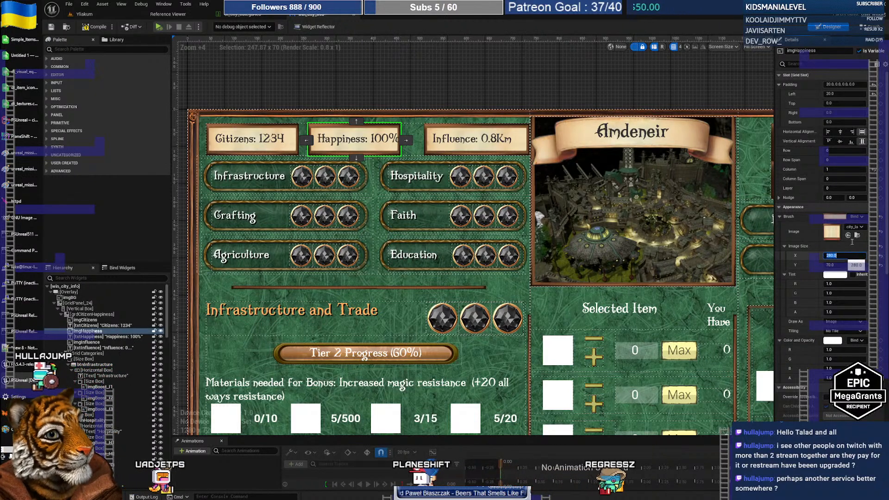
click(388, 147)
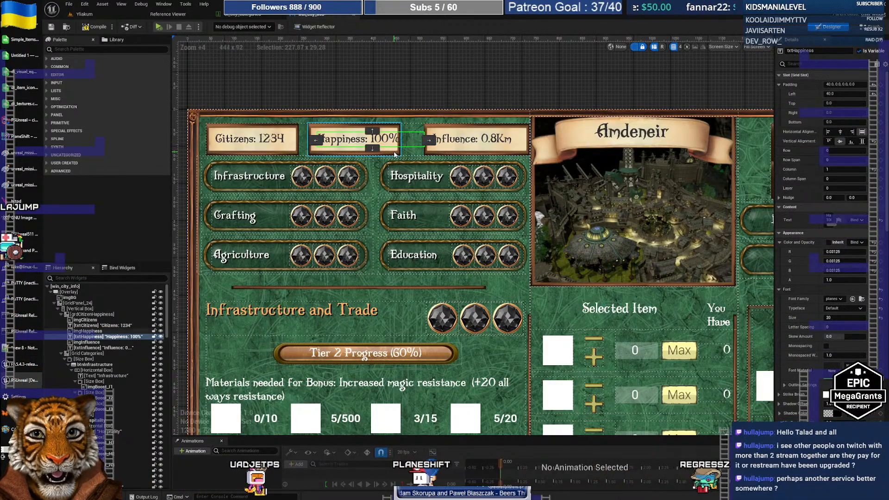
click(391, 151)
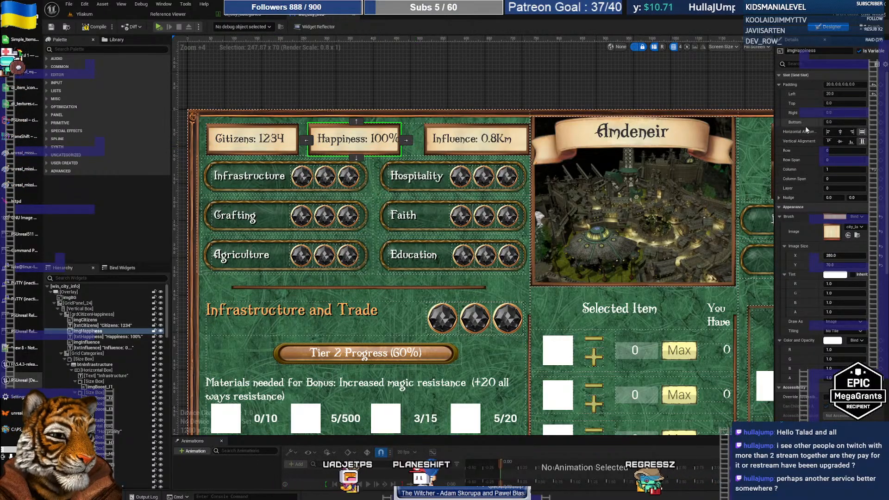
scroll(804, 230, down, 3)
scroll(805, 229, down, 10)
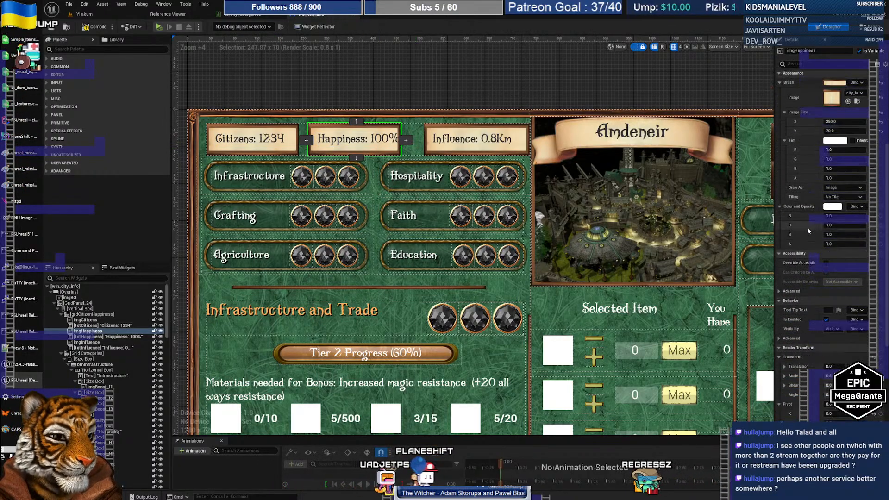
click(835, 319)
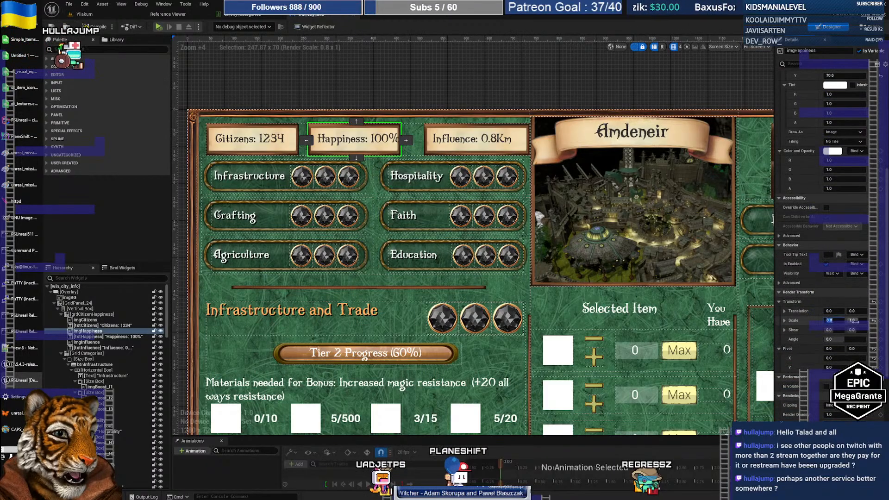
text(1)
key(Return)
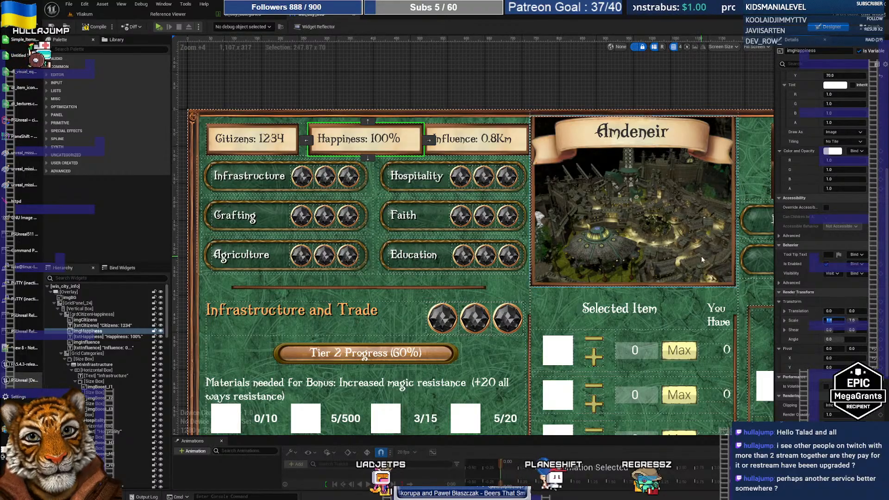
Left-align the txtHappiness label horizontally within its grid slot
click(379, 143)
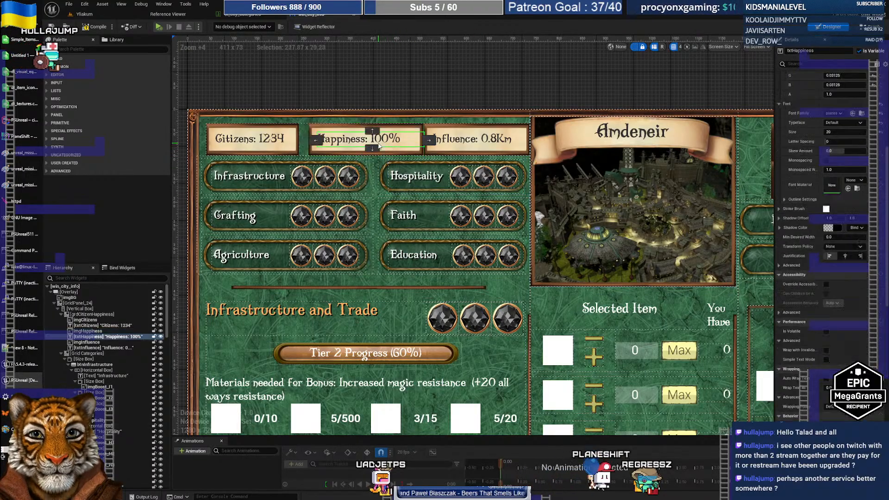
scroll(824, 158, up, 5)
click(828, 132)
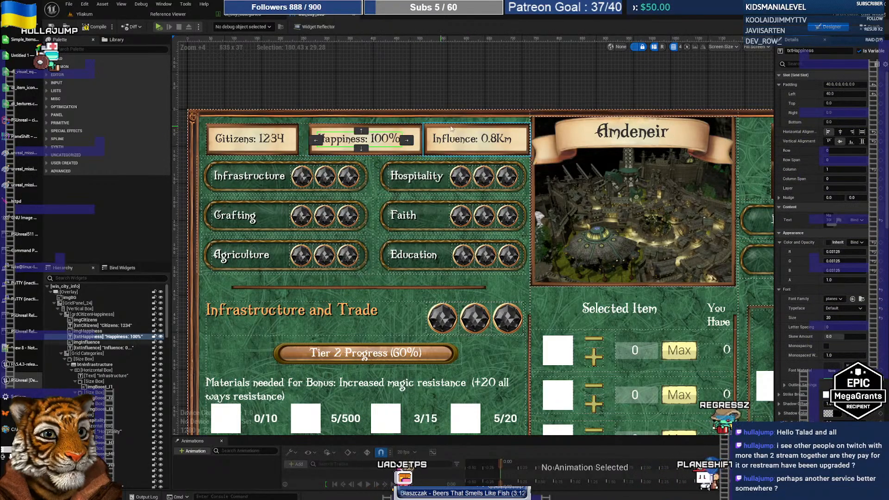
Set the grdCitizenHappiness column fills at indexes 1 and 2 to 0, and reduce the imgInfluence X image size to about 200
click(123, 314)
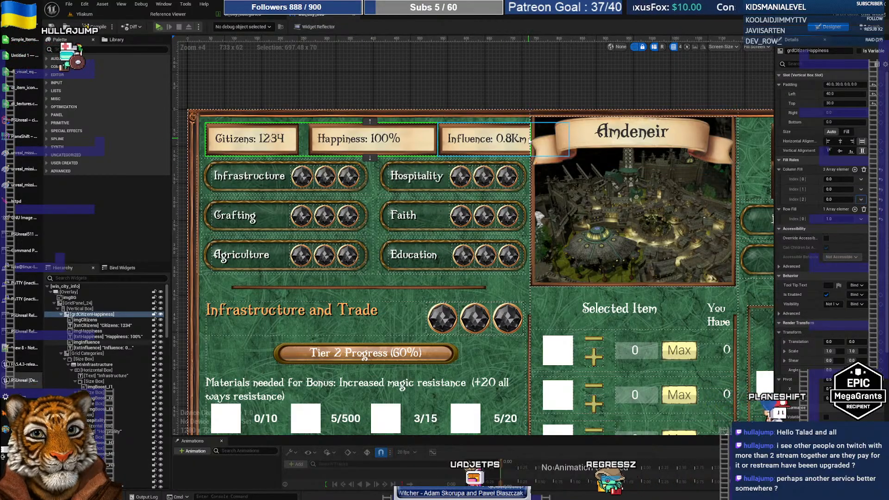
click(463, 139)
drag(841, 255, 811, 255)
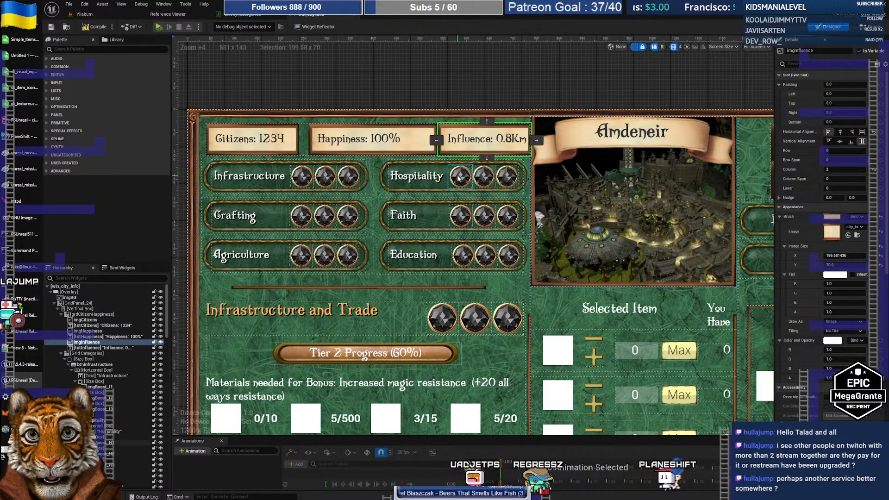
Set the imgHappiness background's left padding to 10 and reduce its X image size to about 224
click(338, 131)
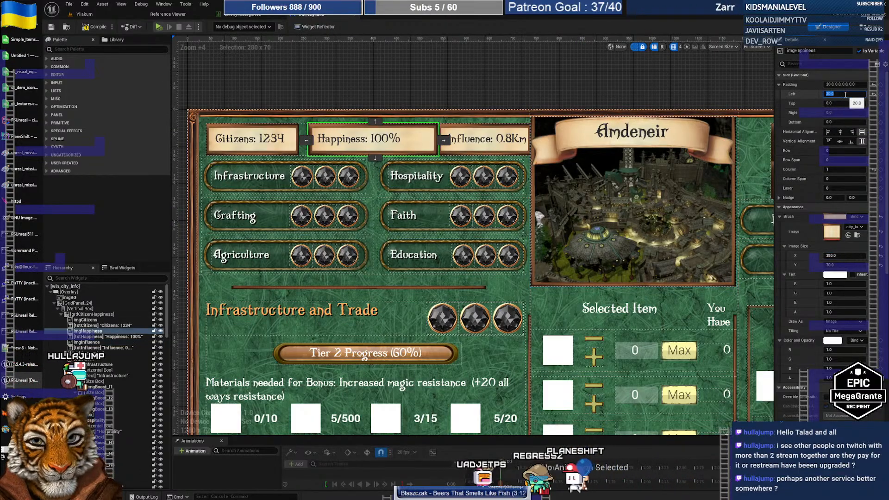
text(10)
key(Return)
click(364, 143)
click(421, 145)
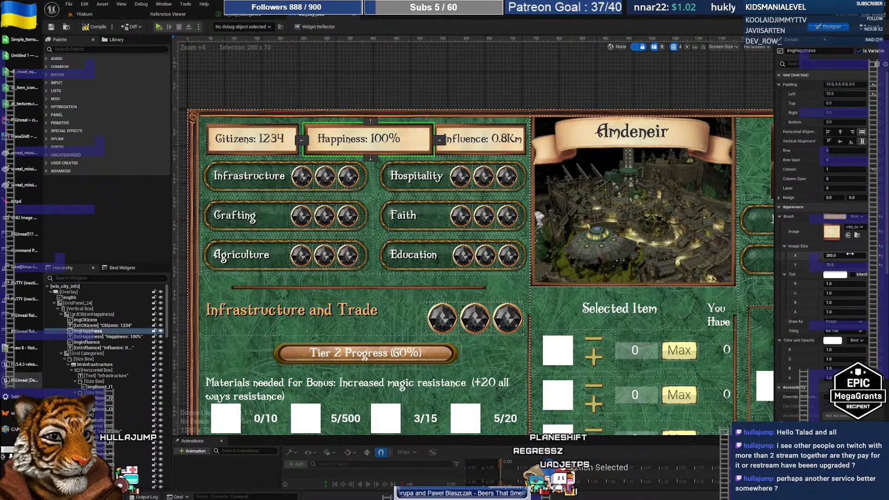
drag(436, 140, 413, 140)
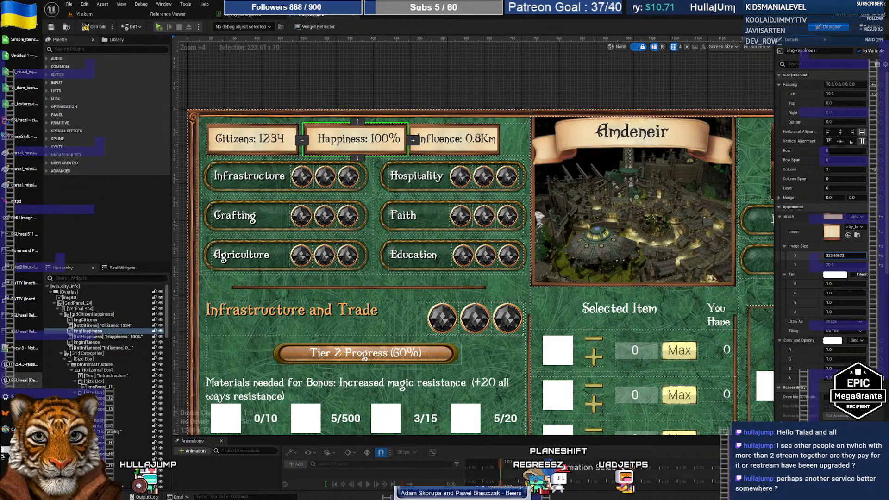
Try a left padding of 20 on the txtHappiness label, and set it to 30
click(368, 142)
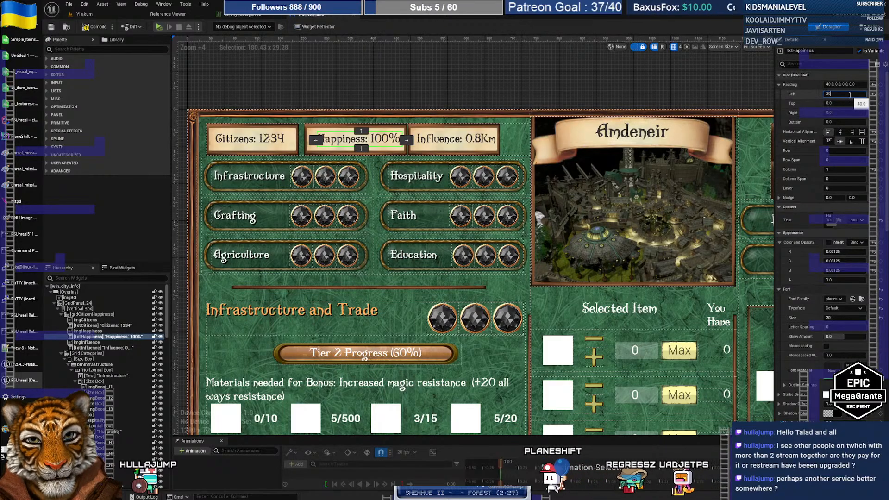
text(20)
key(Return)
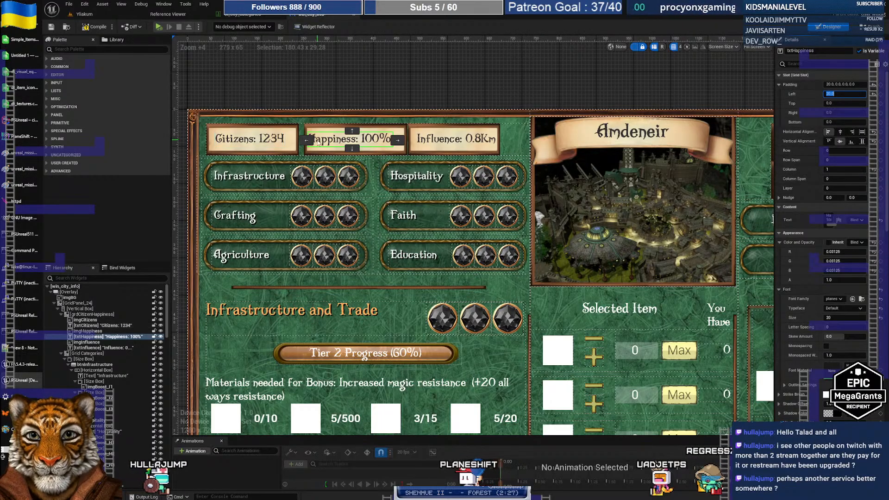
text(30)
key(Return)
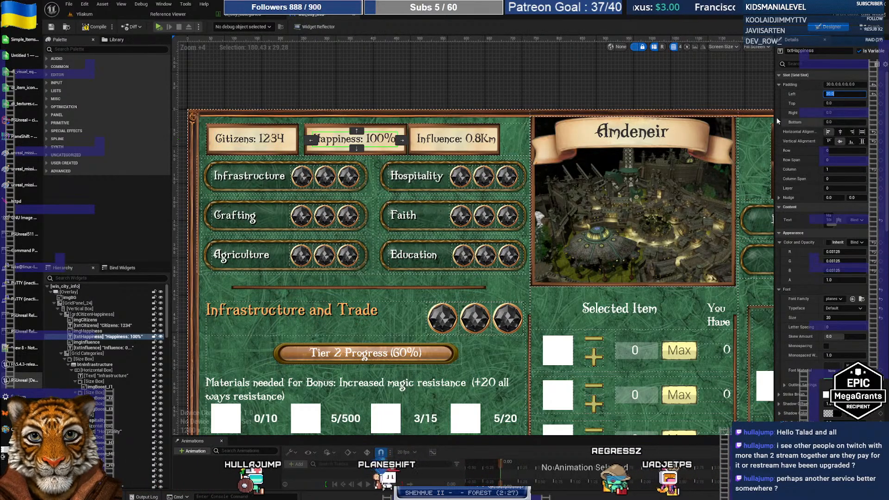
Set the imgInfluence background's left padding to 20
click(459, 130)
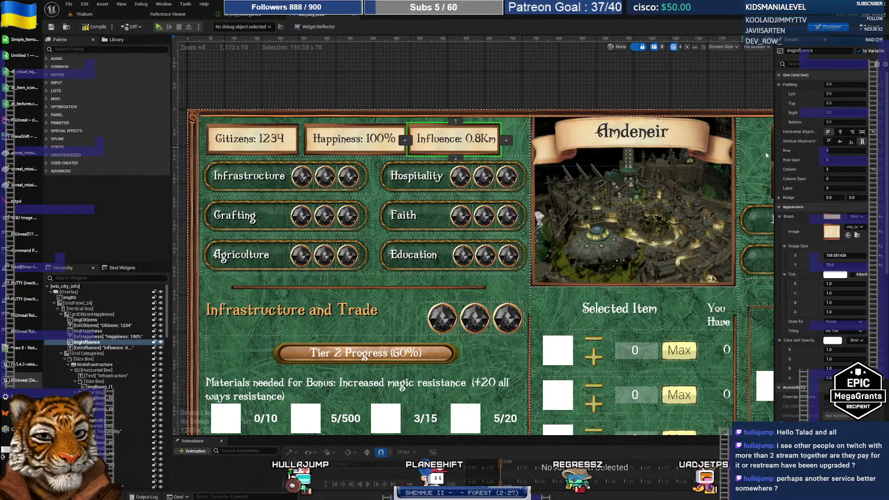
click(837, 94)
text(20)
key(Return)
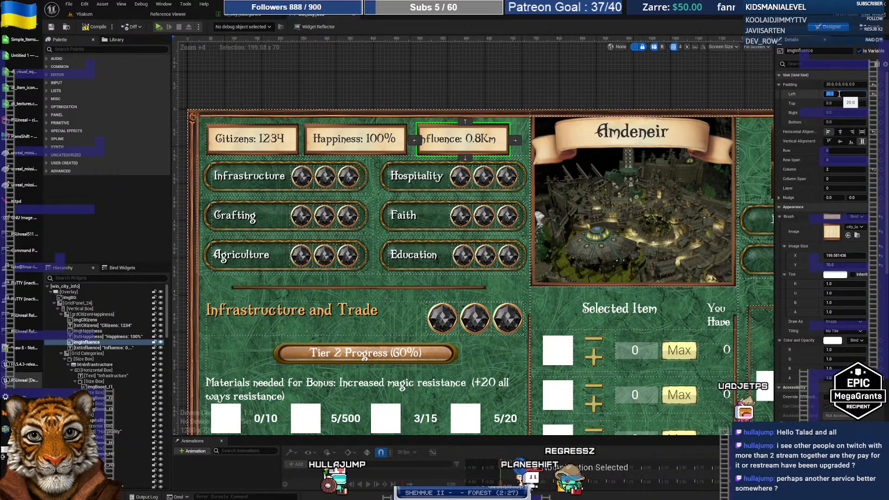
Set the left padding of the imgInfluence label background to 10 and widen its image size X to about 230
text(10)
key(Return)
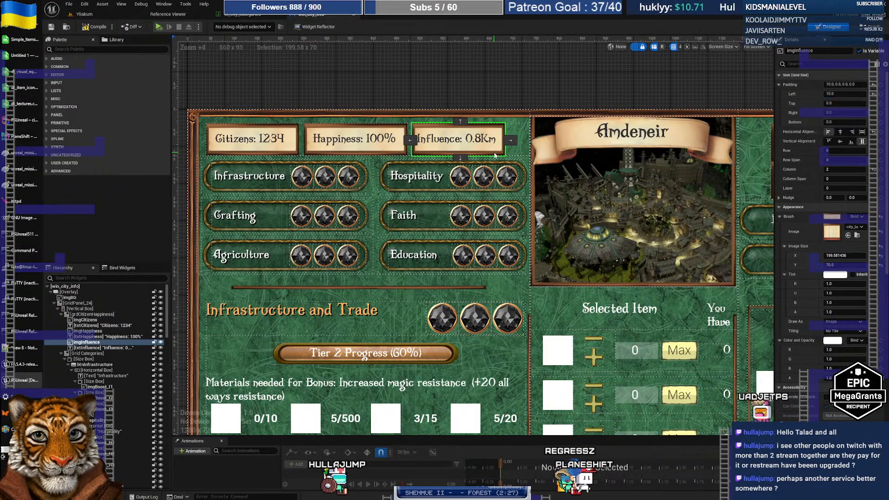
drag(845, 255, 863, 255)
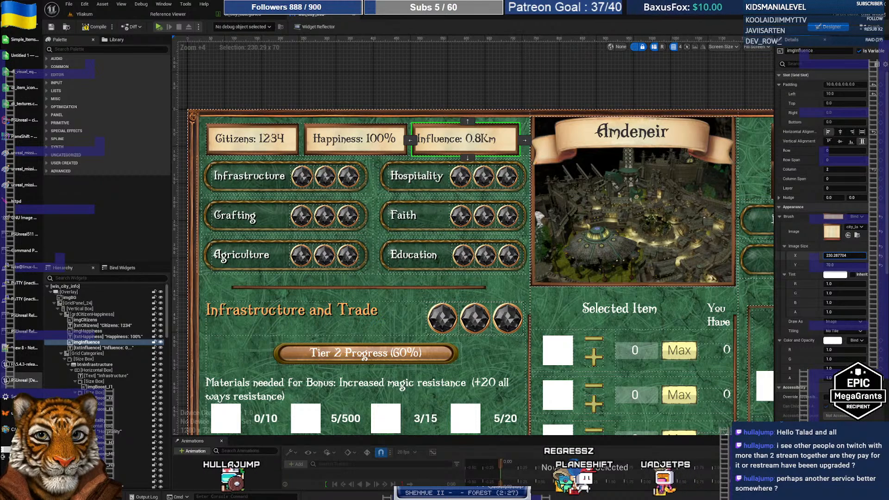
click(343, 91)
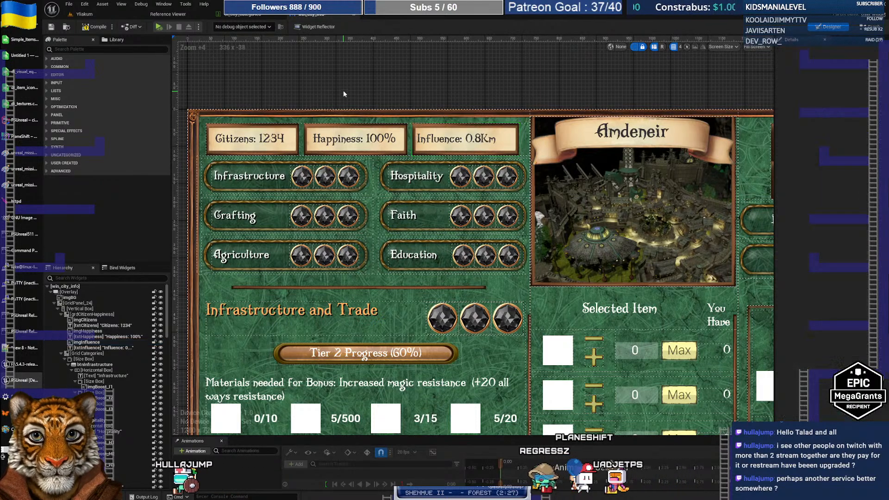
scroll(343, 91, down, 5)
scroll(343, 92, up, 3)
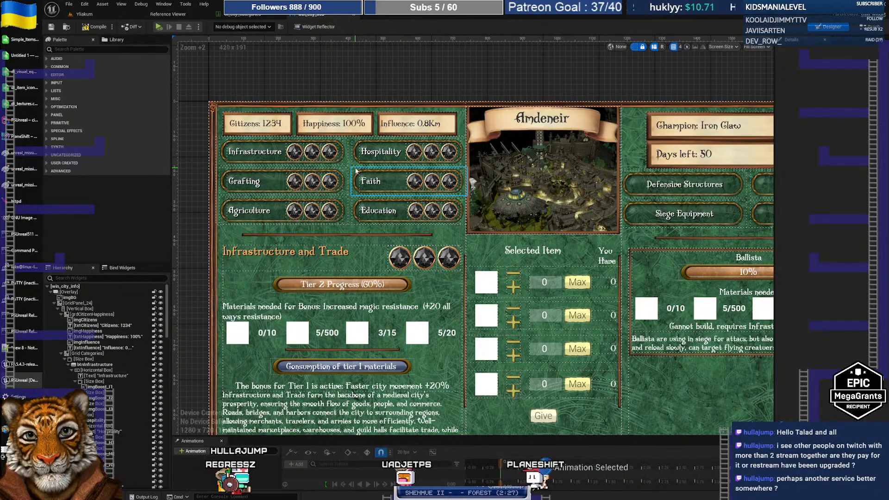
click(272, 130)
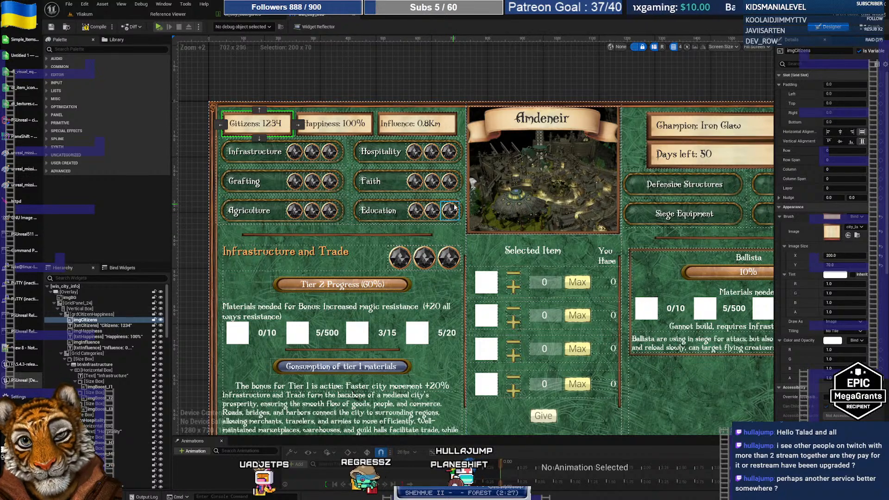
click(368, 134)
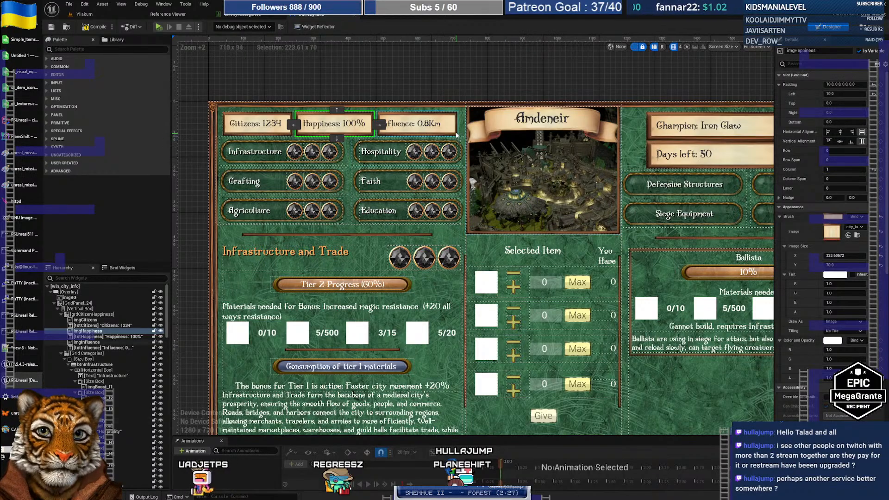
click(456, 134)
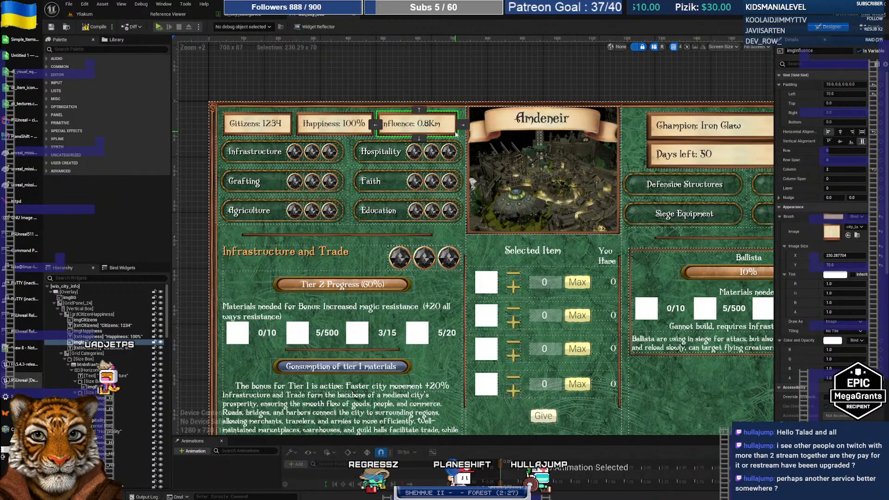
click(376, 125)
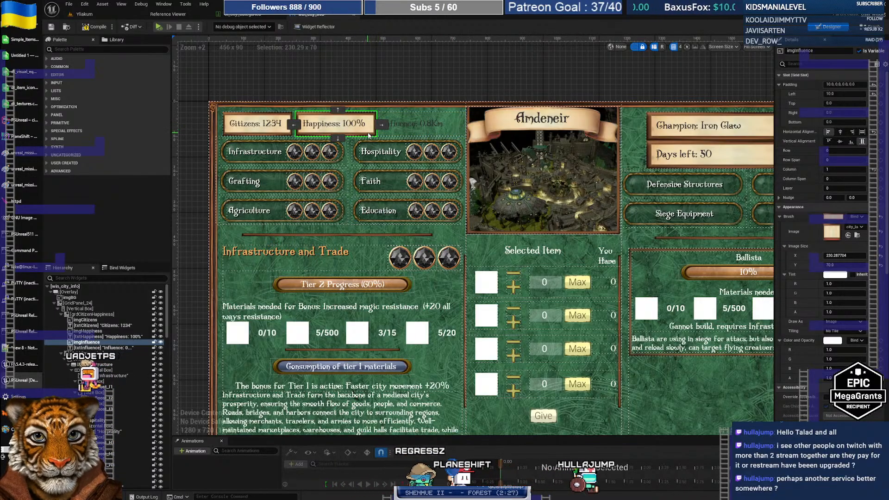
click(382, 126)
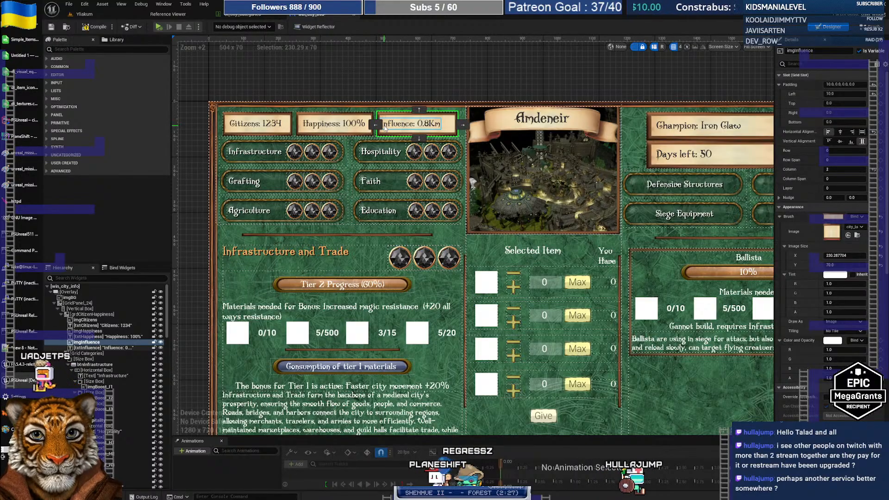
Swap the two header texts by moving txtInfluence to grid column 1 and txtHappiness to column 2
click(388, 130)
click(379, 125)
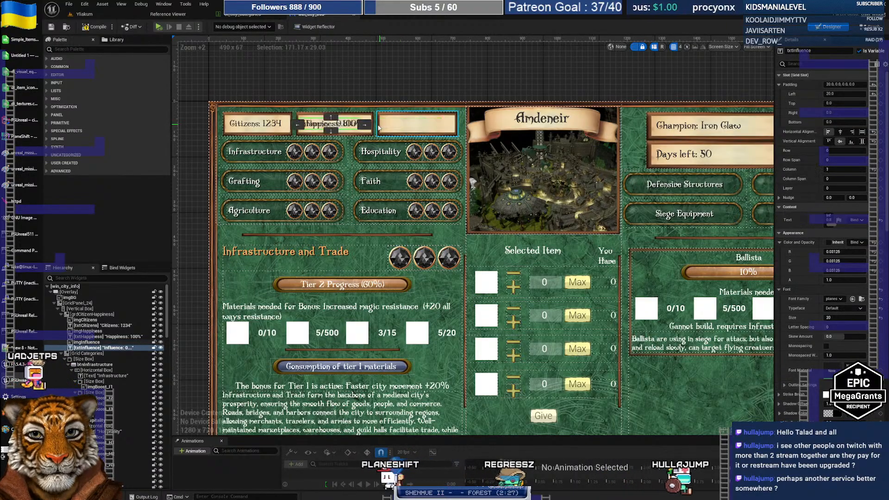
click(125, 337)
click(371, 125)
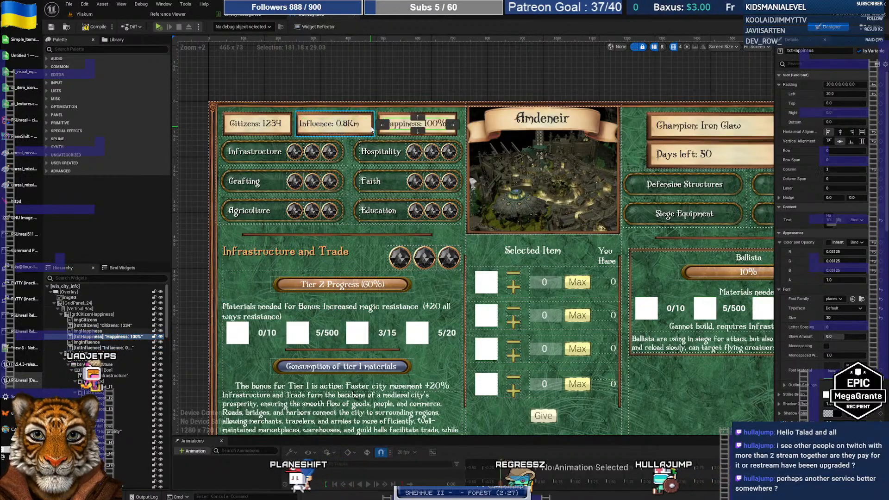
click(202, 141)
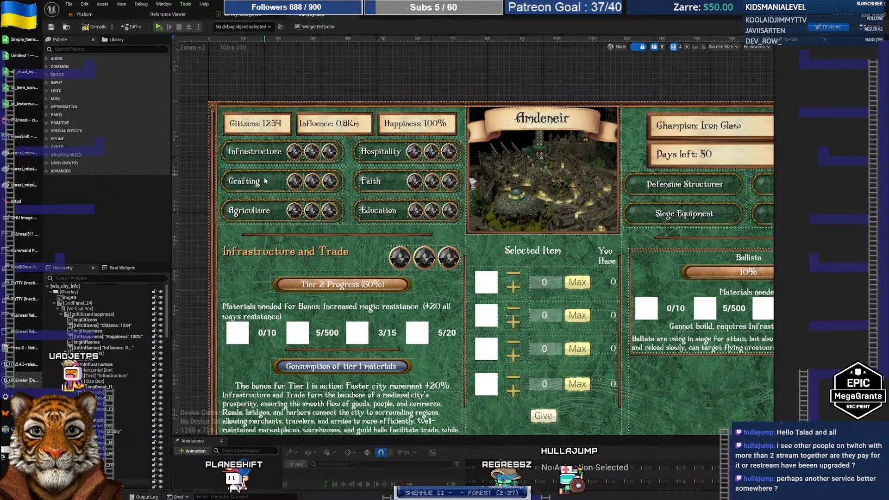
Set the left padding of the txtInfluence text to 30
click(327, 130)
click(832, 94)
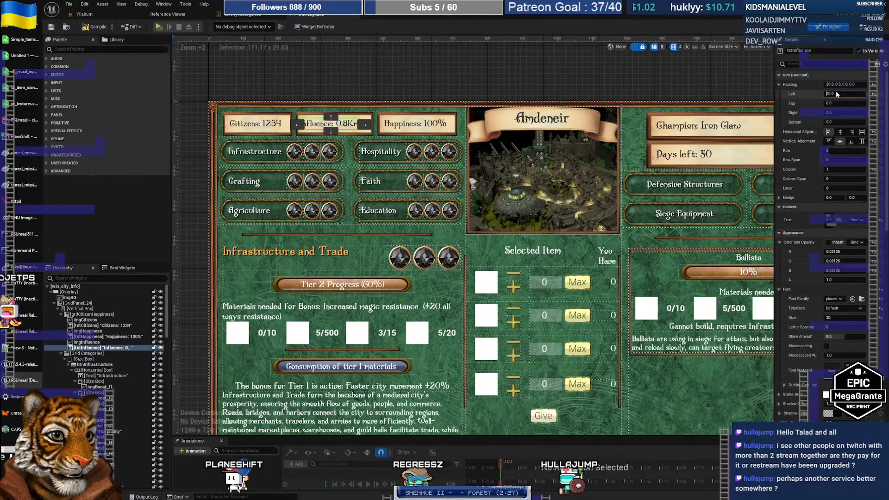
text(30)
key(Return)
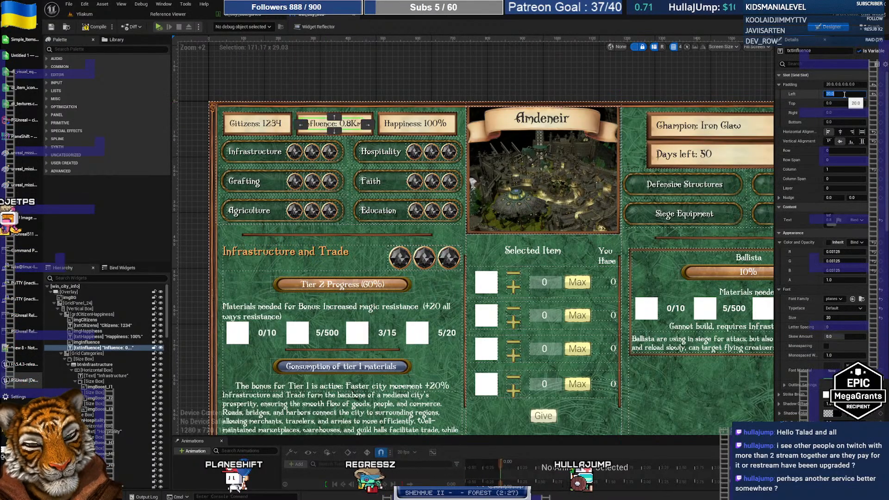
click(314, 75)
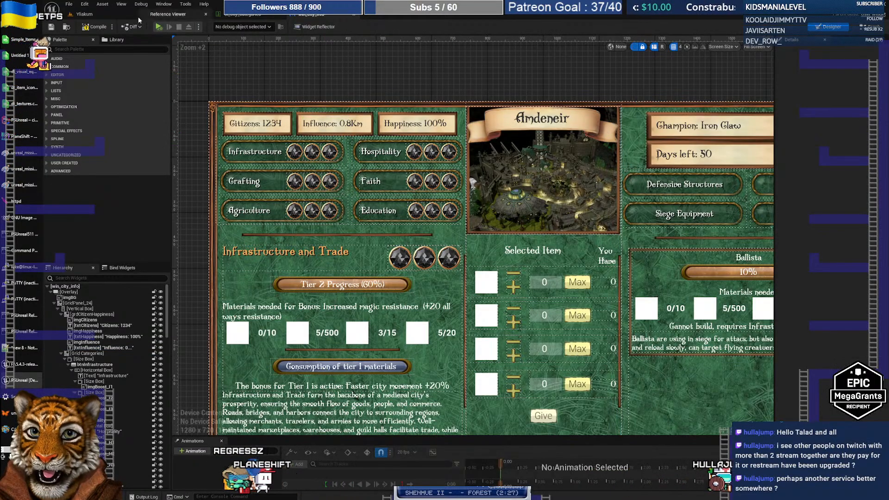
Search the project's UI assets for "npc" and open the win_NPCChatBubbles widget
click(84, 14)
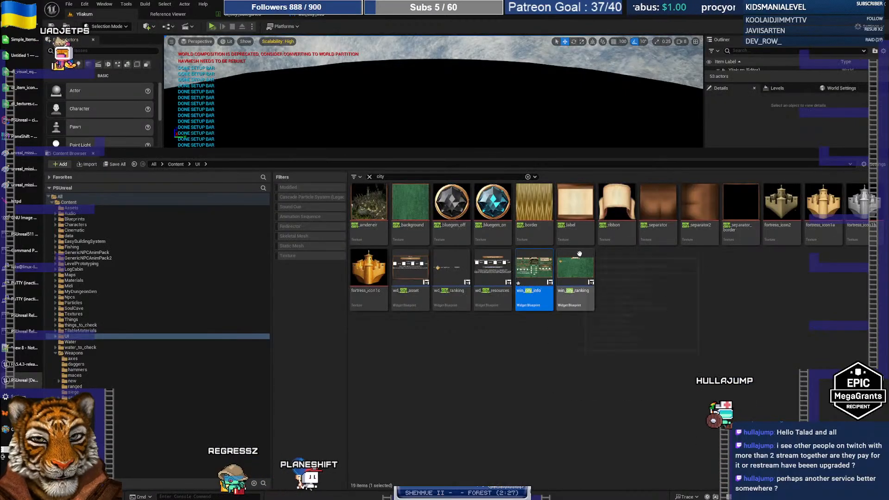
click(672, 291)
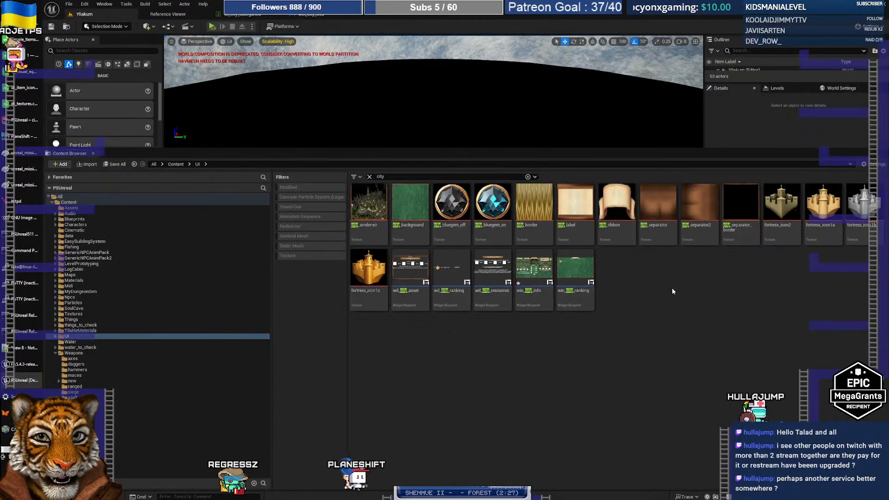
mouse_move(478, 226)
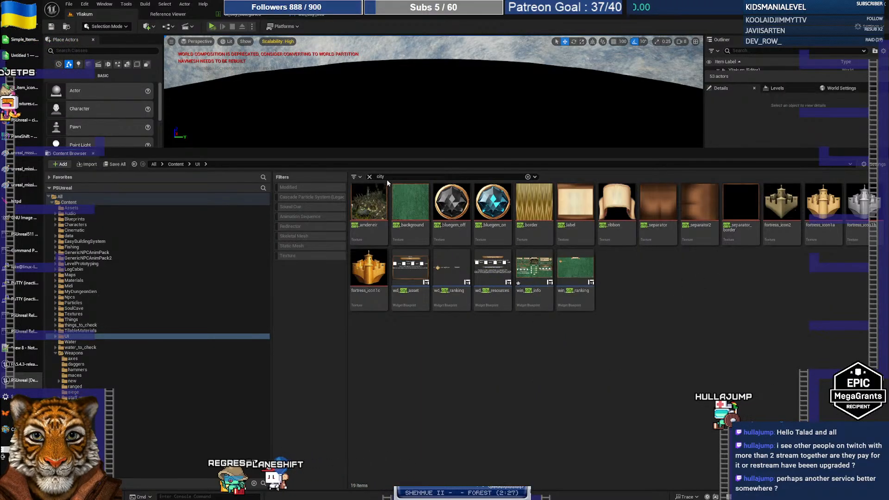
text(npc)
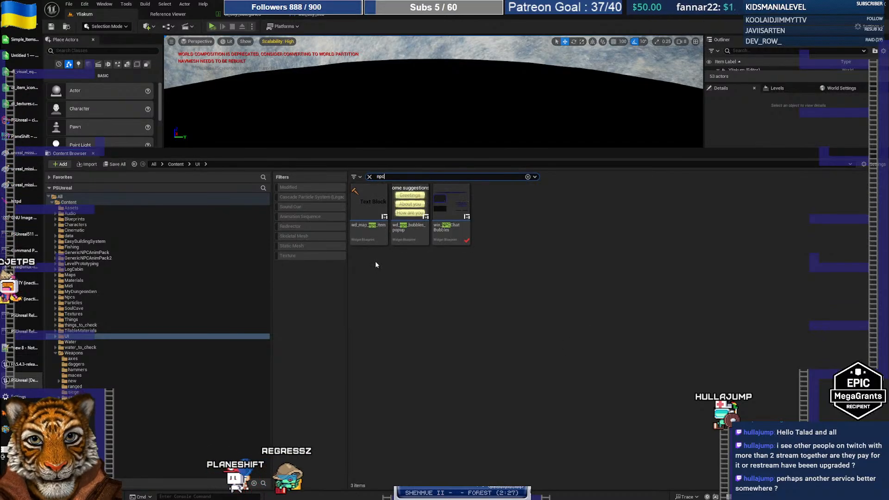
double_click(444, 243)
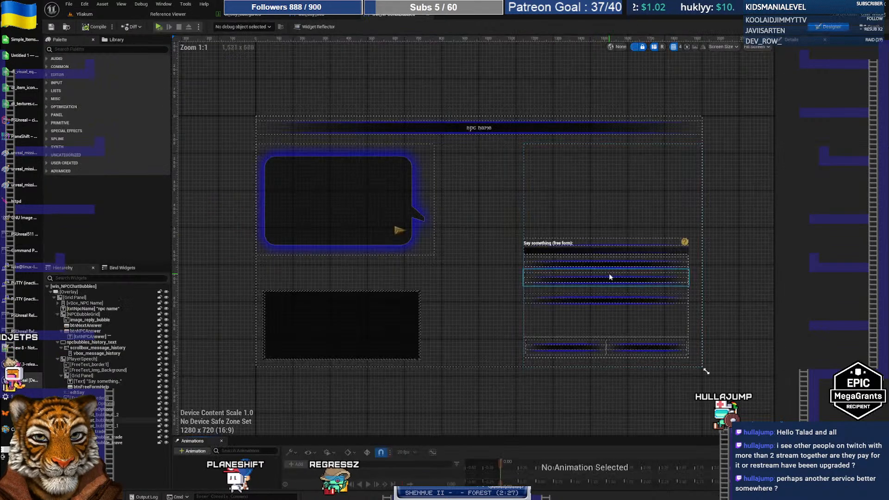
Copy the btnFreeFormHelp button from win_NPCChatBubbles and paste it into the grdCitizenHappiness grid of win_city_info
click(682, 243)
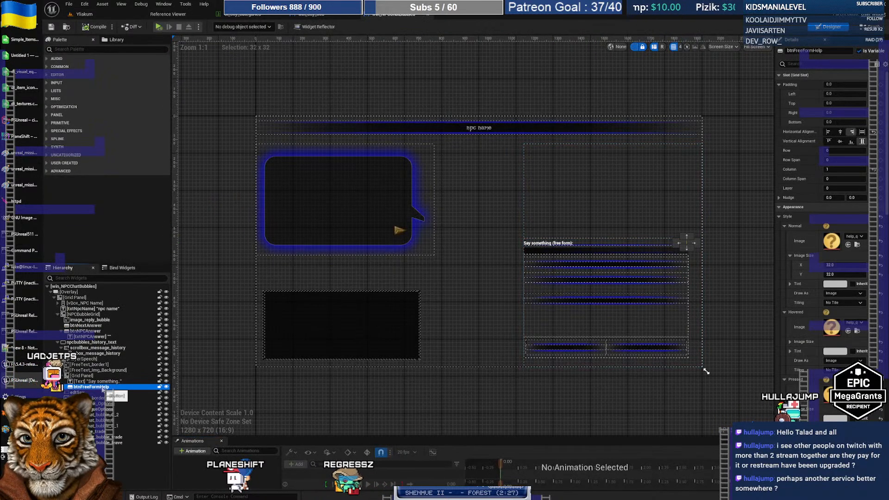
click(314, 14)
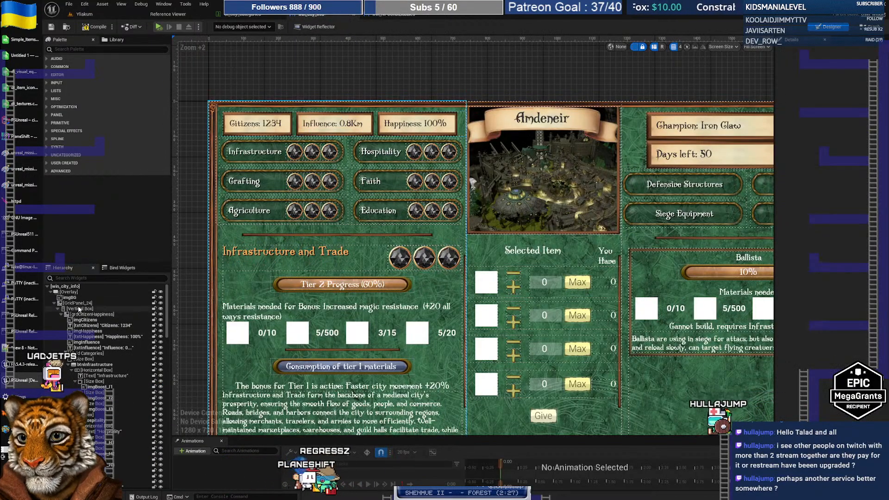
click(84, 315)
key(ctrl+v)
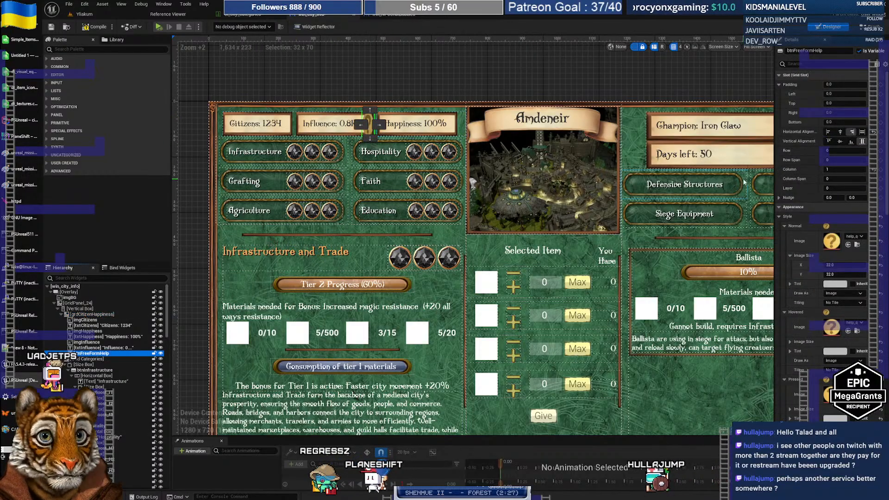
Align the pasted btnFreeFormHelp button to the left horizontally and to the top vertically in its grid cell
click(828, 131)
click(829, 141)
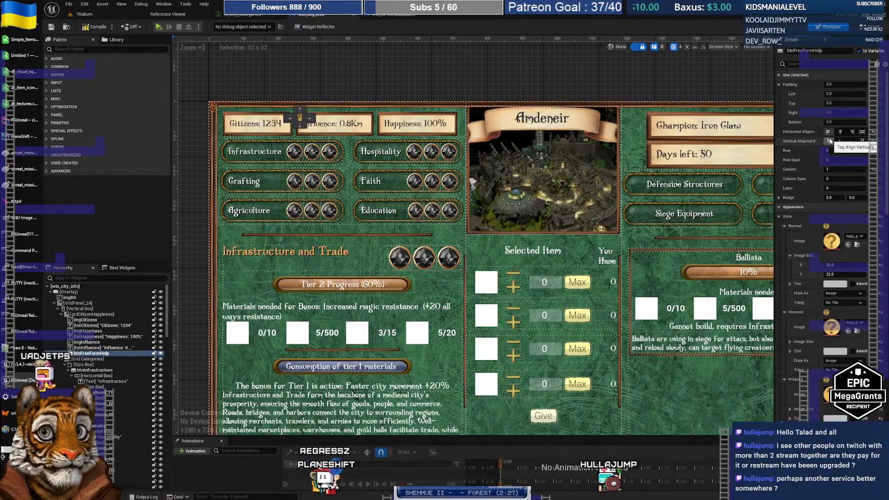
click(359, 74)
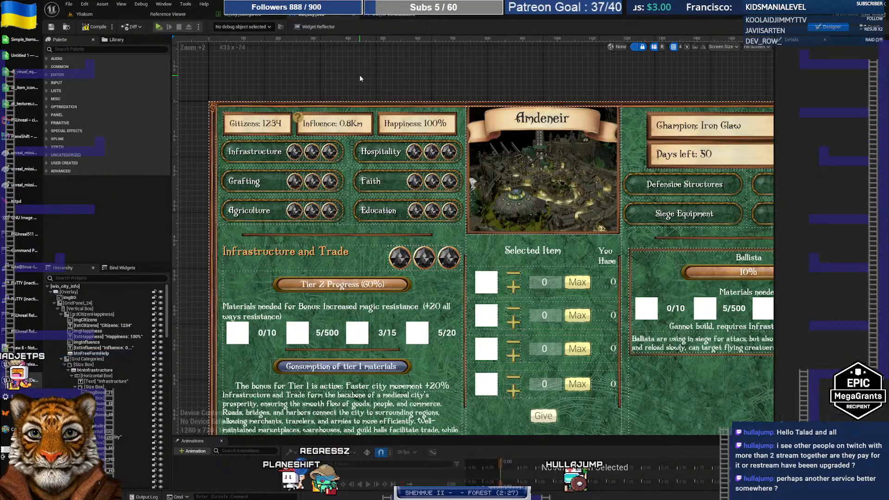
click(301, 121)
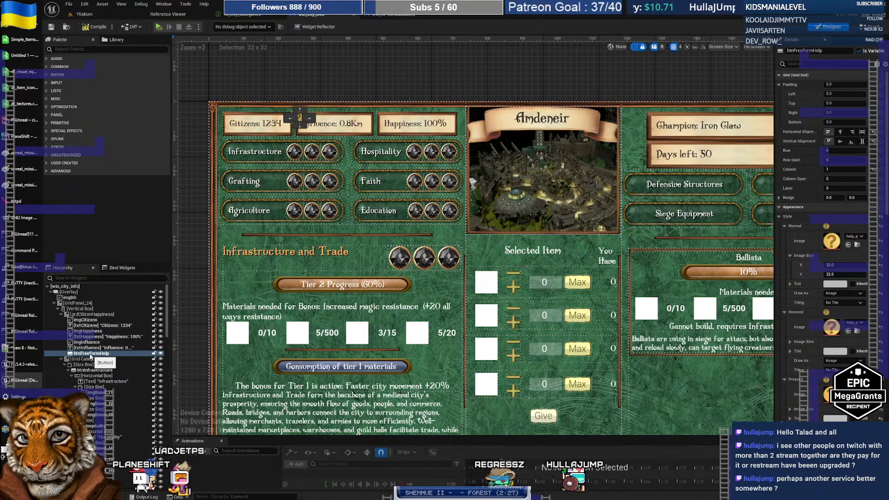
click(227, 80)
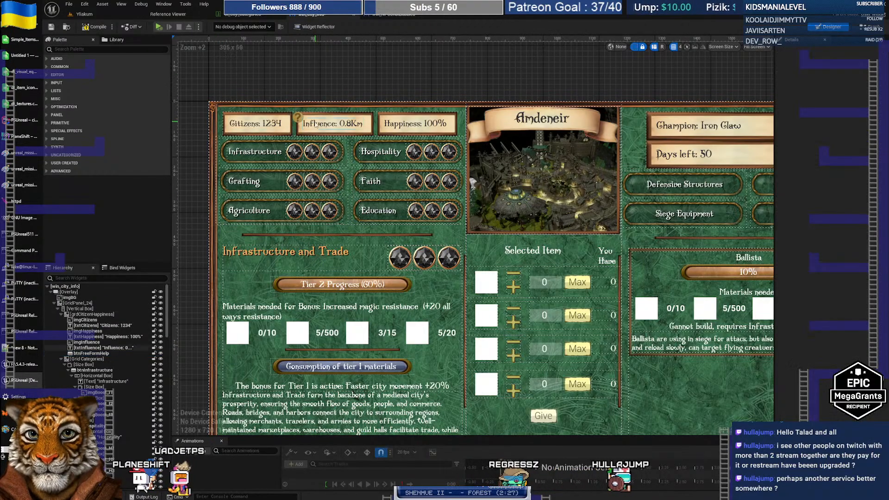
scroll(287, 129, up, 4)
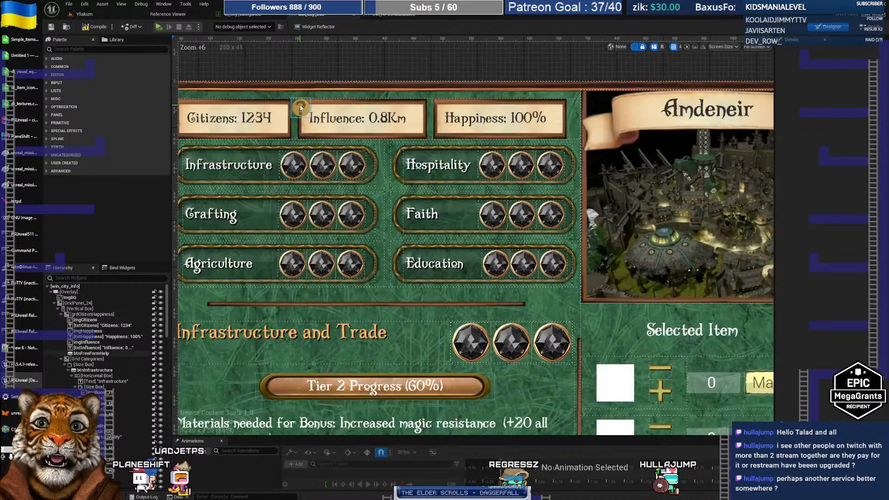
scroll(287, 122, down, 5)
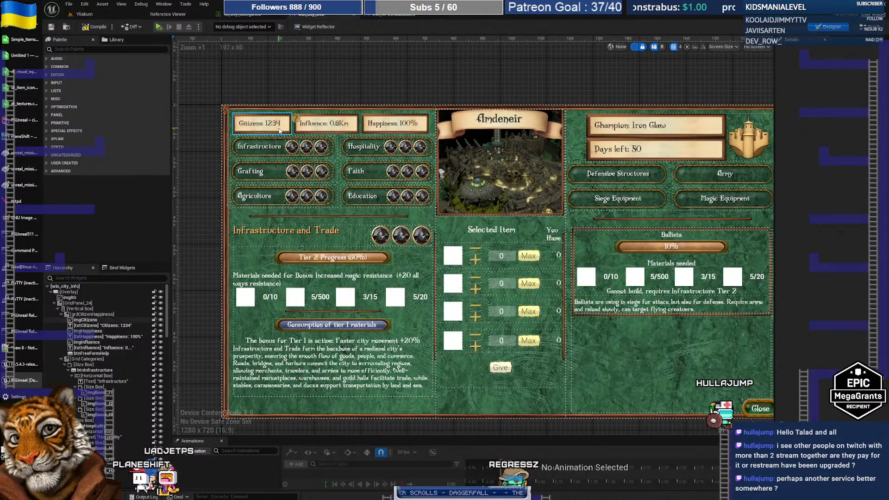
click(296, 119)
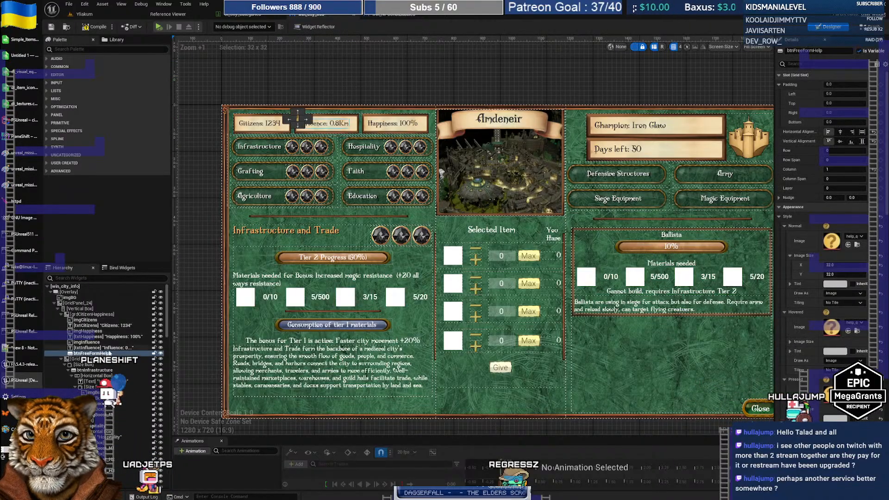
click(308, 94)
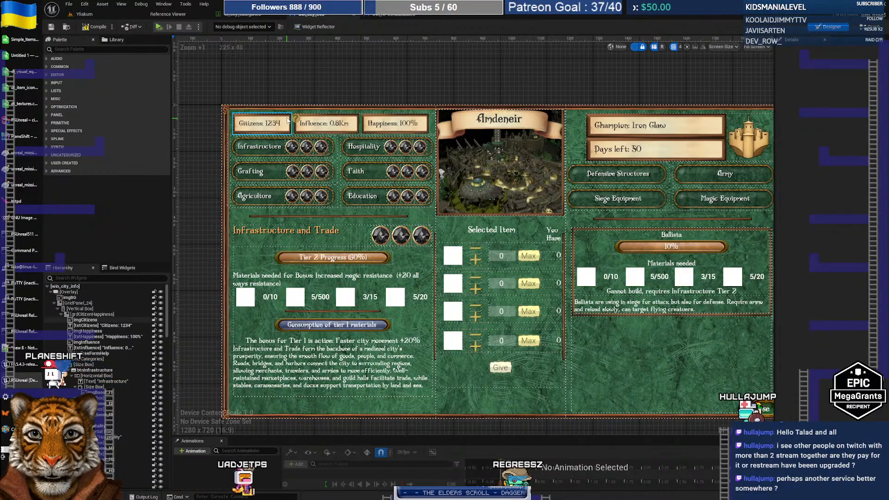
Move the btnFreeFormHelp button to grid column 0 and right-align it horizontally on the Citizens label
click(296, 120)
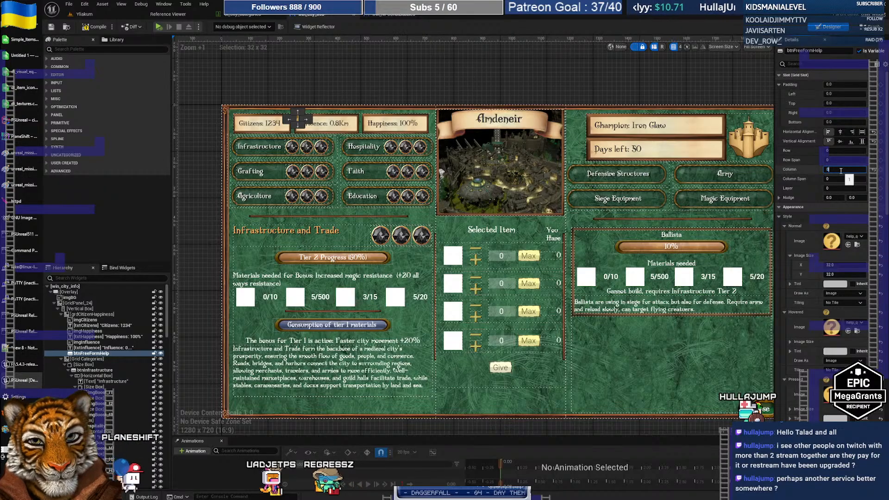
click(853, 132)
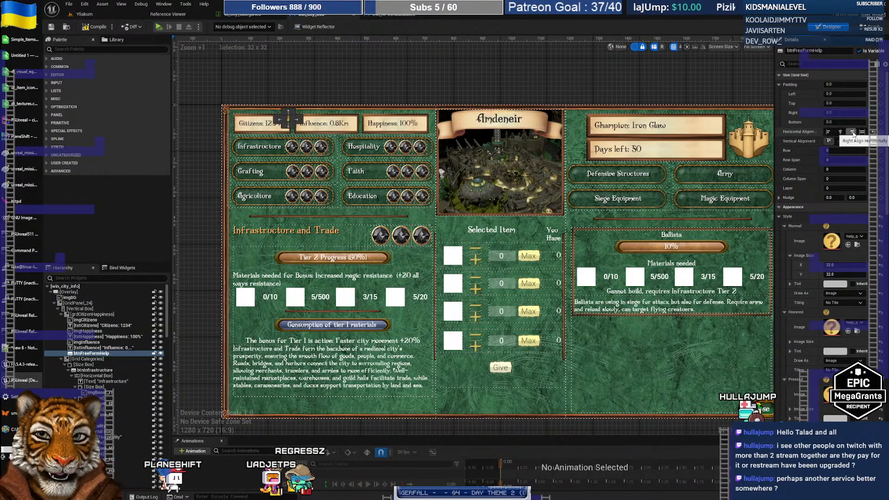
click(366, 112)
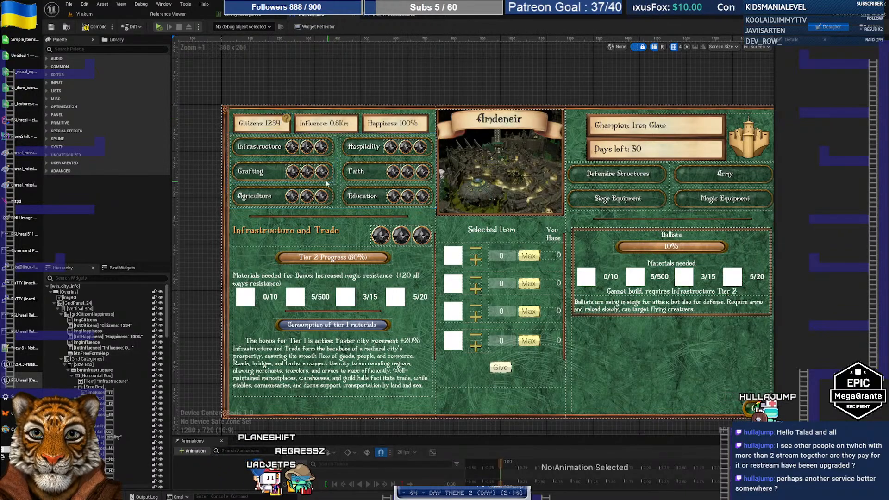
scroll(321, 162, down, 4)
scroll(320, 180, up, 5)
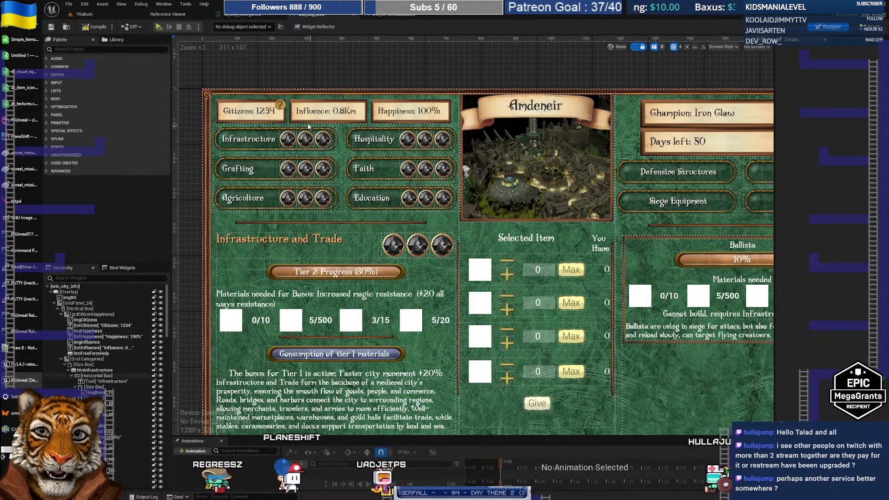
Move the btnFreeFormHelp button to grid column 2 so it sits on the Happiness label
click(281, 106)
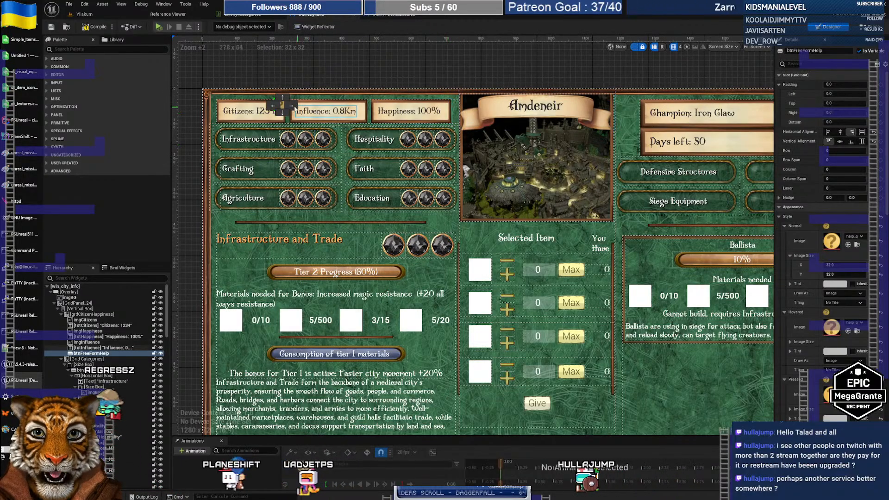
click(291, 106)
drag(375, 106, 443, 117)
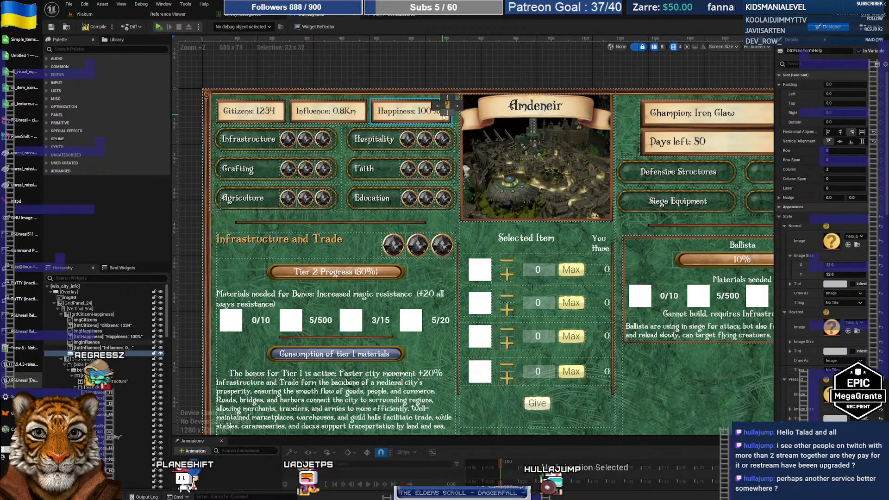
click(447, 88)
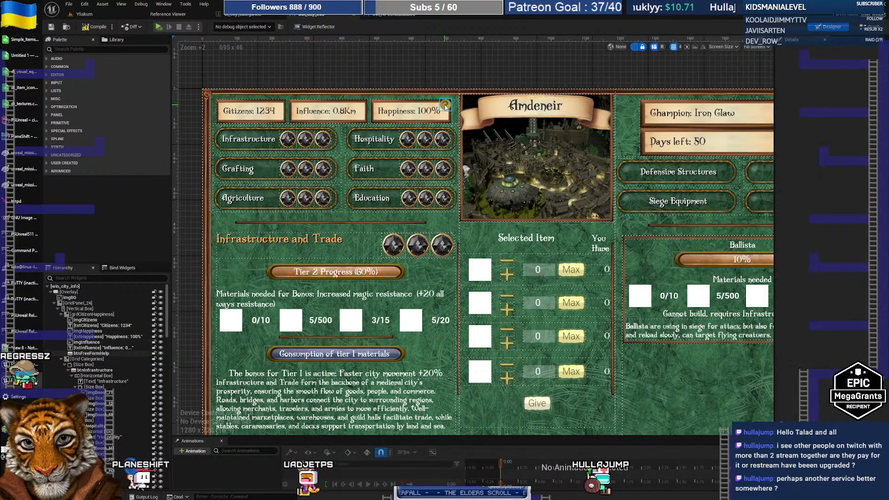
Examine how the help button sits on the Happiness label relative to the city image, the Champion area and the header grid
click(445, 106)
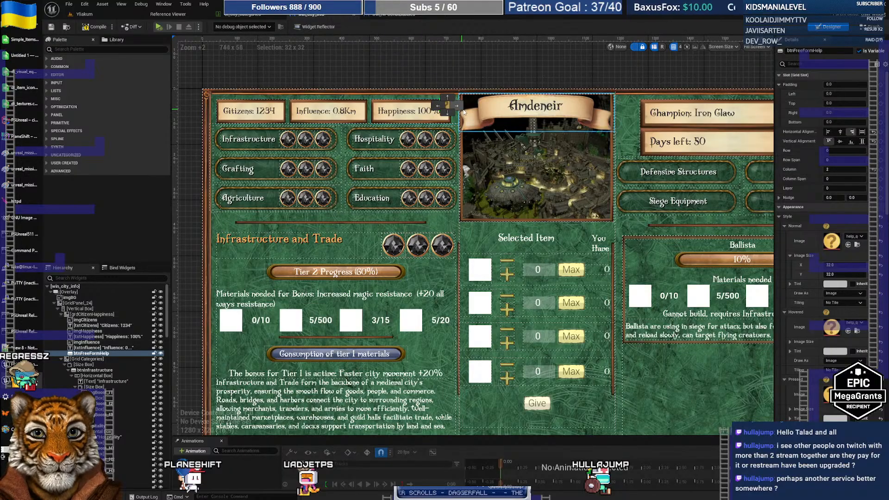
right_drag(529, 180, 399, 202)
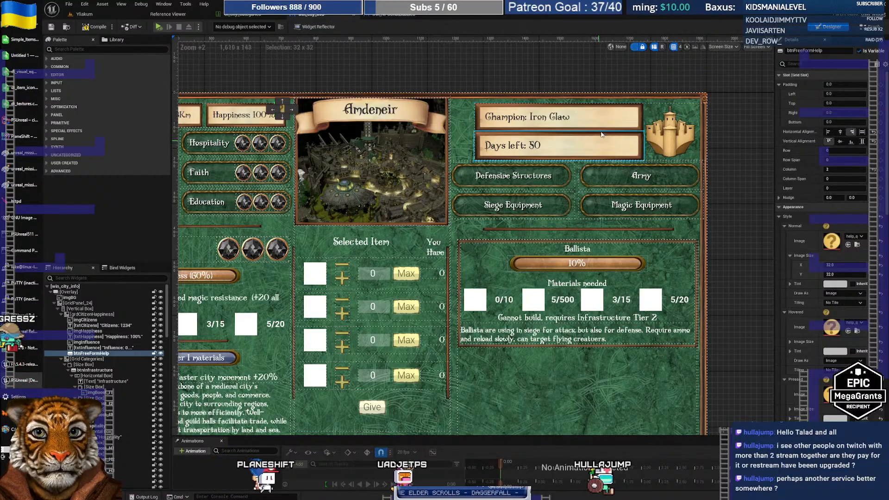
right_drag(427, 172, 490, 167)
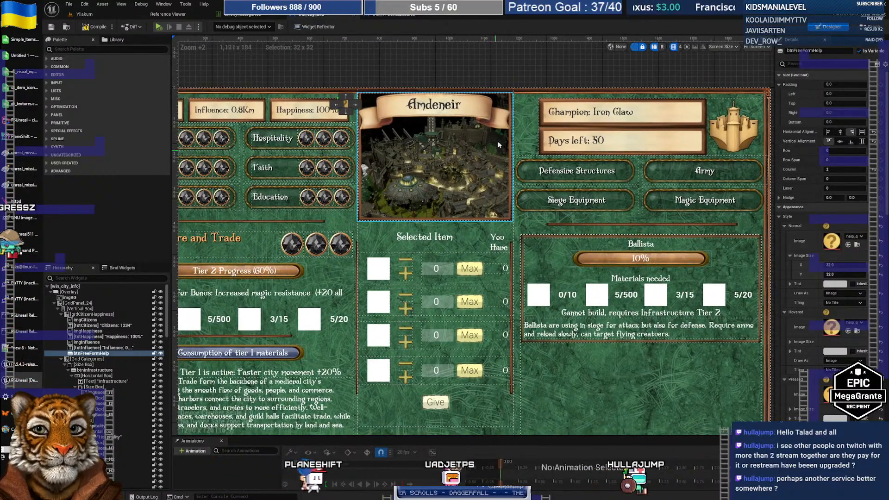
click(427, 112)
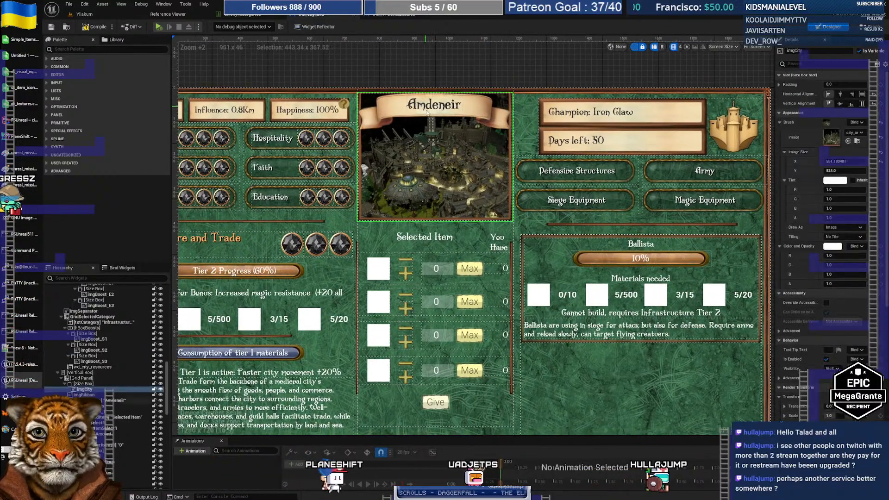
click(343, 104)
right_drag(389, 70, 440, 70)
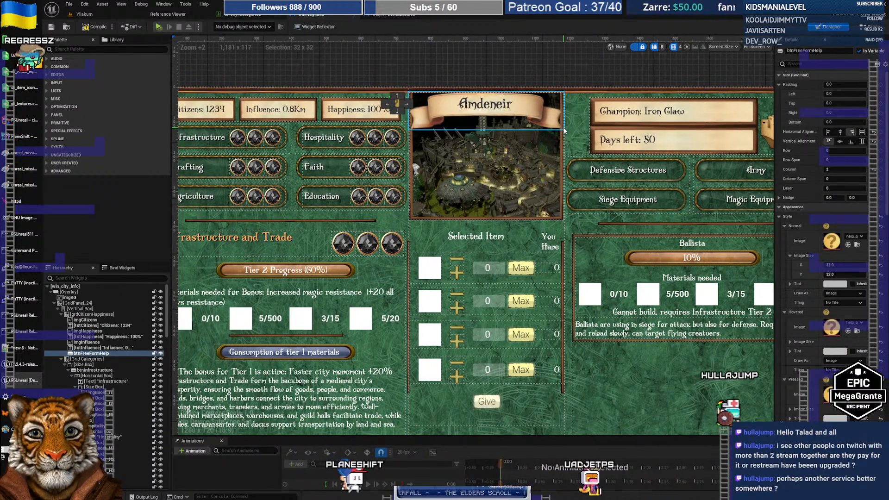
right_drag(377, 61, 416, 61)
click(416, 60)
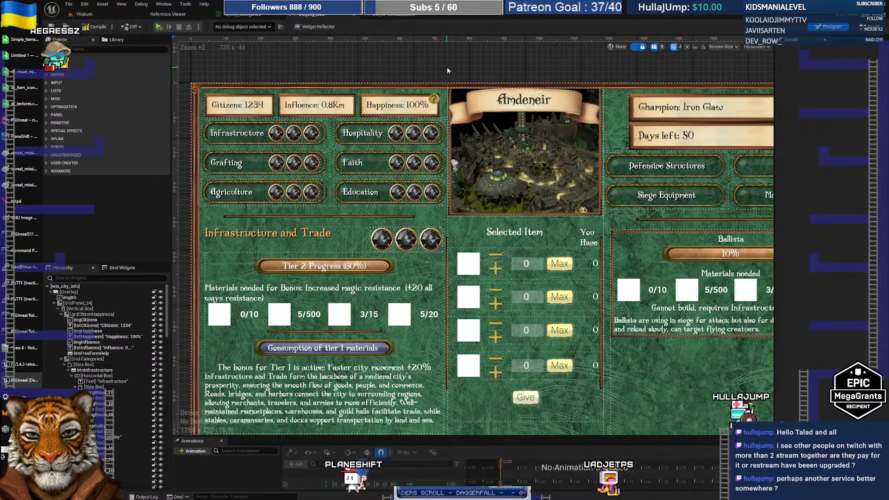
click(434, 101)
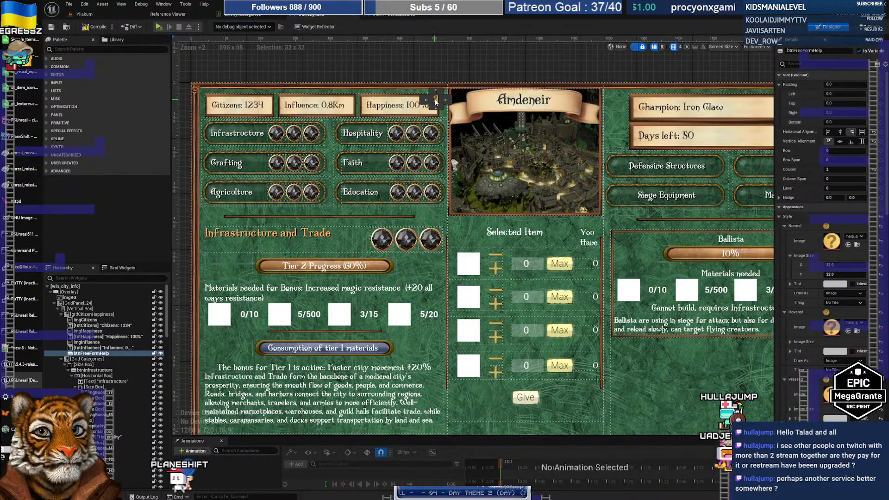
click(443, 117)
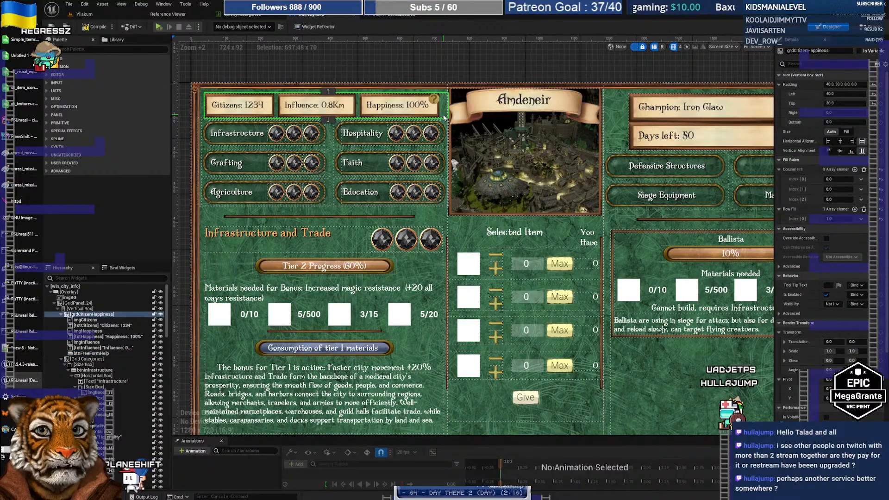
click(437, 102)
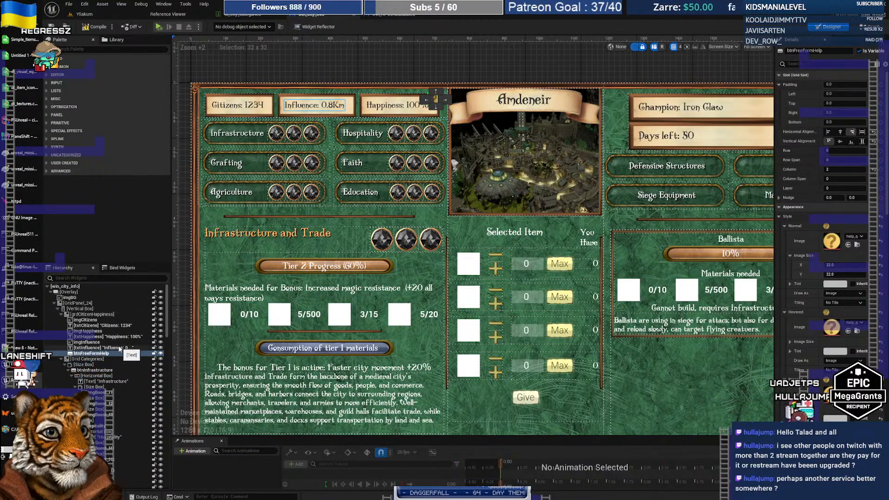
Move imgInfluence to grid column 1 and imgHappiness to column 2, and order the Influence widgets before the Happiness widgets in the hierarchy
click(98, 348)
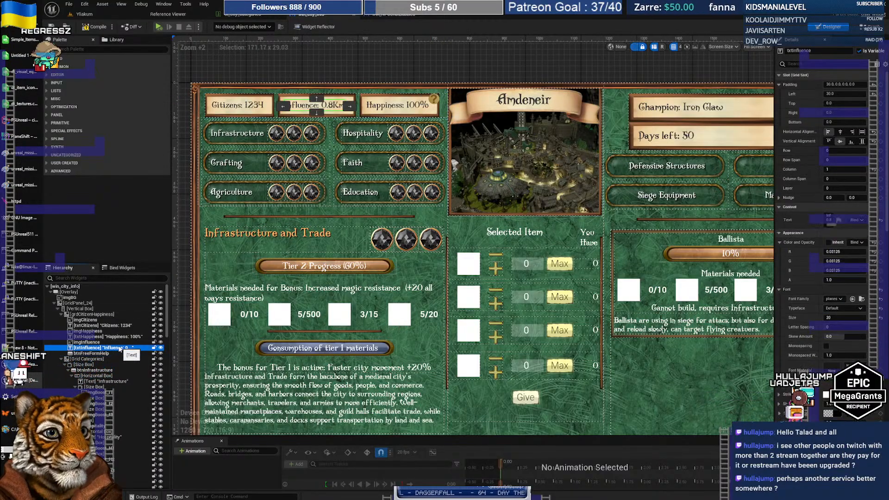
click(397, 108)
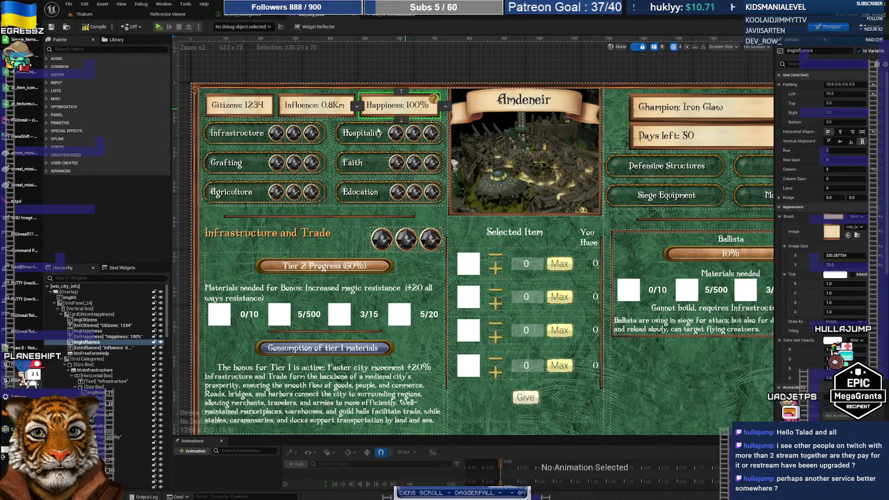
click(115, 348)
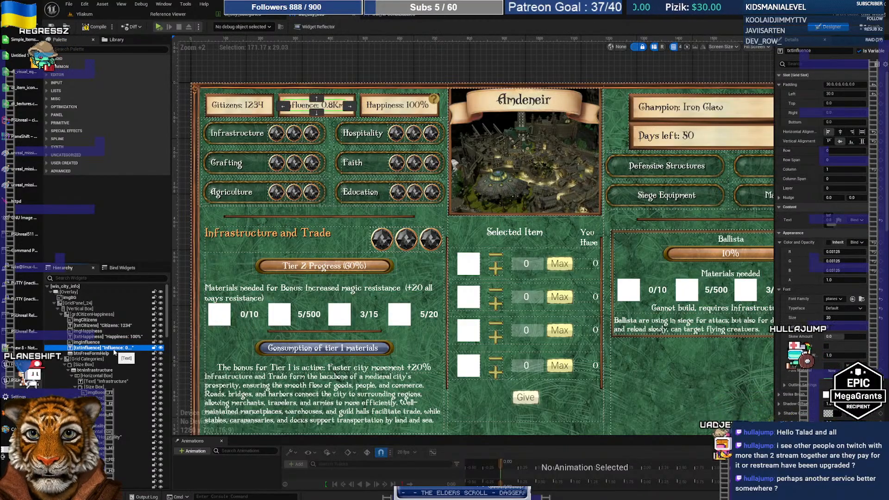
click(90, 342)
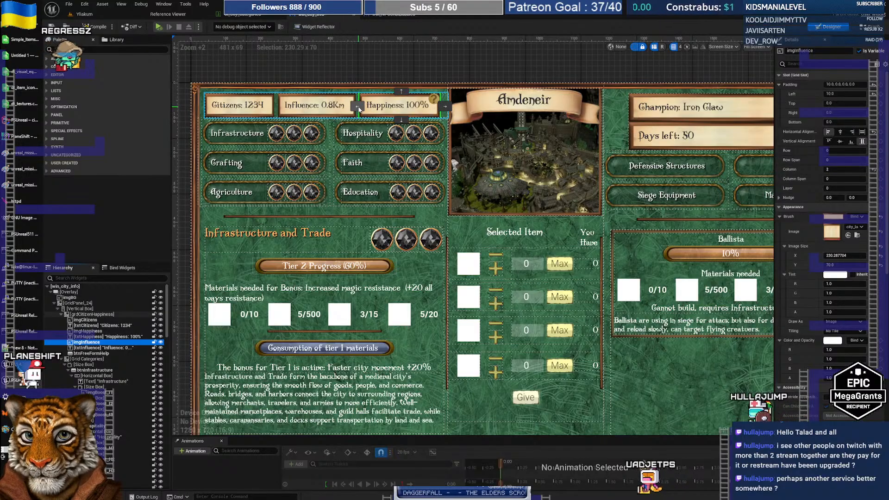
click(358, 107)
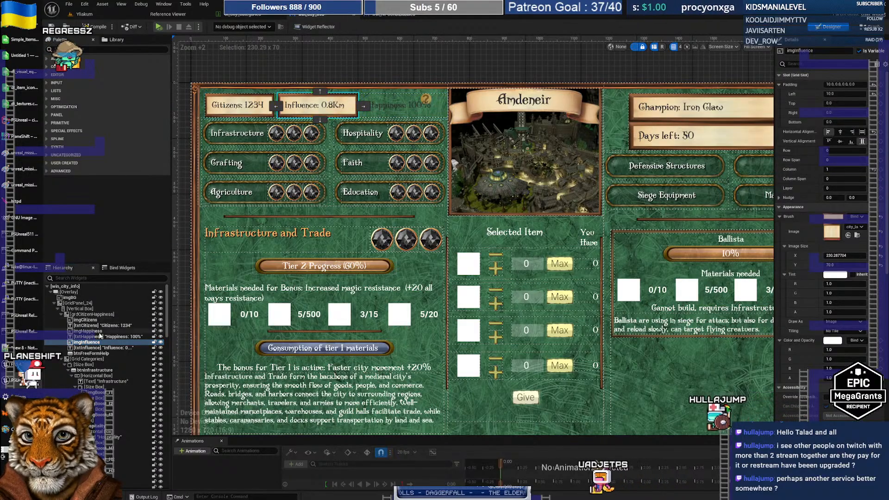
click(369, 109)
click(367, 108)
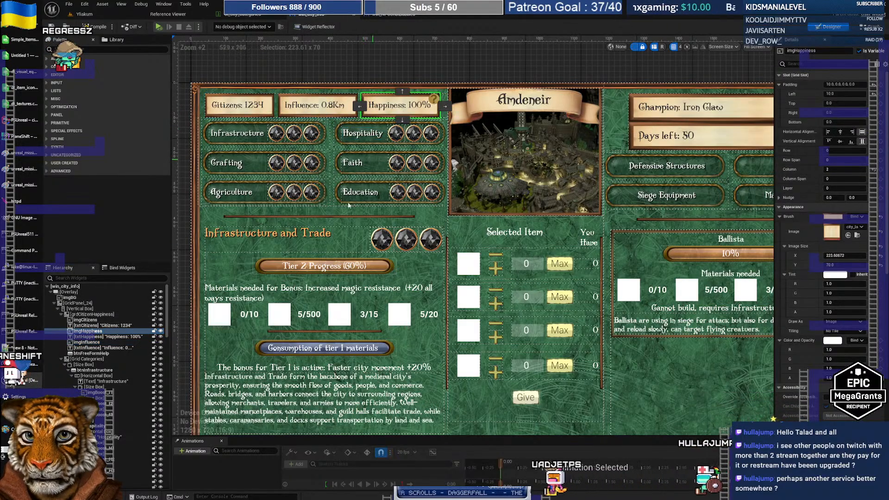
drag(105, 341, 96, 335)
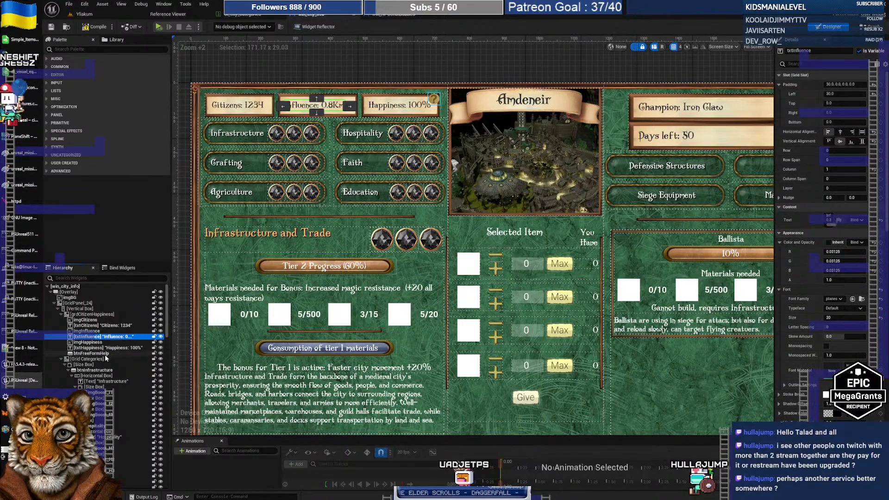
click(102, 353)
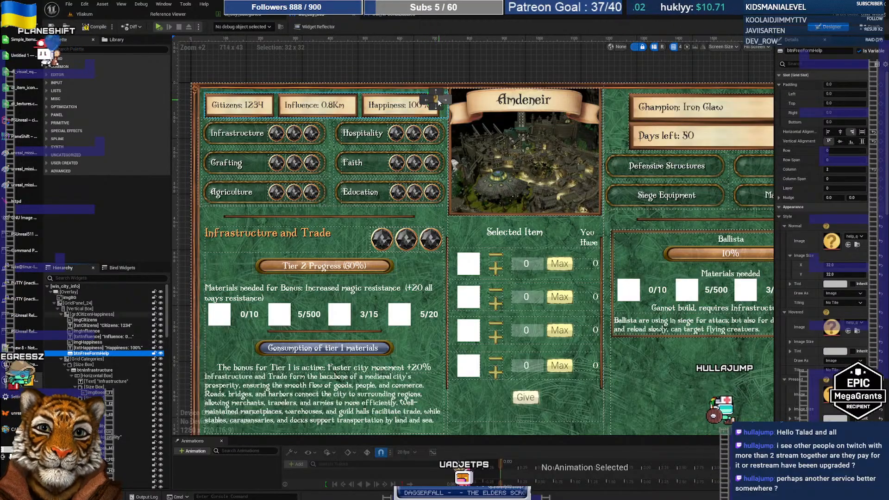
scroll(426, 104, up, 4)
scroll(426, 104, up, 3)
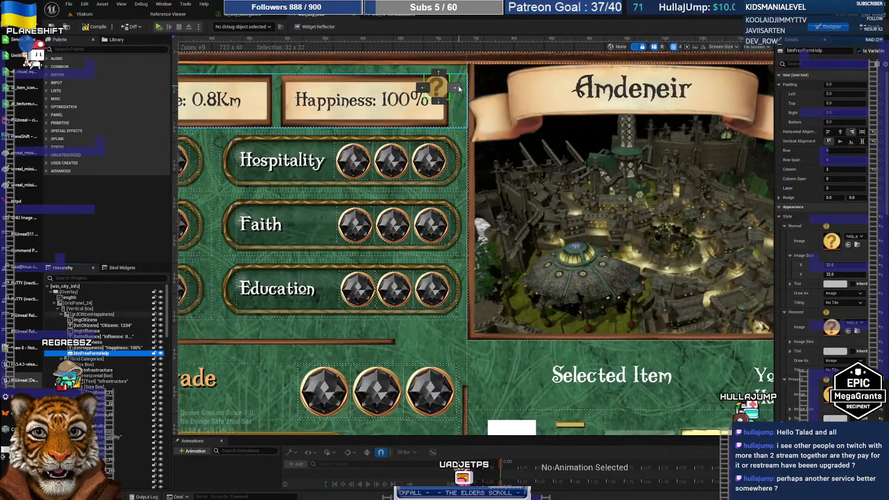
scroll(440, 95, down, 3)
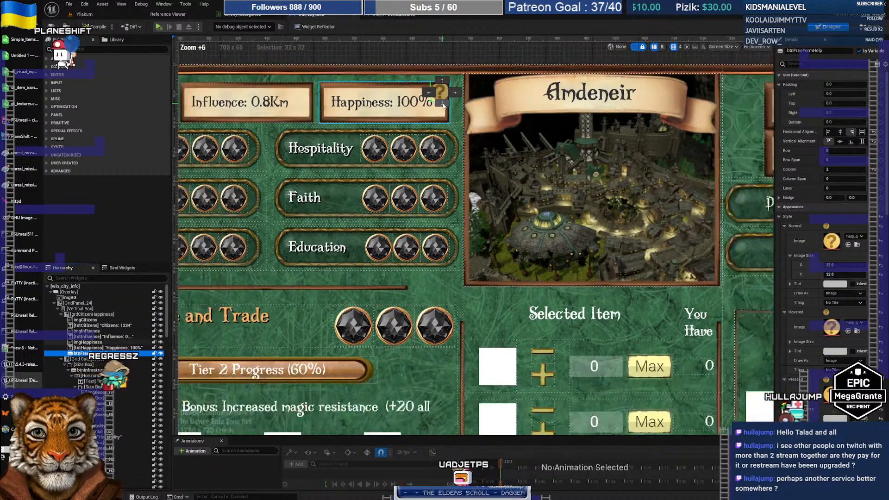
scroll(443, 105, down, 4)
Try right-aligning the grdCitizenHappiness grid horizontally, and restore its horizontal fill alignment
click(452, 116)
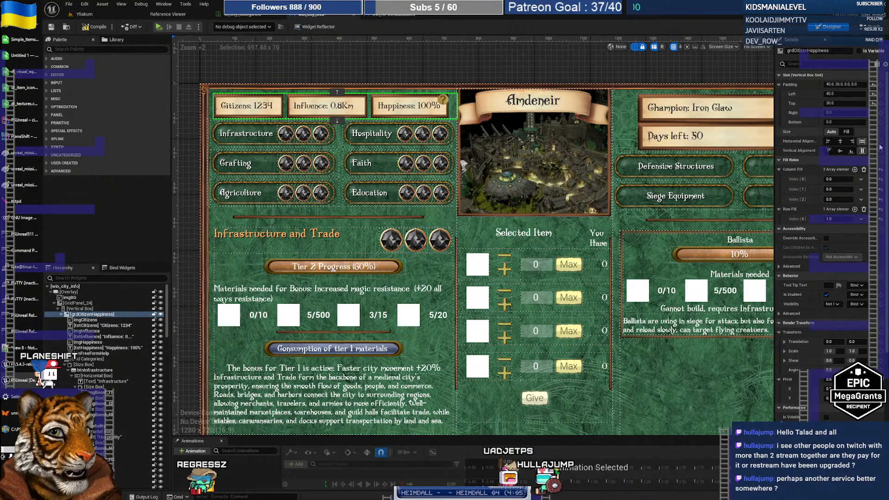
click(851, 142)
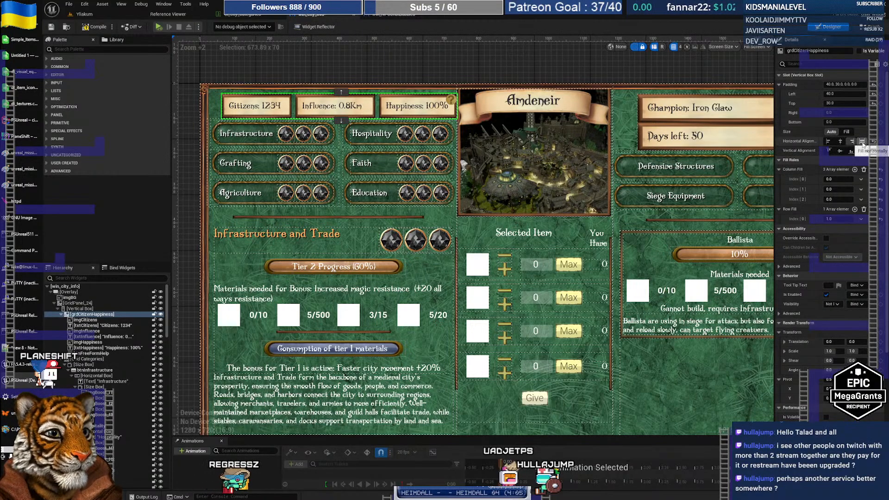
click(862, 141)
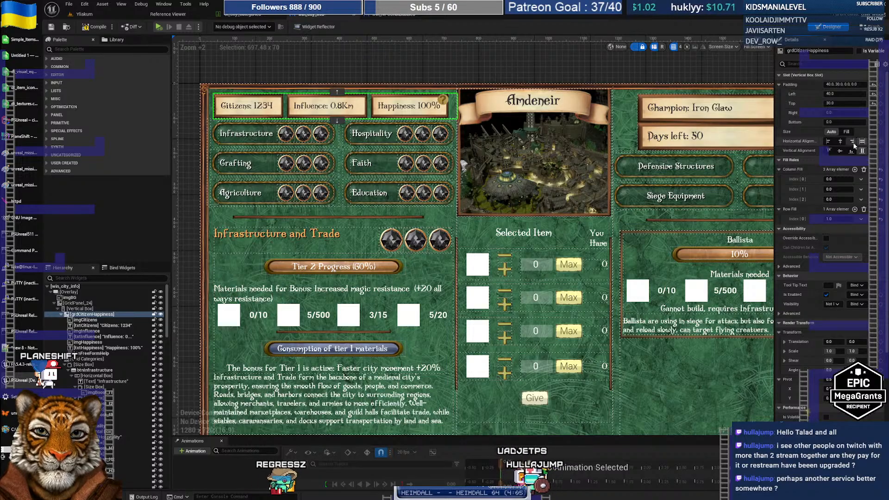
click(851, 142)
click(862, 141)
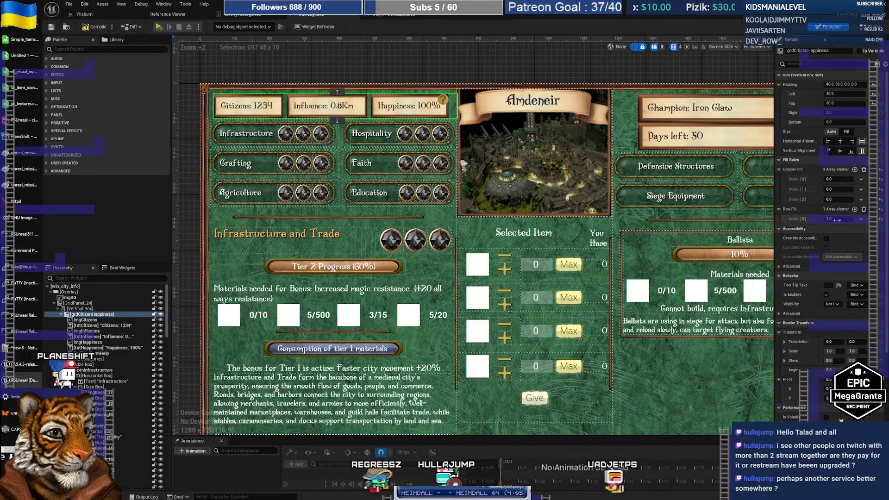
scroll(803, 243, down, 5)
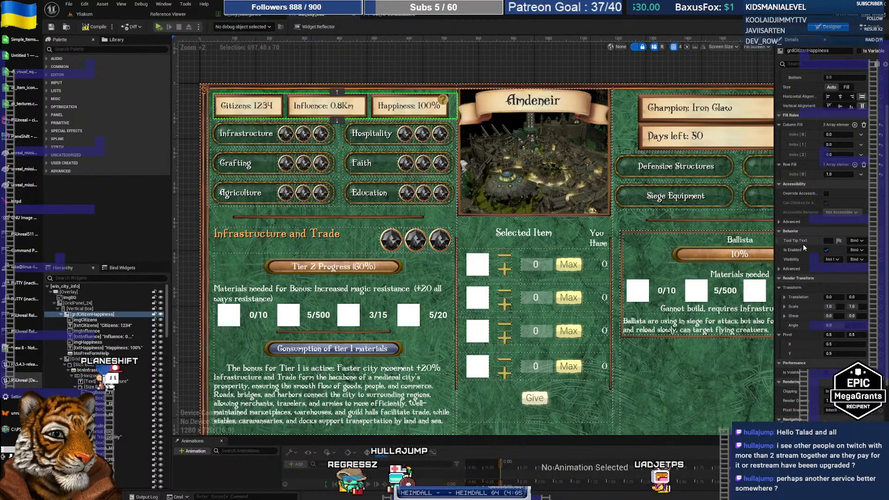
scroll(803, 244, up, 5)
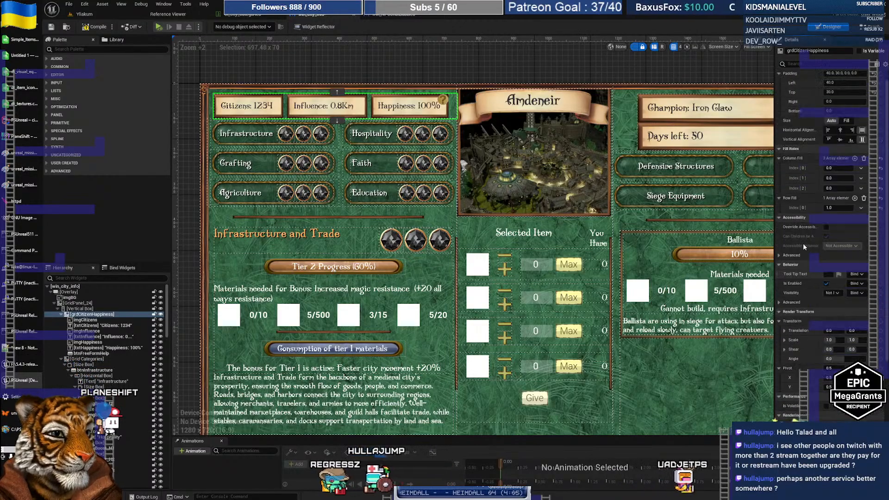
Try placing the btnFreeFormHelp button in grid column 3, beside the Happiness label
click(443, 101)
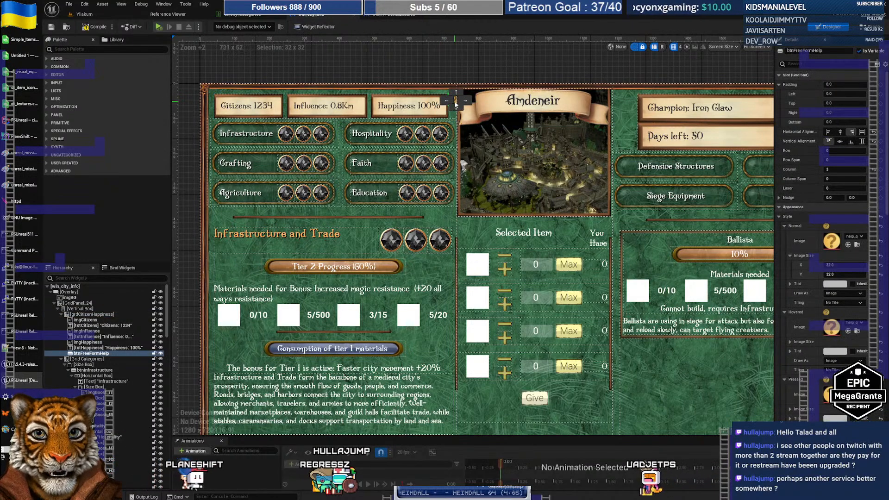
click(465, 70)
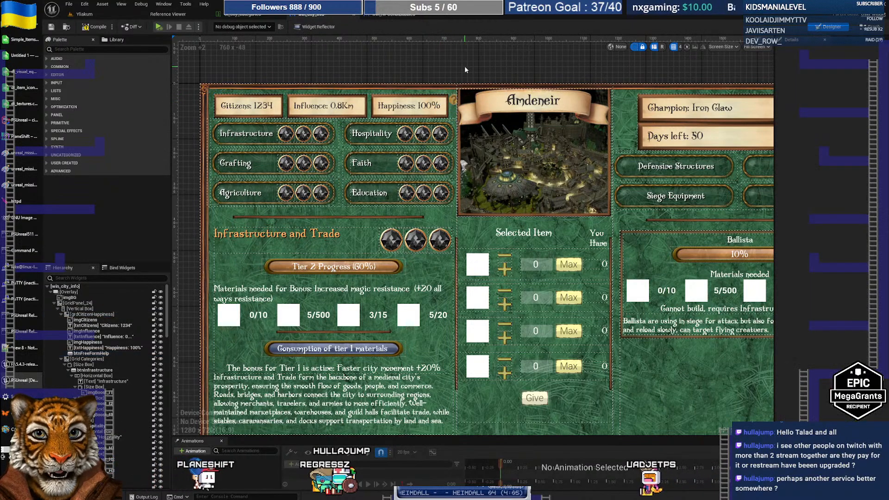
click(455, 102)
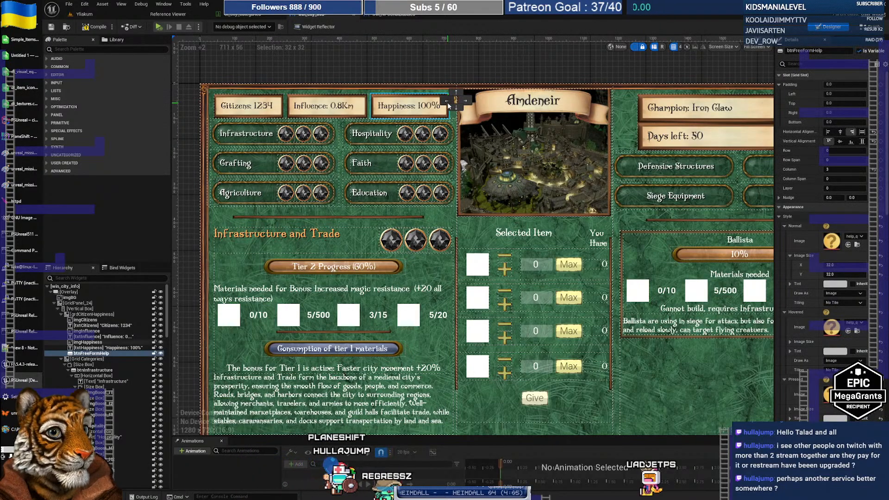
Set the column fill of all three columns in the grdCitizenHappiness grid to 0.33
click(452, 114)
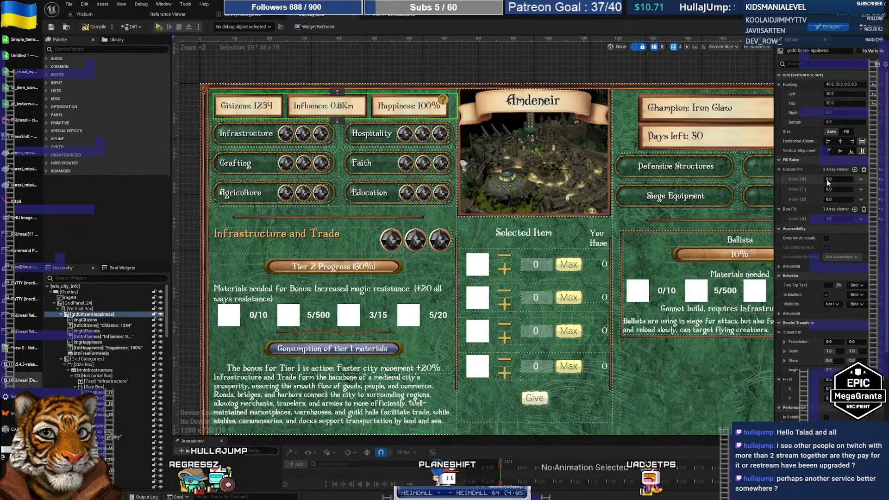
click(843, 180)
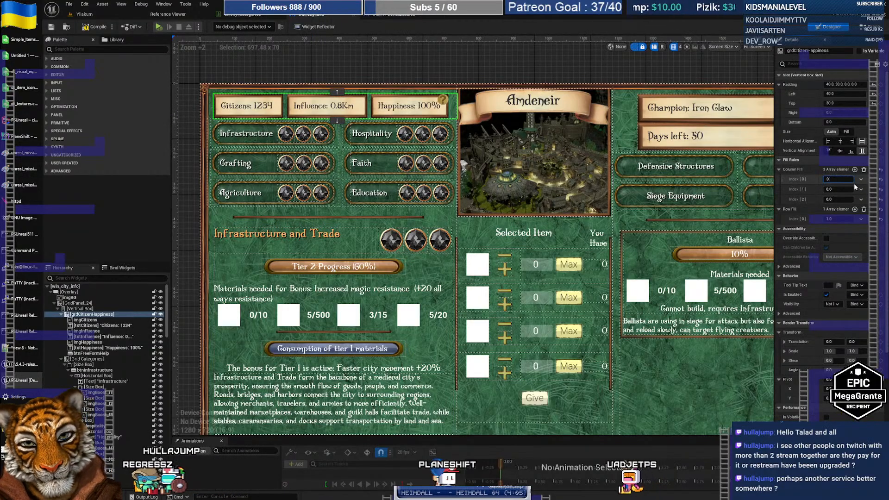
key(Return)
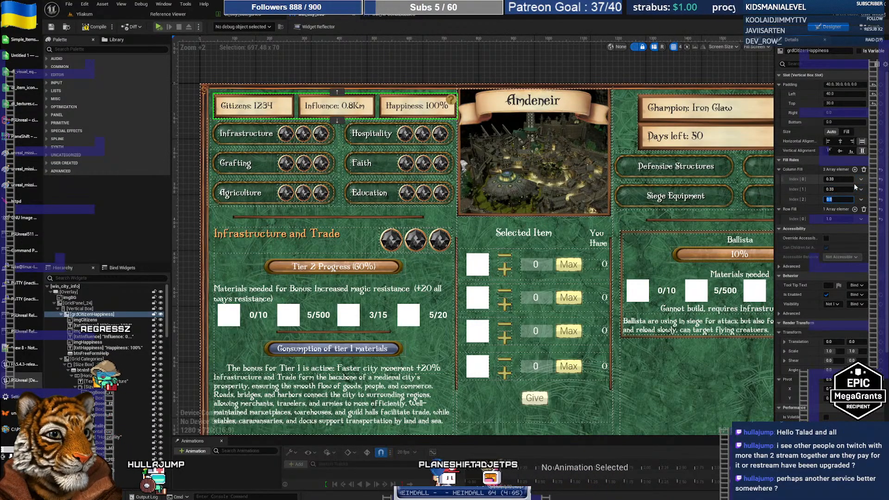
key(Tab)
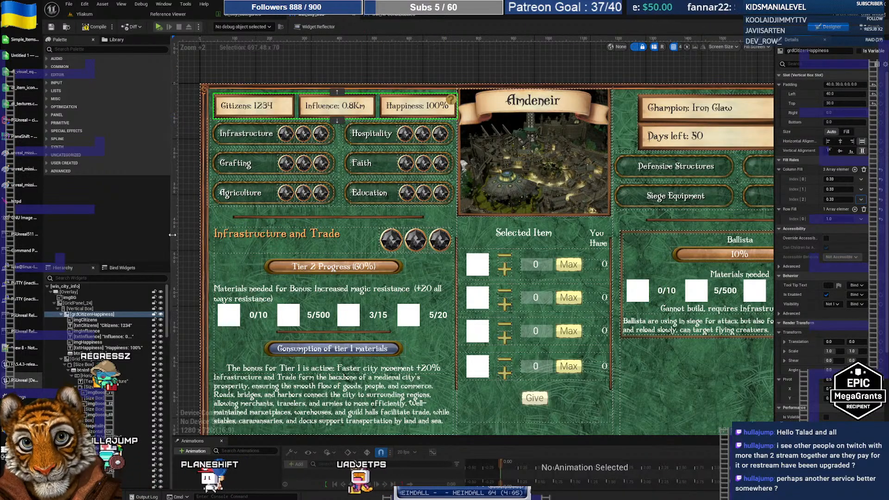
Left-align the grdCitizenHappiness grid horizontally, comparing it with the fill alignment
click(815, 143)
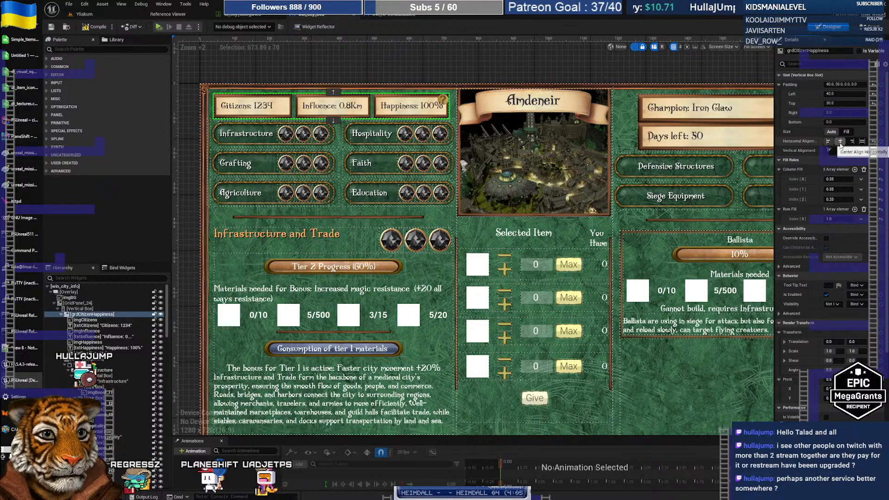
click(861, 141)
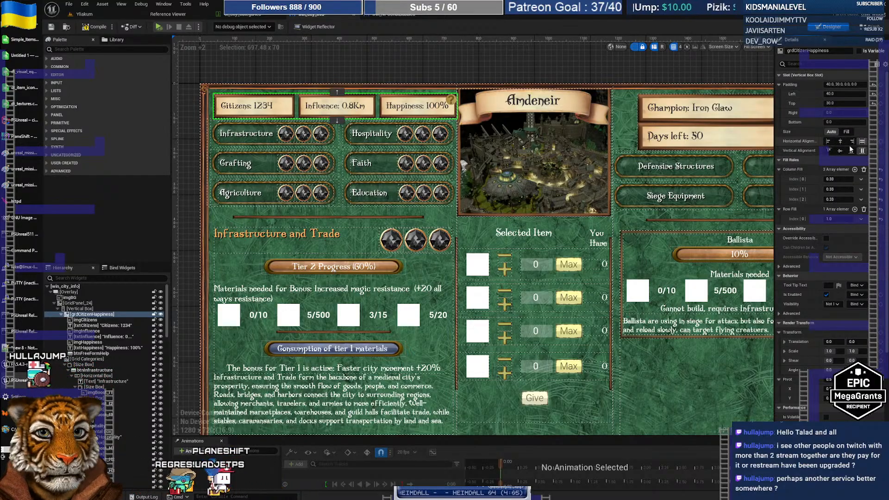
click(824, 142)
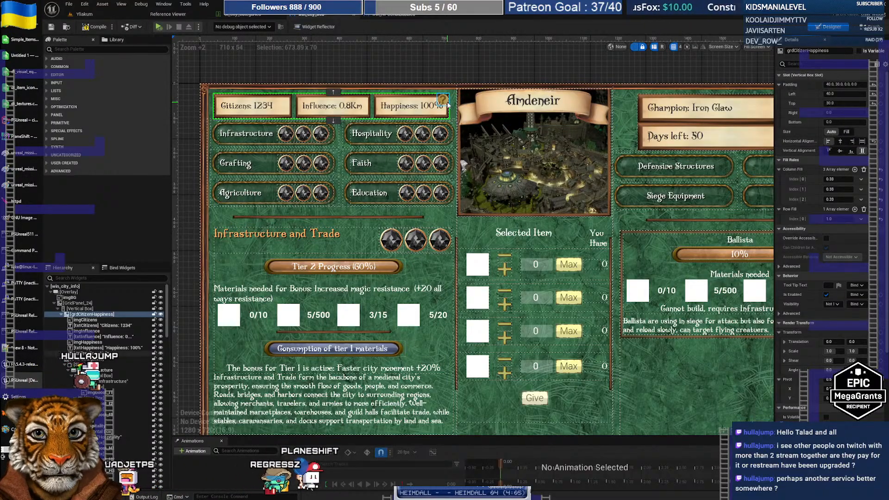
Try a right padding of -30 on the btnFreeFormHelp button beside the Happiness label, and settle on -20
click(443, 100)
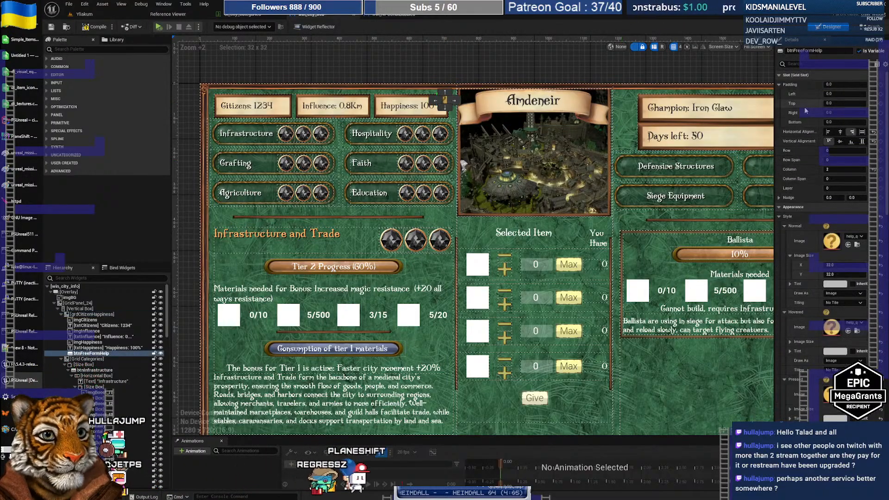
text(-30)
key(Return)
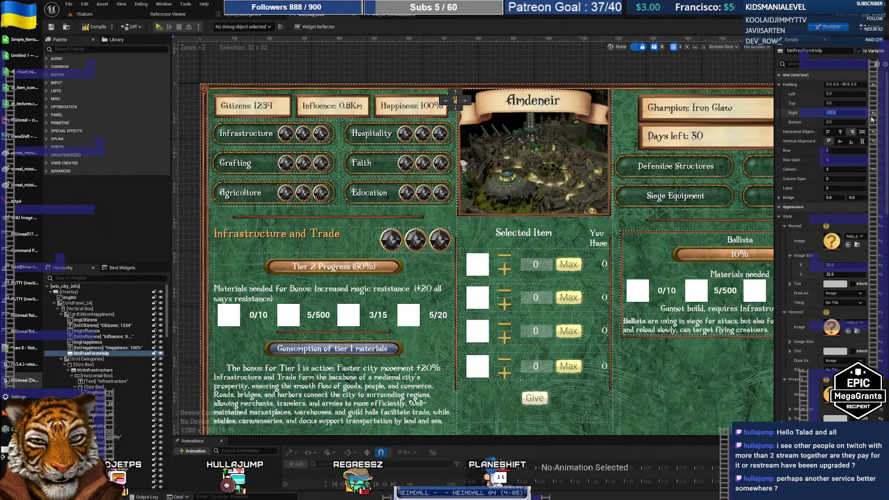
click(575, 78)
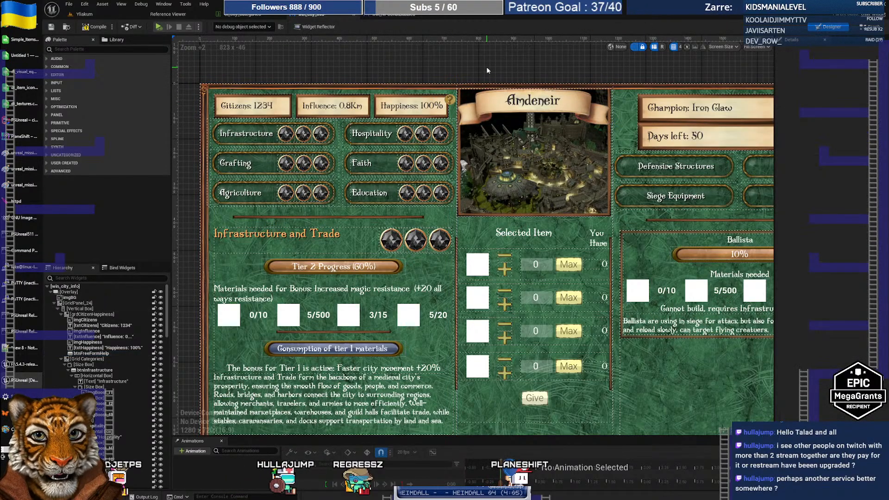
scroll(468, 168, down, 3)
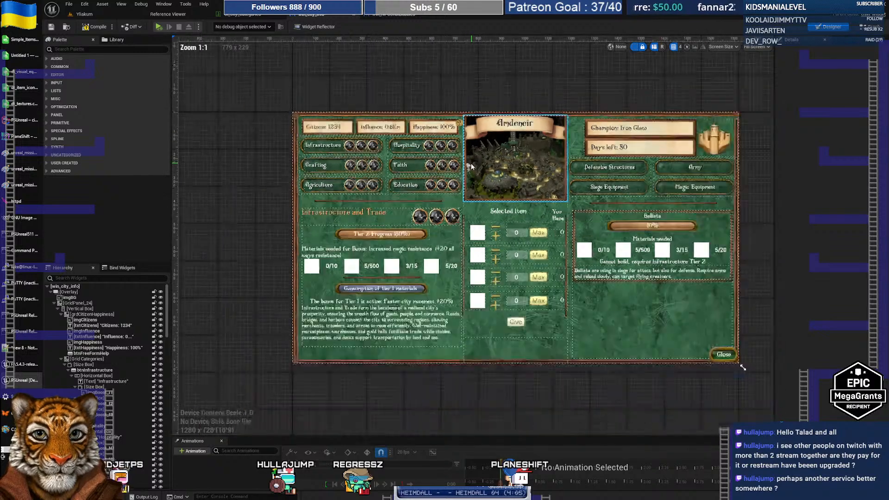
scroll(470, 167, up, 3)
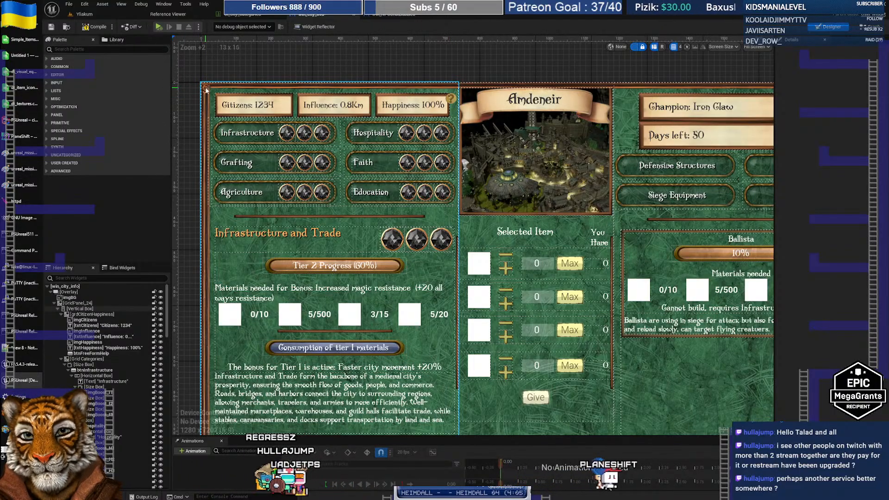
click(451, 98)
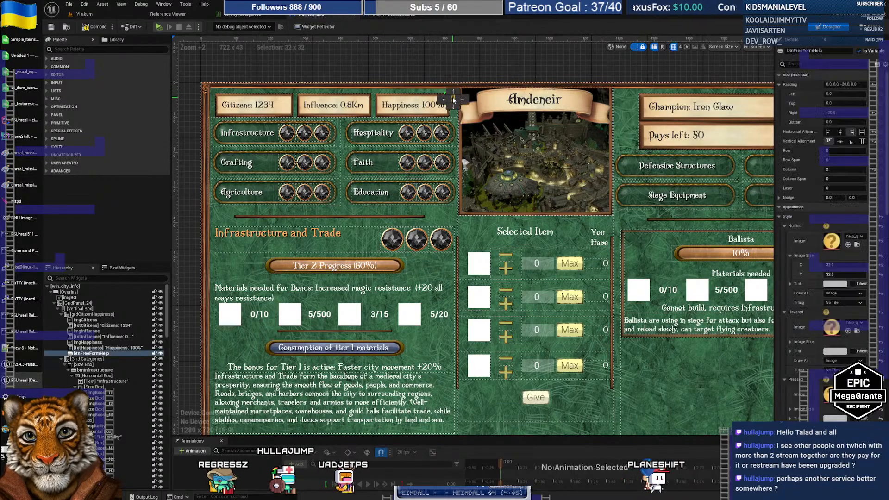
drag(94, 356, 86, 303)
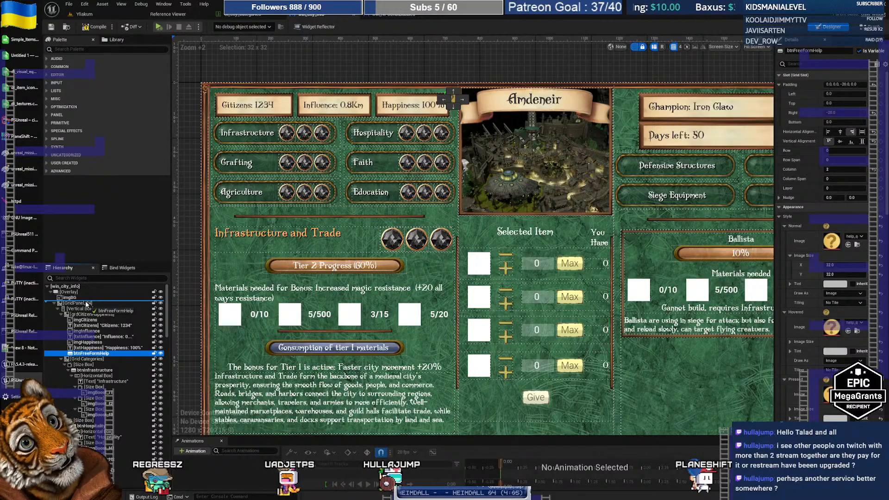
drag(87, 303, 102, 356)
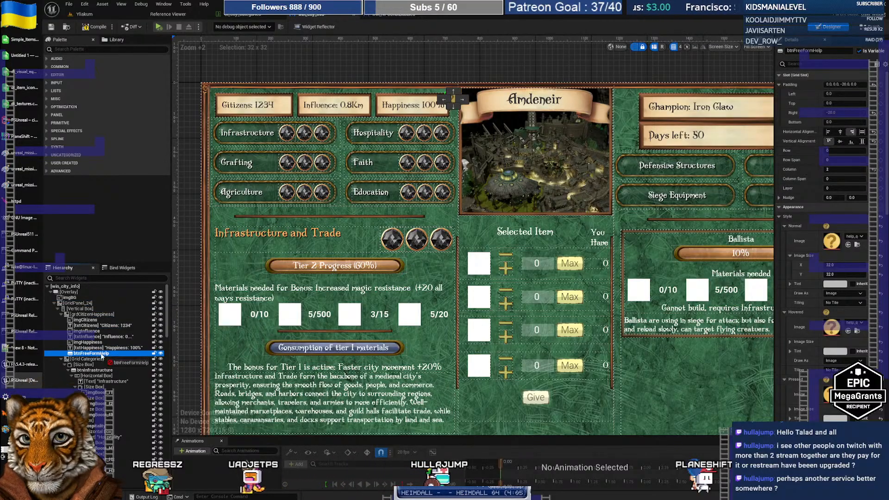
click(470, 68)
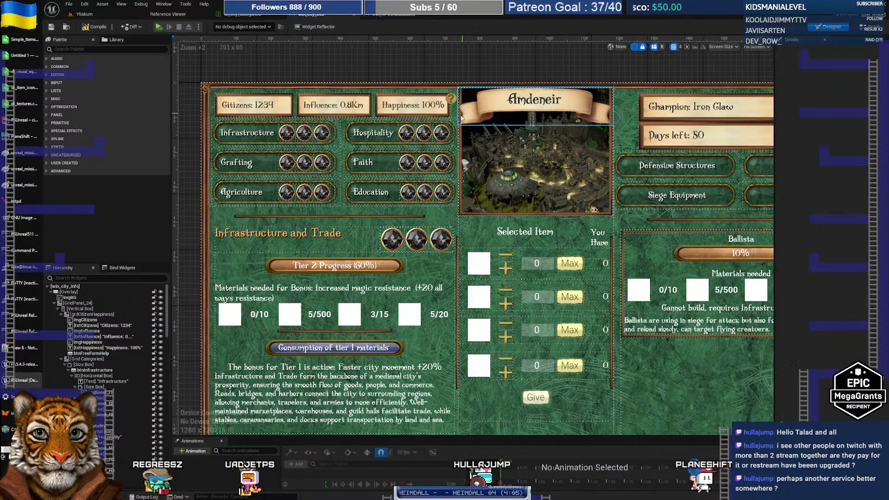
Look through the btnFreeFormHelp button's properties, from its style settings down to its navigation and events
click(453, 102)
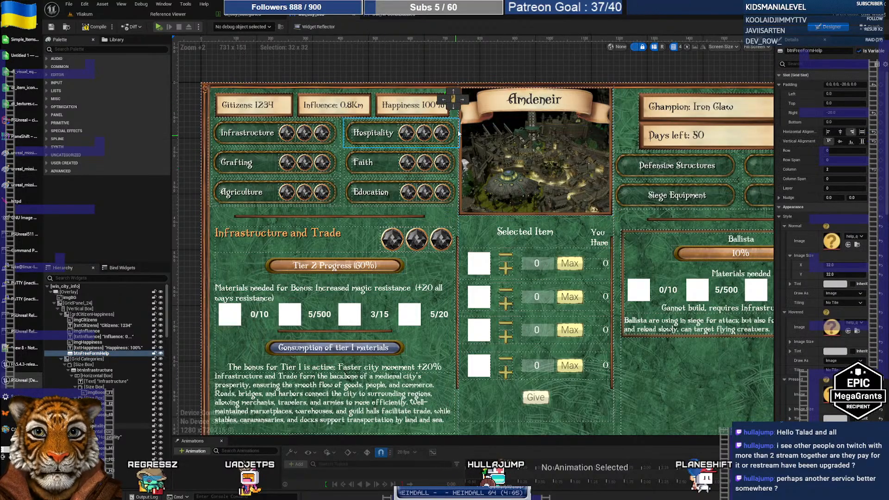
click(486, 68)
right_drag(514, 68, 491, 65)
click(430, 99)
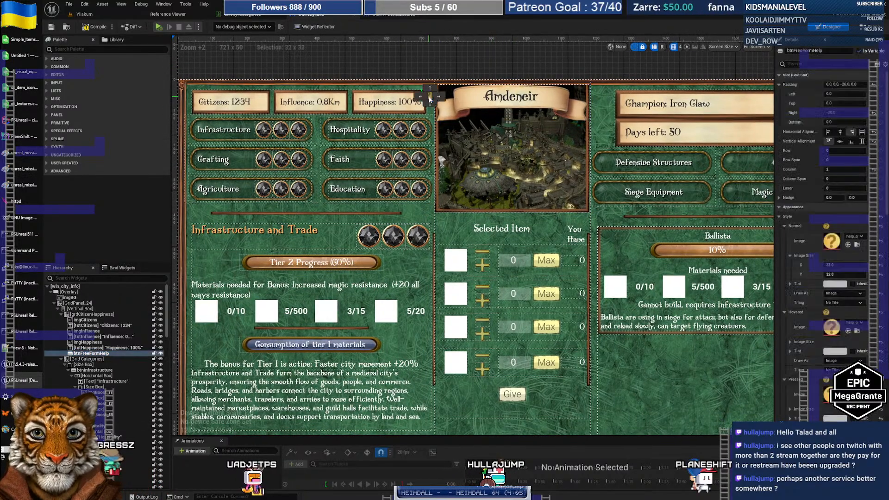
scroll(843, 266, down, 5)
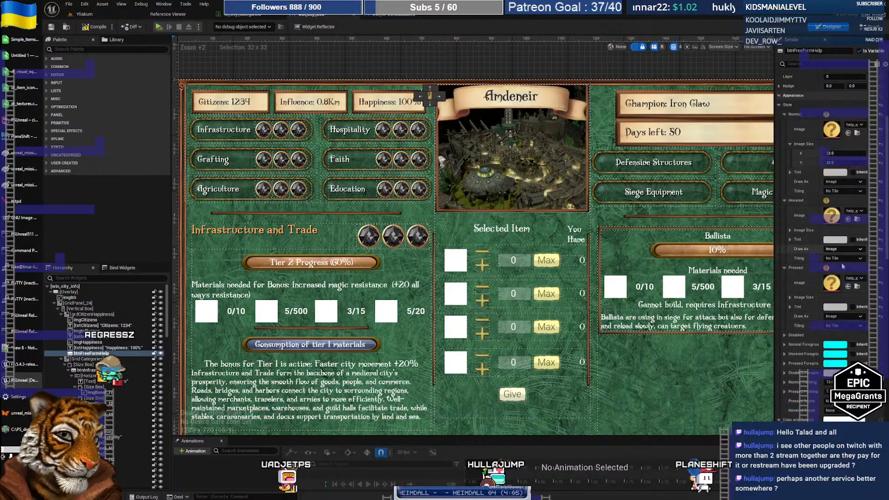
drag(886, 248, 883, 411)
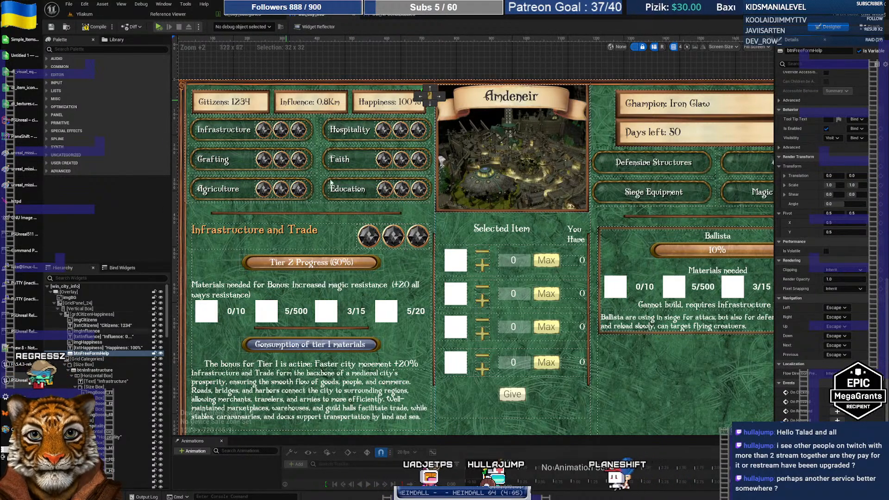
Set the grdGuildRank grid's left padding to 40, after trying left alignment and returning to horizontal fill
right_drag(678, 387, 596, 385)
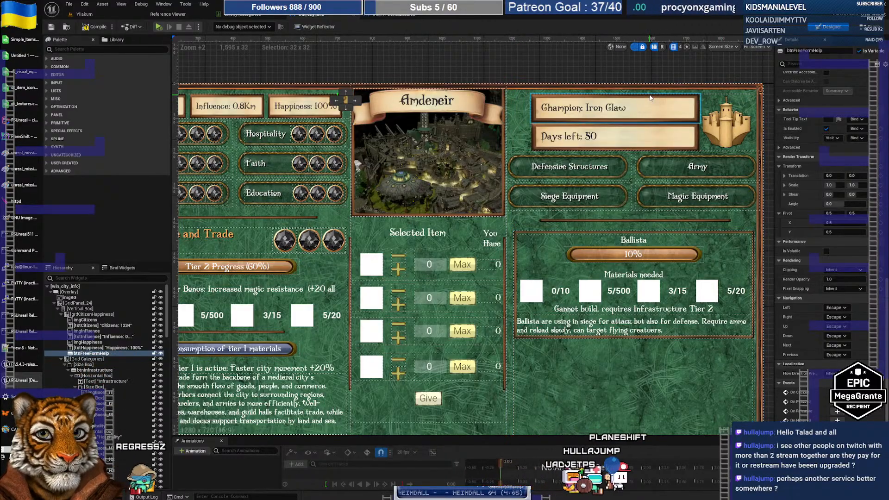
click(623, 113)
click(725, 122)
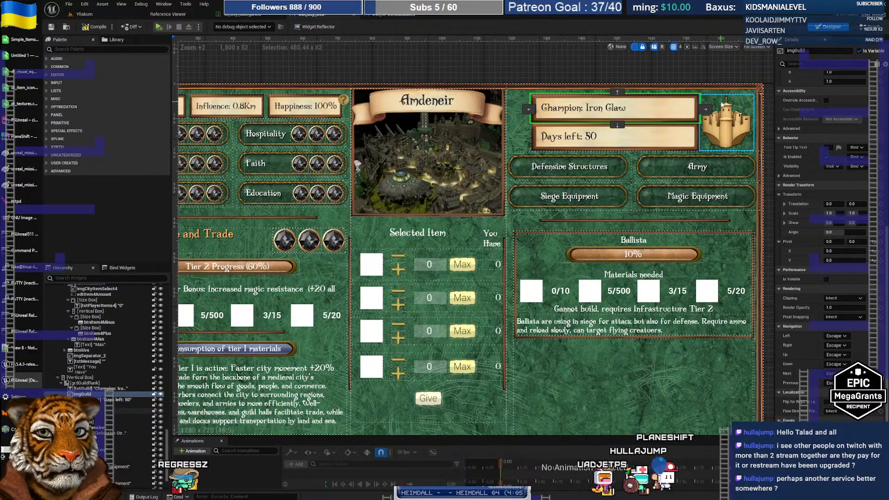
click(671, 100)
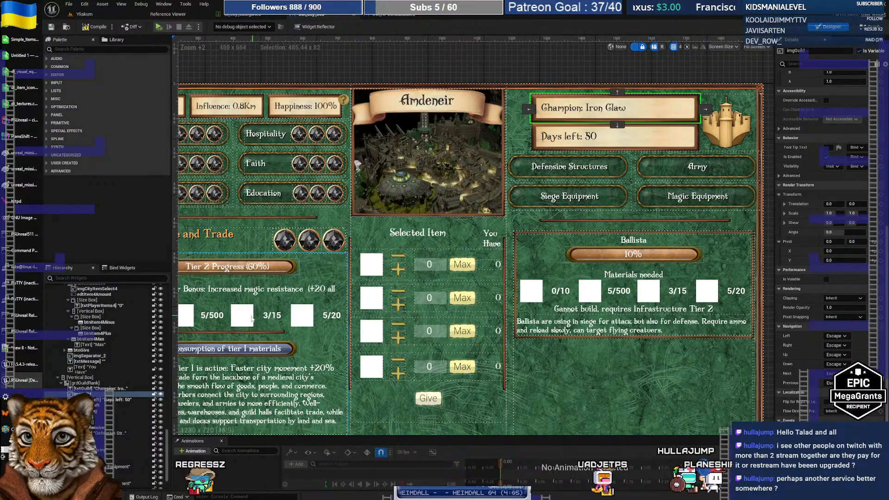
click(85, 383)
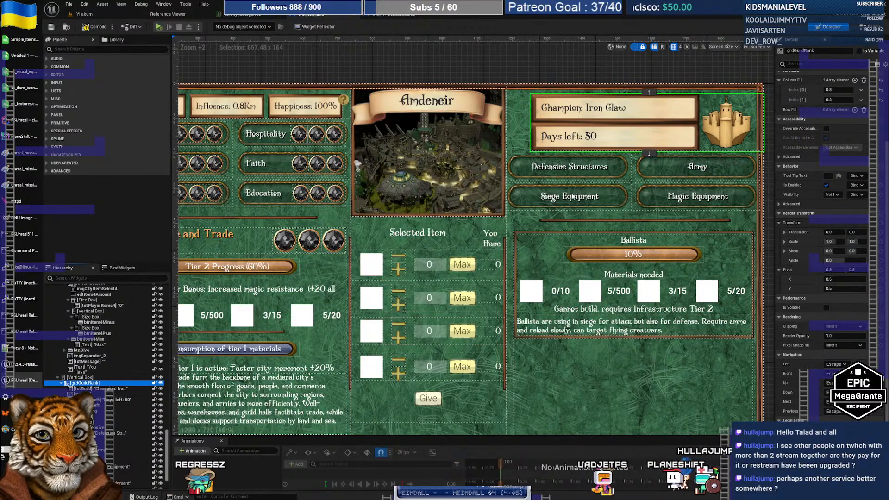
scroll(819, 139, up, 3)
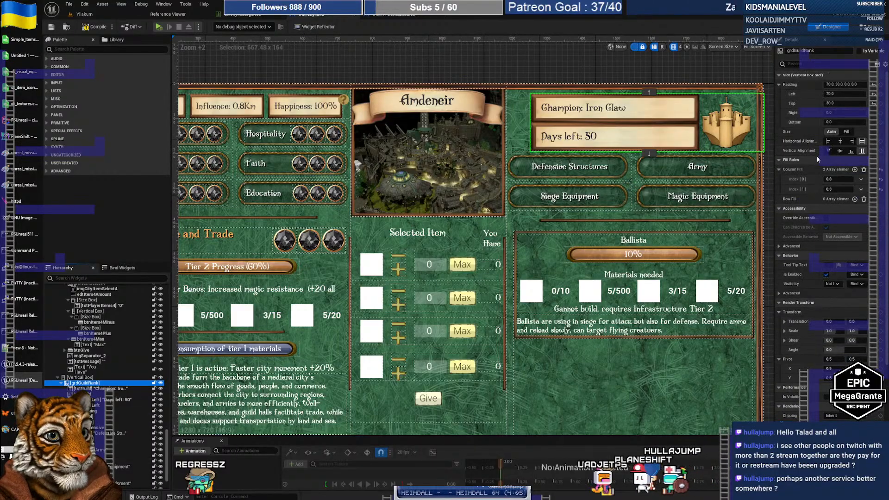
click(829, 141)
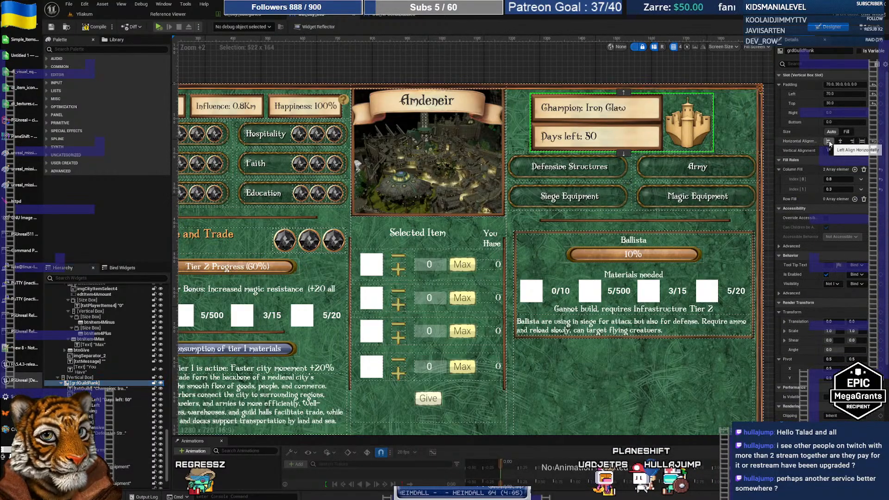
click(863, 142)
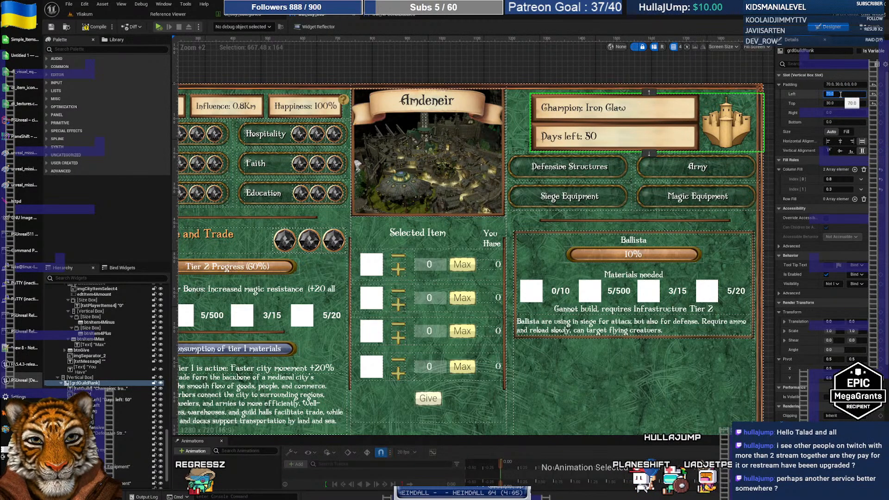
key(Return)
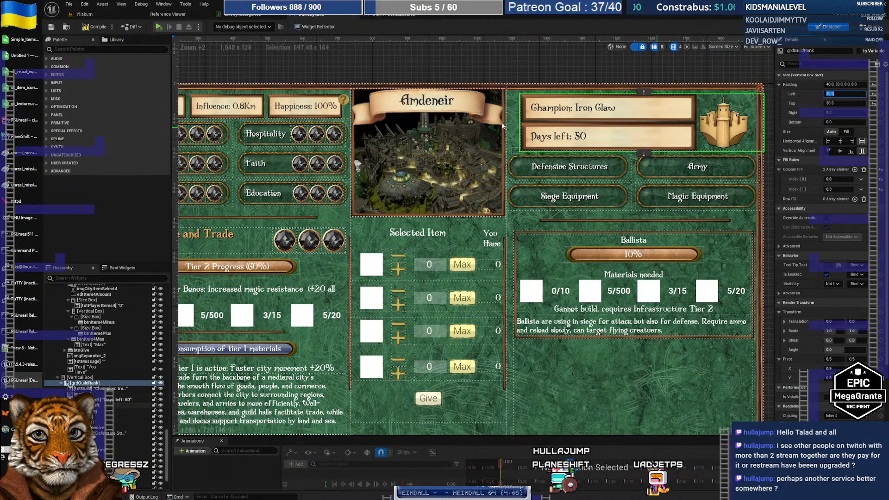
Rename the help button beside the Happiness label from btnFreeFormHelp to btnLeftHelp
click(347, 102)
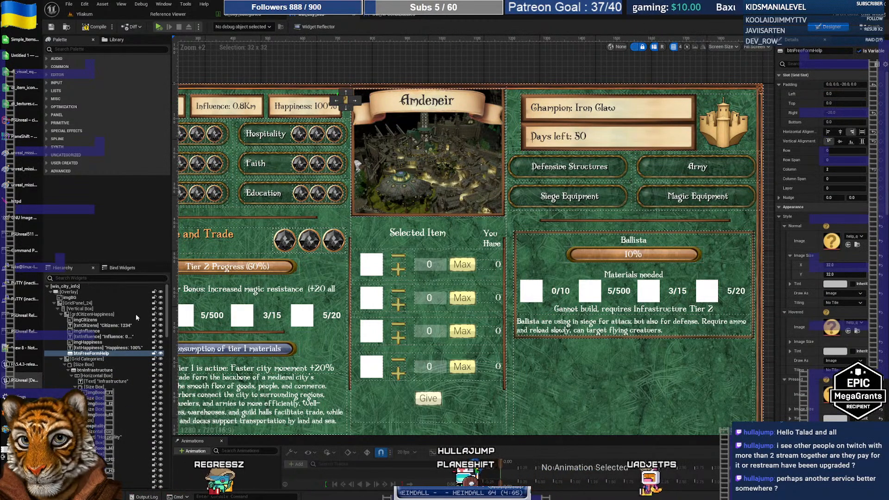
click(104, 348)
click(100, 353)
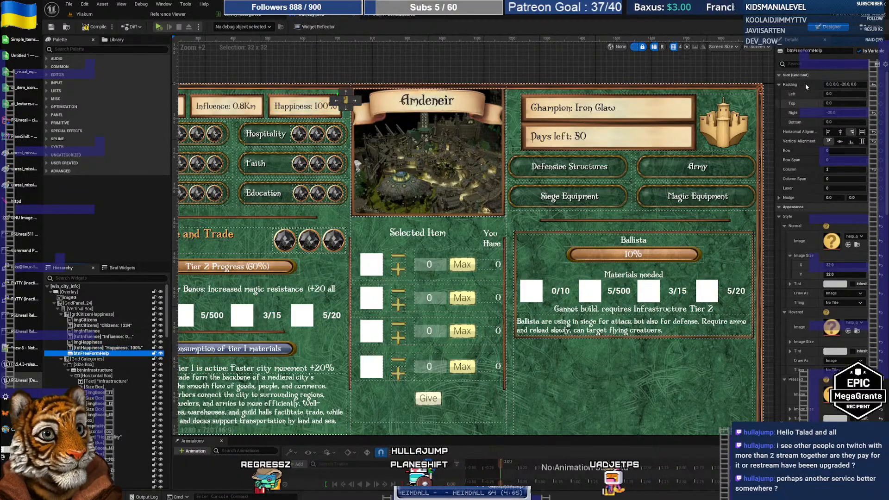
click(795, 51)
drag(793, 51, 813, 51)
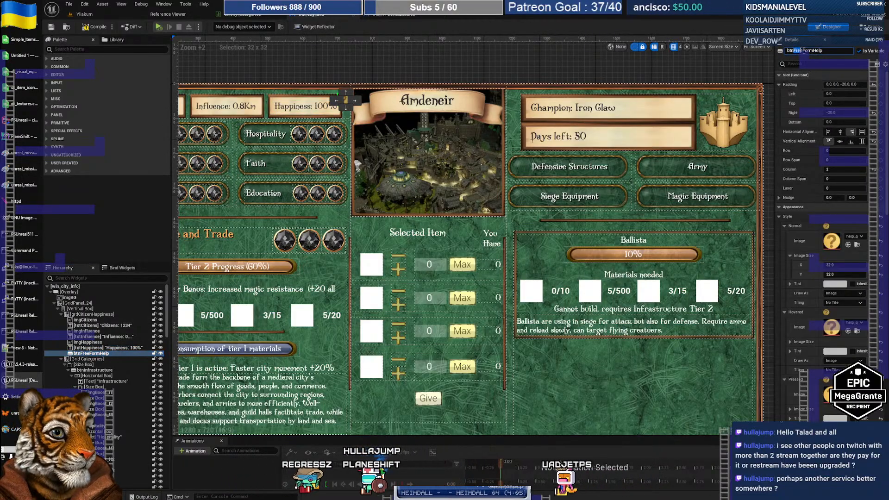
text(Left)
key(Return)
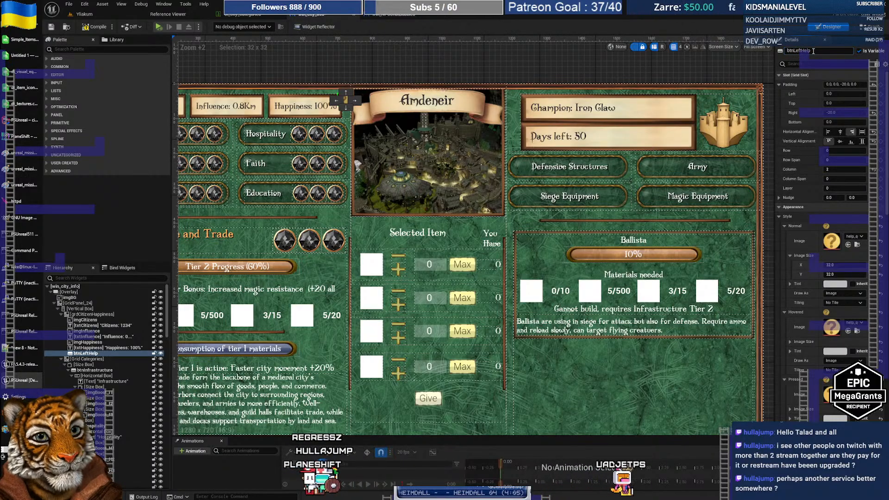
Copy the btnLeftHelp button and paste it into the grdGuildRank grid
right_click(93, 357)
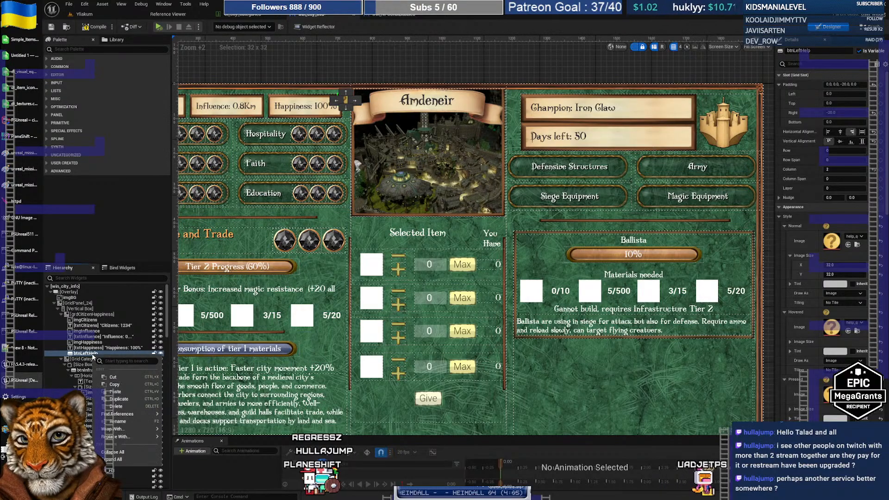
click(123, 386)
click(516, 111)
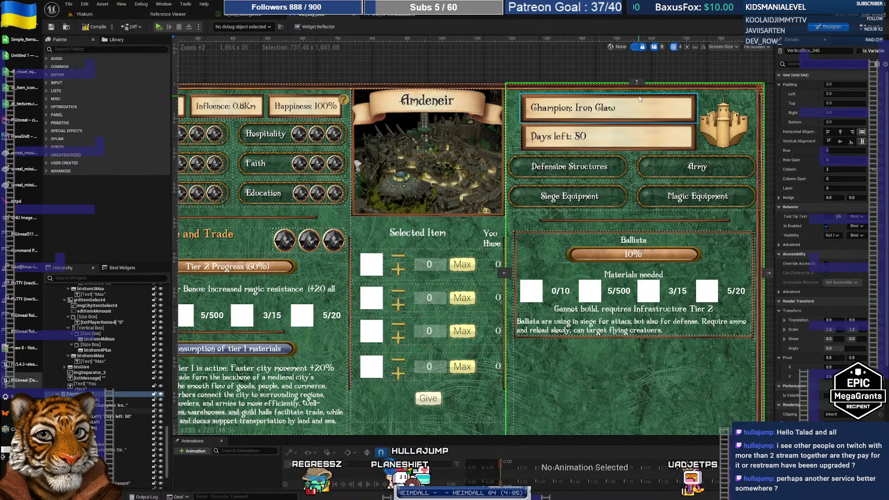
click(675, 98)
right_click(90, 399)
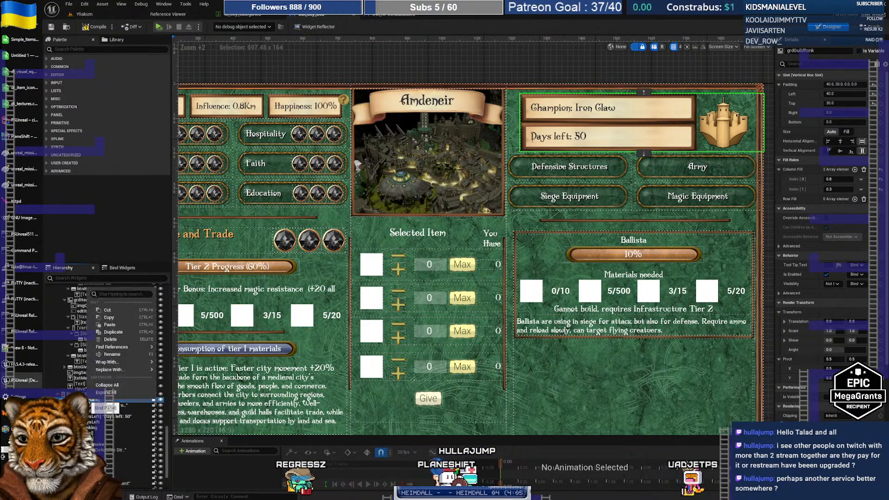
click(109, 325)
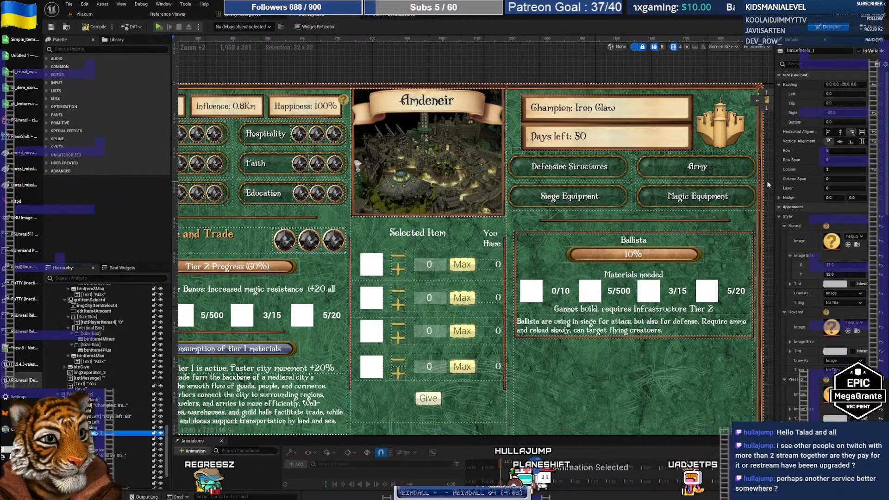
Left-align the pasted help button in column 0 of grdGuildRank, with right padding 0 and left padding -20
click(828, 132)
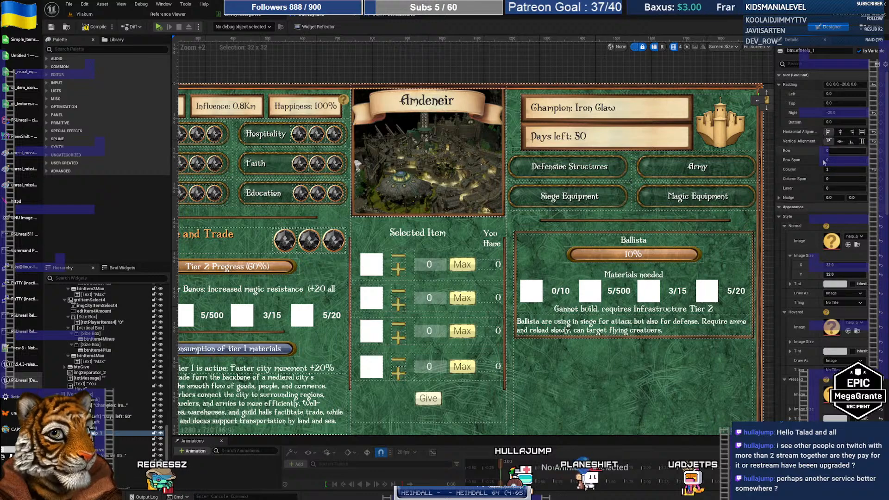
text(0)
key(Return)
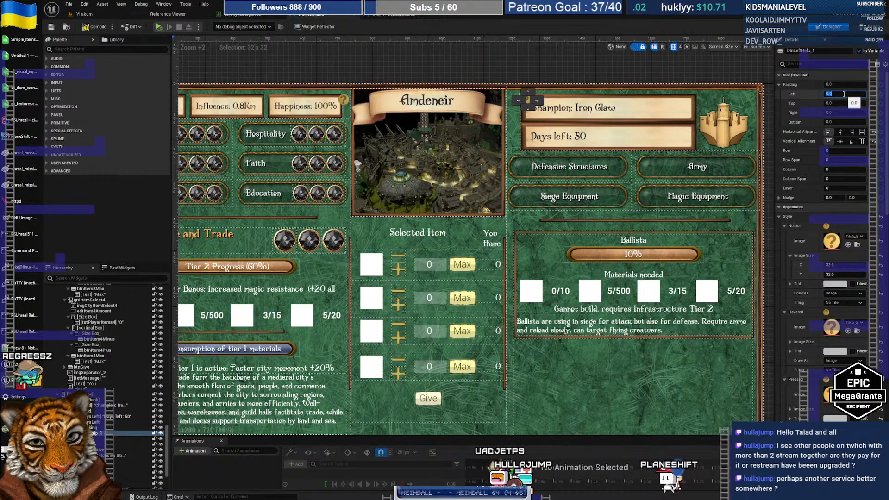
key(Tab)
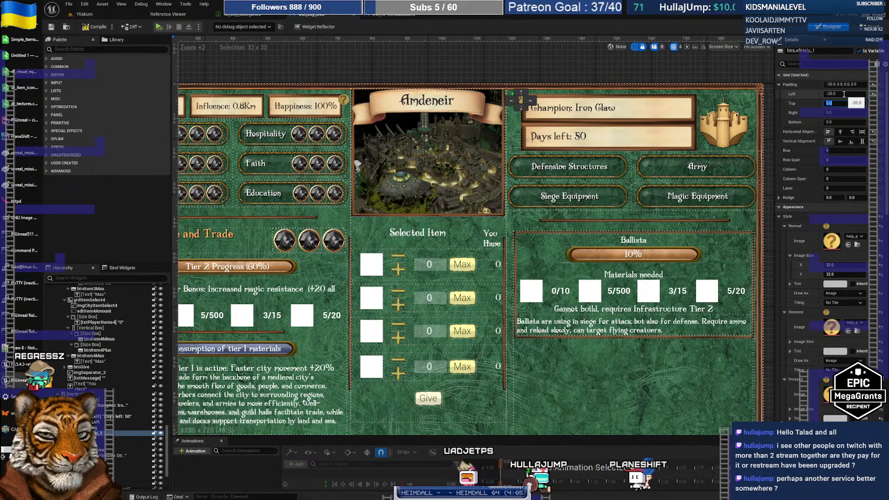
Rename the pasted help button beside the Champion label to btnRightHelp
click(727, 70)
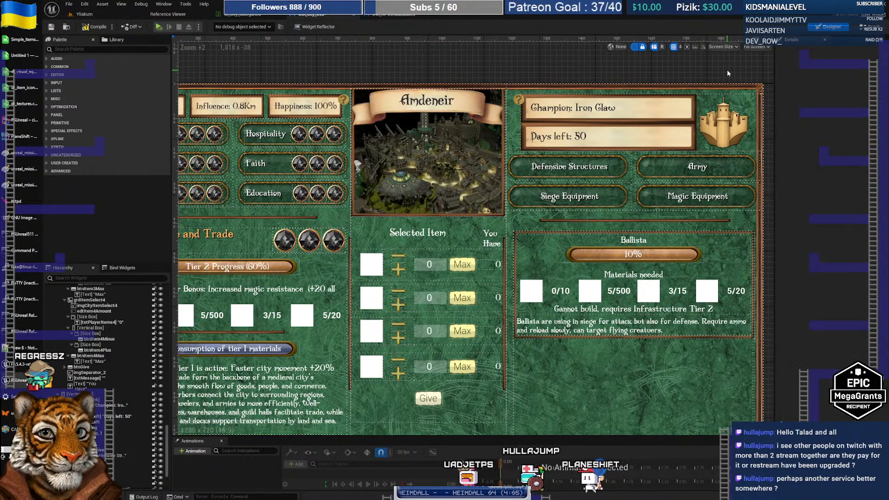
right_drag(372, 193, 404, 190)
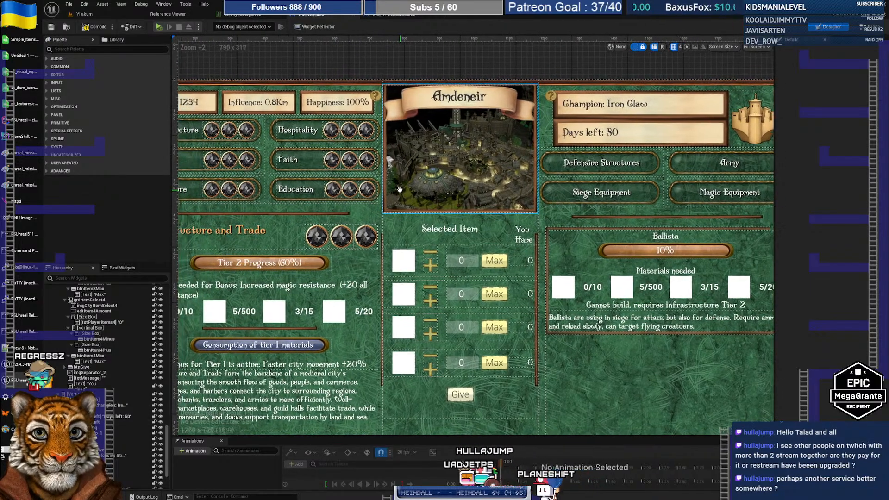
click(551, 96)
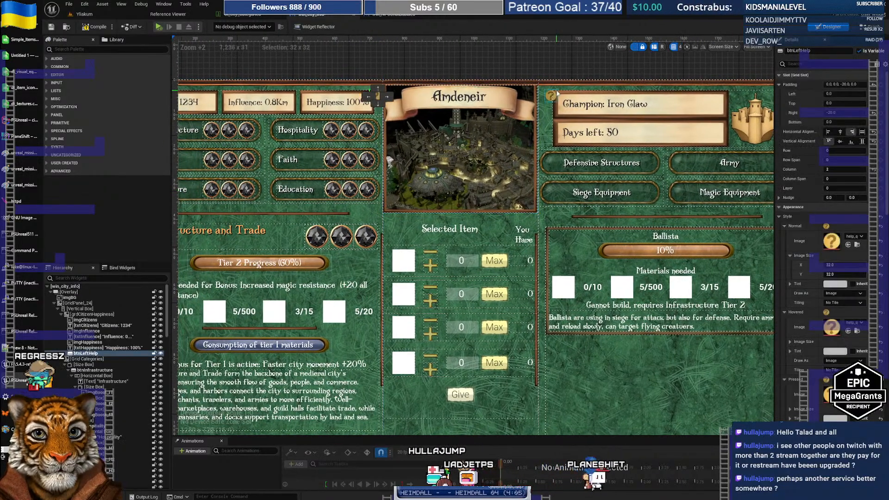
drag(793, 51, 859, 52)
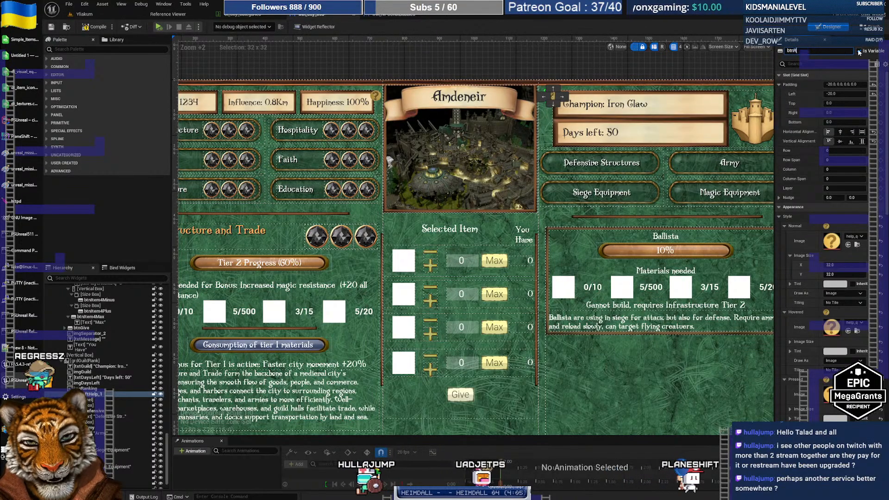
text(RightHelp)
key(Return)
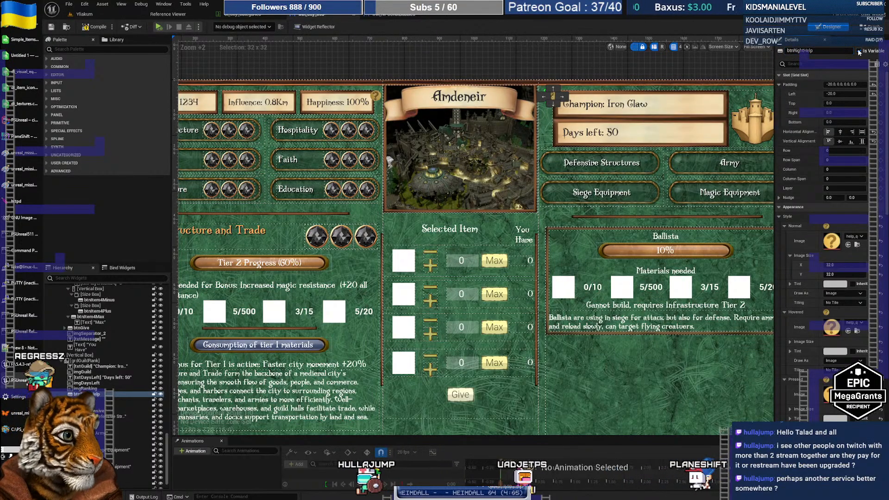
Search the UI content folder for "pop" and open the InfoPopup widget blueprint
click(376, 96)
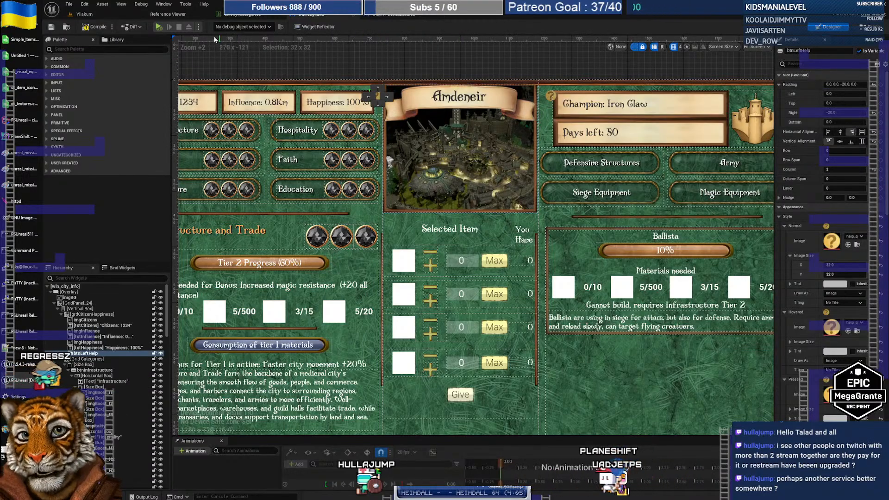
click(101, 16)
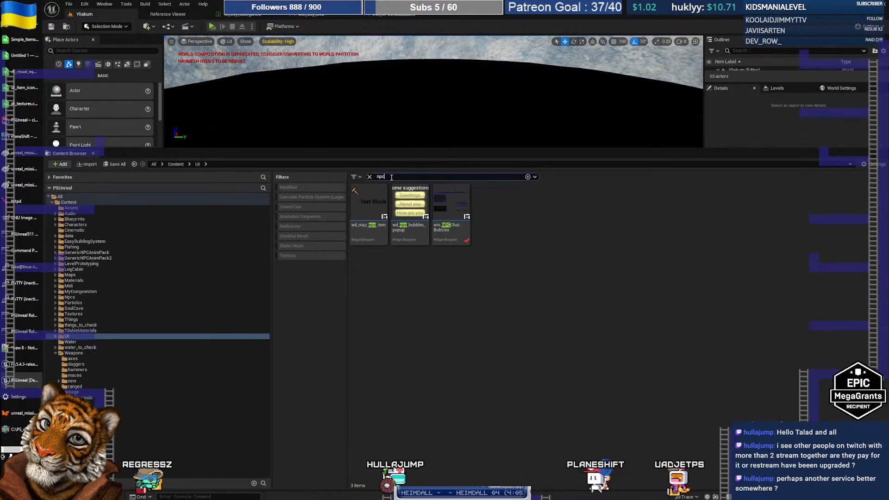
text(pop)
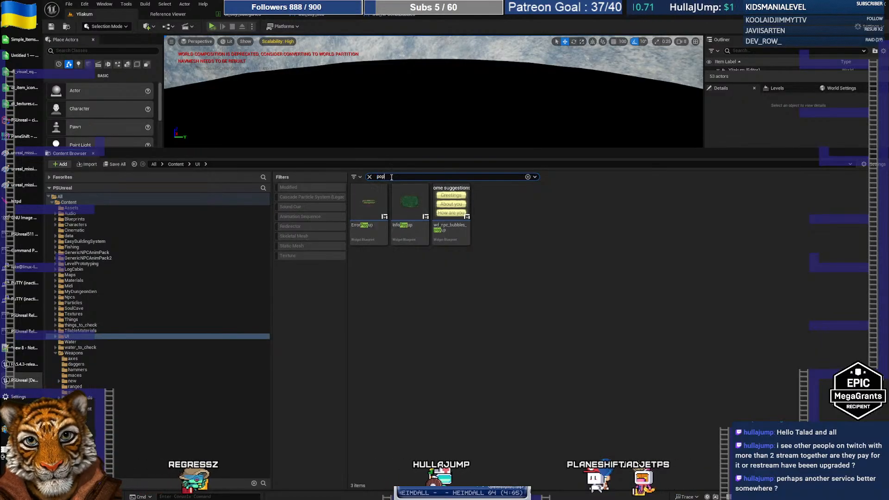
click(410, 206)
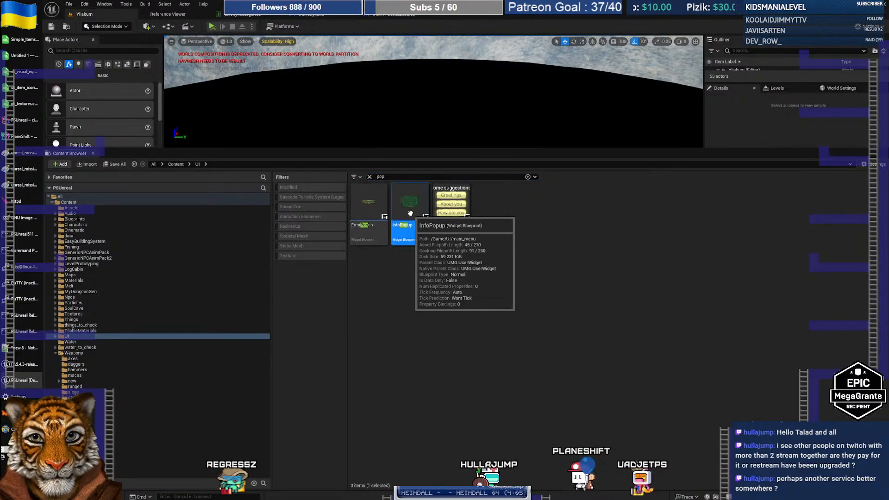
double_click(411, 216)
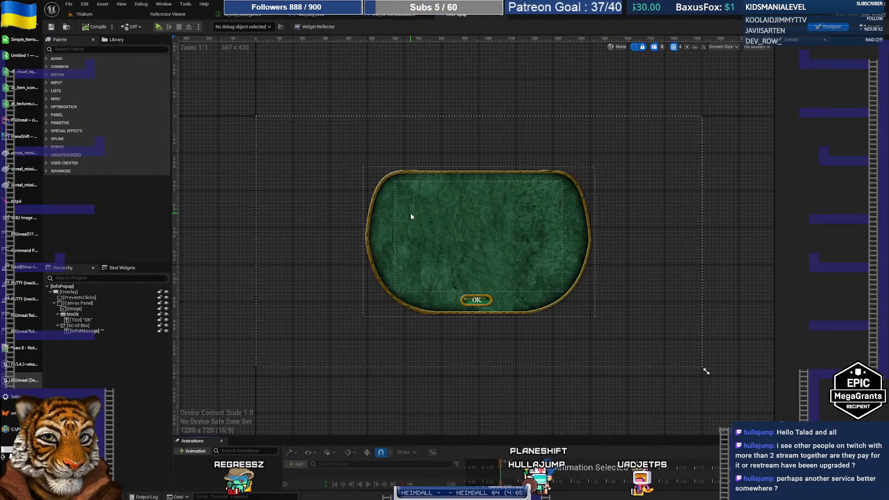
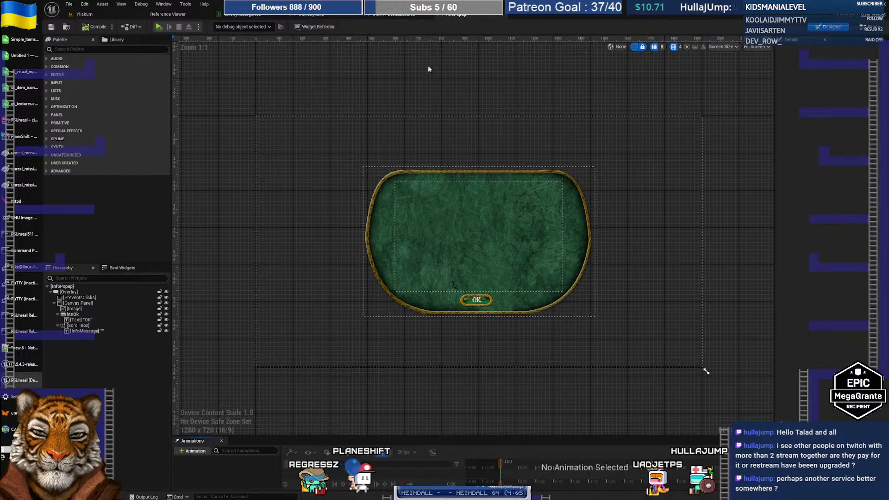
Locate the InfoPopup asset in its main_menu folder and show which assets reference it in the Reference Viewer
click(418, 16)
click(463, 15)
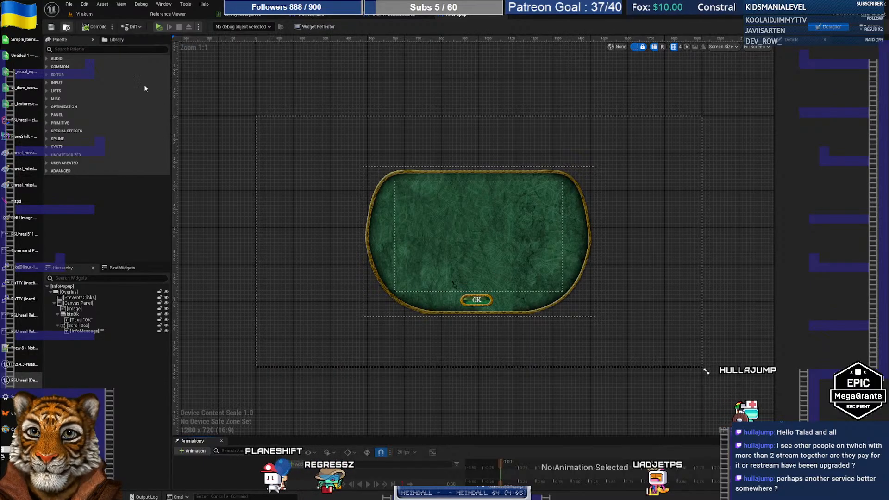
click(67, 26)
right_click(419, 278)
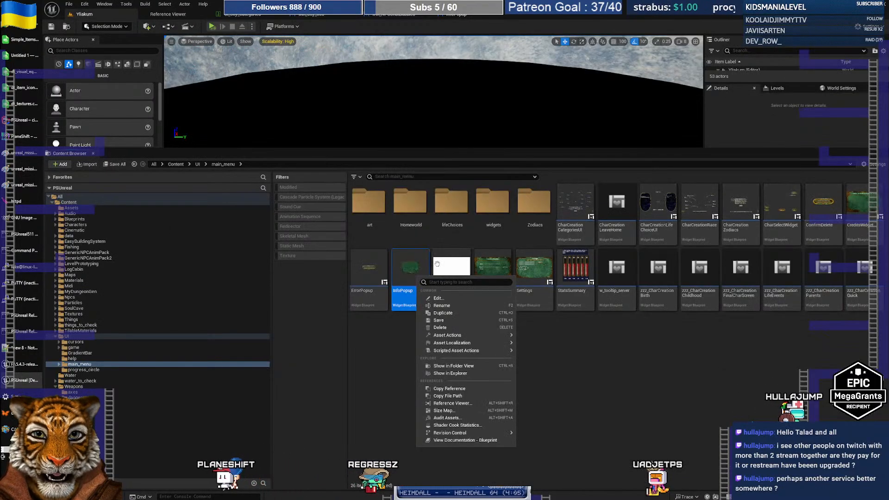
click(456, 394)
right_click(408, 278)
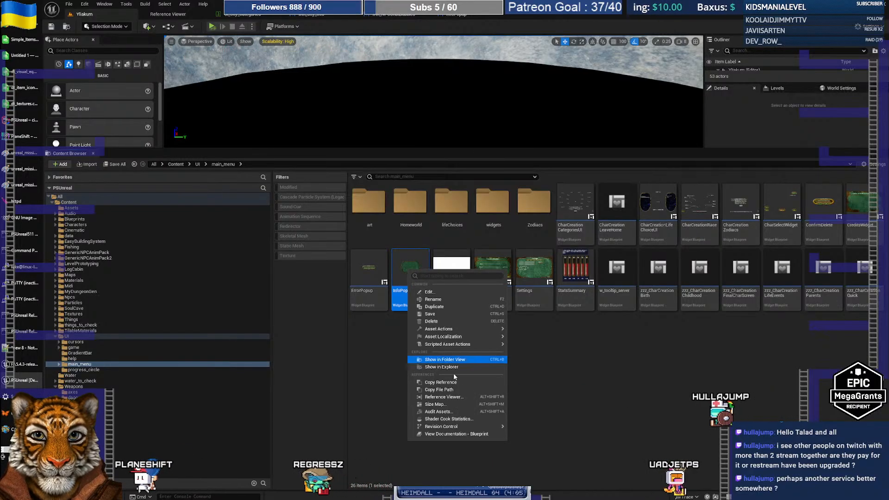
click(454, 399)
Open the FishingUI widget from the references and search its event graph for "popup" to locate the node creating the popup
click(209, 208)
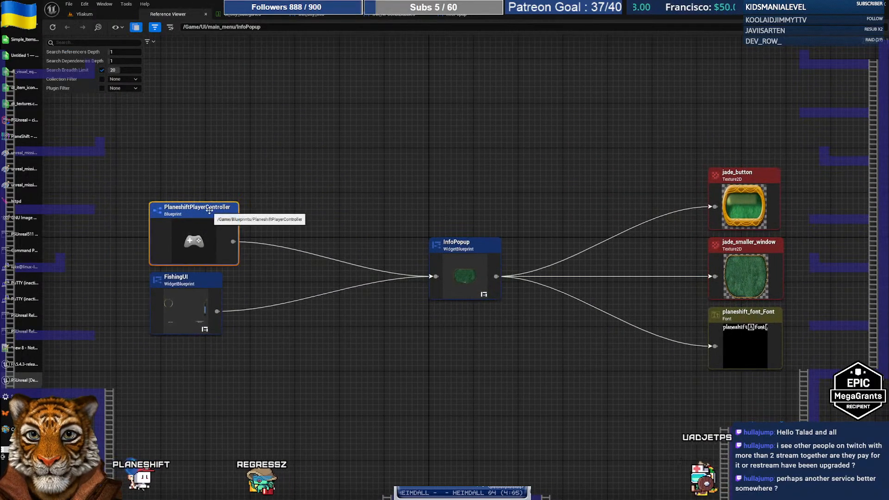
click(213, 278)
right_click(213, 282)
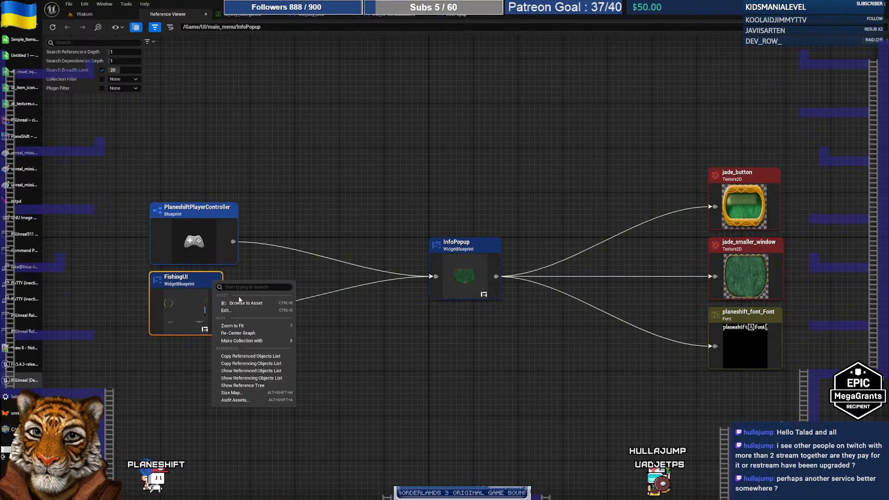
click(227, 310)
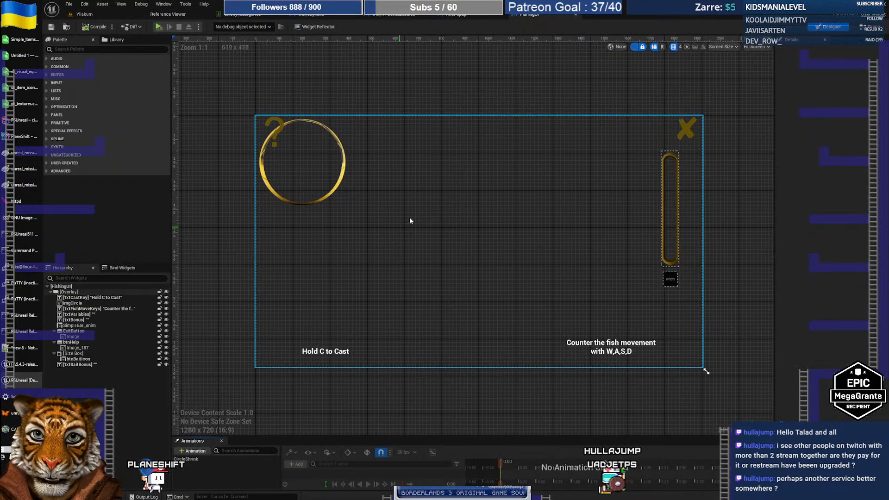
click(872, 28)
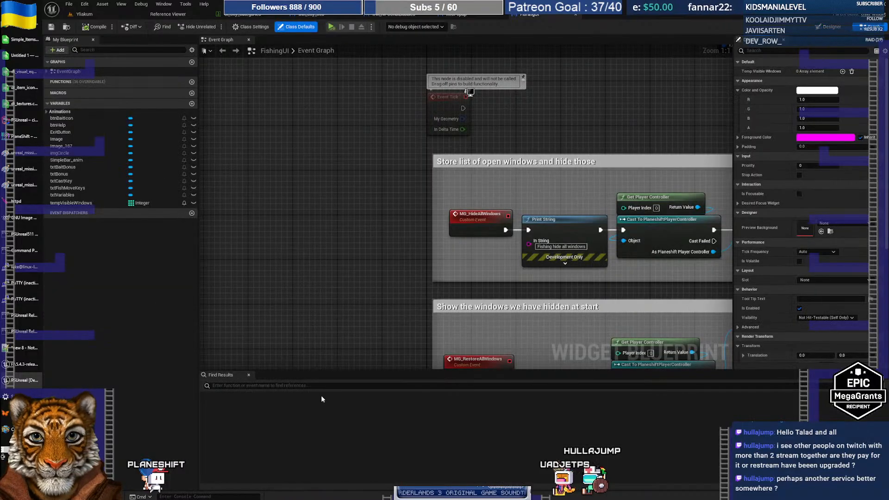
click(286, 386)
text(popup)
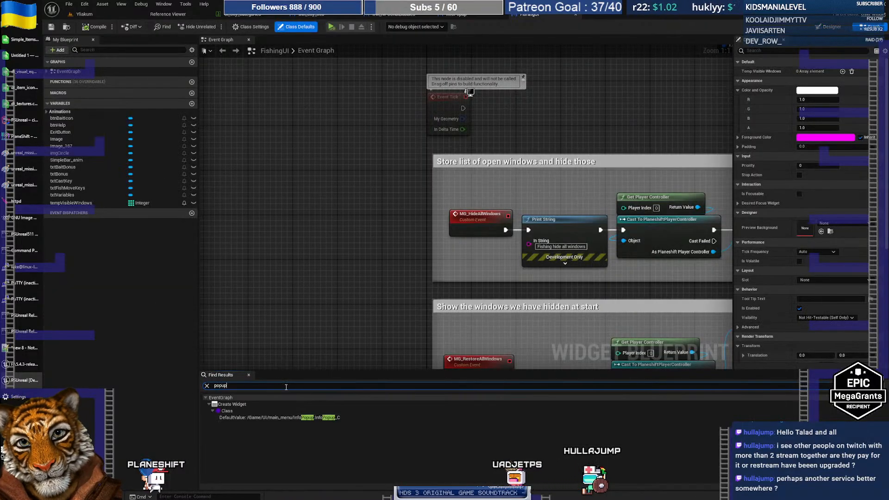
click(278, 417)
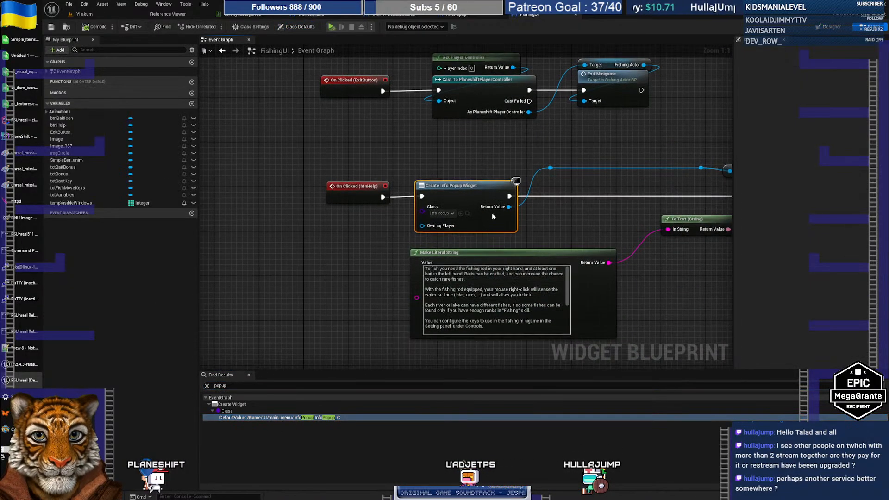
Copy FishingUI's help popup nodes from Create Info Popup Widget through Add to Viewport, including the literal string, without the click event
right_drag(536, 210, 513, 204)
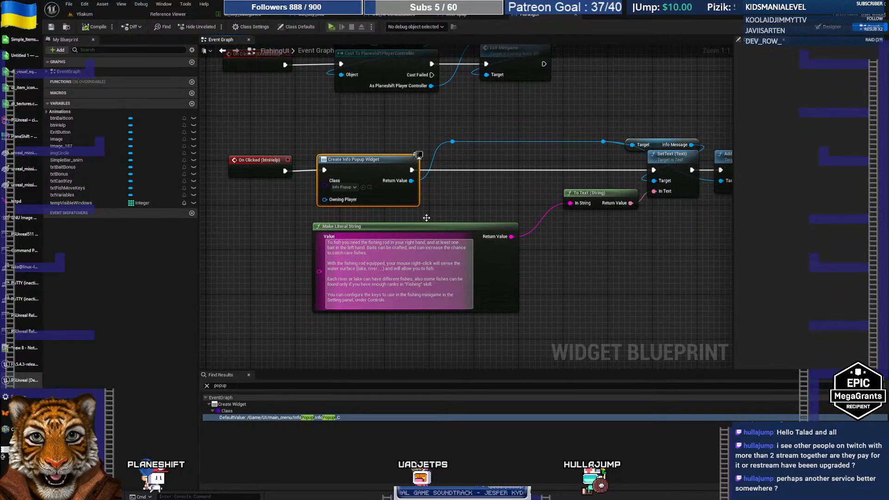
mouse_move(650, 280)
right_down()
mouse_move(573, 282)
mouse_move(643, 282)
right_up()
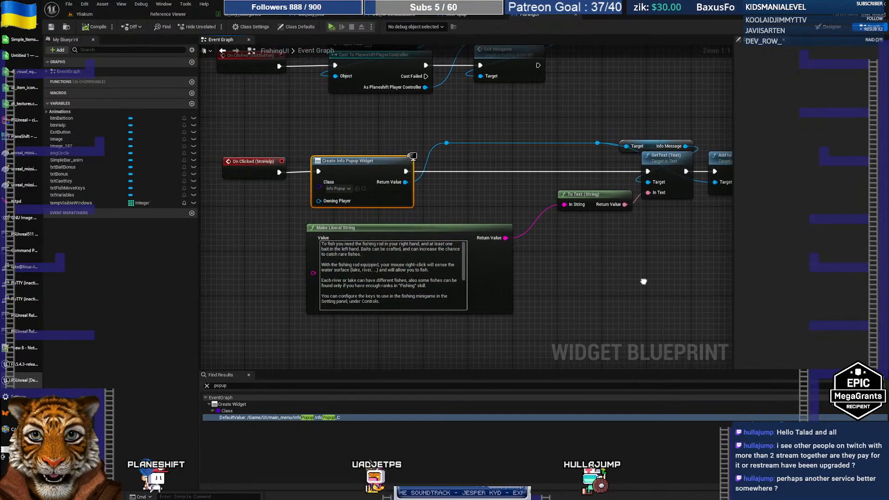
drag(309, 113, 551, 332)
right_drag(365, 298, 549, 297)
right_drag(495, 282, 552, 281)
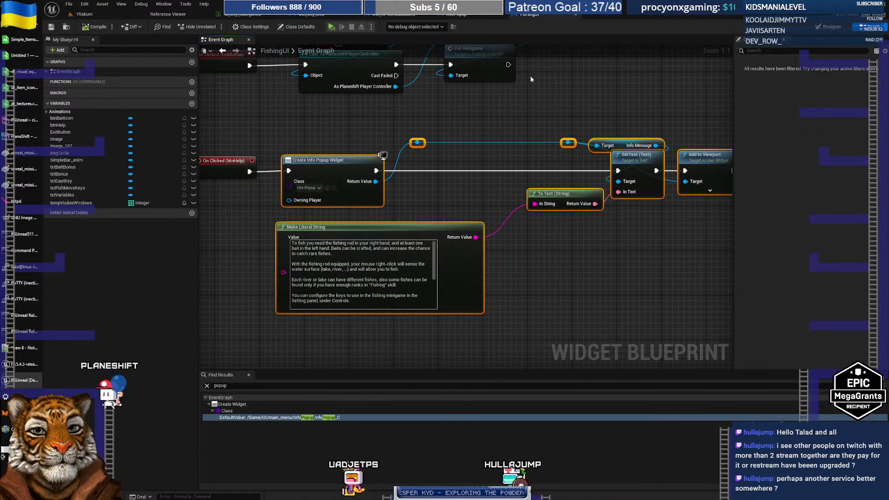
Add an On Clicked event for btnLeftHelp in win_city_info and move its node lower in the event graph
click(468, 13)
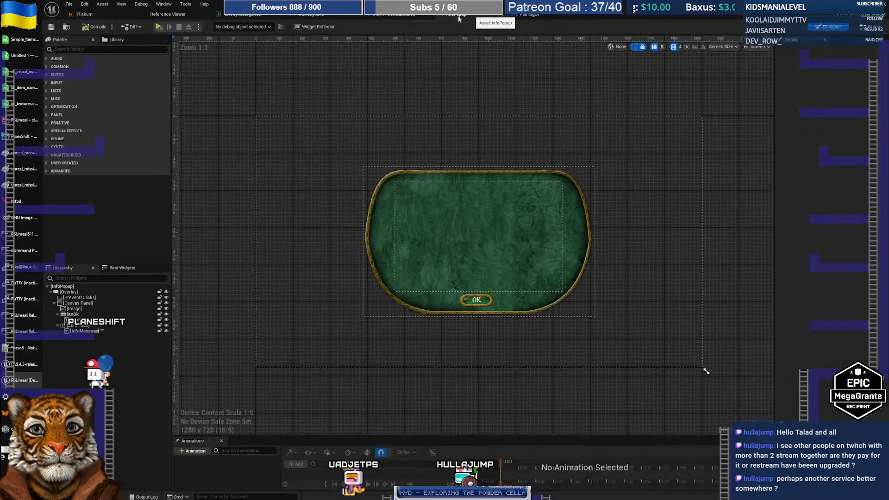
click(393, 14)
click(318, 15)
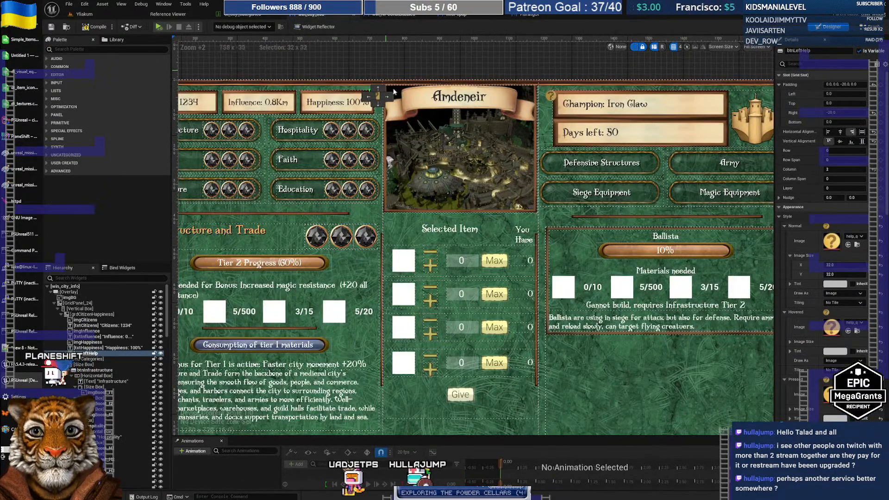
scroll(882, 204, down, 10)
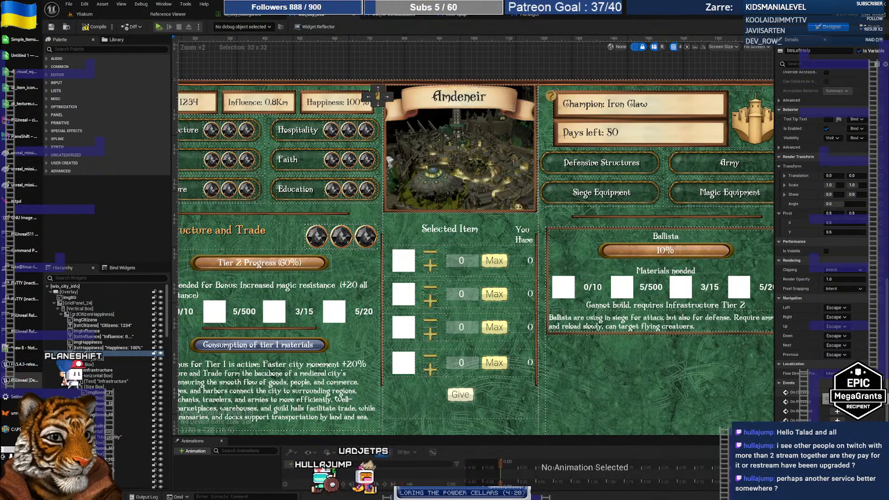
click(837, 392)
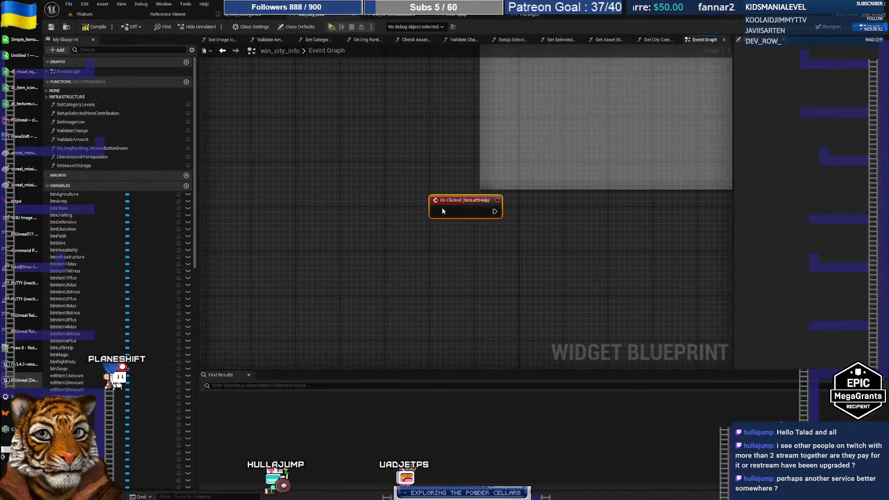
right_drag(523, 261, 422, 240)
drag(373, 188, 372, 287)
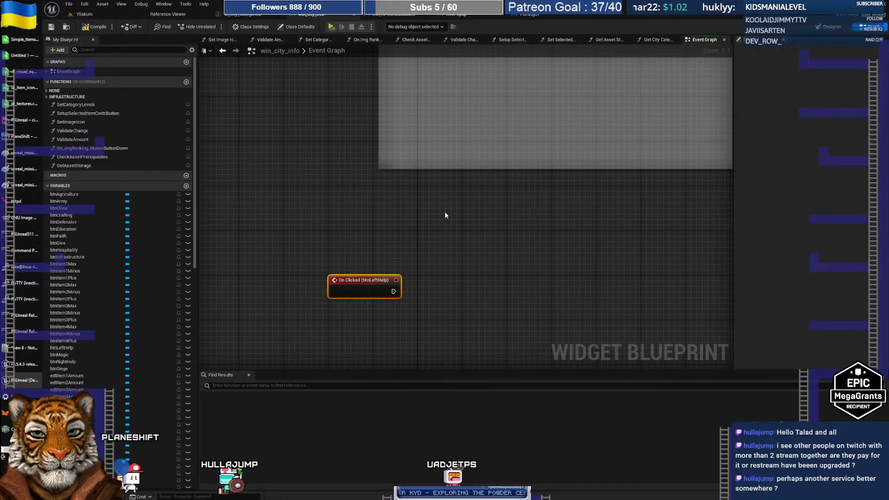
Paste the copied info popup nodes below the lowest comment block and connect them to the On Clicked (btnLeftHelp) event
scroll(445, 213, down, 12)
scroll(461, 229, up, 6)
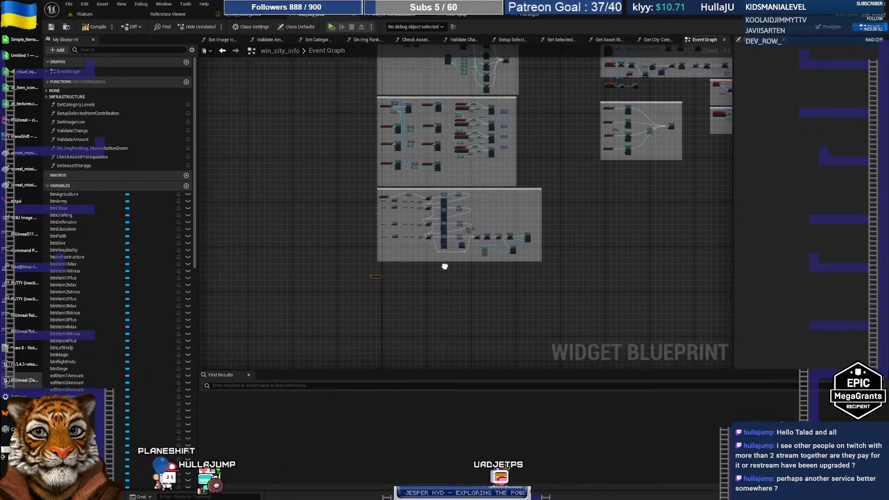
scroll(418, 245, up, 3)
right_drag(406, 248, 502, 212)
right_drag(408, 217, 450, 218)
key(ctrl+v)
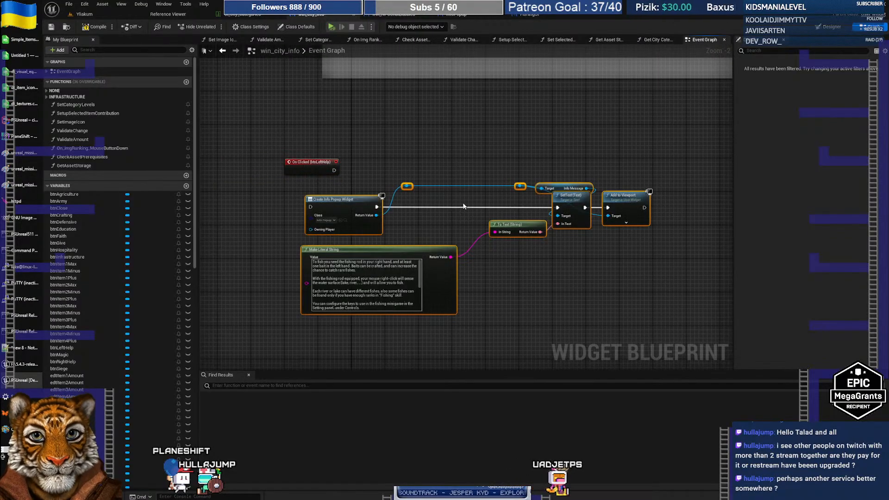
drag(357, 197, 409, 163)
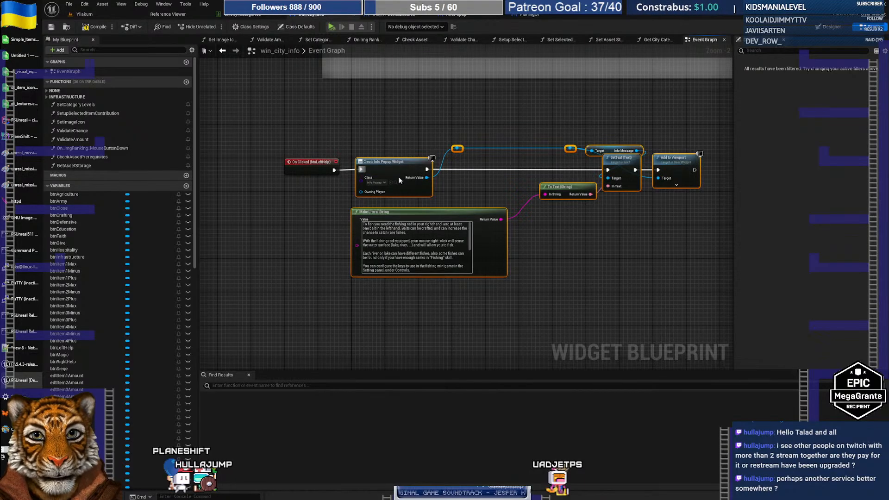
Select the On Clicked (btnLeftHelp) event with its whole popup node chain and reposition the group
scroll(399, 170, up, 2)
right_drag(390, 142, 359, 134)
drag(273, 118, 688, 323)
right_drag(381, 250, 550, 241)
drag(345, 144, 395, 149)
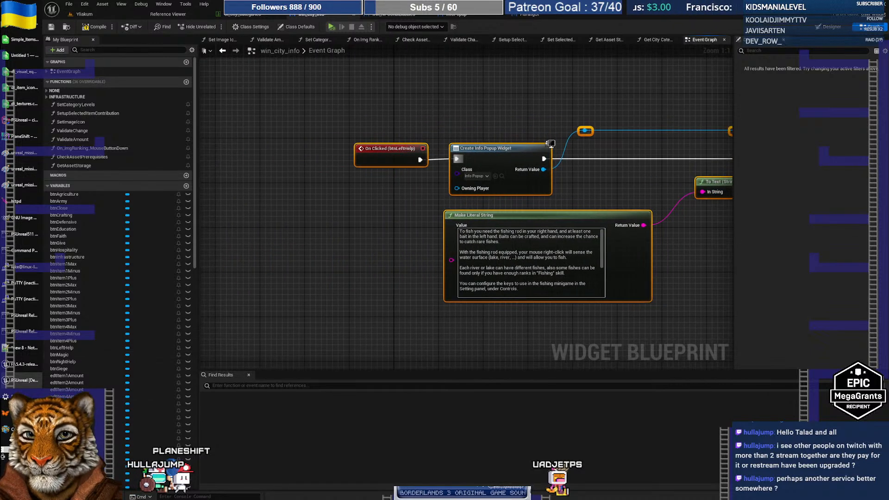
click(21, 478)
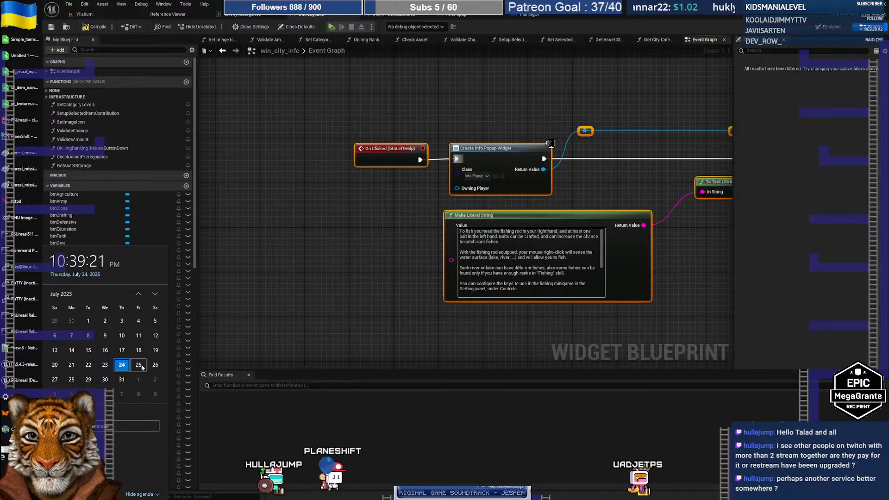
click(343, 234)
Replace the fishing text in the Make Literal String node with "Citizens:", checking the stat labels in the game's city window
right_drag(383, 257, 239, 263)
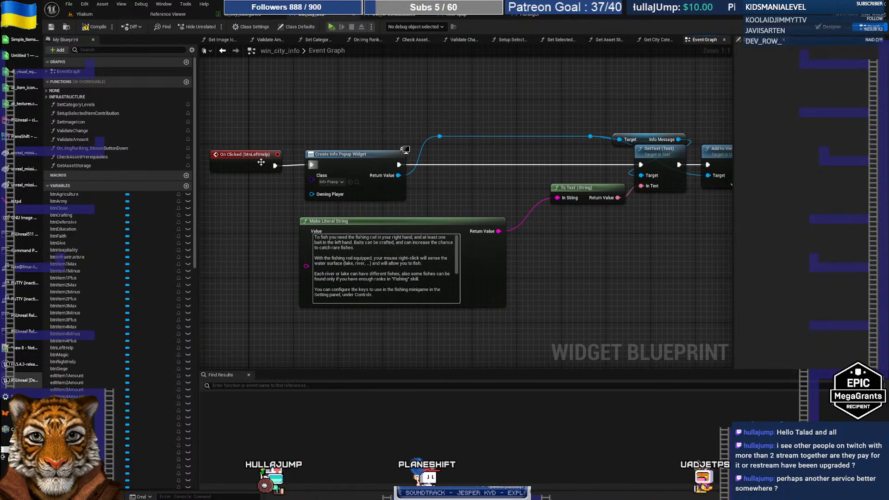
click(411, 265)
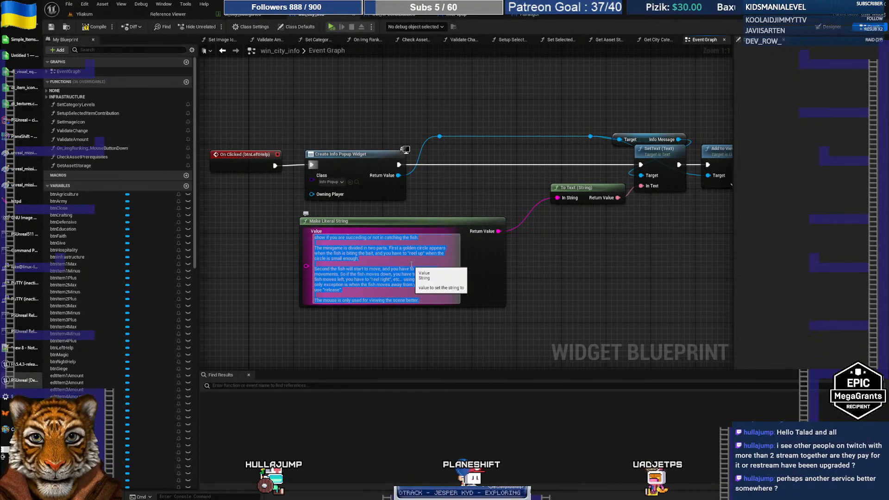
key(BackSpace)
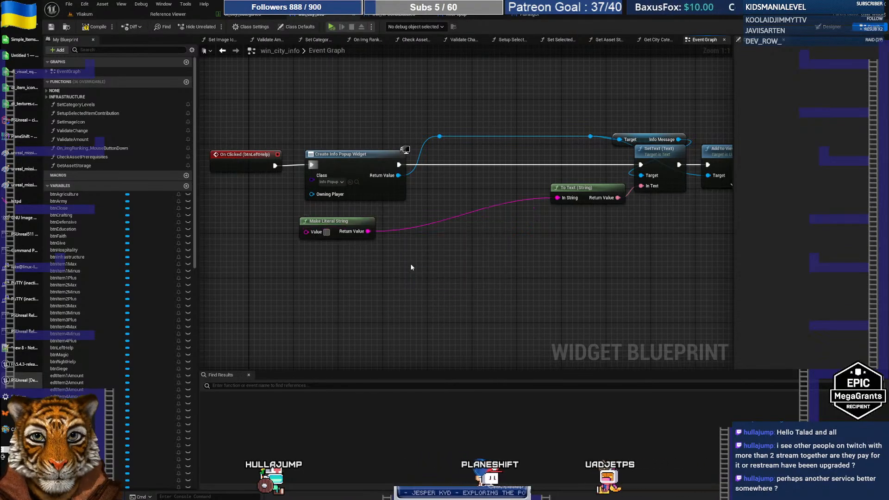
key(ctrl+z)
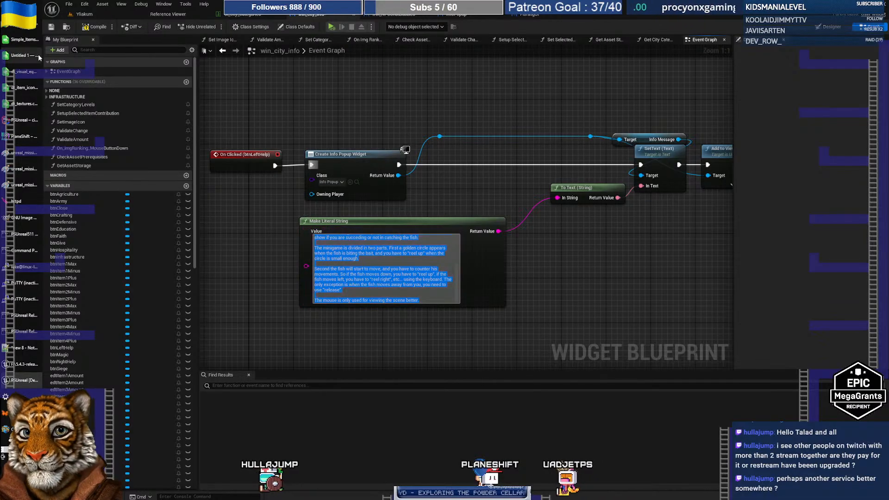
key(alt+Tab)
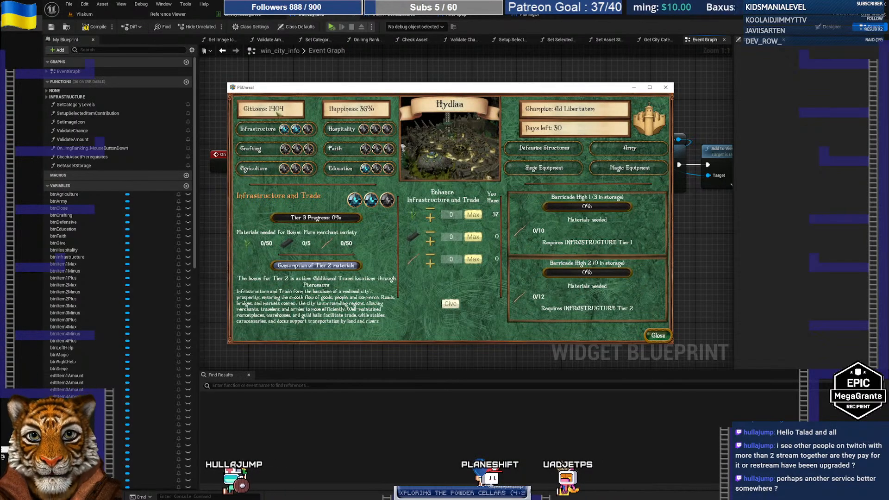
key(alt+Tab)
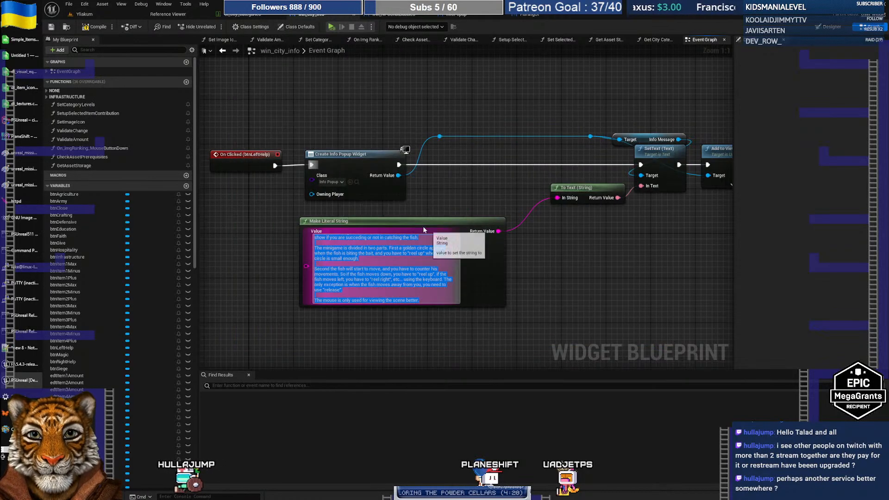
click(495, 203)
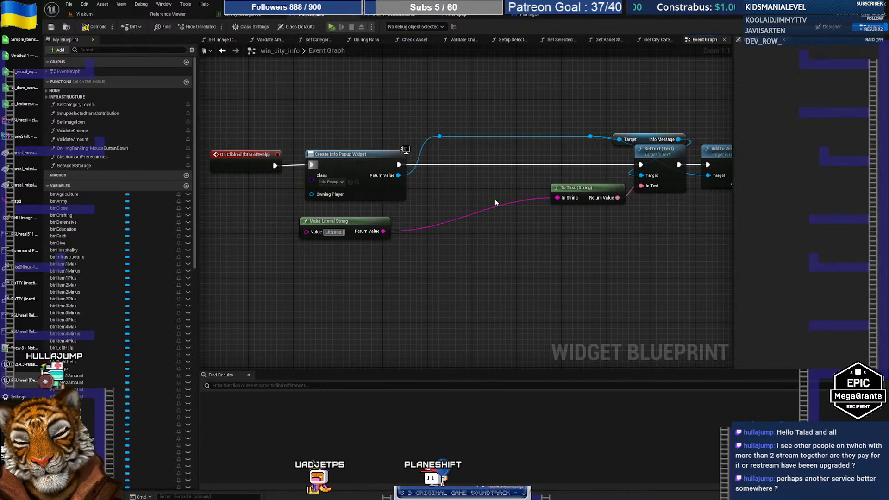
Describe the Citizens entry in the literal string as "The number of people living in the city."
text(The)
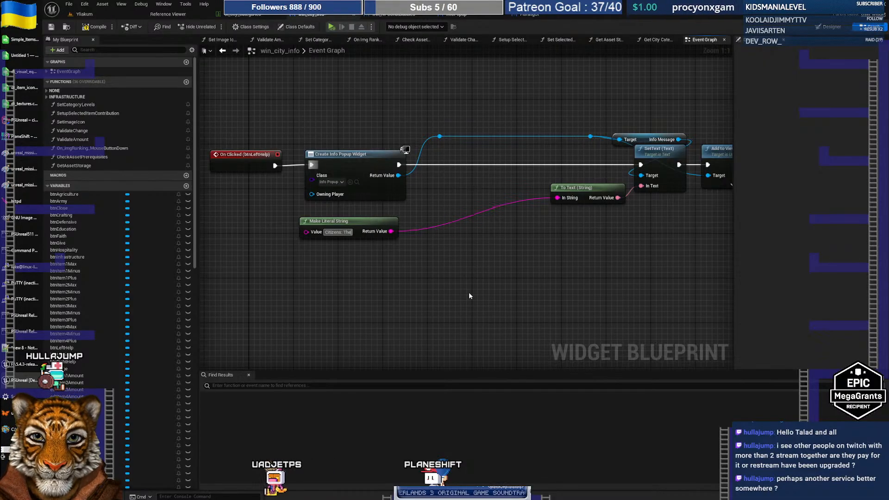
text( number of people live)
key(BackSpace)
text(ing in the vity.)
key(BackSpace)
key(BackSpace)
key(BackSpace)
key(BackSpace)
key(BackSpace)
text(city)
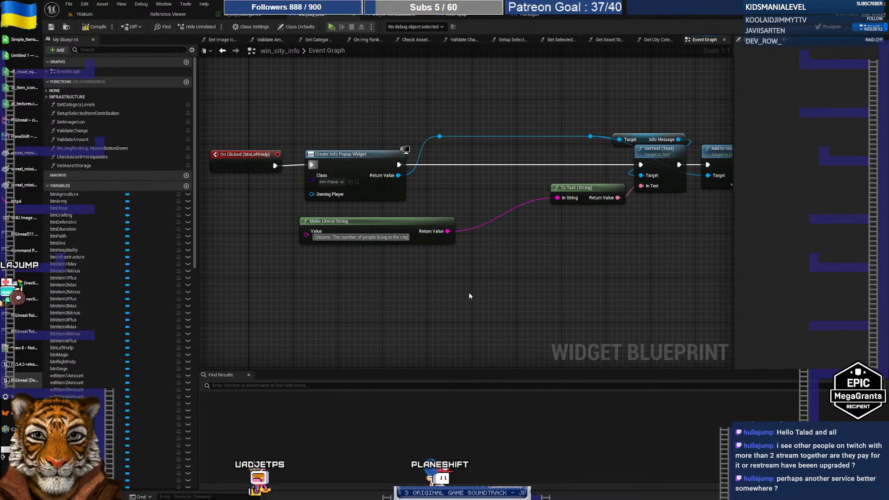
text(.)
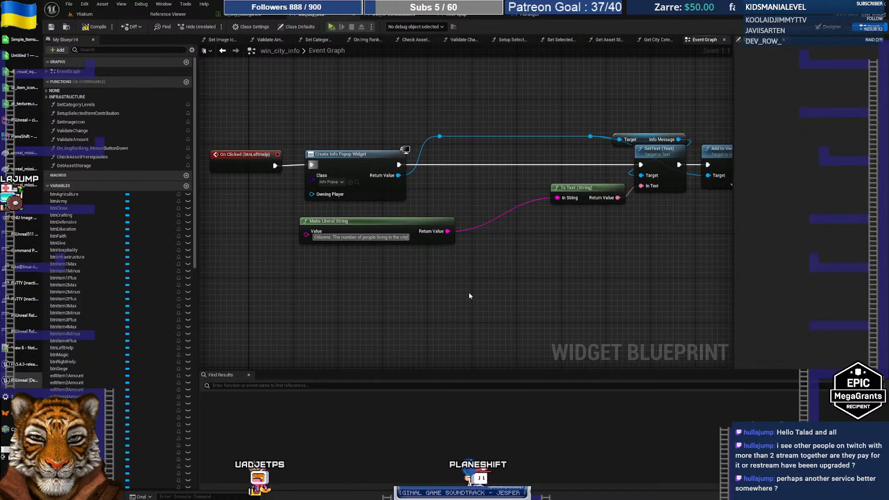
Extend the Citizens text with "This number is influenced by Infrastructure, Crafting and Agriculture.", checking the category names in the game's city window
text( This number is )
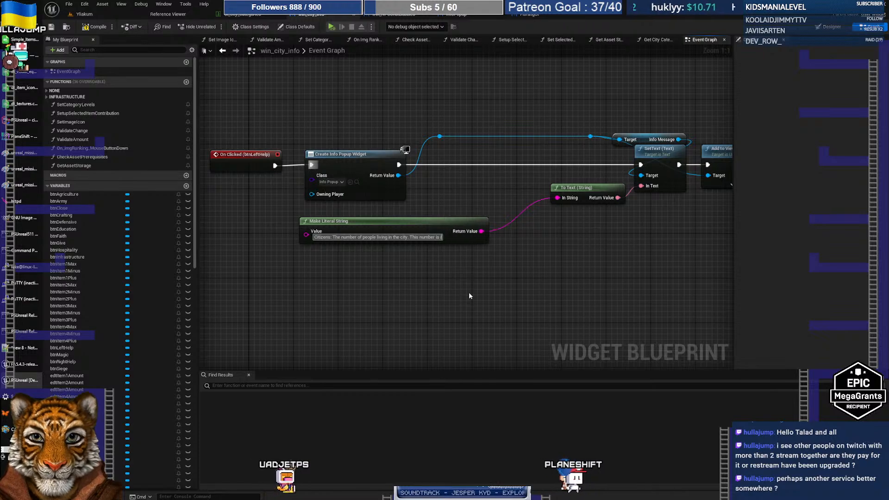
text(influenced by)
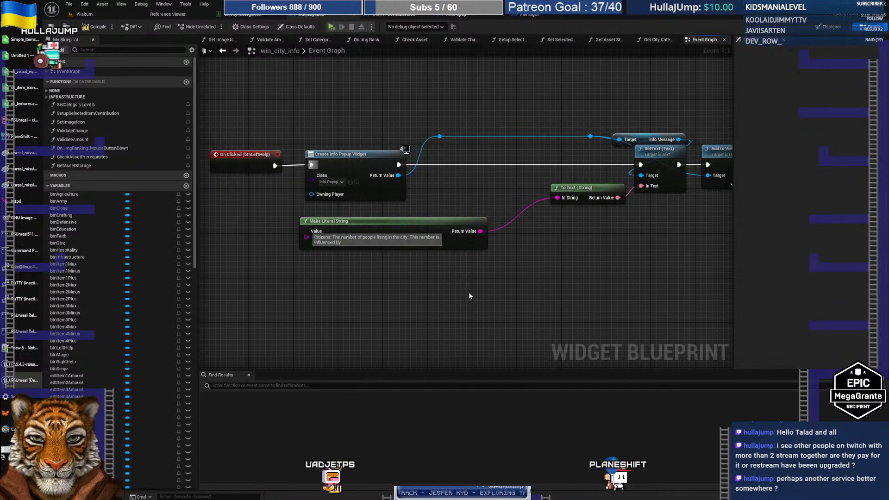
key(alt+Tab)
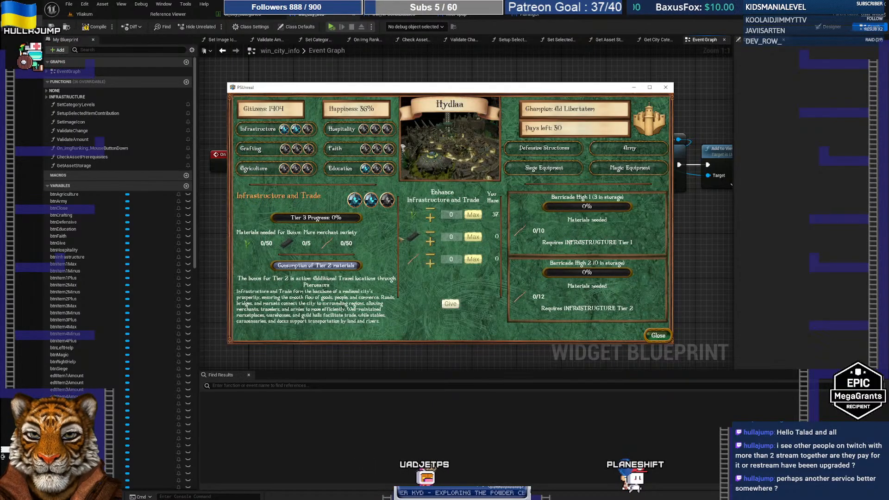
key(alt+Tab)
text(Infrastructure, Crafting and Agri)
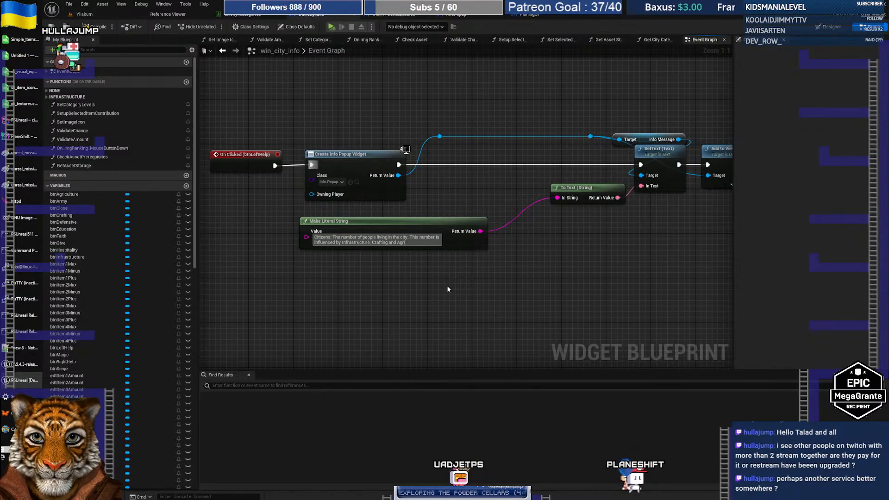
text(culture. At t)
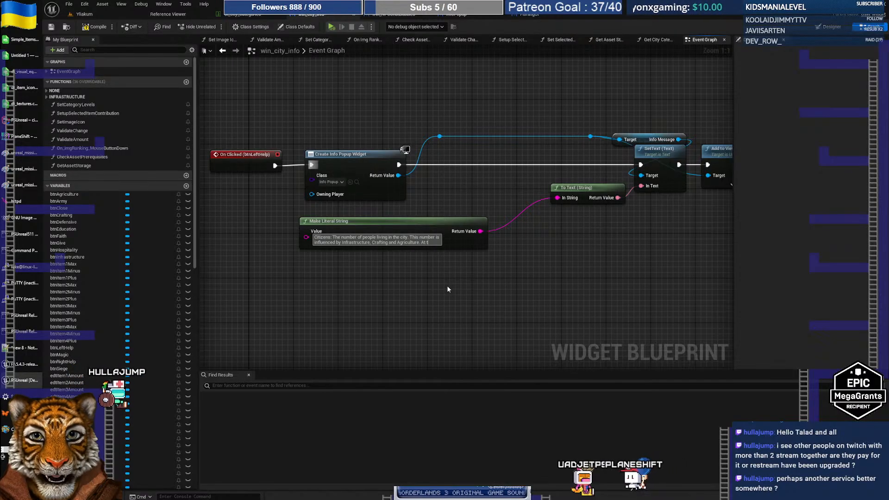
Finish the Citizens paragraph with "At the moment this does not have any in game effect. Maybe in the future." and a blank line
text(he moment thjios)
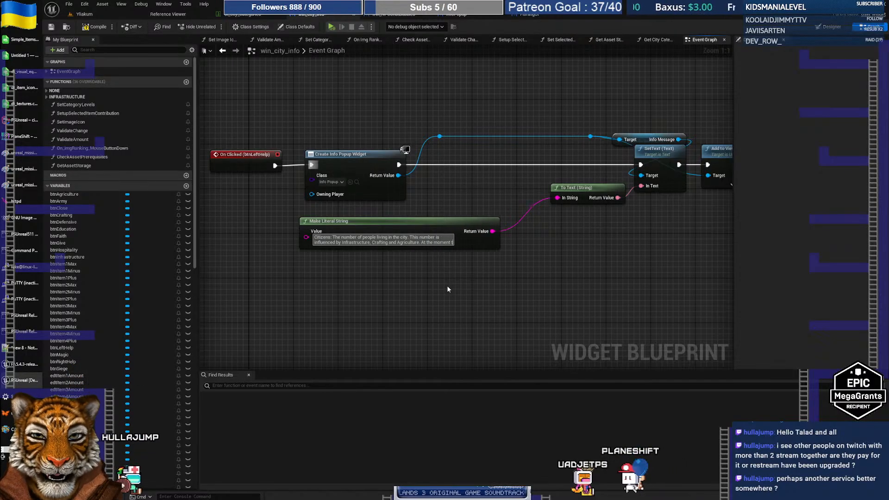
key(BackSpace)
key(BackSpace)
key(BackSpace)
key(BackSpace)
text(is does not have any in game)
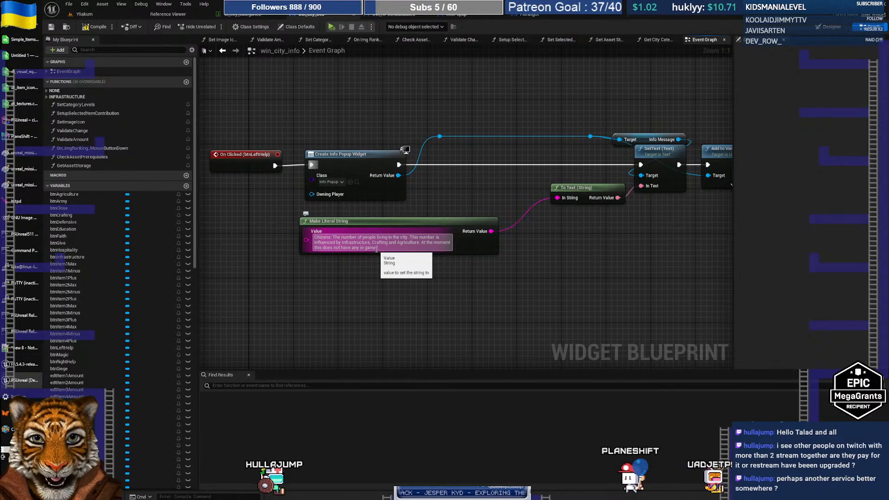
text(ct. Maybe in the fut)
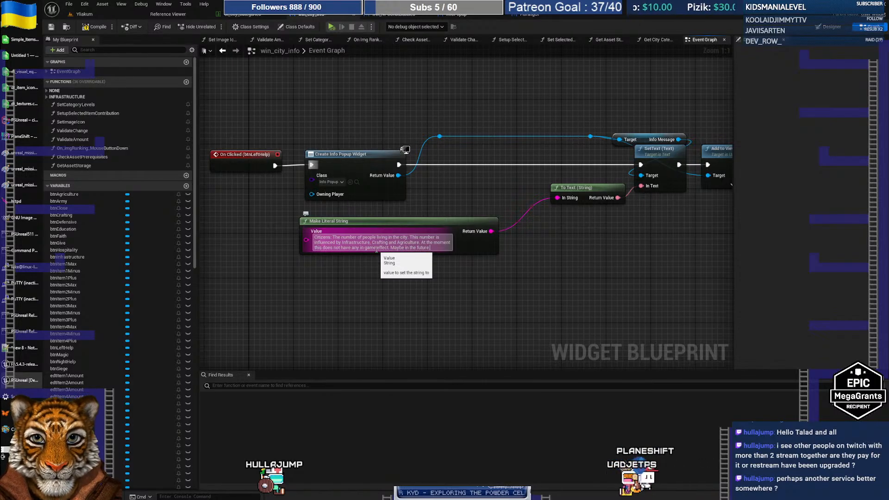
text(ure.)
key(shift+Return)
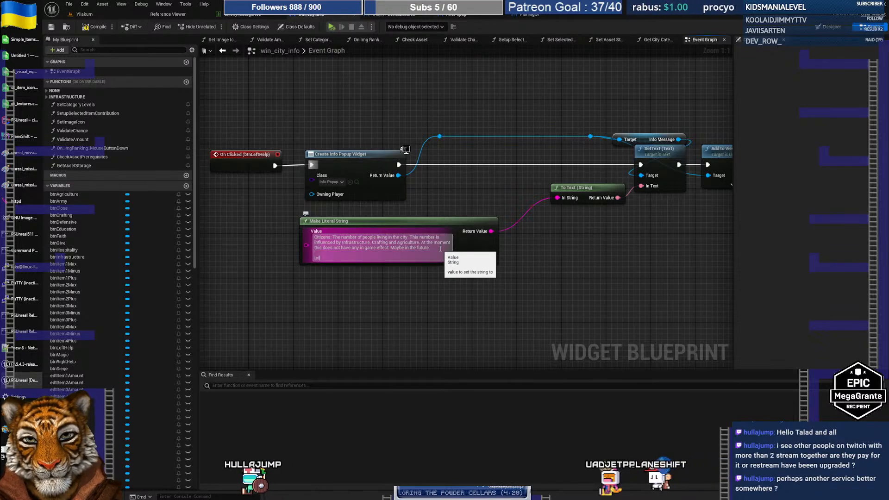
Start a second paragraph in the literal string with "Influence: The range of the city influence."
text(Influence: )
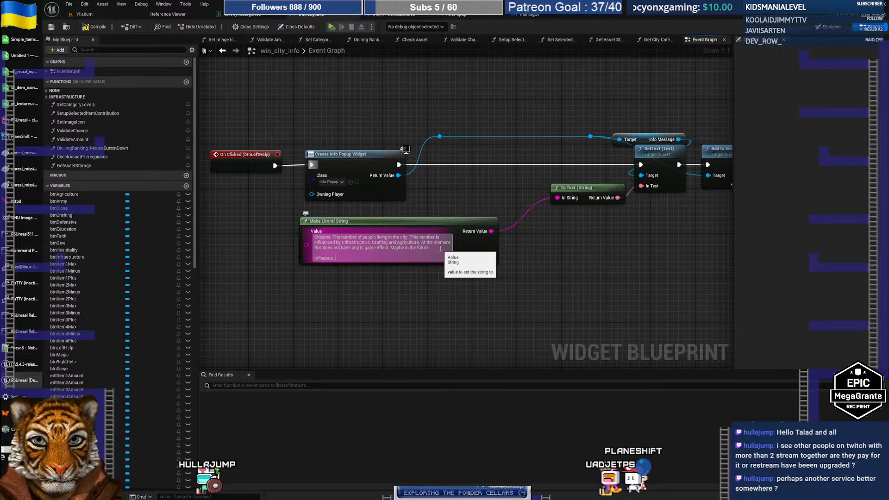
text(Th)
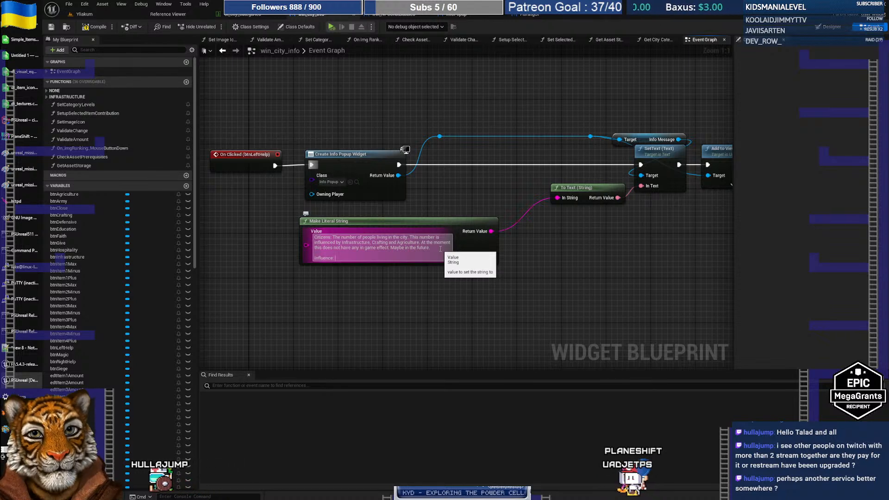
text(e range)
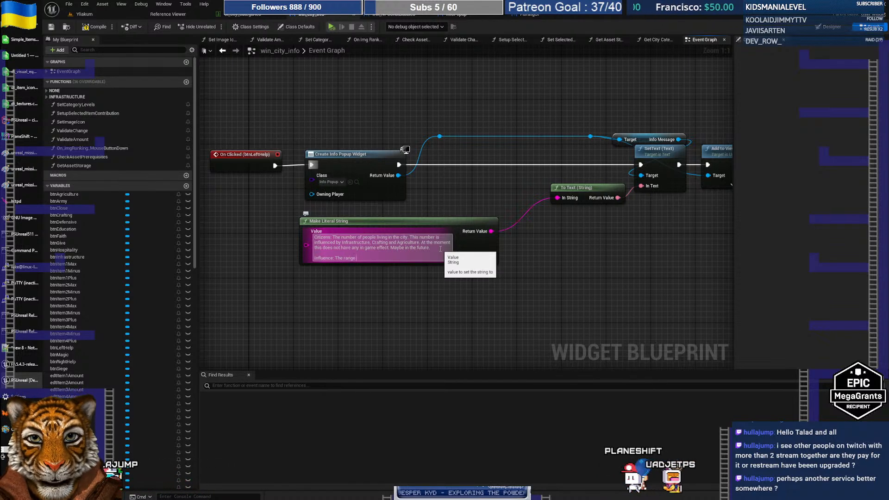
text( of the city)
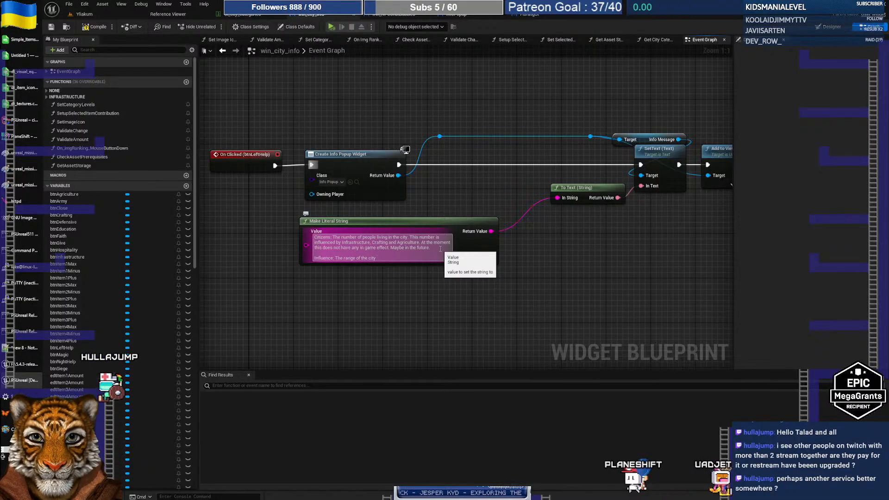
text( influence)
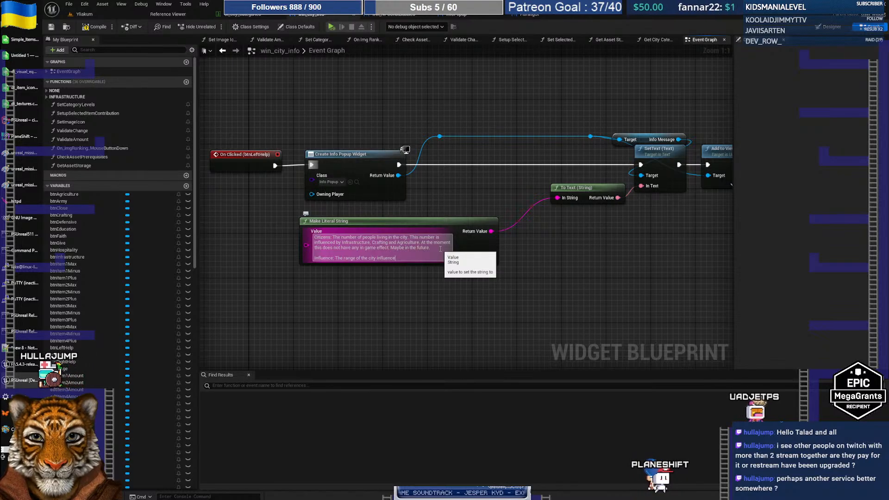
text(.)
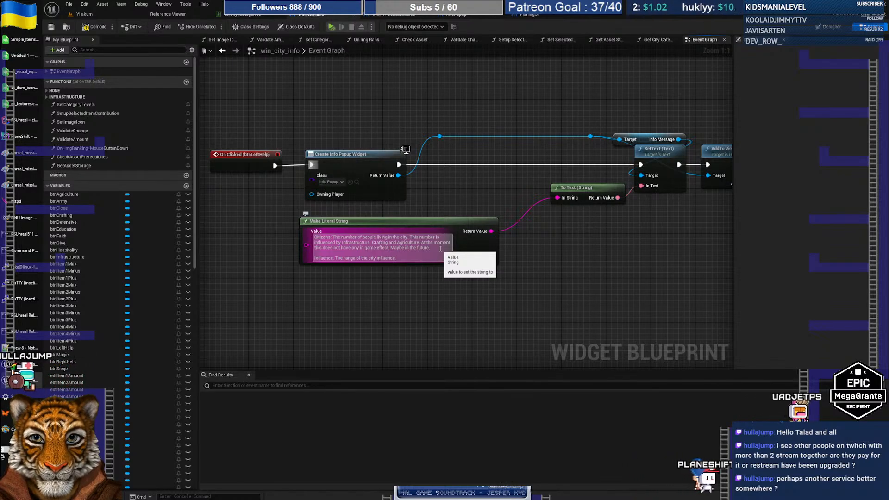
Add "Every city has a center point and the influence is calculated from that center point." to the Influence paragraph
text( Every city has)
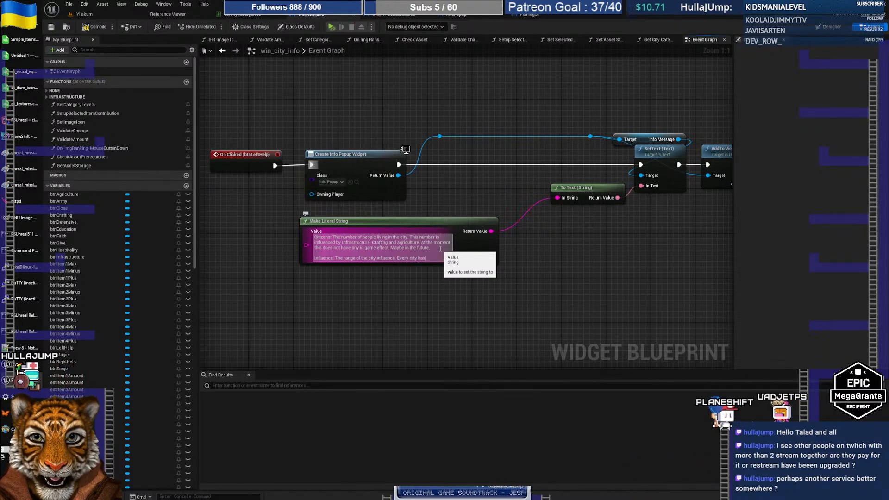
text( a center point and the influence is calcu)
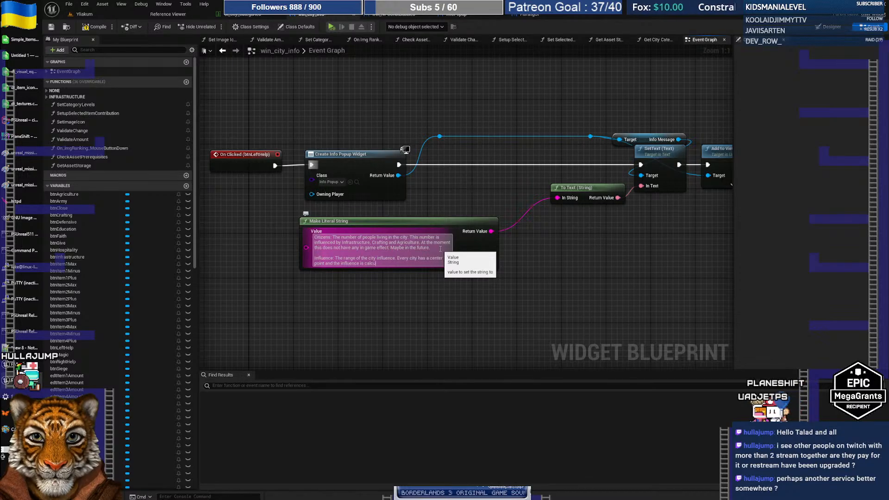
text(alteated from that center point)
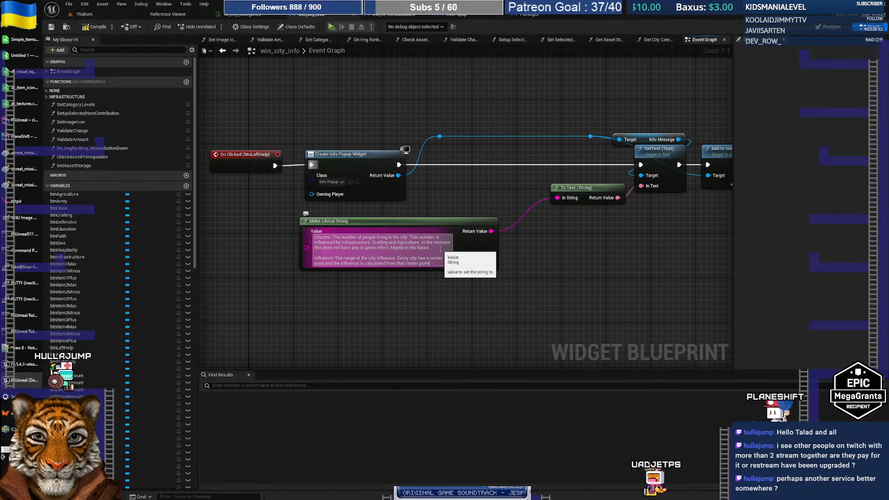
text(.)
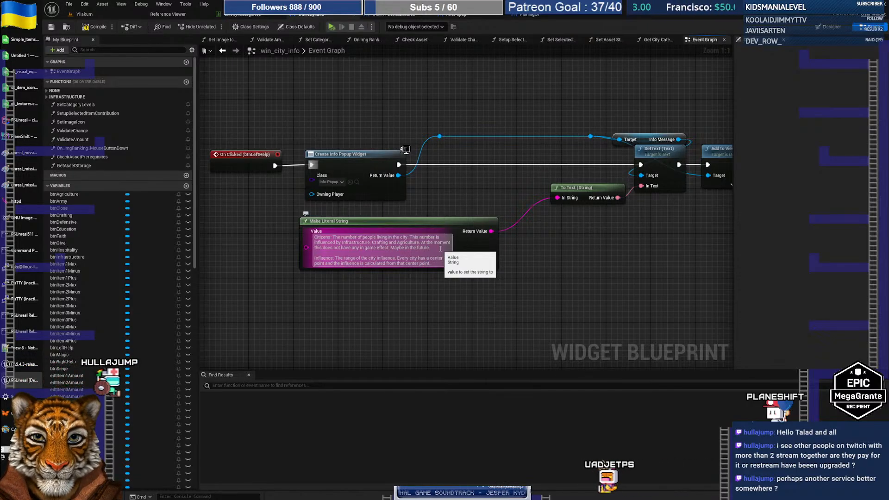
Add "All the benefits gained by boosting the city evolution are applied within the influence range." to the Influence paragraph
text( All the benefits gains)
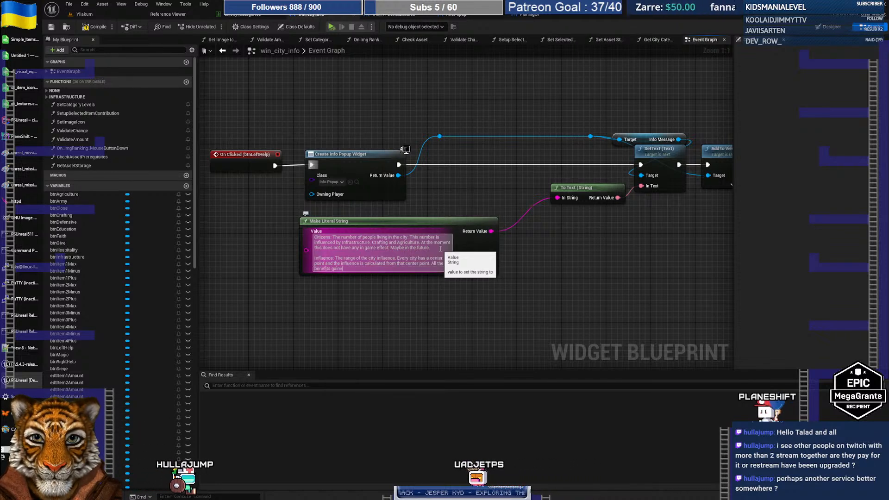
key(BackSpace)
text(ed by )
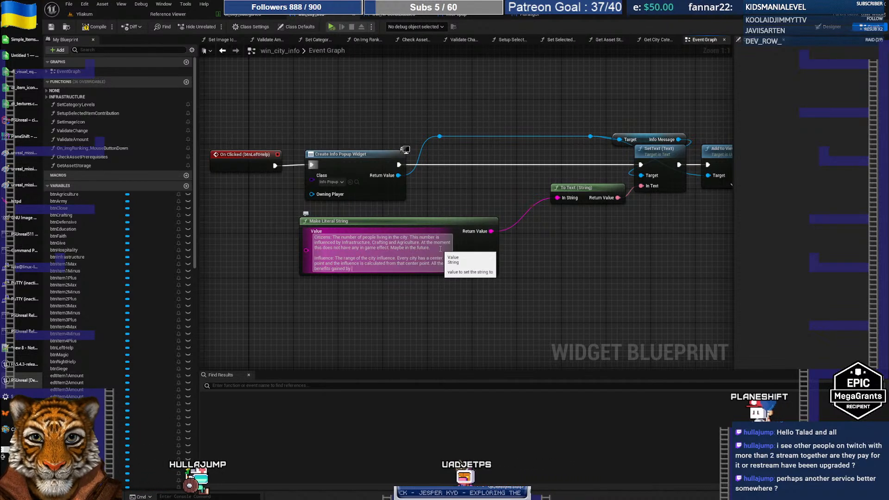
text(boosting)
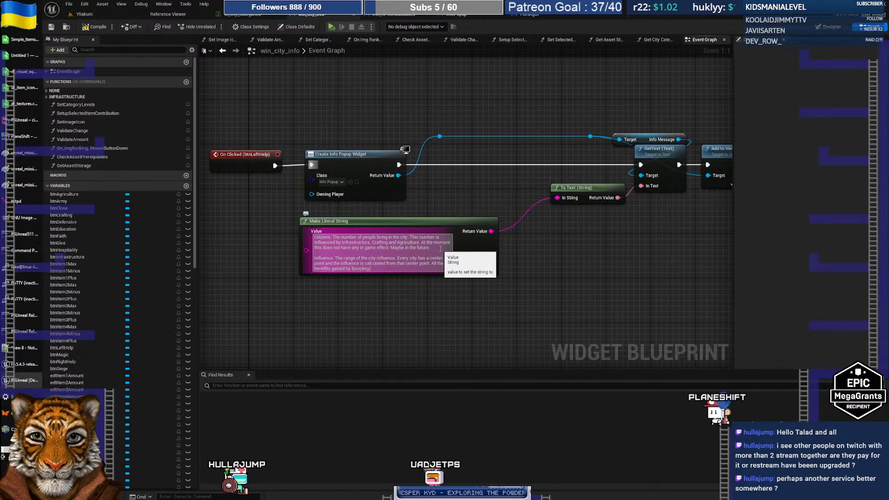
text( the city evolution are applied within)
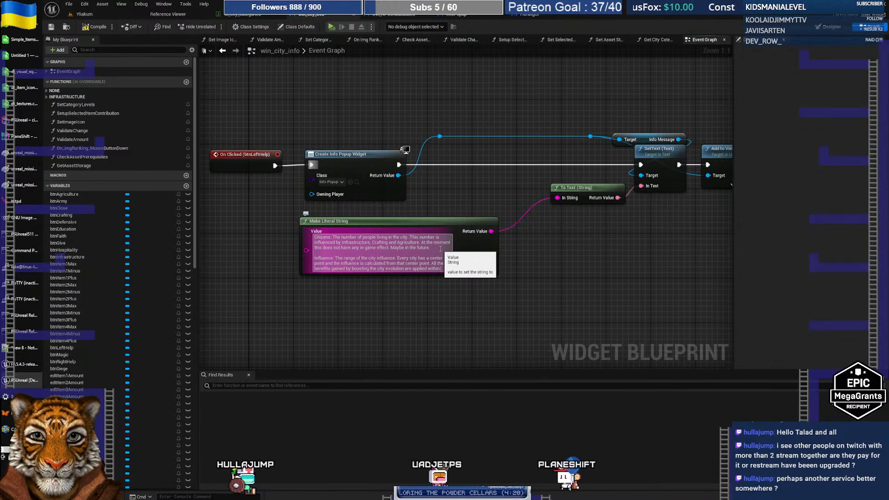
text(the influence range.)
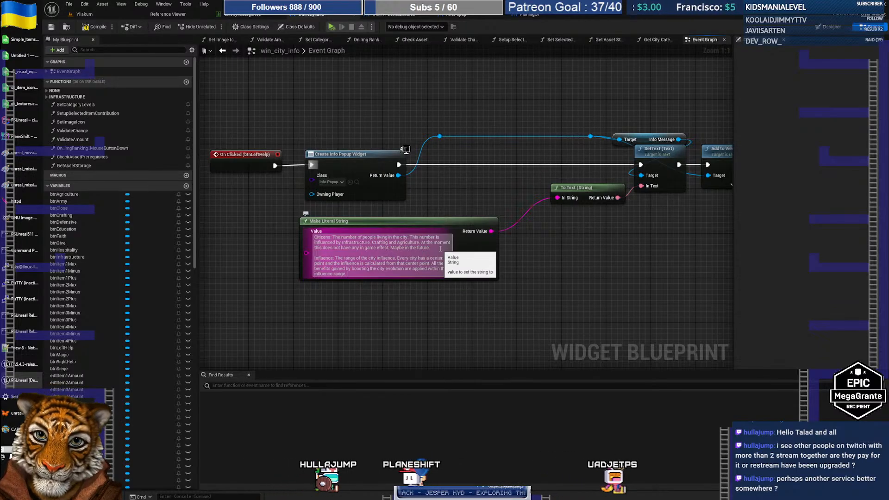
Add "The range is determined solely by the Infrastructure evolution" to the end of the Influence paragraph
text(The range is determined solely by the Infrastruc)
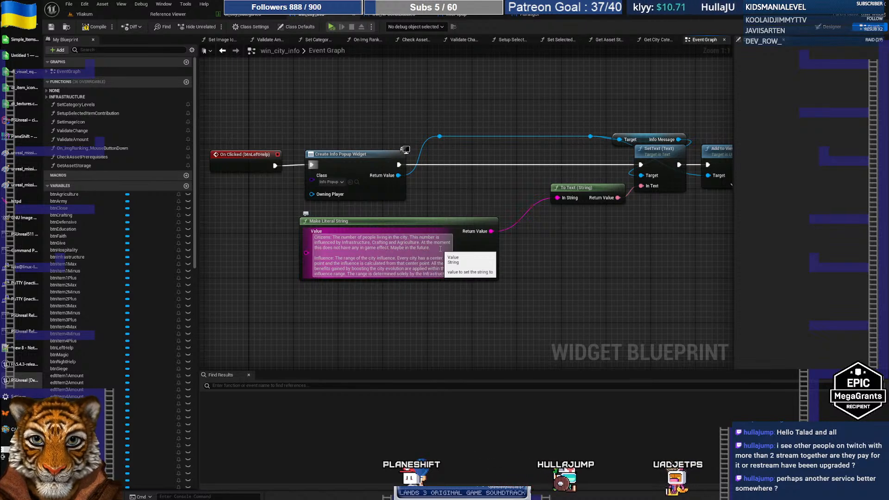
text(eo)
key(BackSpace)
key(BackSpace)
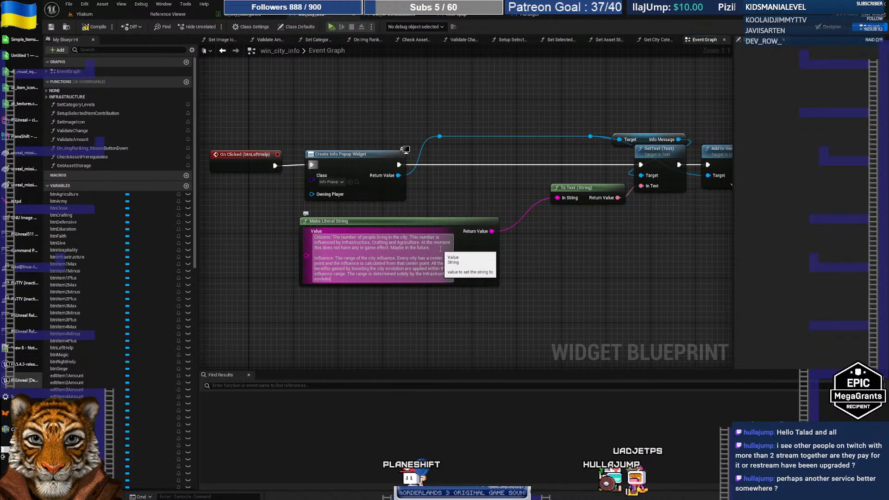
text(vol)
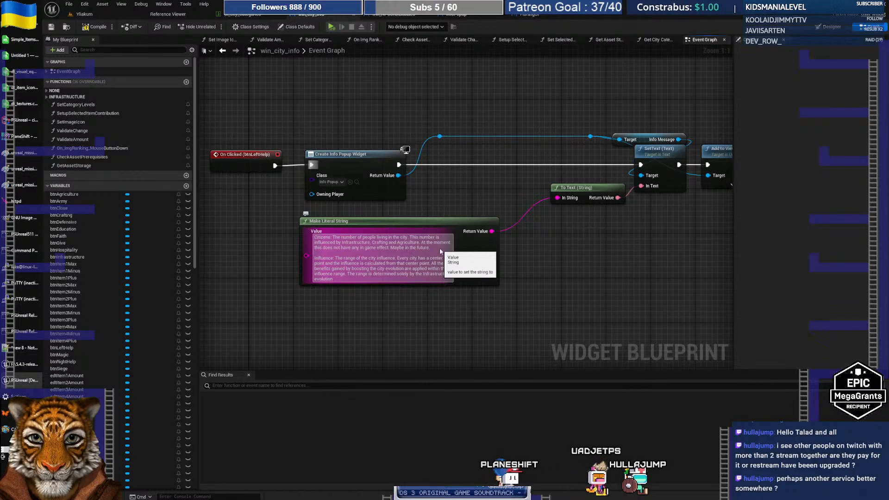
Reword the help text to read "Agriculture tiers" in the Citizens paragraph, and "boosting the city tiers" and "Infrastructure tier" in the Influence paragraph
key(alt+Tab)
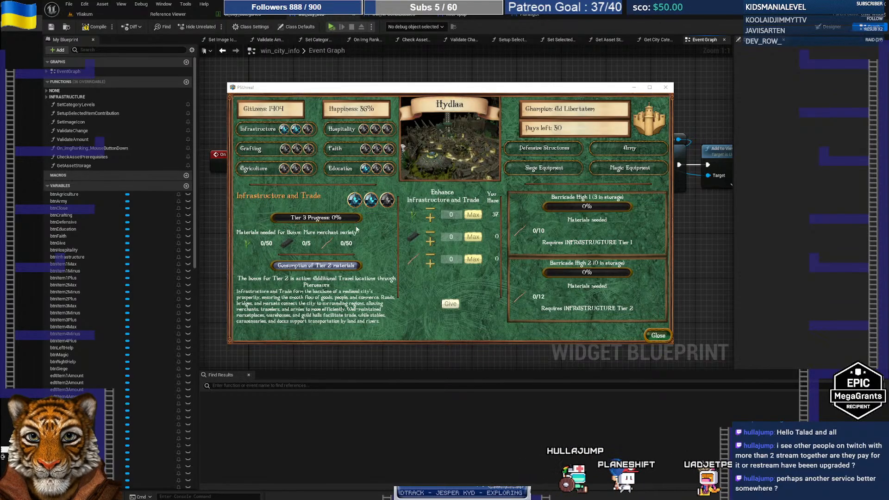
key(Escape)
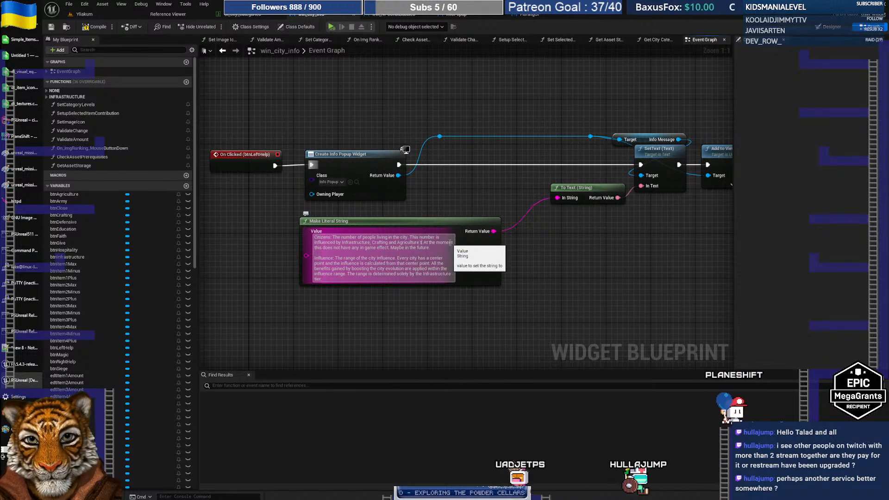
text(tiers)
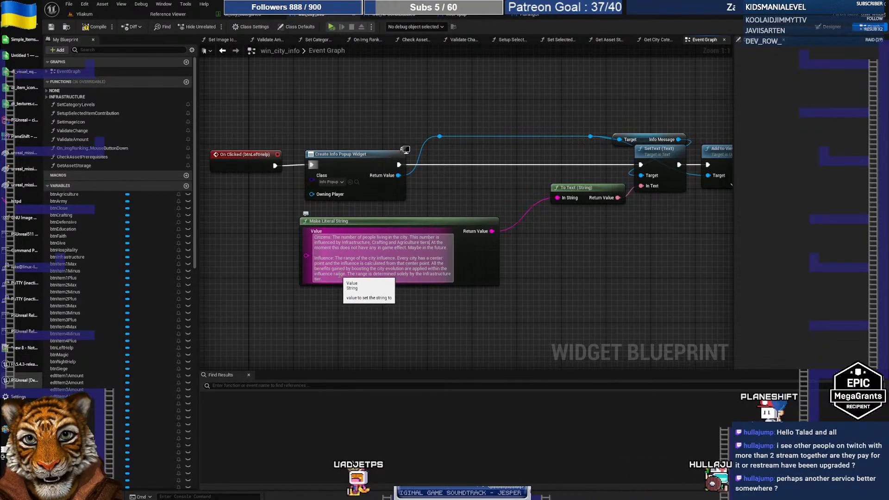
double_click(394, 268)
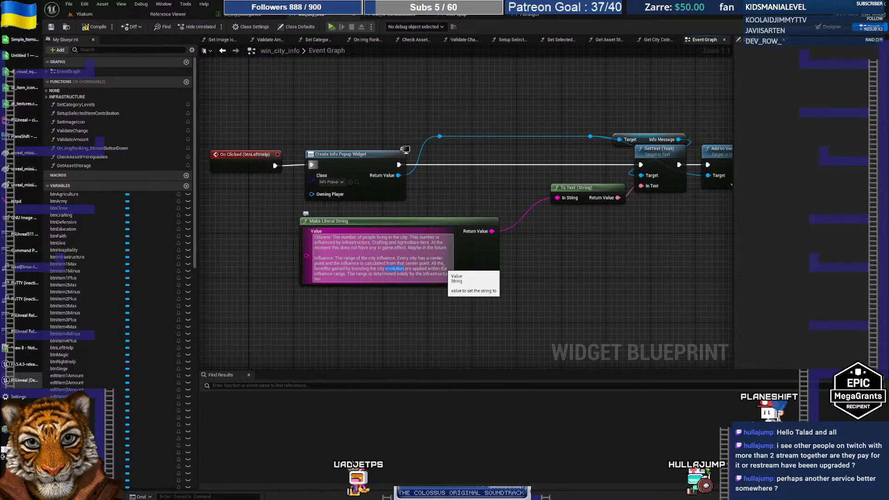
key(Delete)
text(tiers)
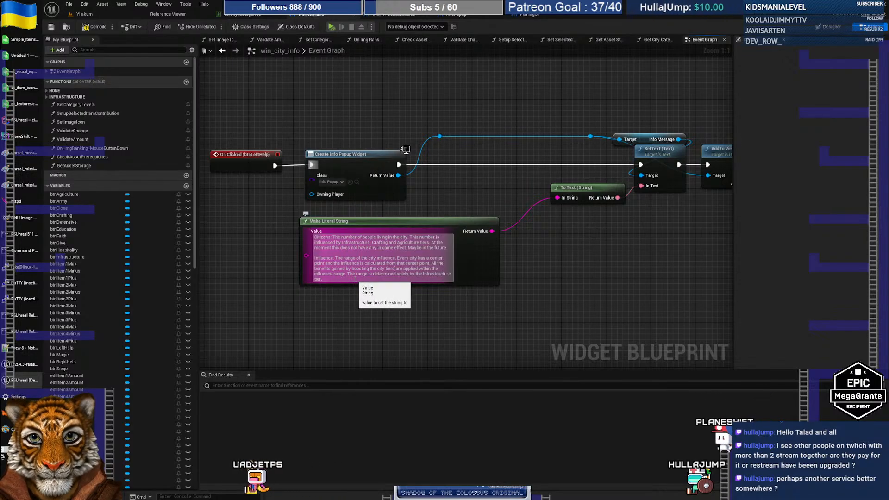
After a blank line, start a third paragraph with "Happiness: Represents how happy are the people living in the city."
click(414, 279)
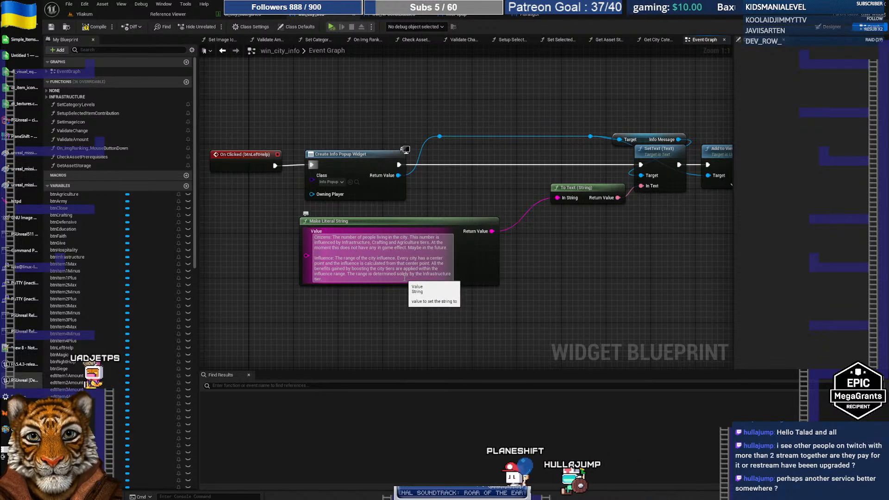
key(shift+Return)
key(shift+Return)
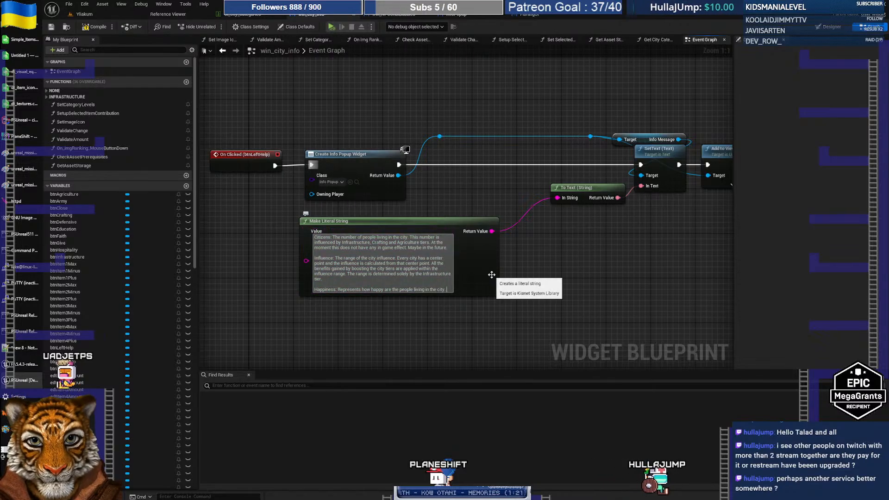
Add "This is influenced by Hospitality, Faith and Education." to the Happiness paragraph, checking the category names in the game's city window
text(This is influenc)
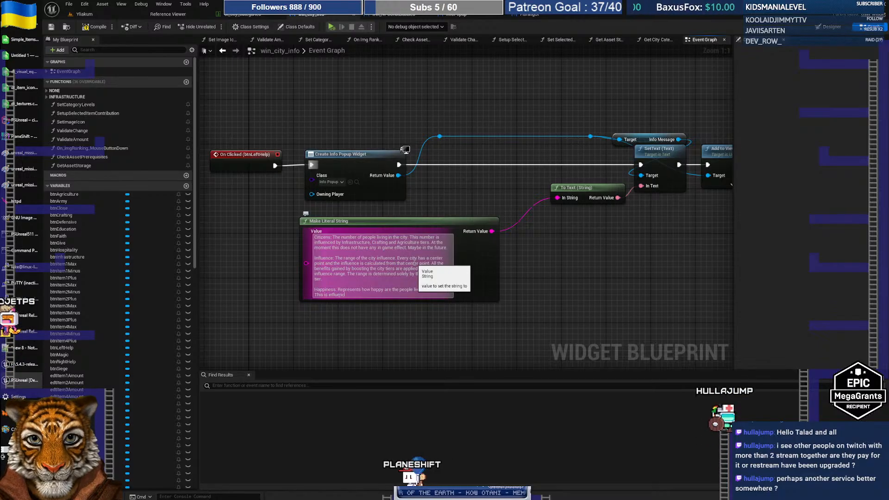
text(ed by)
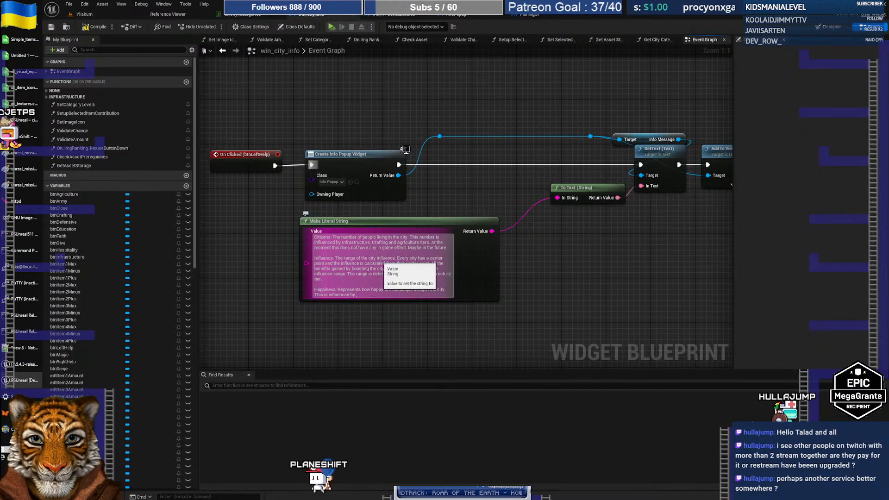
key(alt+Tab)
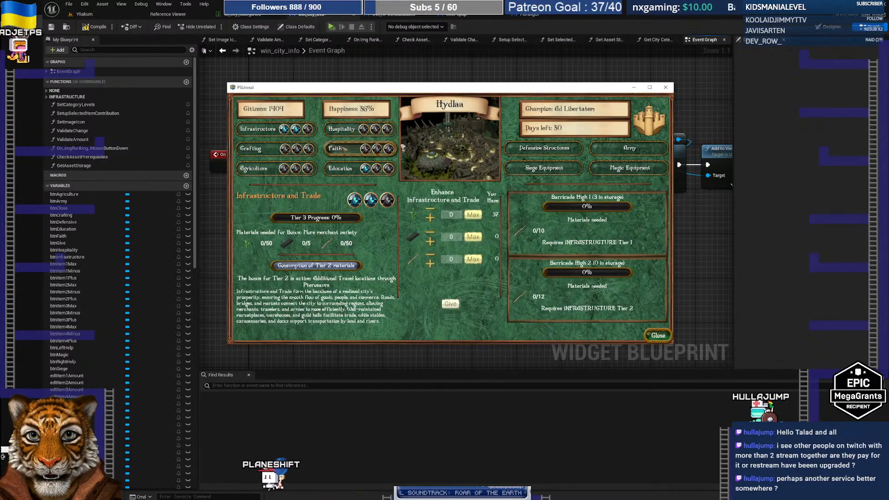
key(alt+Tab)
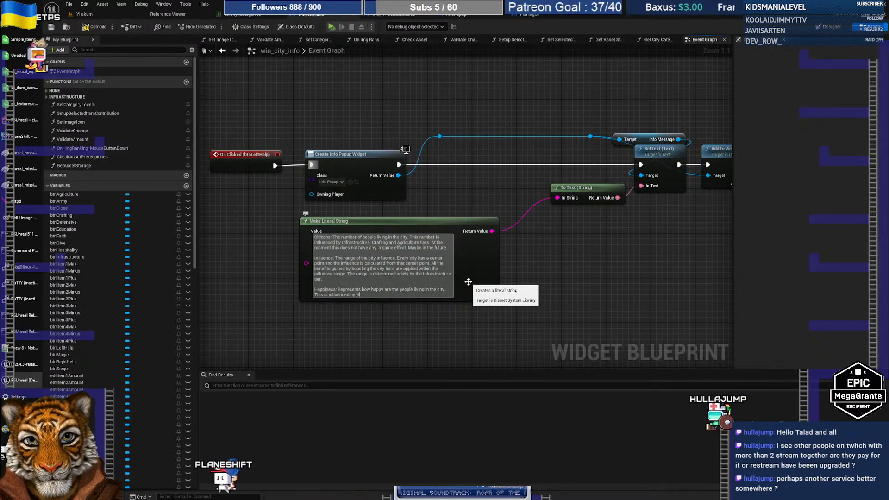
text(itali)
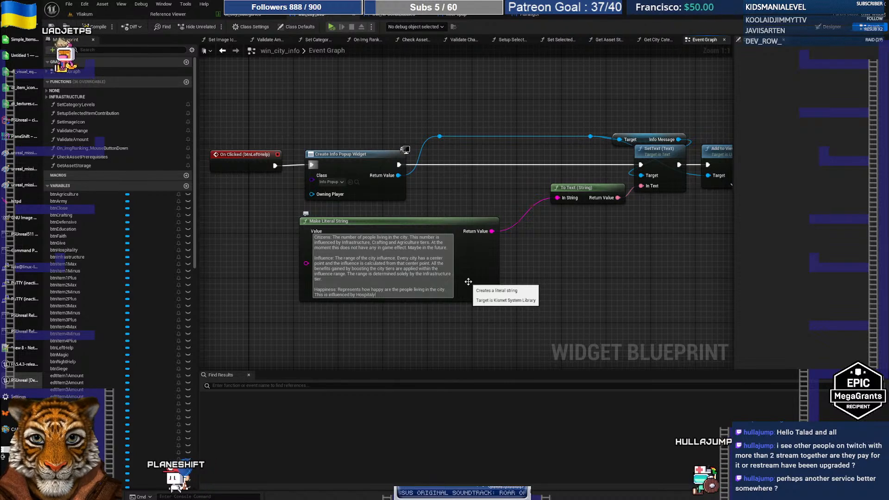
text(ty, Faith and Education.)
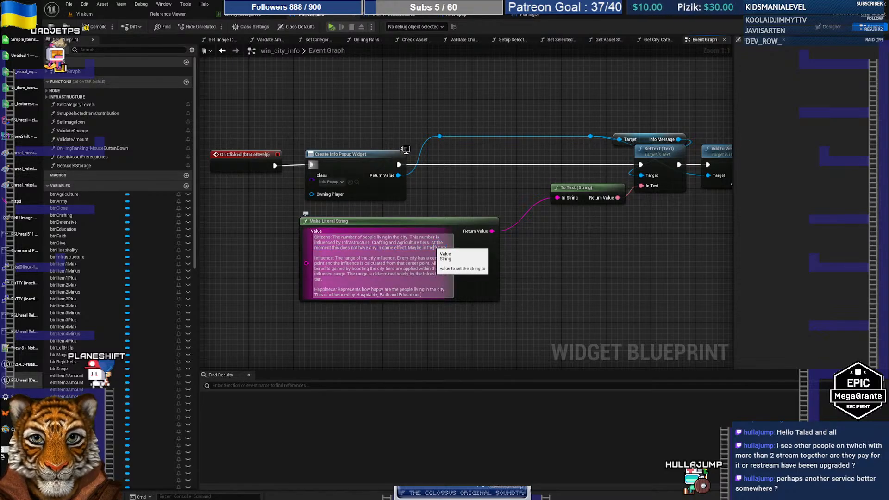
Finish the Happiness paragraph with "At the moment this does not have any in game effect. Maybe in the future."
click(427, 294)
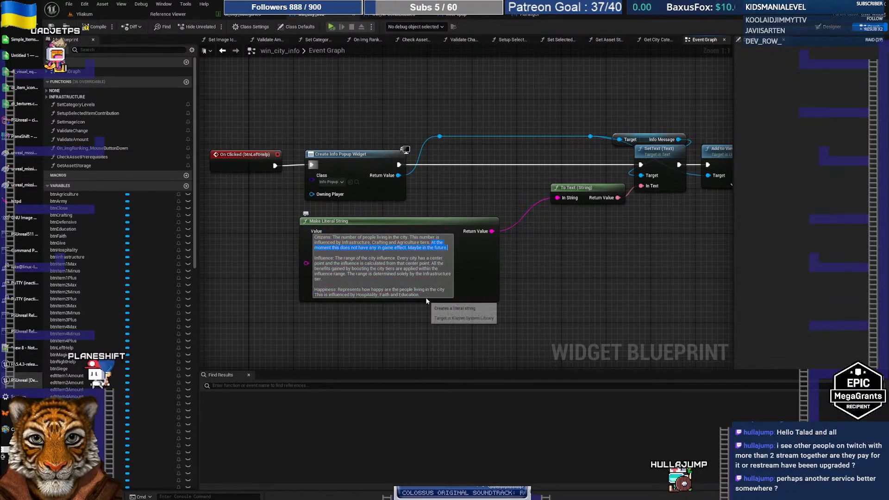
text(At the moment this does not have any in game effect. Maybe in the future.)
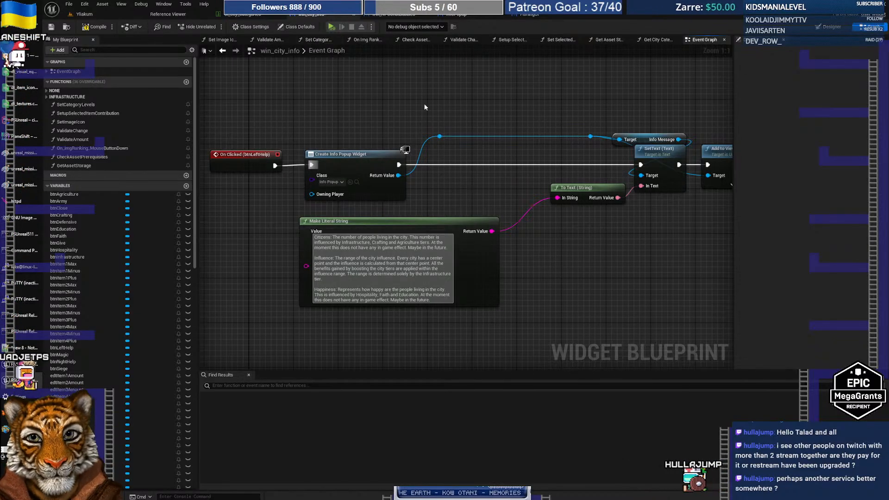
Review the enlarged city window in the game and start a new help text paragraph with "Tiers: Every category"
key(alt+Tab)
double_click(380, 87)
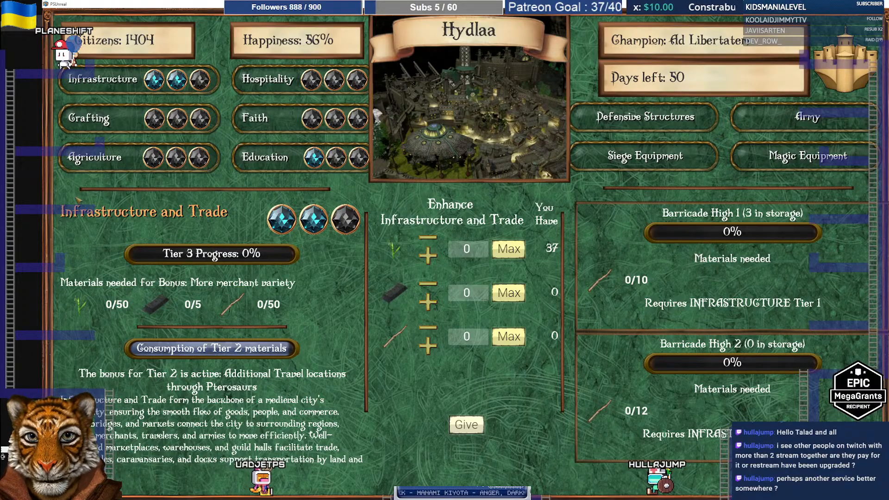
key(alt+Tab)
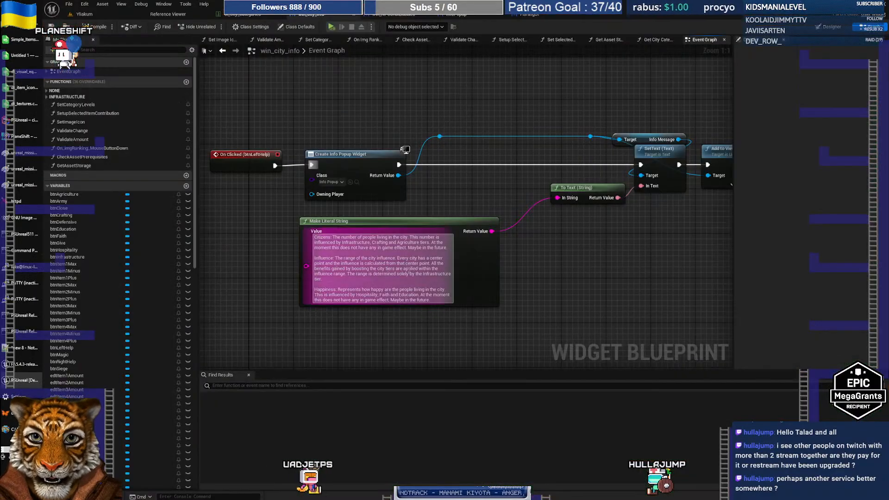
scroll(440, 256, down, 2)
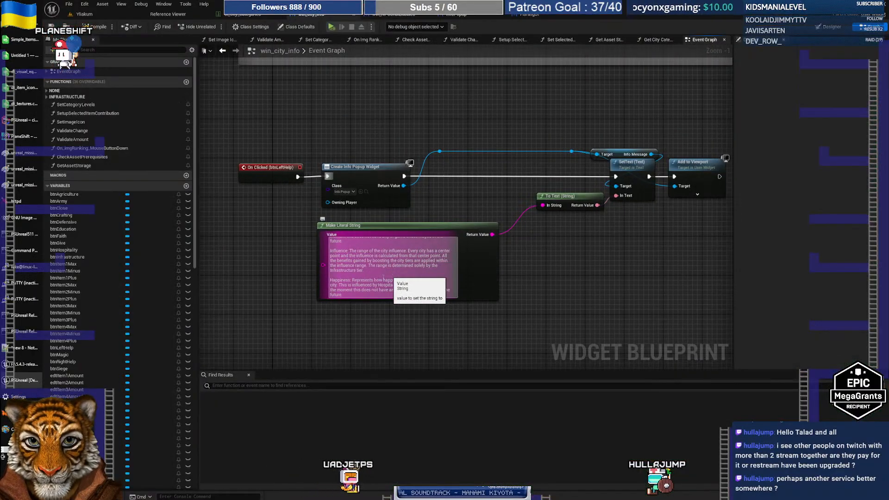
scroll(523, 276, up, 1)
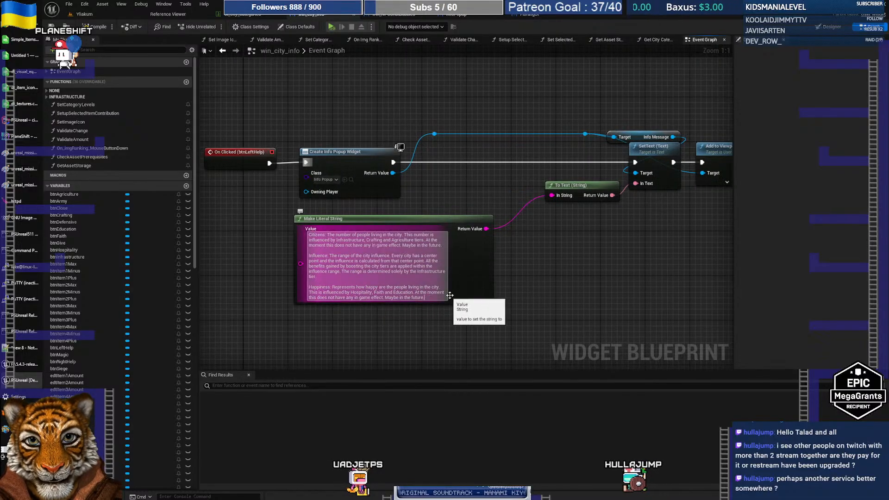
scroll(450, 296, down, 2)
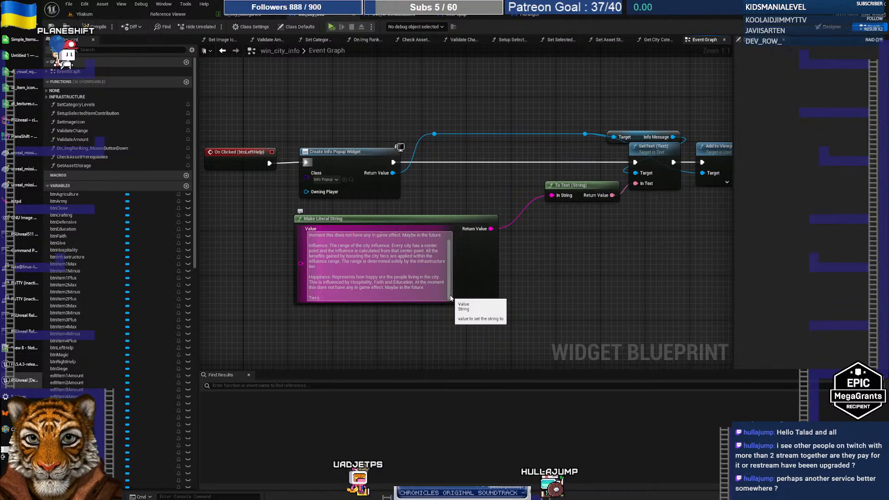
text(Ever)
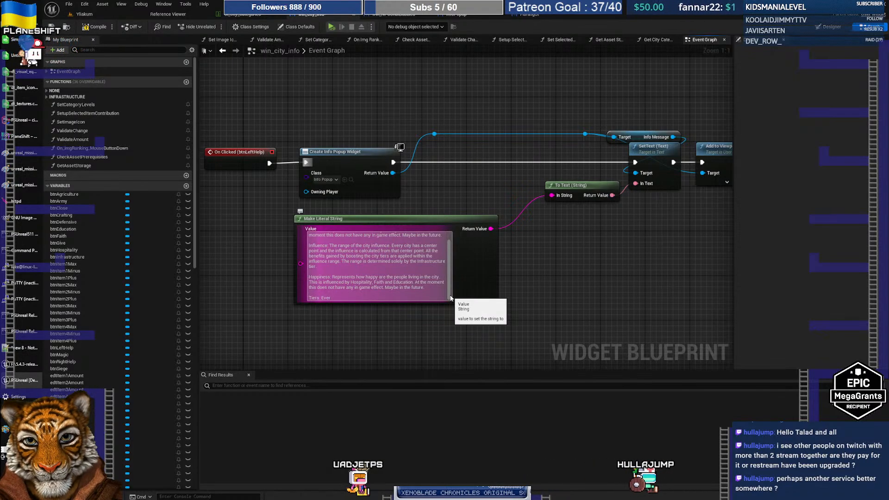
text(y aategory)
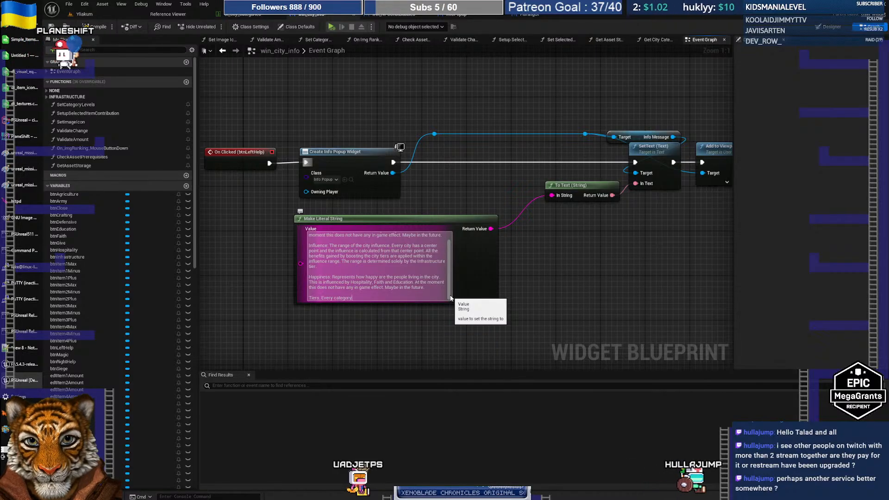
Complete the first Tiers sentence with "(example Infrastructure) has 3 possible evolution Tiers."
text( (example Infr)
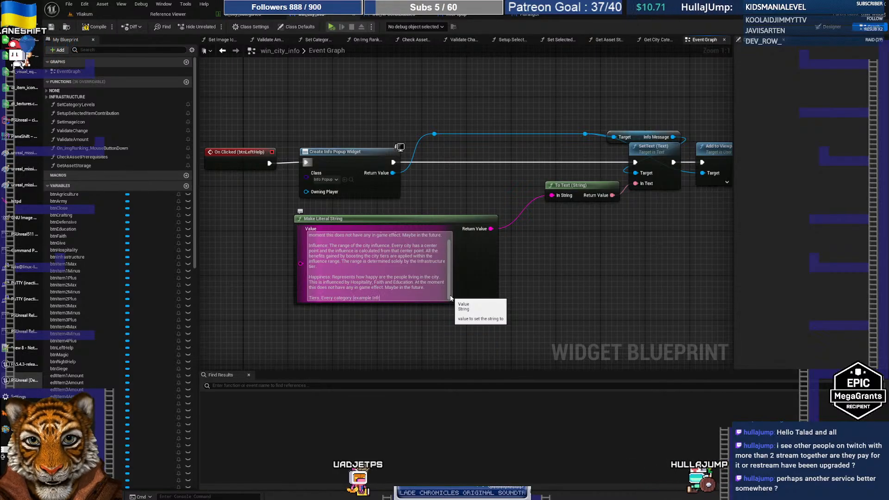
text(astructure) has 3 pos)
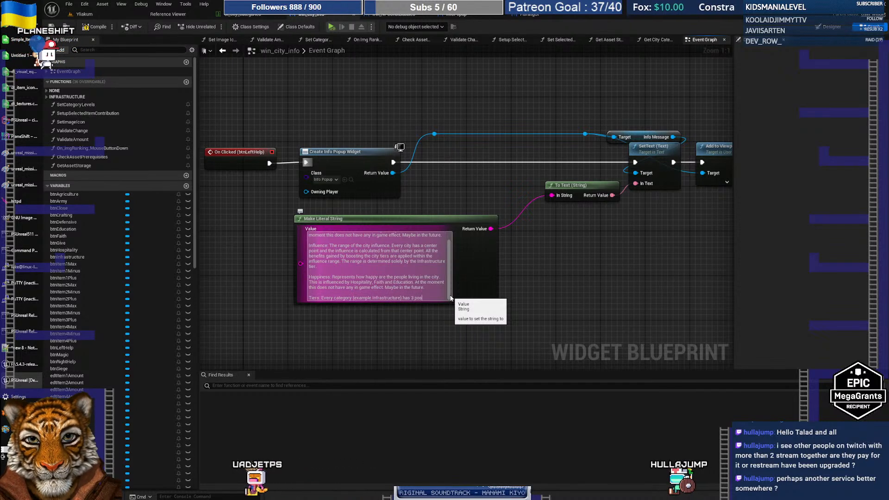
text(sible Tiers)
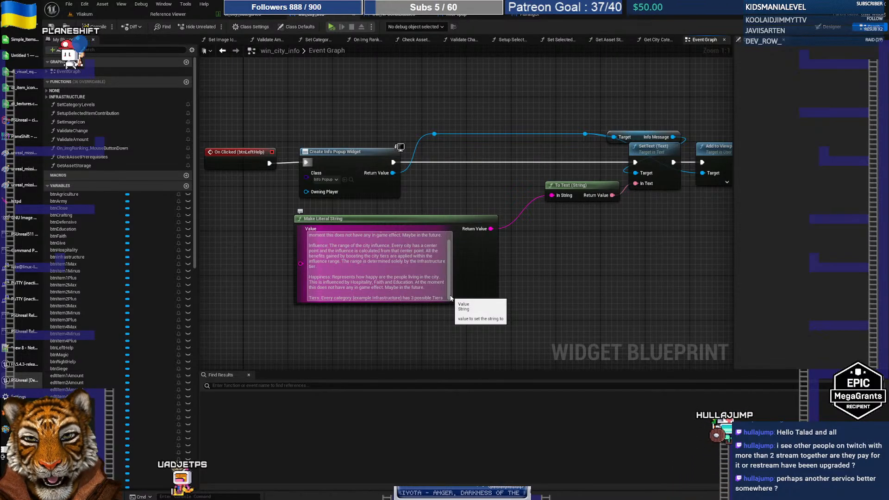
text(evolution Tiers)
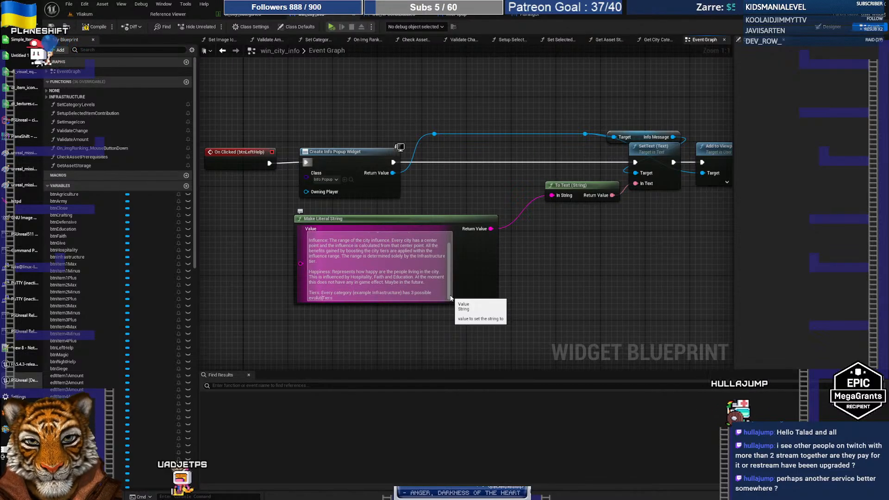
text(. )
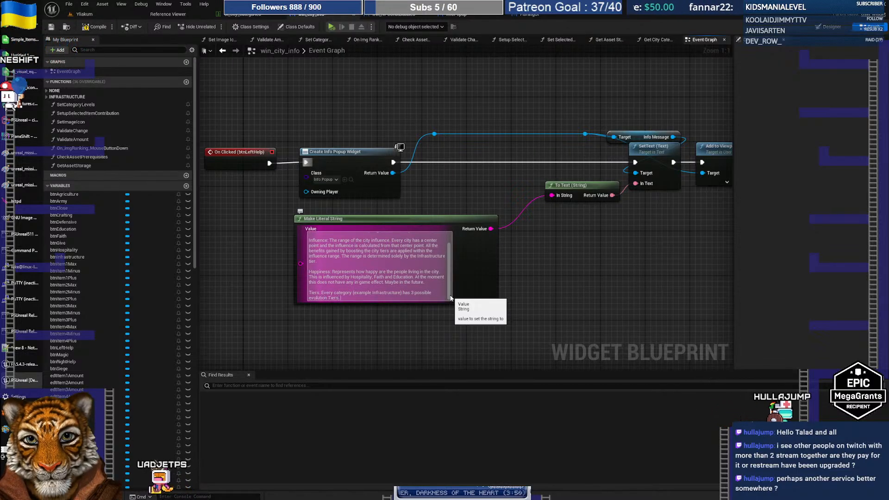
Continue the Tiers paragraph of the help text with "The city requires materials to reach the next tier."
text(The city)
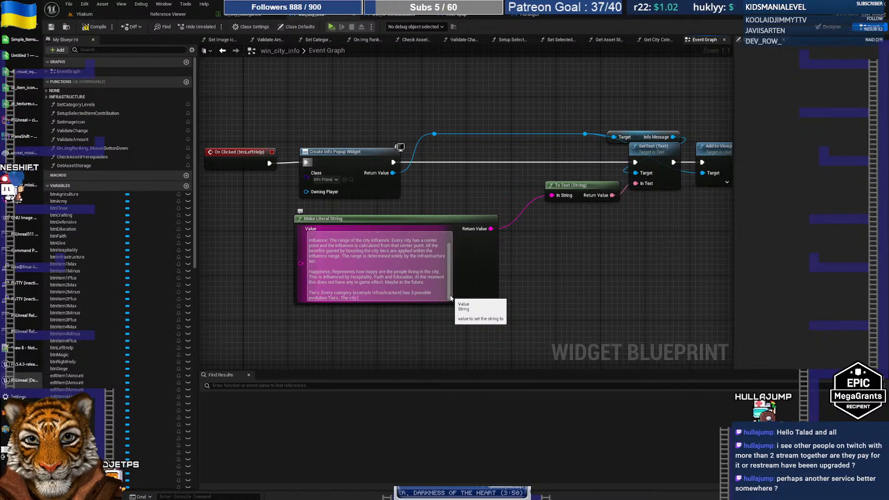
text( require)
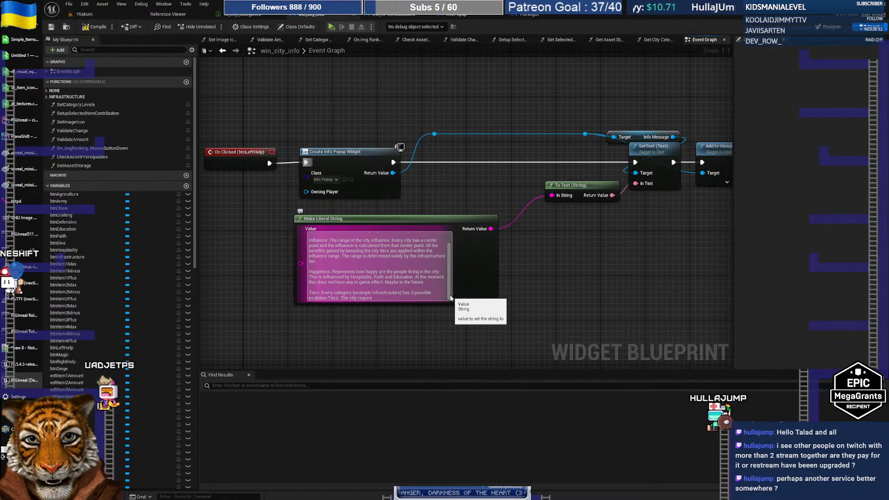
text(s materials to reac)
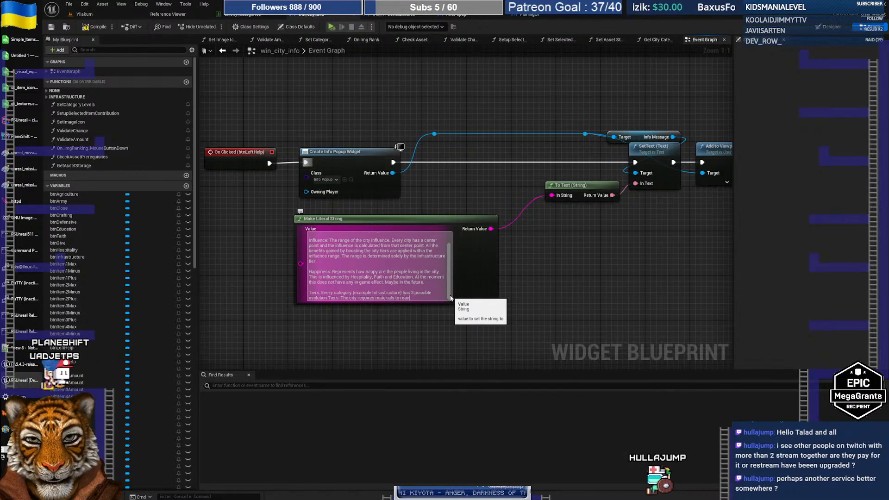
text(h that tier)
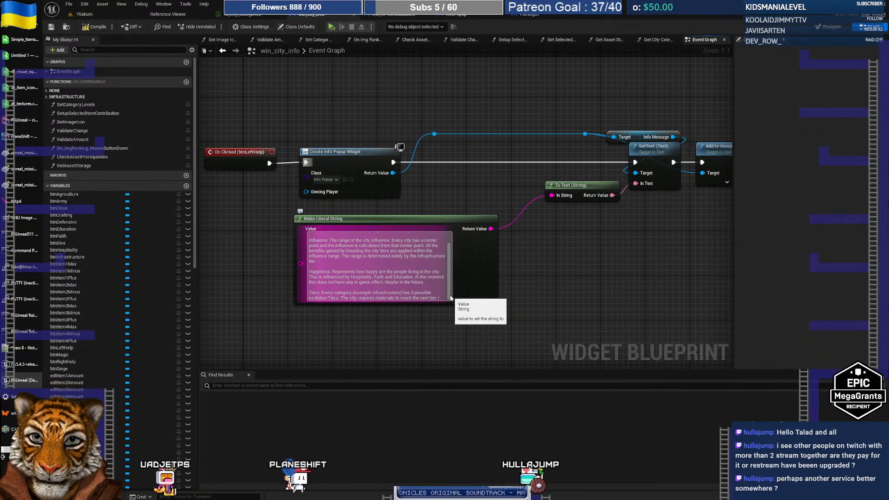
Add "When a new tier is reached a bonus will enter into effect and the consumption the materials will start." to the Tiers paragraph
text(hen a new tier is reache)
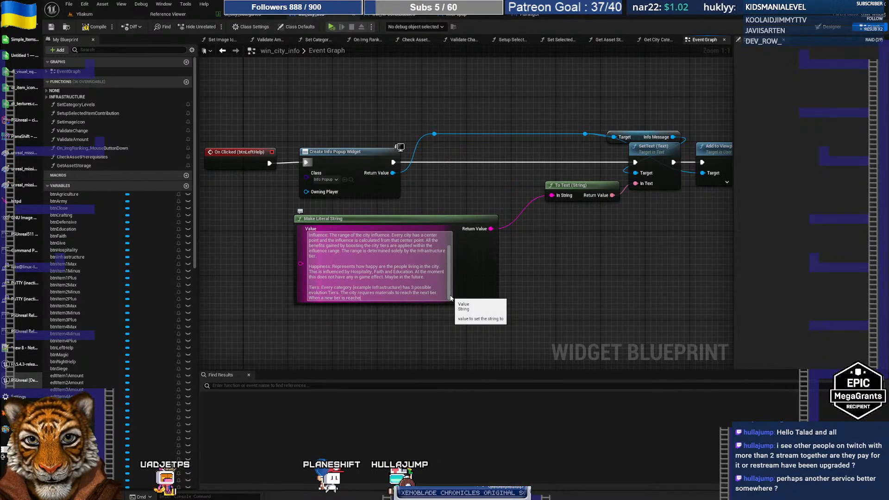
text(bonbus)
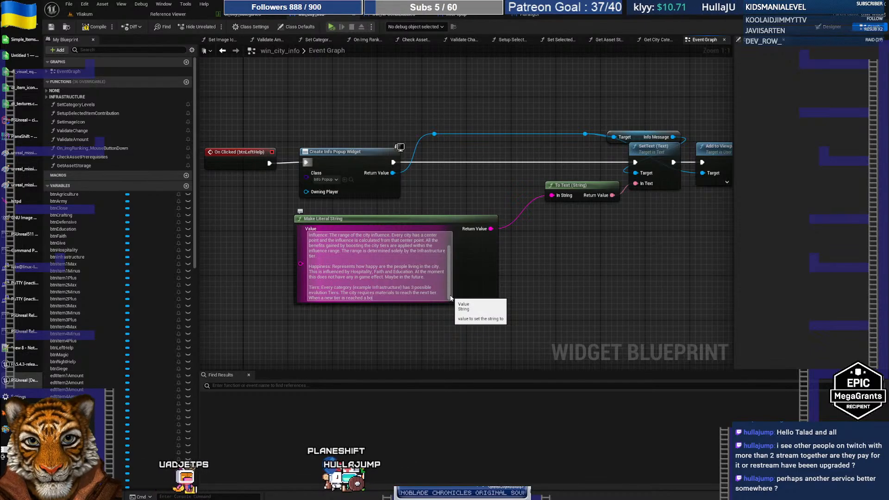
key(BackSpace)
key(BackSpace)
key(BackSpace)
text(us w)
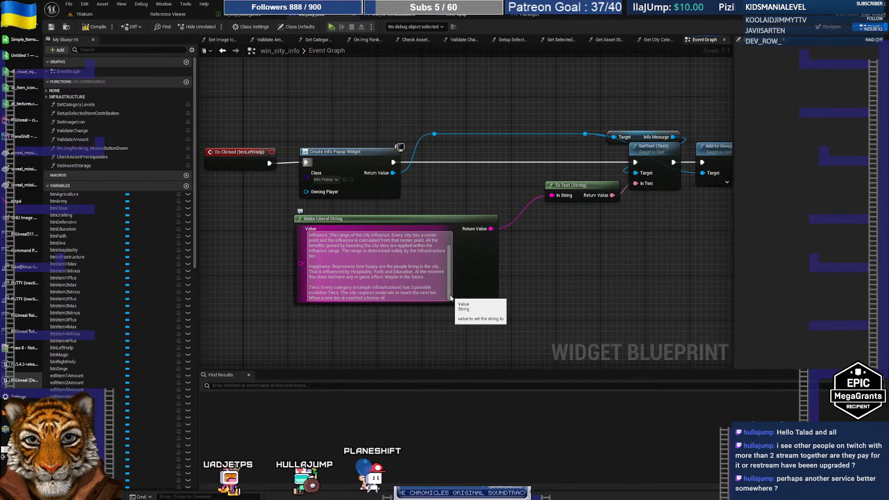
text(ill enter into)
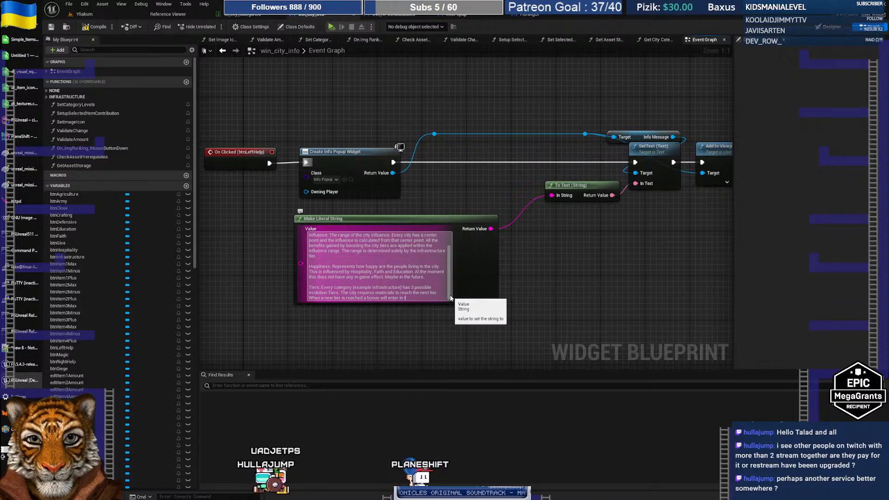
text( elfect and ihe consumption the materials will start. When all the)
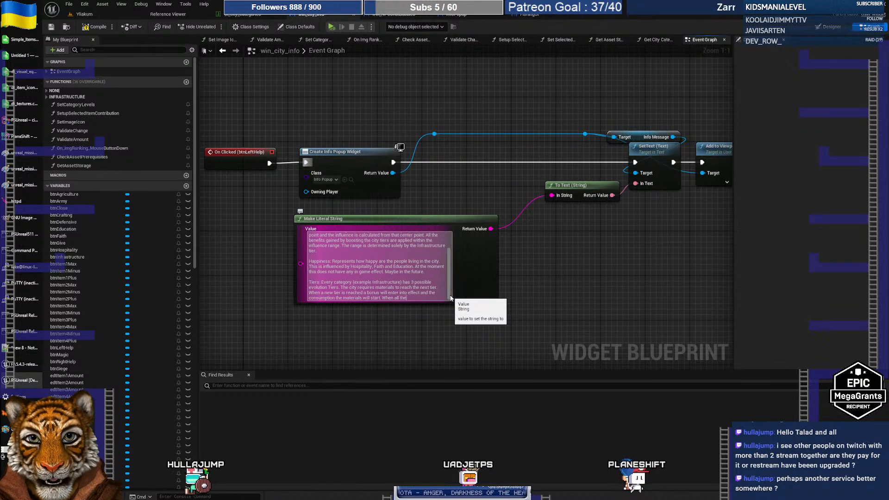
Complete the Tiers paragraph with "When all the materials are consumed by the city, the tier and the corresponding bonuses are lost.", checking the game's city window
text(s are consumed by the city, the tie)
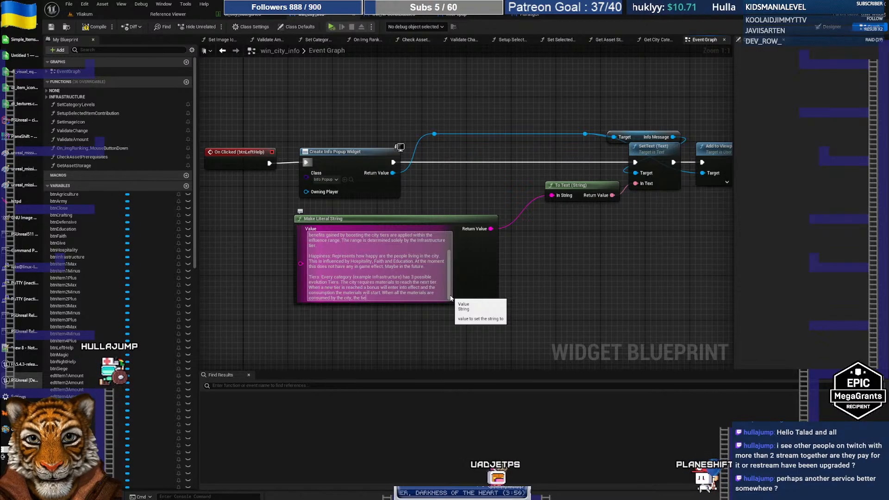
text(t.)
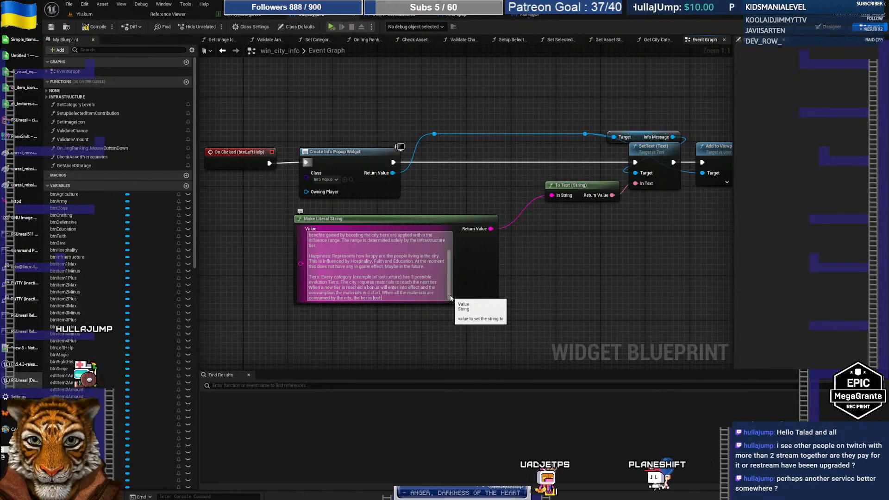
key(alt+Tab)
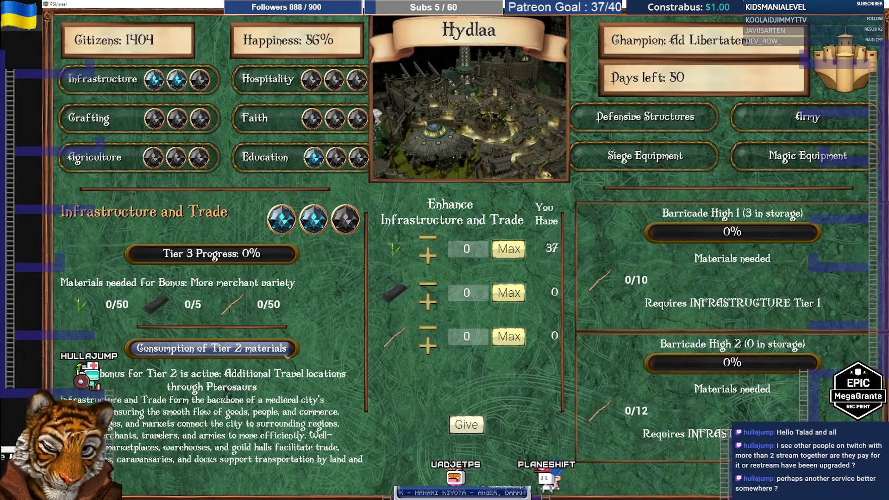
key(alt+Tab)
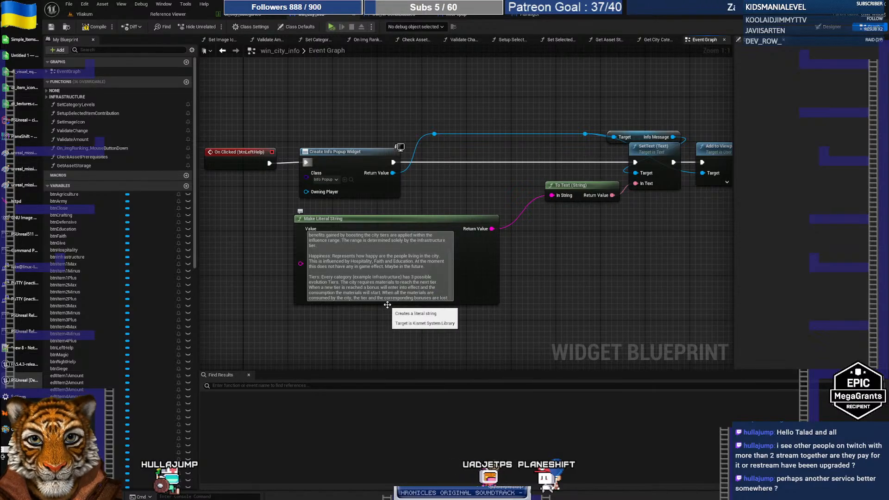
text(.)
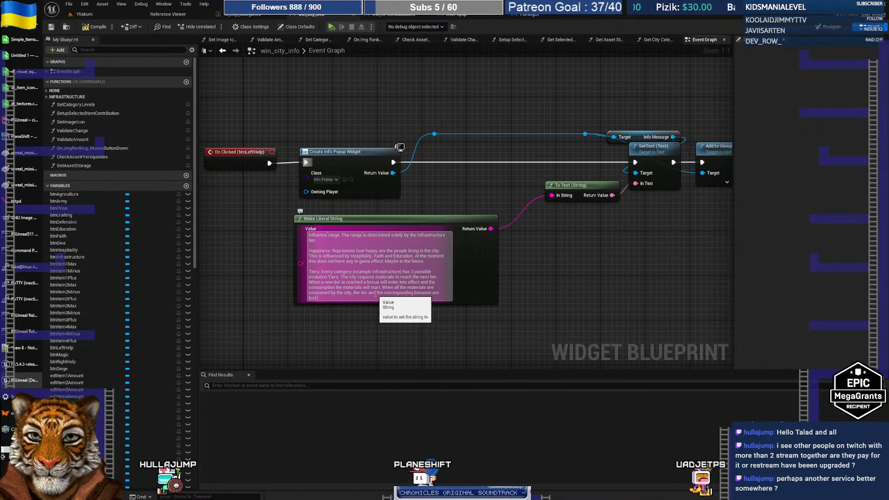
click(540, 240)
key(alt+Tab)
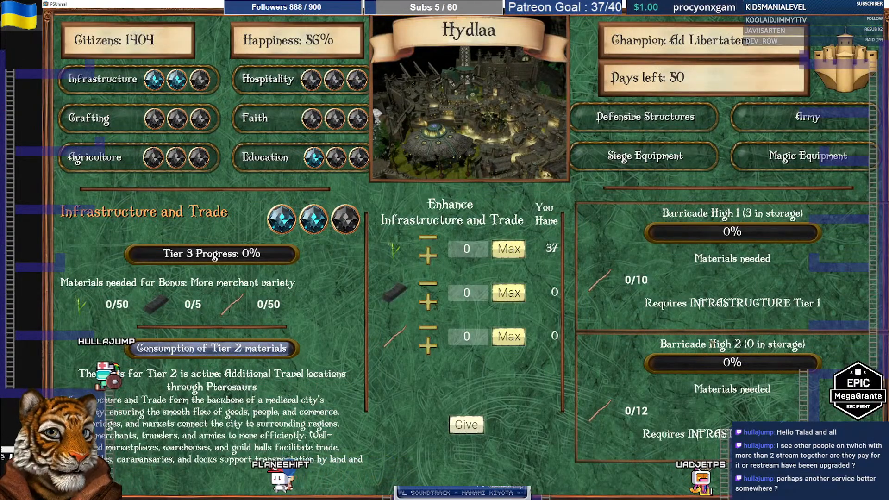
key(alt+Tab)
Copy the popup nodes that follow the btnLeftHelp click event, and save win_city_info, checking the asset out
right_drag(323, 95, 343, 103)
drag(296, 88, 632, 328)
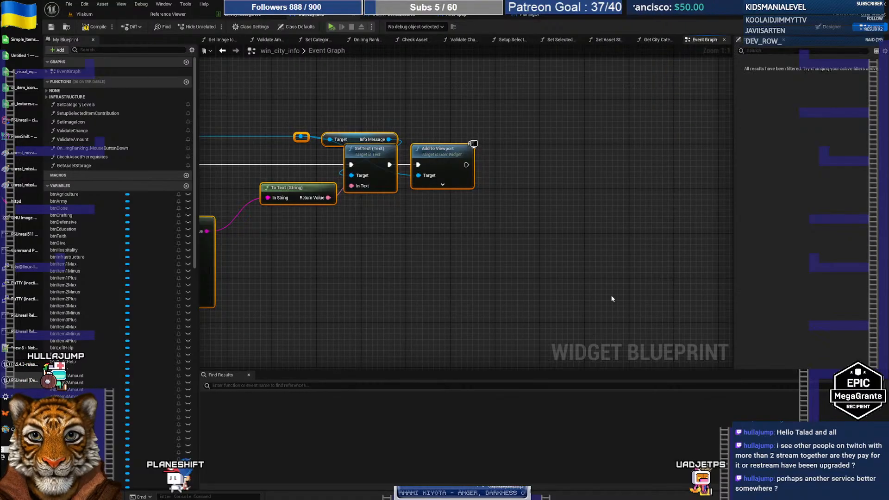
right_drag(243, 91, 395, 101)
click(394, 101)
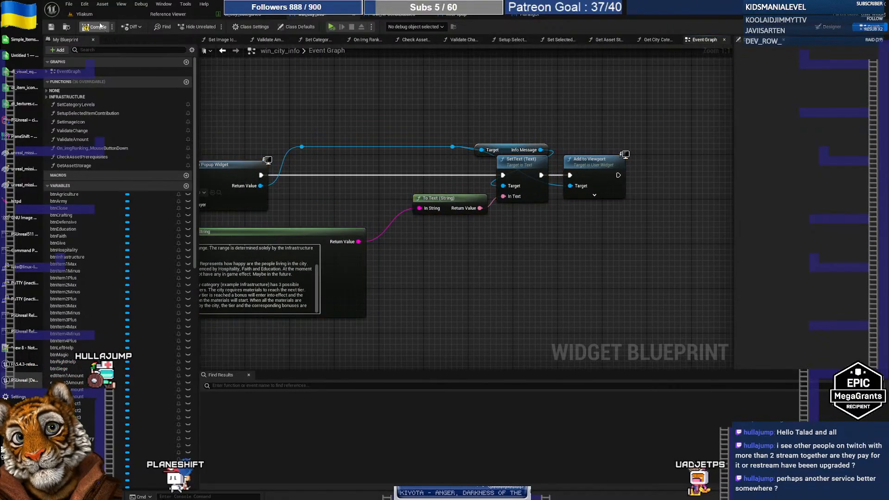
click(50, 27)
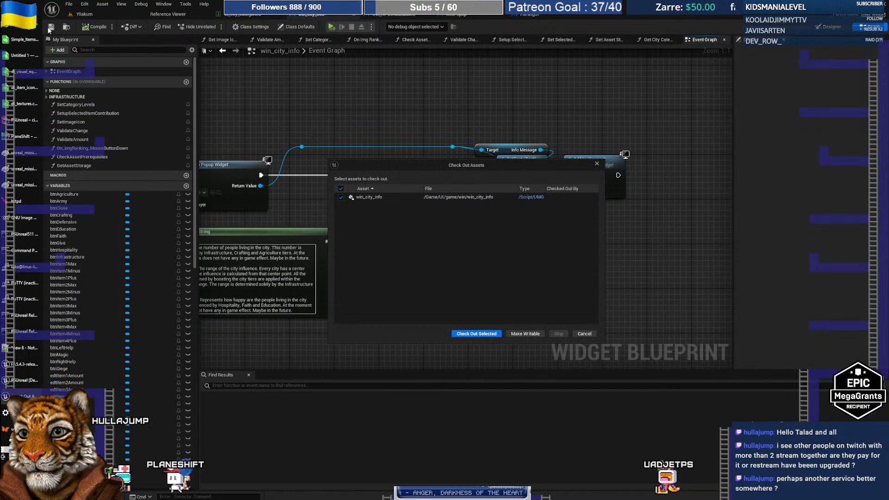
click(476, 333)
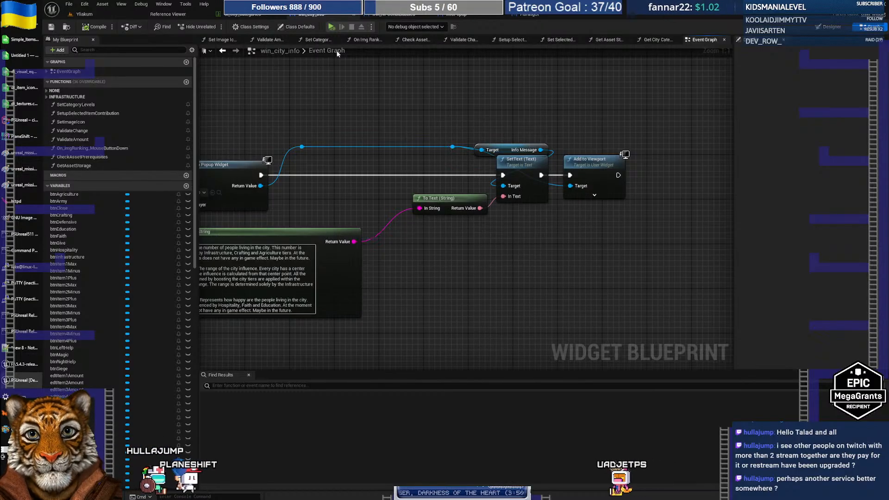
Create an On Clicked event for btnRightHelp and place it below the left help button's nodes in the event graph
click(828, 27)
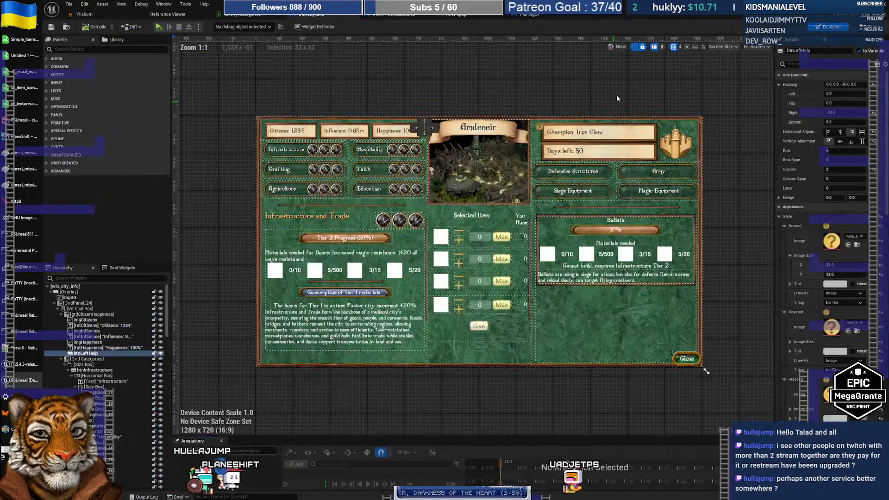
click(539, 126)
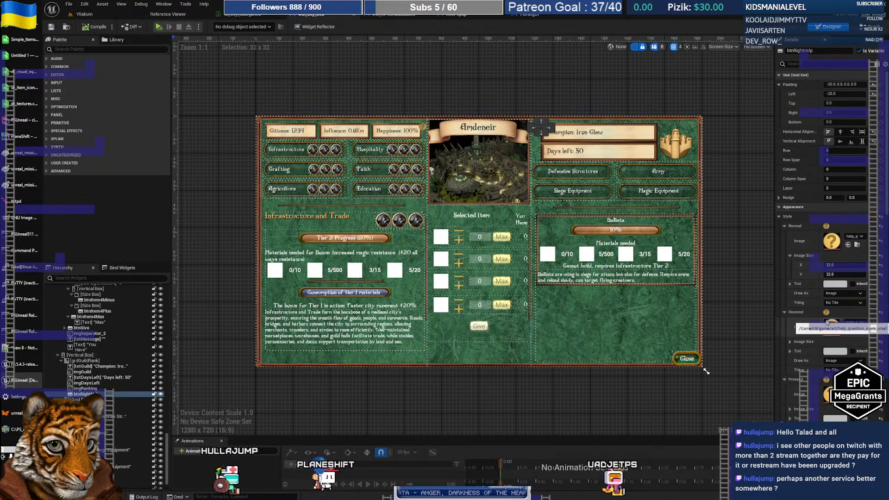
scroll(818, 324, down, 5)
scroll(819, 323, down, 10)
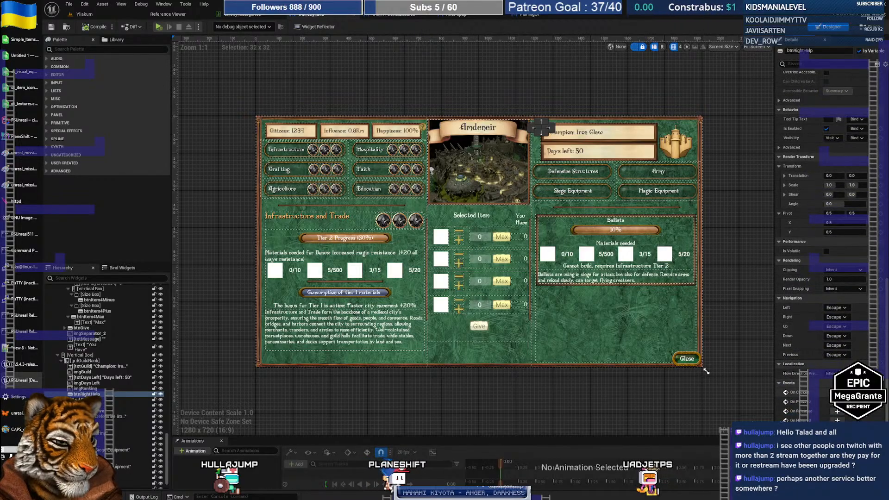
click(836, 392)
right_drag(582, 266, 510, 214)
drag(428, 150, 428, 235)
Paste the copied popup nodes beside the btnRightHelp click event, connect the event to Create Info Popup Widget and align them
right_drag(570, 258, 394, 194)
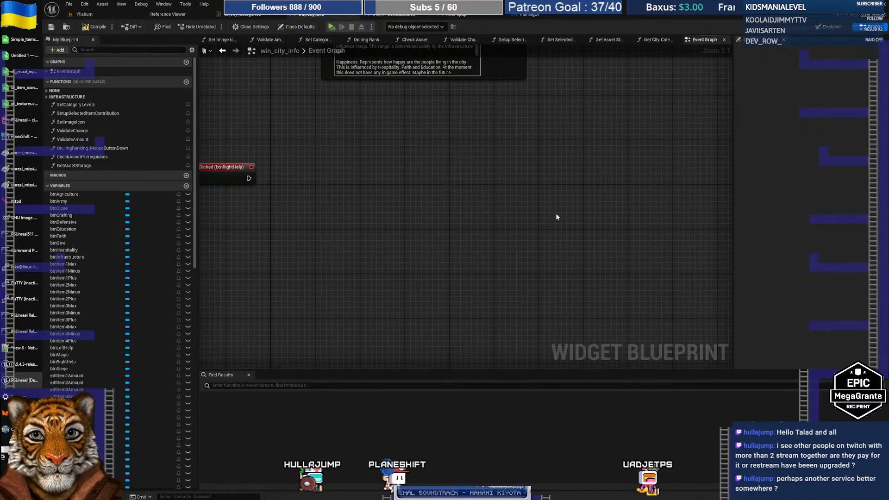
key(ctrl+v)
drag(405, 209, 338, 169)
drag(249, 179, 274, 182)
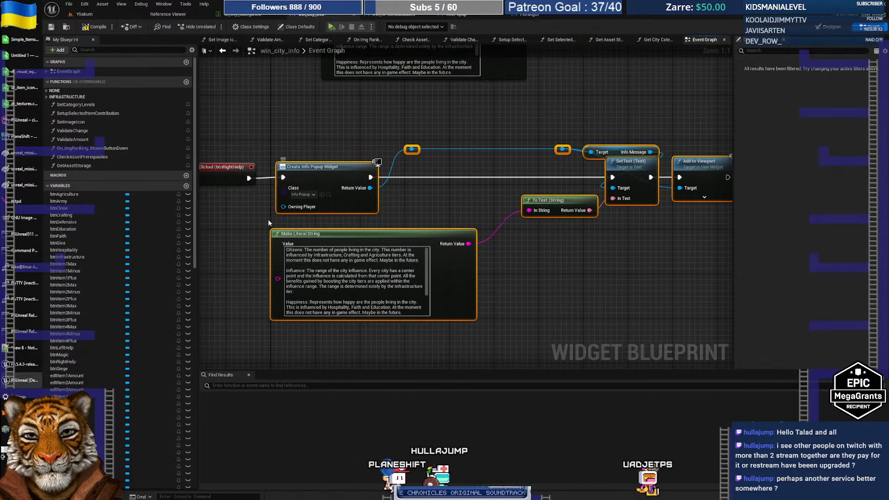
right_drag(274, 221, 297, 225)
drag(264, 173, 271, 172)
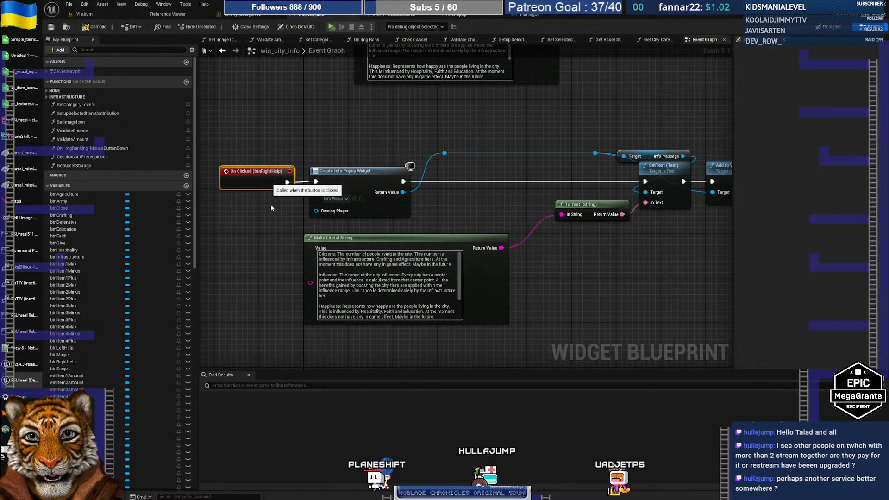
right_drag(650, 271, 592, 264)
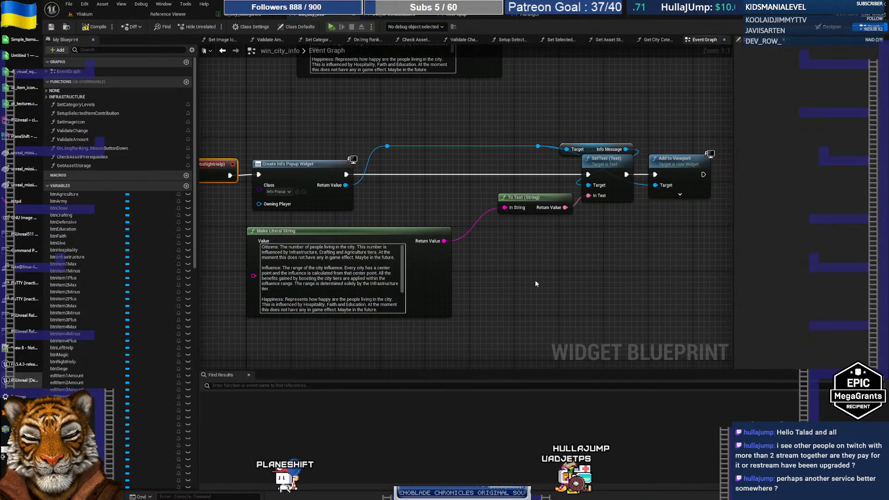
Clear the copied text from the Make Literal String of the right help popup, checking the Champion area in the game's city window
click(354, 269)
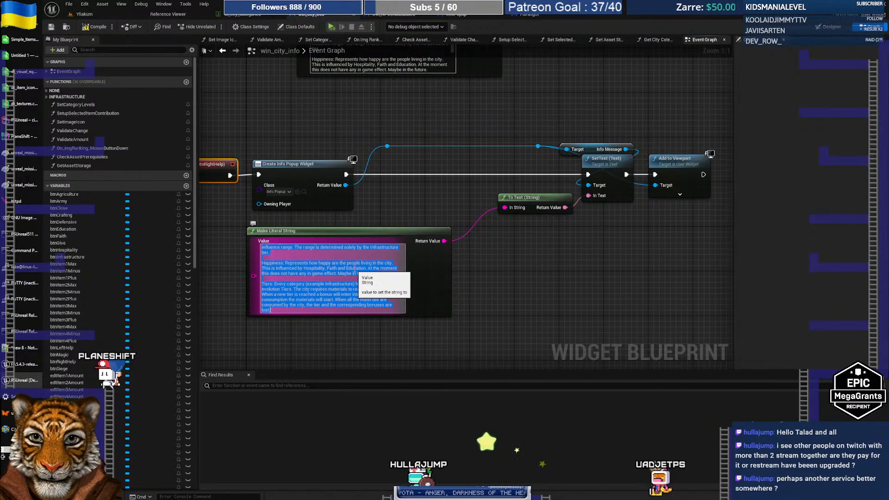
key(BackSpace)
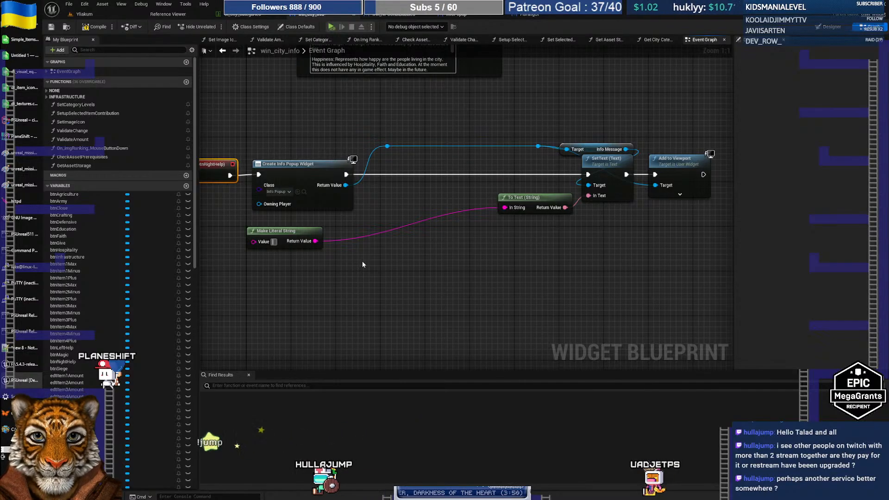
key(alt+Tab)
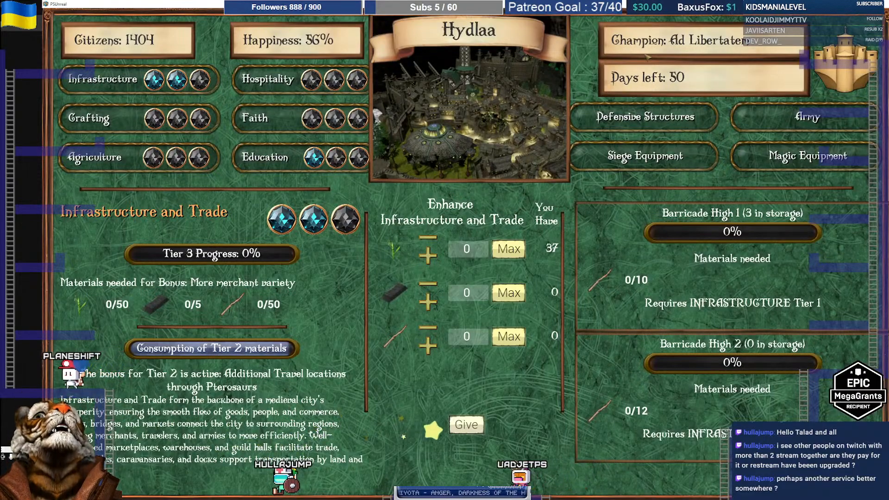
key(alt+Tab)
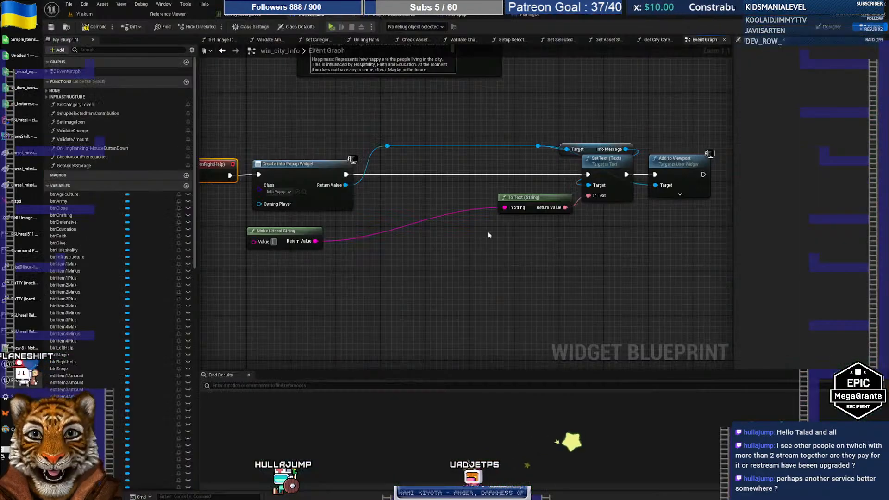
Write "Champion: is the person or guild that contributed the most to the evolution of the city tiers." in the right popup's literal string
text(Champion:)
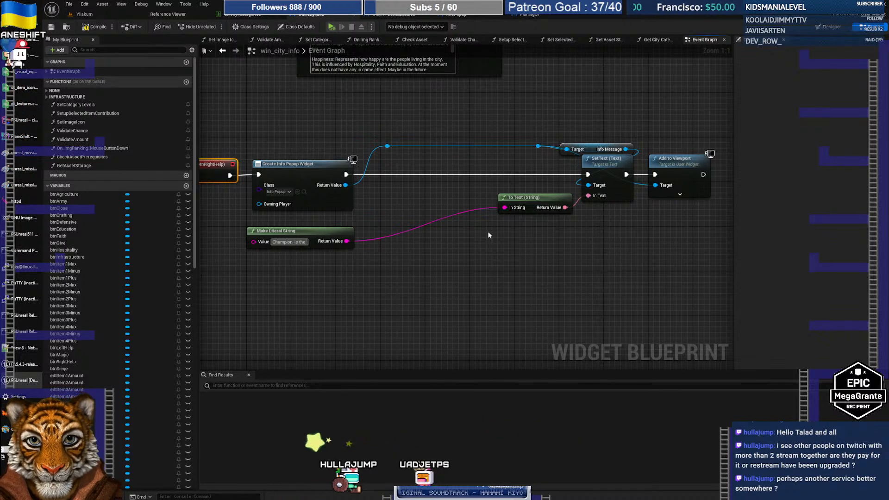
text(is th)
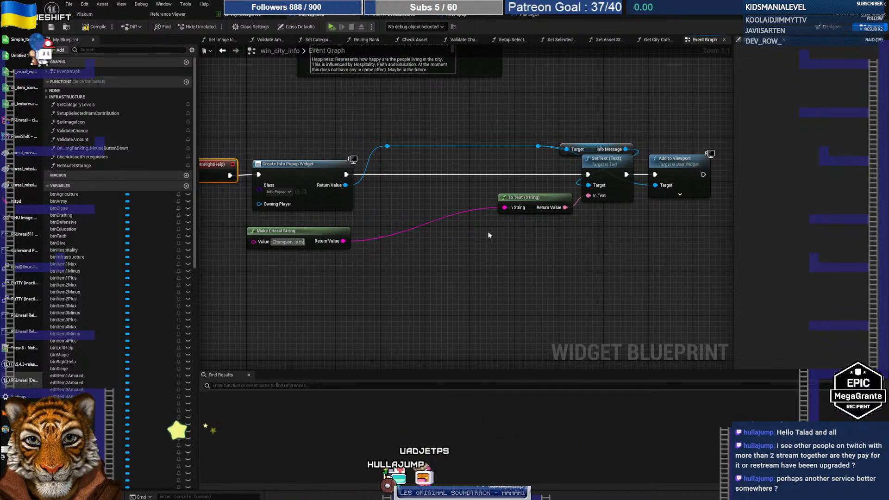
text(e person or)
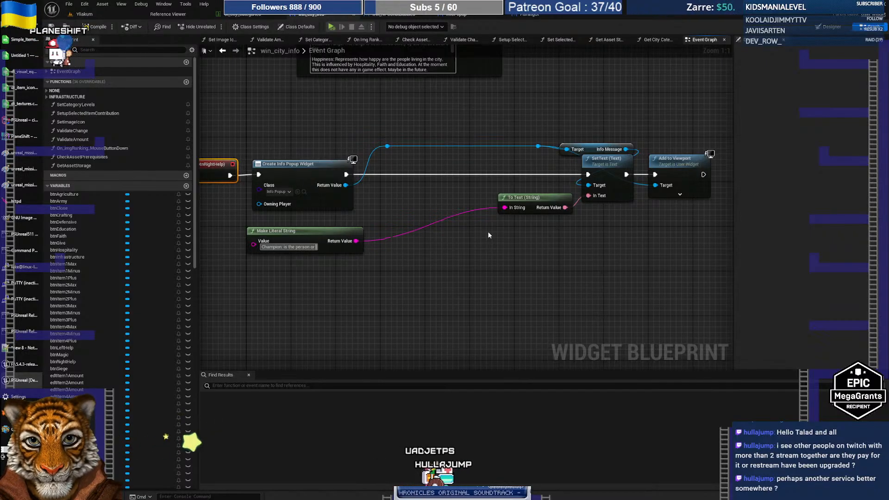
text( guild that contribute)
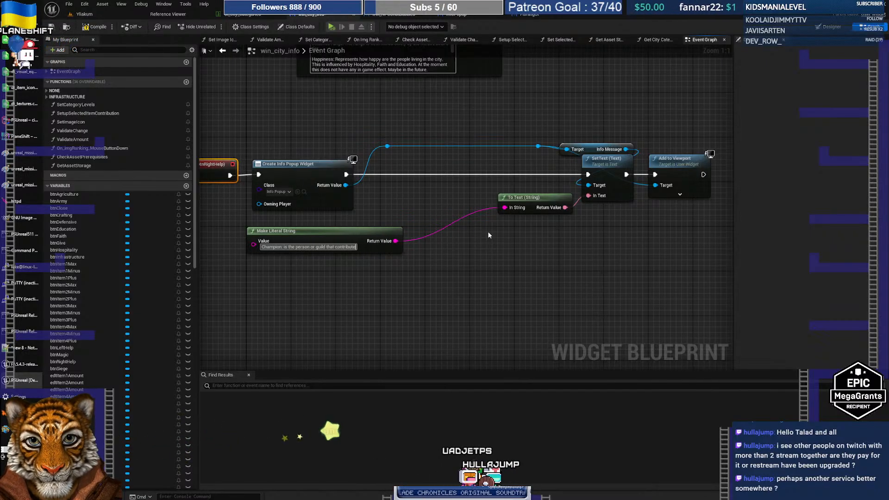
text(d the most to the)
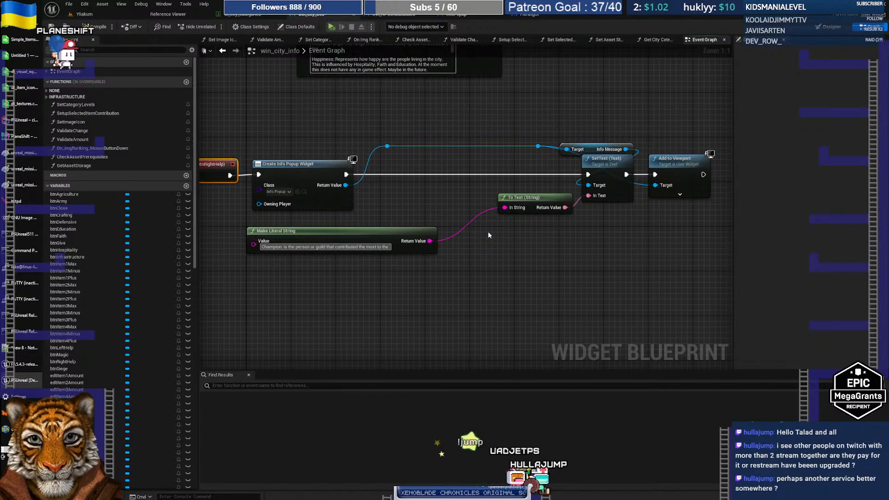
text( evolution)
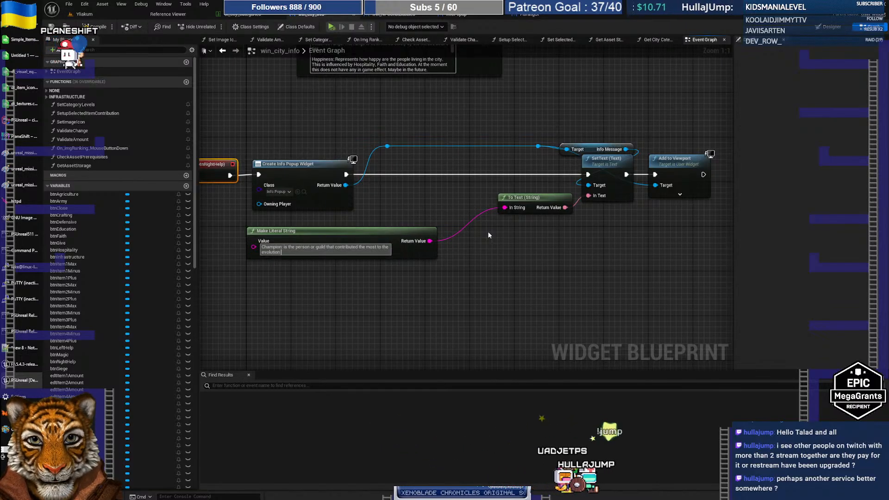
text( of the city )
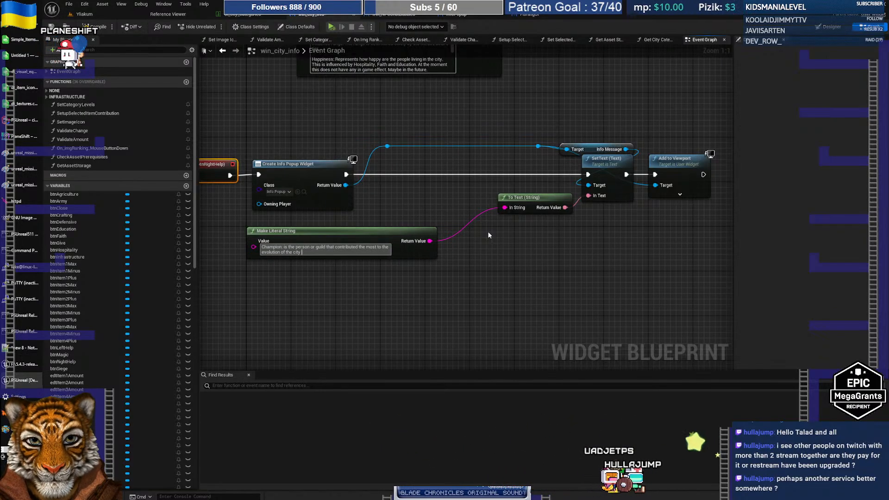
text(tiers. )
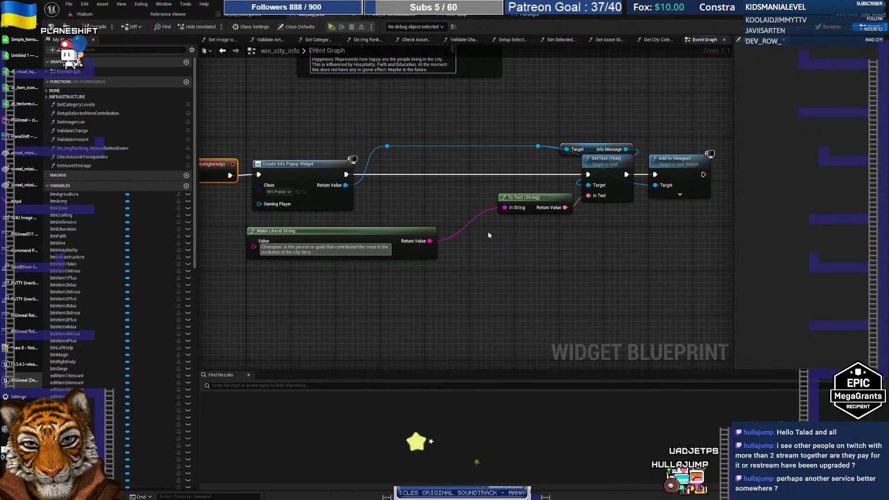
Add "If you are in the guild, automatically you will contribute as the guild, otherwise as individual." to the Champion text
text(If you are in the guild, autom)
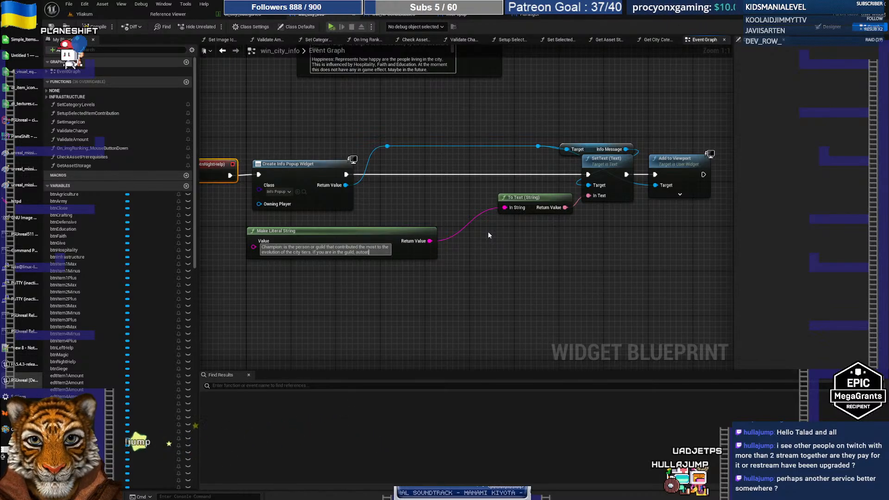
text(atically you w)
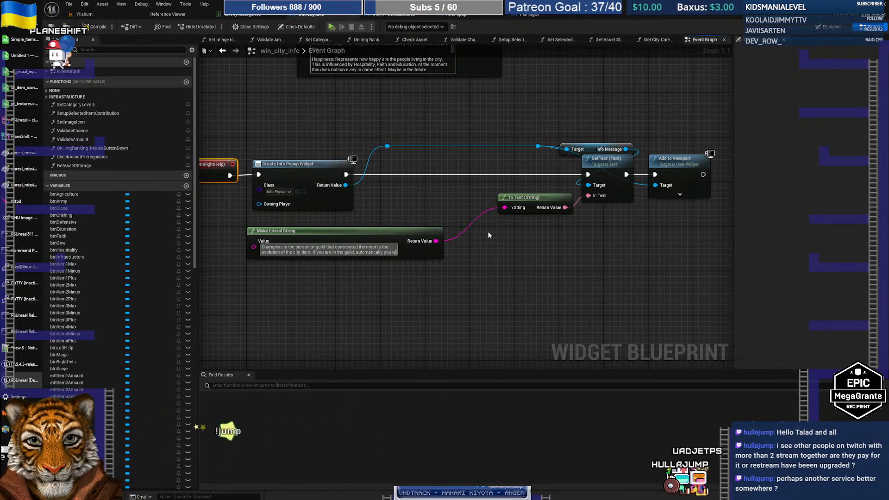
text(ill contribute)
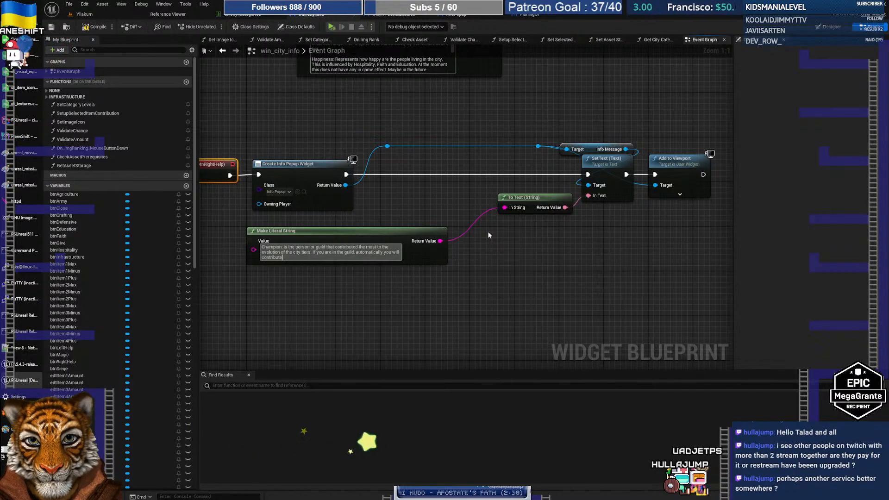
text( as the )
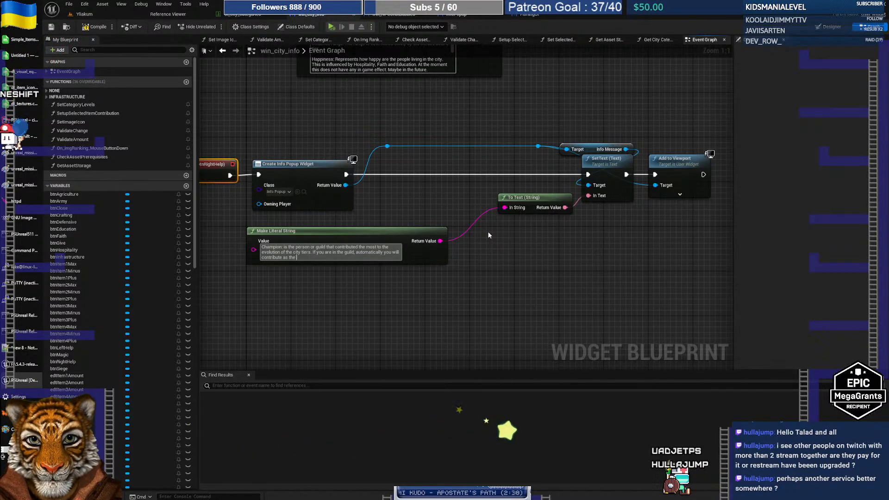
text(guild.)
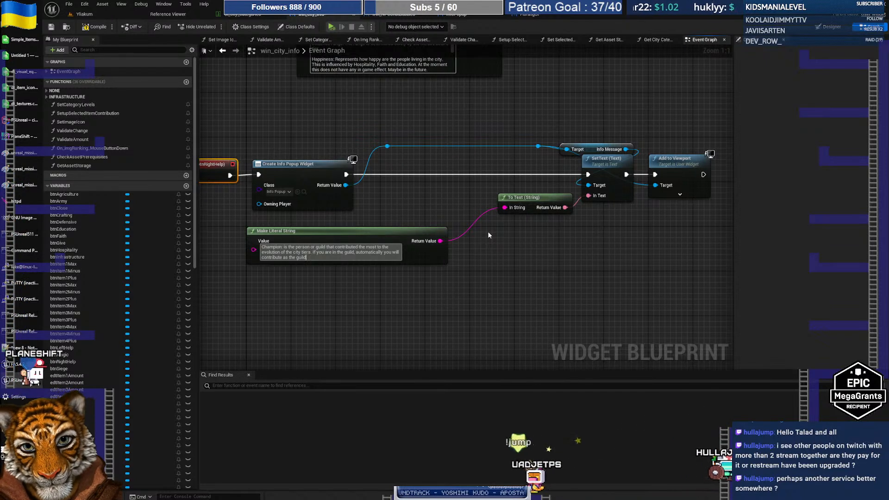
text(ot)
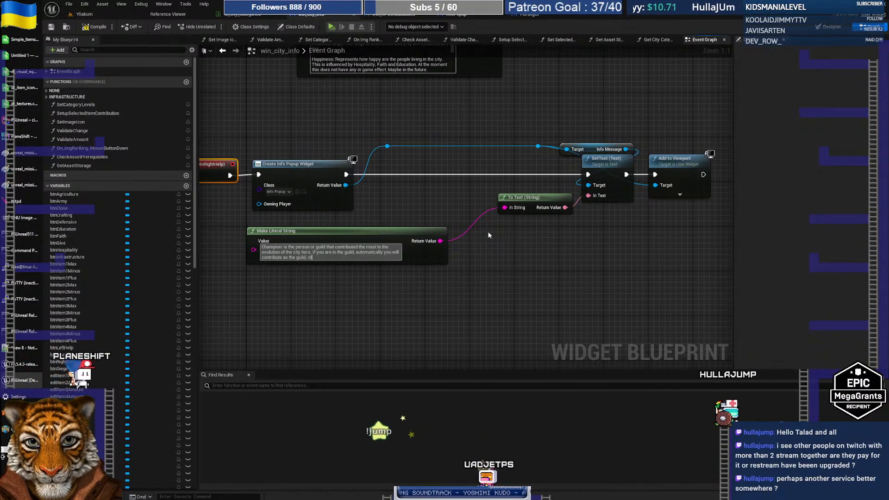
text(herwise as )
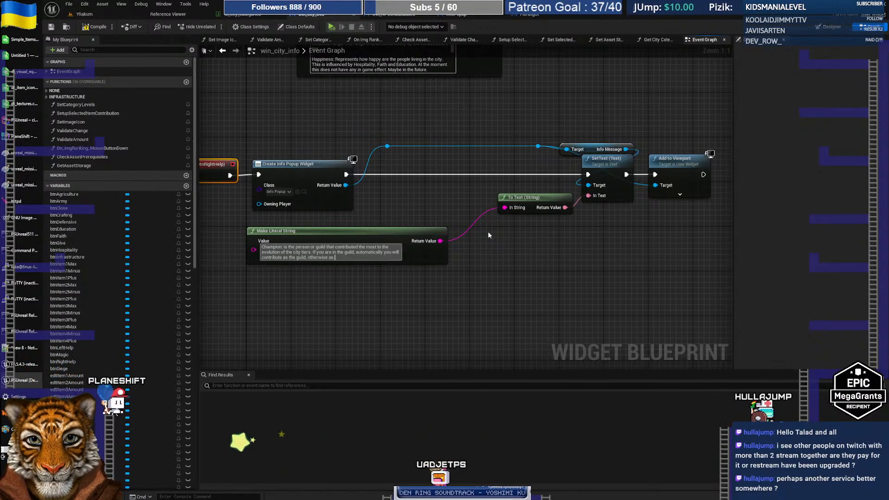
text(individual.)
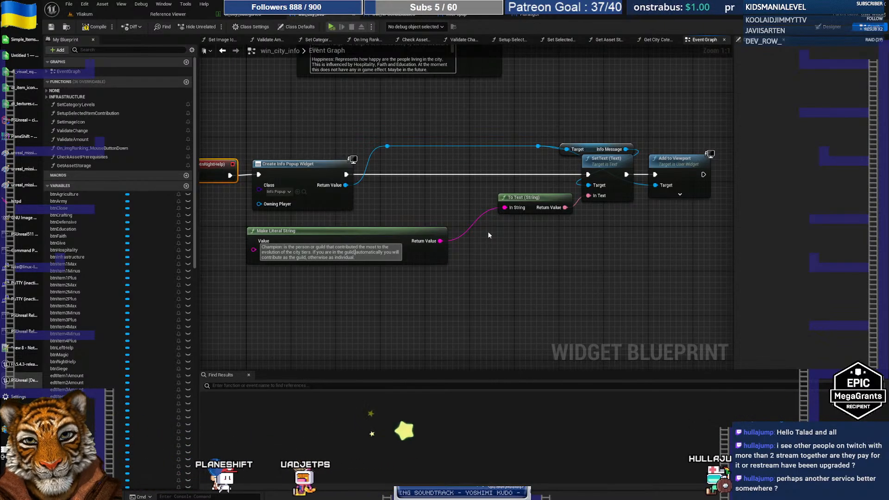
Reword the guild sentence in the Champion text to "you will automatically contribute for the guild"
key(Up)
key(ctrl+shift+Right)
key(ctrl+x)
key(ctrl+Right)
key(ctrl+Right)
key(ctrl+v)
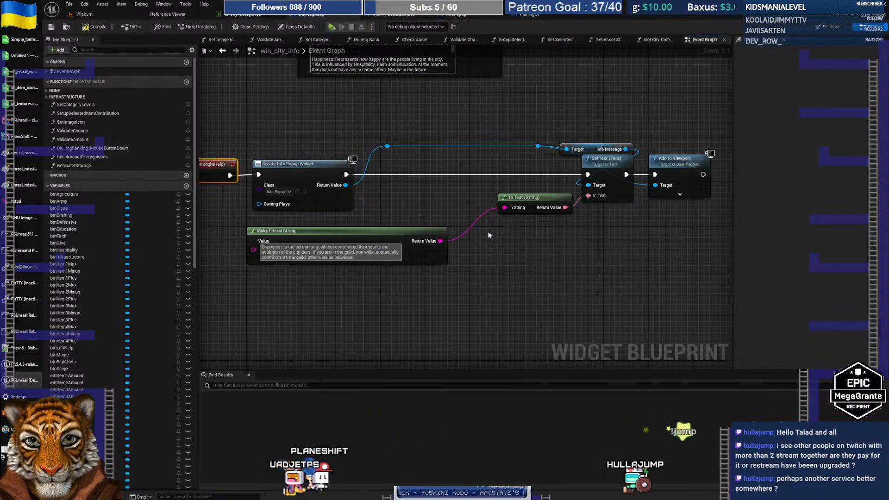
key(ctrl+Right)
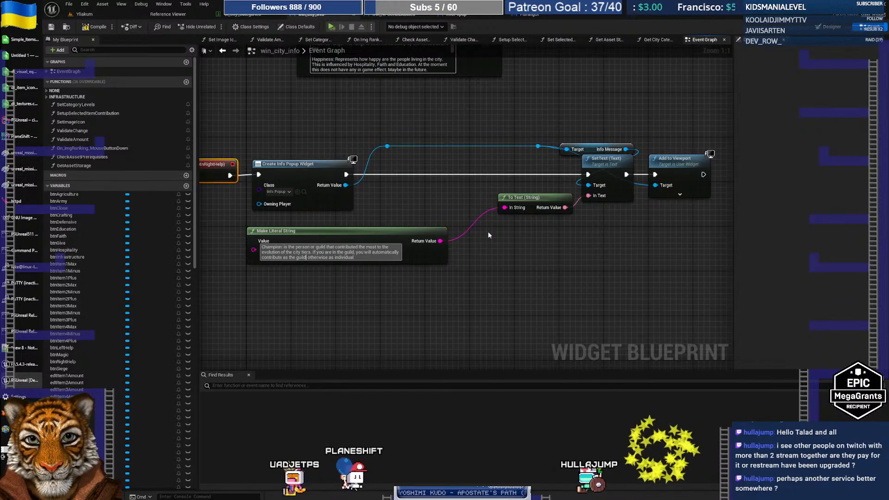
text(for)
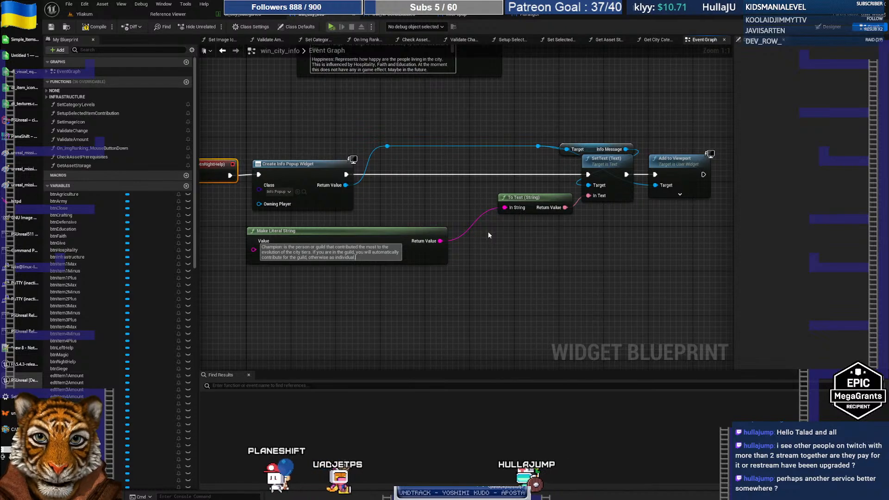
Add "The idea is that the champion is reset after a certain amount of time" to the Champion text, checking the game's city window
key(alt+Tab)
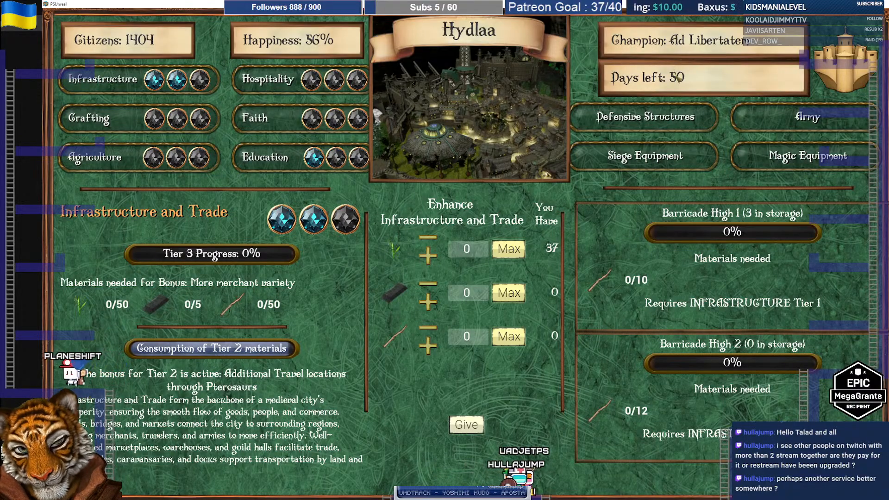
key(alt+Tab)
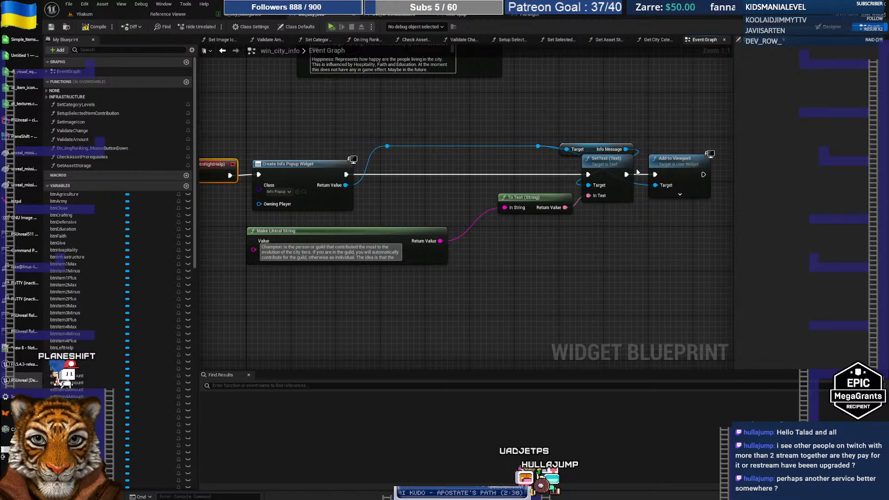
text(champion is reset after a certain amount)
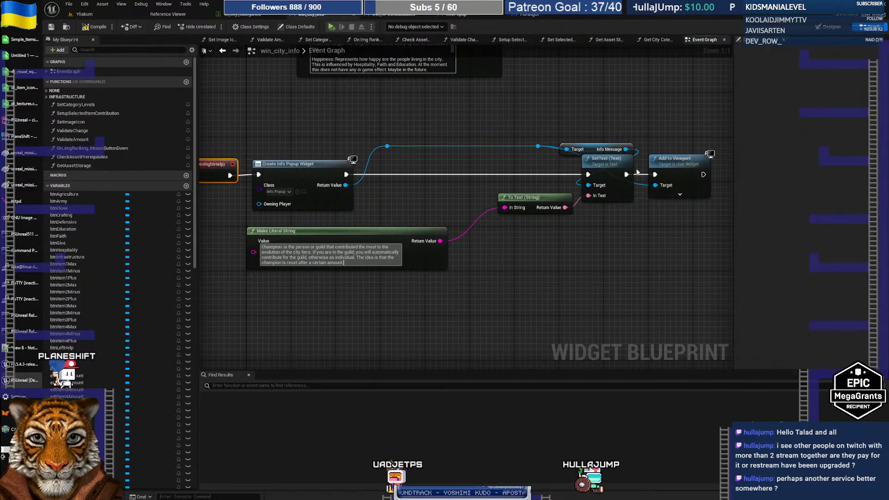
text(e)
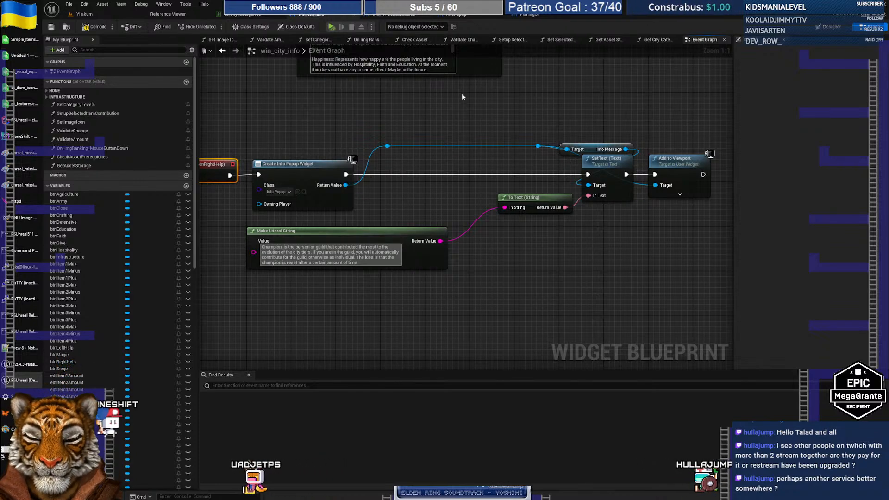
Check the days left in the game's city window and complete the reset sentence with ", example 30 days, but this feature is disabled at the moment."
key(alt+Tab)
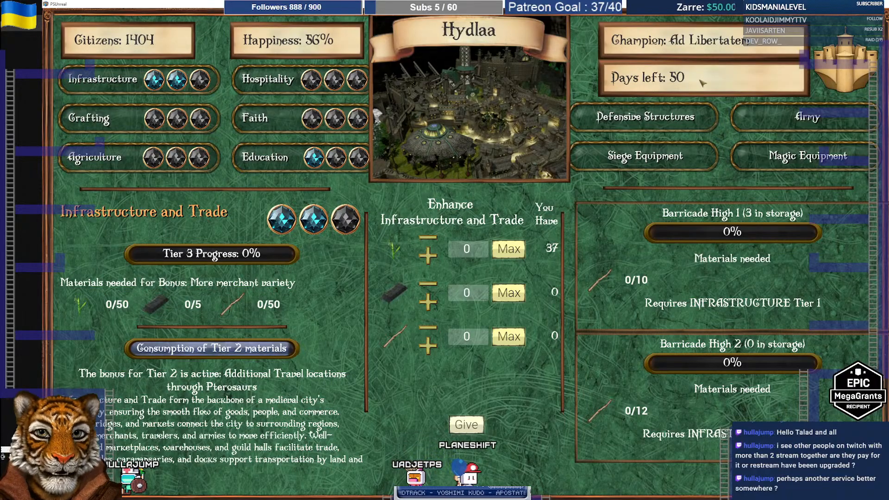
key(Escape)
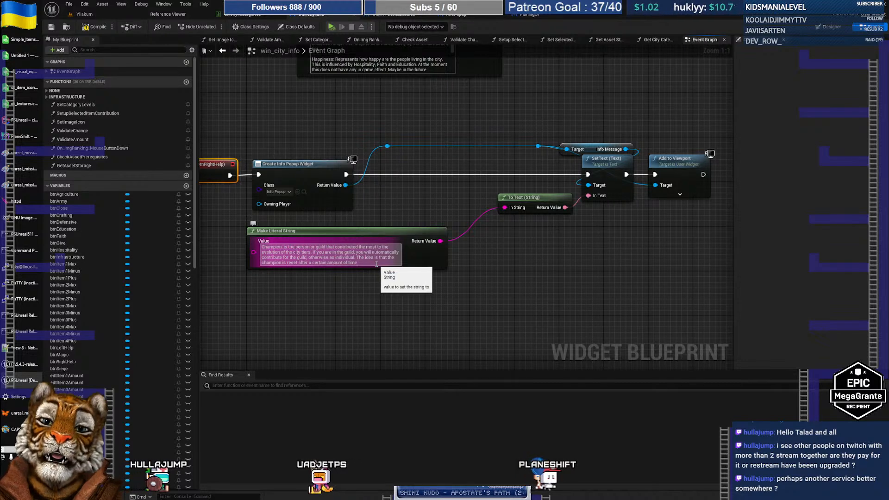
text(, but th)
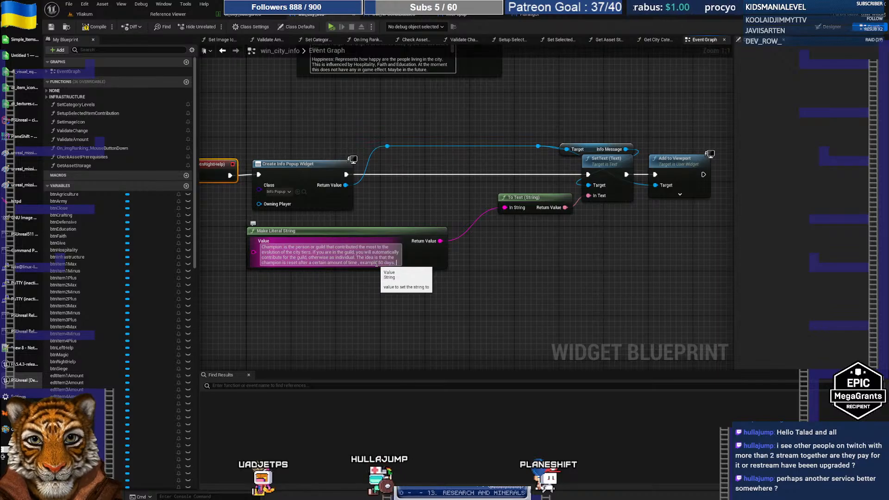
text(but this feature is)
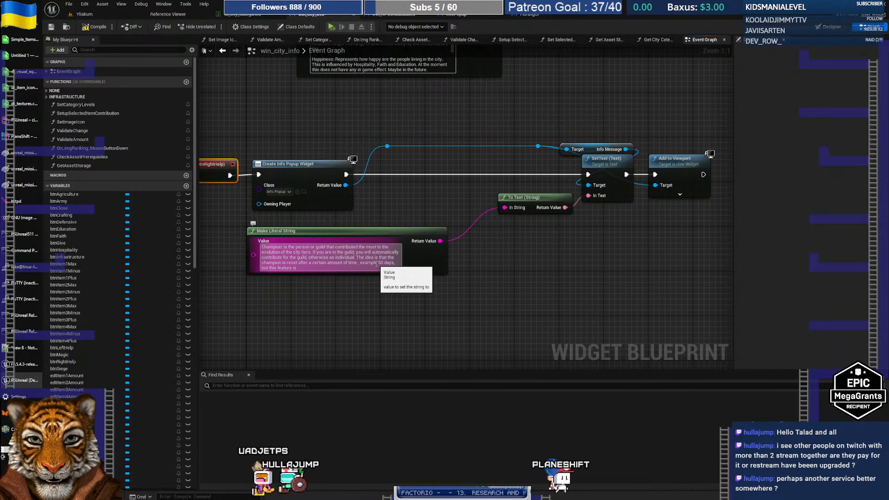
text( disabled a)
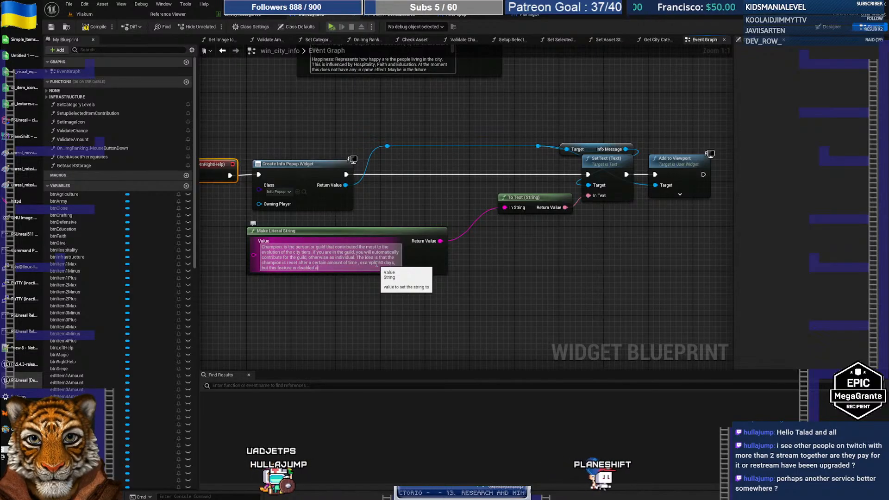
text(t the moment.)
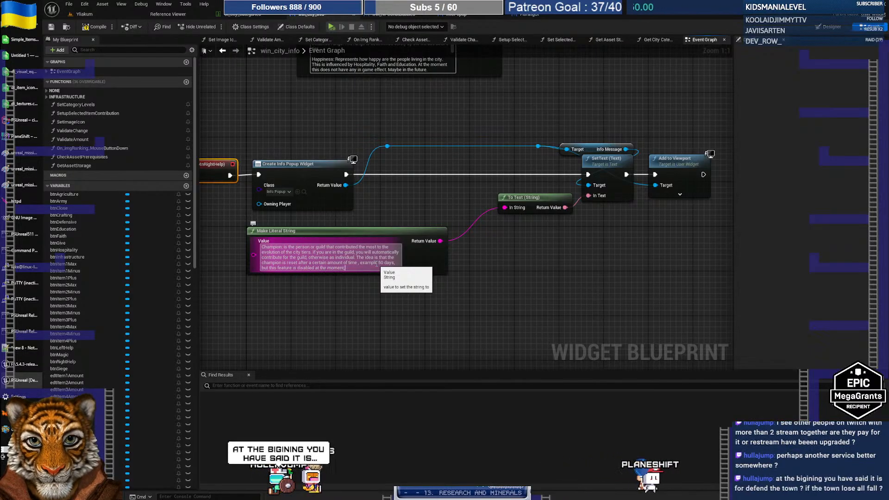
Add a "Days left:" paragraph below the Champion text and move the champion reset sentence into it
key(shift+Return)
key(shift+Return)
text(Da)
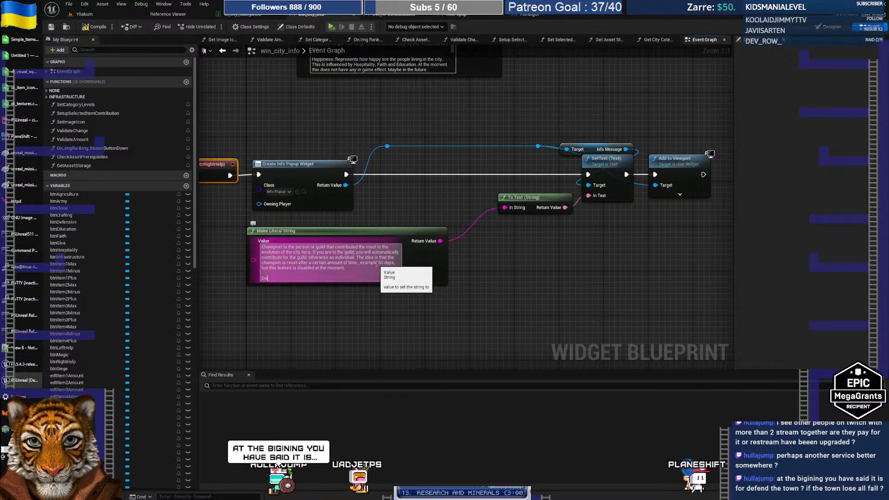
text(ys loft:)
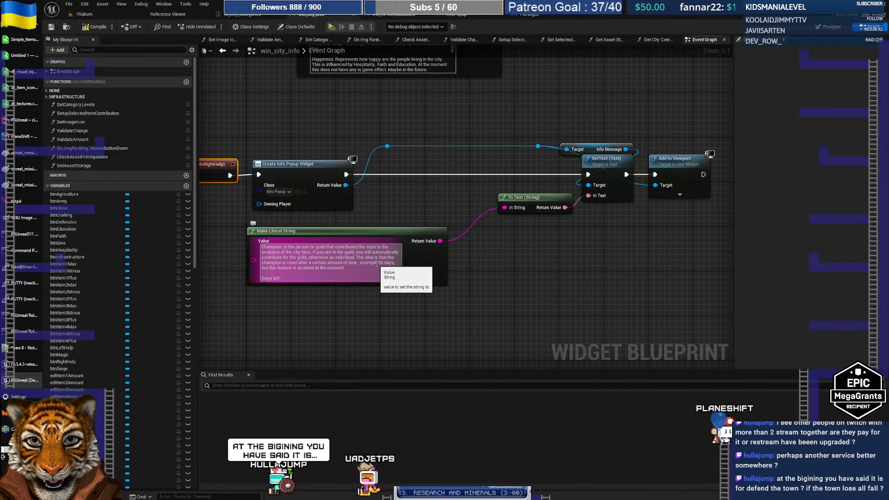
drag(376, 264, 358, 258)
key(ctrl+c)
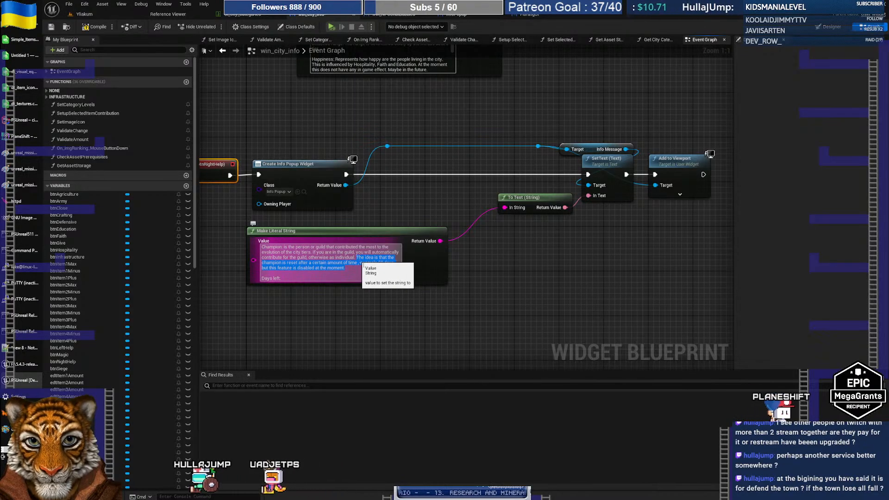
key(BackSpace)
key(Down)
key(Down)
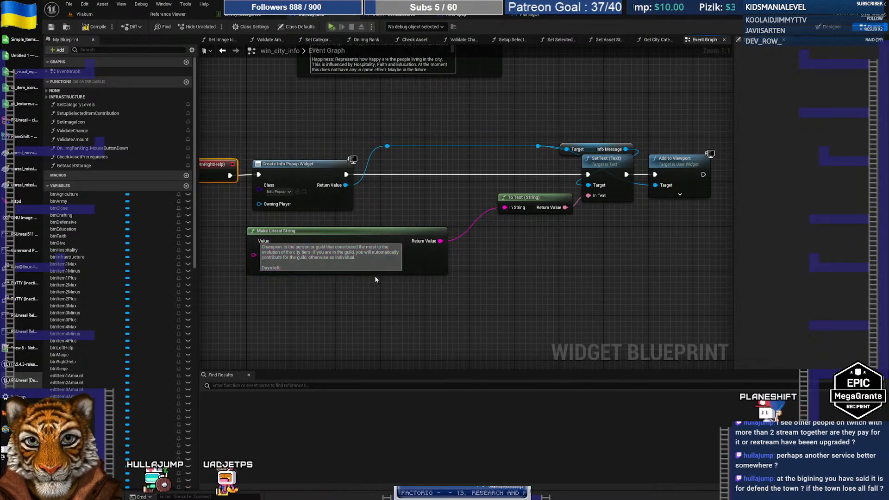
key(ctrl+v)
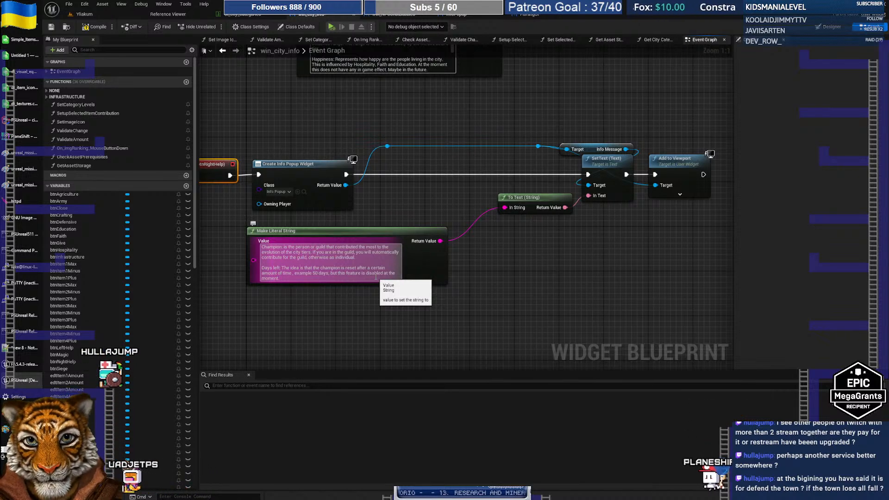
Reword the end of the Days left text to "where all the ranking points are reset. But this feature is disabled at the moment." and start a new paragraph
text(where all the)
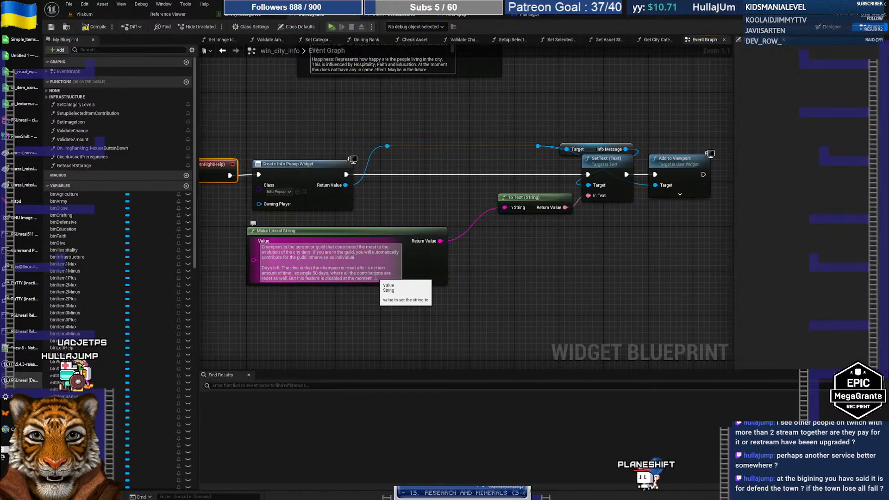
key(ctrl+shift+Left)
text(ranking points)
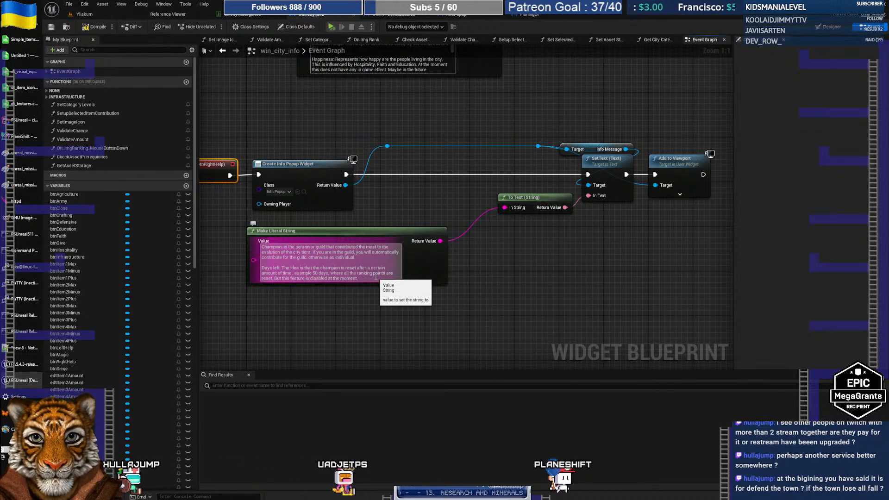
key(shift+Return)
key(shift+Return)
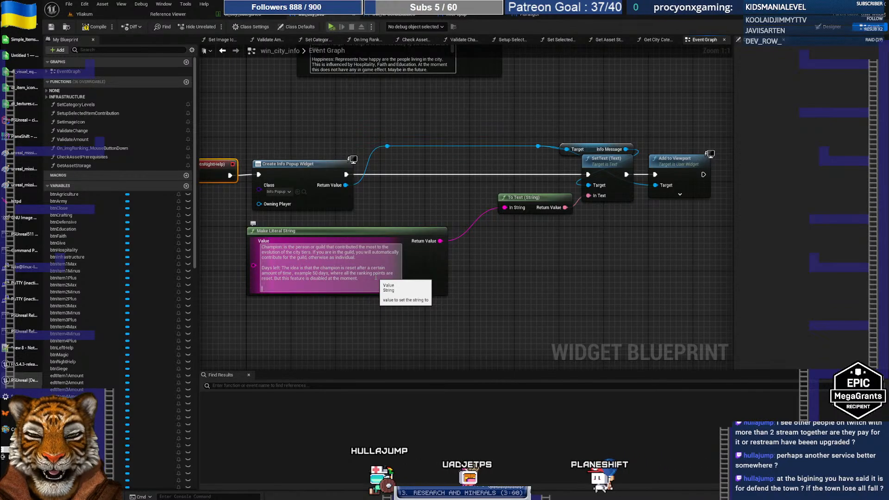
Check the build details of Barricade High 1 and Barricade High 2 in the game's city window
key(alt+Tab)
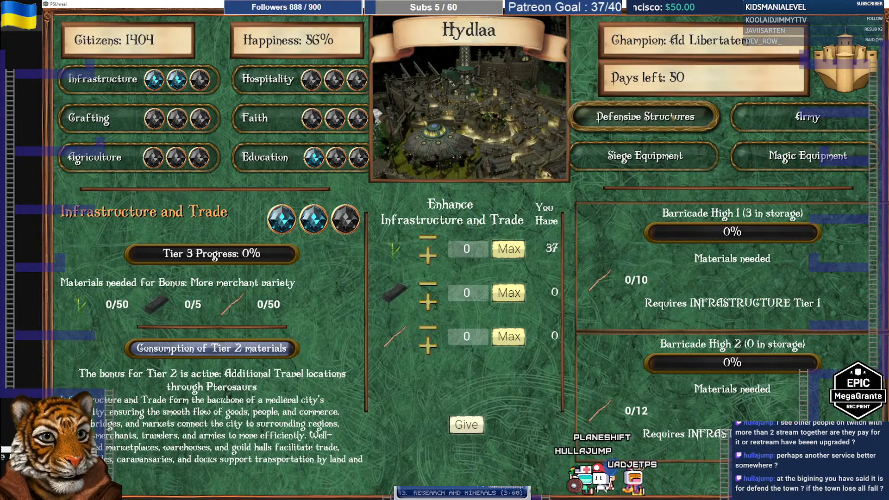
click(665, 220)
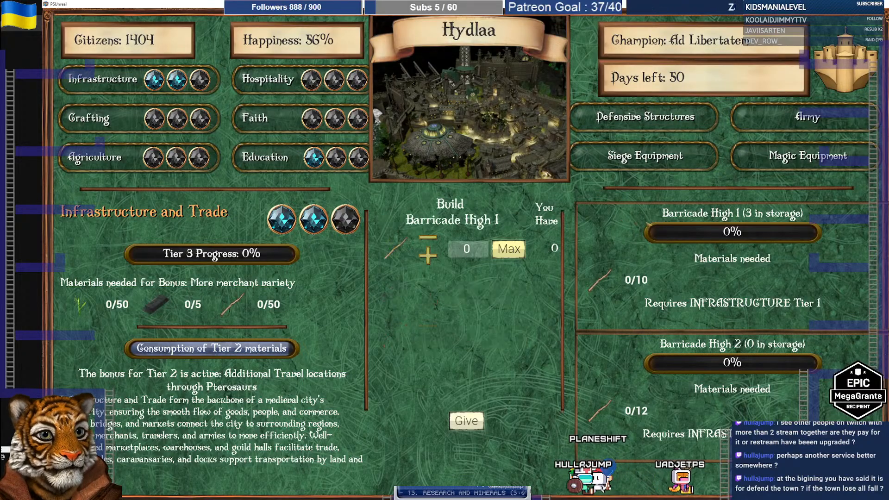
click(628, 357)
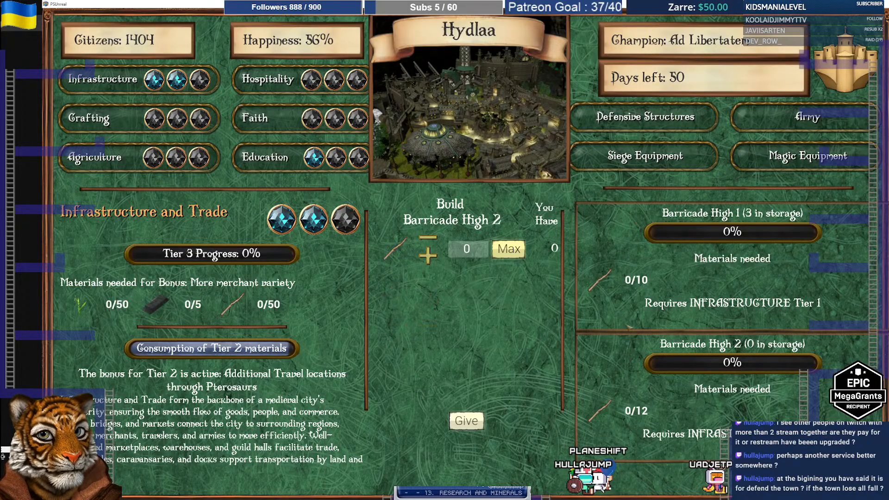
click(633, 233)
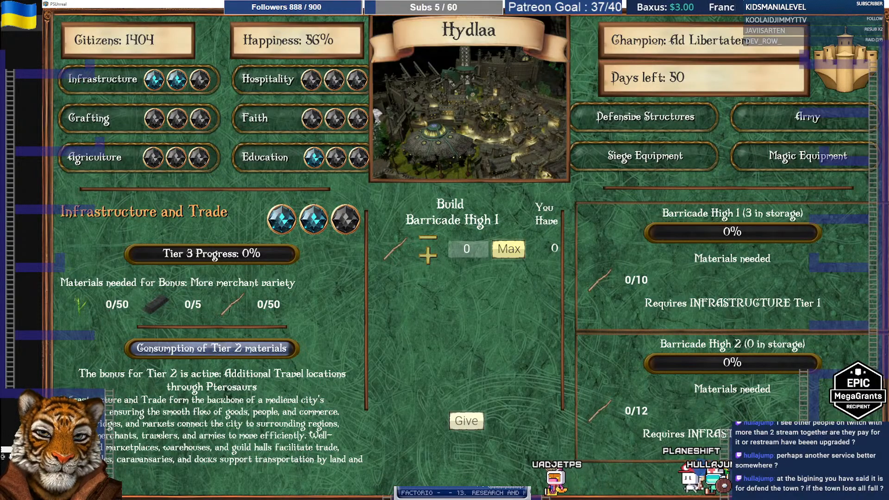
key(alt+Tab)
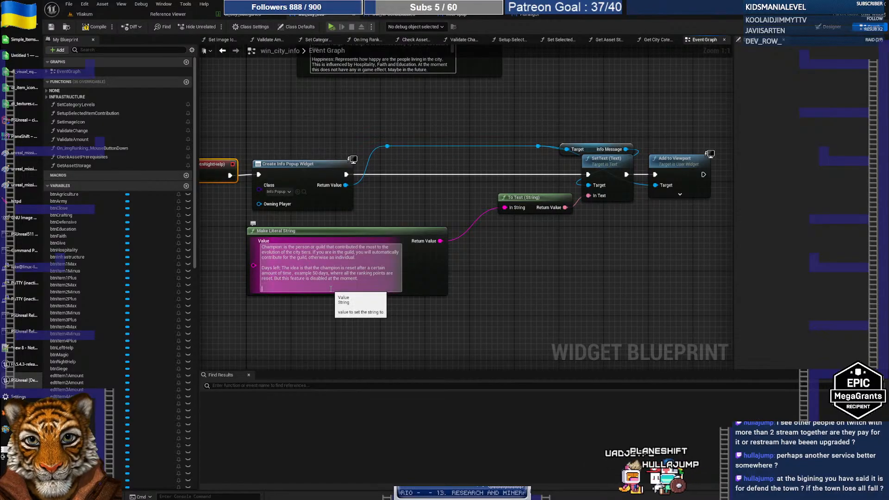
Switch to the Paint task list and add the note "City pictures not correct?" under the City Manager items
click(18, 153)
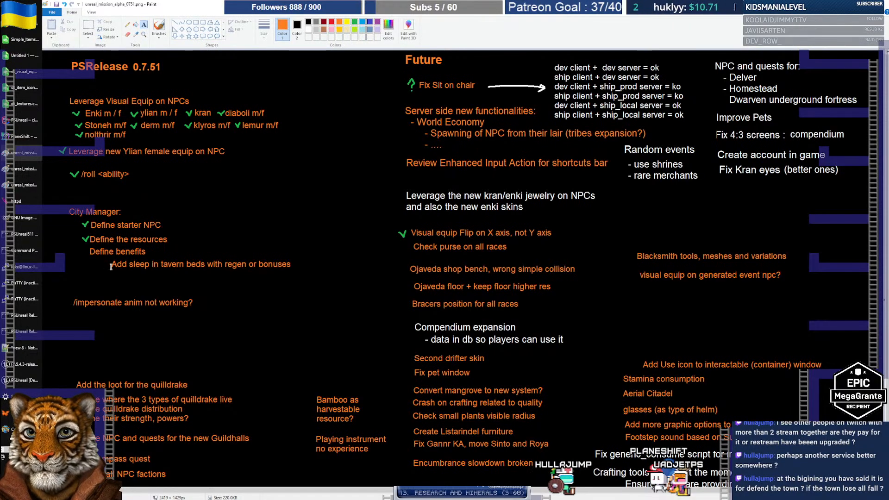
click(87, 281)
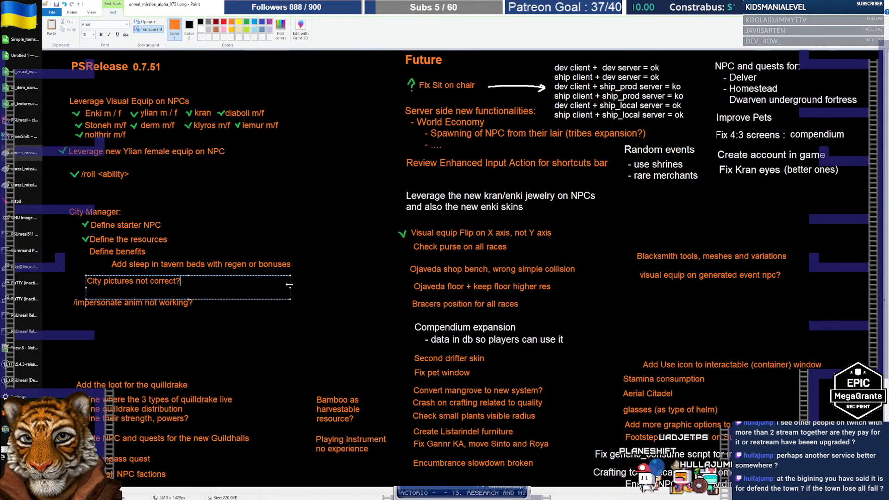
click(269, 188)
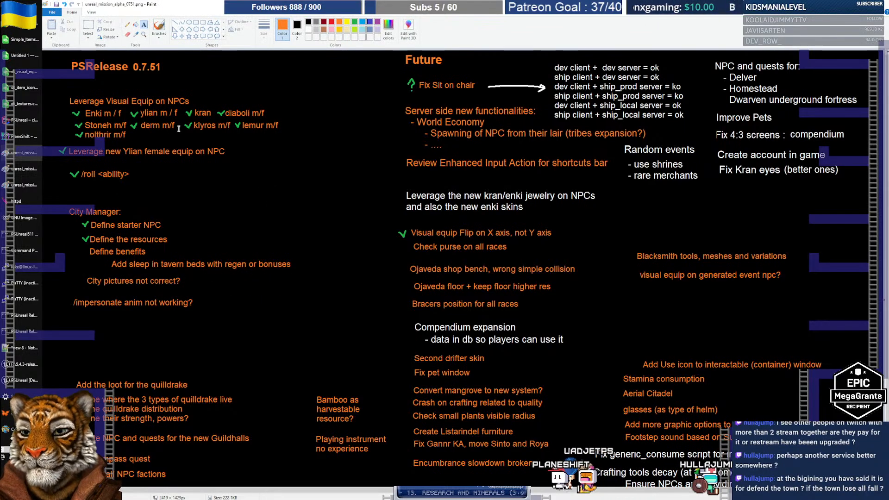
key(alt+Tab)
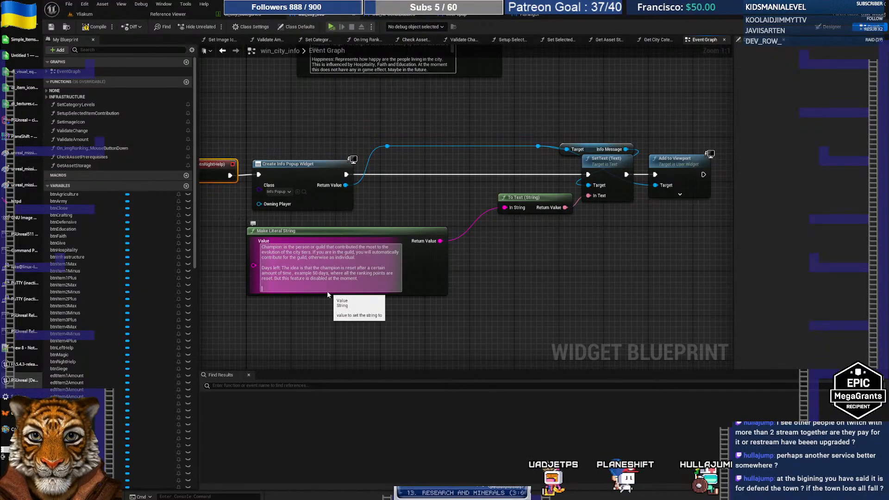
Add the paragraph "Ranking: If you click on the fortress icon at the top right, you can access the ranking page. It lists the players or guilds"
drag(320, 287, 235, 233)
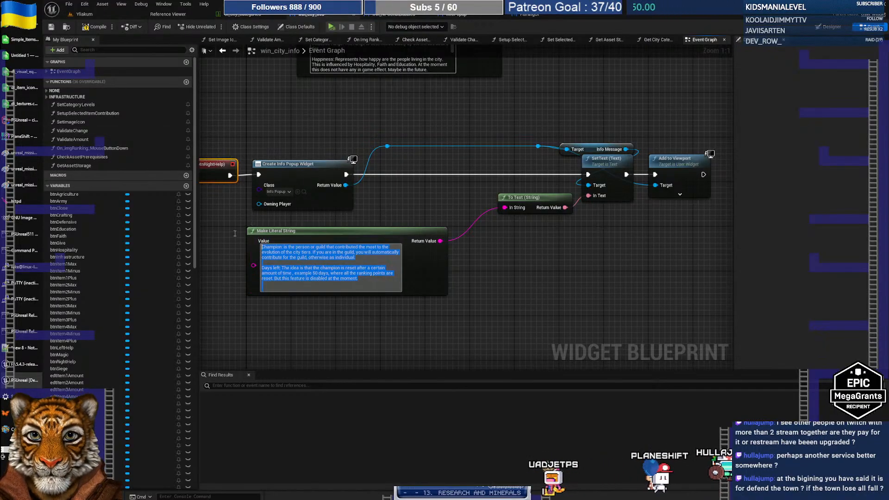
click(278, 287)
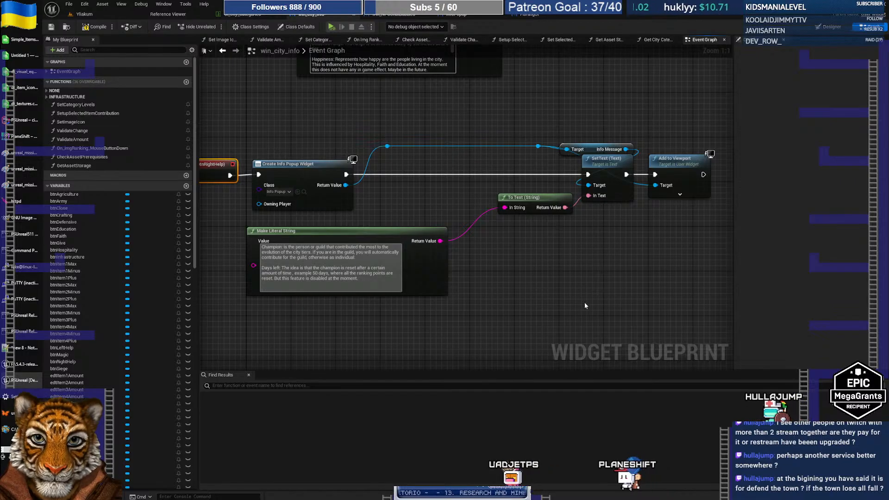
text(Rankin)
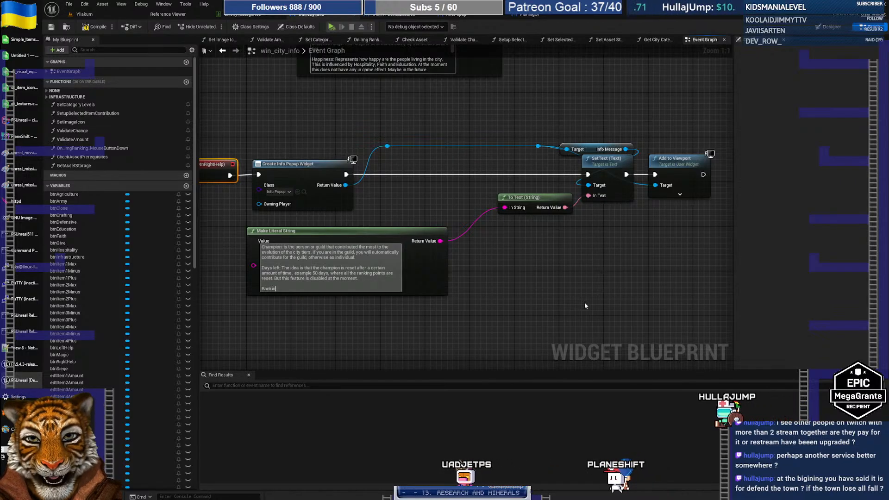
text(g: If you click o)
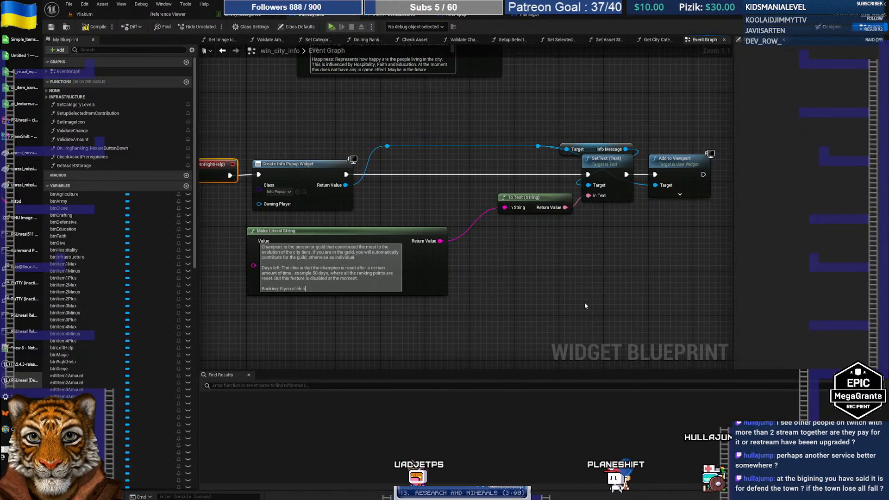
text(n the fortres)
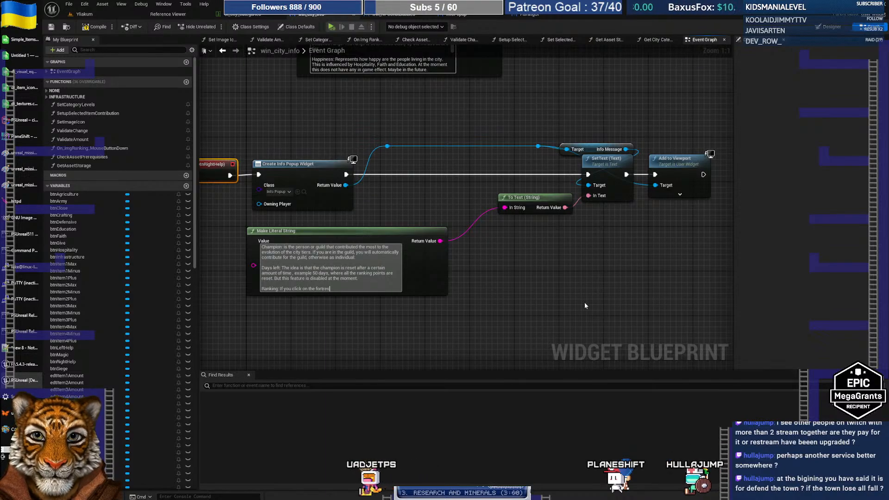
text(s icon at the top right)
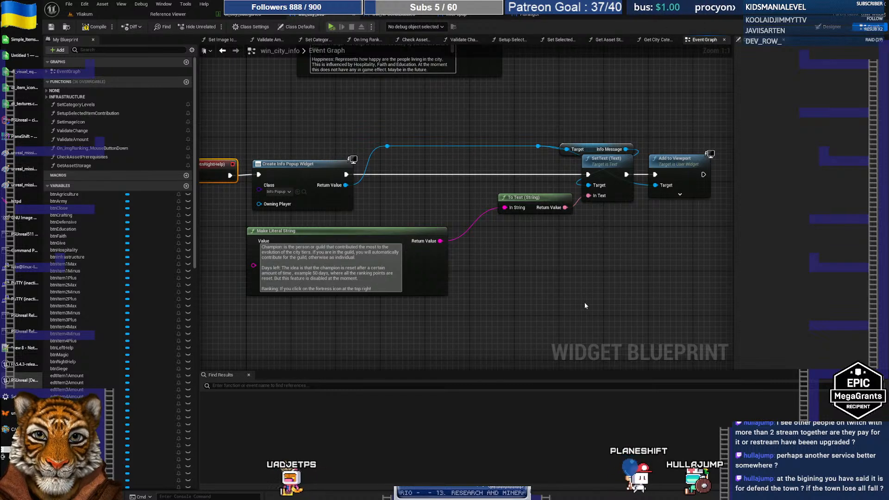
text(, you can acces)
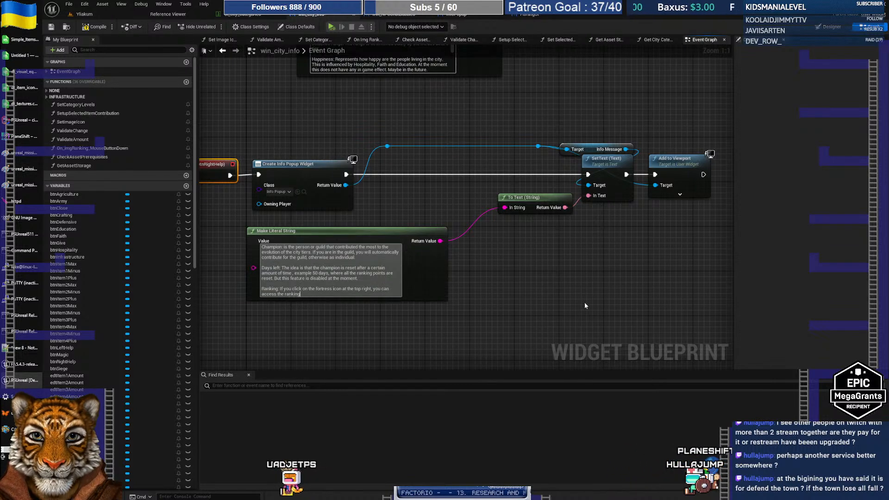
text(s the ranking)
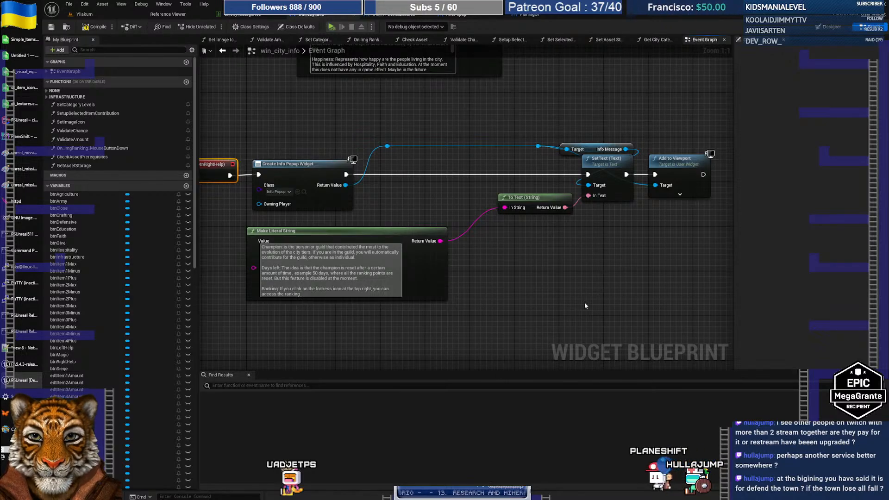
text( page. It lists the )
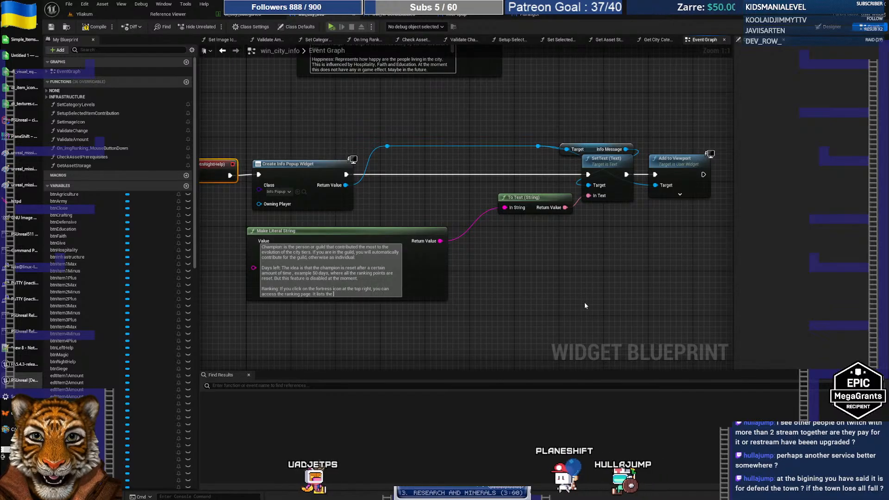
text(players or guilds)
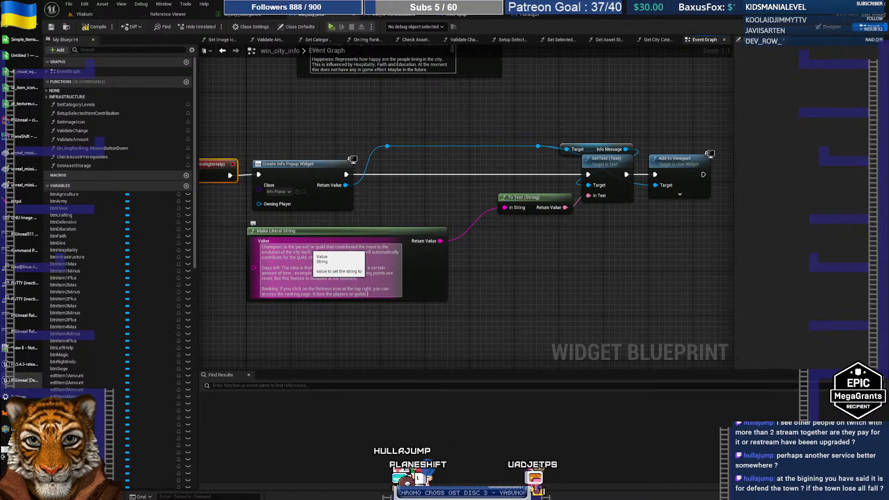
Replace "person" with "player" in the Champion text and complete the Ranking sentence with "that contributed to the city evolution."
text(player)
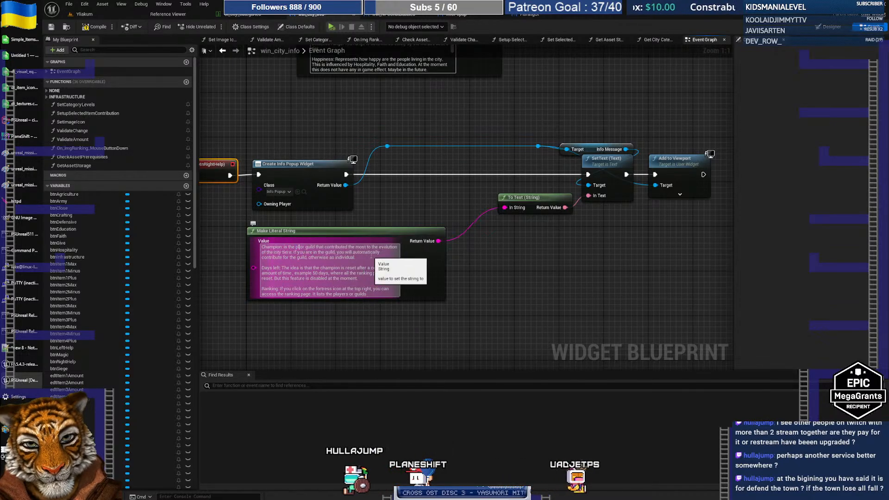
click(376, 294)
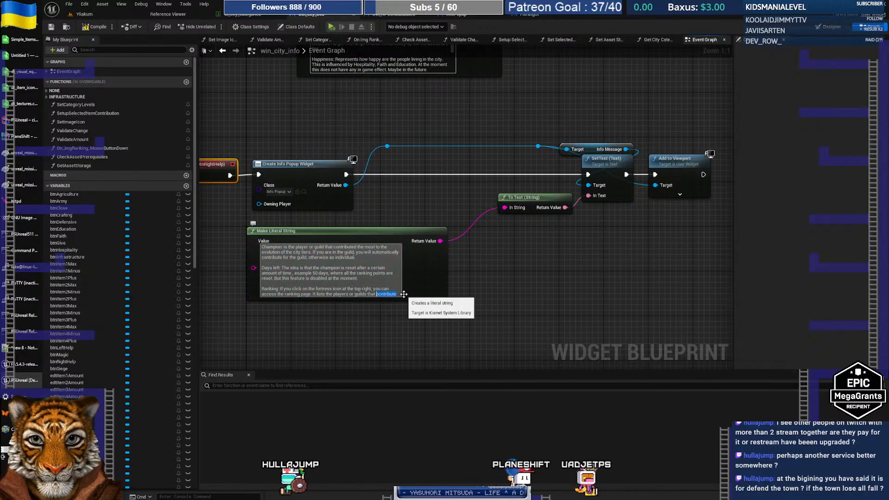
text(that contributed to the city)
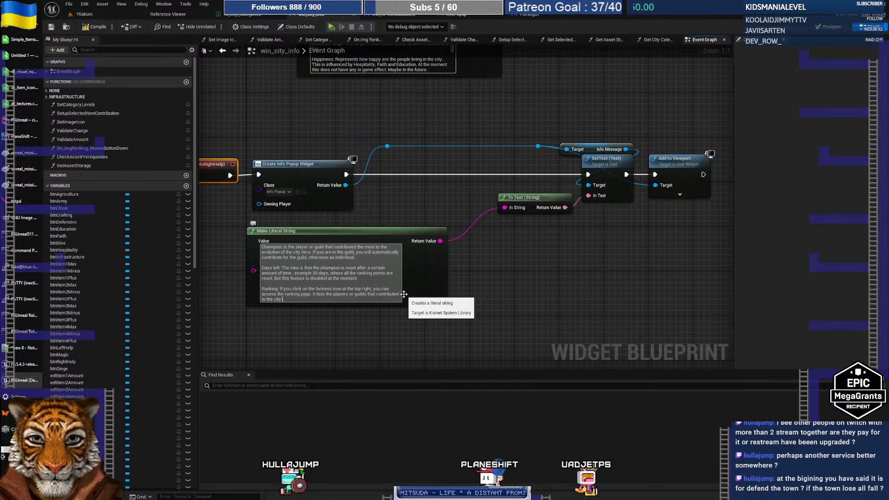
text( evolution. )
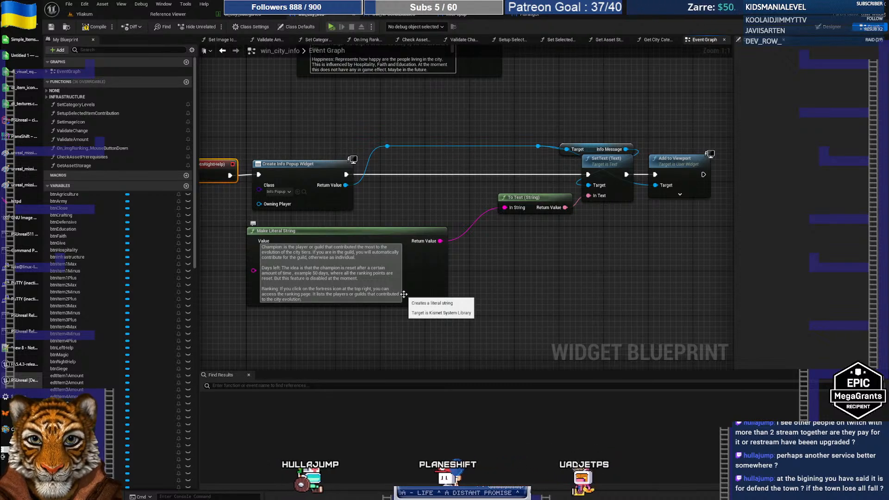
End the Ranking text with "Every material you contribute is converted to its coins value and this is what is summed up in the ranking page."
text(Every)
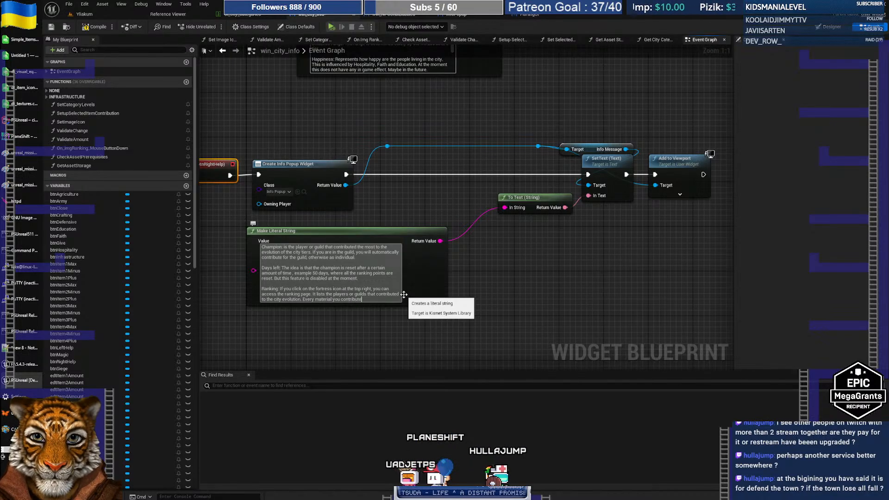
text(material you contribute is converted to its)
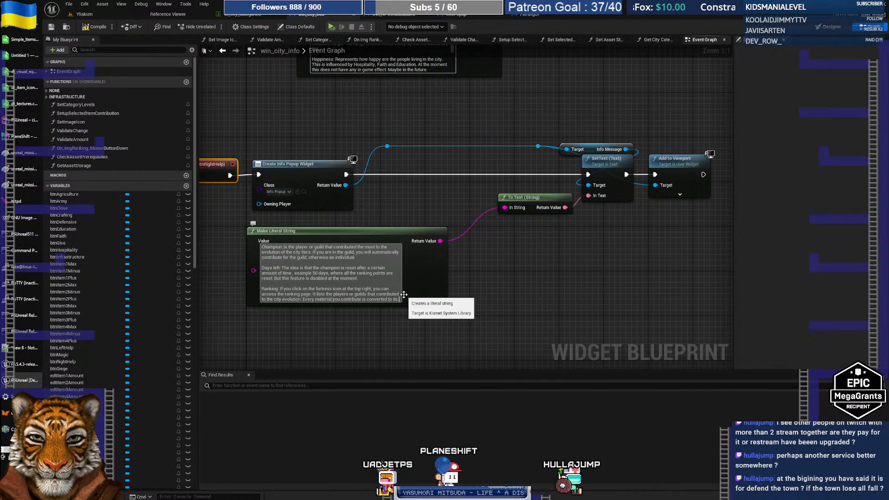
text( coins value and this is wha)
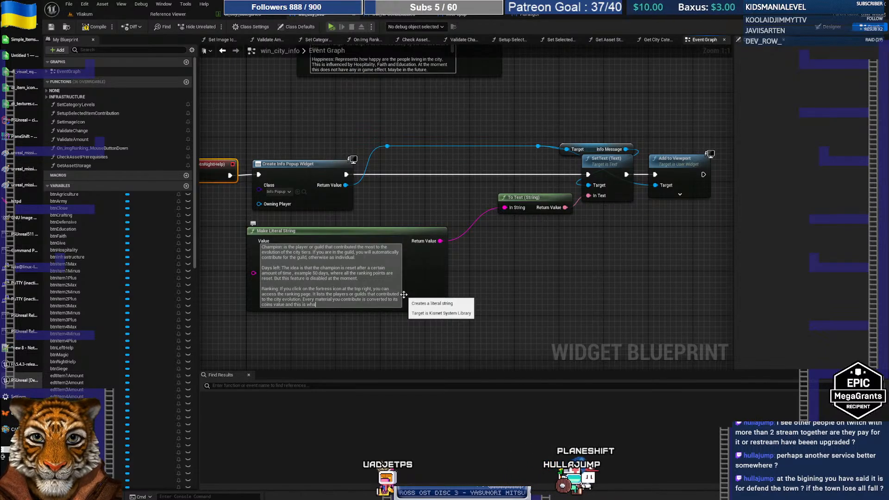
text(up in the ranking page.)
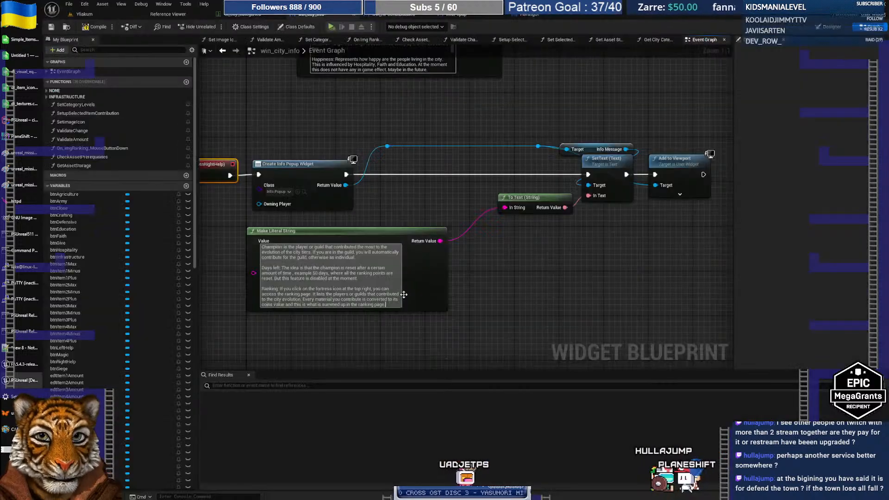
Check the right-side labels in the running game and add the paragraph "Defensive Structures: TBD" below the Ranking text
key(alt+Tab)
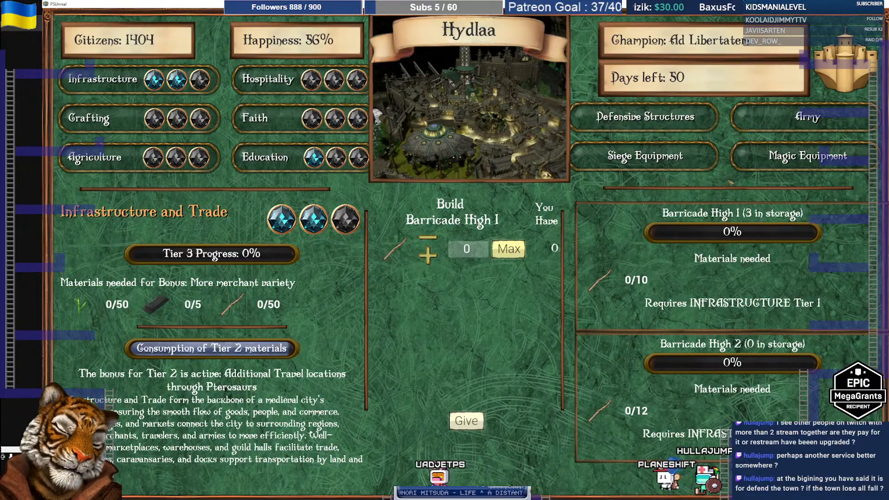
key(alt+Tab)
key(shift+Return)
key(shift+Return)
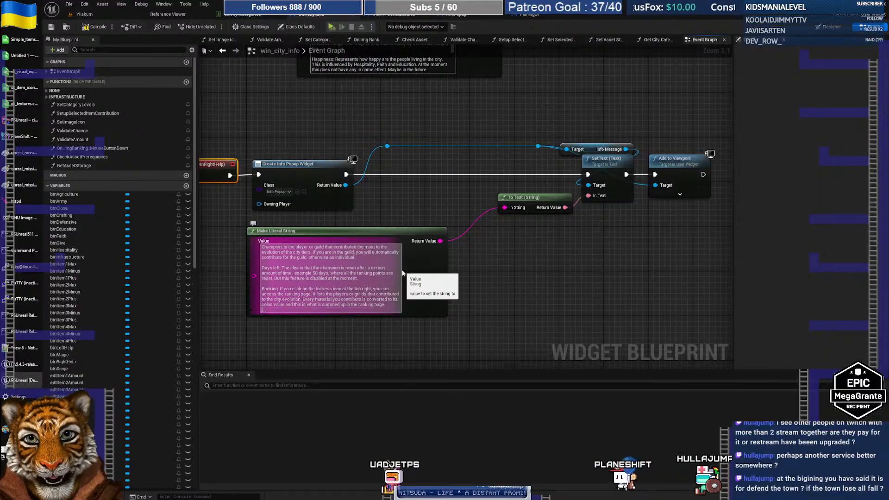
text(Defensive Structures)
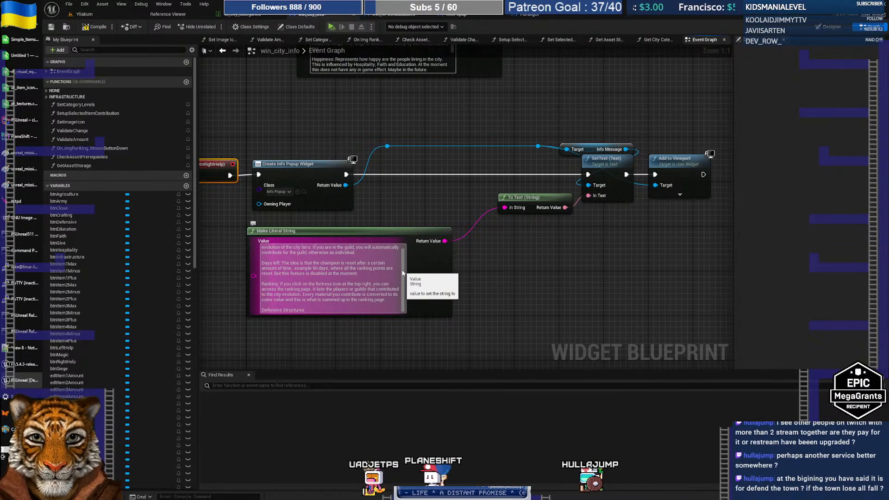
text(: TBD)
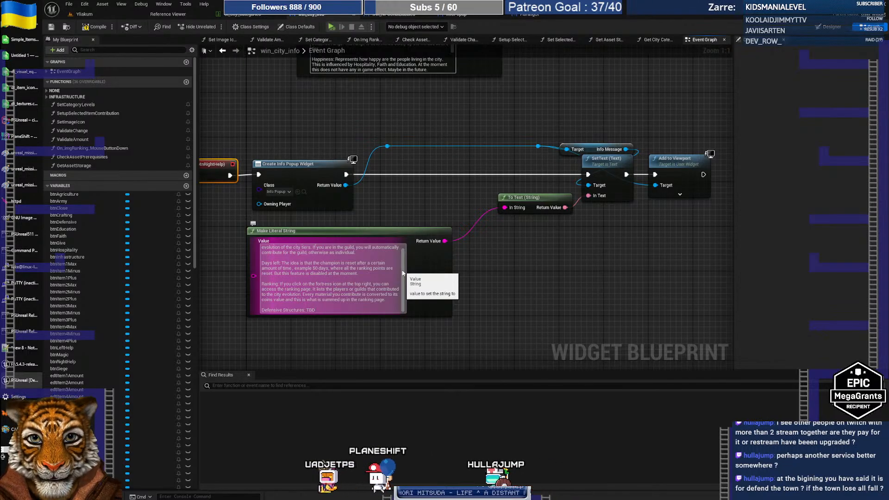
key(shift+Return)
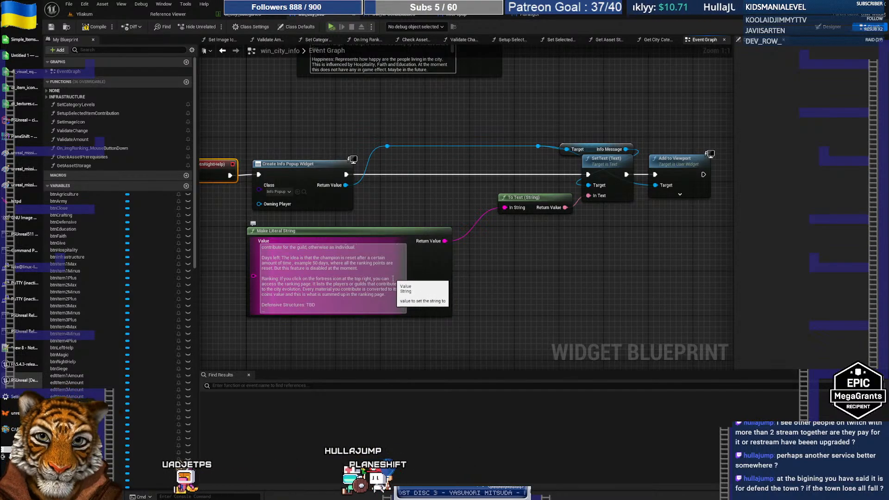
Commit the right help text, then compile and save the win_city_info widget blueprint
click(522, 273)
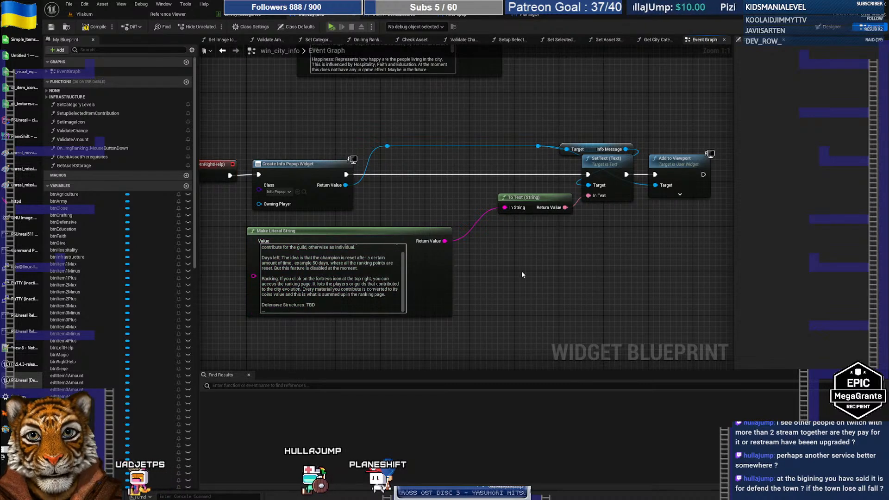
right_drag(419, 118, 482, 147)
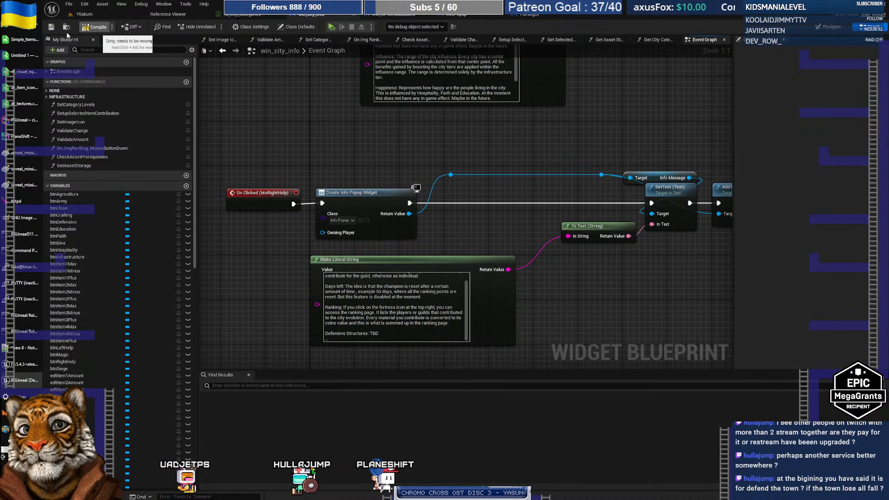
click(98, 28)
click(52, 29)
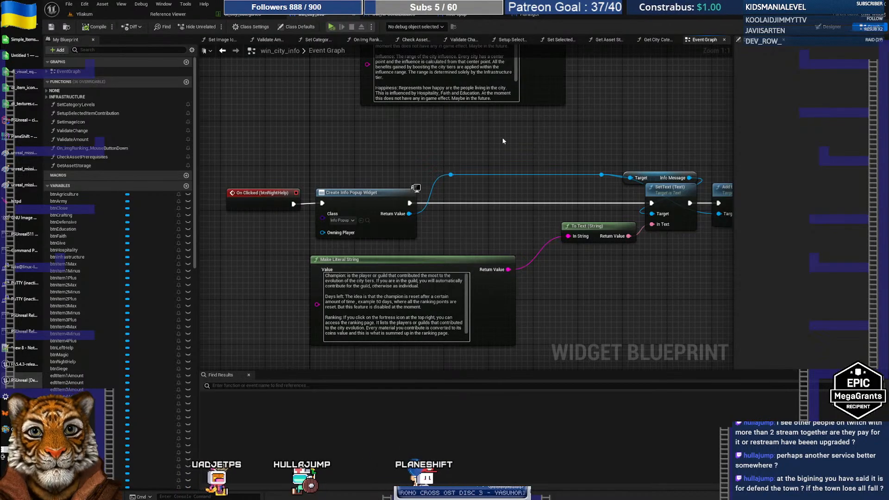
Select the city picture in the widget layout and search the blueprint for references to its imgCity variable
click(824, 30)
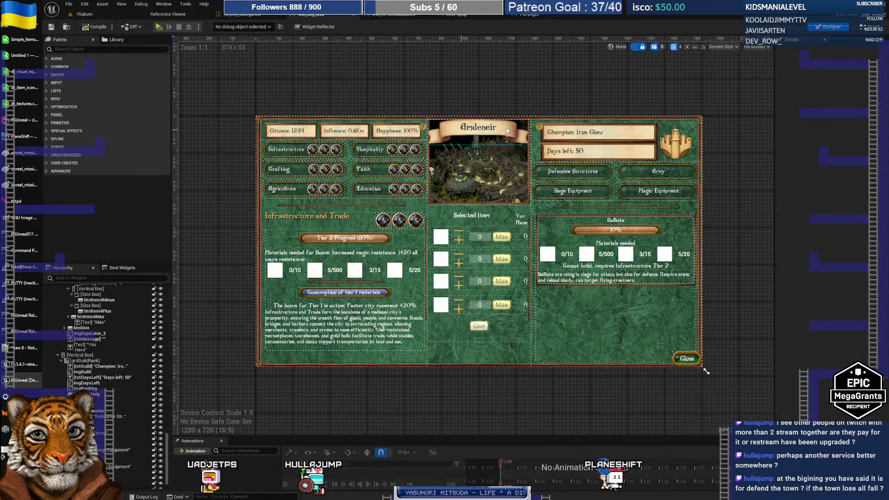
click(498, 163)
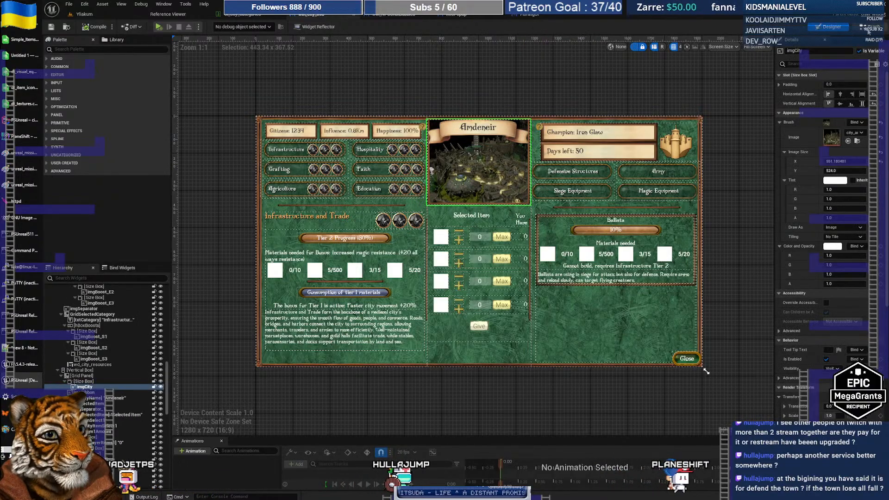
click(870, 26)
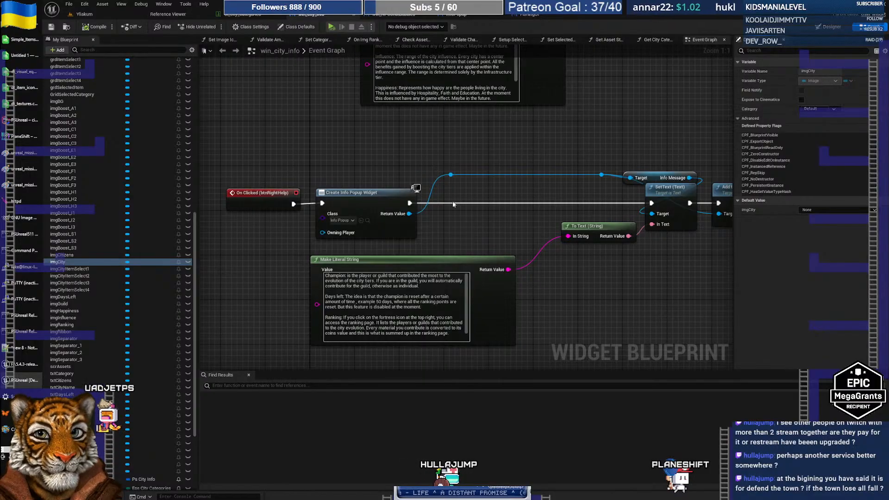
right_click(80, 262)
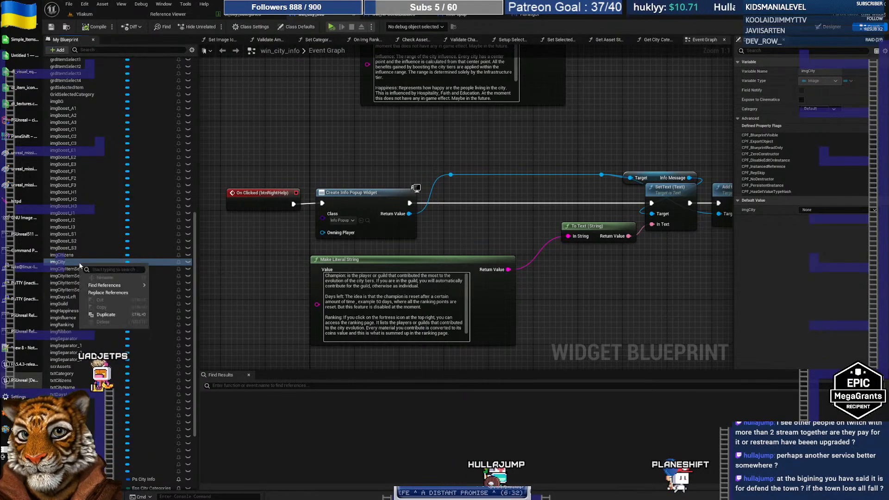
click(194, 298)
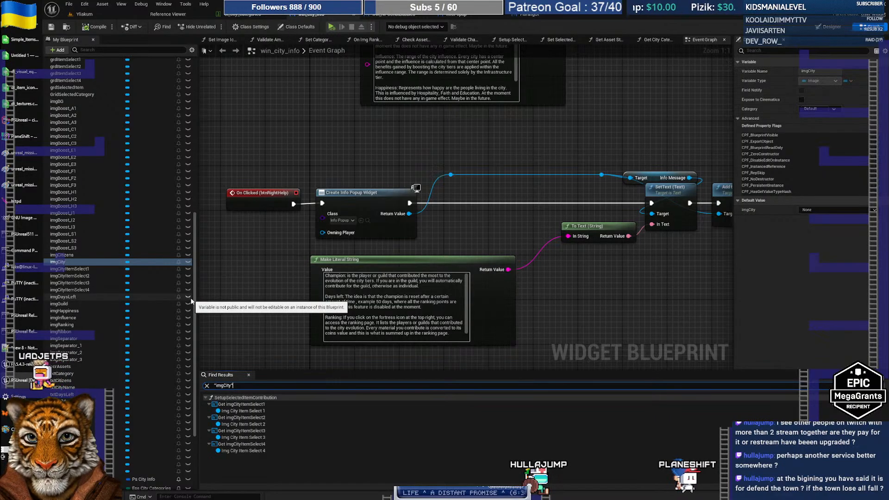
Open the imgCityItemSelect1 reference and examine the Setup Selected Item Contribution graph for how images are assigned
double_click(258, 405)
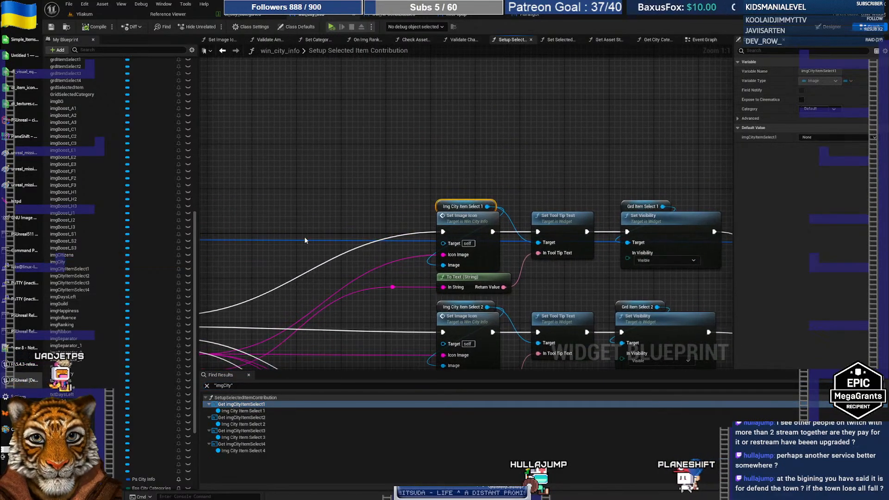
right_drag(326, 227, 485, 102)
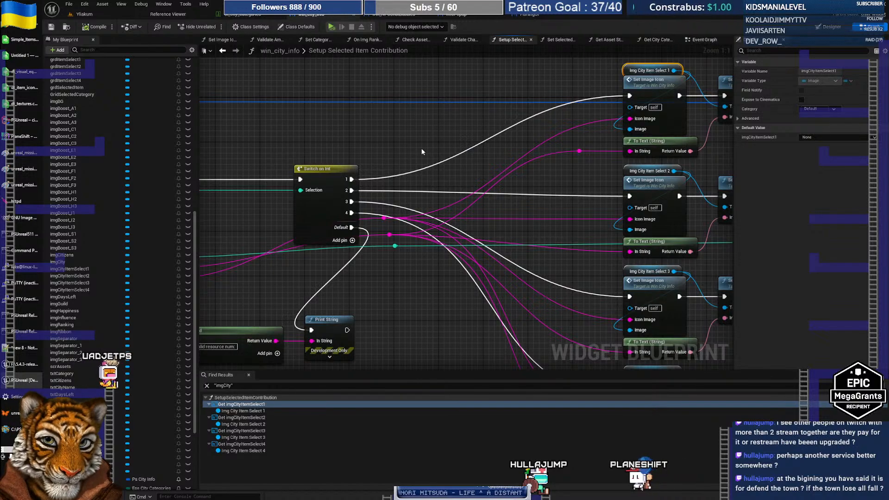
right_drag(449, 152, 604, 110)
right_drag(374, 156, 417, 150)
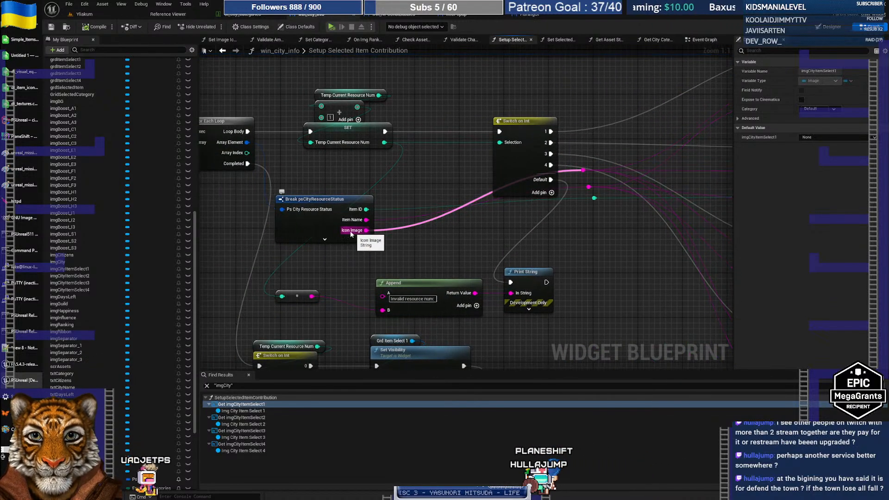
right_drag(387, 184, 701, 182)
right_drag(397, 210, 636, 236)
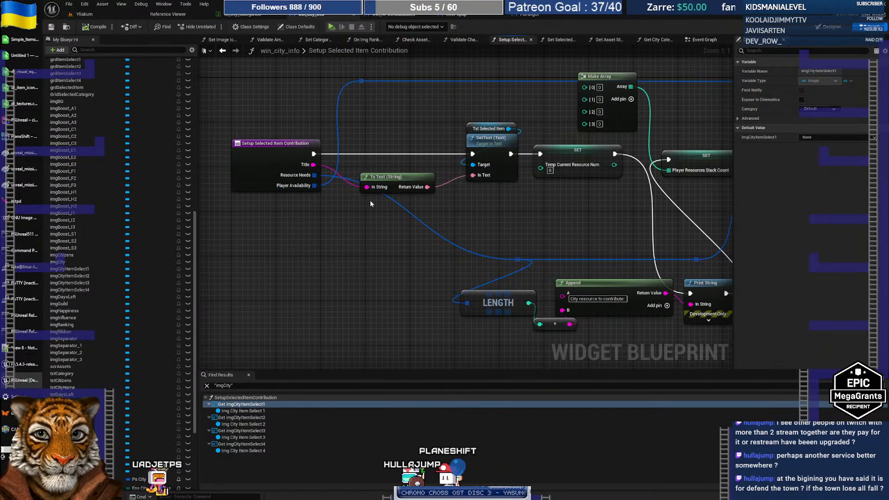
right_drag(583, 218, 346, 203)
mouse_move(568, 246)
right_down()
mouse_move(498, 244)
mouse_move(508, 236)
mouse_move(412, 275)
mouse_move(372, 274)
mouse_move(568, 232)
right_up()
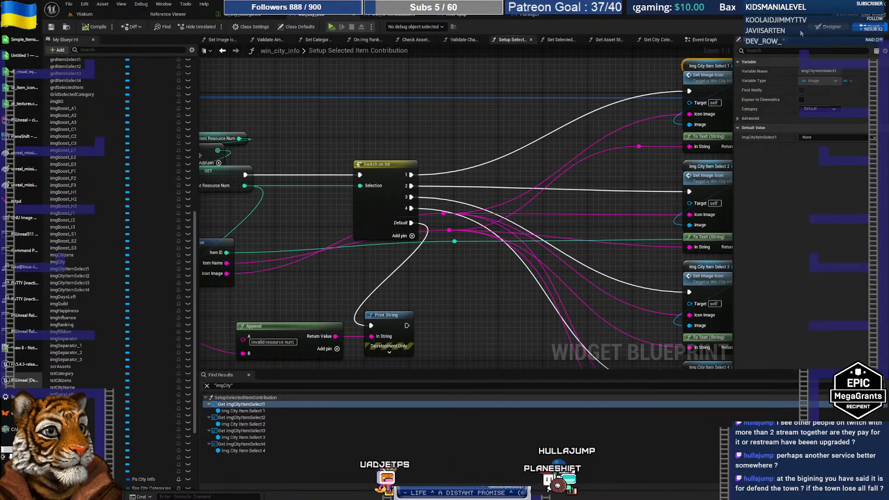
Search for imgCity references by name from the widget hierarchy and recheck the start of the Setup Selected Item Contribution graph
click(829, 27)
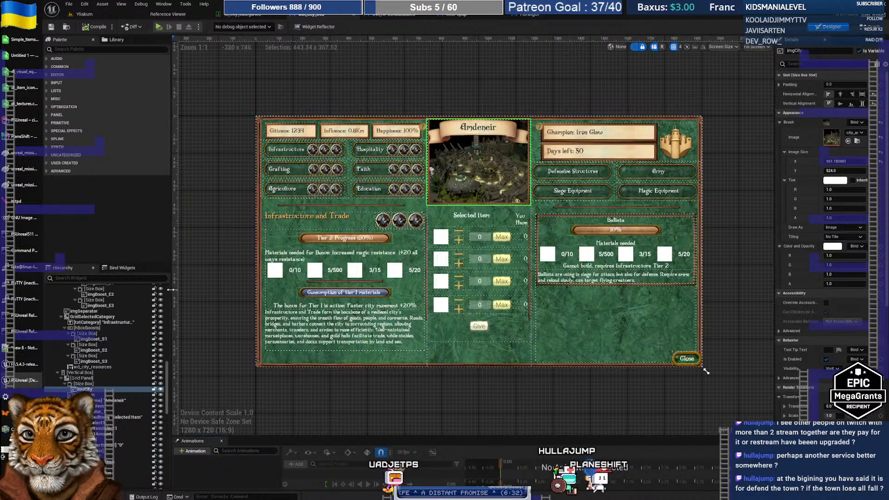
click(87, 384)
click(91, 390)
right_click(91, 392)
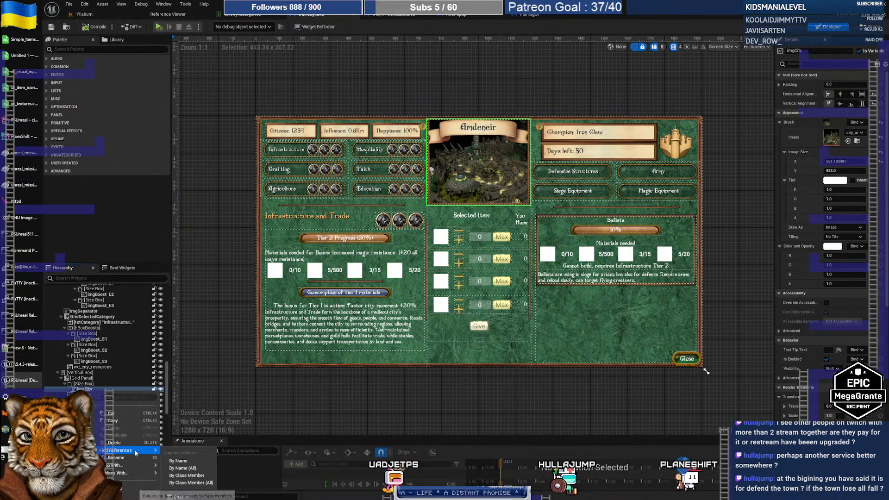
click(179, 456)
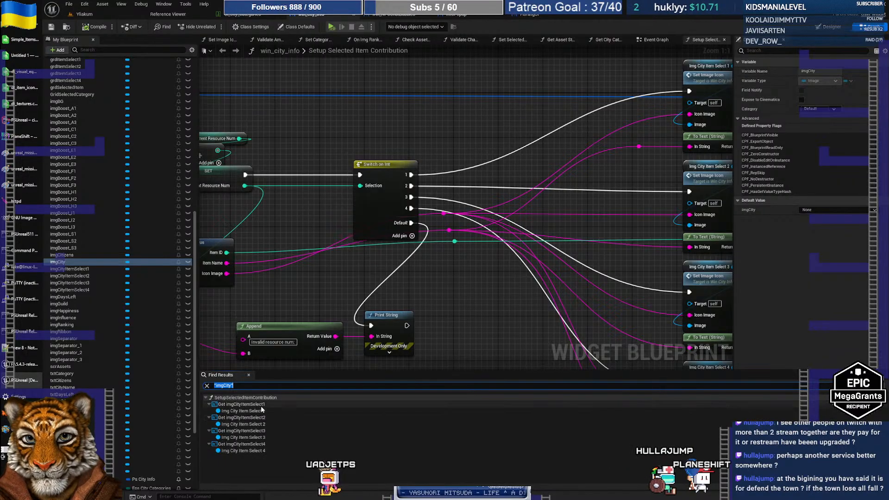
mouse_move(317, 134)
right_down()
mouse_move(629, 144)
mouse_move(530, 149)
mouse_move(571, 150)
right_up()
right_drag(441, 150, 361, 315)
right_drag(580, 190, 473, 192)
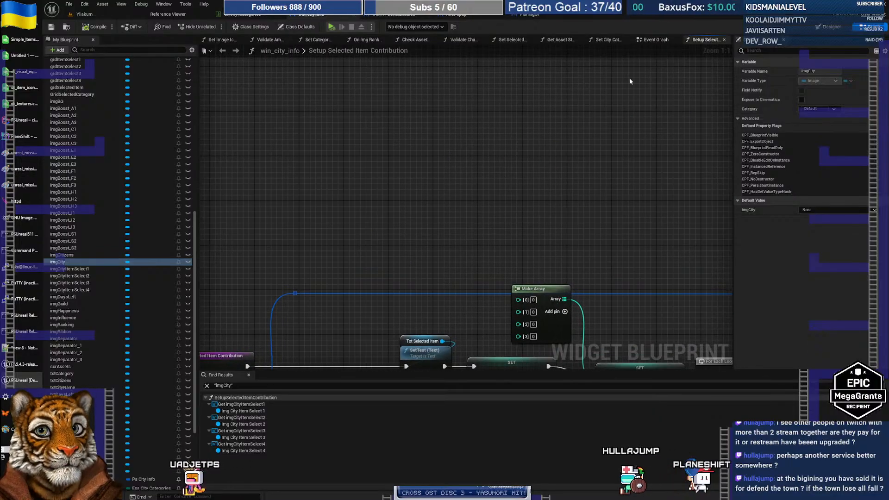
Look through the Event Graph above the help button events for the section that receives the main city info
click(651, 41)
right_drag(314, 115, 401, 259)
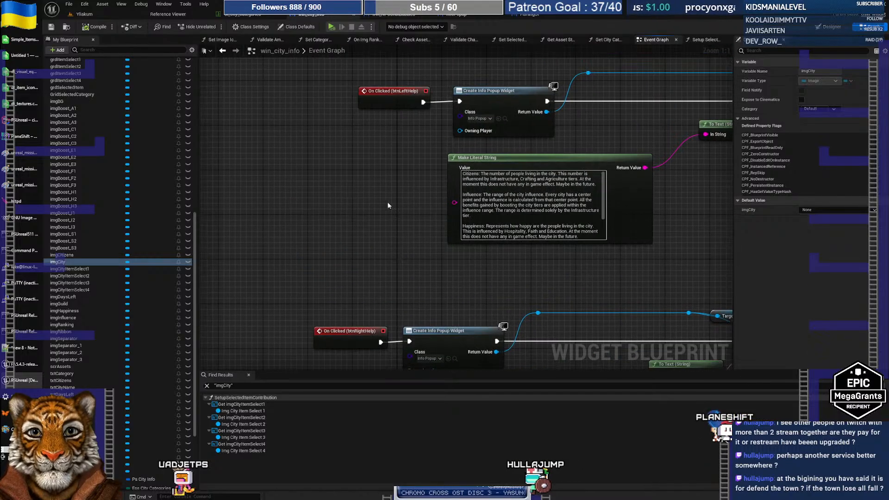
right_drag(378, 170, 379, 312)
right_drag(393, 188, 396, 369)
right_drag(418, 209, 418, 368)
scroll(430, 208, down, 5)
right_drag(433, 146, 428, 256)
right_drag(421, 143, 412, 352)
right_drag(410, 151, 393, 363)
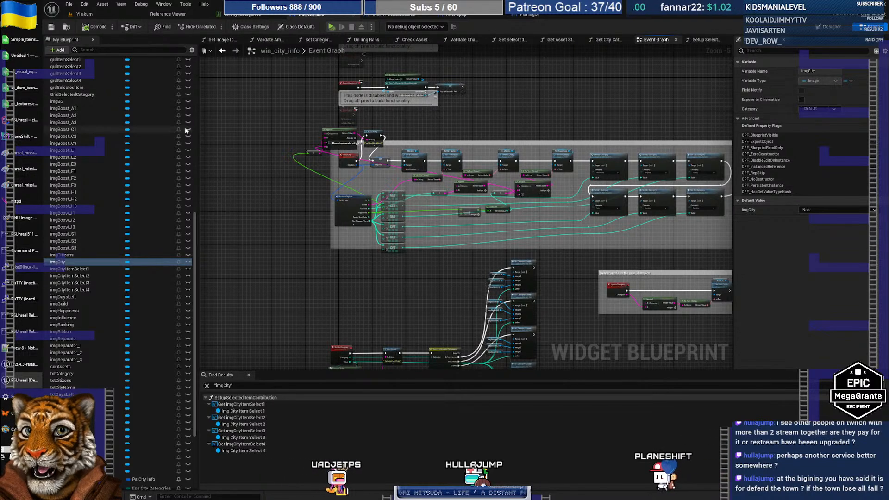
scroll(356, 134, up, 5)
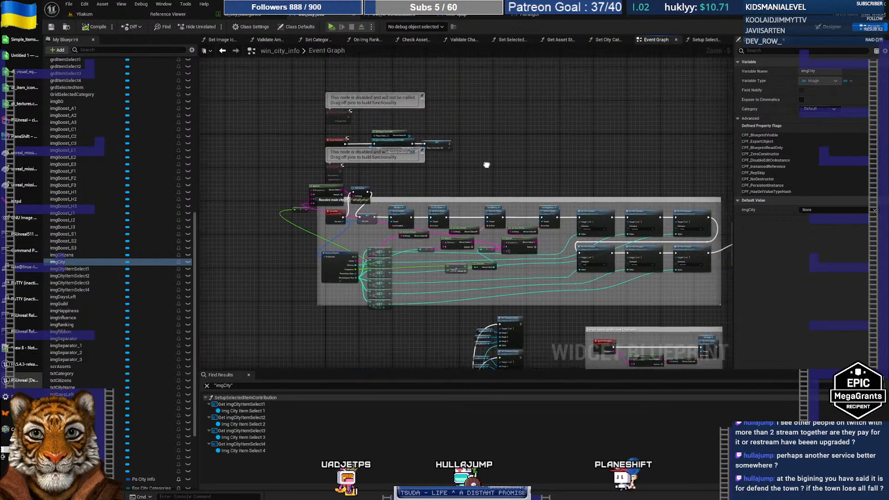
Examine the SetupCity event and its node chain for anything that sets the city picture
click(327, 196)
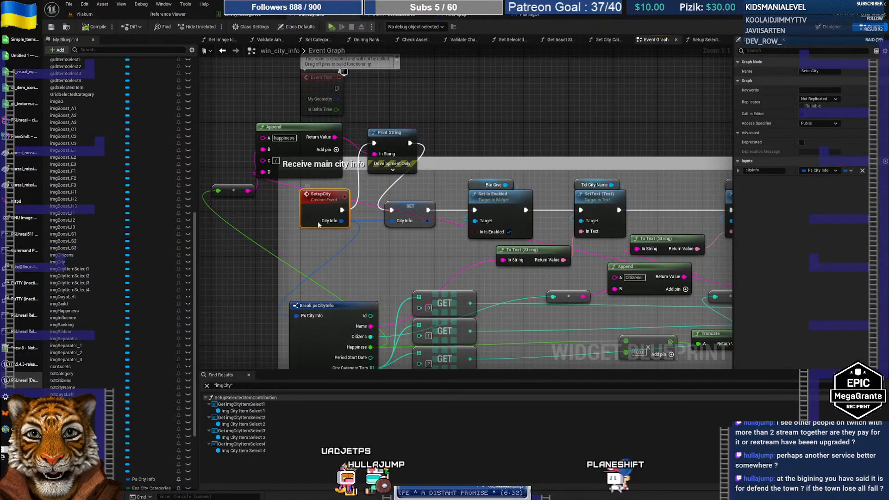
right_drag(452, 275, 395, 242)
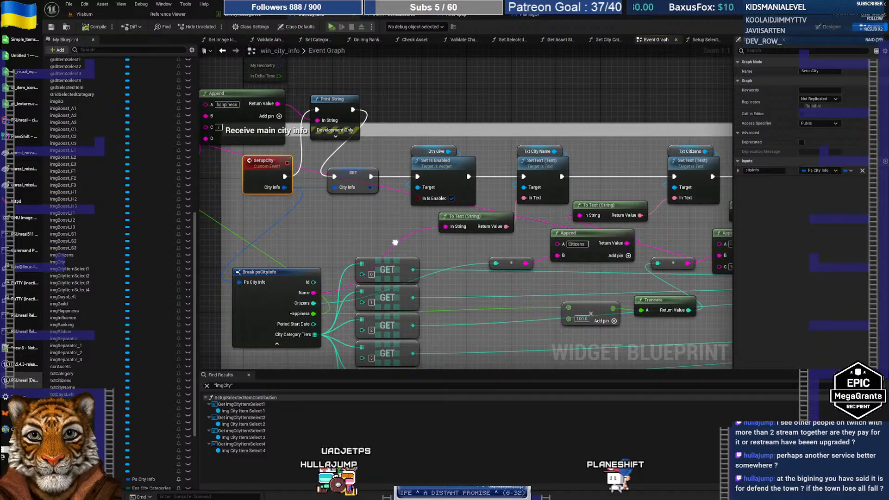
right_drag(395, 242, 393, 229)
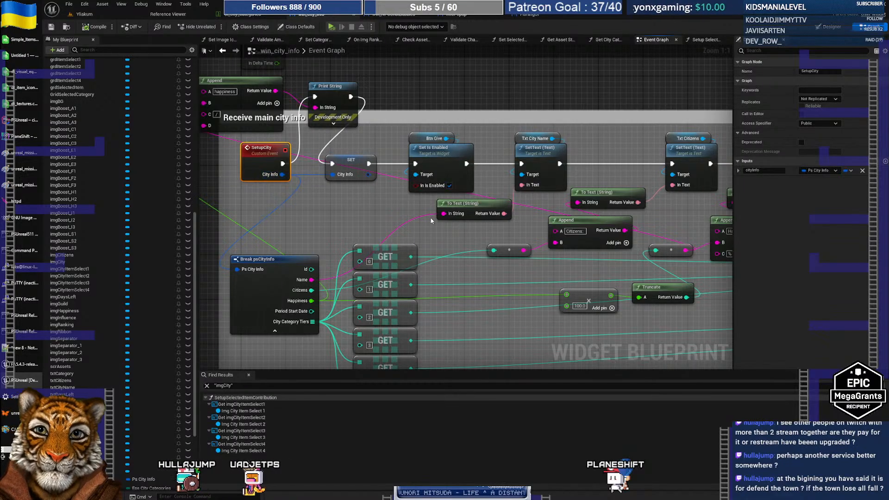
right_drag(507, 301, 414, 288)
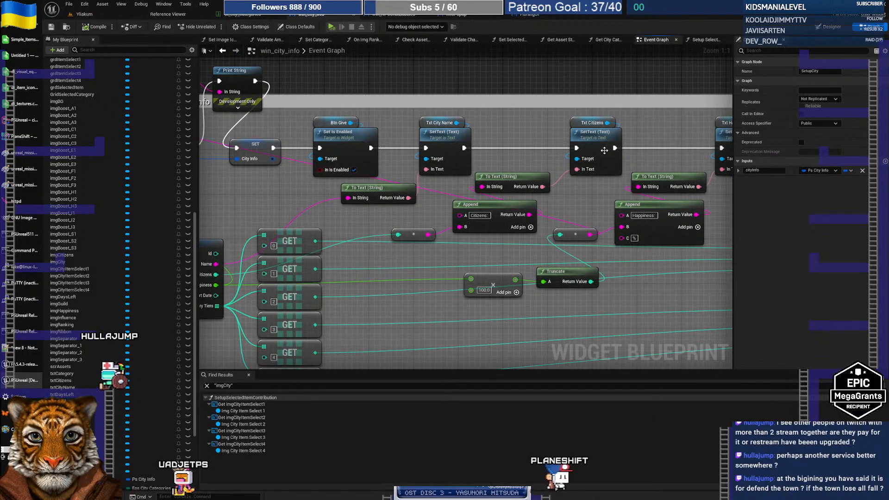
right_drag(644, 308, 731, 281)
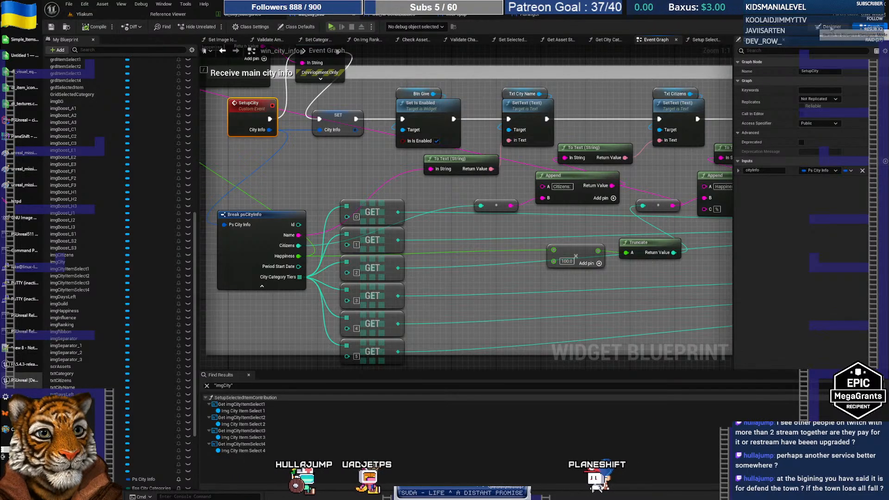
Locate imgCity's assigned texture in the Content Browser, view city_amdeneir in the texture editor, and return to the city art folder
click(830, 28)
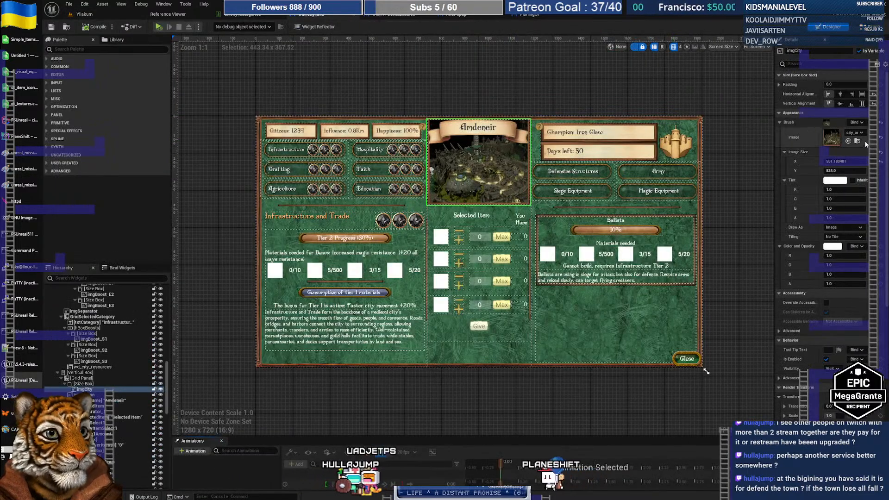
click(857, 141)
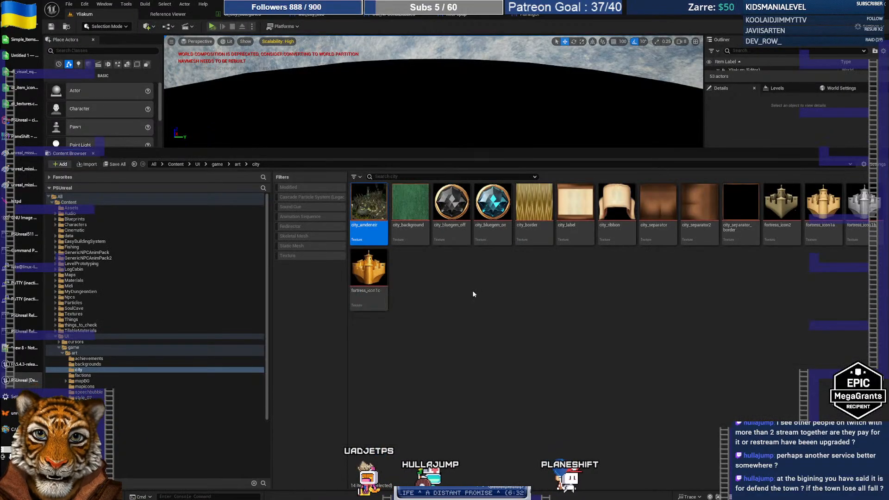
click(453, 272)
click(383, 243)
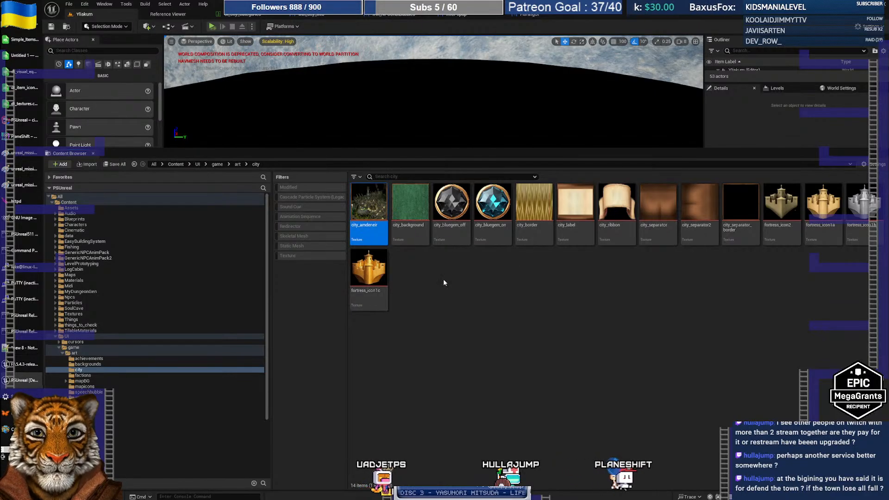
double_click(364, 218)
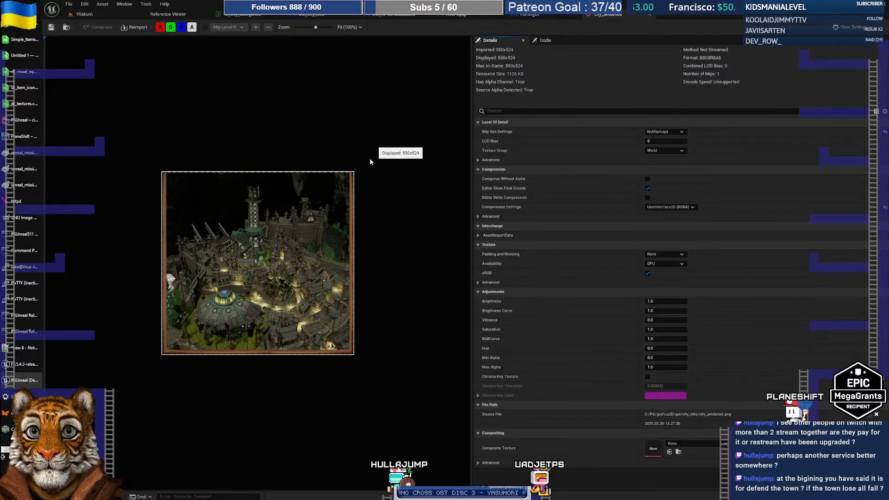
click(107, 18)
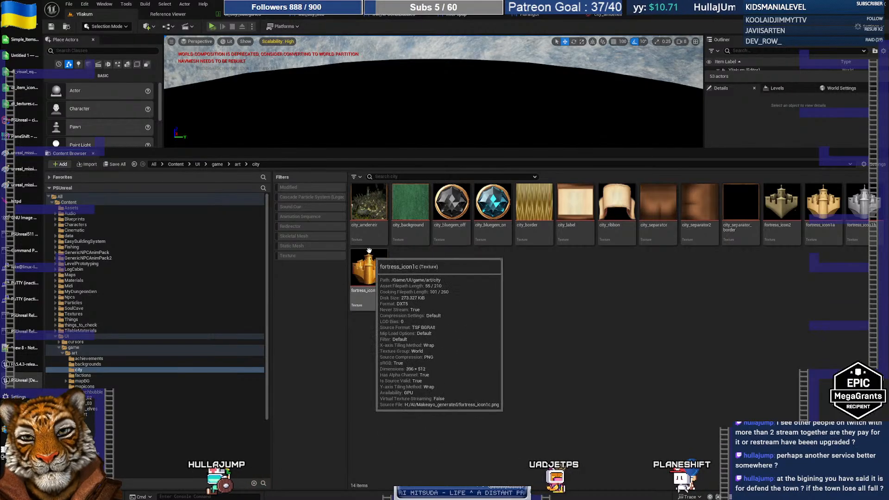
Check the city_amdeneir texture in the city art folder, then switch to LibreOffice Calc and look through the texture rows of dt_textures.csv
click(368, 206)
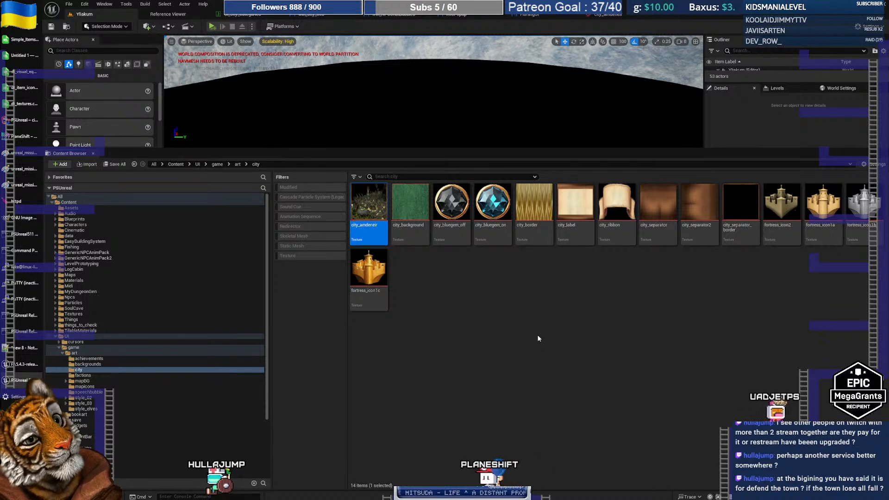
mouse_move(374, 225)
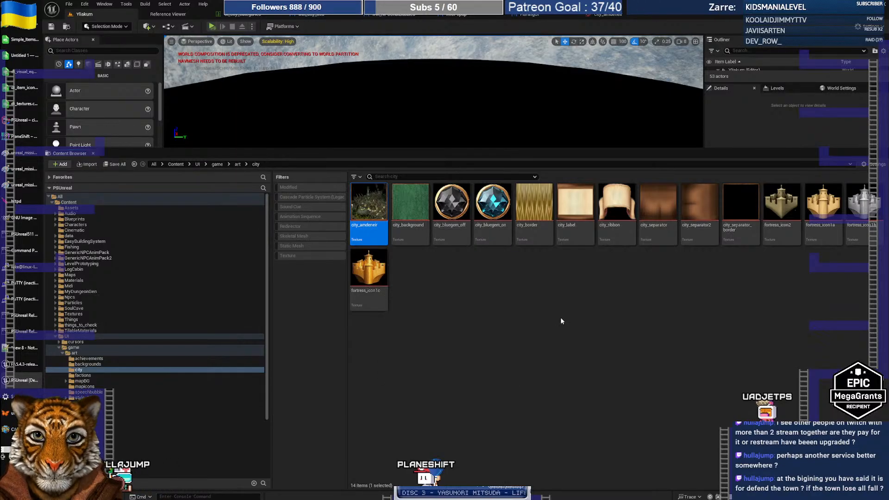
click(22, 106)
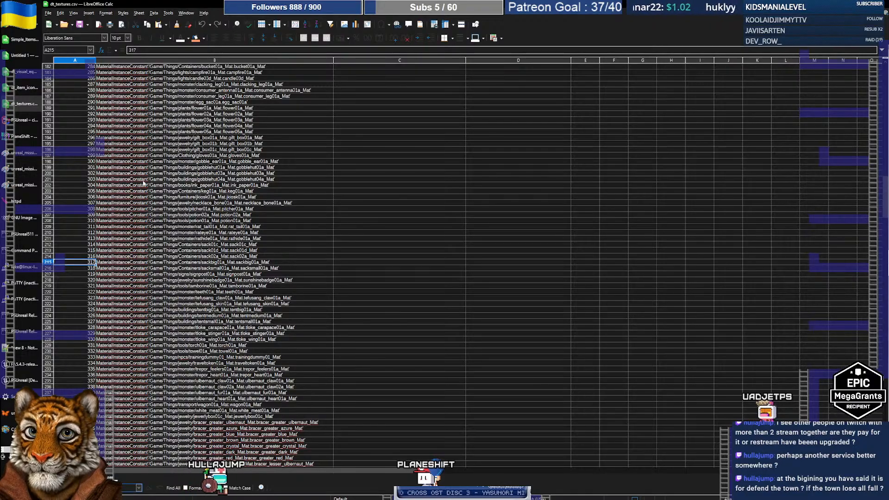
scroll(148, 211, up, 20)
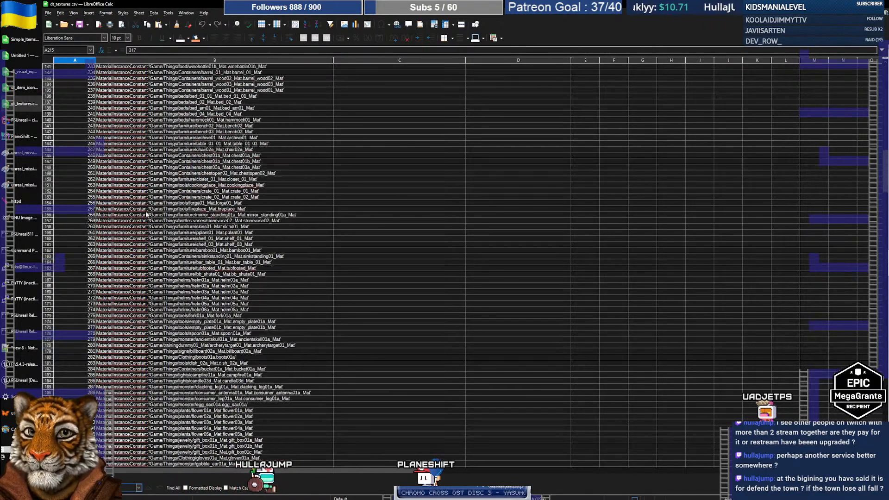
drag(885, 148, 885, 73)
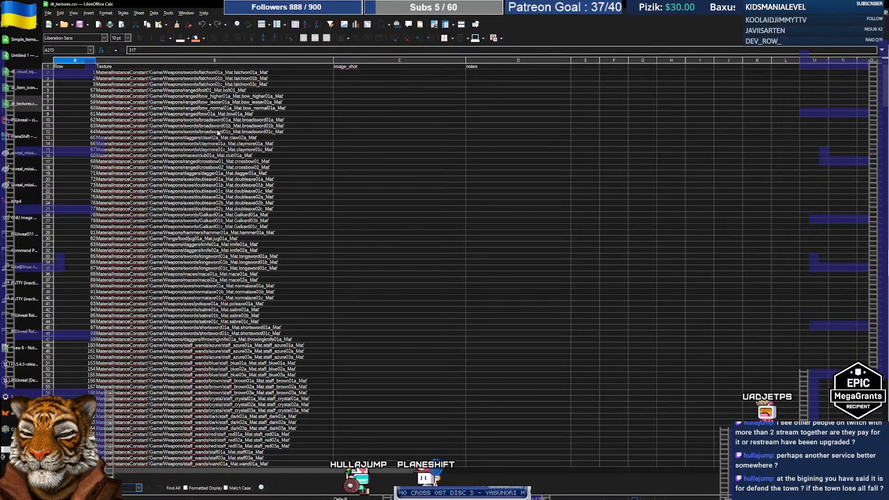
scroll(231, 141, down, 20)
scroll(231, 214, down, 9)
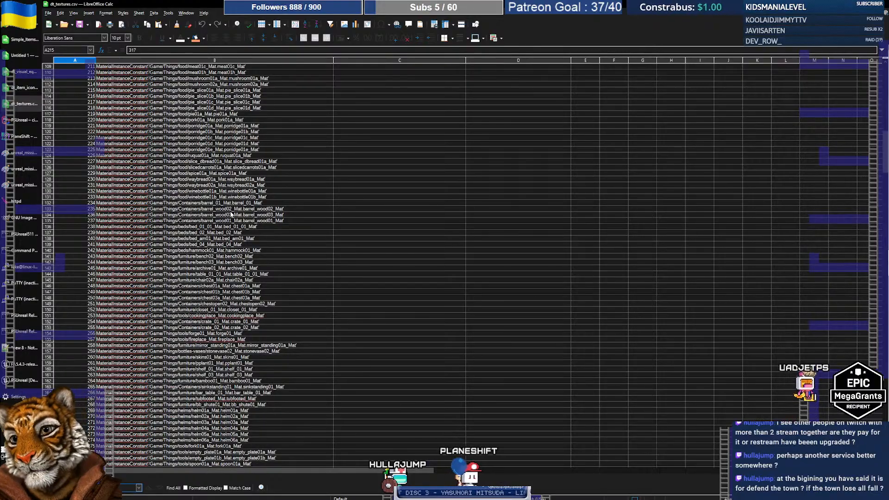
Switch to the PlaneShift database and check the id of each city in the city_info table
key(alt+Tab)
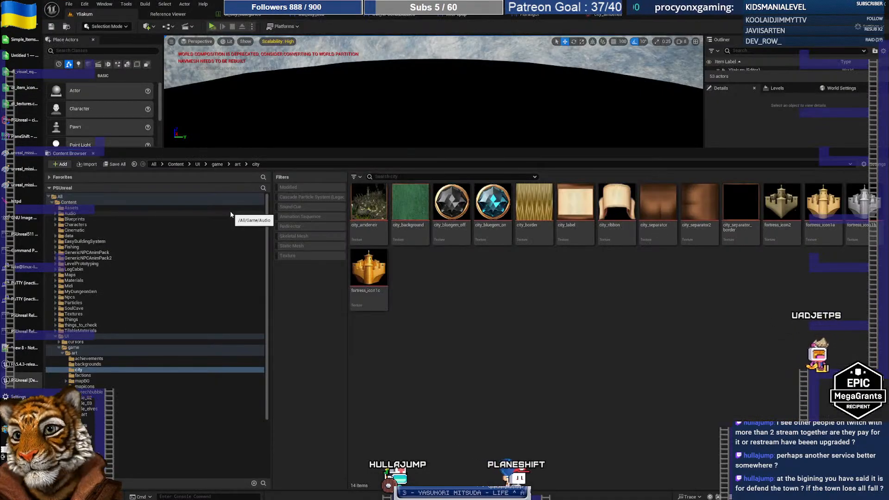
key(alt+Tab)
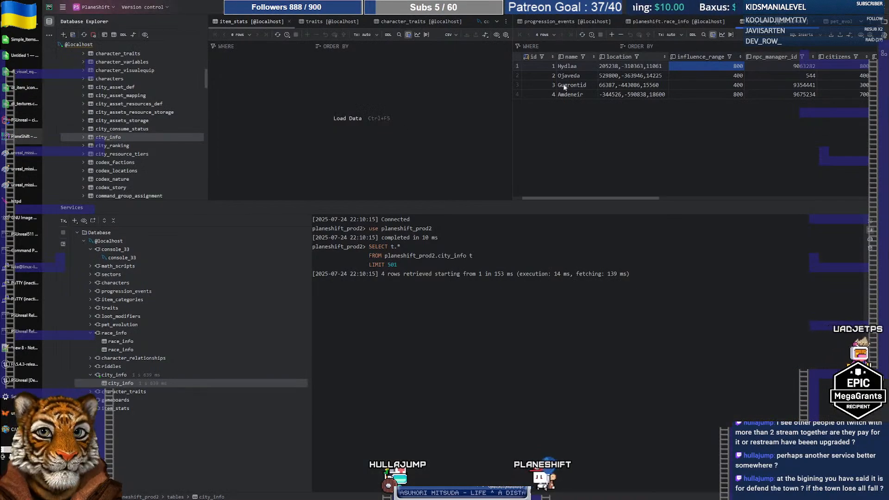
click(548, 85)
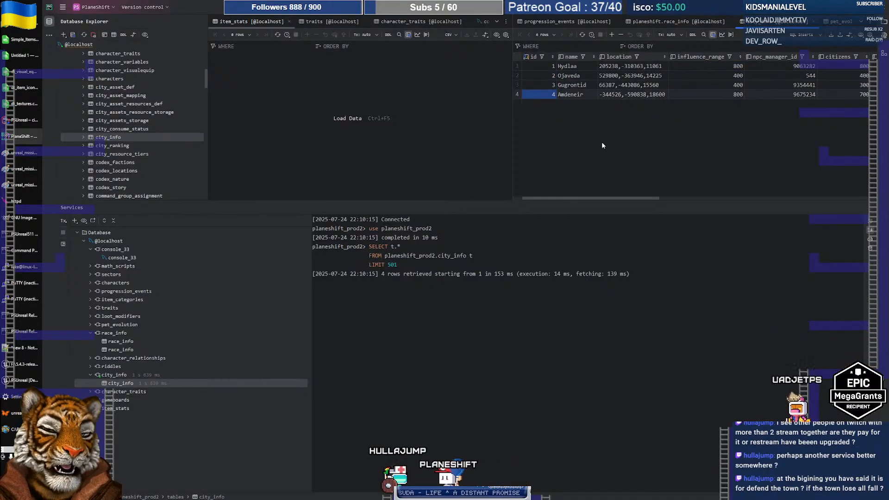
Return to the win_city_info Event Graph in Unreal Editor and examine the SetupCity event and its Break psCityInfo node
key(alt+Tab)
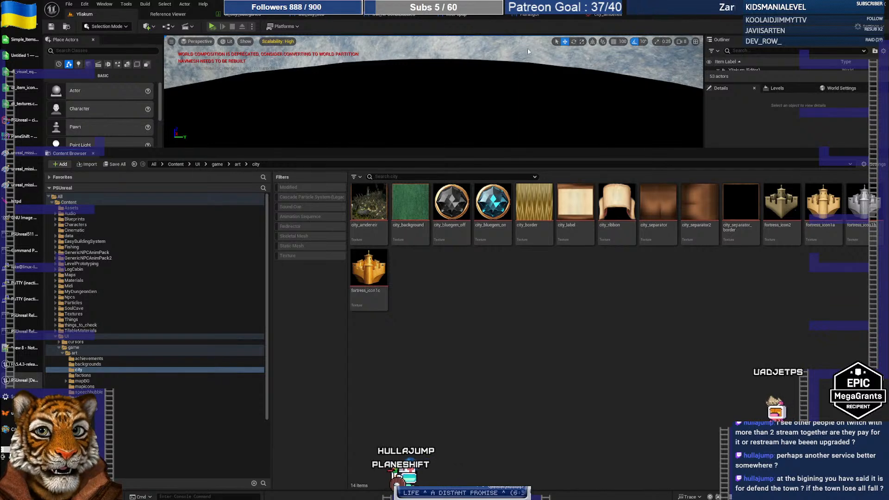
click(313, 16)
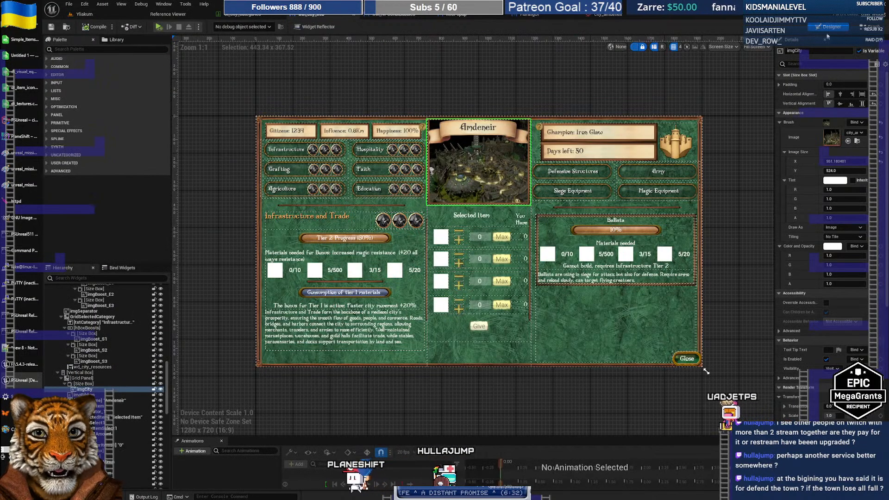
click(870, 26)
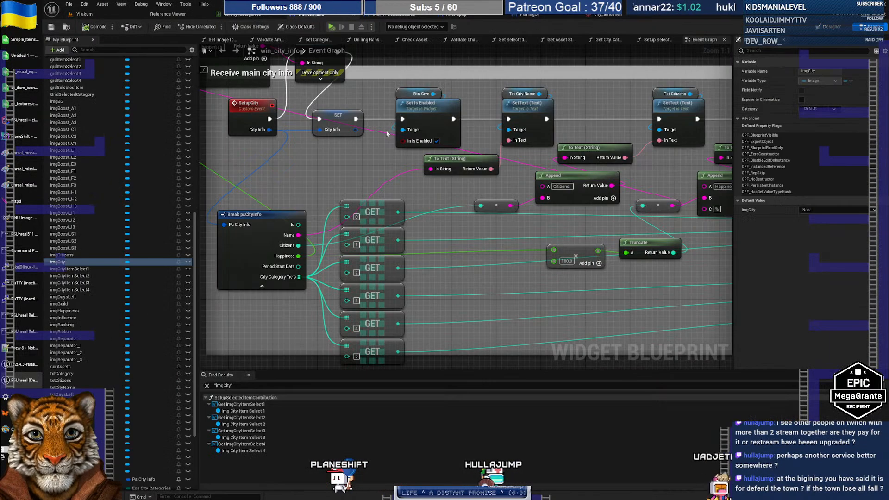
right_drag(283, 159, 310, 173)
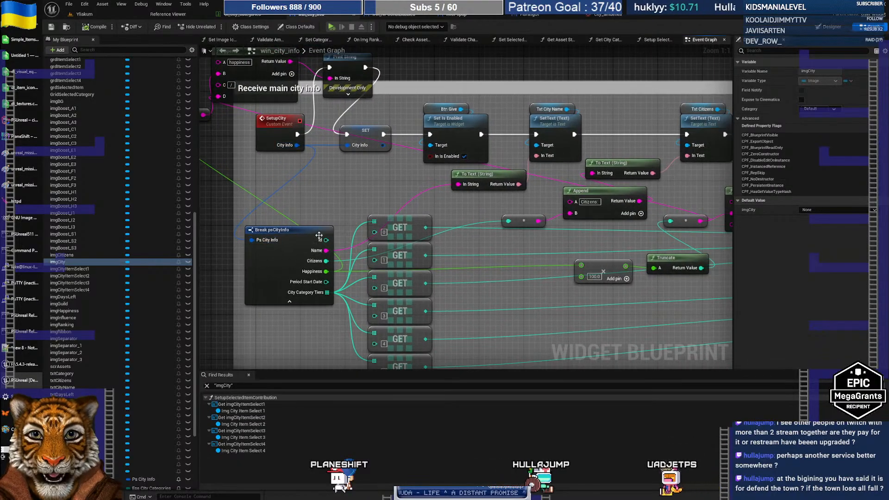
scroll(502, 206, down, 4)
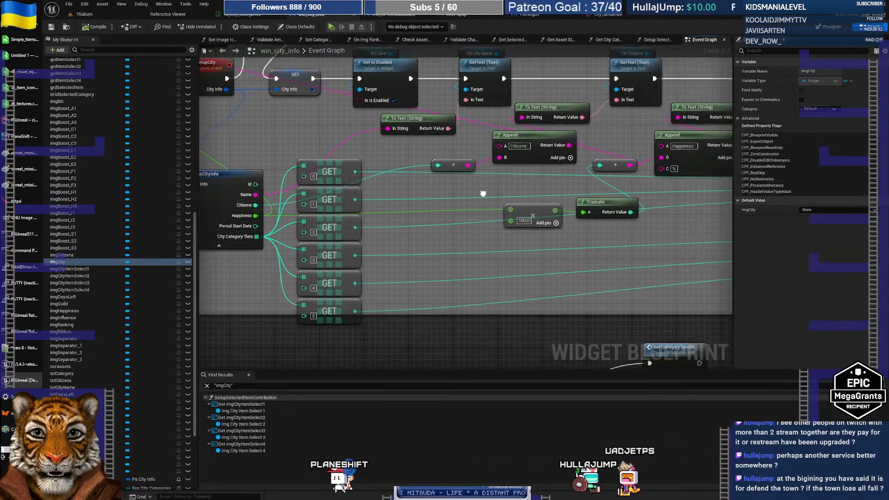
Move the "By default hide the Category" comment group further along the chain and widen the main city info comment box into the gap
right_drag(510, 235, 330, 246)
scroll(418, 192, up, 4)
right_drag(424, 221, 342, 261)
scroll(354, 246, down, 2)
drag(388, 162, 598, 158)
right_drag(389, 240, 402, 210)
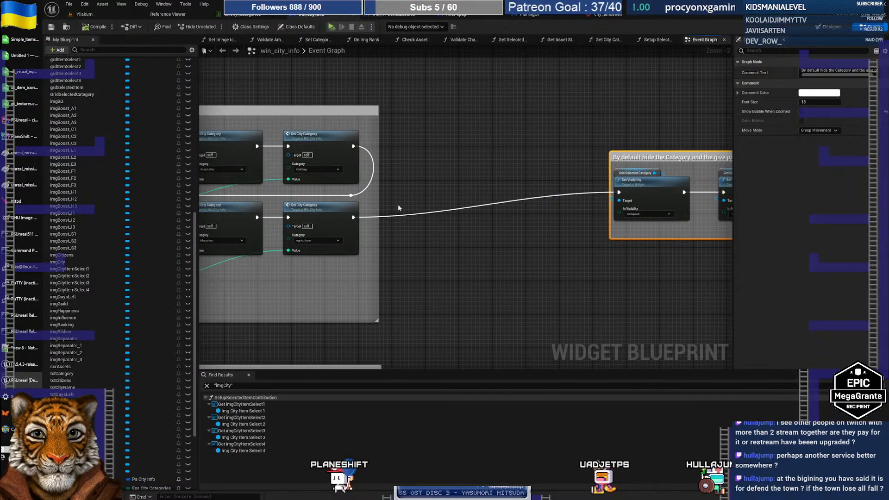
drag(379, 198, 588, 203)
right_drag(400, 272, 134, 239)
right_drag(623, 231, 409, 248)
Find the City Info variable, place a getter for it in the widened comment box, and search its output's actions for "get id"
scroll(108, 119, up, 10)
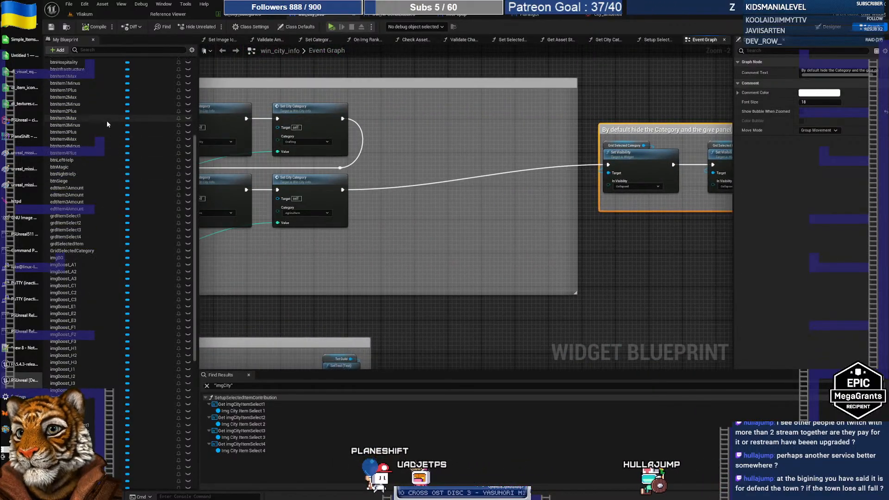
scroll(104, 122, up, 4)
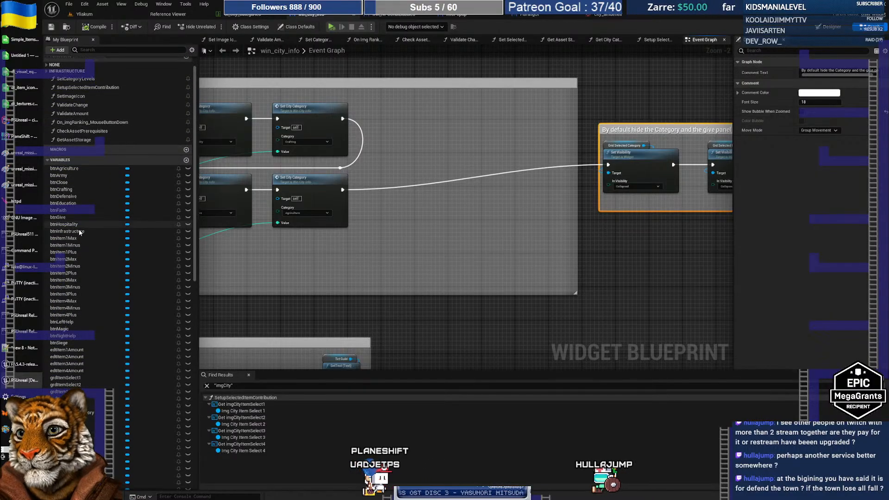
scroll(81, 267, down, 3)
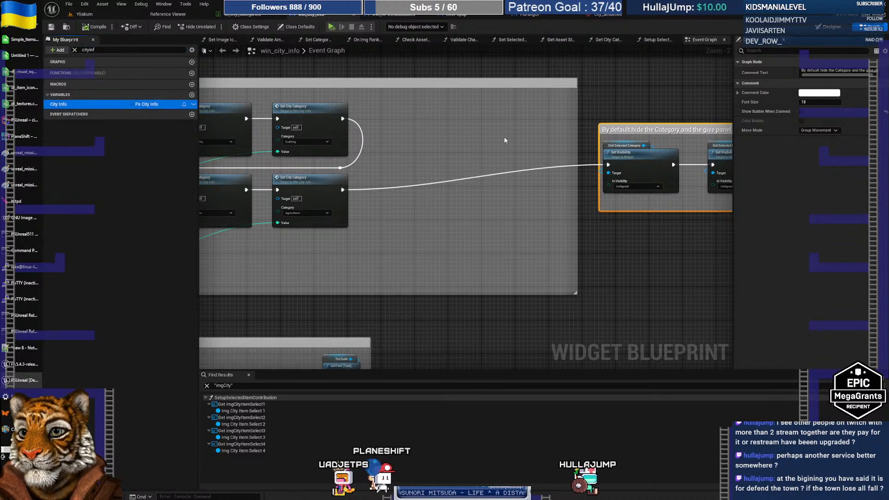
drag(411, 125, 440, 152)
click(428, 135)
text(get id)
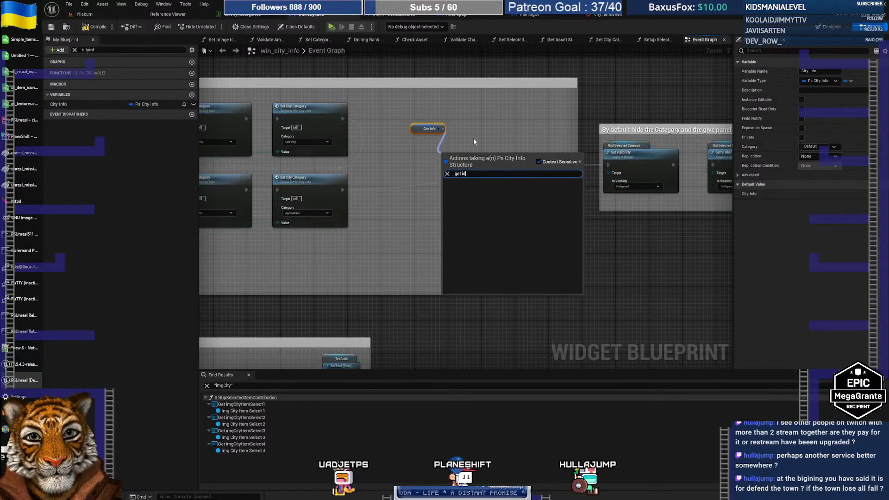
Split the City Info getter's struct pin and add a Switch on Int node selected by City Info Id
click(473, 137)
right_click(438, 130)
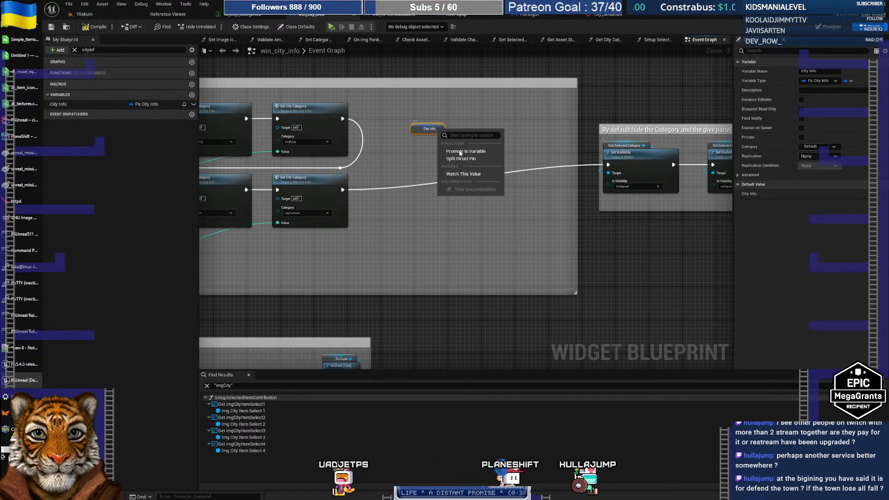
click(463, 158)
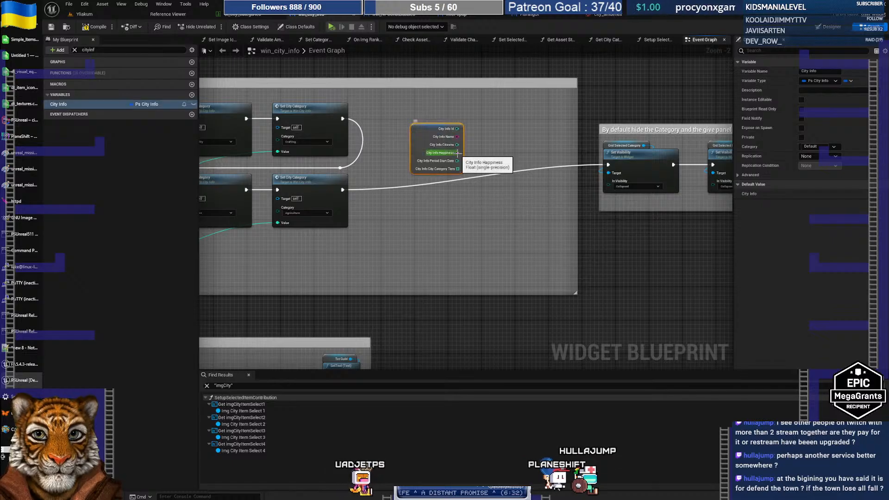
drag(458, 129, 486, 136)
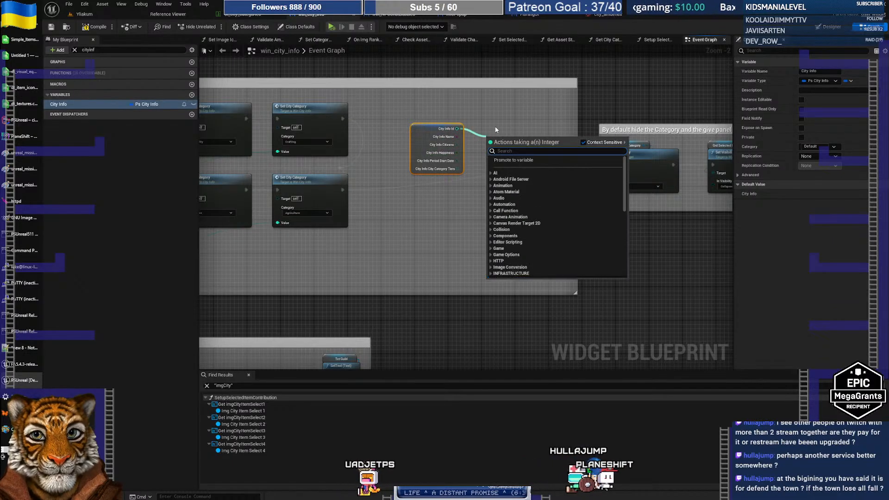
text(switch)
key(Return)
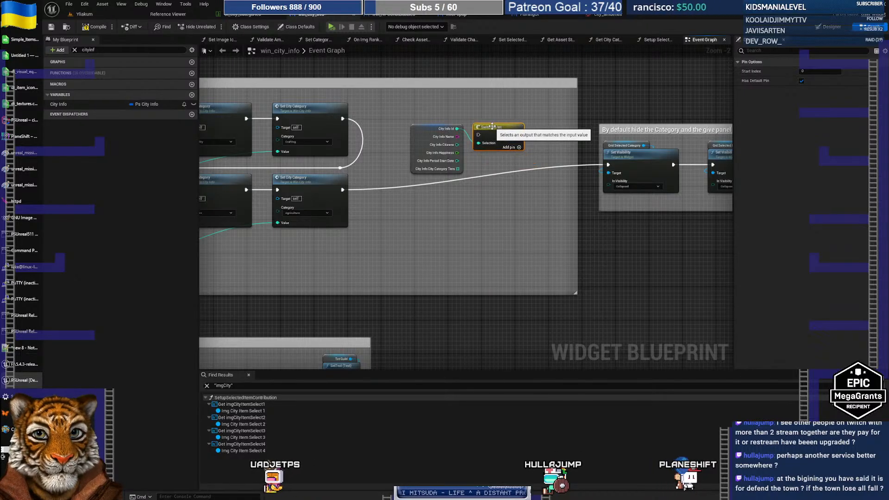
Run the Switch on Int after the Agriculture Set City Category node and give it four cases starting at index 1
drag(342, 189, 478, 134)
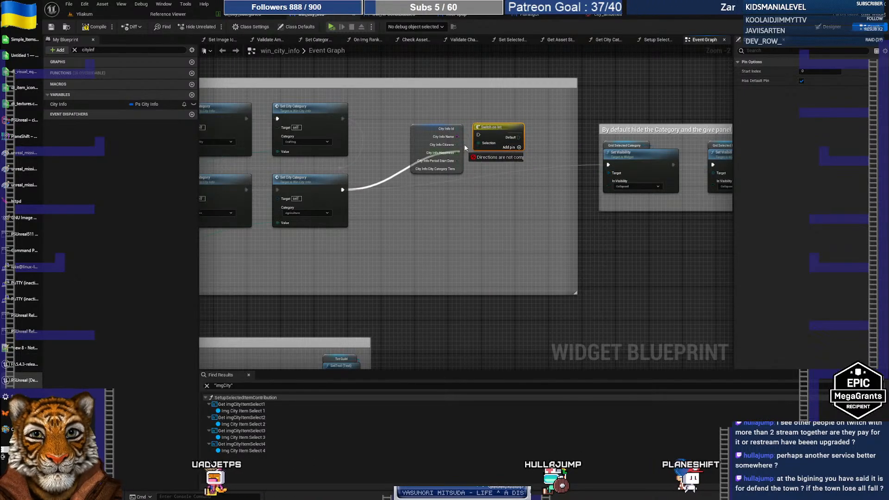
click(519, 148)
click(519, 155)
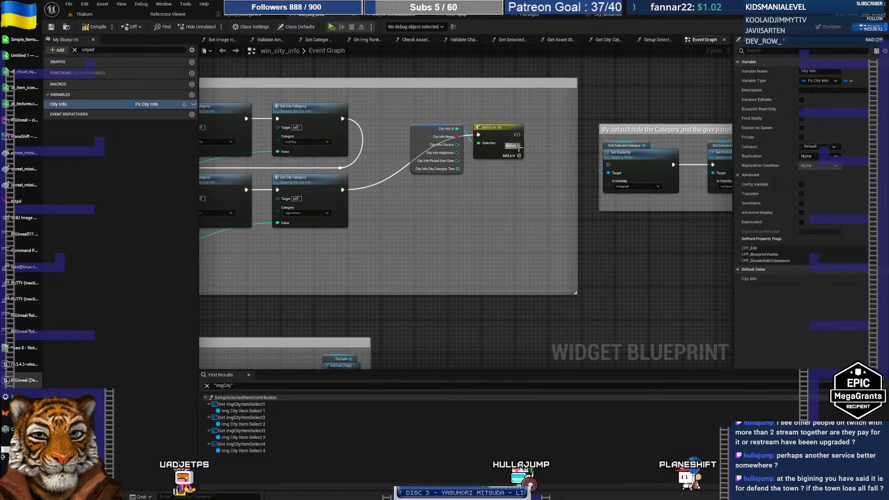
click(518, 163)
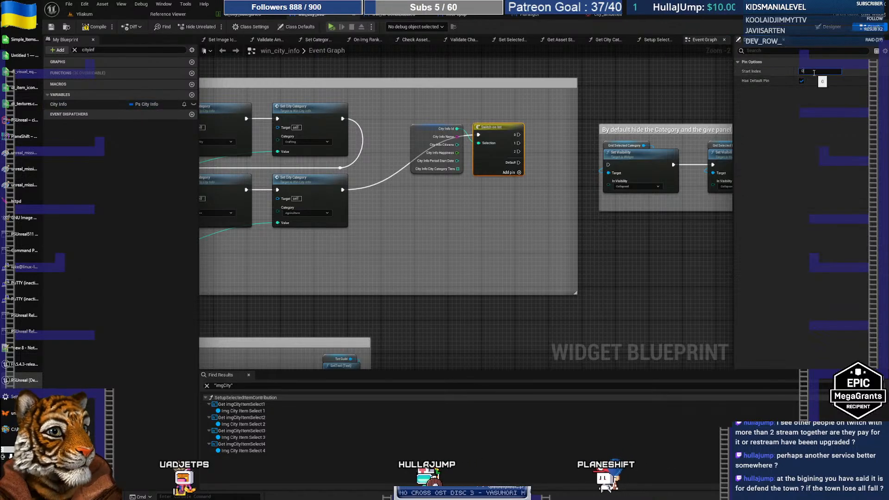
key(Return)
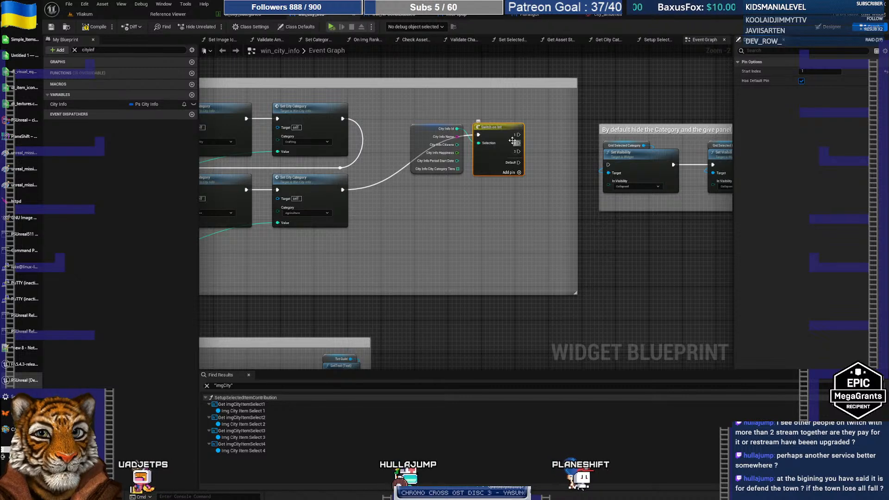
click(519, 172)
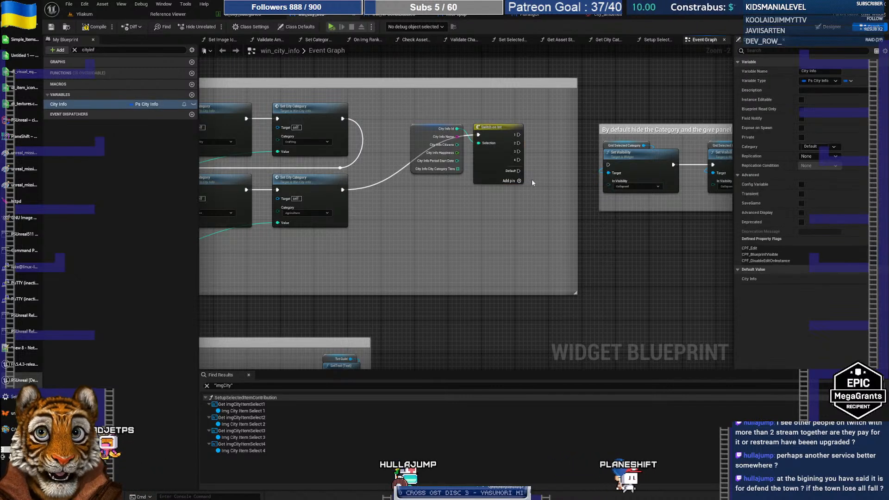
Switch to the PlaneShift database window to check the city ids in the city_info table, and return to the blueprint editor
scroll(532, 183, up, 2)
key(alt+Tab)
key(Tab)
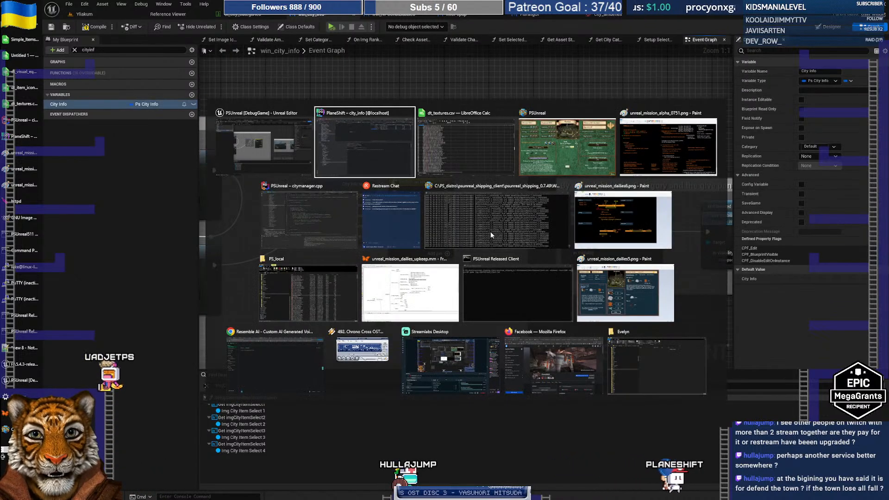
key(alt+shift+Tab)
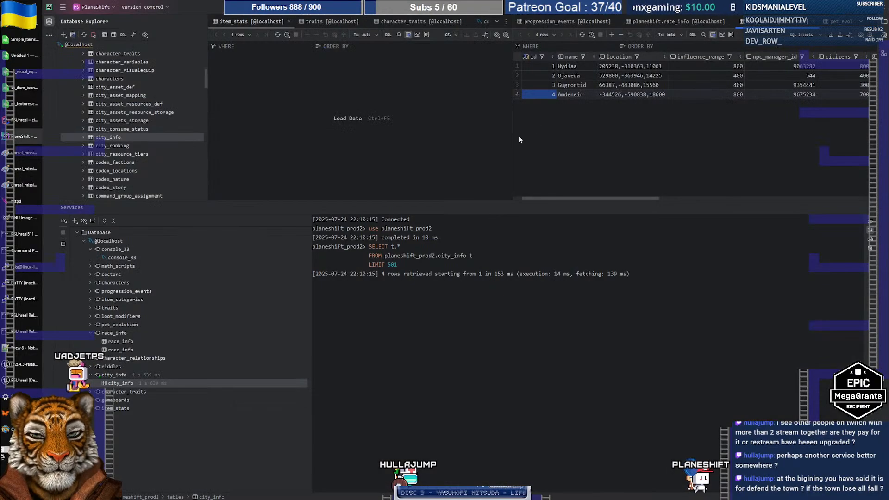
key(alt+Tab)
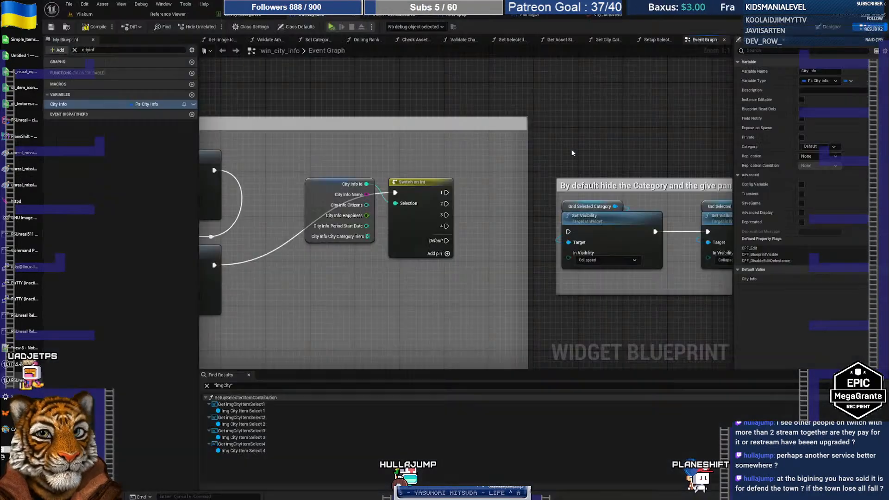
Place a getter for the imgCity image in the Event Graph beside the Switch on Int node
right_drag(501, 214, 568, 142)
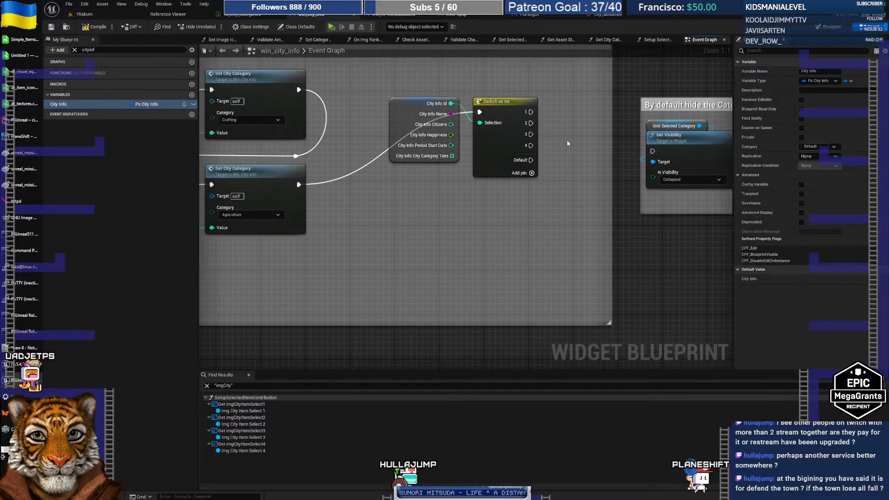
drag(401, 87, 451, 102)
right_drag(520, 237, 393, 297)
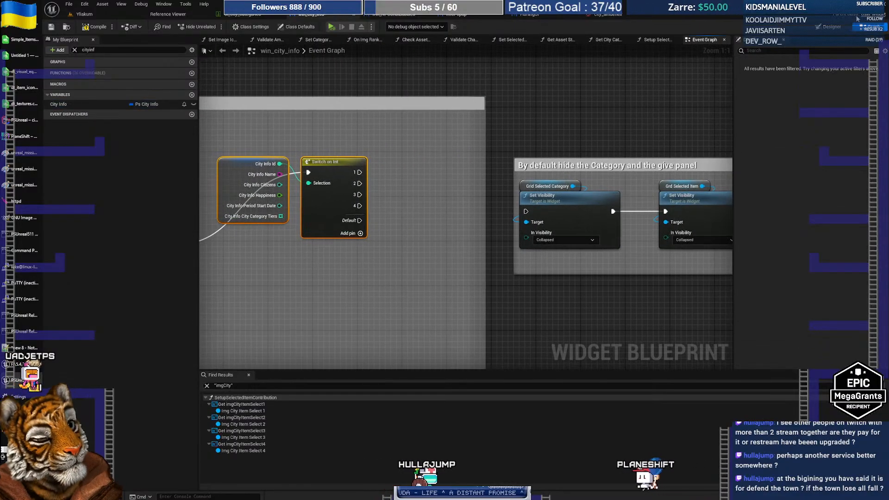
click(829, 27)
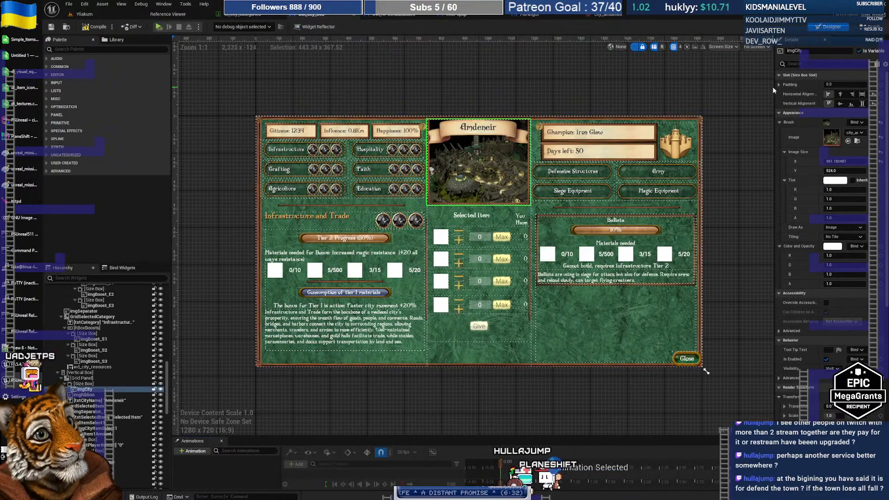
click(863, 28)
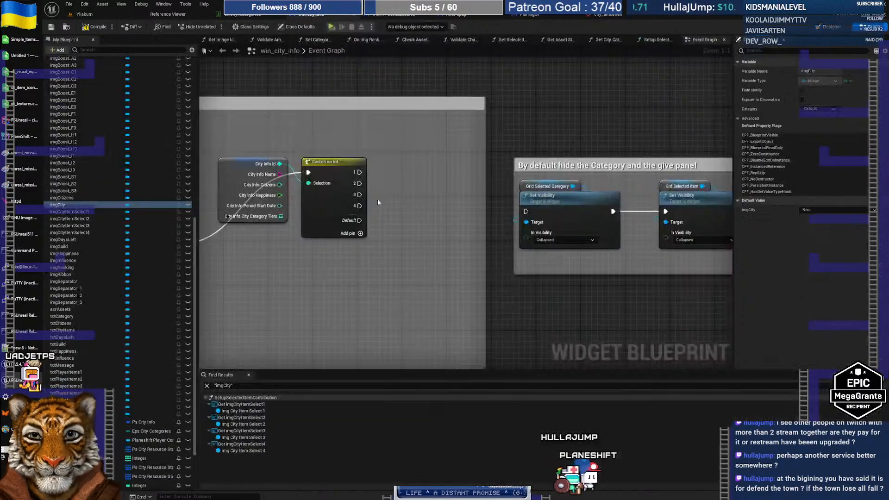
drag(74, 205, 397, 149)
click(416, 132)
Add a Set Brush from Texture node targeting Img City and connect it to case 1 of the Switch on Int
text(set text)
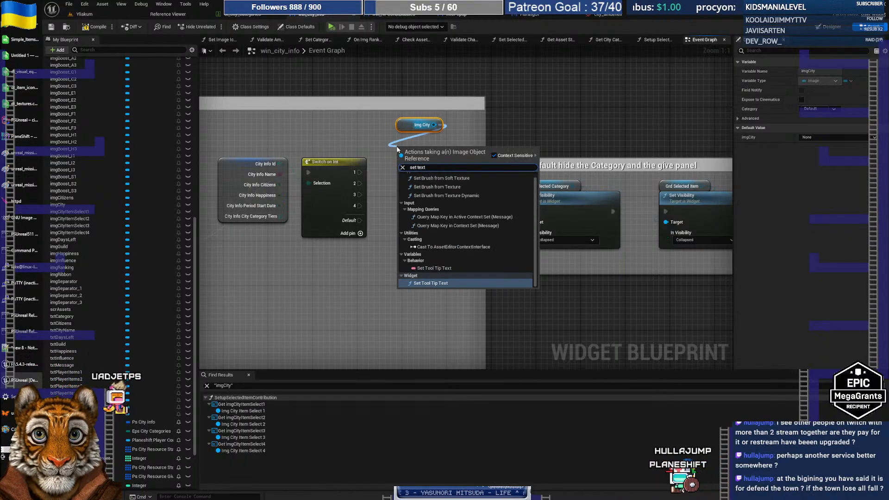
key(BackSpace)
key(BackSpace)
key(BackSpace)
key(BackSpace)
text(bru)
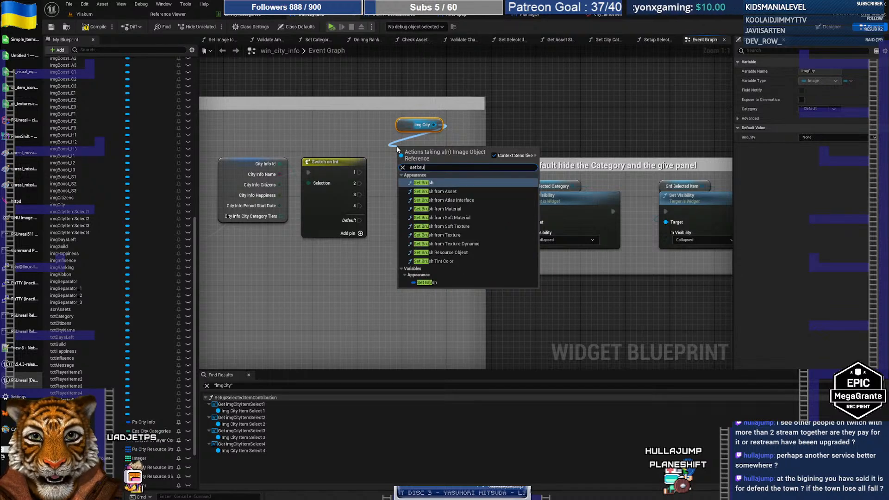
key(Down)
key(Down)
key(Down)
key(Down)
key(Down)
key(Down)
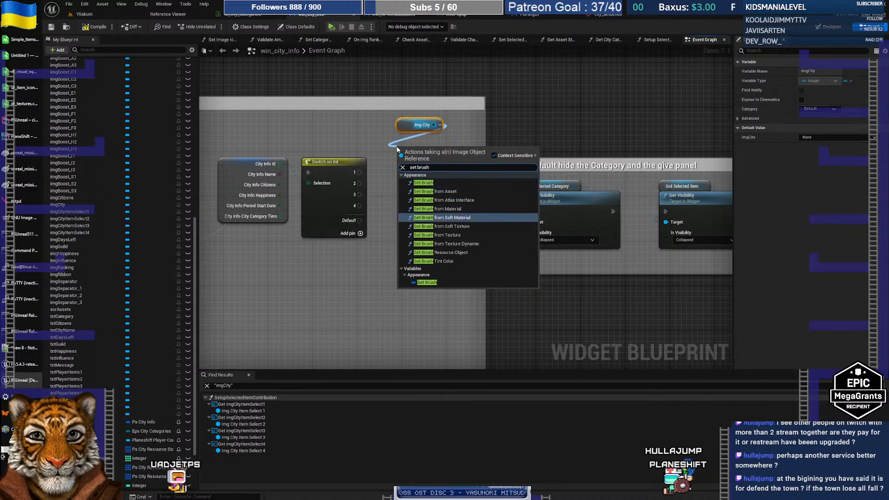
key(Return)
drag(416, 152, 416, 134)
drag(358, 172, 404, 150)
Duplicate the Set Brush from Texture node three times below the original and extend the comment box to enclose the copies
right_drag(439, 142, 425, 115)
click(425, 115)
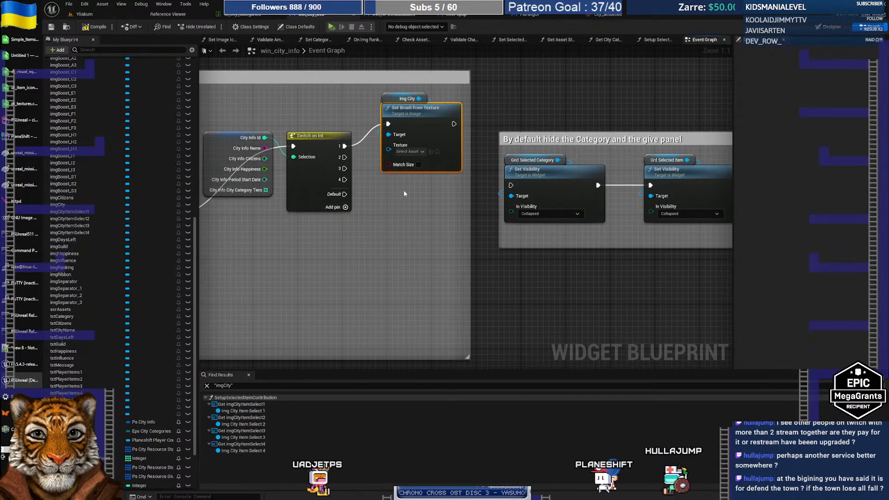
key(ctrl+c)
key(ctrl+v)
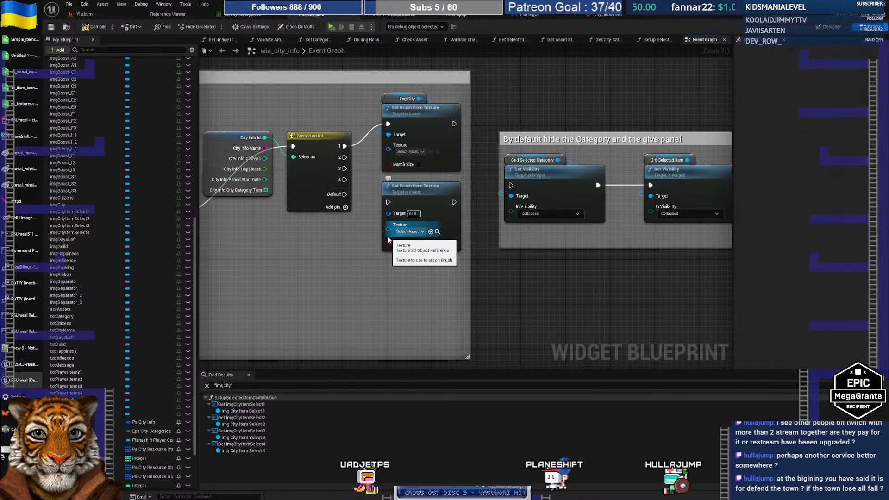
key(ctrl+v)
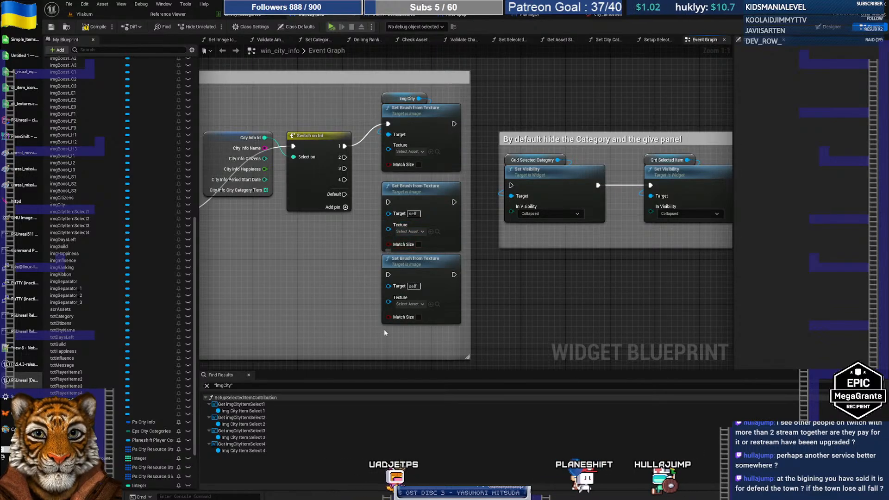
key(ctrl+v)
scroll(328, 284, down, 6)
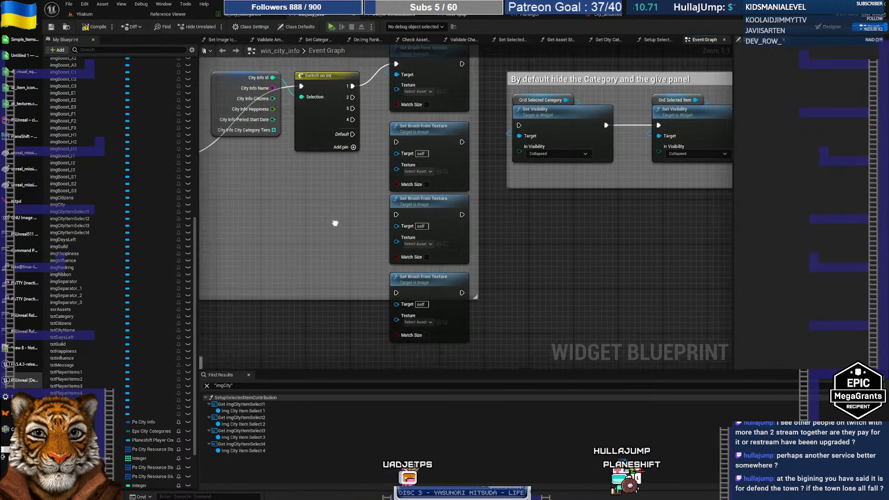
right_drag(343, 262, 374, 234)
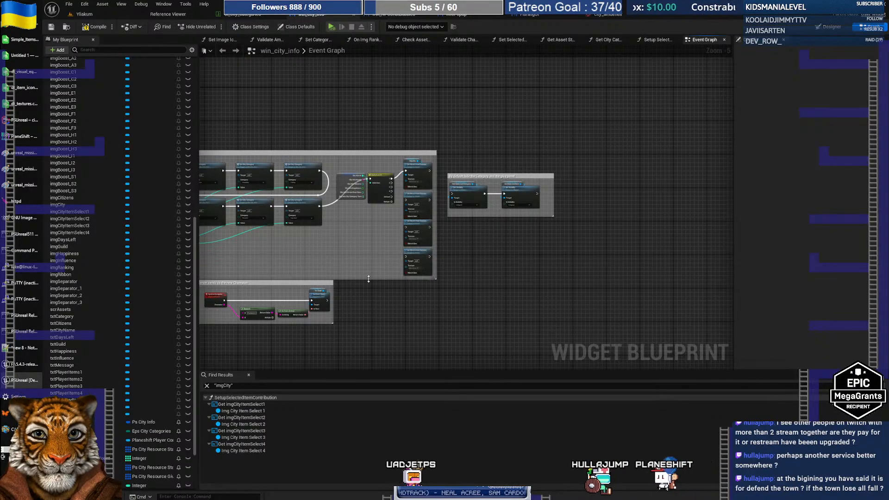
Shift the Set Category Levels node group and the commented group beneath it slightly down, away from the enlarged comment box
right_drag(322, 252, 661, 116)
scroll(504, 218, down, 1)
right_drag(504, 219, 507, 165)
scroll(518, 192, down, 1)
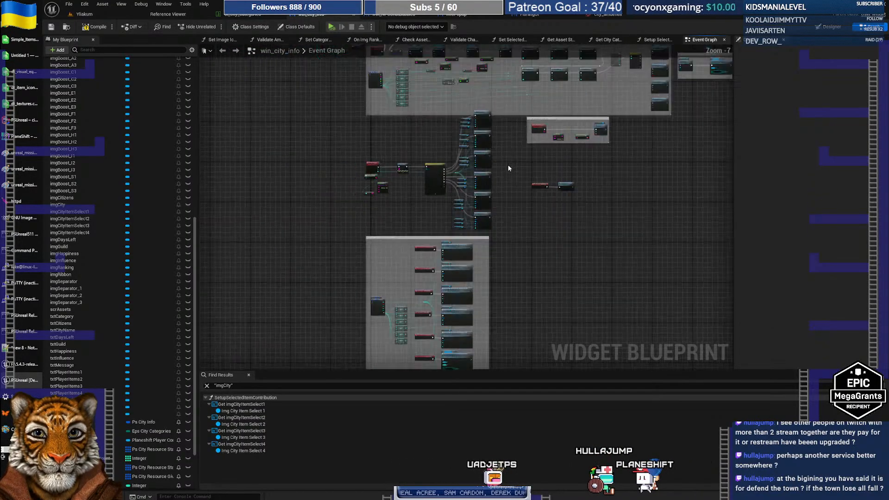
right_drag(519, 195, 475, 179)
scroll(489, 175, down, 2)
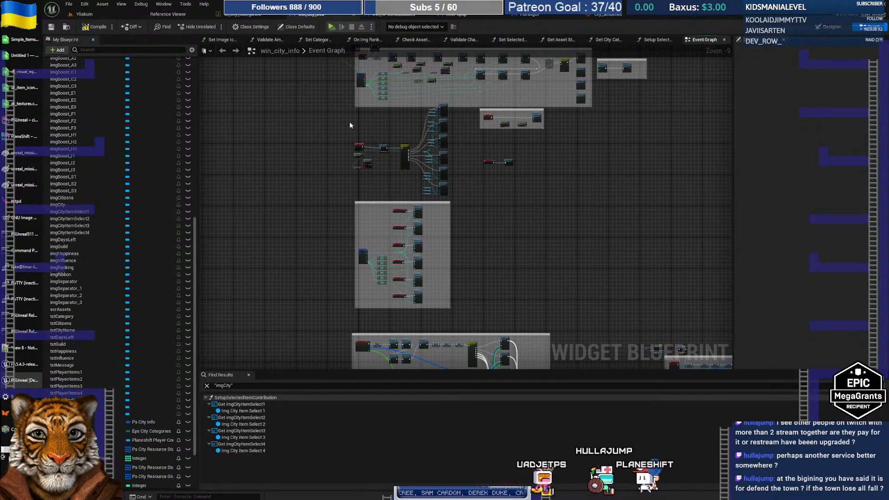
drag(335, 109, 453, 292)
drag(471, 321, 471, 321)
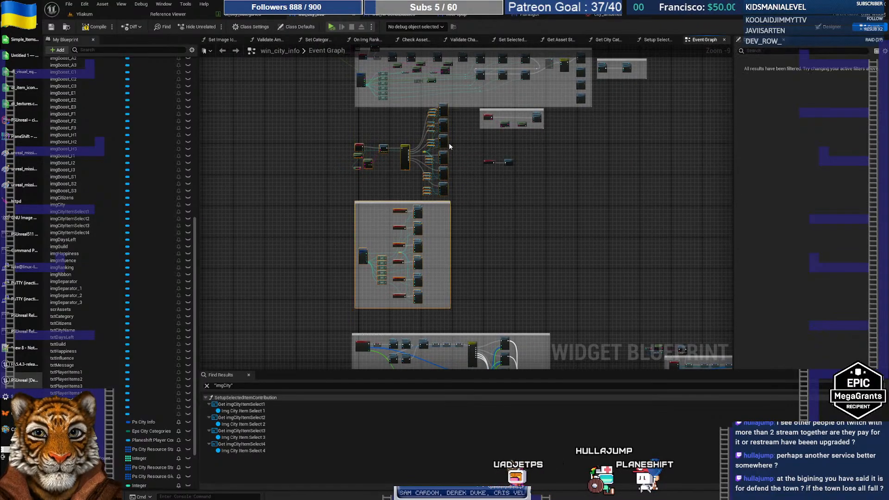
drag(444, 113, 444, 120)
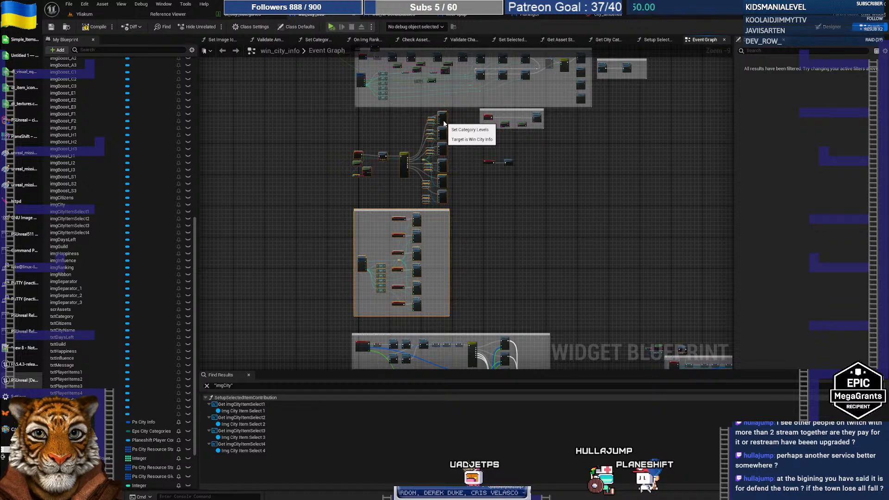
Connect cases 2, 3 and 4 of the Switch on Int to the three duplicated Set Brush from Texture nodes
scroll(459, 243, up, 8)
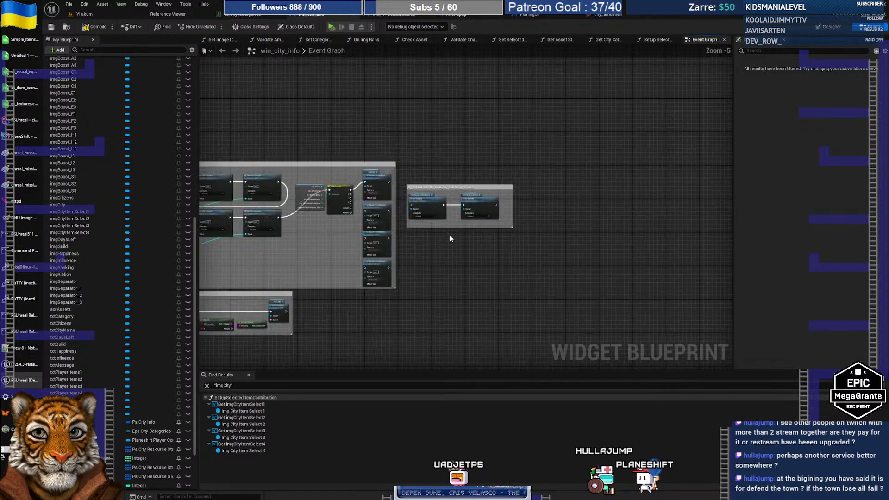
right_drag(468, 234, 517, 231)
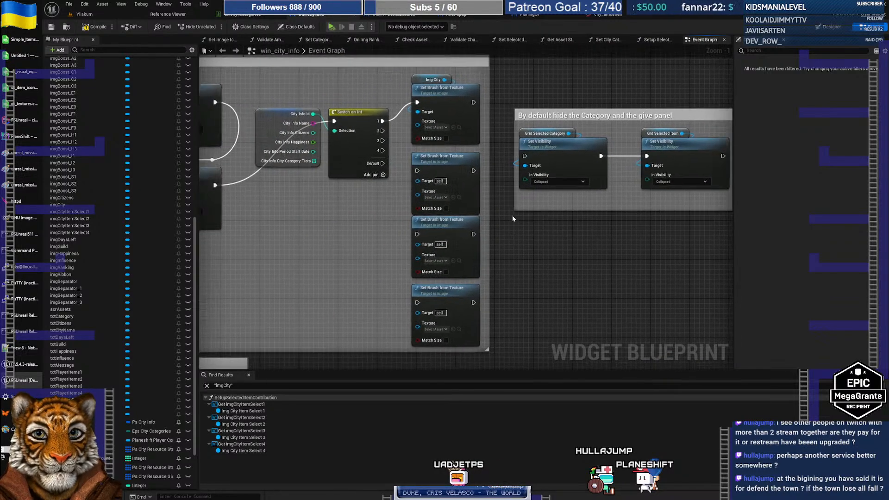
drag(381, 132, 417, 171)
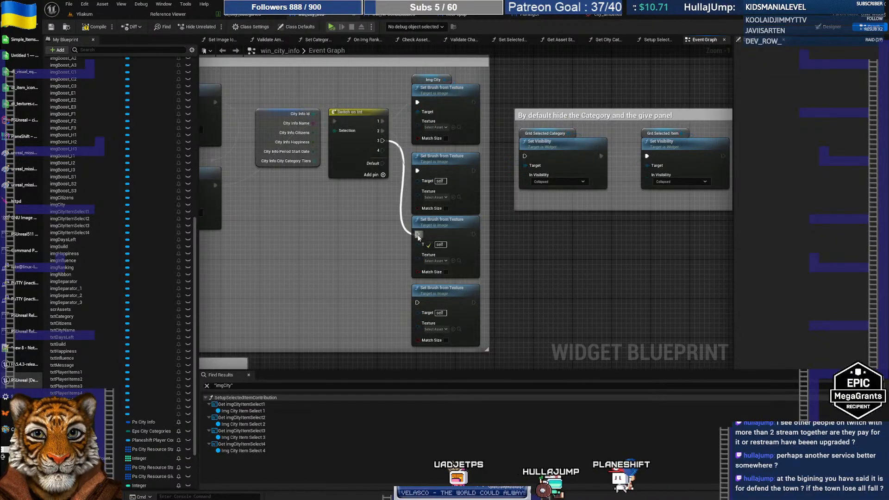
drag(405, 215, 420, 303)
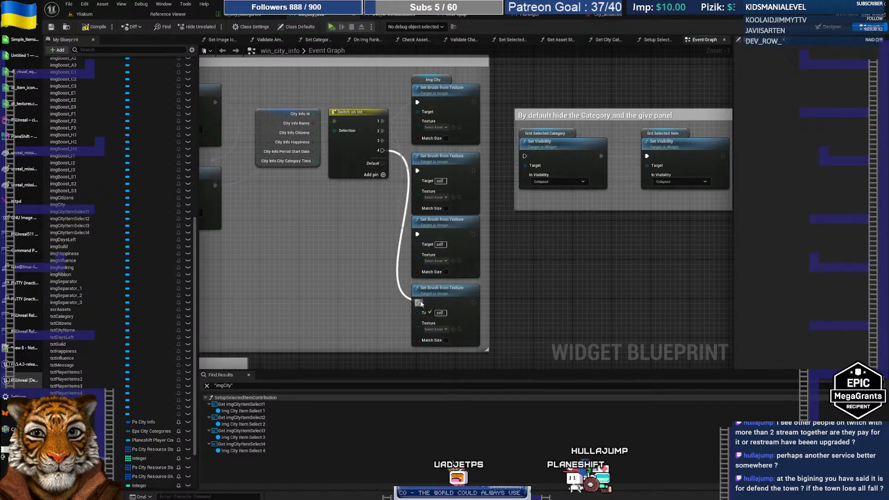
right_drag(351, 214, 334, 223)
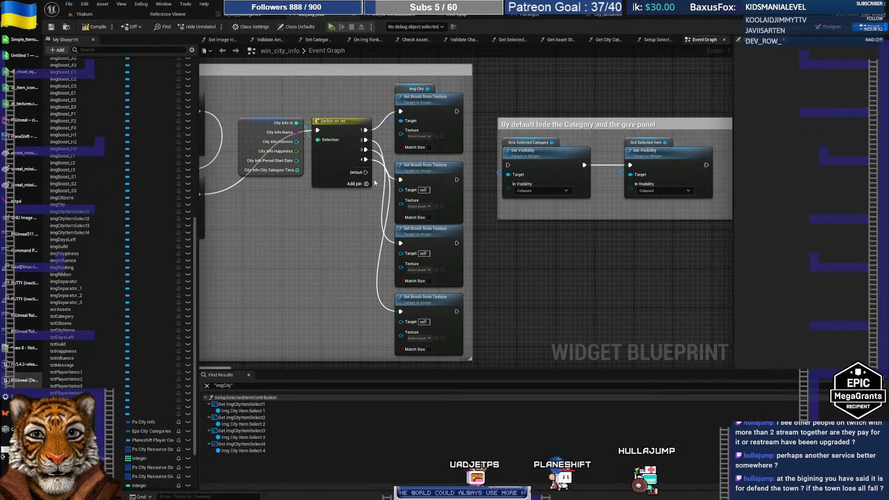
Connect Img City to the Target of the duplicated Set Brush from Texture nodes and move the getter below the Switch on Int
mouse_move(427, 92)
mouse_down()
mouse_move(401, 189)
mouse_move(430, 165)
mouse_move(400, 253)
mouse_up()
mouse_move(432, 93)
mouse_down()
mouse_move(411, 188)
mouse_move(402, 322)
mouse_up()
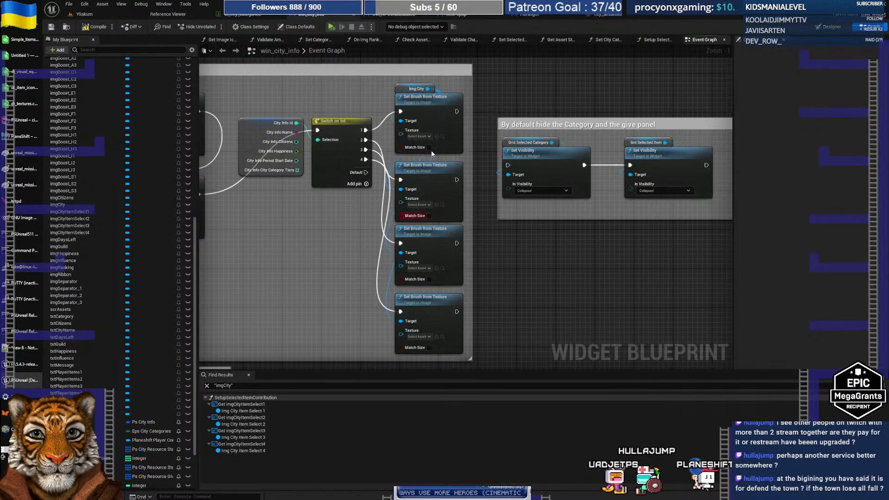
mouse_move(405, 90)
mouse_down()
mouse_move(307, 243)
mouse_move(319, 231)
mouse_up()
Add a Print String node with the text "Unknown city ID" to the Default output of the Switch on Int
right_drag(536, 264, 557, 228)
drag(387, 133, 295, 235)
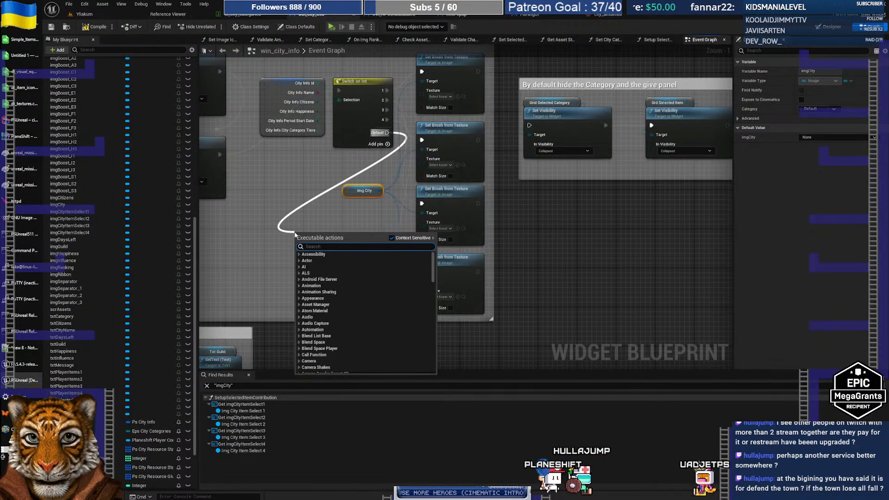
text(print string)
key(Return)
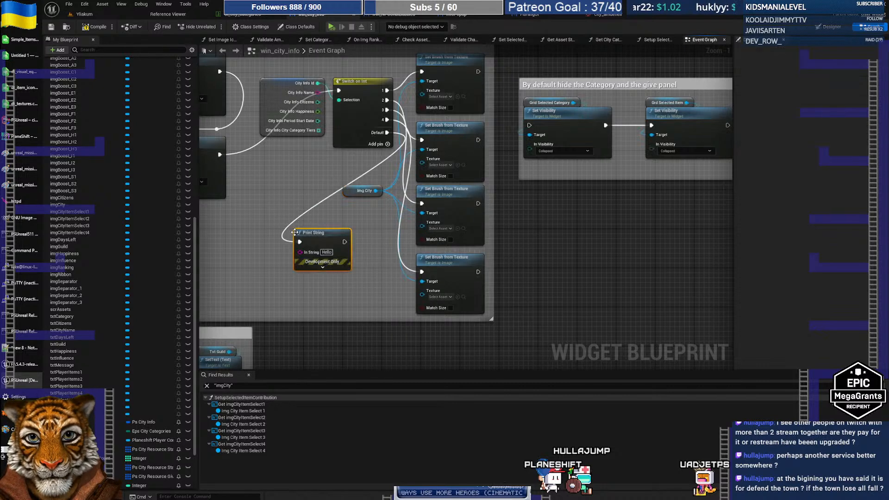
text(Unknown city ID)
click(384, 226)
mouse_move(547, 195)
right_down()
mouse_move(476, 216)
mouse_move(493, 252)
mouse_move(480, 254)
right_up()
click(392, 282)
click(359, 129)
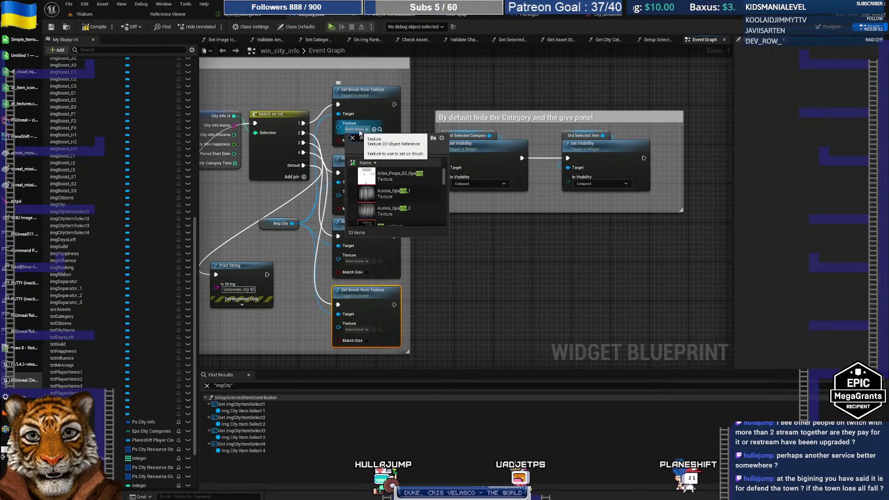
text(city_)
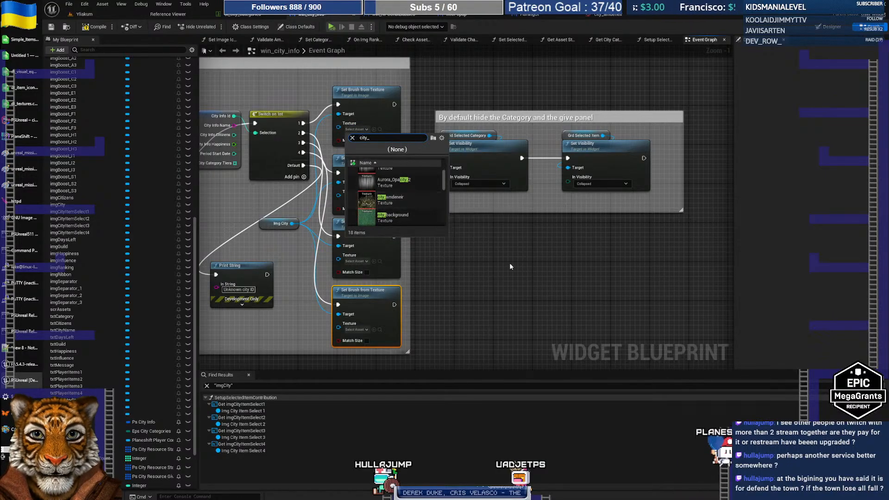
click(649, 264)
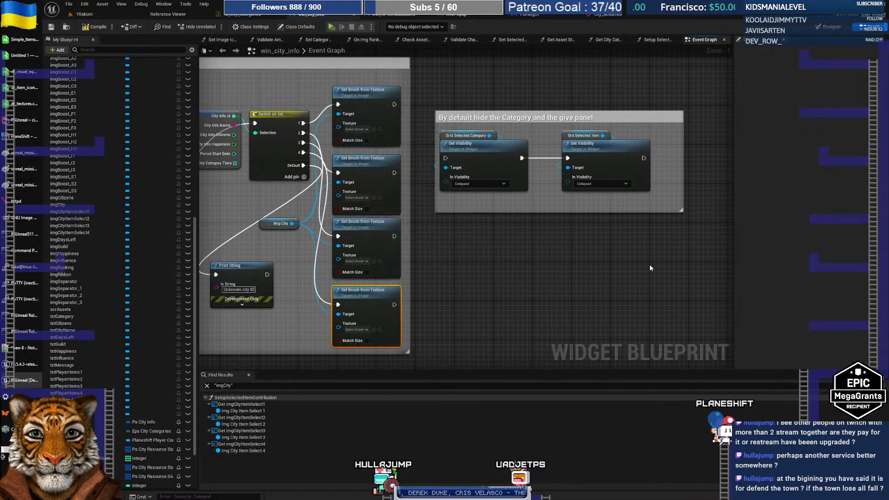
Switch to the database tool, check which city each id stands for in the city_info table, and return to the blueprint
key(alt+Tab)
key(alt+Tab)
click(381, 138)
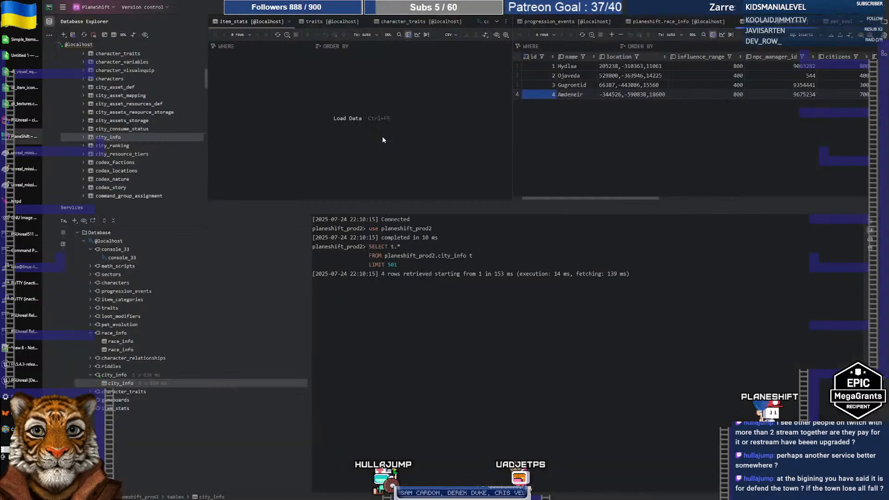
key(alt+Tab)
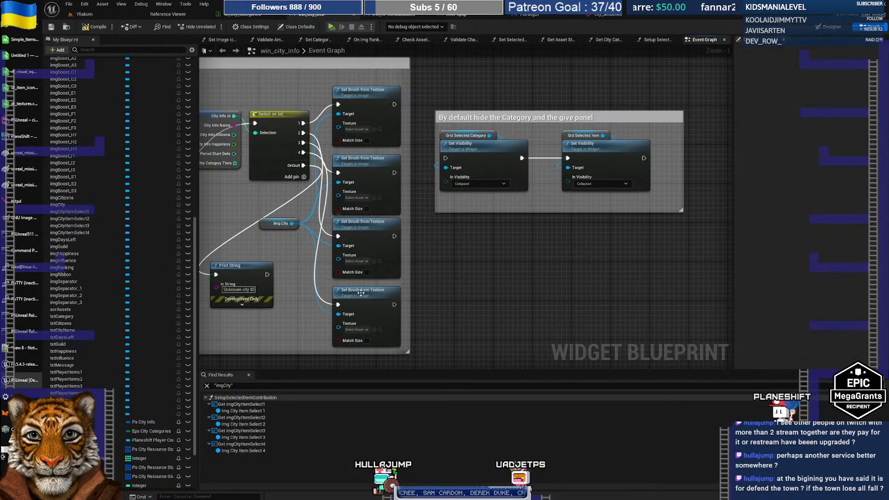
Set the Texture of the fourth Set Brush from Texture node to the Amdeneir city image and save the blueprint
click(355, 330)
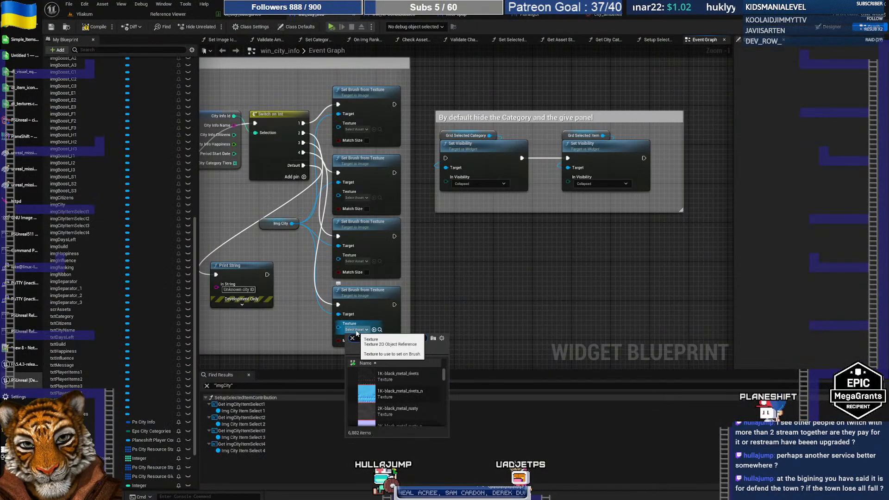
text(city_am)
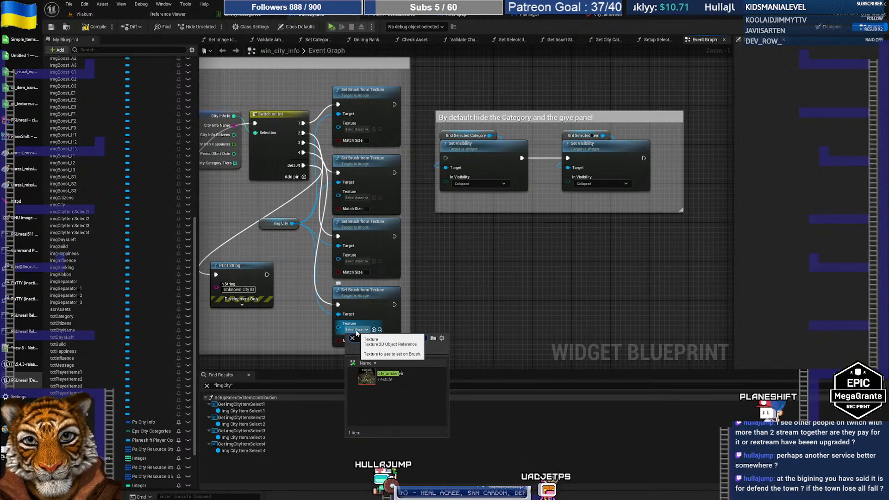
click(390, 374)
right_drag(477, 264, 587, 267)
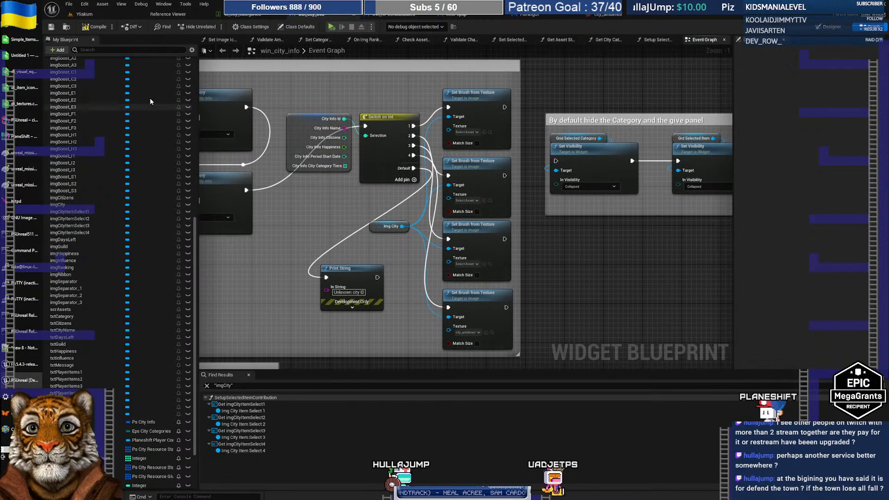
click(52, 28)
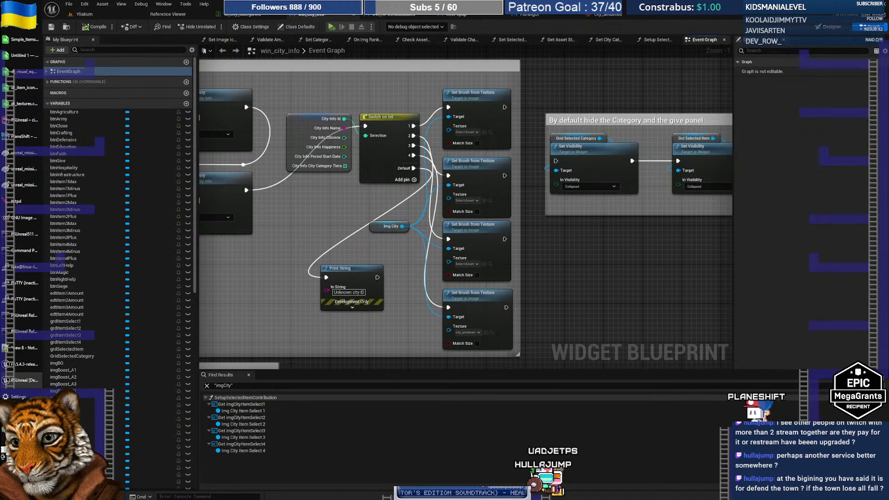
Switch to the running PSUnreal game, close the city window and open the Devs page of the game settings
click(5, 32)
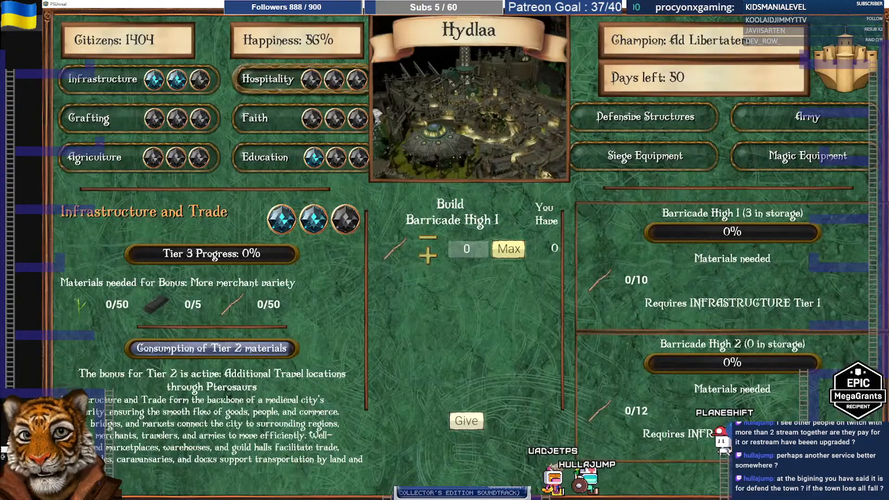
key(Escape)
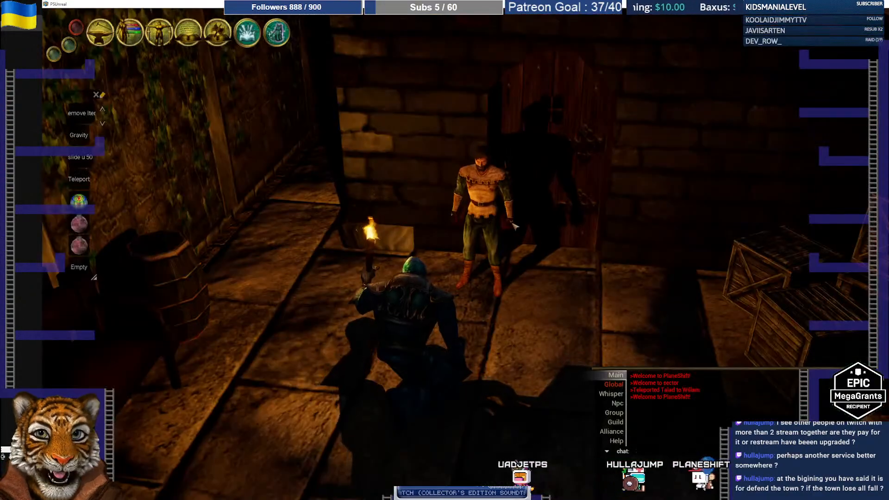
key(d)
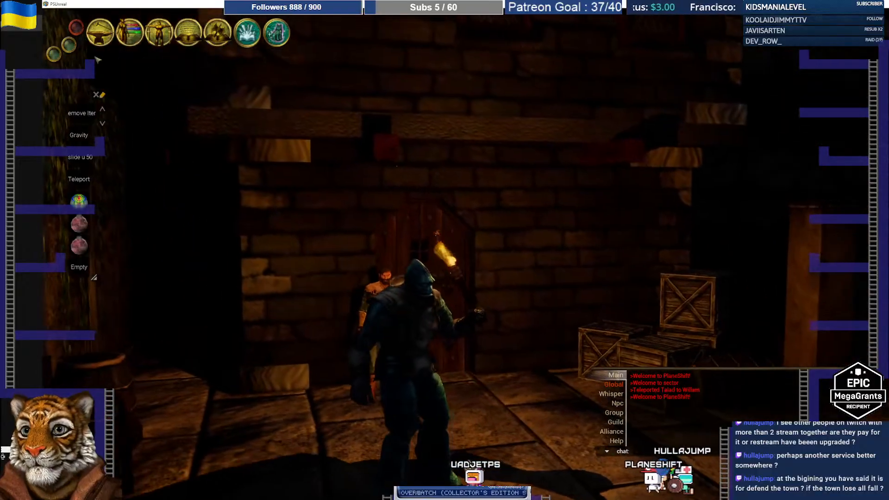
click(69, 46)
click(53, 54)
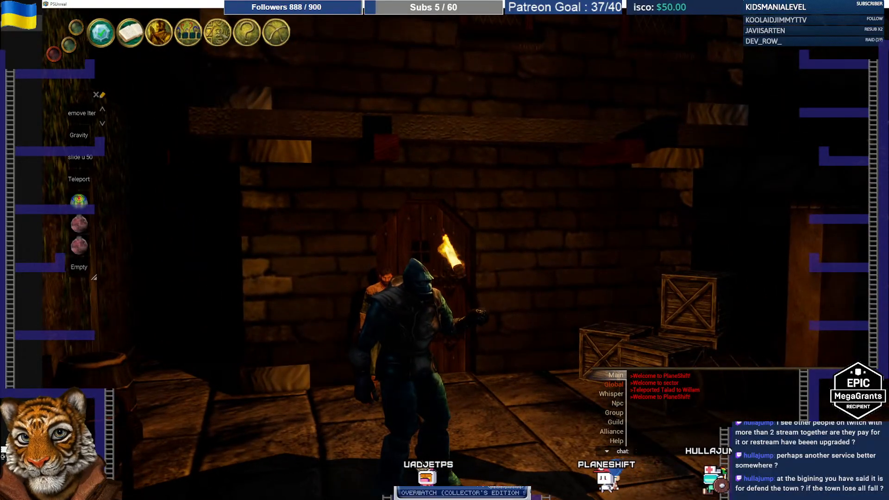
click(188, 33)
click(639, 83)
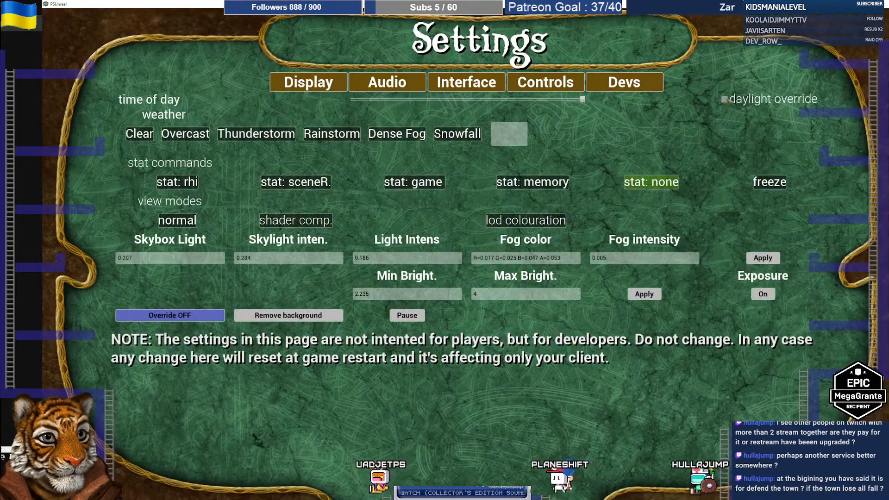
key(Escape)
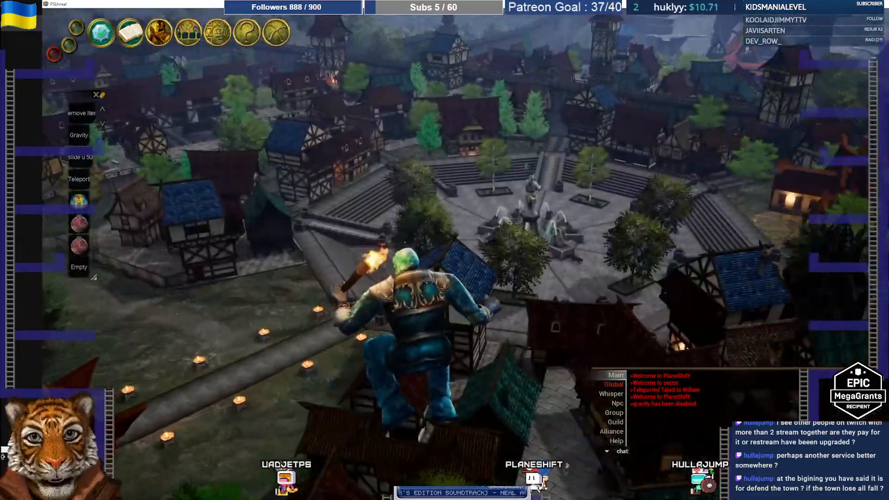
Fly over the city in the game to examine possible viewpoints, and return to the Unreal editor
right_drag(531, 197, 532, 220)
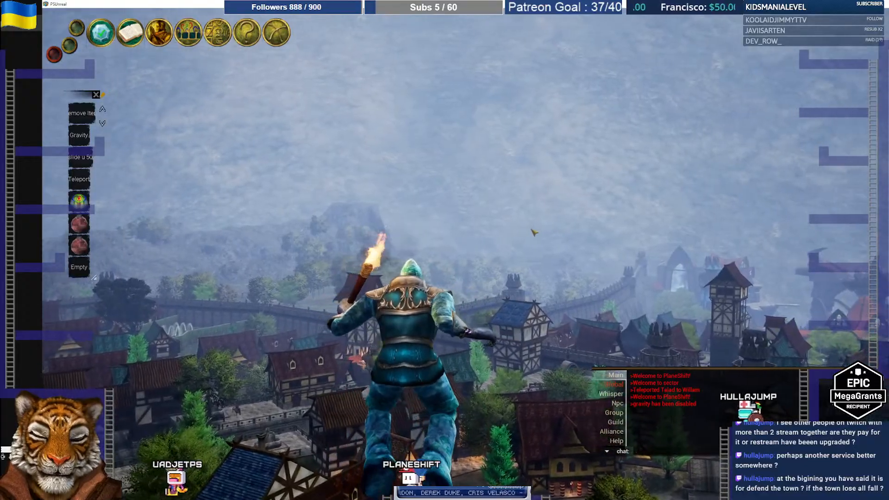
right_drag(534, 232, 534, 232)
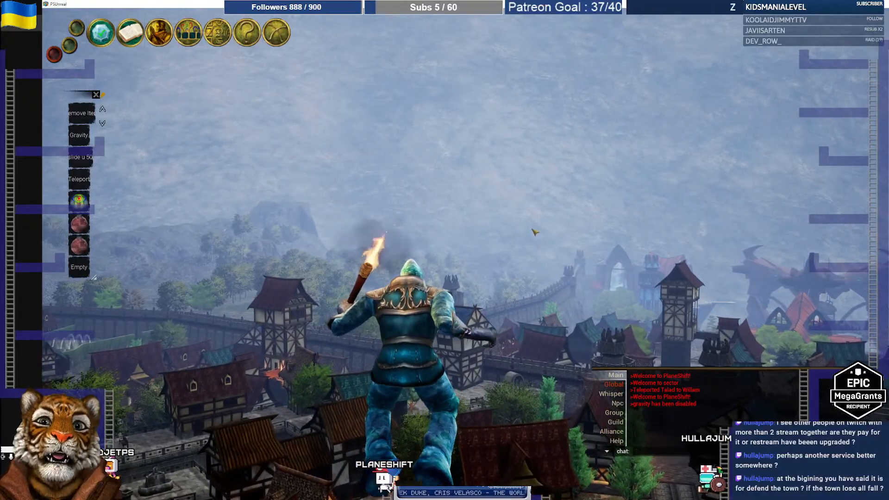
right_drag(558, 212, 504, 216)
key(w)
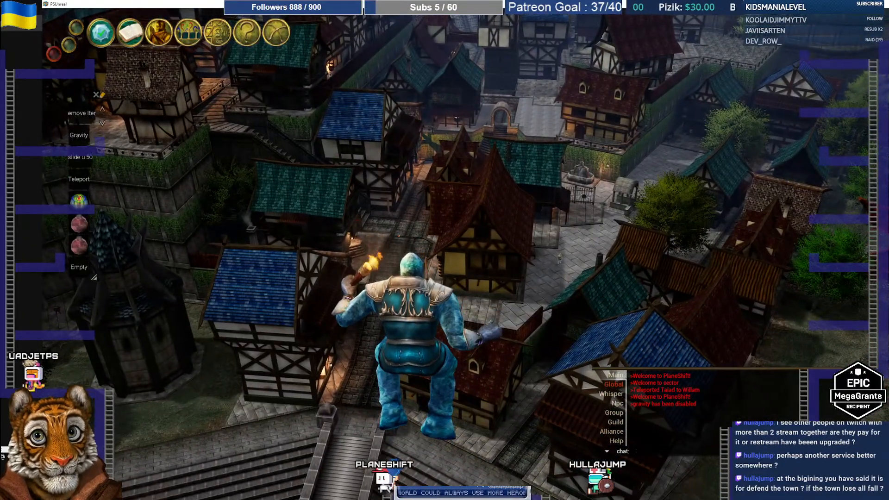
key(super+Down)
mouse_move(31, 246)
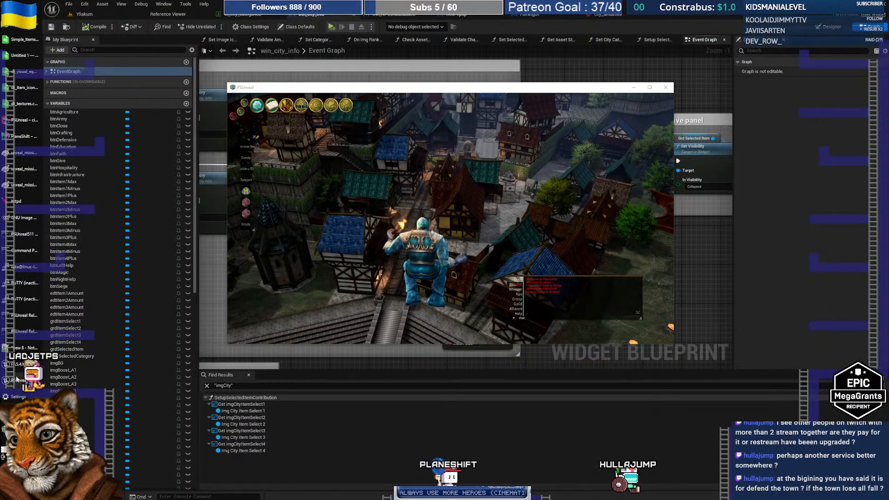
click(16, 379)
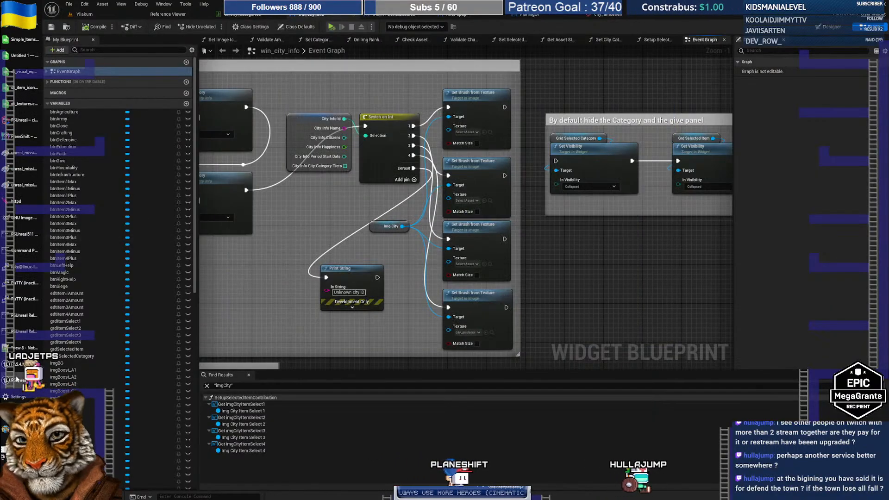
Enlarge the level viewport, load the Hydlaa_X08_Y04 level from the Levels list and close the running game window
click(91, 16)
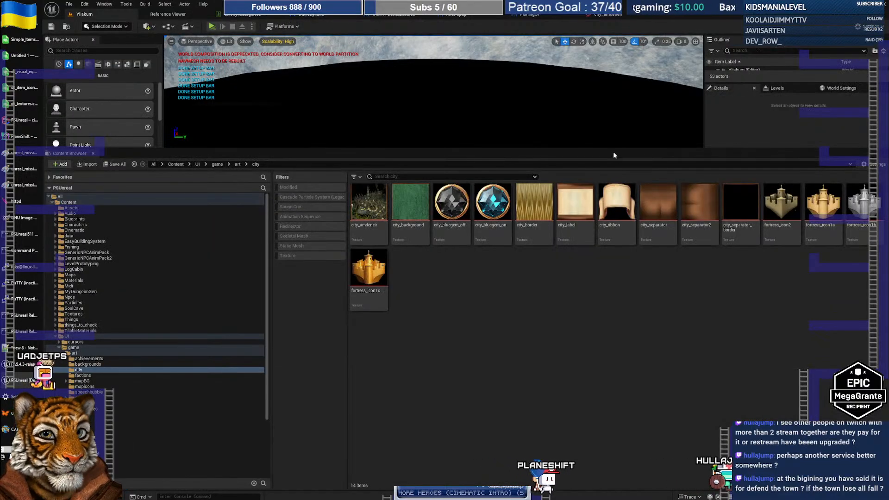
drag(600, 149, 598, 292)
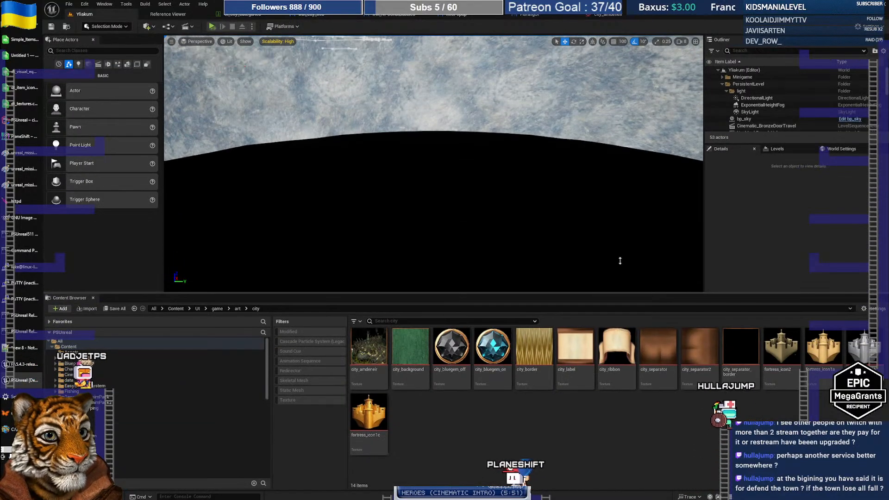
click(781, 152)
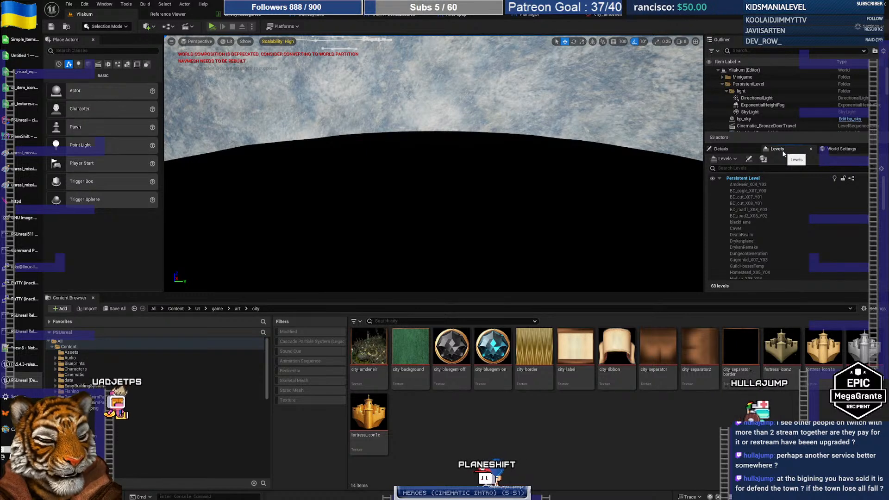
scroll(750, 206, down, 3)
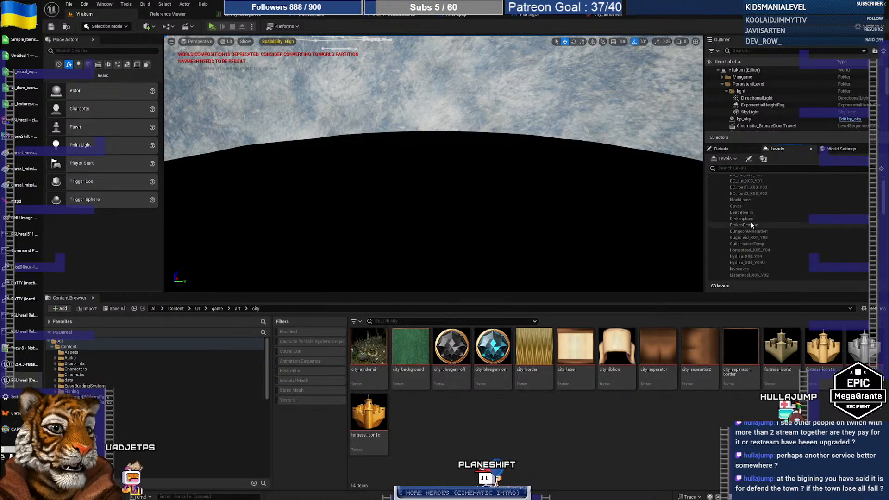
click(751, 233)
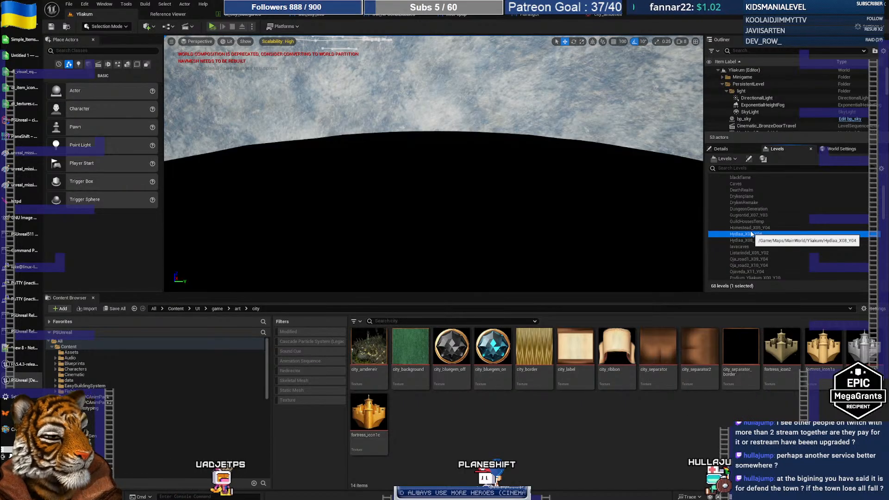
double_click(751, 234)
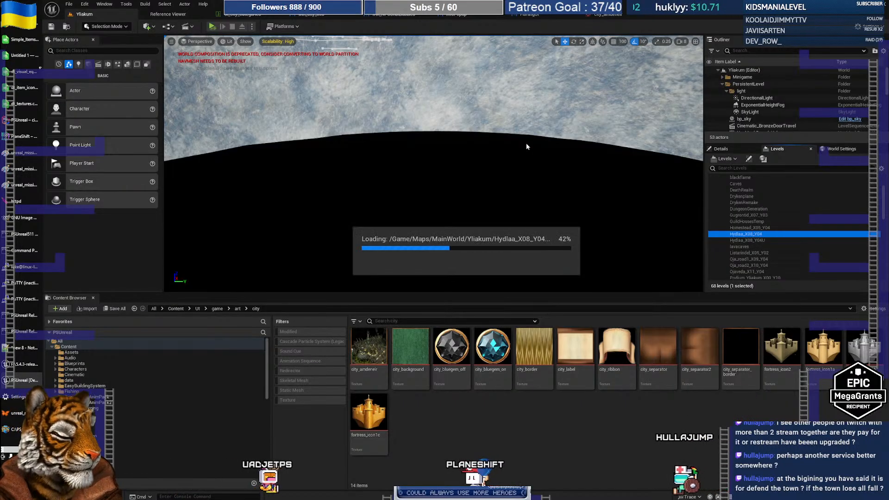
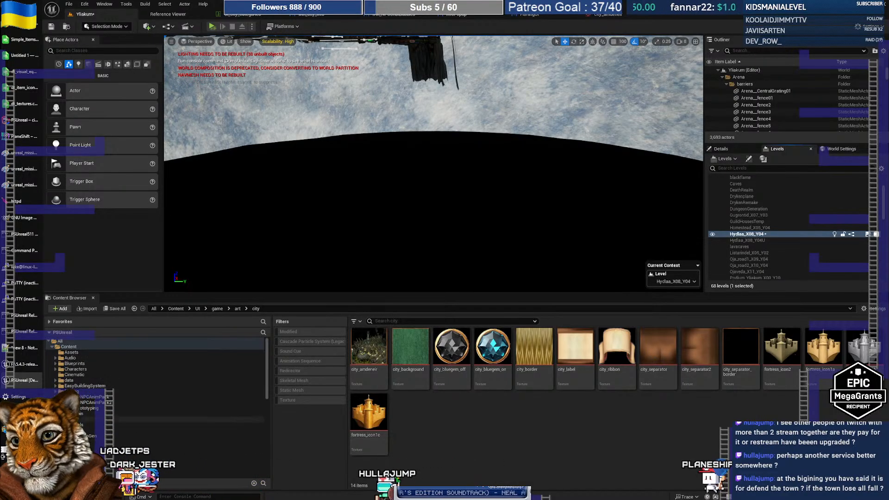
key(alt+Tab)
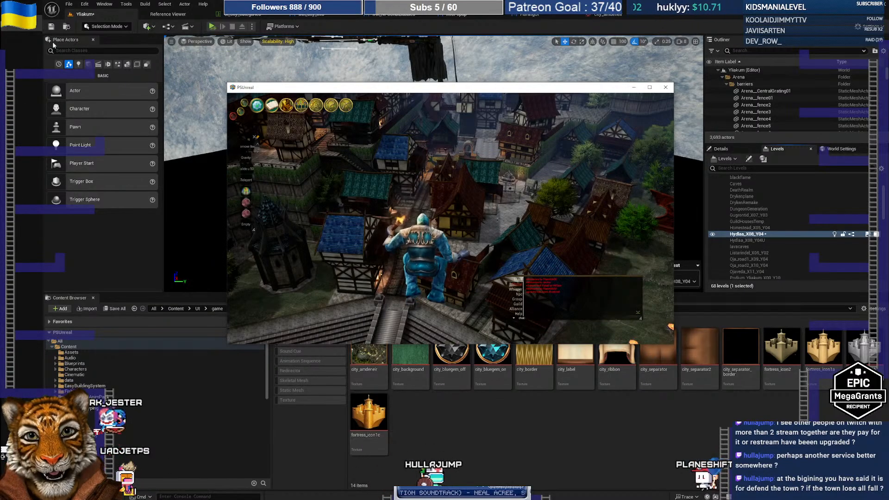
click(665, 87)
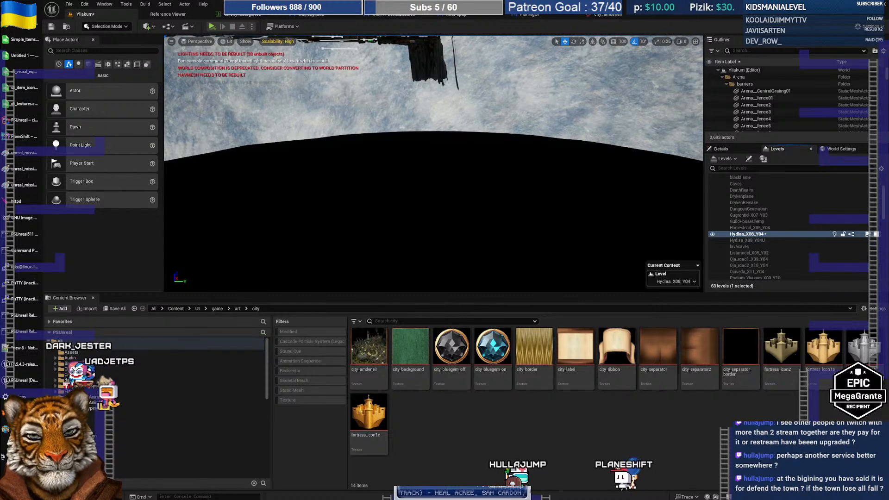
Frame Hydlaa's octagonal central plaza and surrounding houses from above in the viewport, and turn on Game View
right_drag(447, 163, 359, 207)
key(s)
scroll(440, 142, up, 8)
key(e)
key(w)
key(w)
key(w)
key(s)
key(w)
key(s)
right_drag(402, 125, 389, 119)
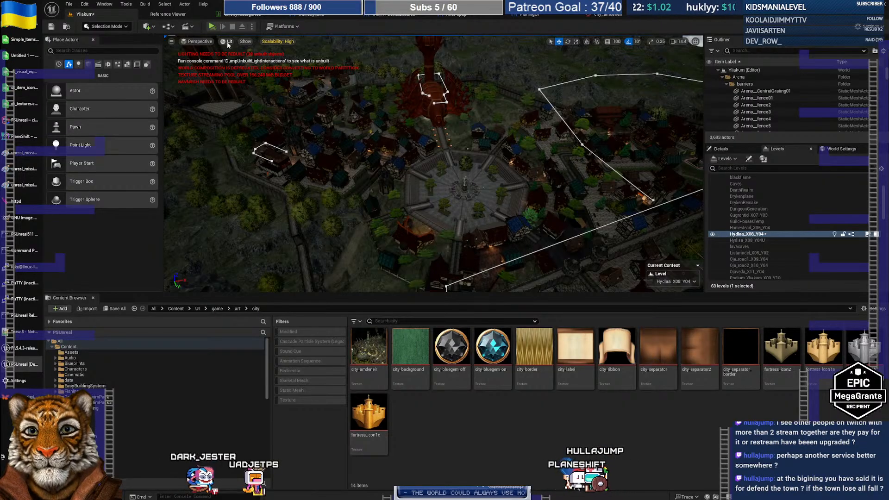
right_drag(595, 158, 598, 158)
key(g)
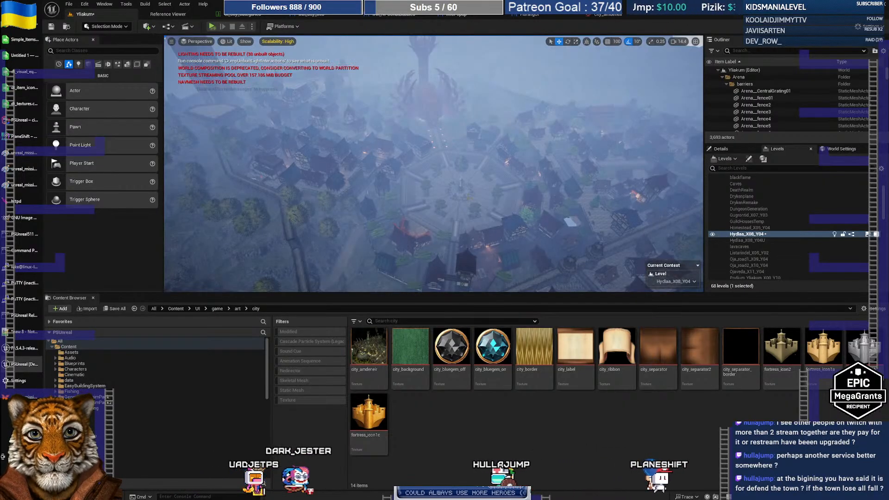
Filter the Outliner by "exp" and hide the ExponentialHeightFog actor
click(759, 50)
text(exp)
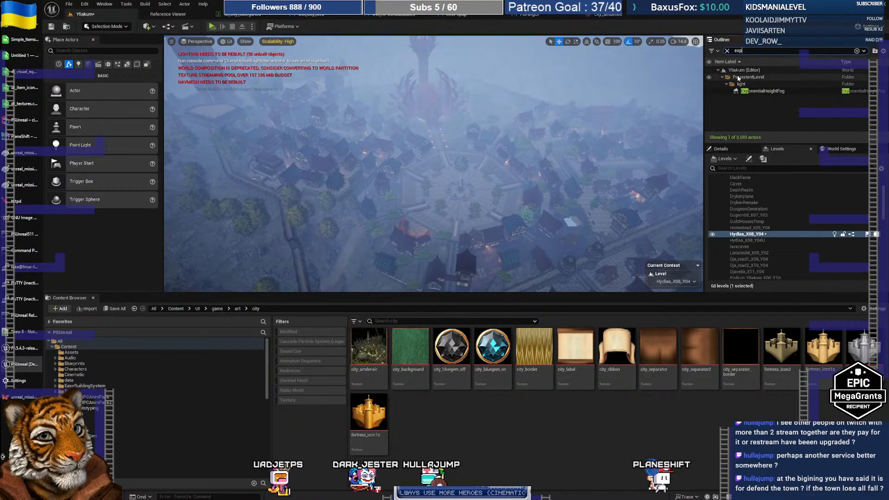
click(709, 91)
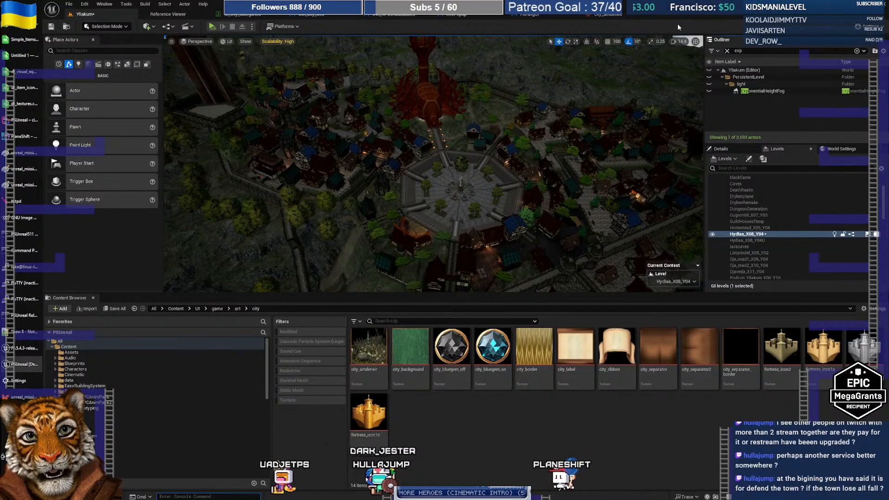
Check the city_amdeneir texture for reference, then launch the PSUnreal Released Client and enter the game on the Main Server
click(610, 15)
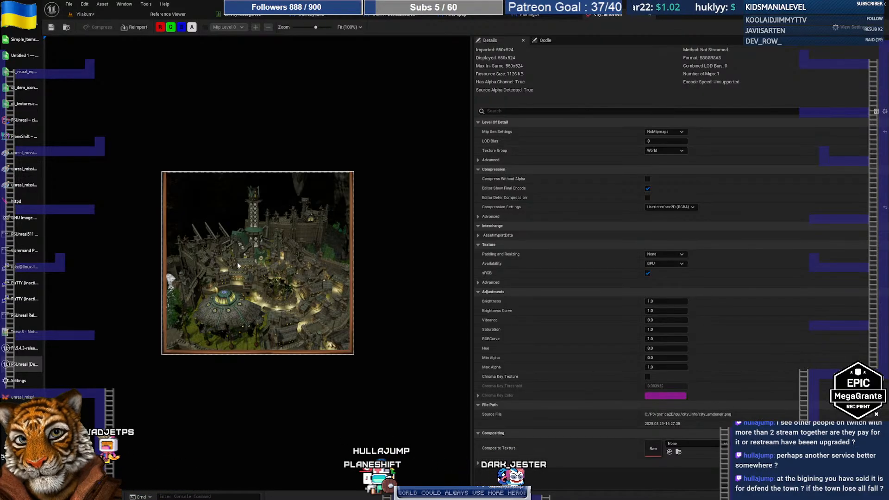
click(112, 15)
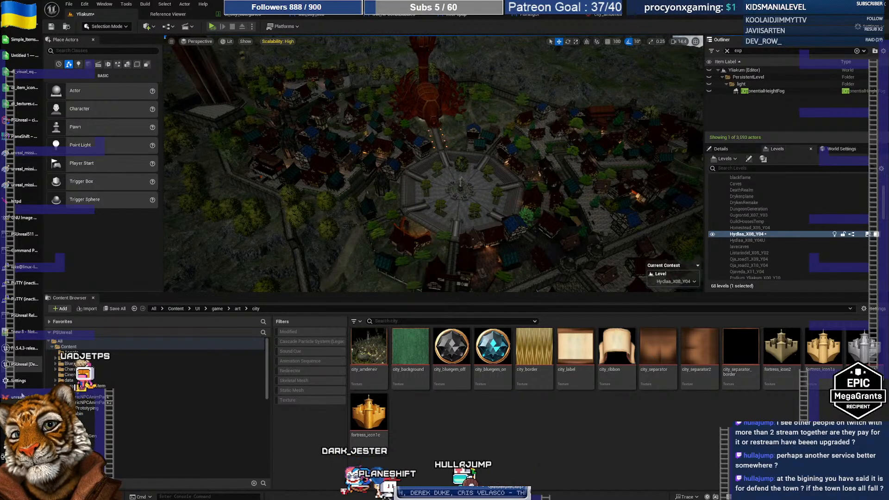
key(super)
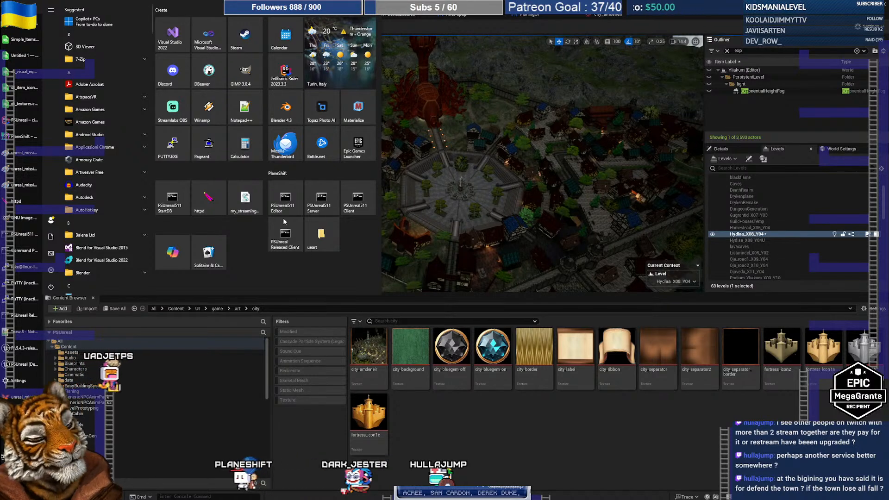
click(286, 238)
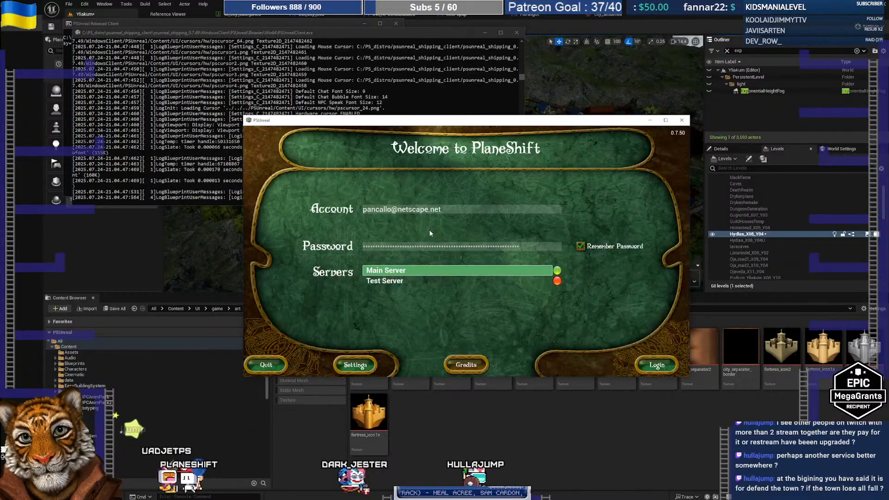
click(659, 364)
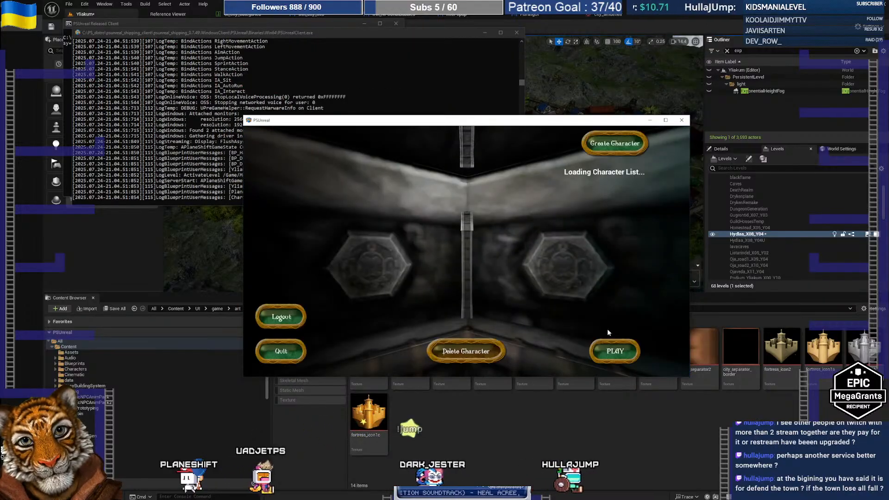
click(618, 353)
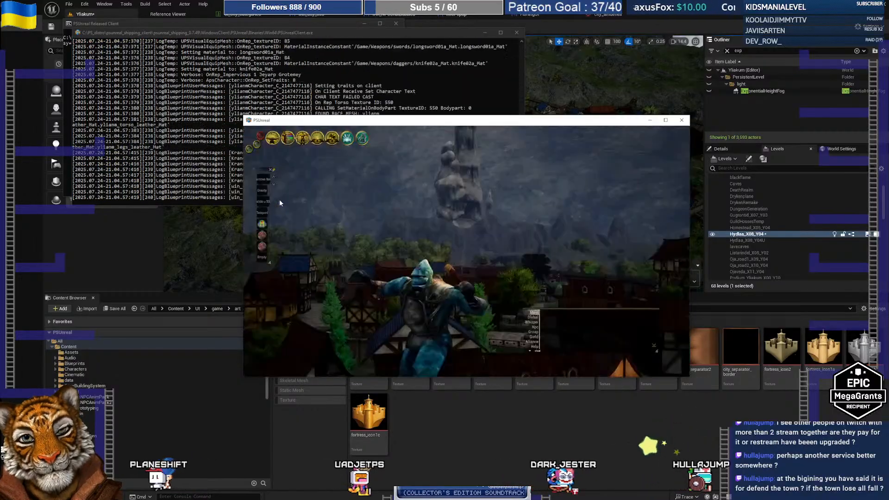
Disable gravity and slide the character up 50 above the city, and check the developer settings
click(265, 192)
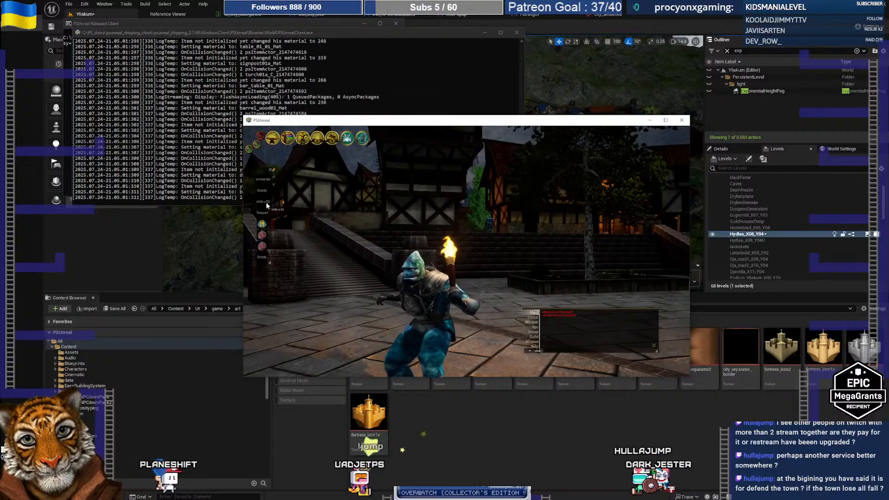
click(265, 202)
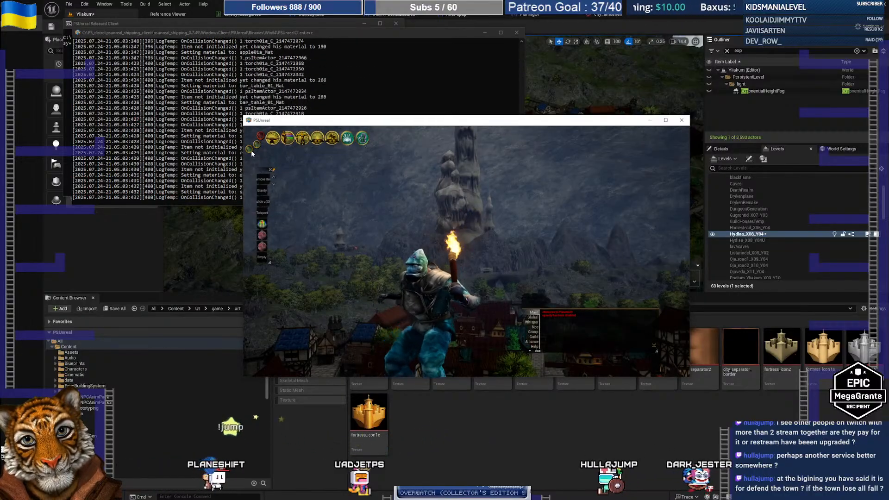
click(332, 138)
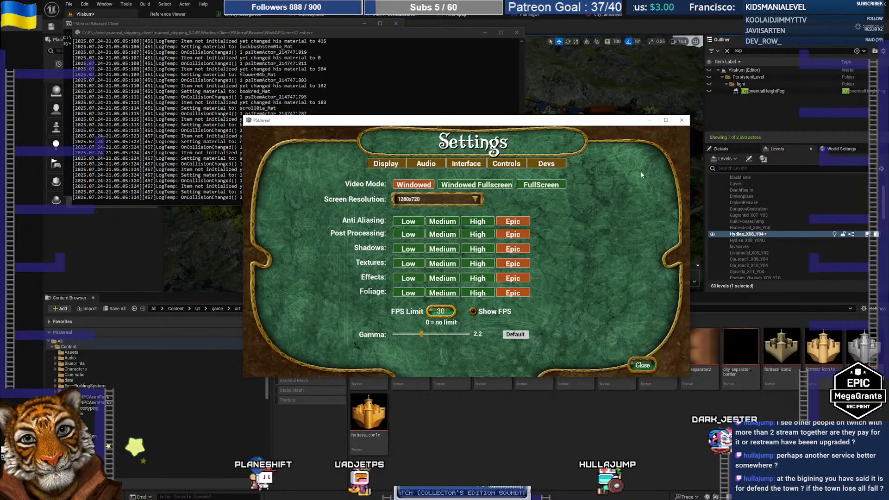
click(561, 166)
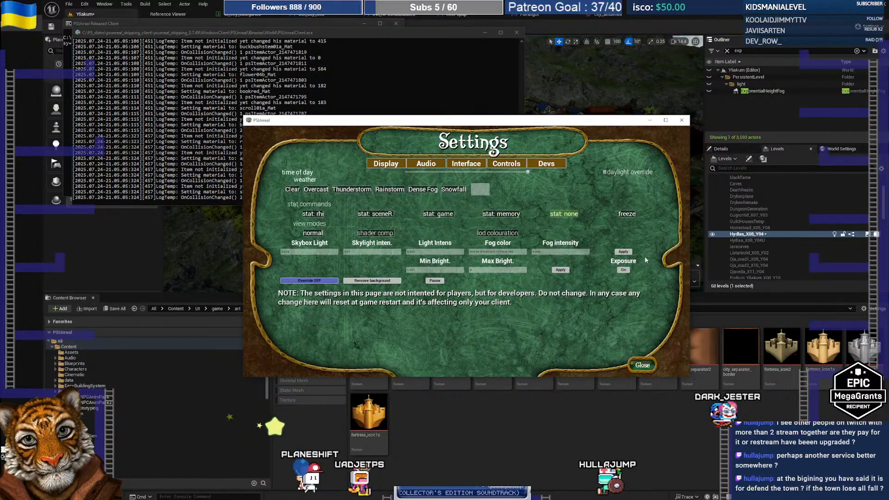
click(642, 365)
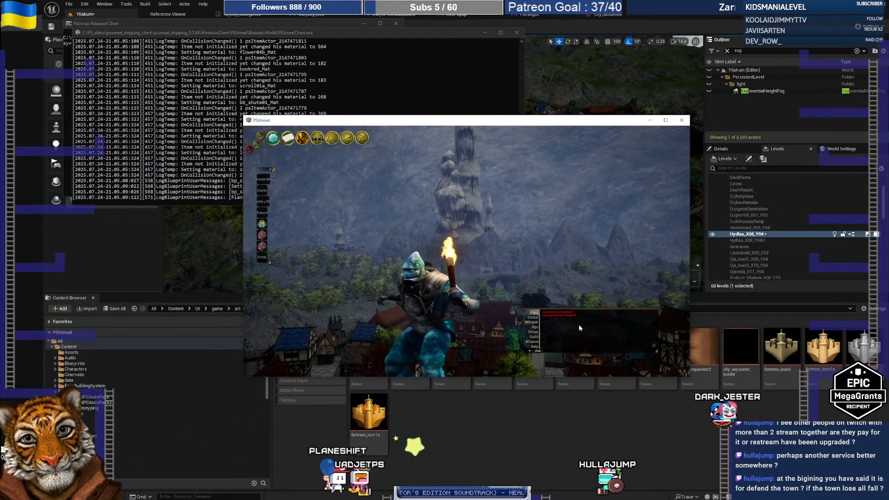
Maximize the game window and turn the zoomed-out camera over the city
scroll(388, 196, down, 3)
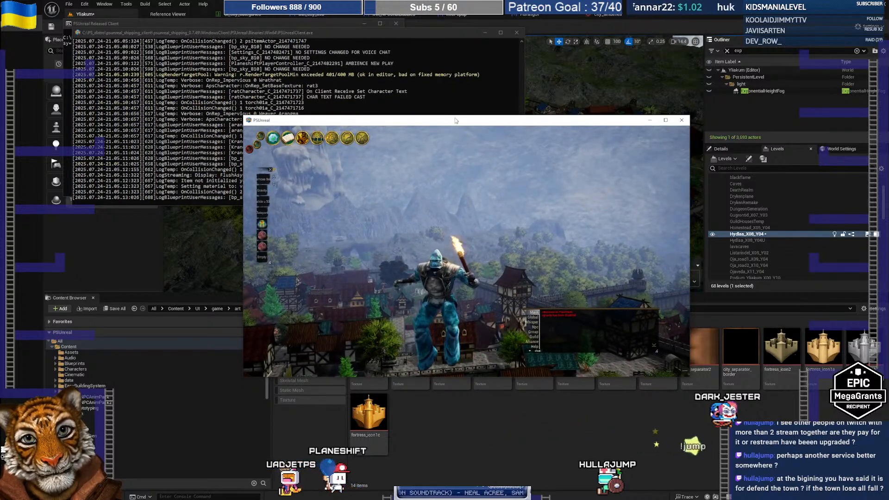
mouse_move(440, 125)
mouse_down()
mouse_move(570, 227)
mouse_move(441, 116)
mouse_up()
double_click(441, 116)
right_drag(451, 126, 571, 223)
In the developer settings, remove the background, apply a fog intensity of 0 and turn the override on
key(Escape)
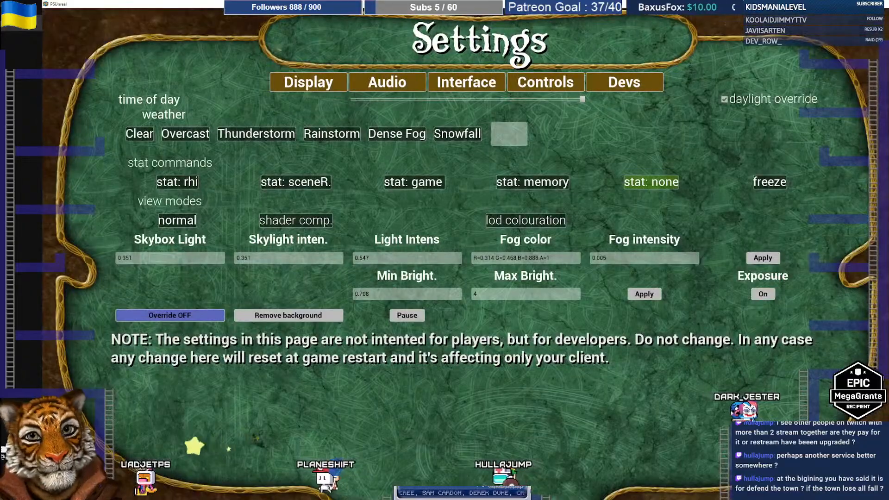
click(282, 317)
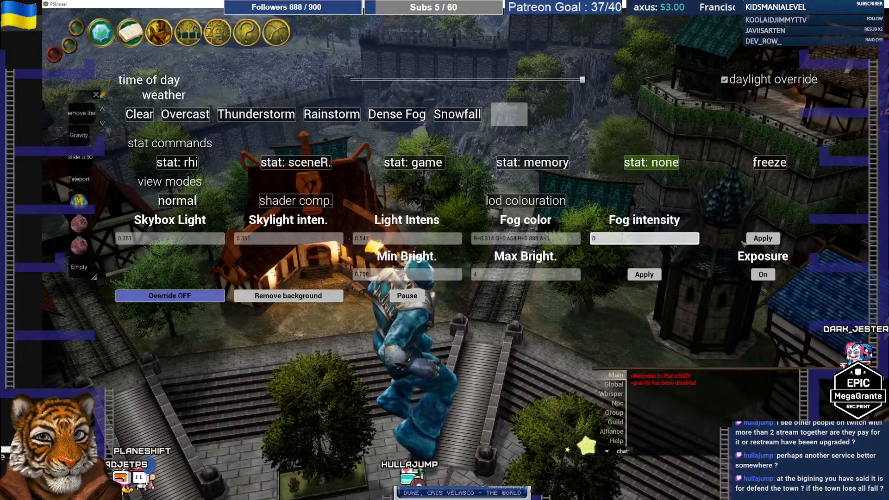
click(762, 238)
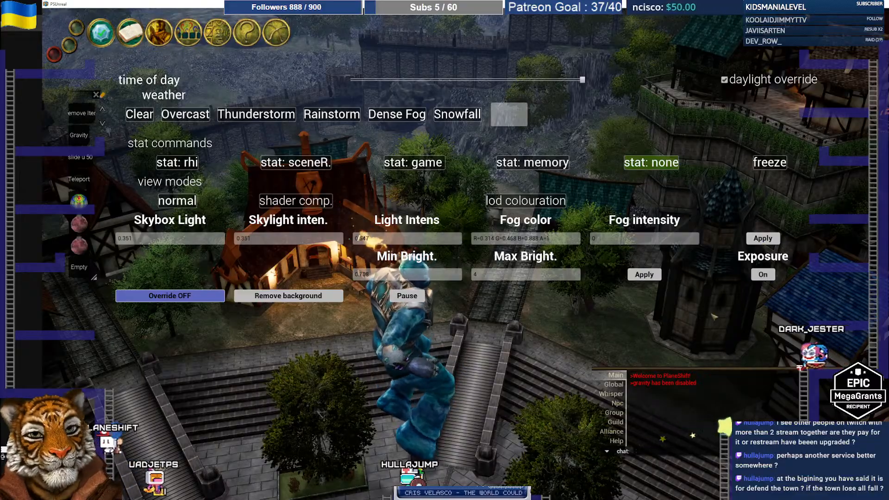
click(193, 297)
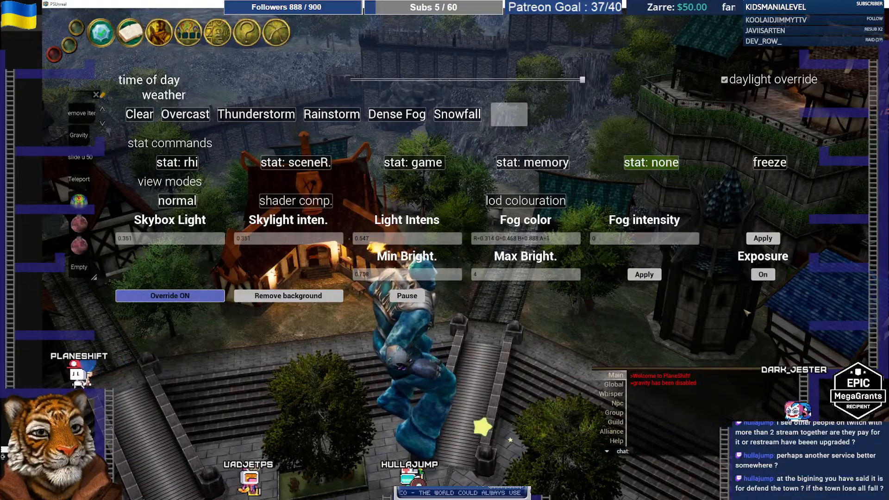
key(Escape)
right_drag(576, 250, 577, 252)
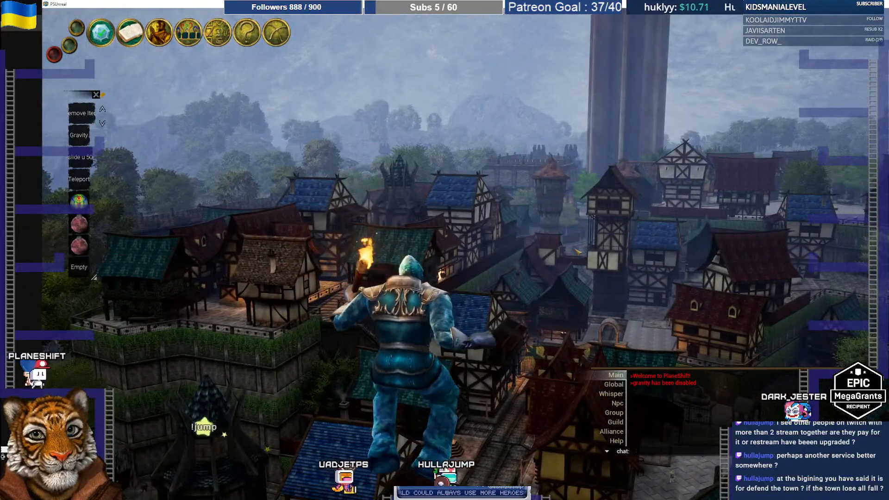
Reopen the developer settings and apply a fog intensity of 0 with the override enabled
click(221, 35)
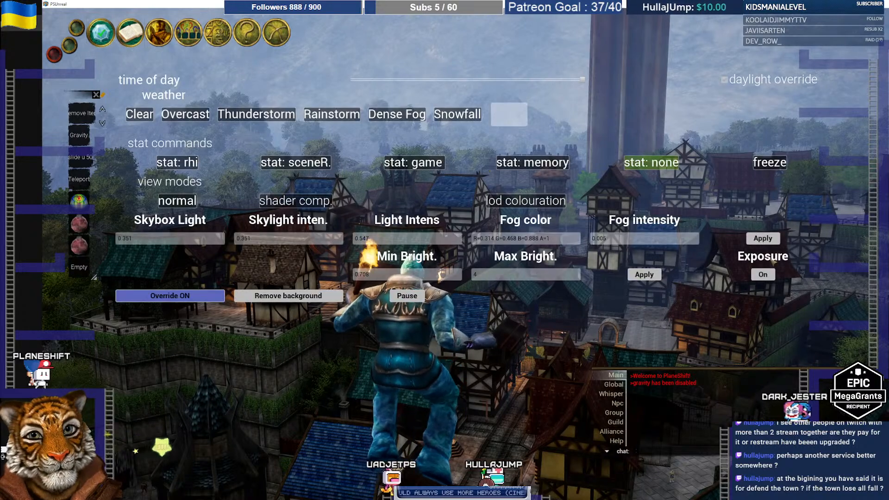
click(645, 238)
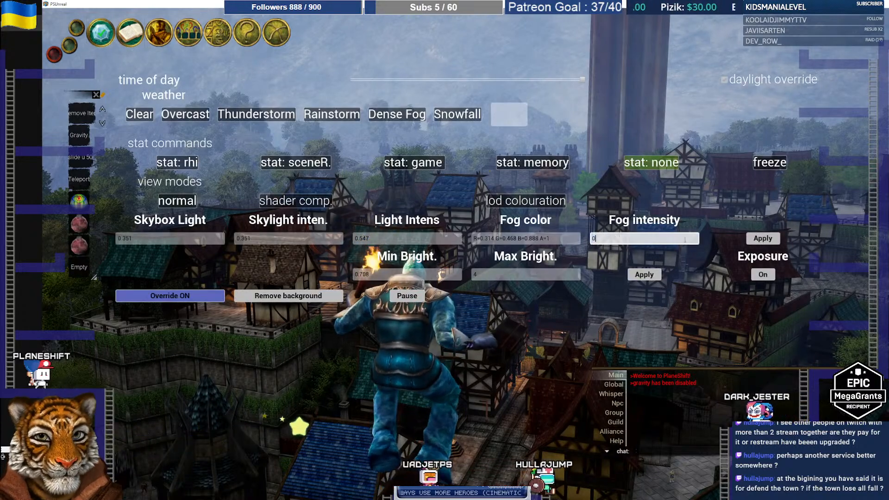
click(762, 238)
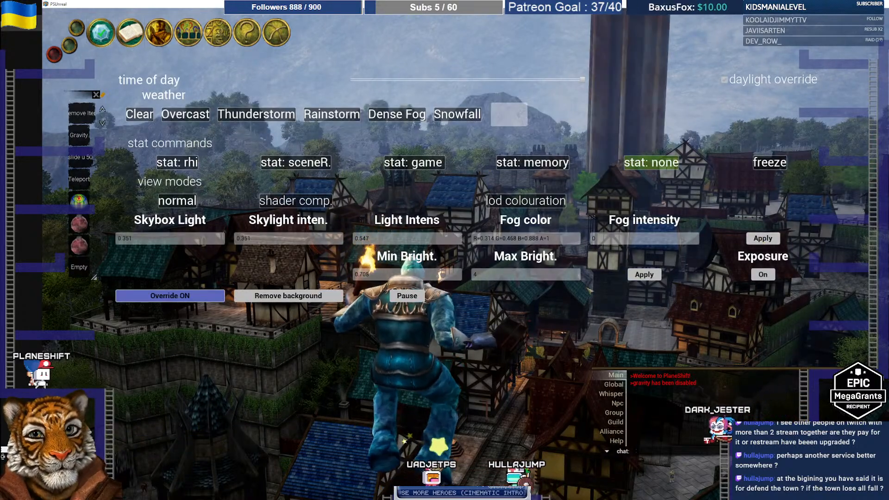
key(Escape)
Fly over the city and clear the red component of the Fog color in the developer settings
right_drag(570, 288, 581, 289)
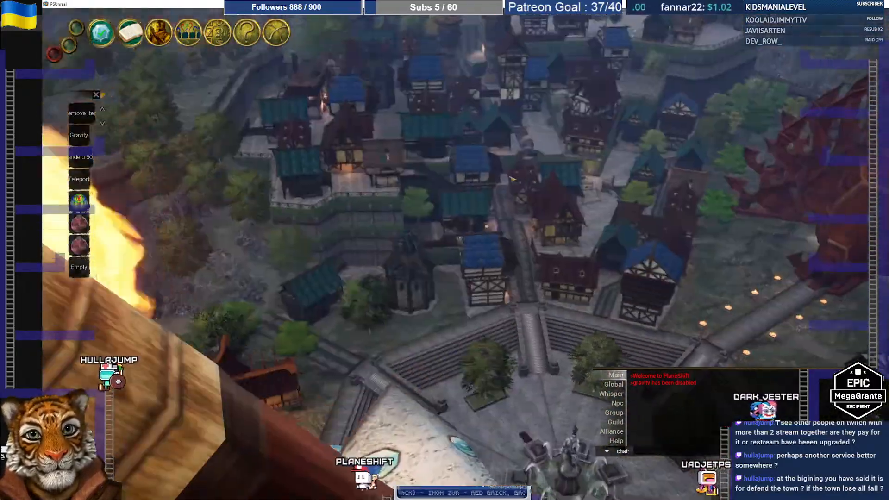
key(a)
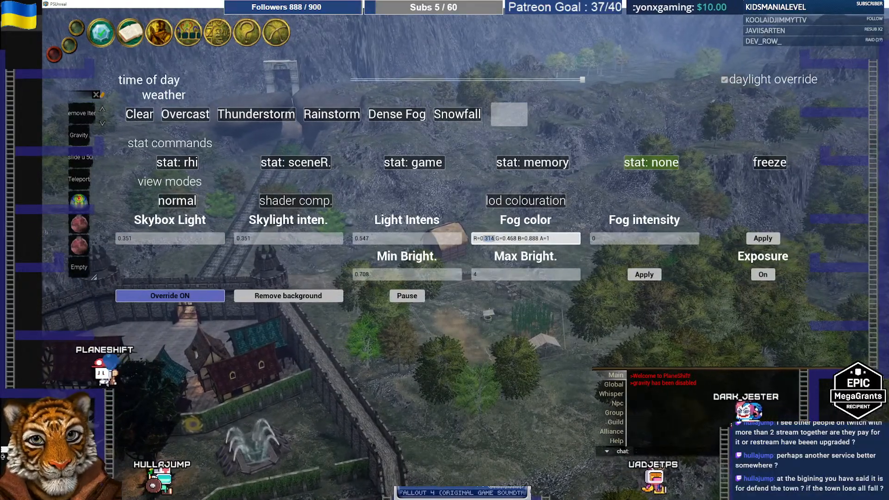
key(BackSpace)
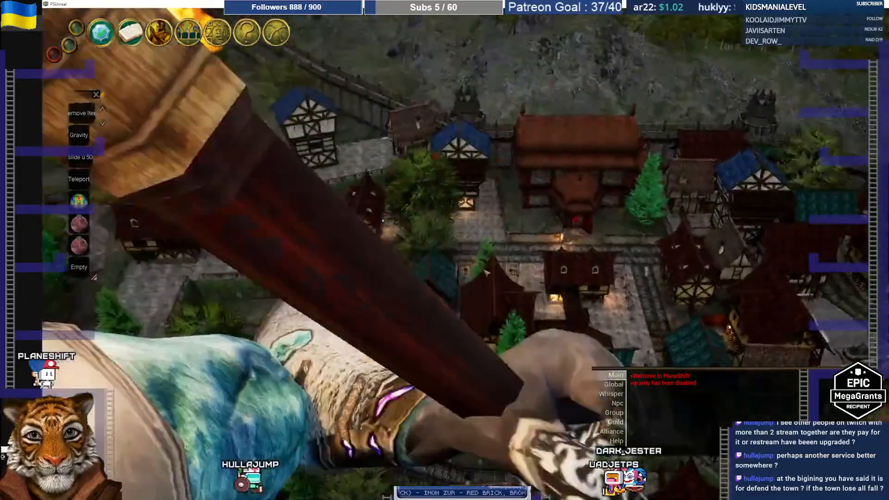
Frame Hydlaa's central plaza and surrounding houses from above in the restored game window, and capture that area to the clipboard
right_drag(486, 272, 482, 273)
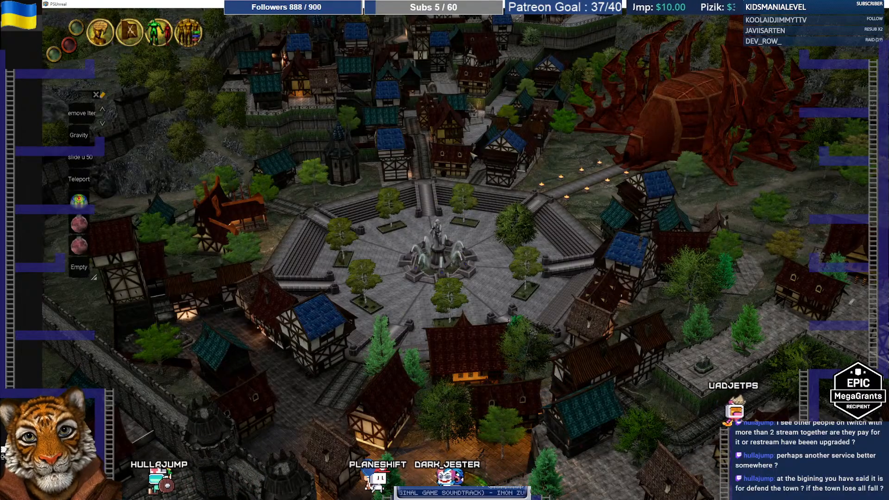
double_click(491, 3)
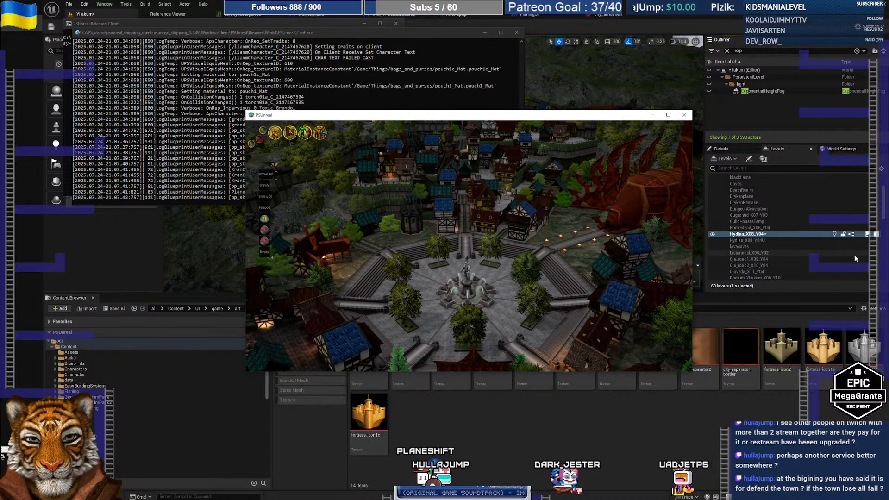
key(super+shift+s)
drag(328, 127, 674, 373)
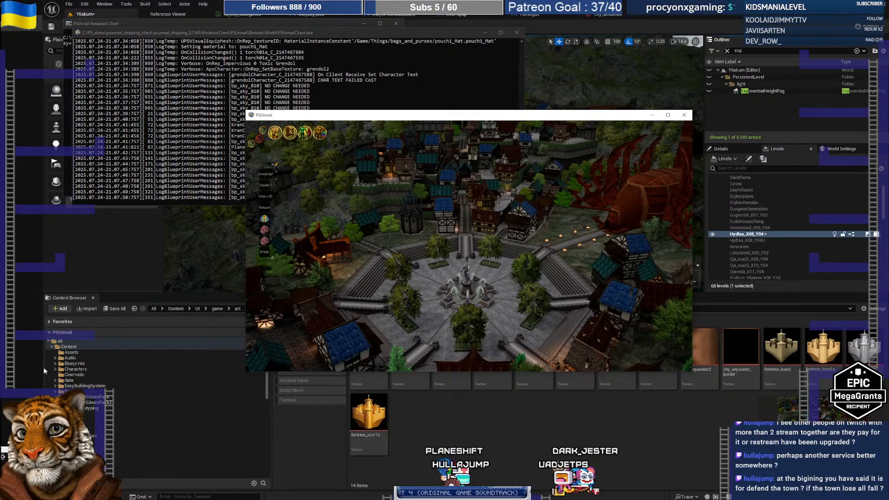
Switch to GIMP and create a new image from the captured city picture on the clipboard
mouse_move(4, 297)
click(14, 217)
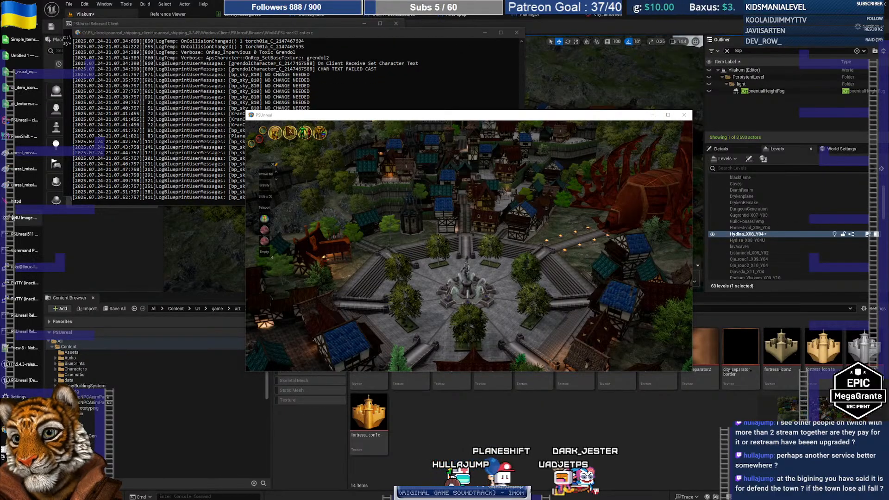
click(48, 12)
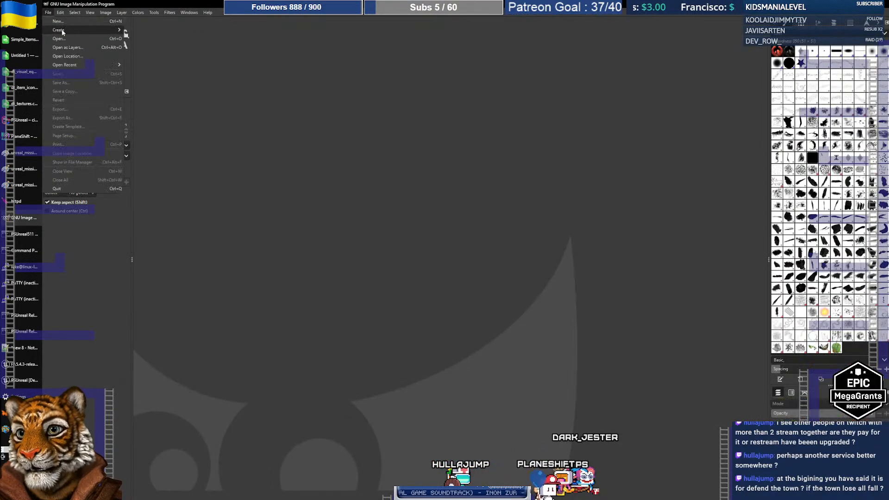
click(165, 24)
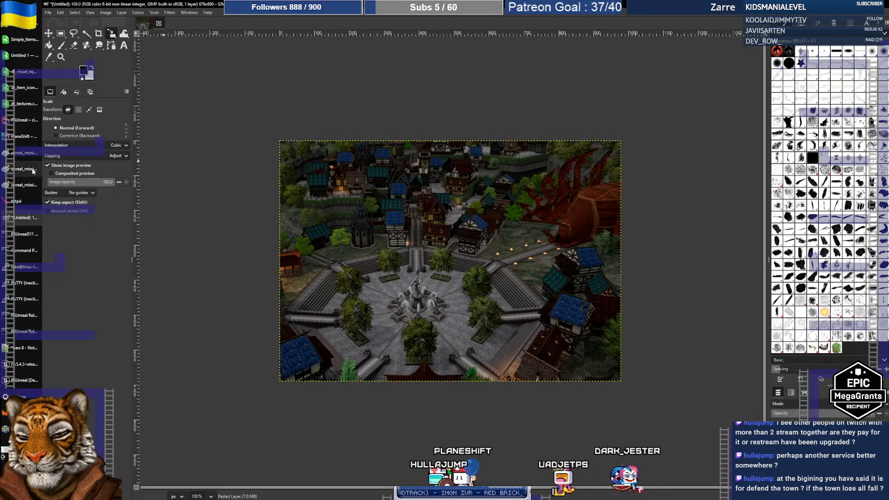
Switch to the Unreal editor and open the city_amdeneir texture used in the win_city_info graph to inspect its details
click(26, 121)
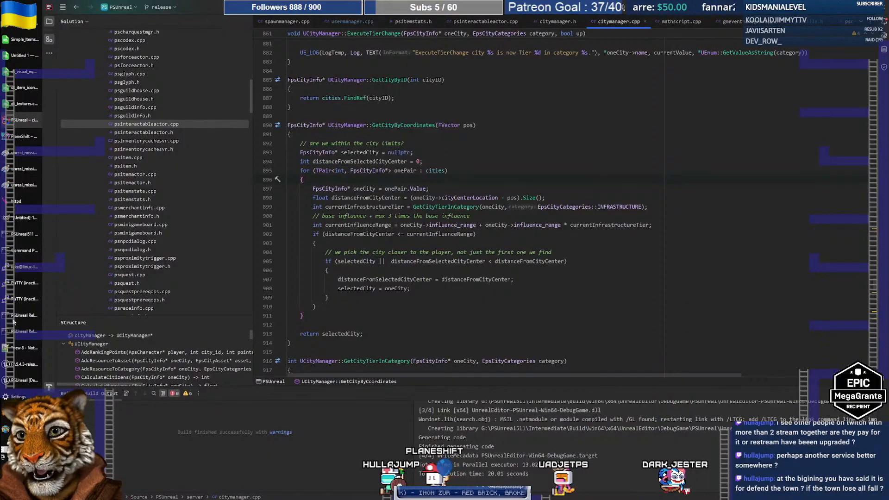
click(23, 380)
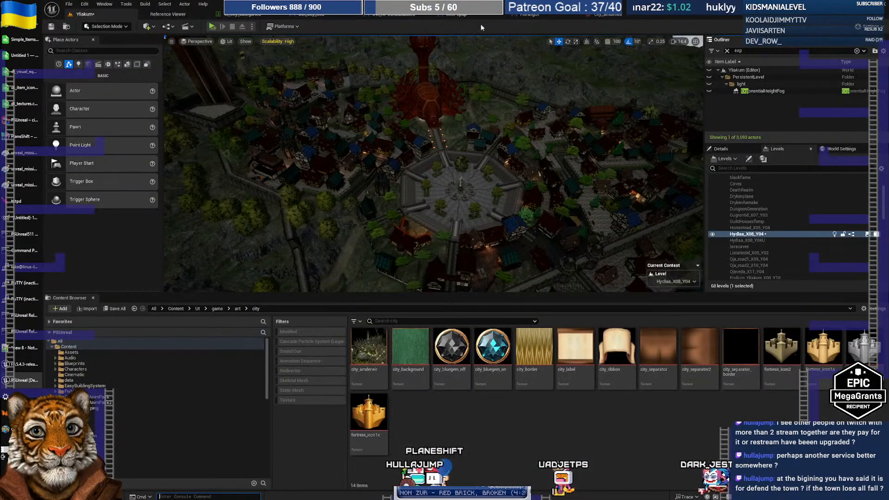
click(311, 14)
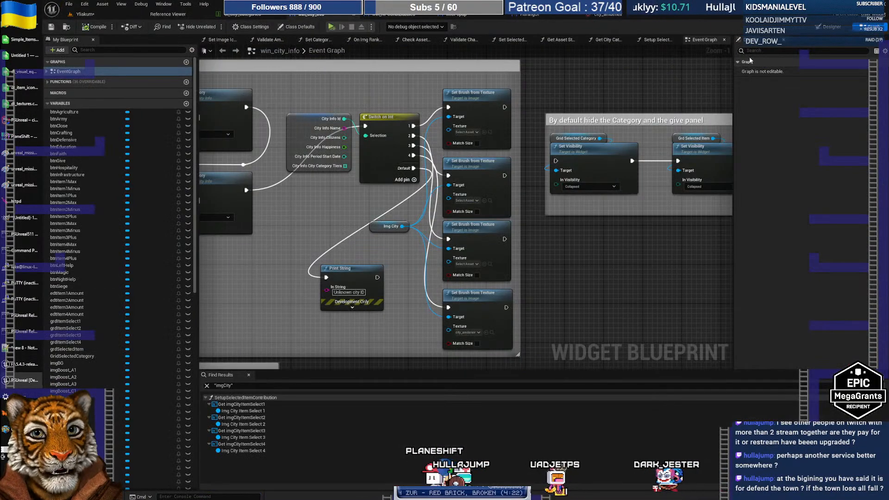
click(607, 14)
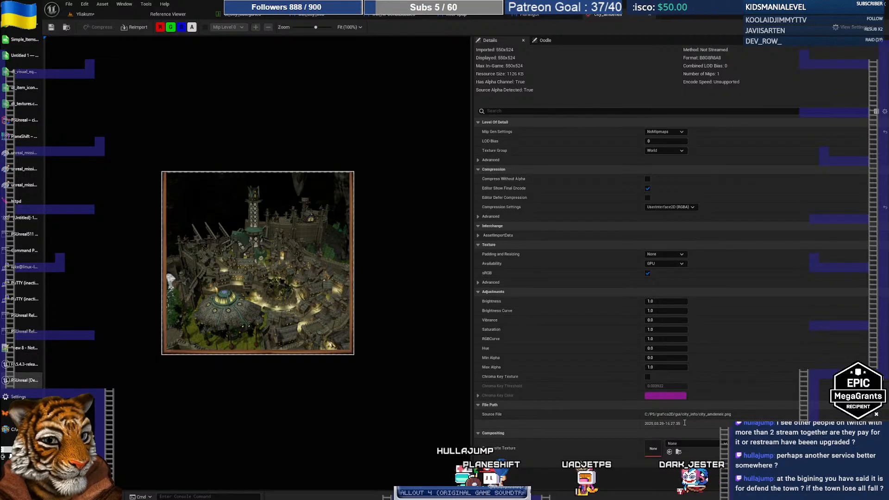
Look up the folder holding the city_amdeneir texture's source file, and close the file browser without importing anything
click(869, 417)
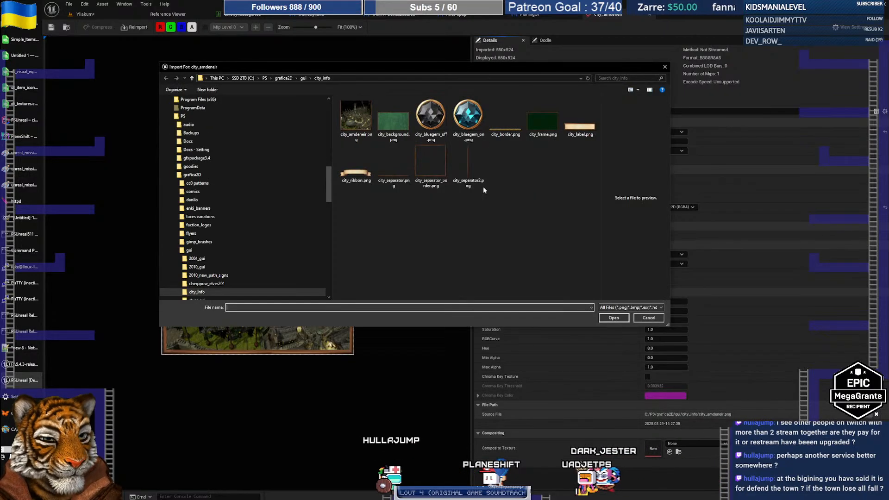
click(342, 77)
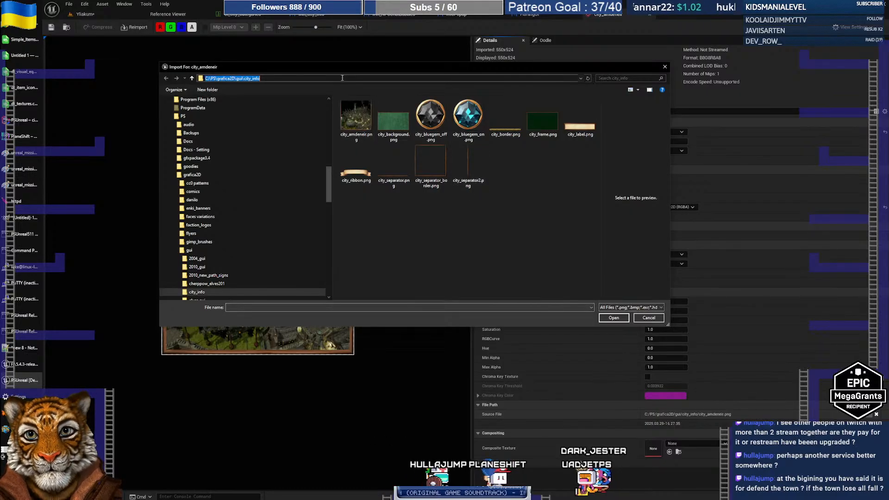
click(522, 264)
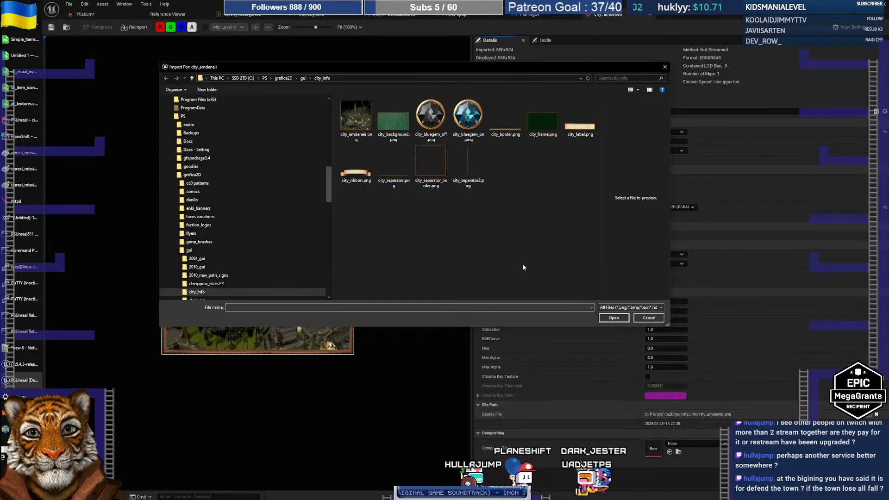
click(653, 318)
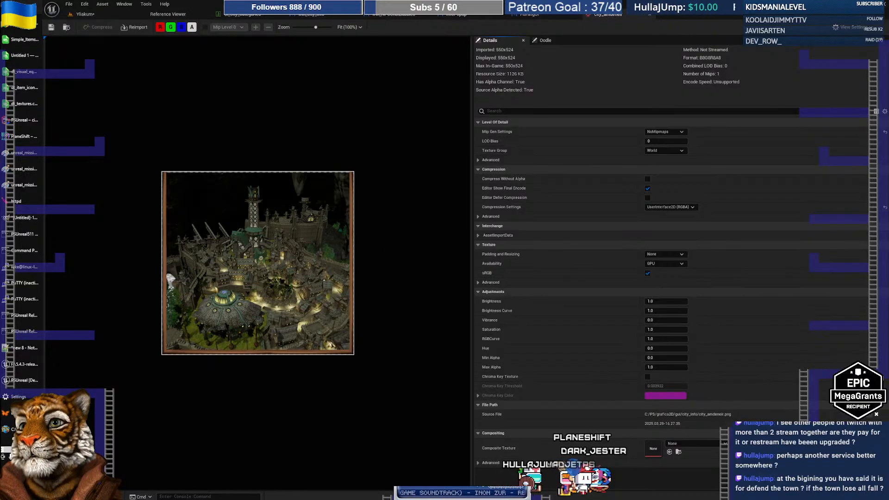
click(18, 13)
click(18, 13)
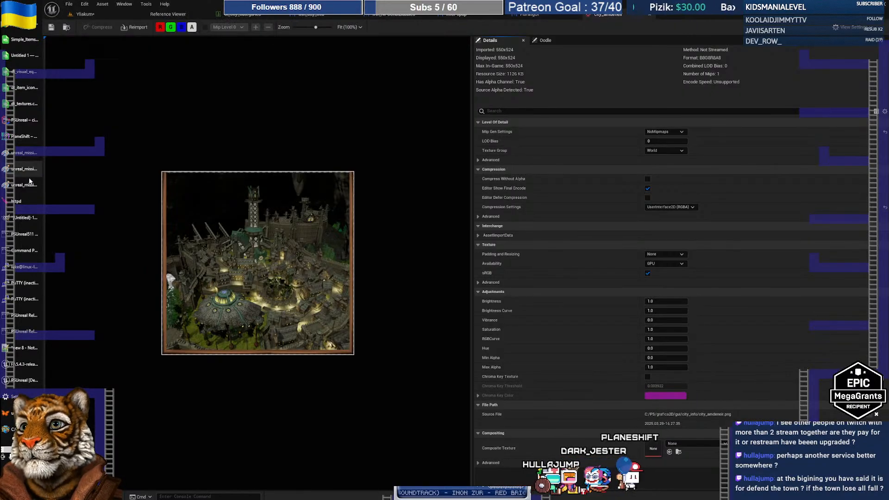
Switch to GIMP and open city_amdeneir.png from the PS/grafica2D/gui/city_info folder
click(24, 218)
click(48, 13)
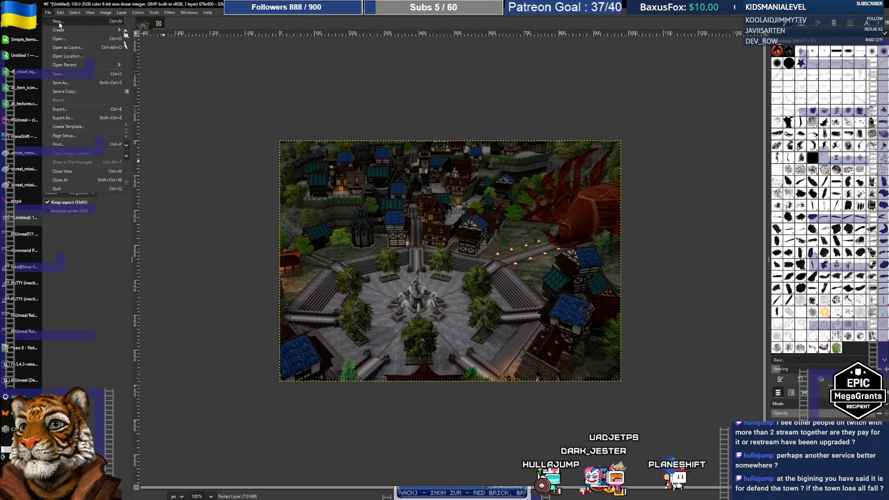
click(65, 38)
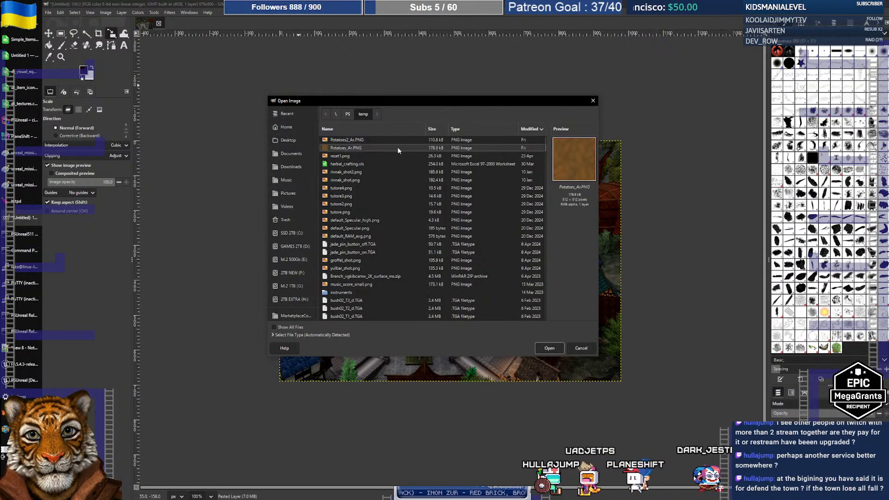
key(alt+Tab)
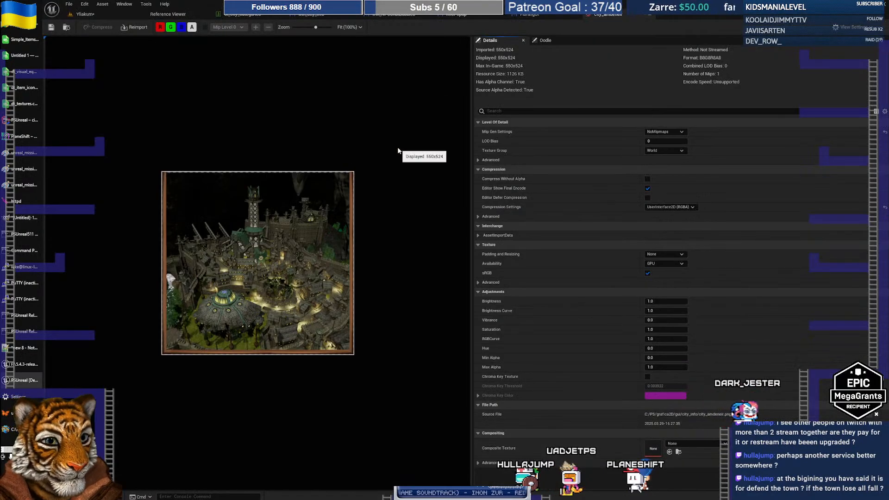
key(alt+Tab)
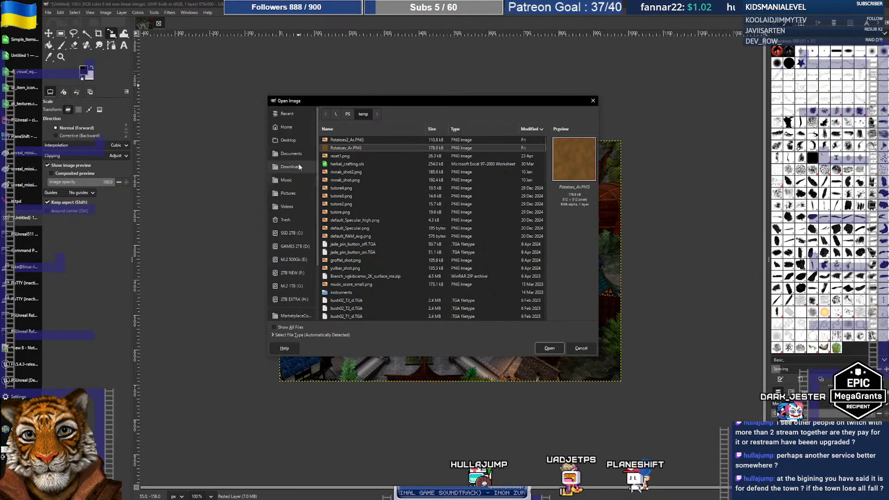
click(290, 233)
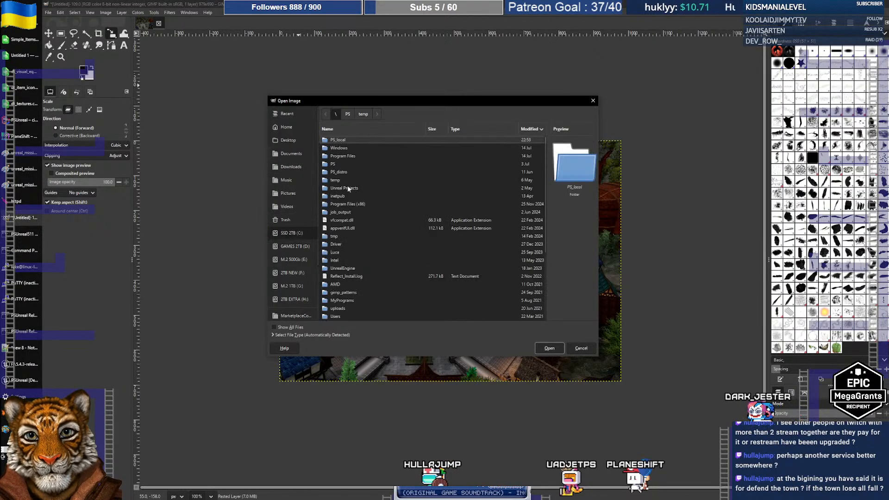
double_click(338, 164)
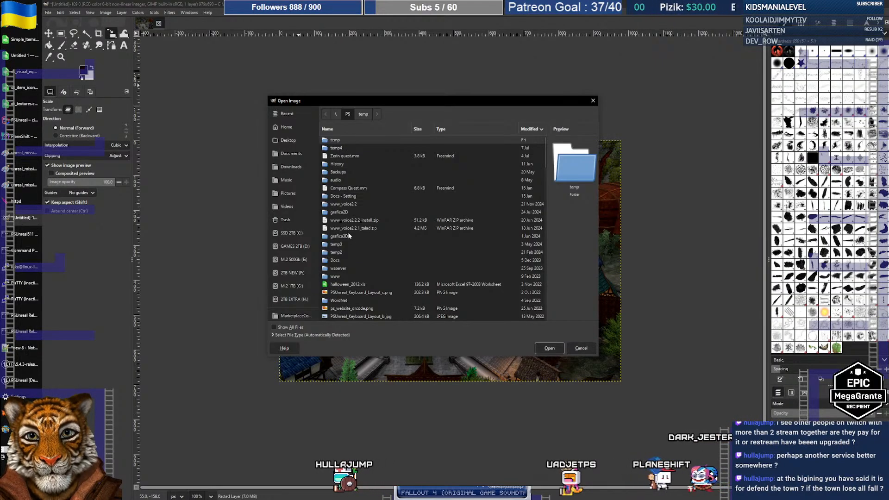
double_click(343, 212)
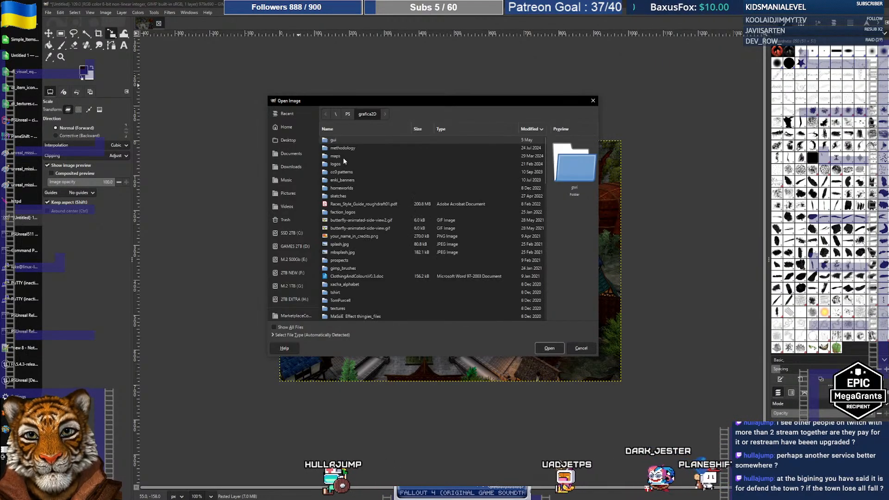
double_click(338, 140)
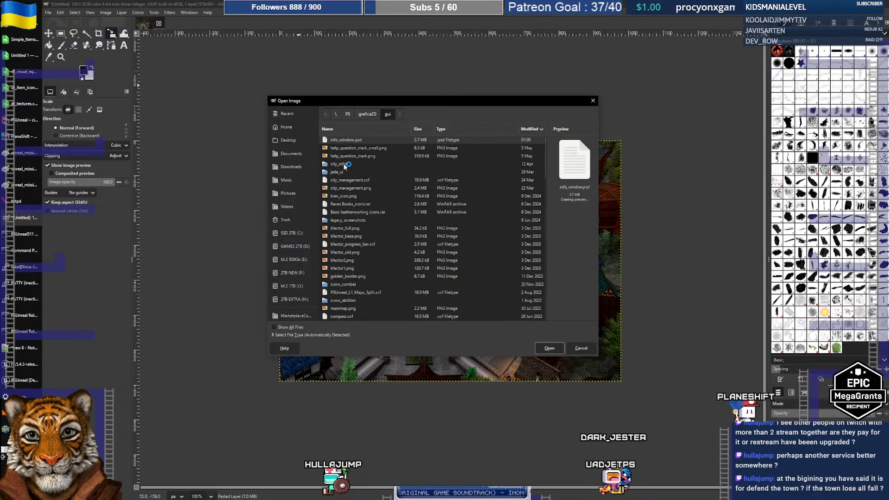
double_click(344, 165)
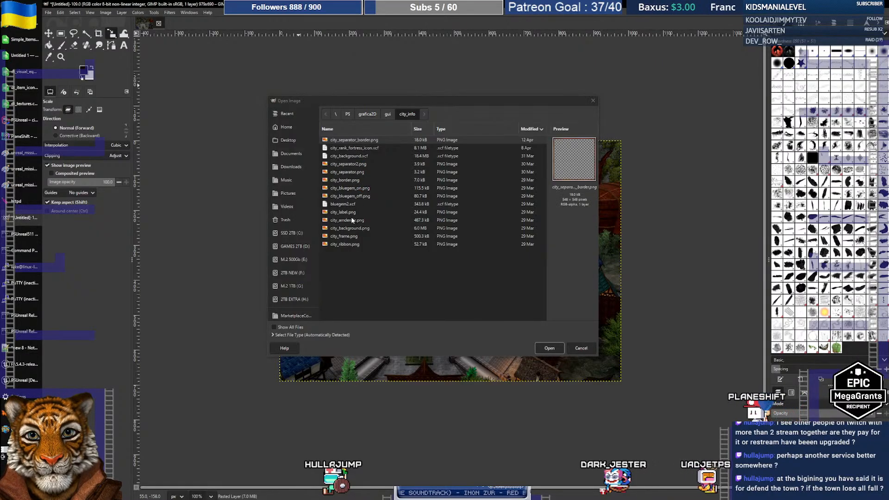
click(352, 219)
click(550, 348)
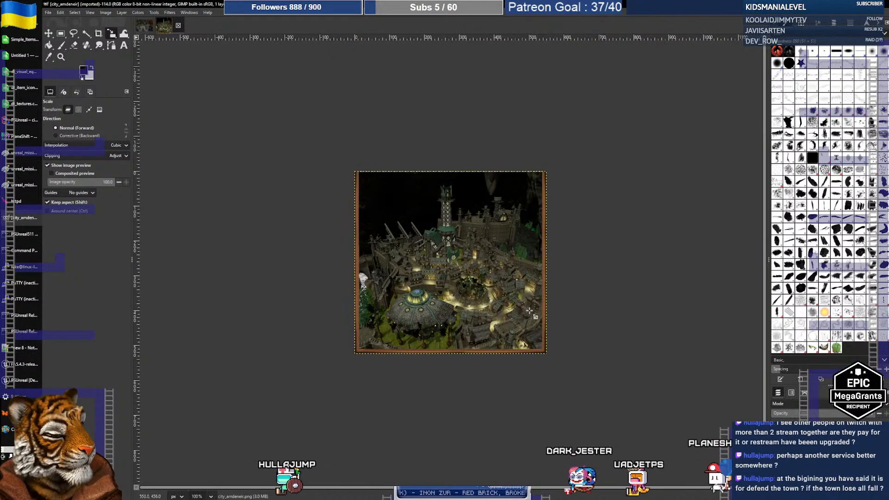
Draw a rectangular selection about 527 px wide over the city picture inside the wooden frame, extending past the open upper edge
ctrl+scroll(481, 300, up, 1)
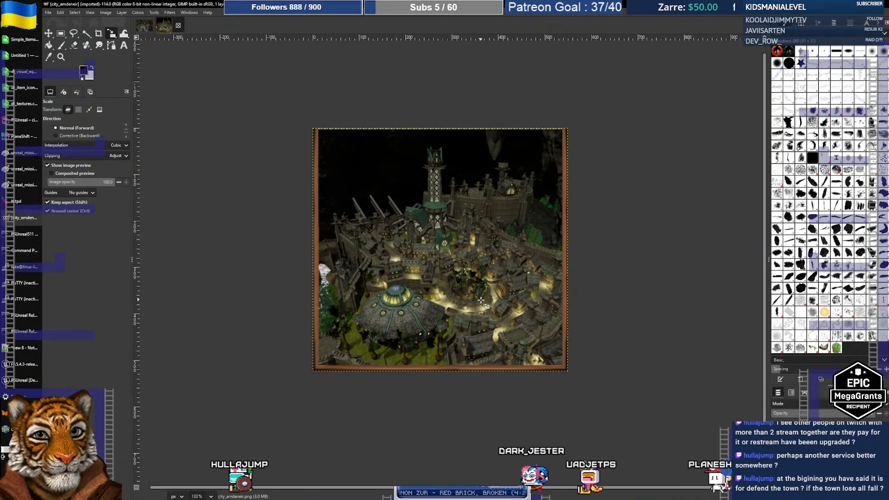
ctrl+scroll(481, 301, up, 2)
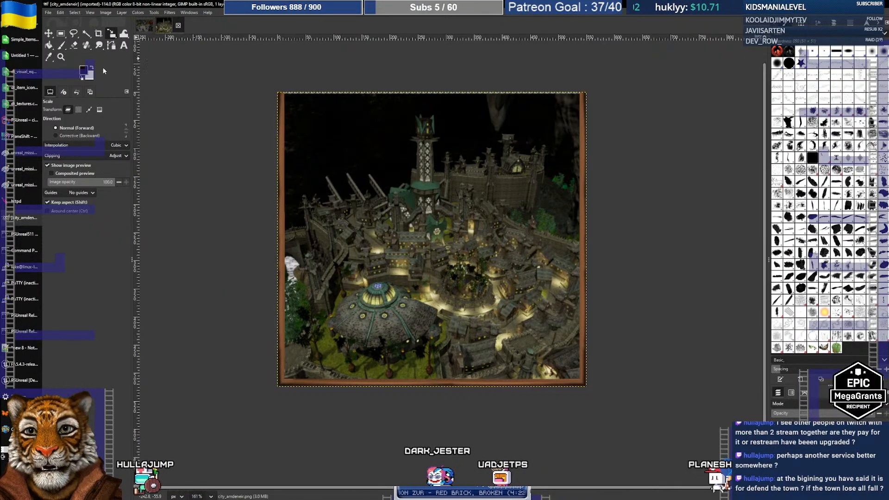
click(61, 35)
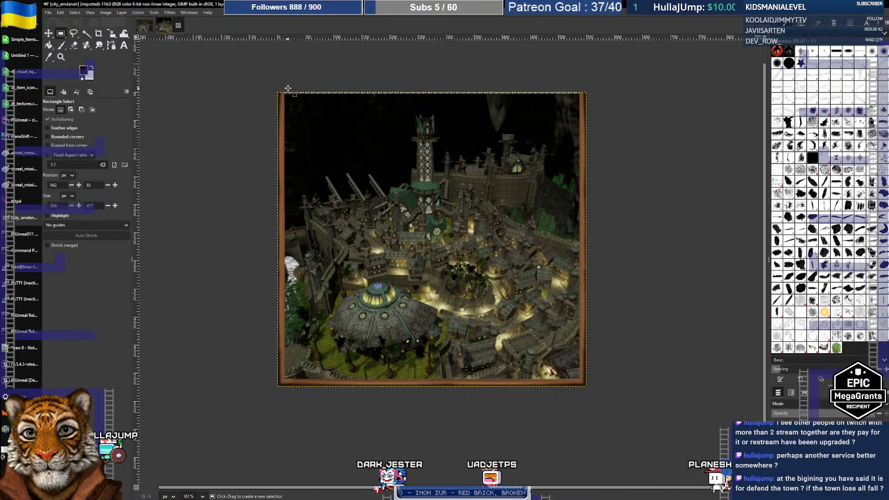
drag(346, 153, 579, 379)
ctrl+scroll(267, 95, up, 5)
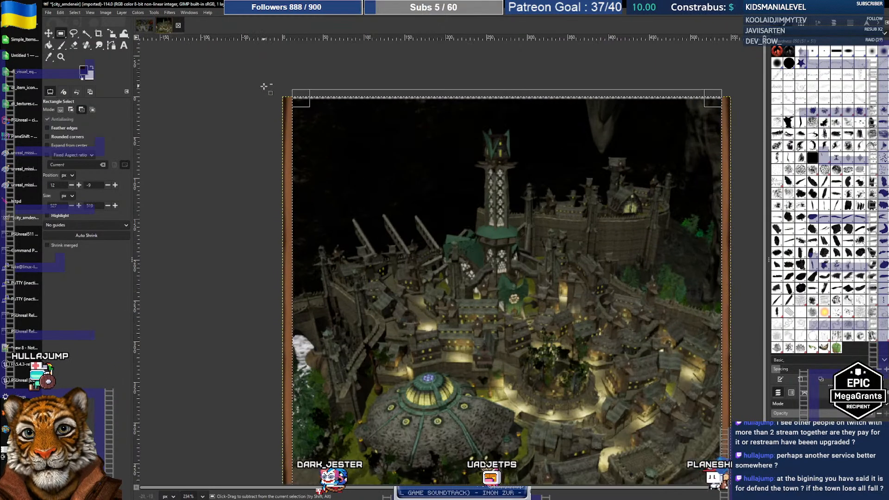
Fine-tune the selection's lower and right edges so they follow the inner border of the wooden frame
ctrl+scroll(263, 95, down, 5)
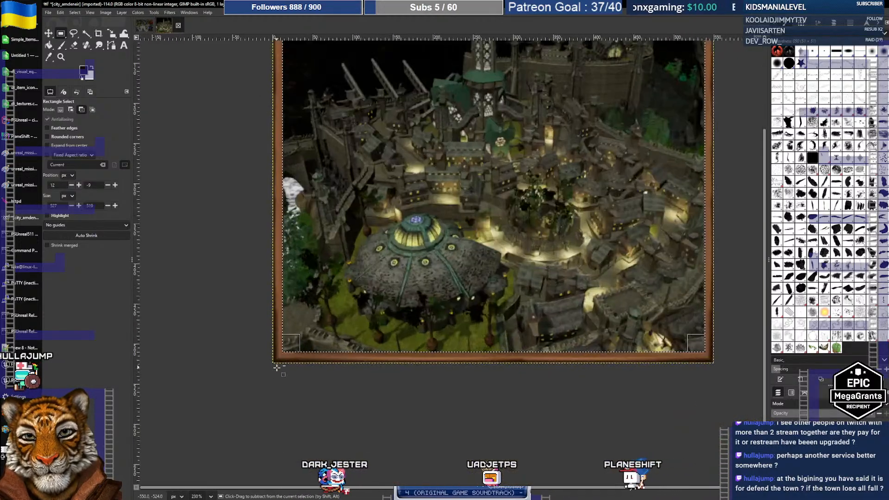
ctrl+scroll(276, 367, up, 5)
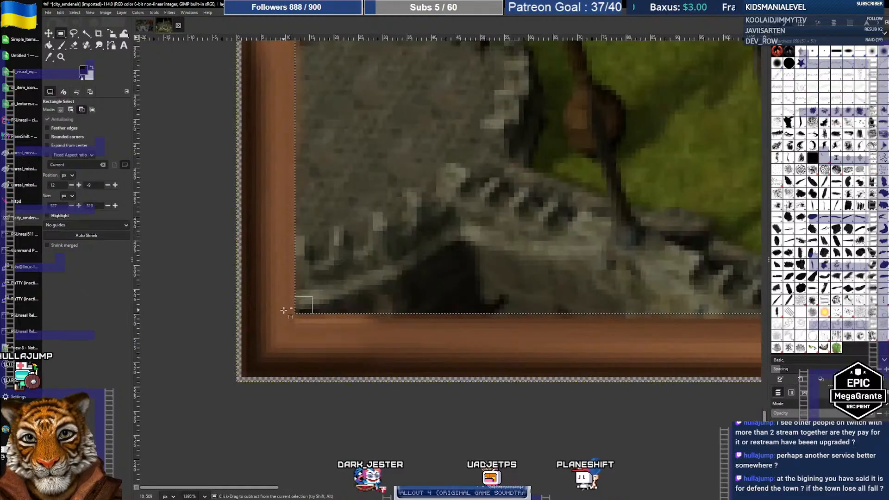
ctrl+scroll(283, 309, down, 2)
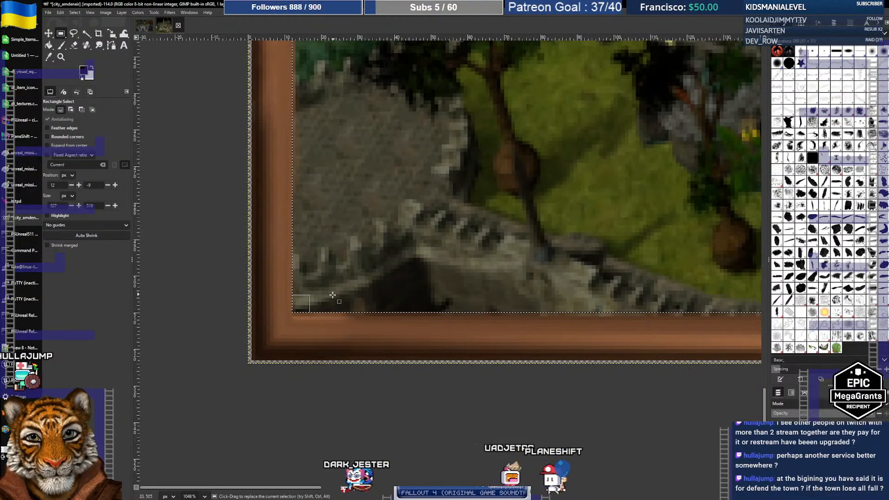
drag(309, 302, 309, 306)
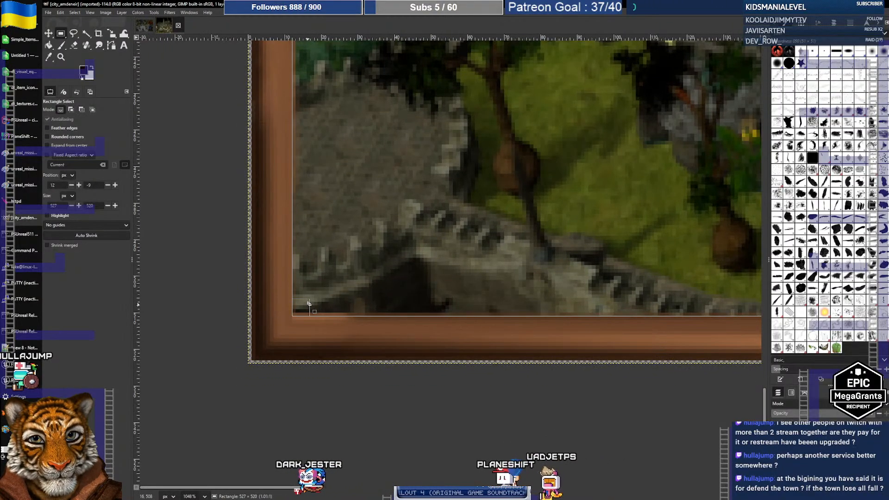
ctrl+scroll(351, 291, down, 5)
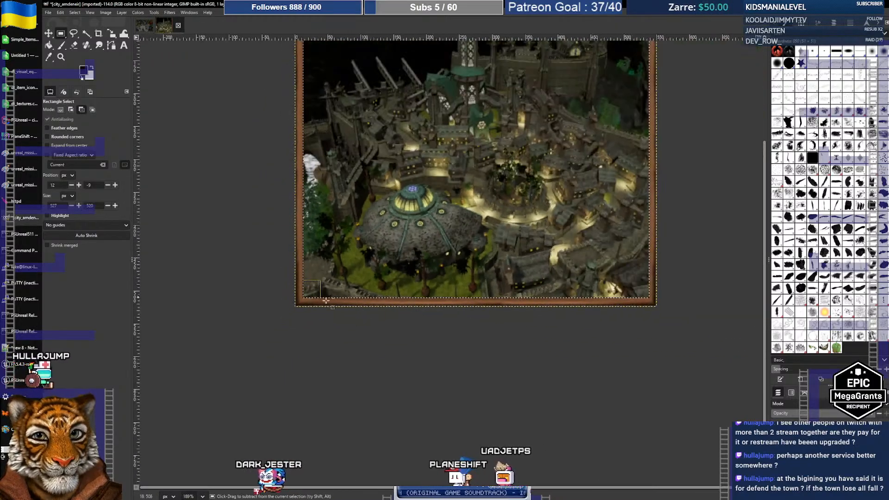
ctrl+scroll(624, 324, up, 4)
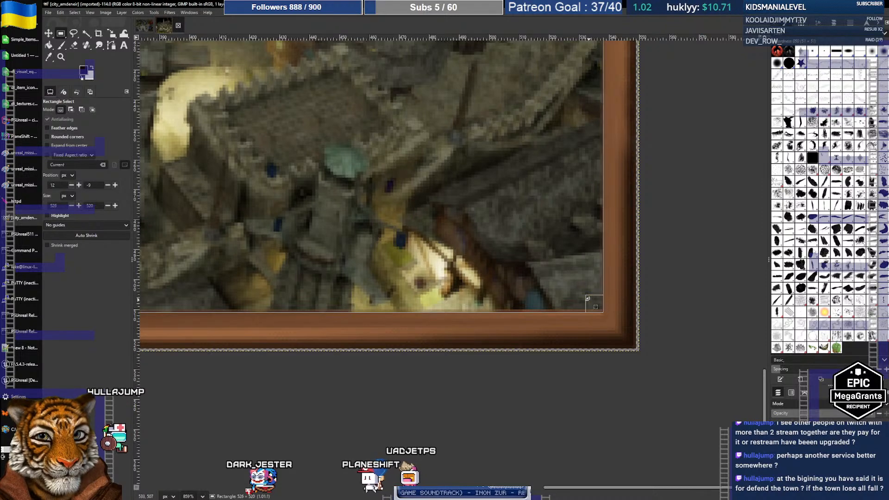
ctrl+scroll(546, 300, down, 5)
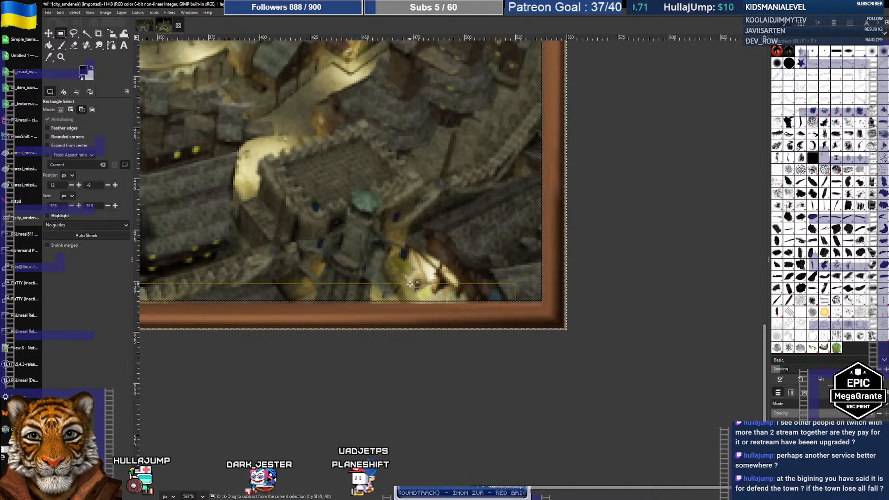
right_click(250, 268)
click(419, 226)
Check the selection's upper-right corner and delete the selected city picture, keeping only the wooden frame on transparency
ctrl+scroll(466, 168, down, 2)
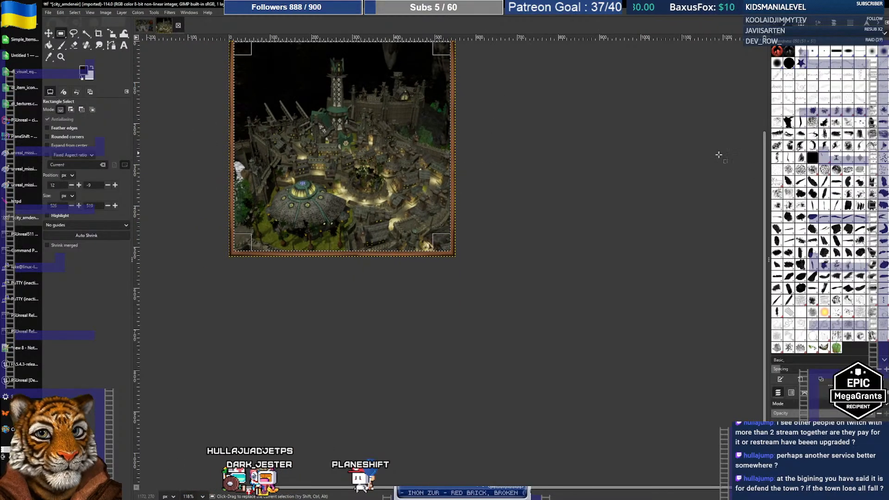
scroll(458, 119, up, 4)
ctrl+scroll(459, 158, up, 4)
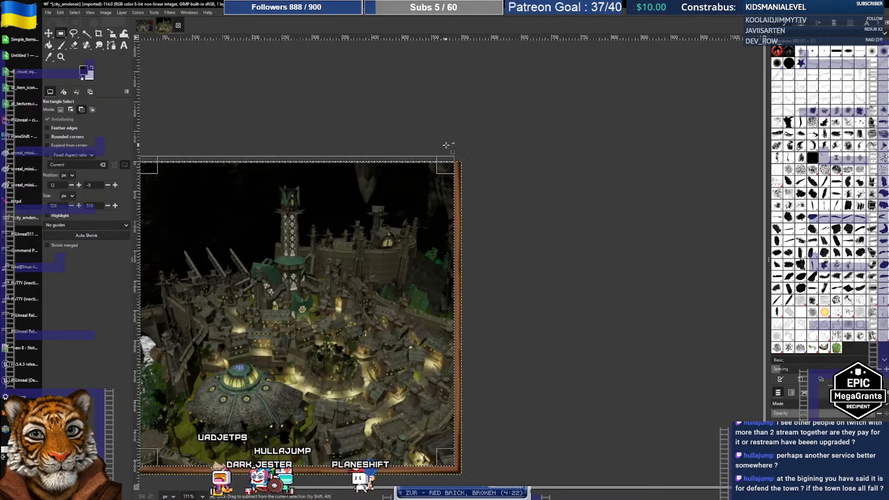
ctrl+scroll(453, 181, down, 6)
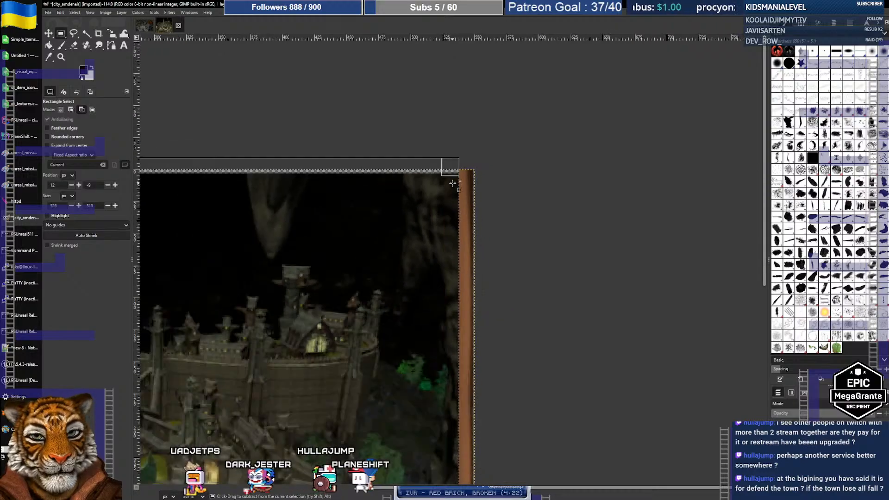
ctrl+scroll(450, 186, up, 2)
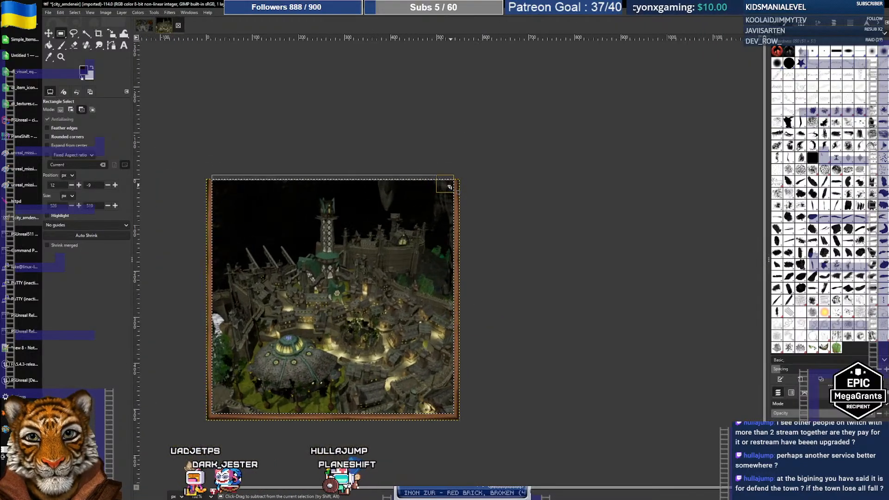
key(Delete)
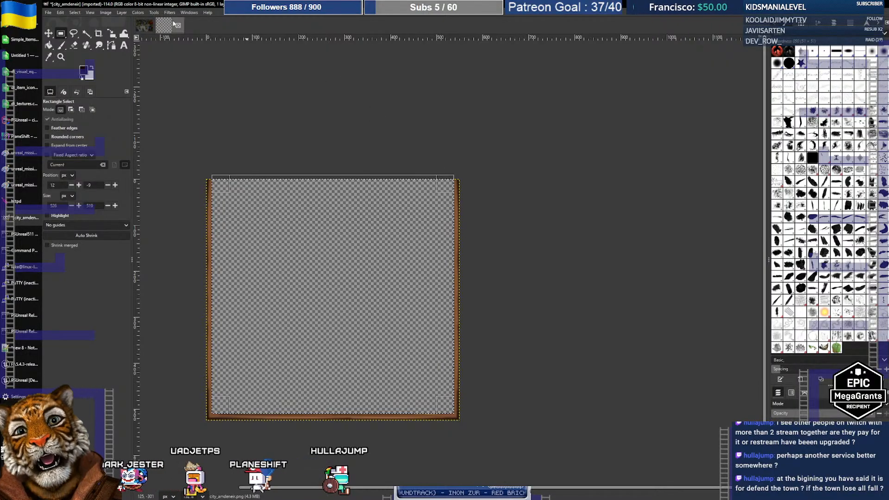
Copy the whole Hydlaa picture and paste it into the wooden frame image
click(147, 26)
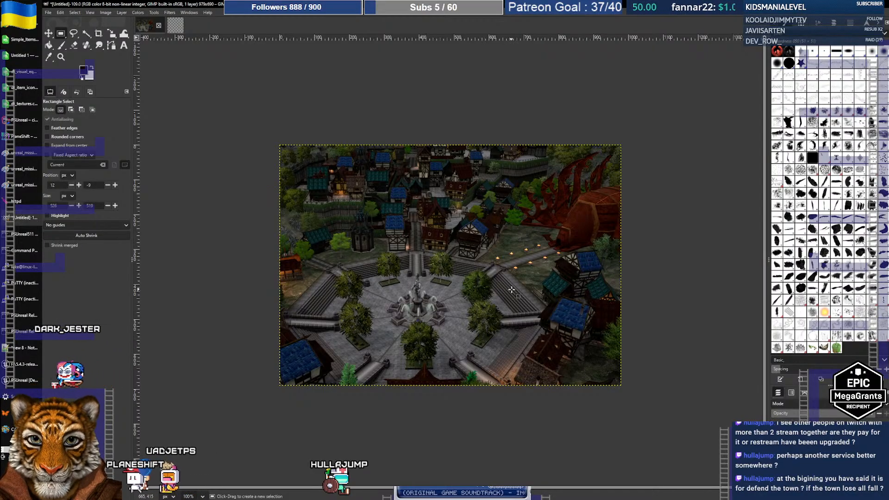
key(ctrl+c)
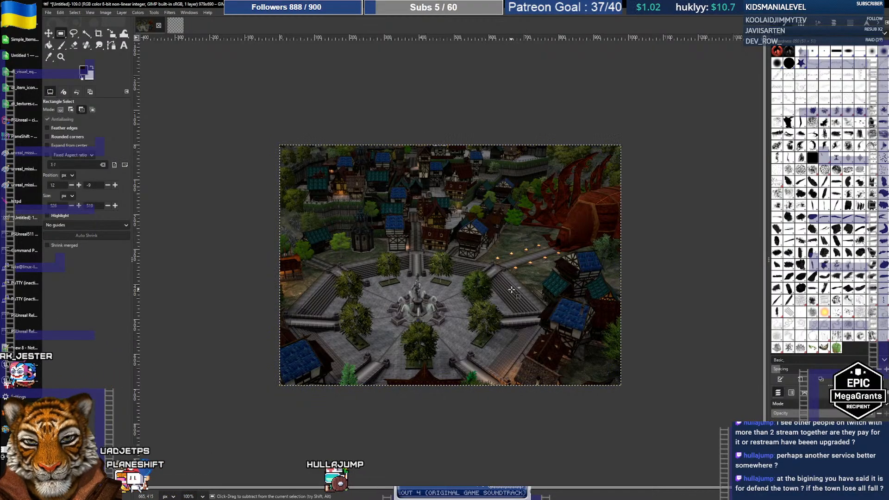
click(180, 26)
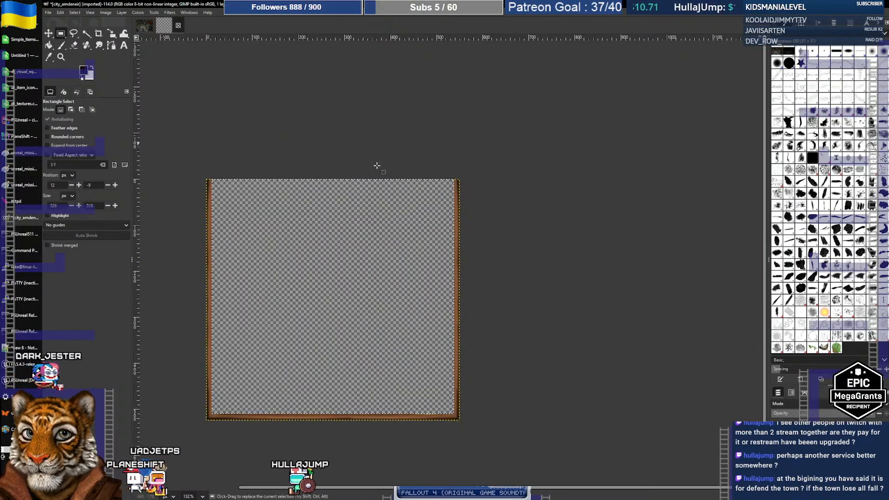
key(ctrl+v)
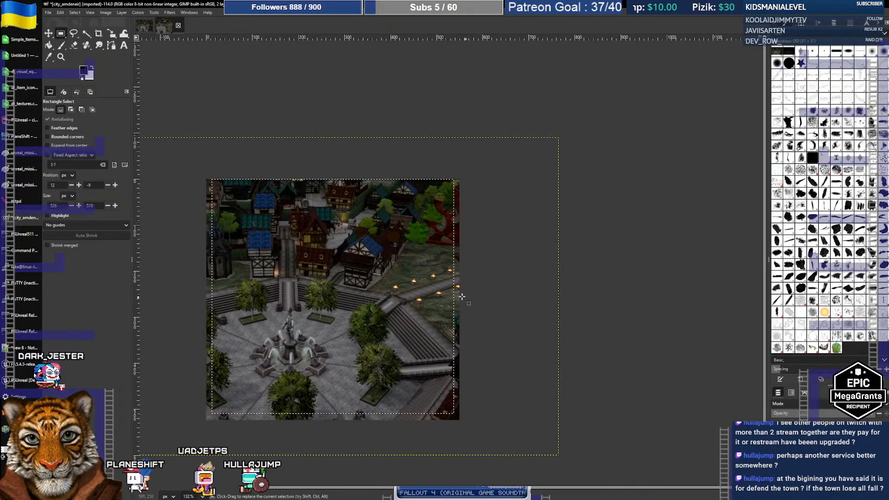
Try to scale the pasted Hydlaa picture with a box of about 353 × 342 px, and undo the scaling
key(shift+s)
click(482, 357)
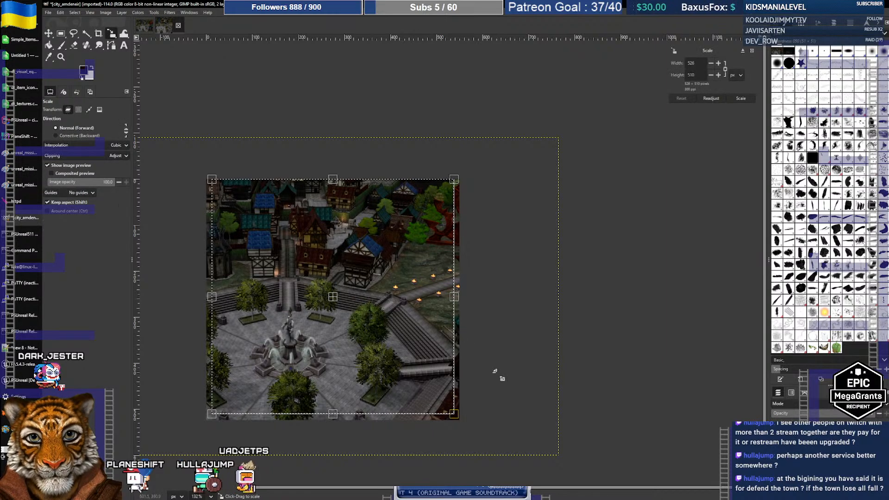
drag(481, 357, 356, 353)
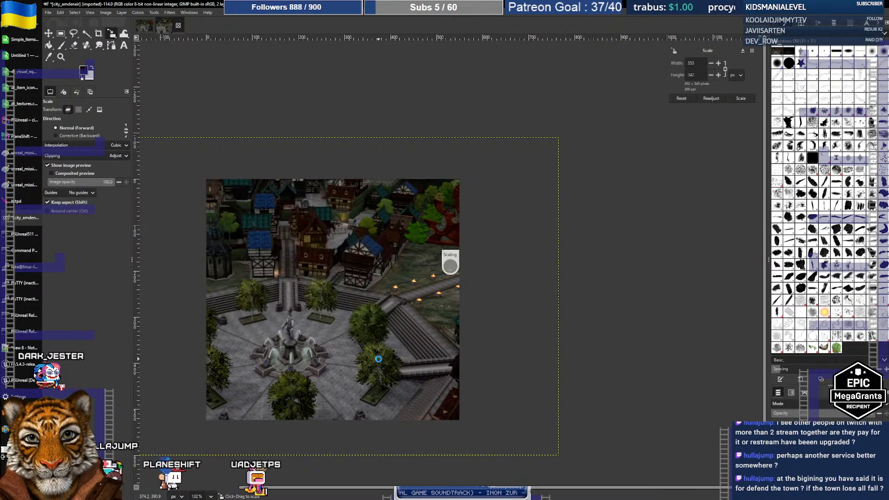
key(Return)
key(ctrl+z)
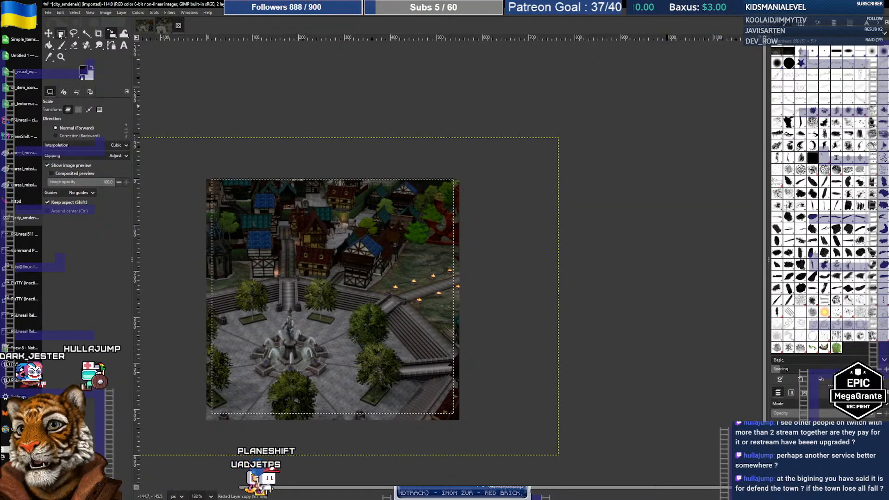
Try again to scale the pasted Hydlaa picture behind the wooden frame, and abandon the attempt
click(61, 34)
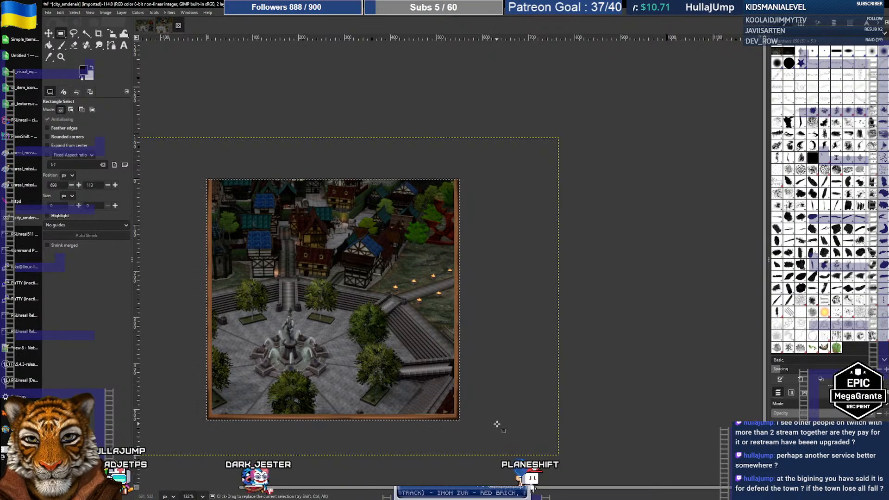
key(ctrl+s)
key(Escape)
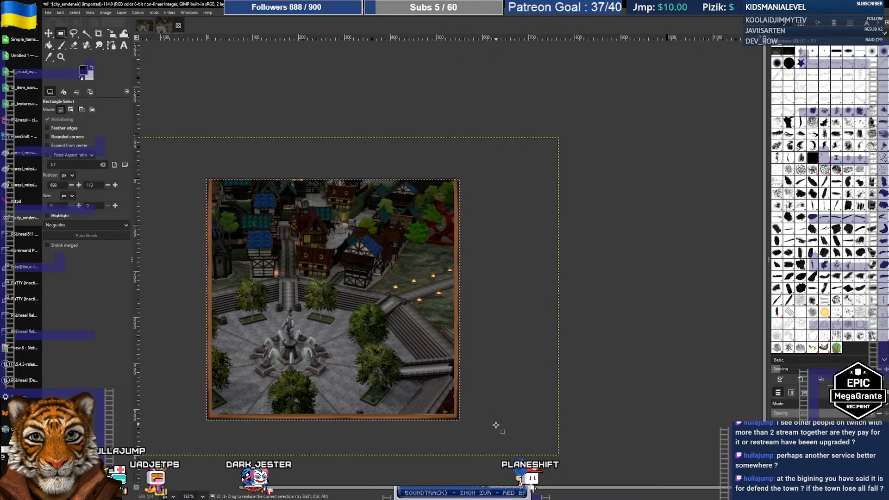
key(shift+s)
click(494, 424)
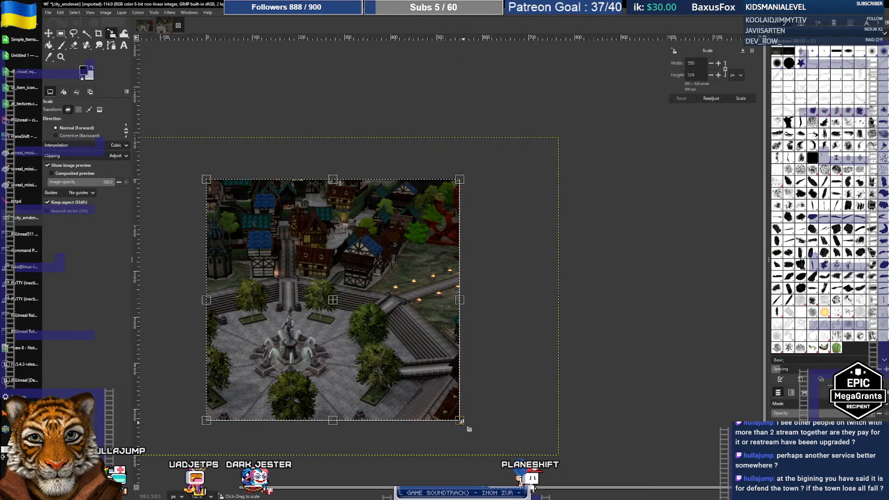
key(Return)
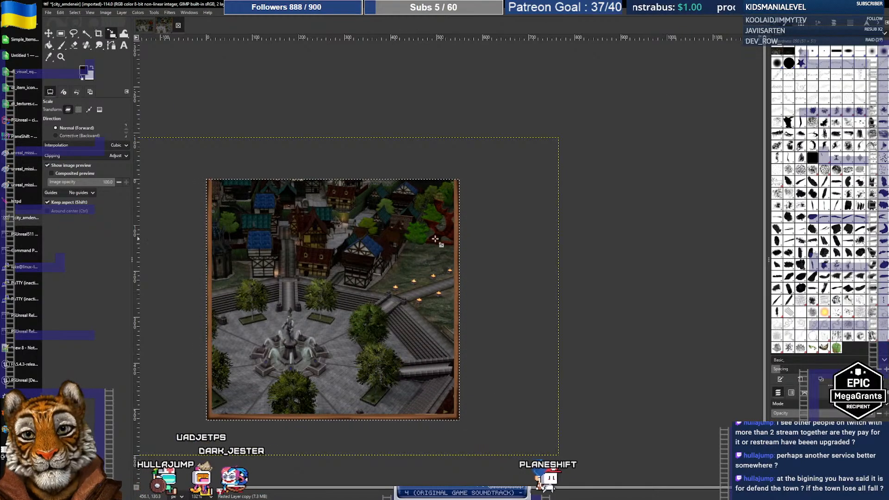
click(285, 131)
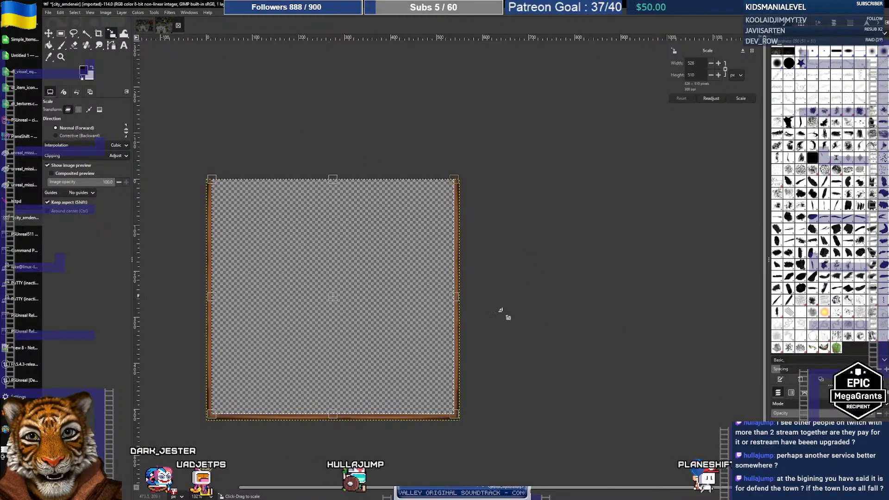
key(Escape)
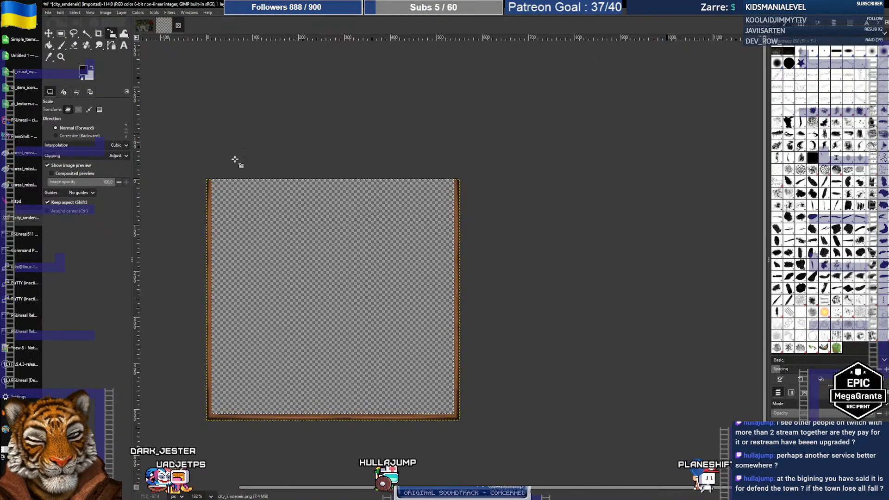
Scale the Hydlaa picture down to about 427 px high in its own image and paste a copy into the frame image
click(149, 31)
click(626, 328)
drag(621, 385, 485, 302)
key(Return)
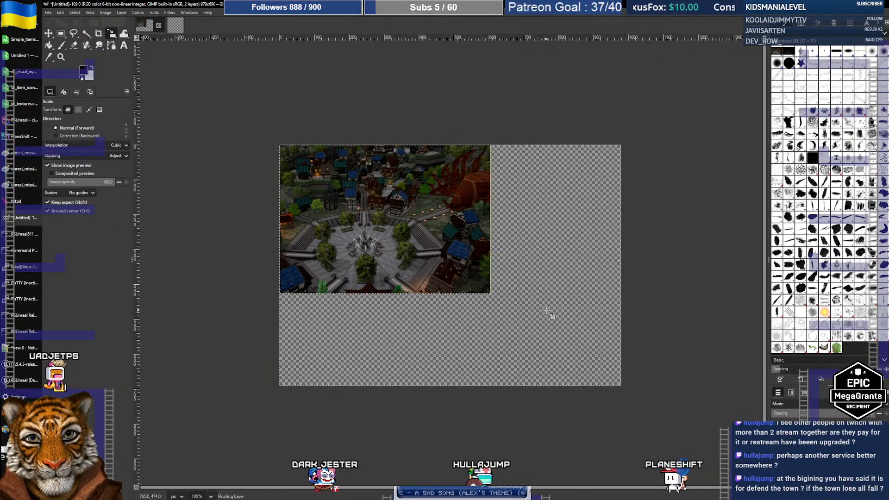
key(ctrl+c)
click(175, 32)
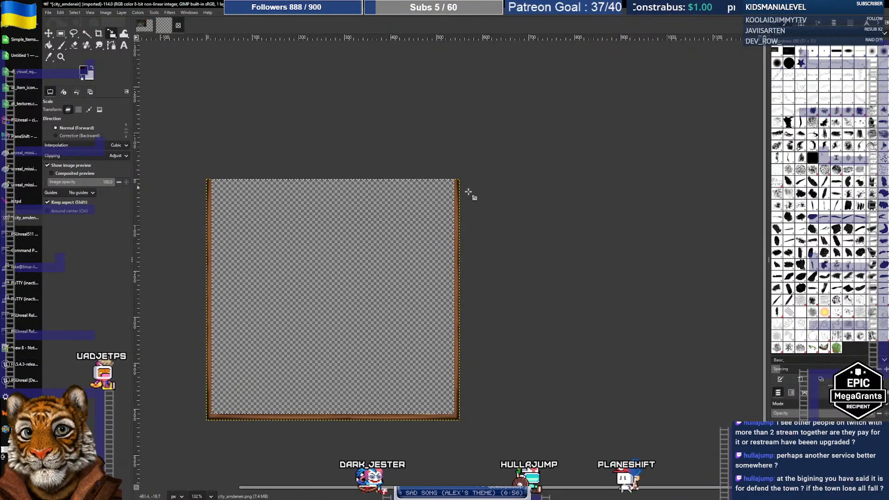
key(ctrl+v)
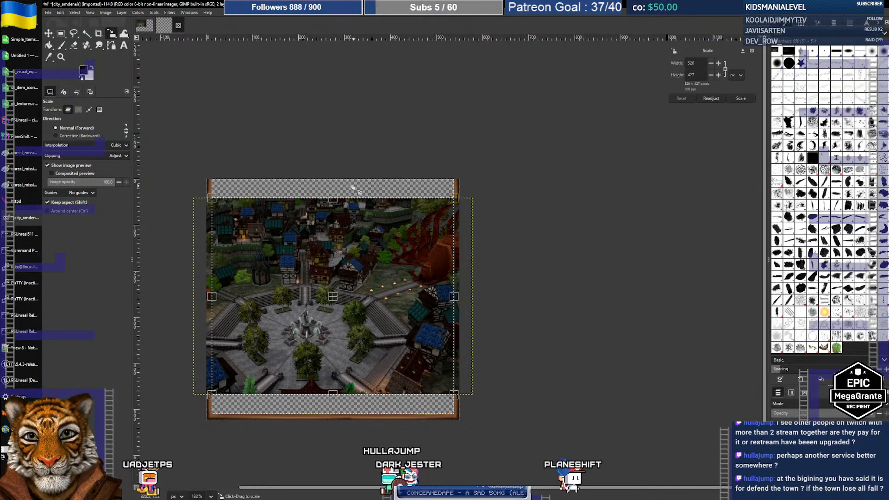
Undo the paste in the frame image and the scaling of the original Hydlaa picture
key(ctrl+z)
click(143, 27)
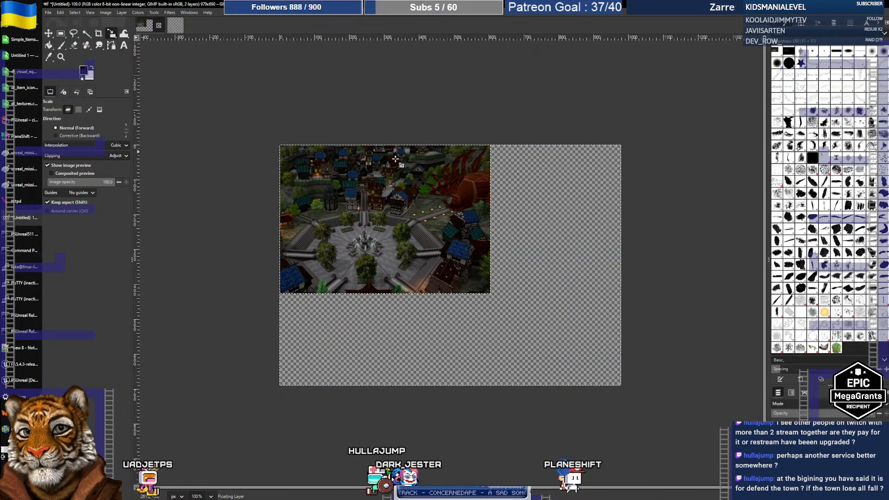
key(ctrl+z)
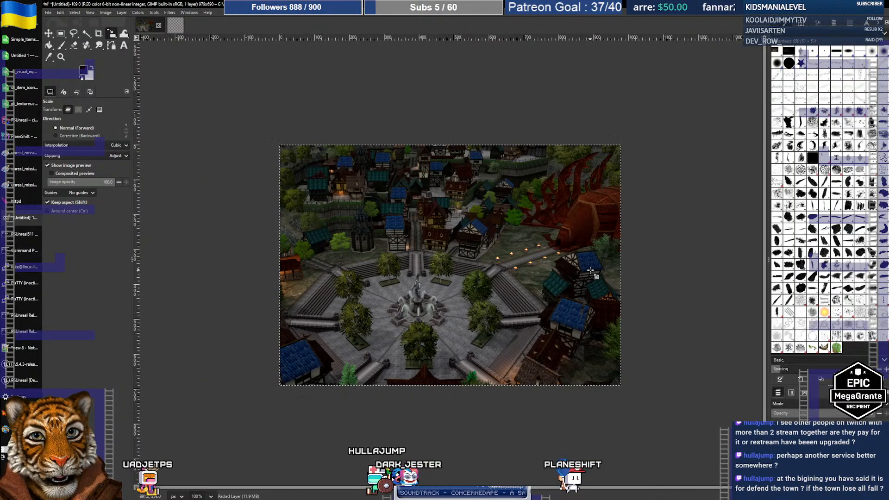
Switch to the PSUnreal game window, adjust the camera over the Hydlaa plaza and capture a nearly square screenshot of it
key(alt+Tab)
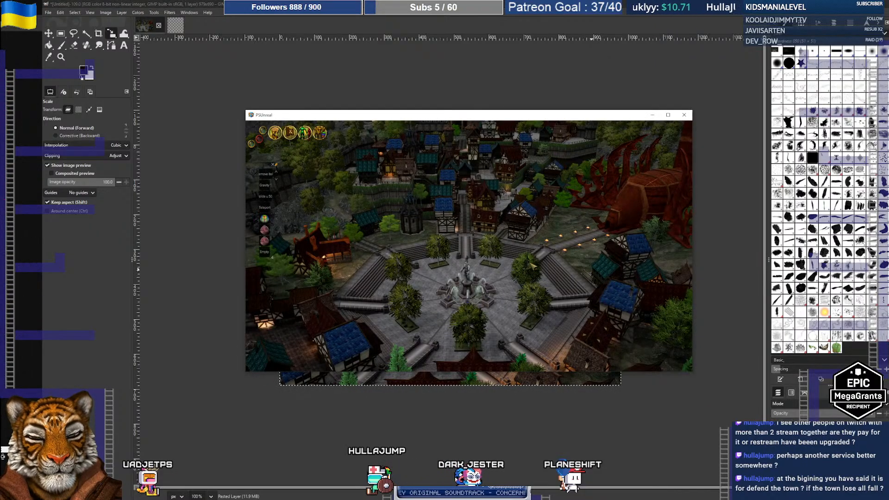
right_drag(537, 283, 537, 283)
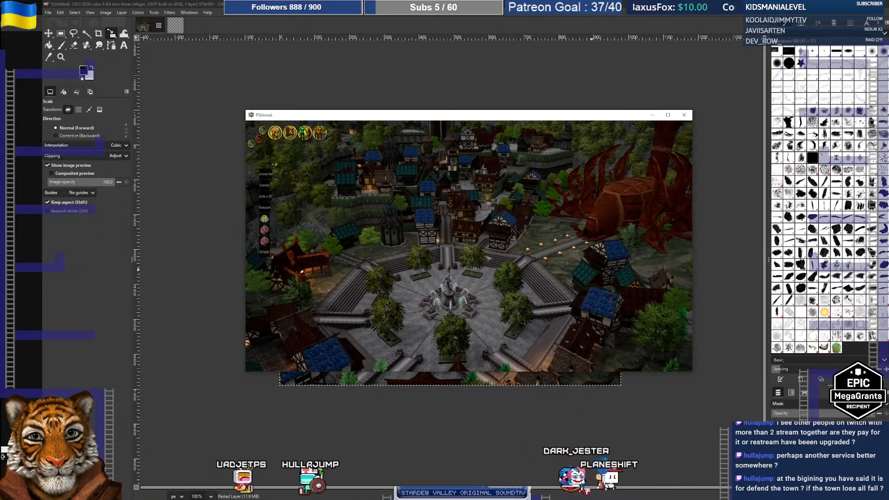
key(super+shift+s)
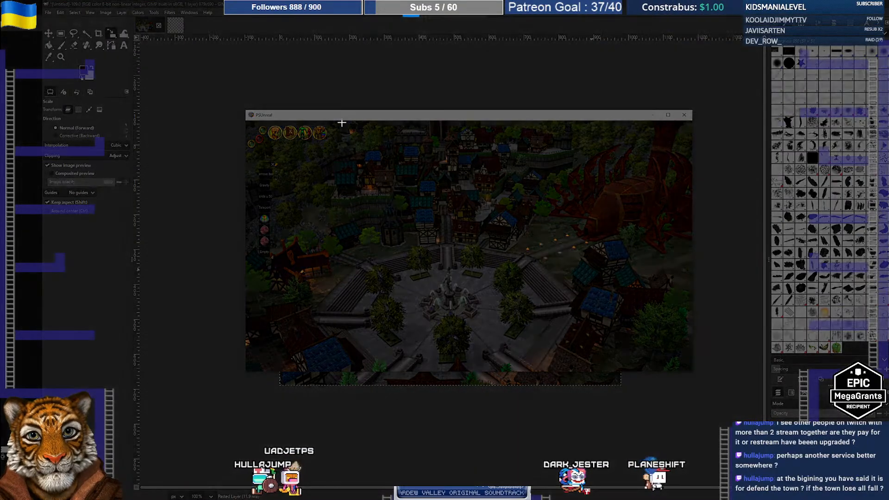
drag(341, 123, 593, 368)
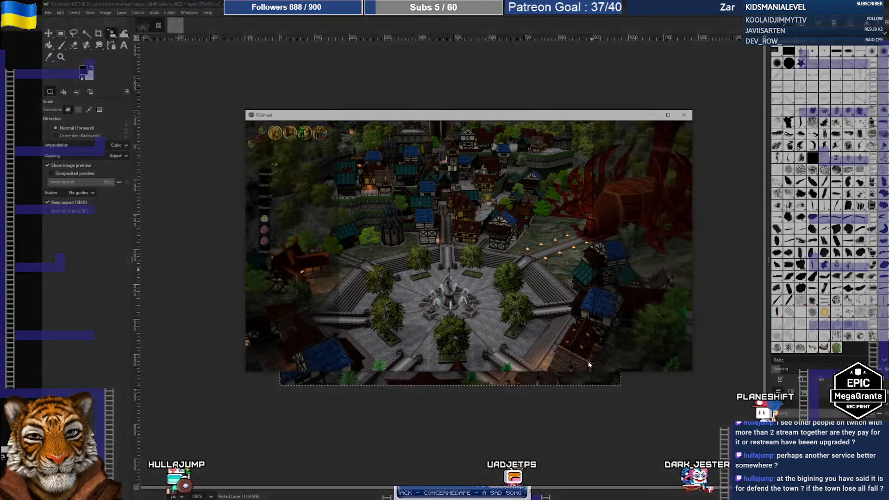
Switch back to GIMP and create a new image from the captured screenshot on the clipboard
key(alt+Tab)
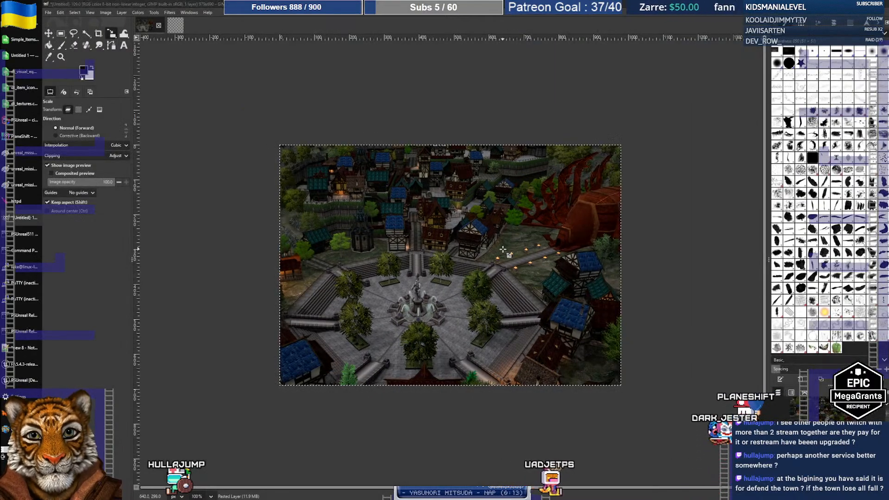
key(alt+Tab)
key(alt+Tab)
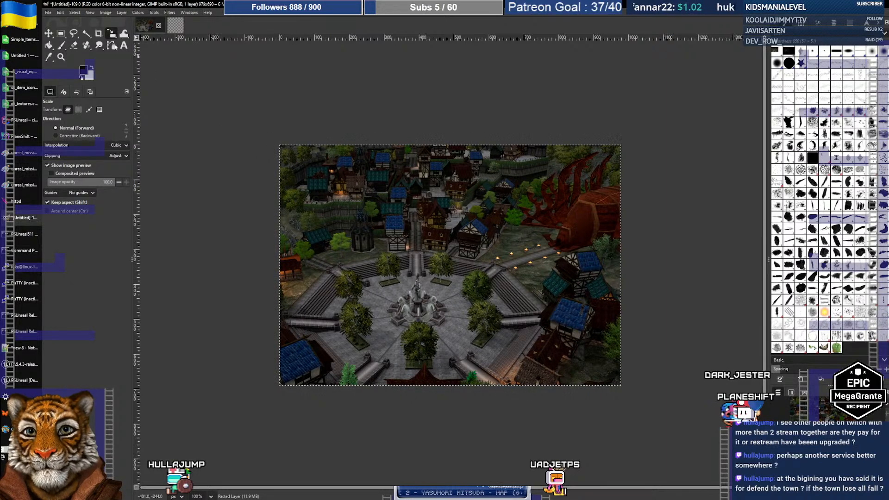
click(47, 13)
mouse_move(91, 29)
click(156, 31)
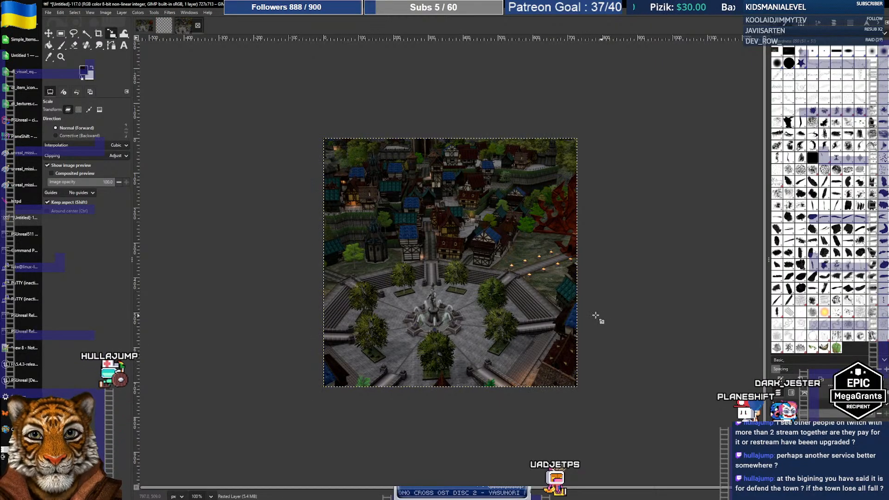
Scale the new Hydlaa screenshot down proportionally to about 541 × 531 px and copy the result
click(165, 27)
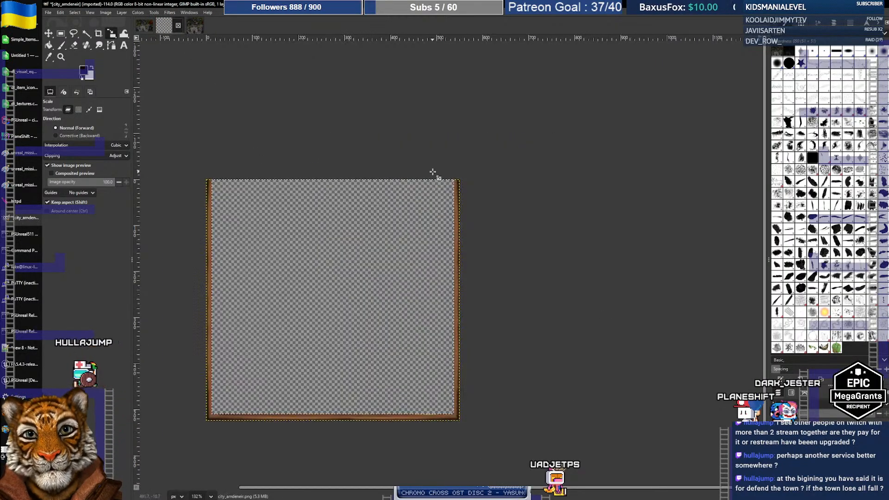
click(433, 172)
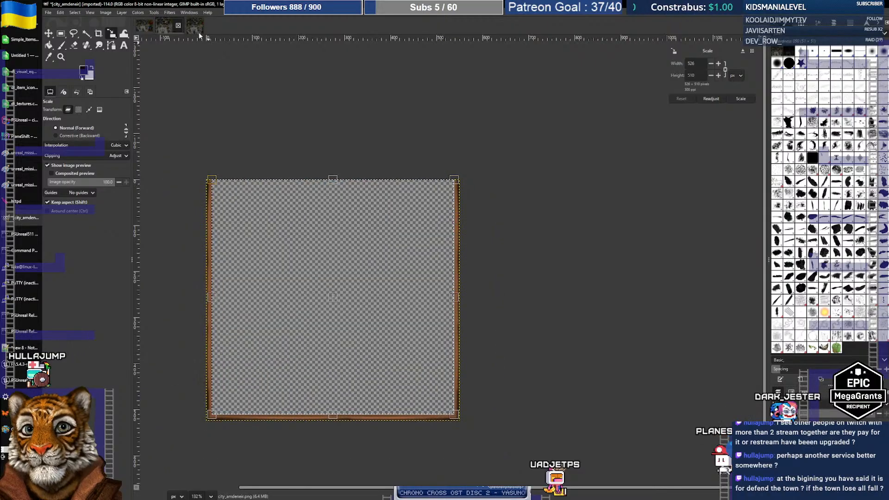
click(194, 26)
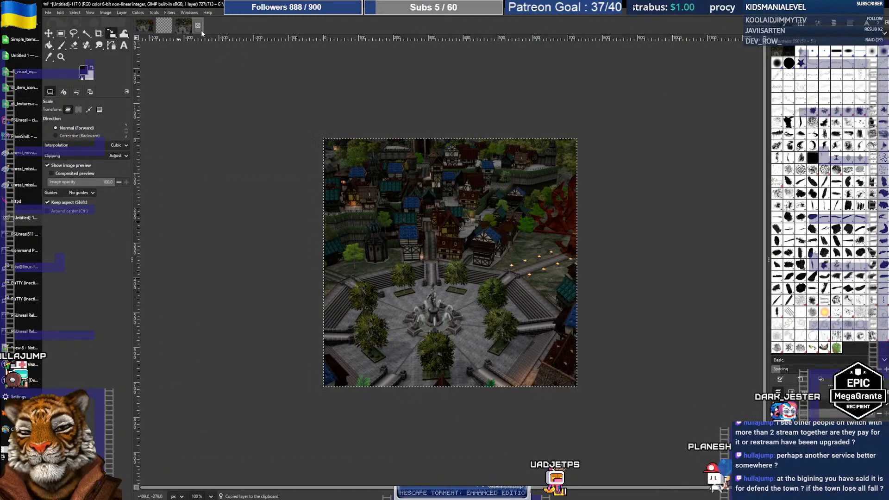
click(594, 348)
drag(575, 385, 500, 324)
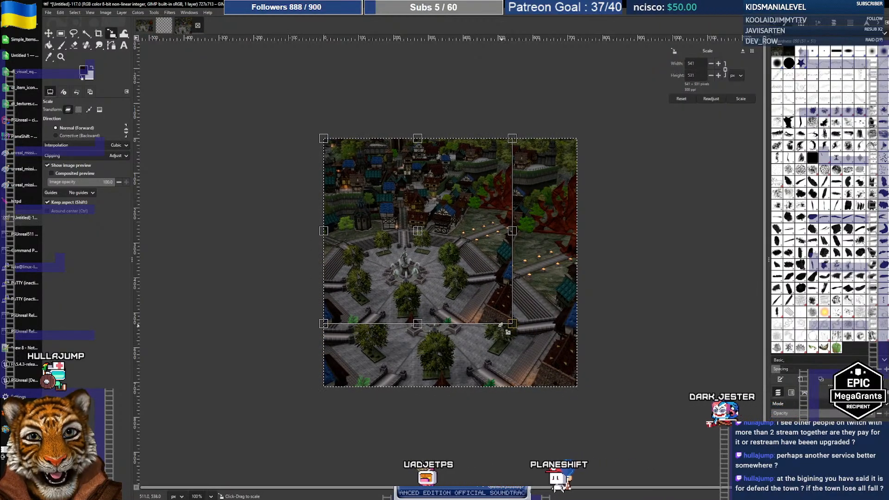
key(Return)
key(ctrl+c)
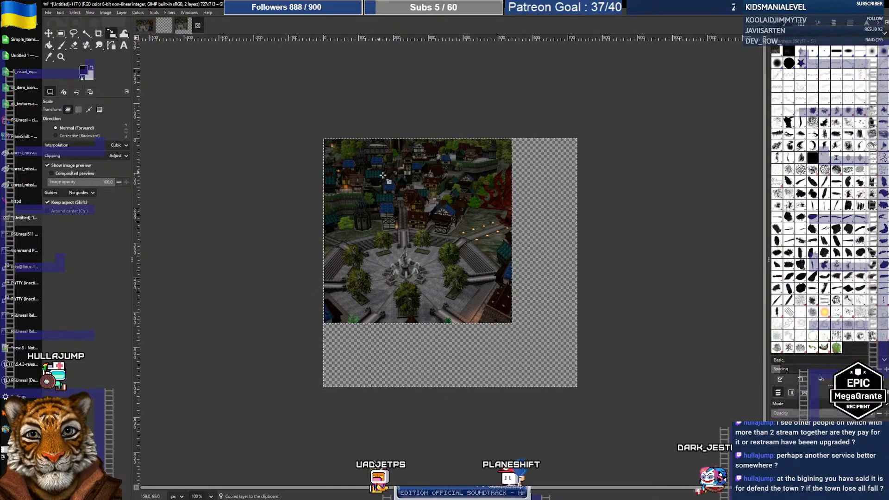
Paste the scaled Hydlaa screenshot into the frame image, place it beneath the wooden frame layer and check the fit
click(164, 26)
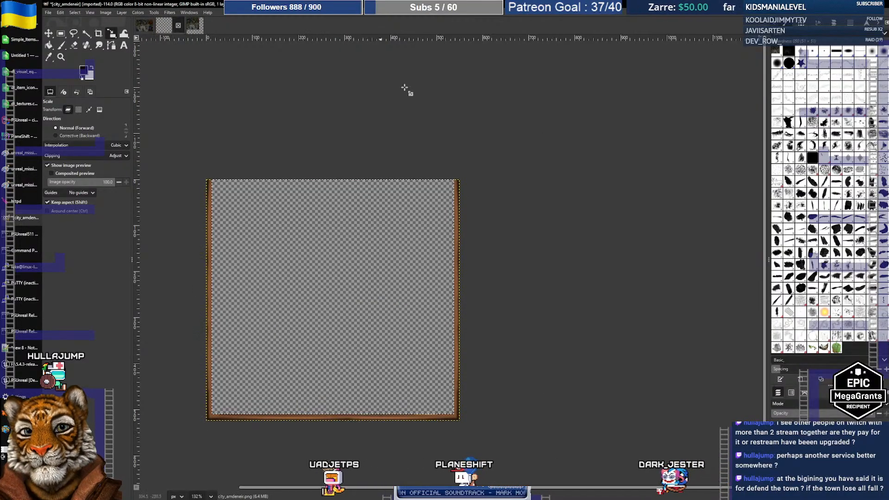
key(ctrl+v)
click(400, 262)
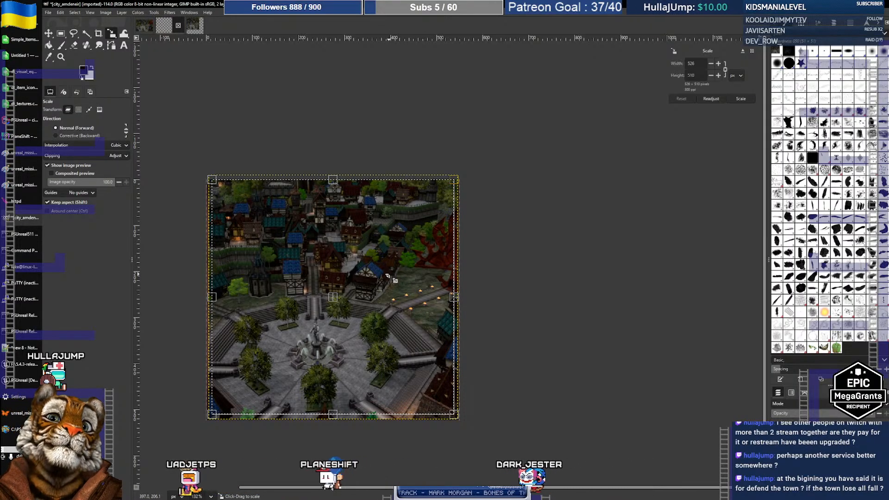
key(Return)
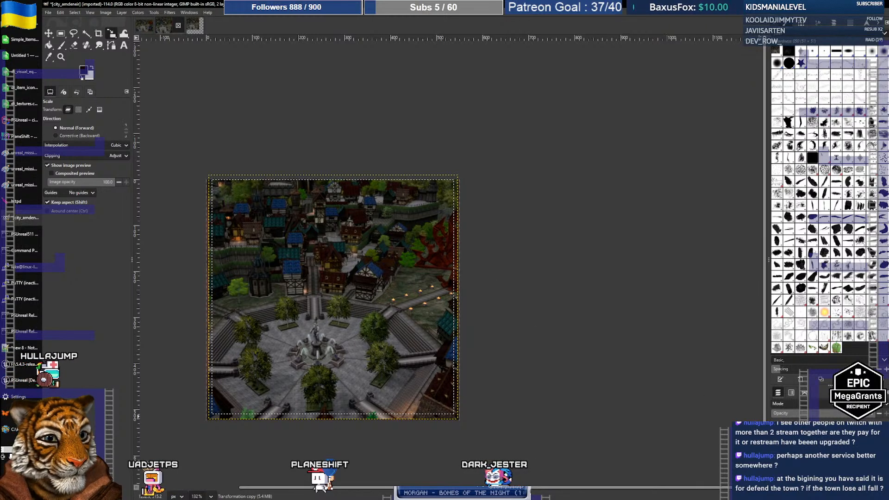
key(Return)
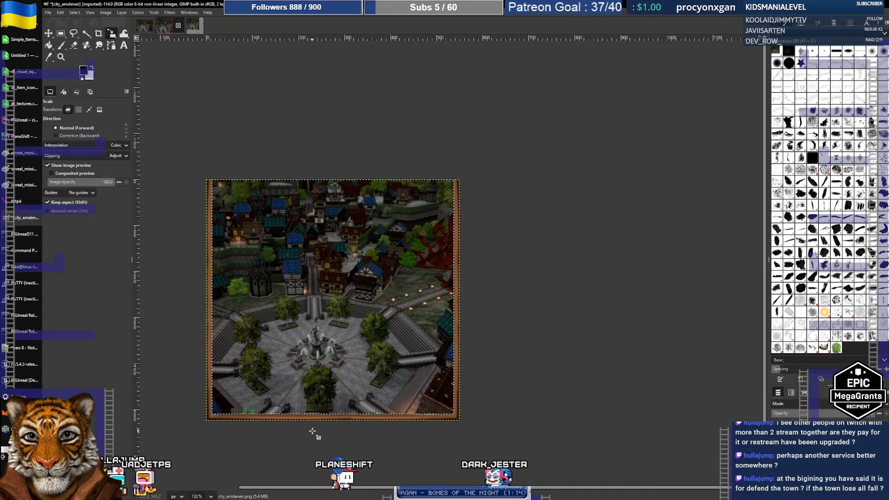
ctrl+scroll(312, 431, up, 5)
ctrl+scroll(319, 416, down, 4)
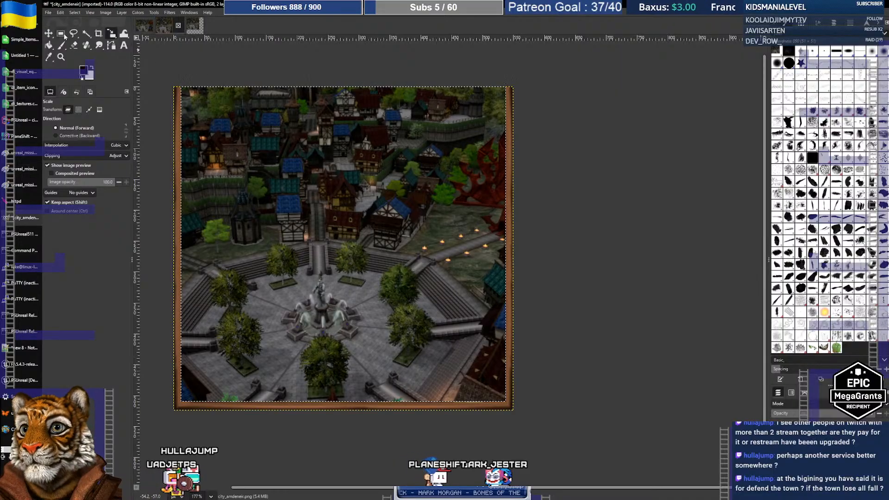
Undo the scaling of the separate Hydlaa screenshot image and copy an unscaled area of about 532 × 517 px around the plaza
key(r)
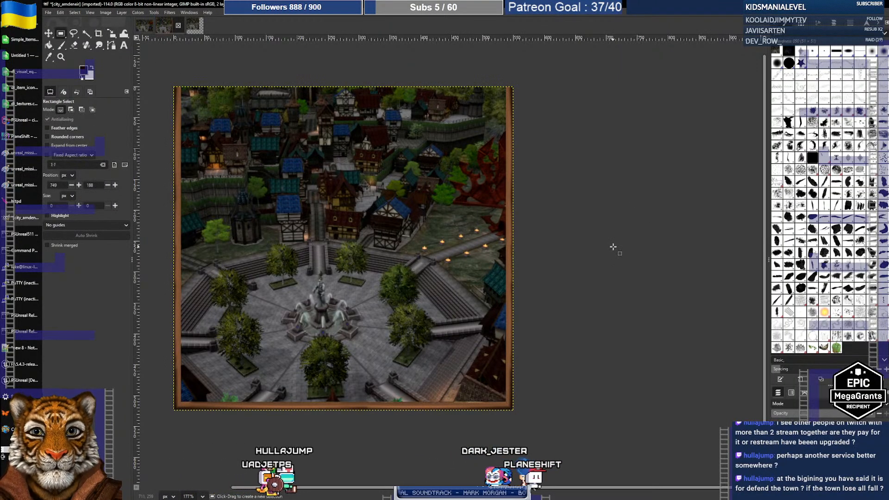
ctrl+scroll(577, 246, down, 1)
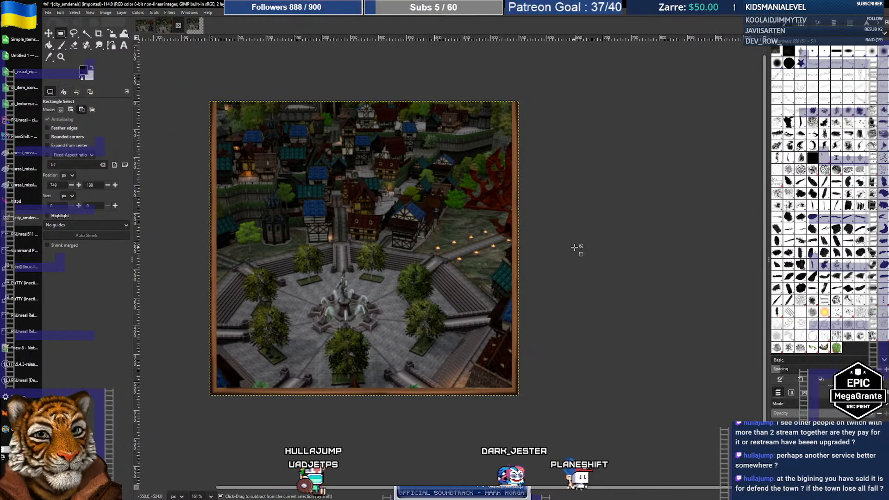
ctrl+scroll(574, 247, down, 1)
ctrl+scroll(574, 248, up, 5)
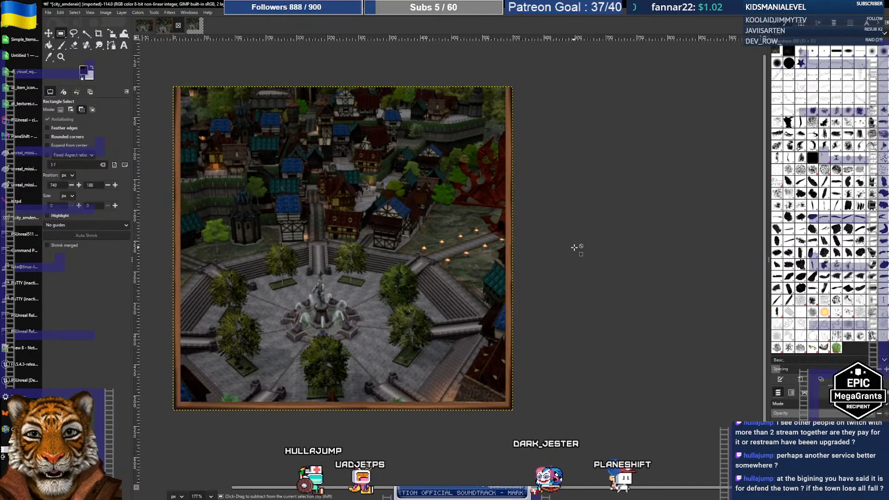
ctrl+scroll(435, 233, down, 10)
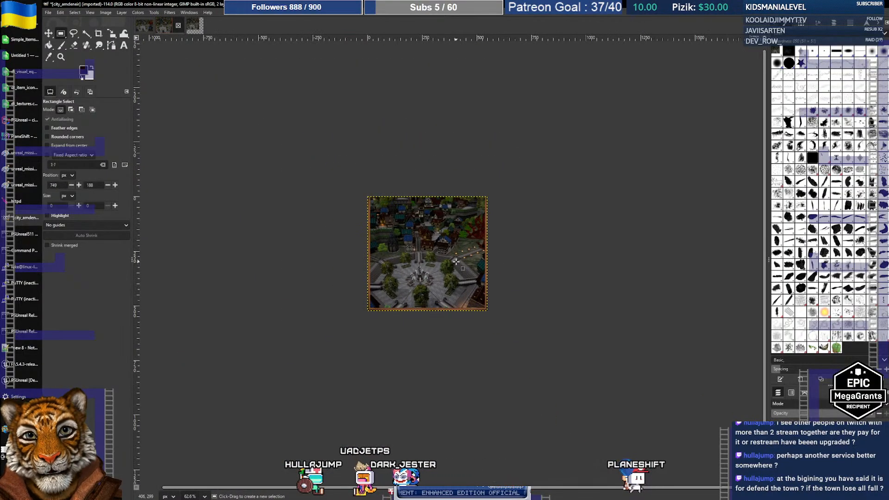
ctrl+scroll(456, 262, up, 3)
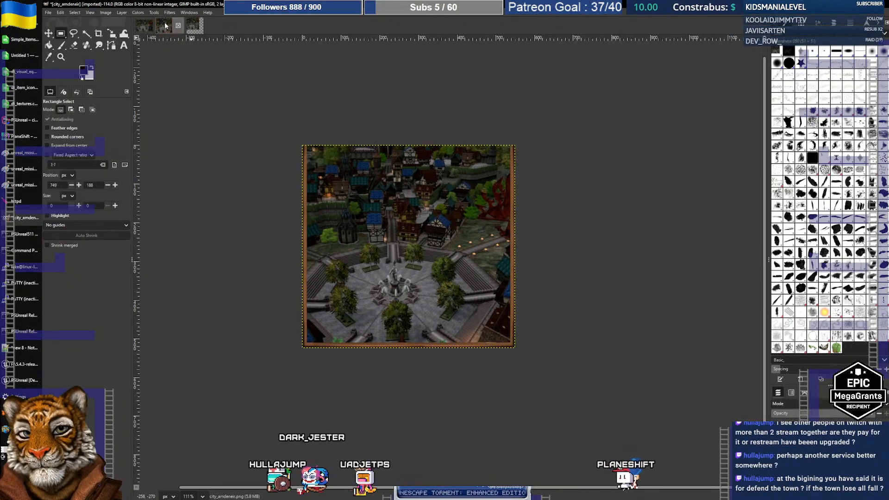
click(193, 27)
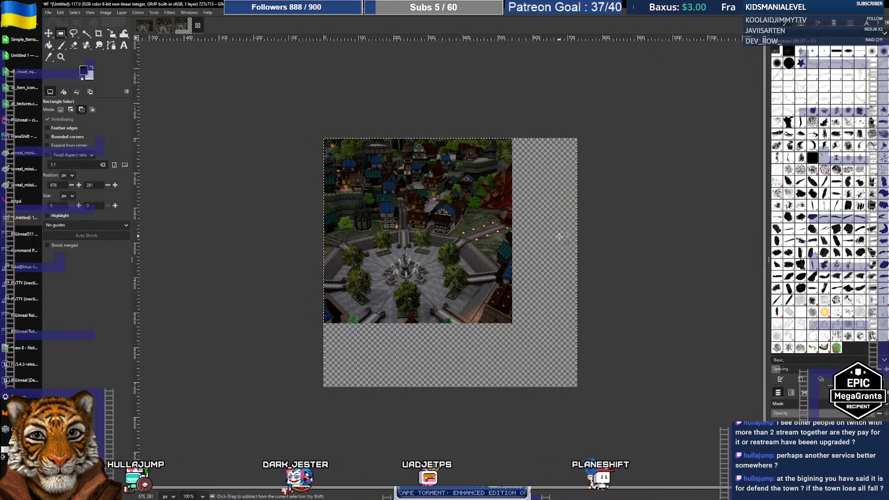
key(ctrl+z)
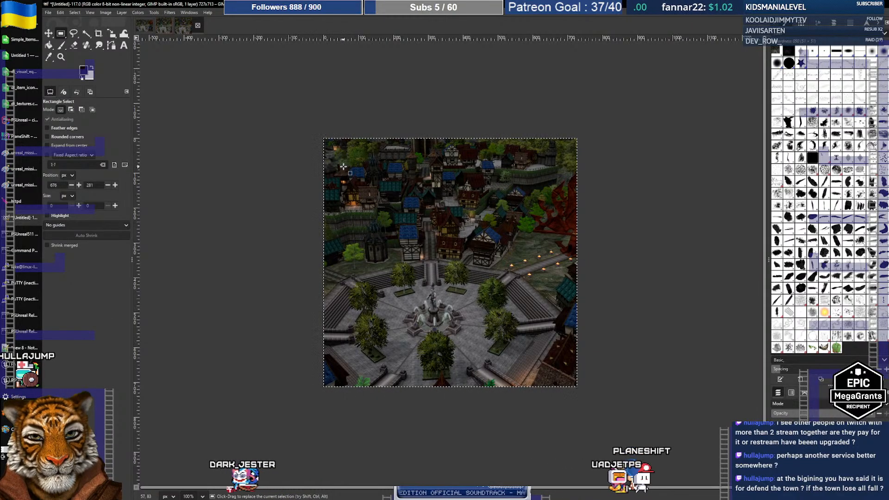
drag(342, 166, 527, 345)
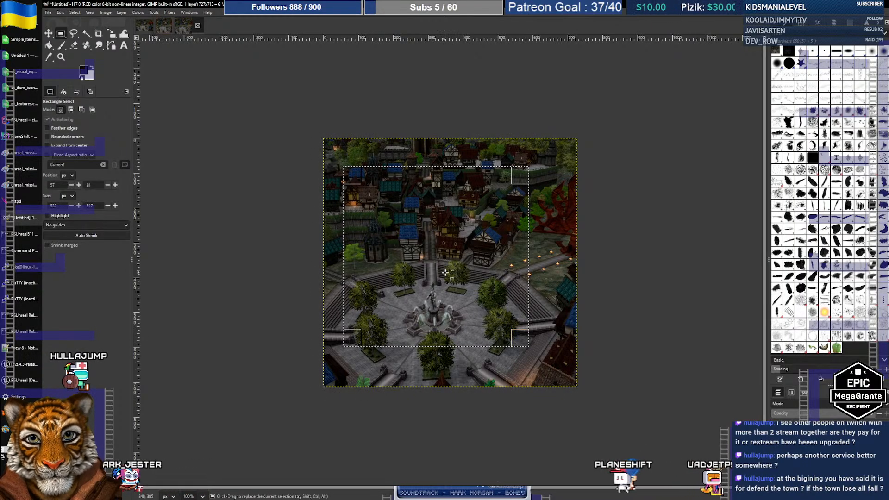
key(ctrl+c)
Paste the copied Hydlaa crop into the frame image and position it so it fills the inside of the wooden frame
click(164, 26)
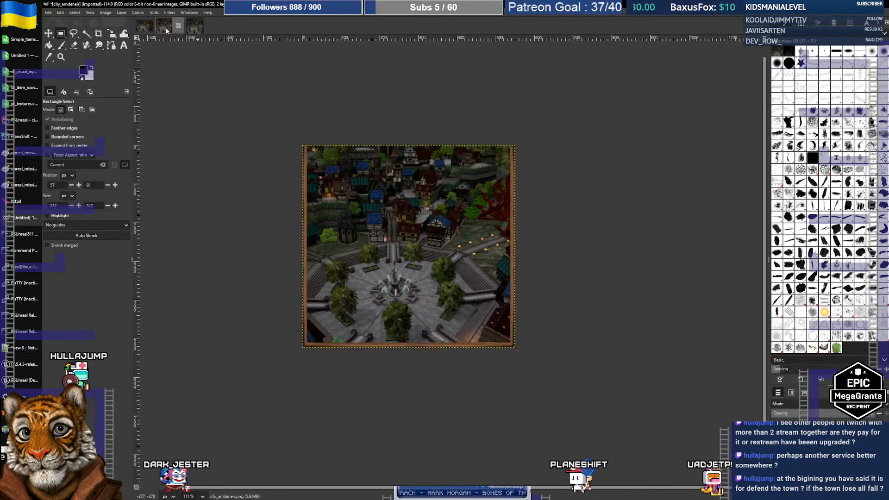
key(ctrl+v)
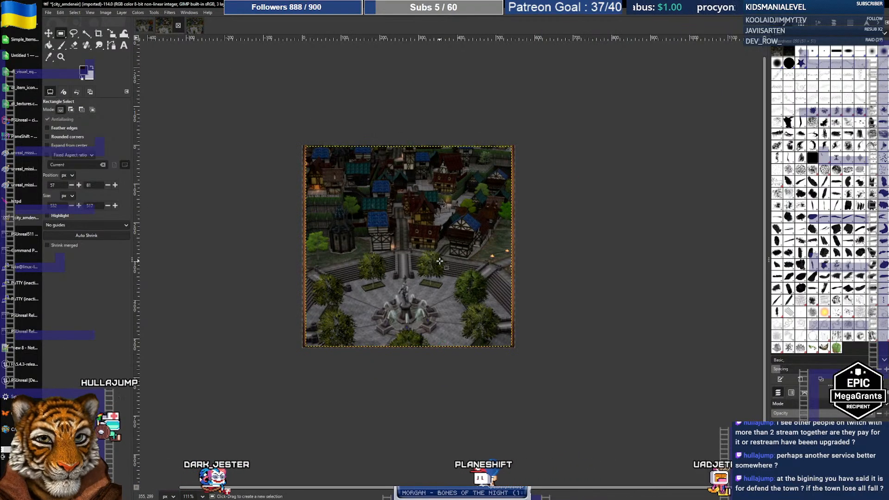
key(m)
drag(440, 261, 442, 271)
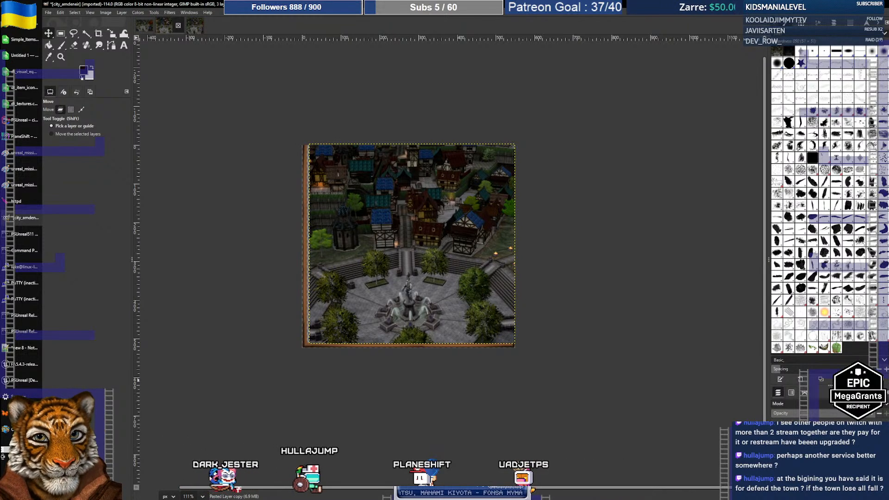
drag(460, 260, 457, 261)
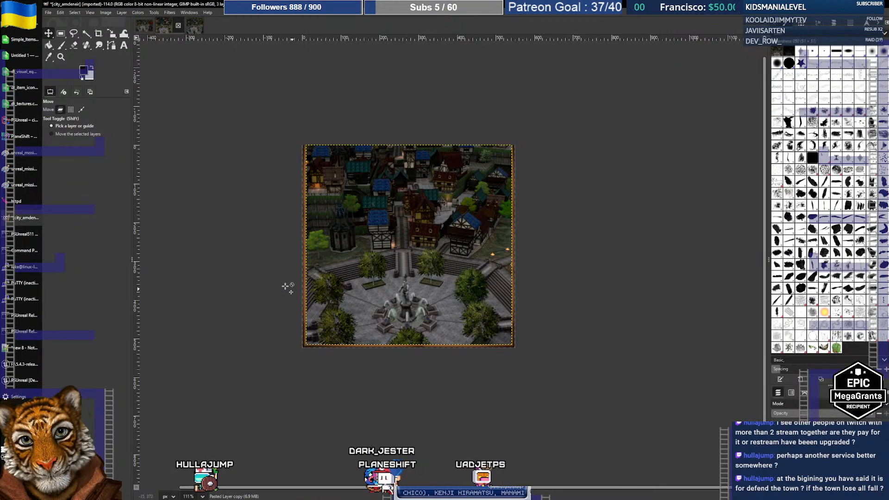
Export the framed Hydlaa image as city_hydlaa.png in the city_info folder with the default PNG options
click(47, 12)
click(78, 117)
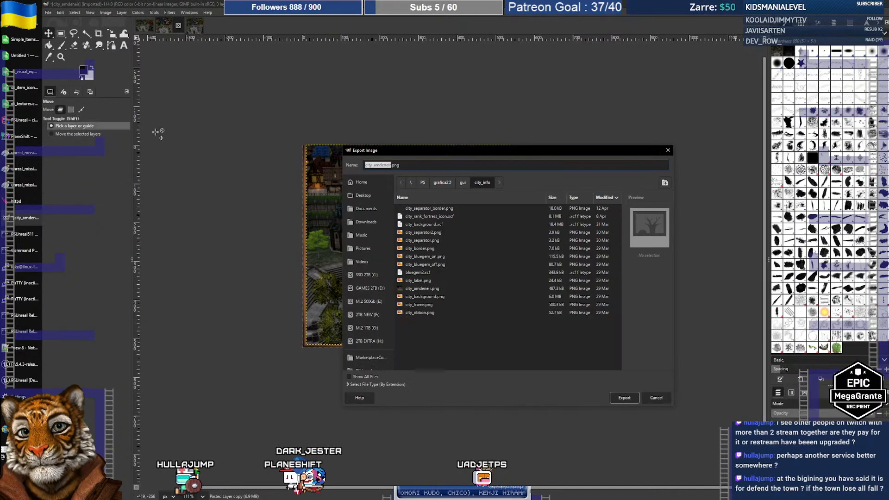
click(374, 164)
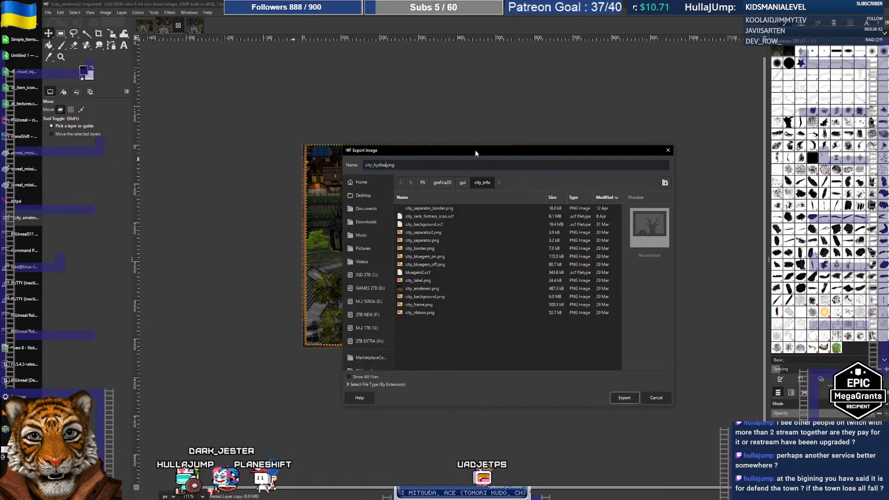
key(Return)
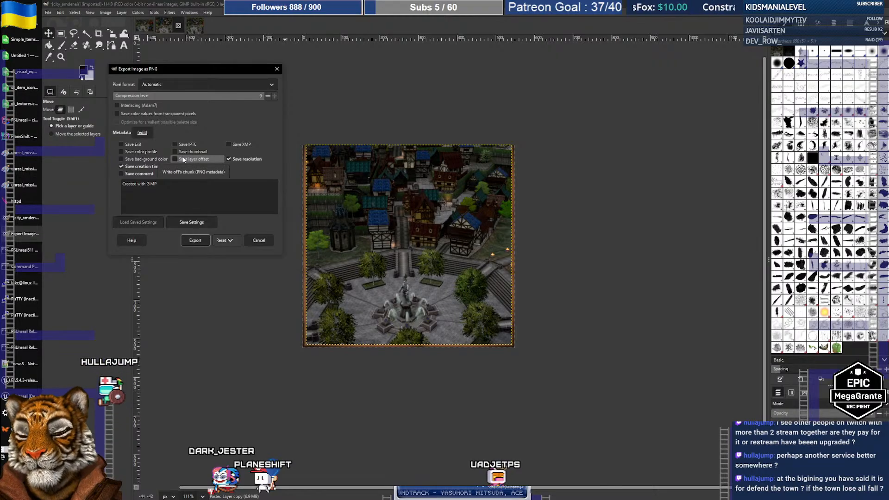
click(195, 241)
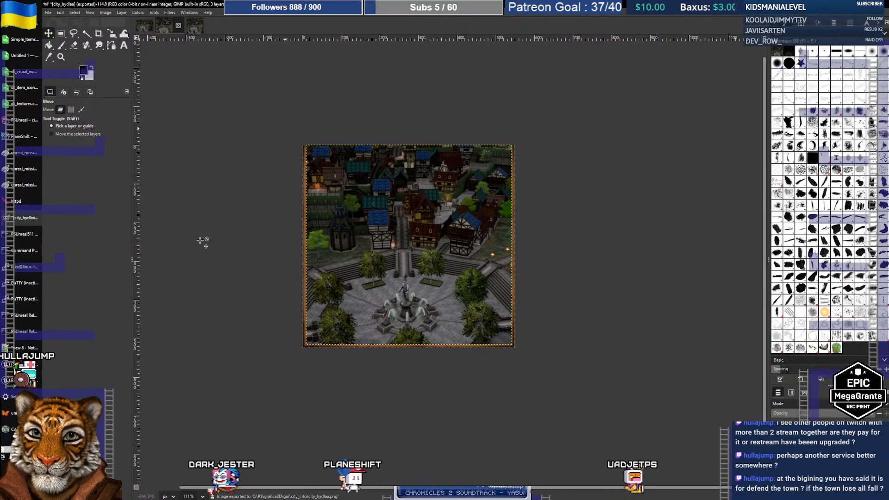
Switch to the PSUnreal game window, travel to Ojaveda and adjust the camera to overlook its walled districts
key(alt+Tab)
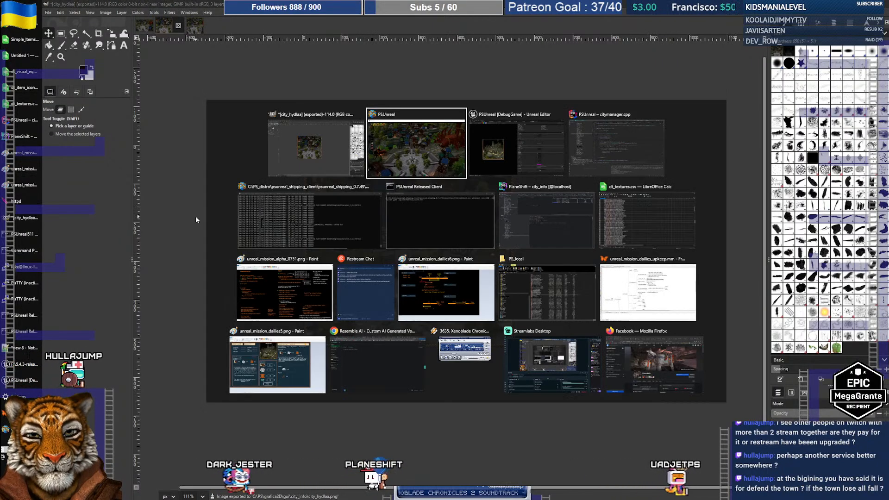
key(alt+shift+Tab)
key(alt+Tab)
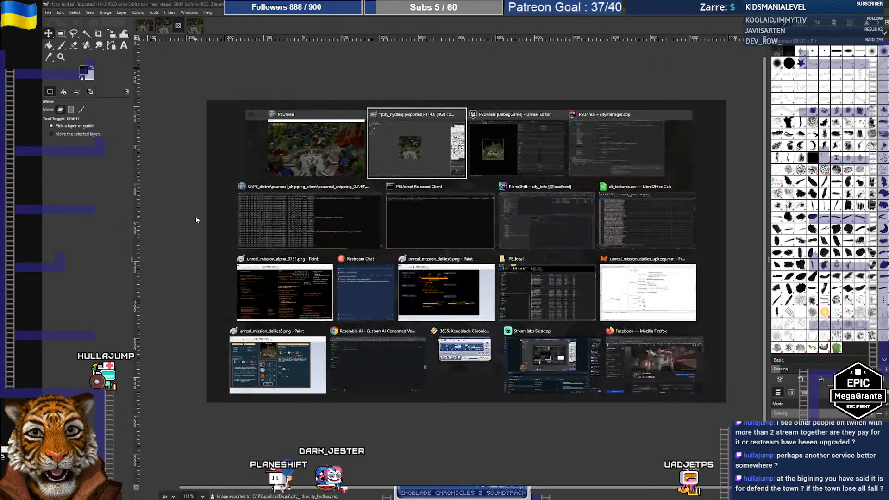
key(alt+Tab)
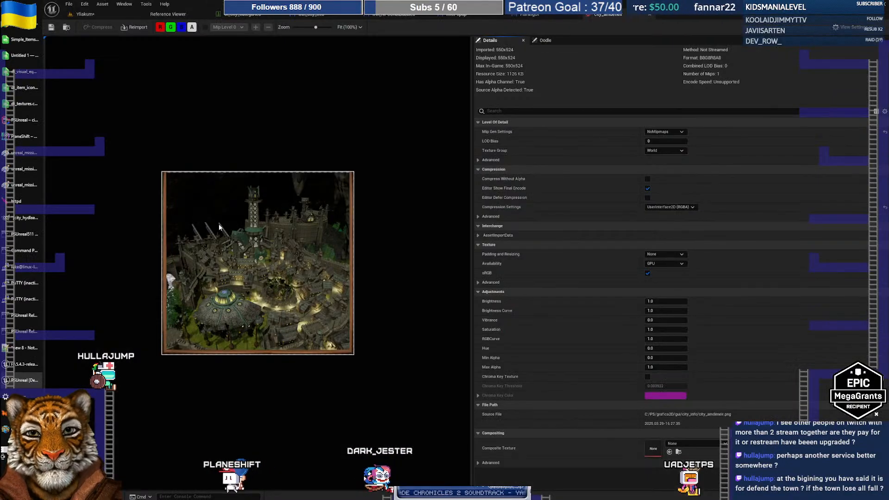
key(alt+Tab)
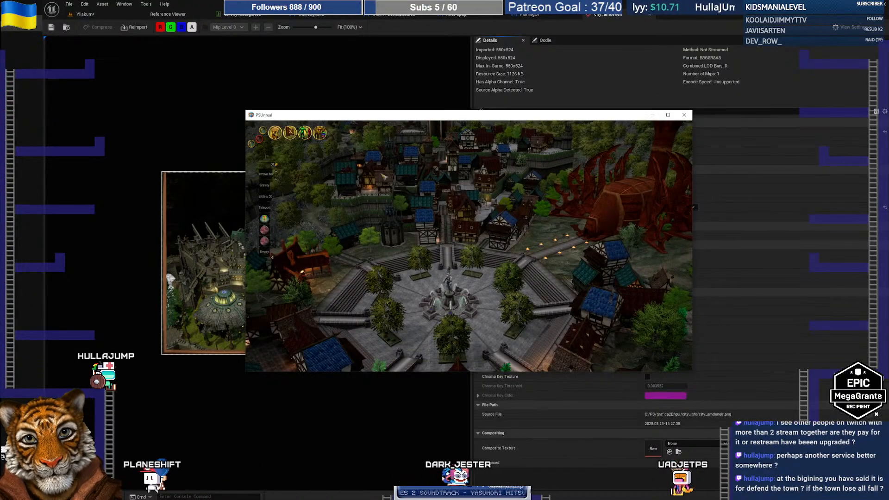
click(288, 137)
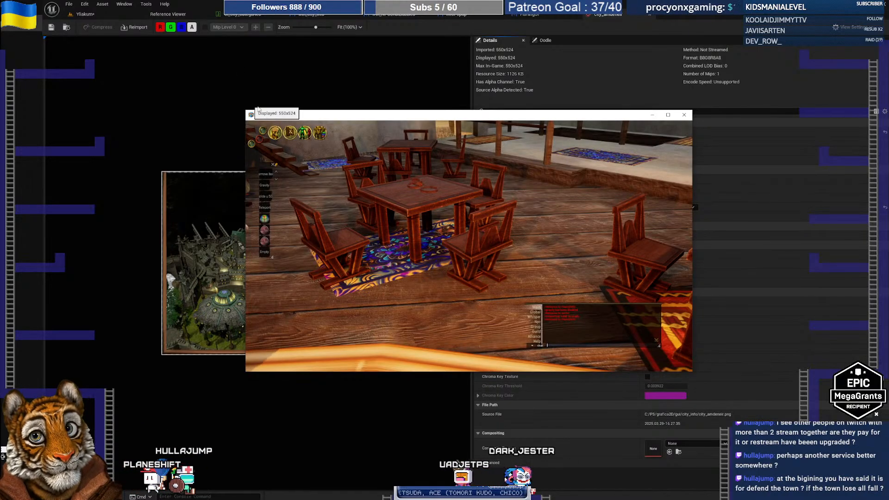
click(267, 197)
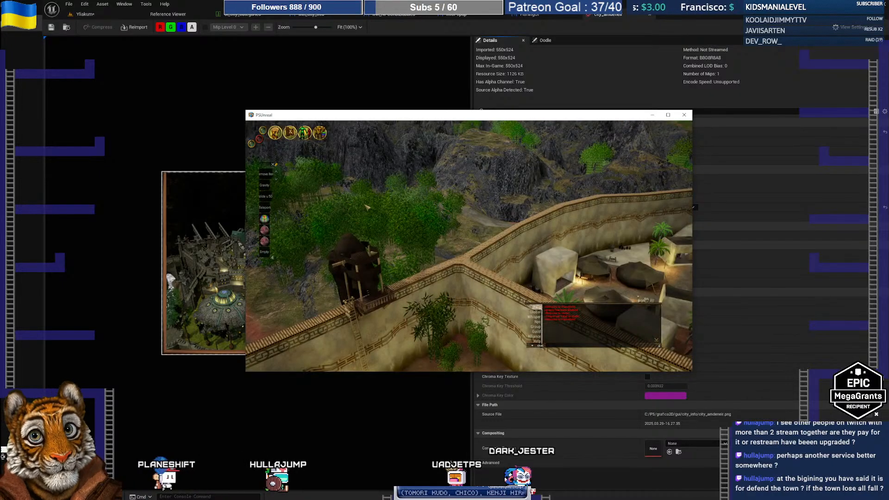
right_drag(365, 205, 500, 226)
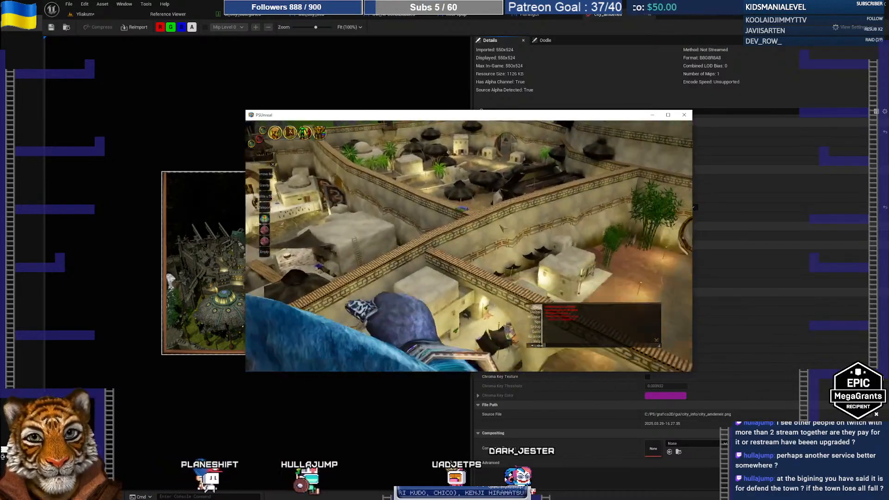
scroll(501, 232, down, 3)
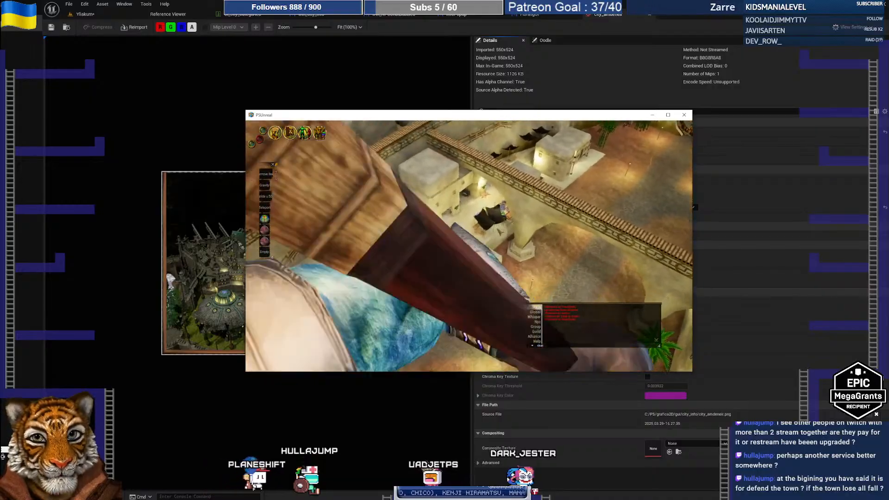
right_drag(506, 235, 496, 239)
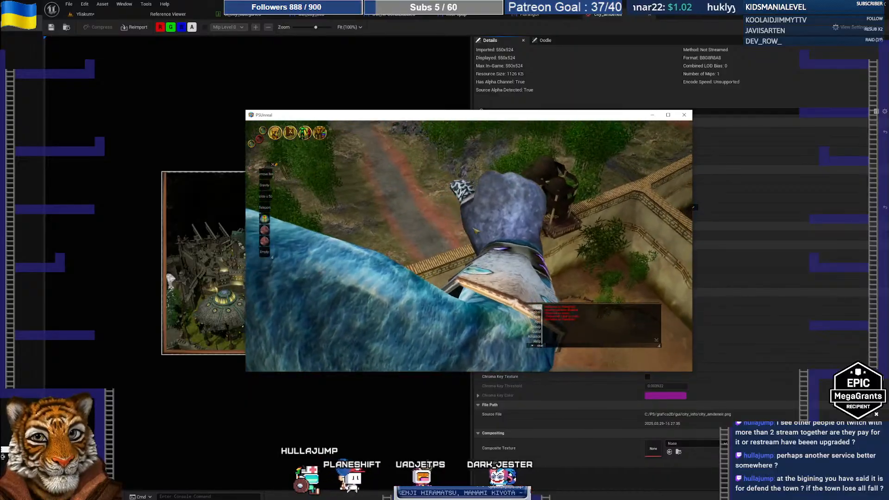
right_drag(476, 230, 498, 229)
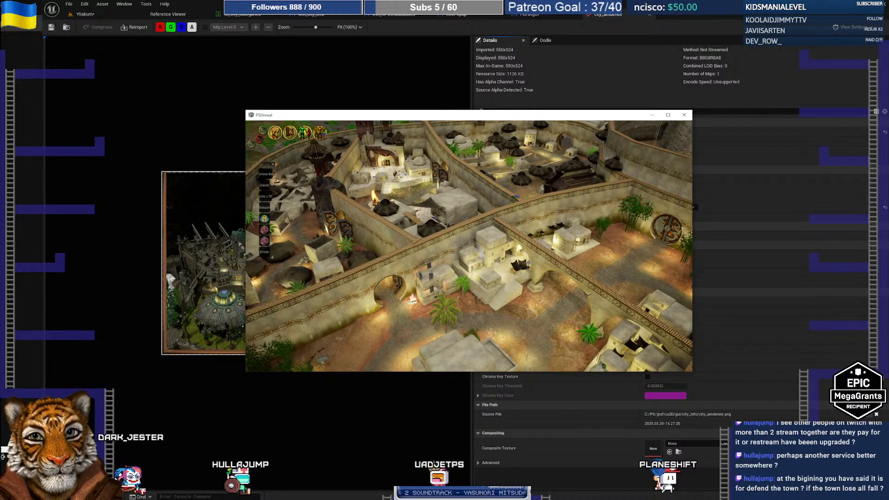
Capture a nearly square screenshot of Ojaveda, switch to GIMP and paste it into the frame image beneath the wooden frame layer
key(super+shift+s)
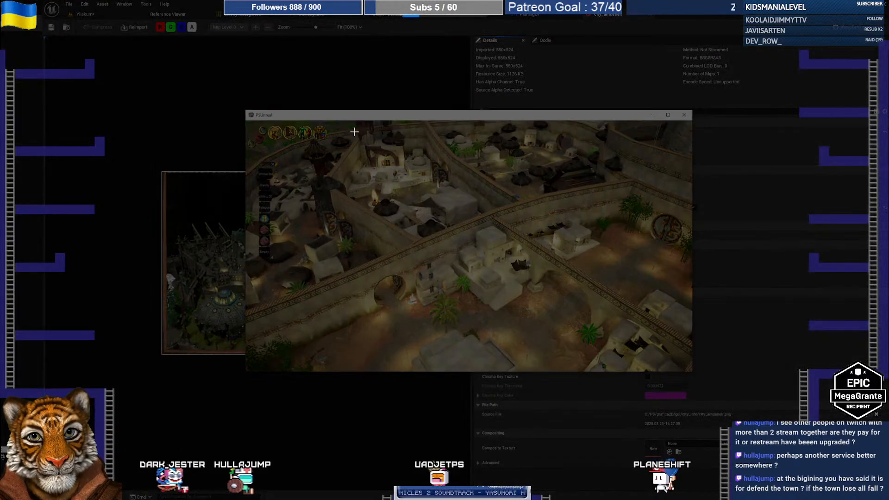
drag(352, 126, 559, 343)
key(alt+Tab)
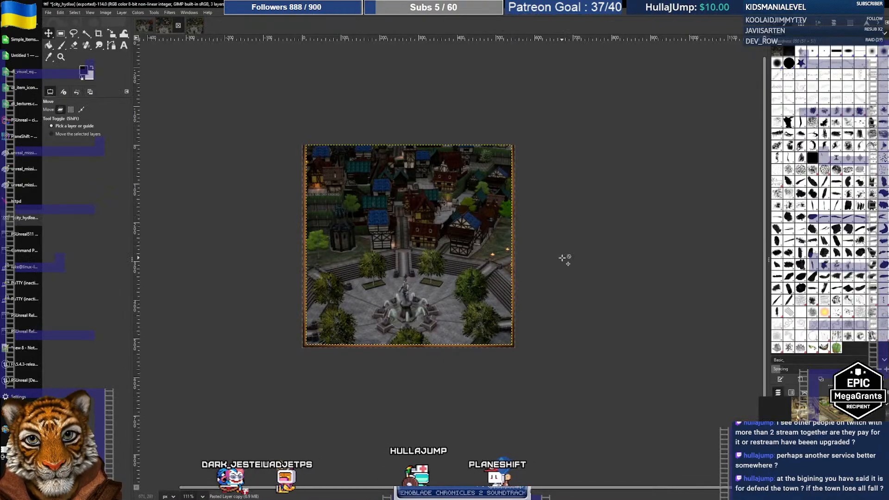
key(ctrl+v)
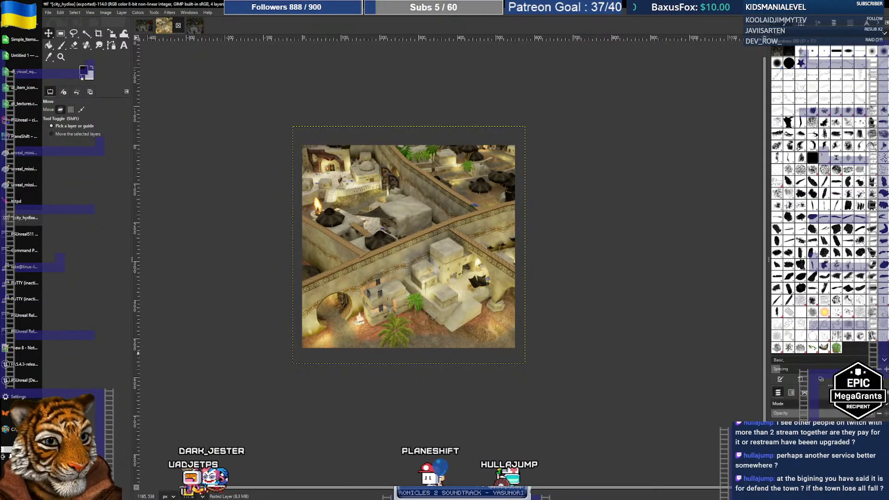
click(819, 448)
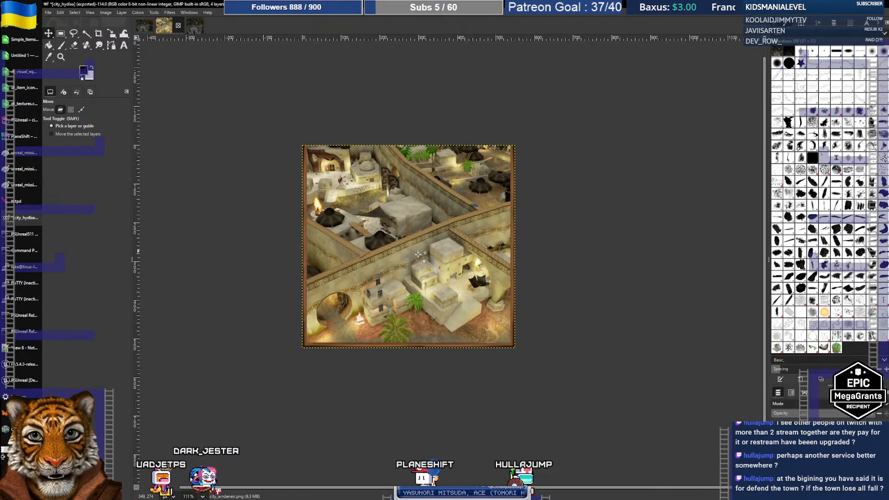
Export the framed Ojaveda image as city_ojaveda.png in the city_info folder with the default PNG options
click(49, 13)
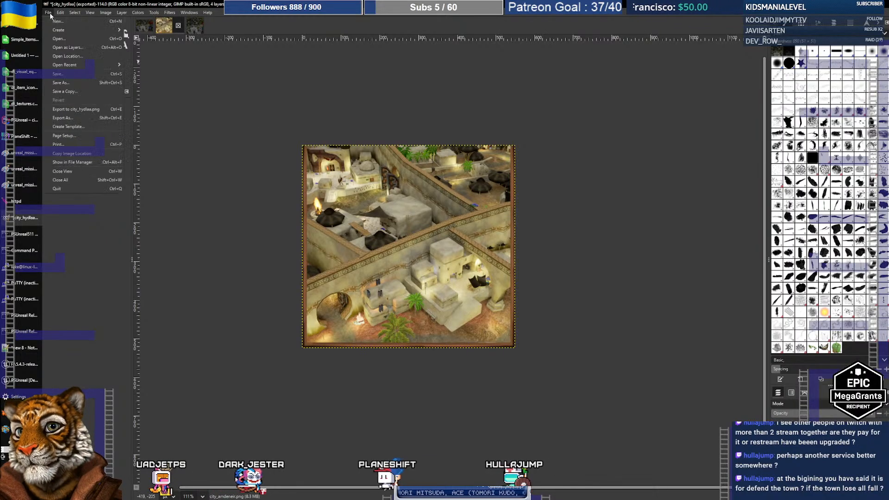
click(64, 117)
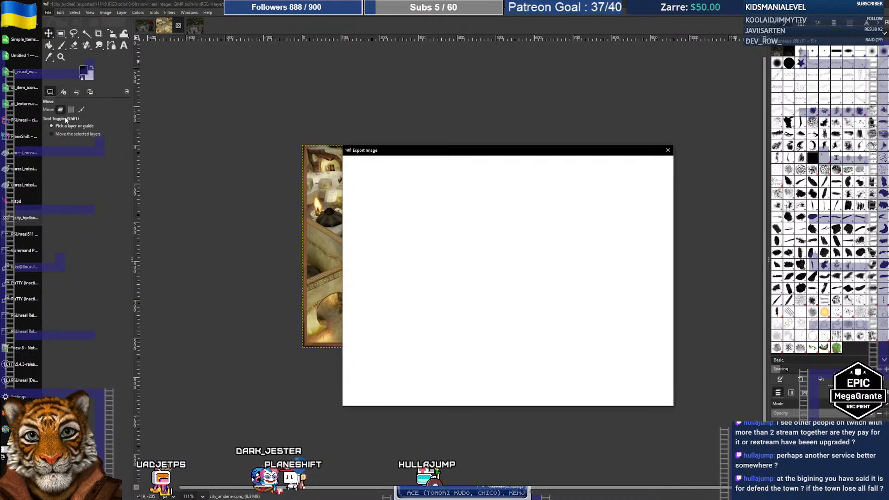
double_click(375, 165)
text(ojaveda.png)
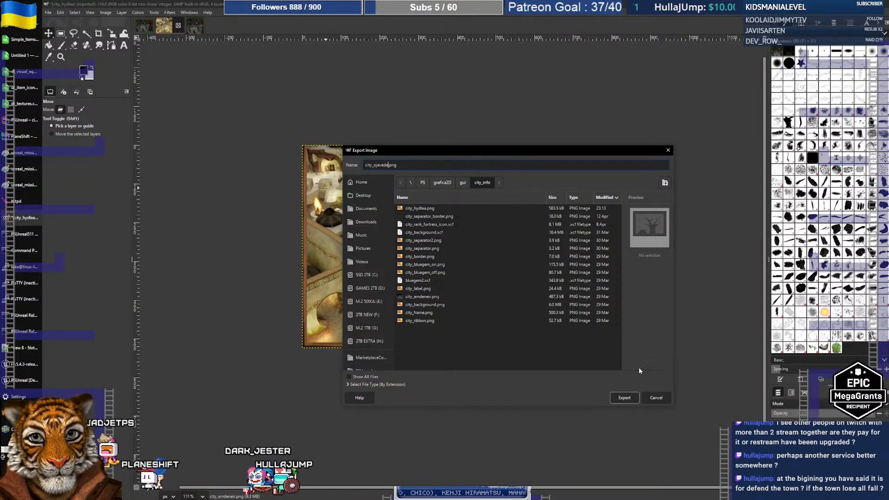
click(625, 398)
key(ctrl+e)
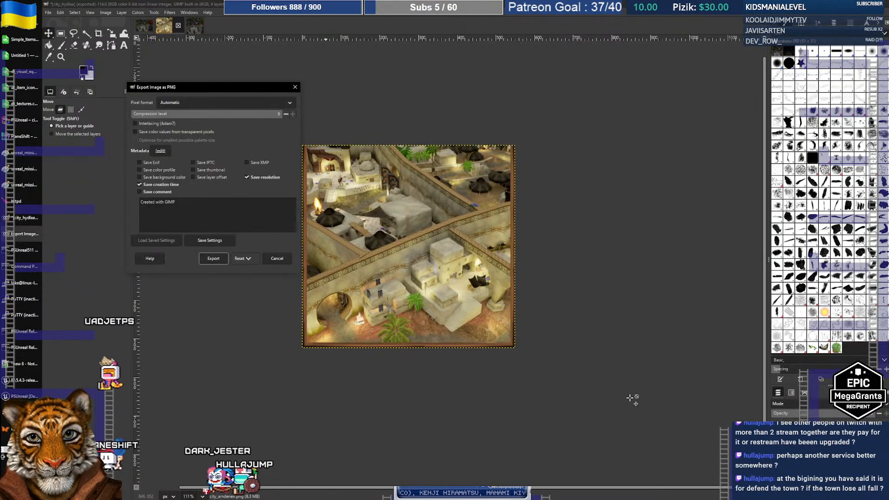
click(213, 258)
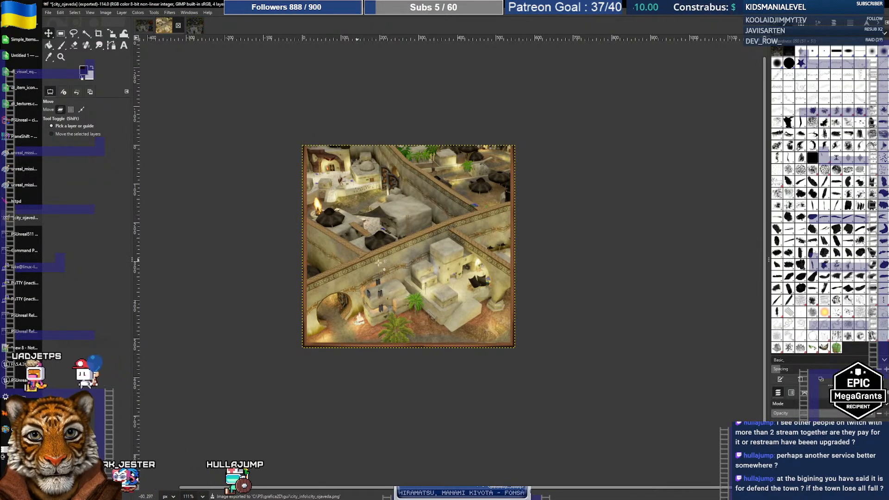
Switch to the PSUnreal game window and travel to Gugrontid, raising the view above the city
key(alt+Tab)
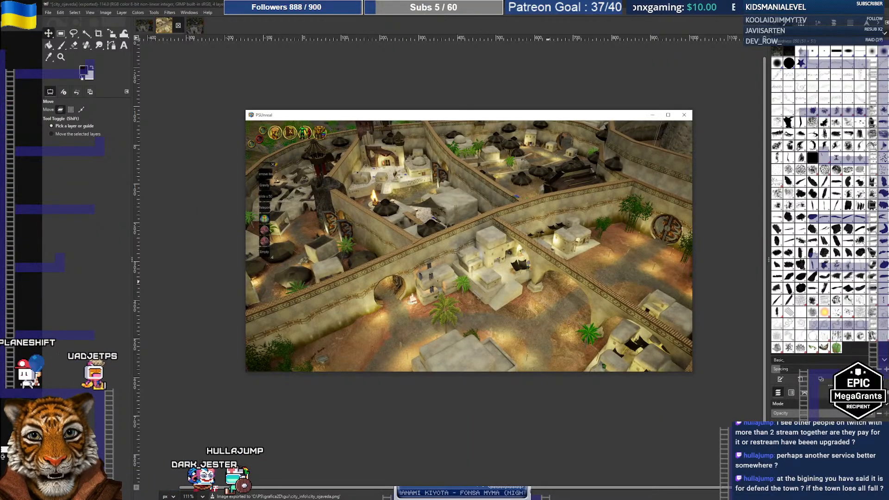
click(277, 135)
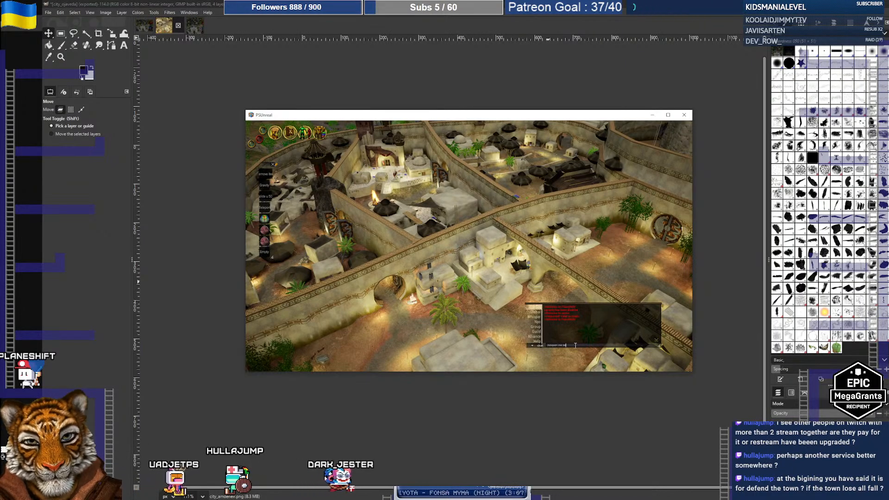
key(Return)
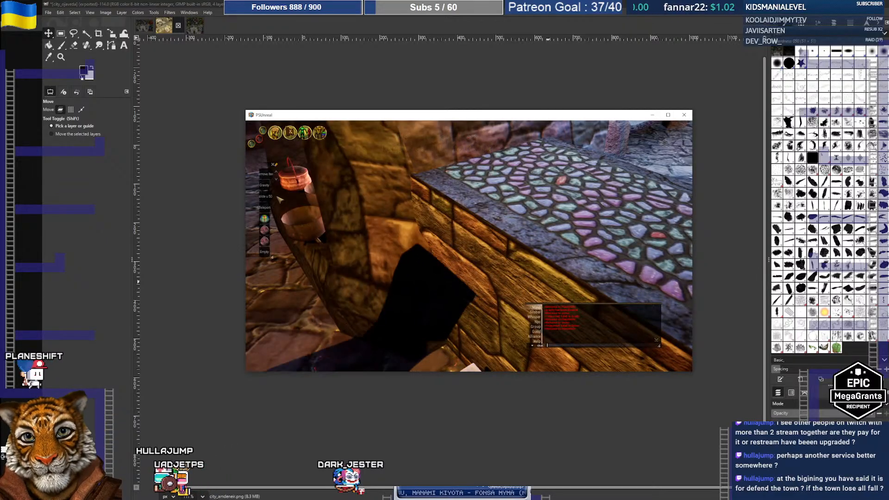
click(264, 198)
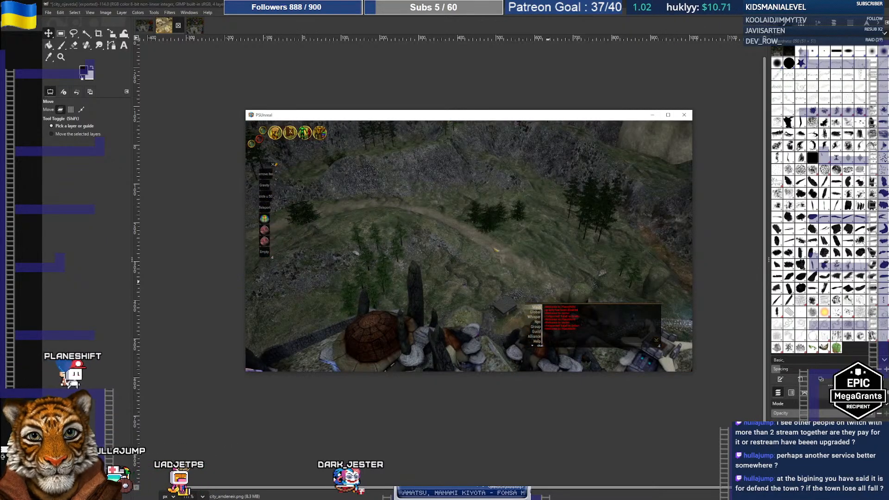
Adjust the camera to overlook the whole Gugrontid plateau, with the stone head statue centred and the gate towers in front
right_drag(494, 250, 511, 254)
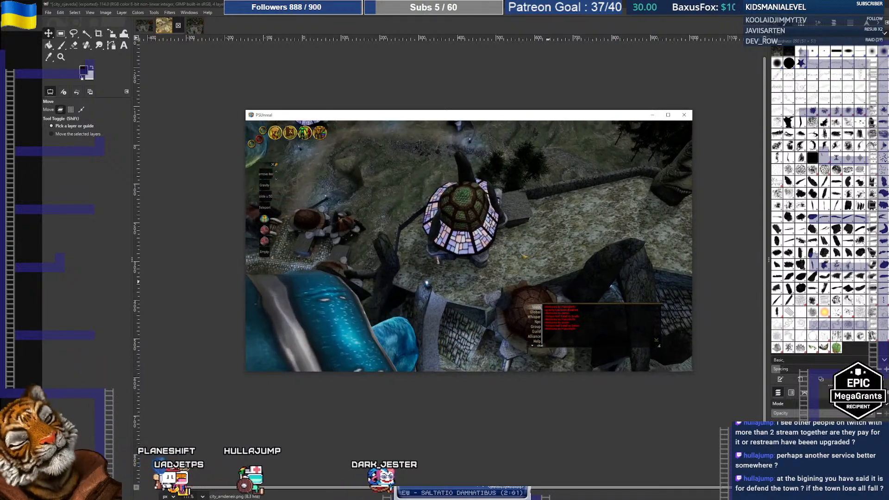
mouse_move(523, 256)
right_down()
mouse_move(503, 253)
mouse_move(532, 252)
right_up()
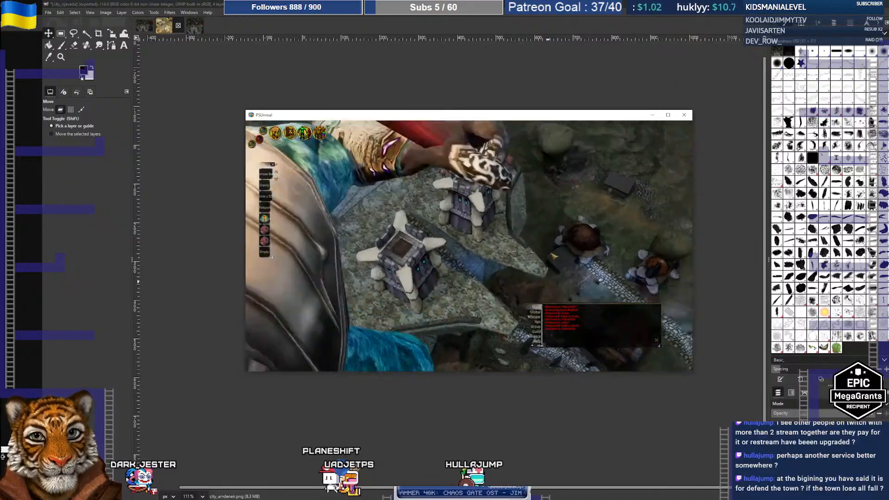
mouse_move(553, 256)
right_down()
mouse_move(551, 270)
mouse_move(552, 258)
right_up()
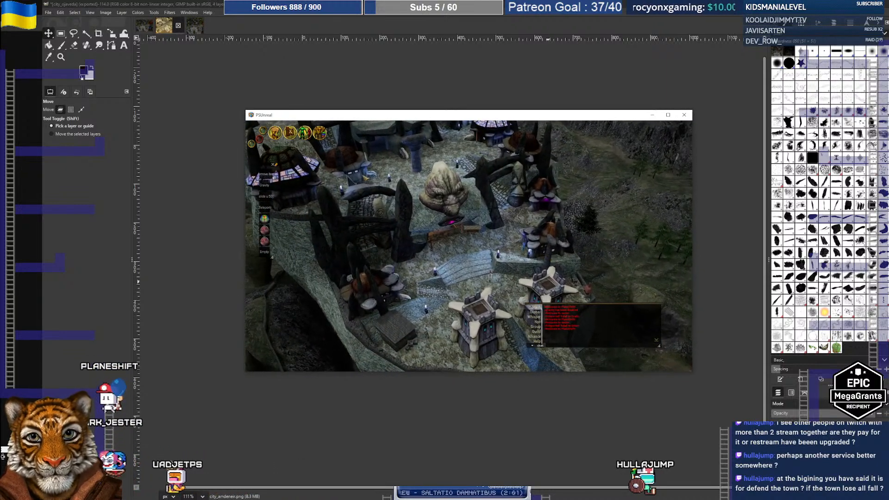
click(260, 138)
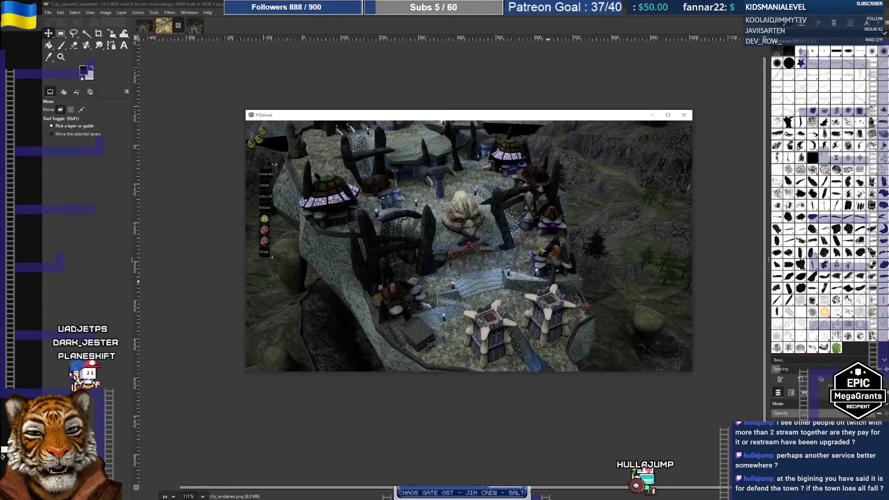
key(s)
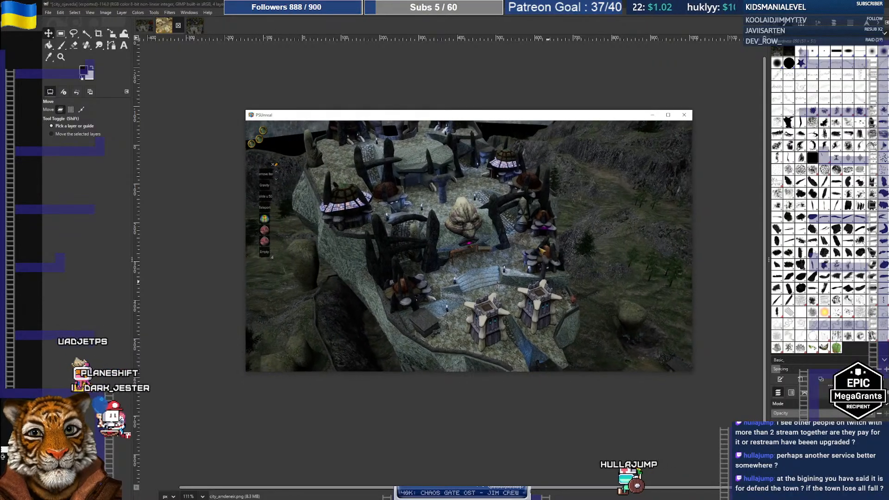
key(s)
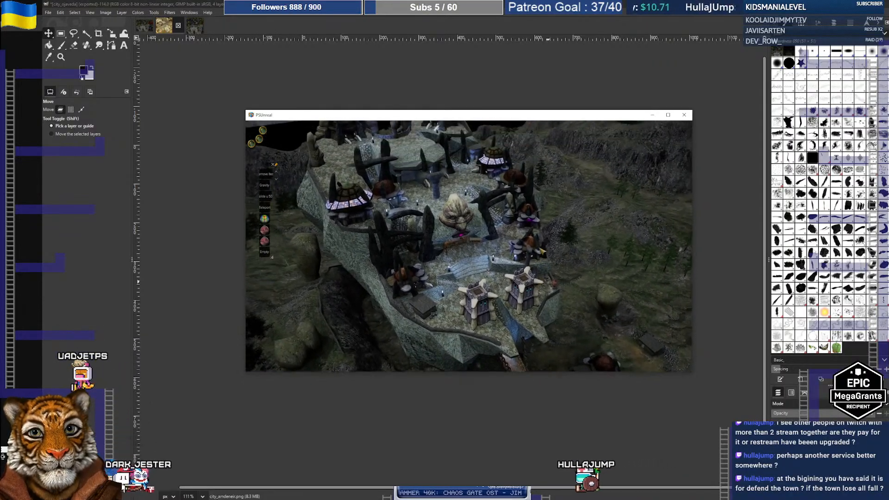
key(w)
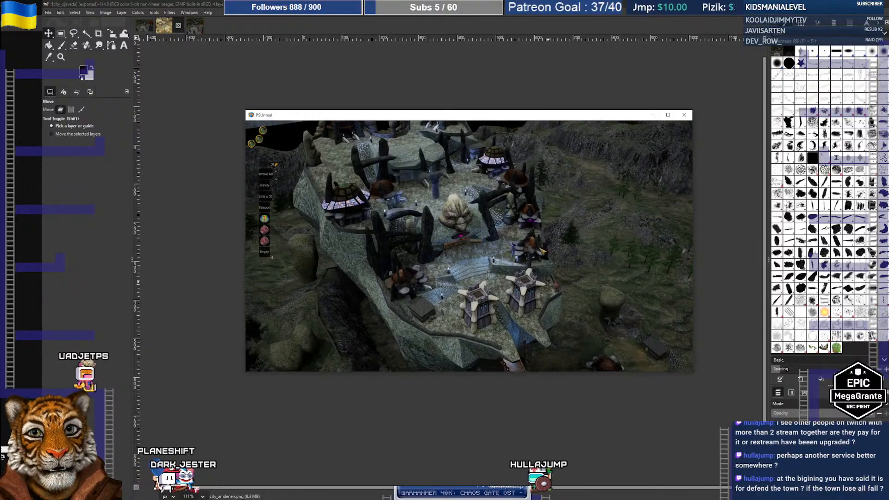
right_drag(543, 250, 543, 250)
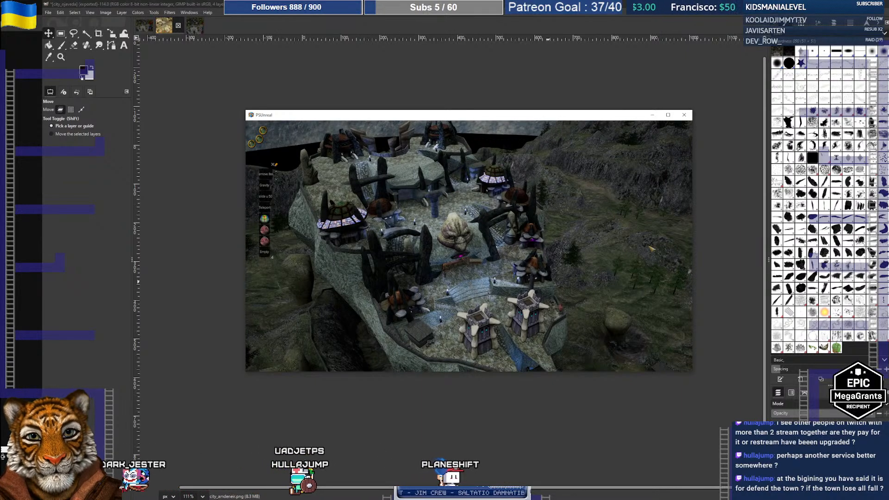
Capture a nearly square screenshot of Gugrontid from the game window and switch to GIMP
key(super+shift+s)
drag(337, 133, 556, 354)
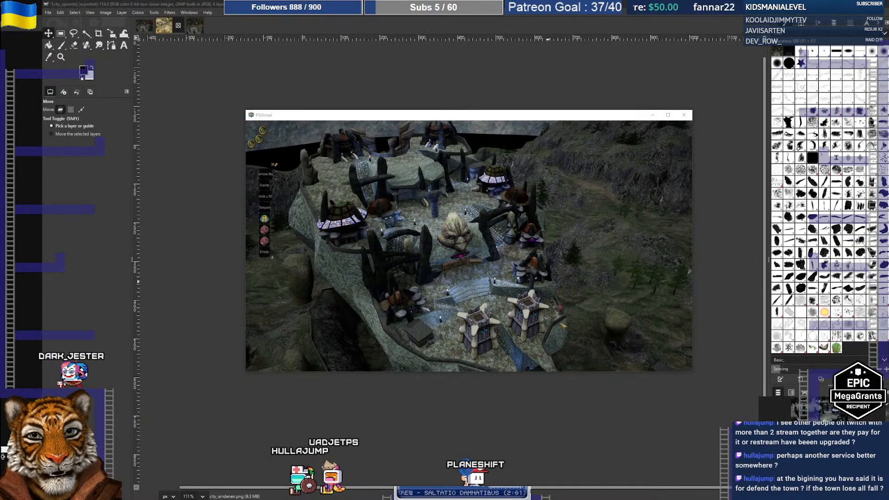
key(alt+Tab)
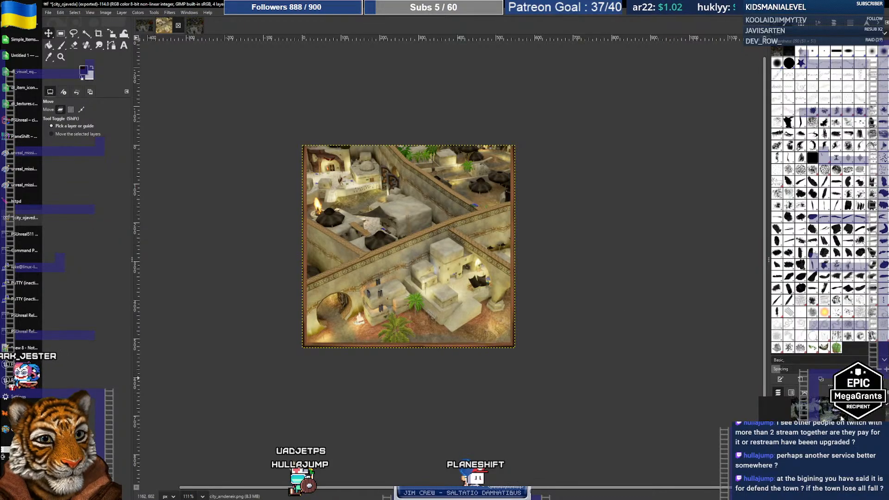
Paste the Gugrontid screenshot beneath the wooden frame layer and shift it about 42 px right and 44 px up
key(ctrl+v)
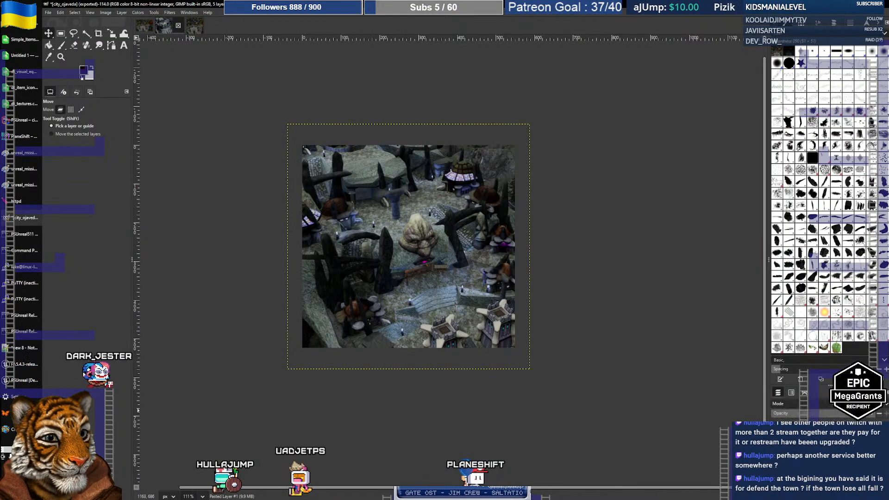
drag(808, 453, 808, 435)
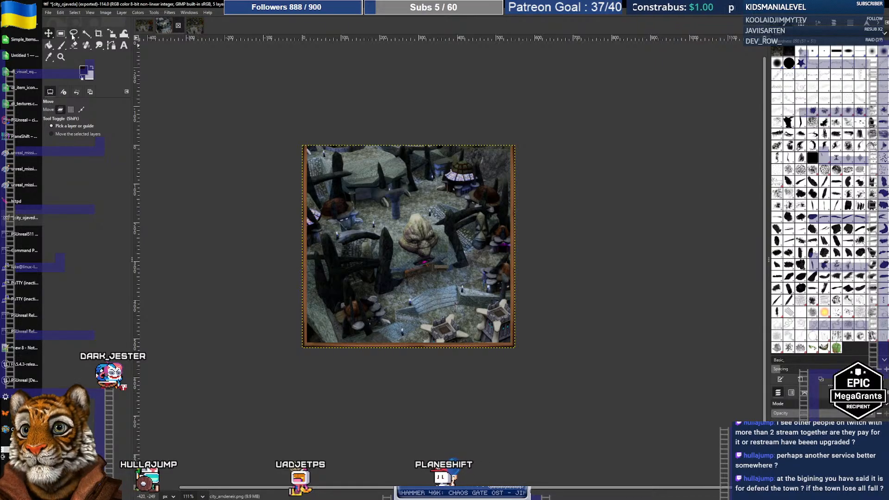
drag(460, 236, 479, 219)
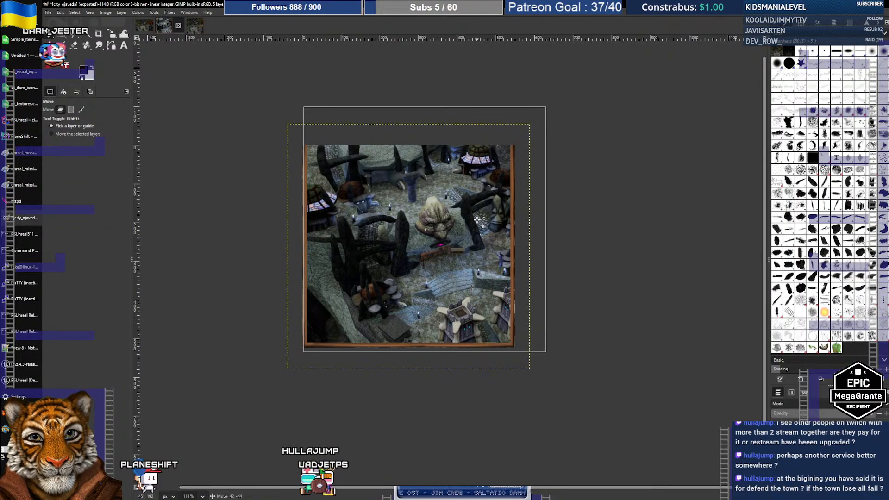
drag(478, 219, 478, 219)
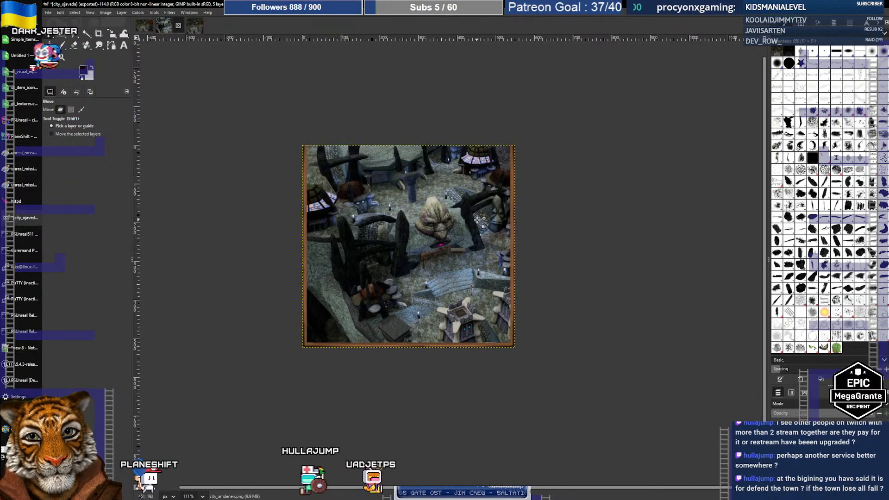
Export the framed Gugrontid image as city_gugrontid.png in the city_info folder with the default PNG options
click(49, 13)
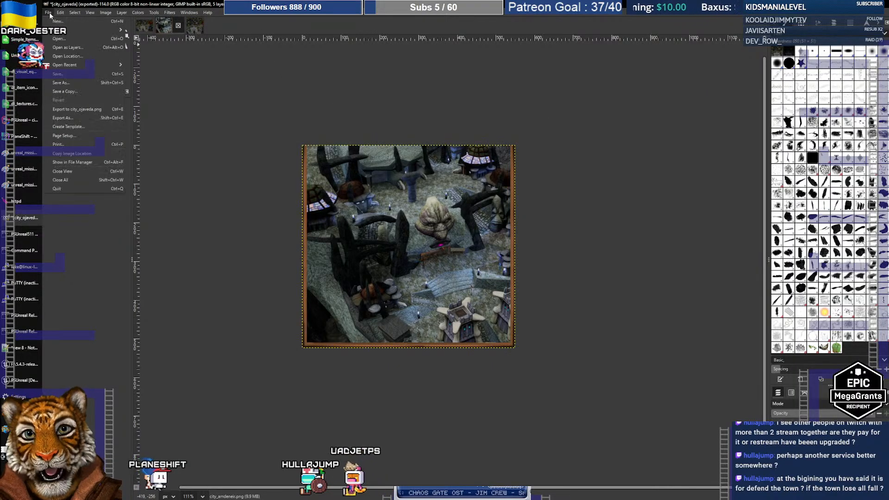
click(73, 119)
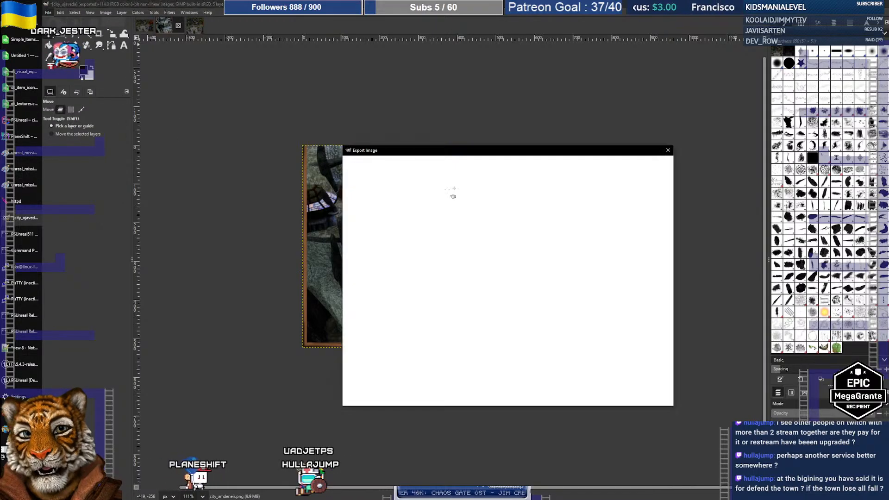
drag(374, 165, 388, 165)
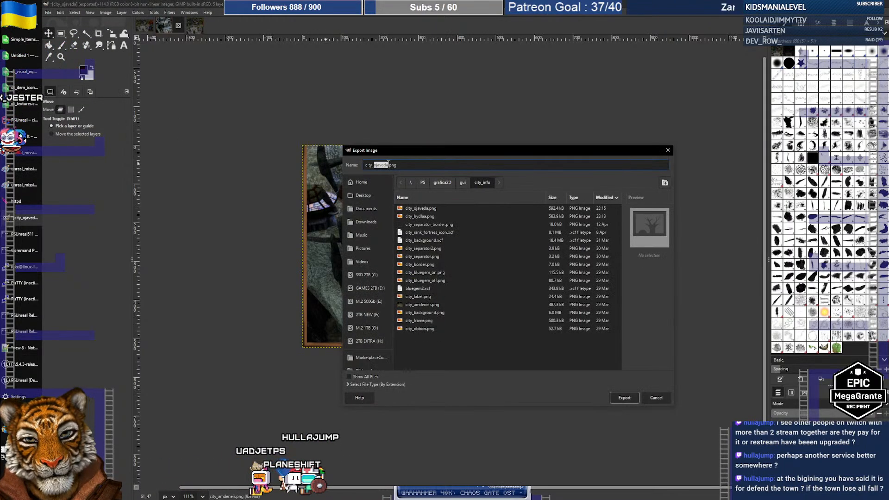
text(gugronti)
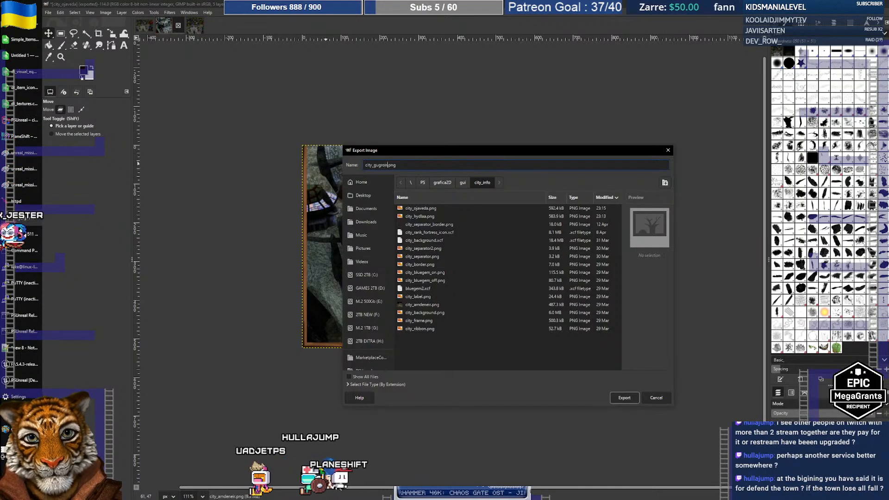
click(624, 398)
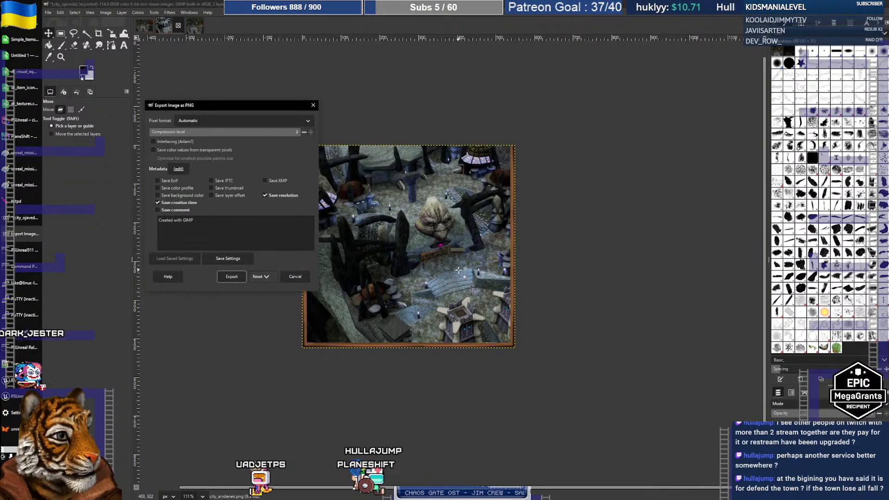
click(231, 276)
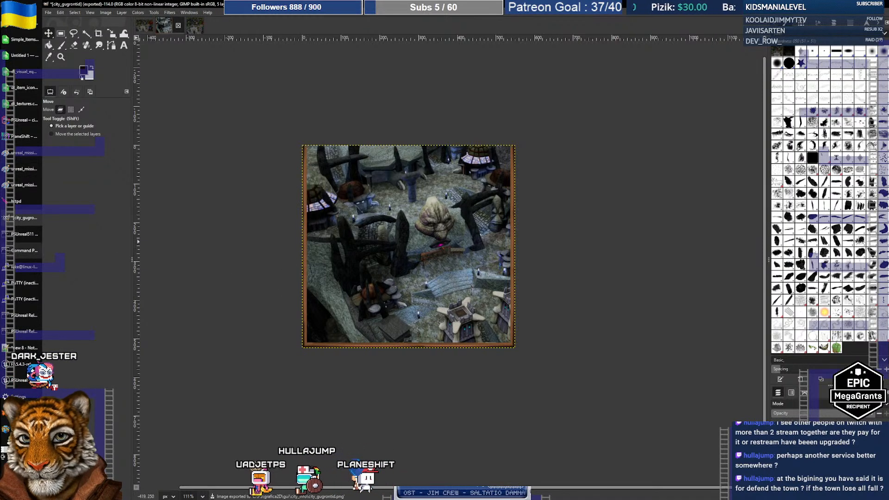
Switch to the Unreal Editor's Yliakum level, start an asset import and browse to the PS\grafica2D\gui\city_info folder
click(16, 379)
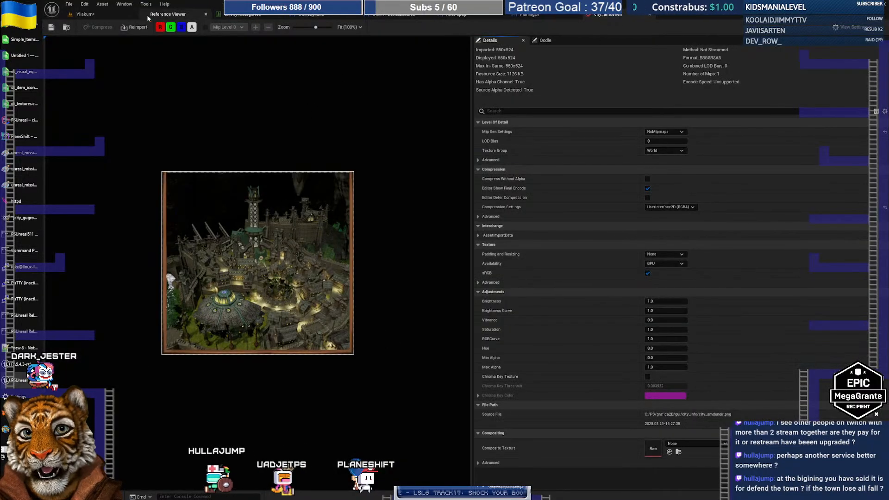
click(115, 14)
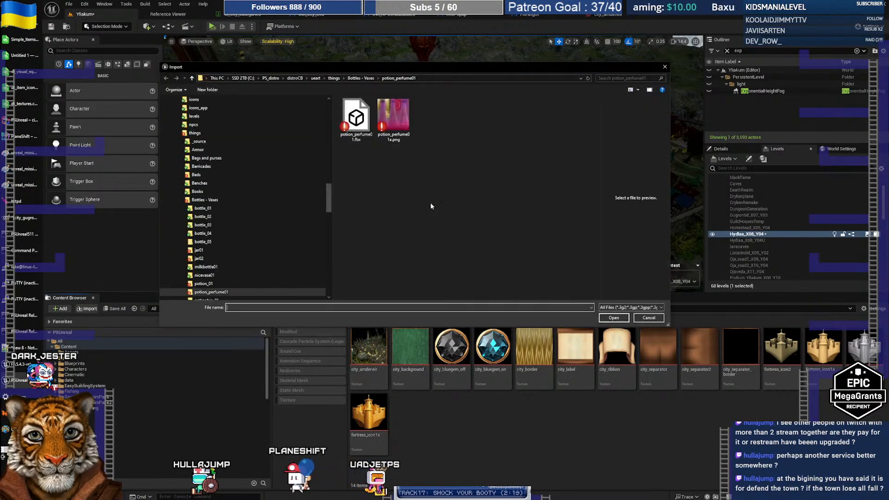
click(443, 79)
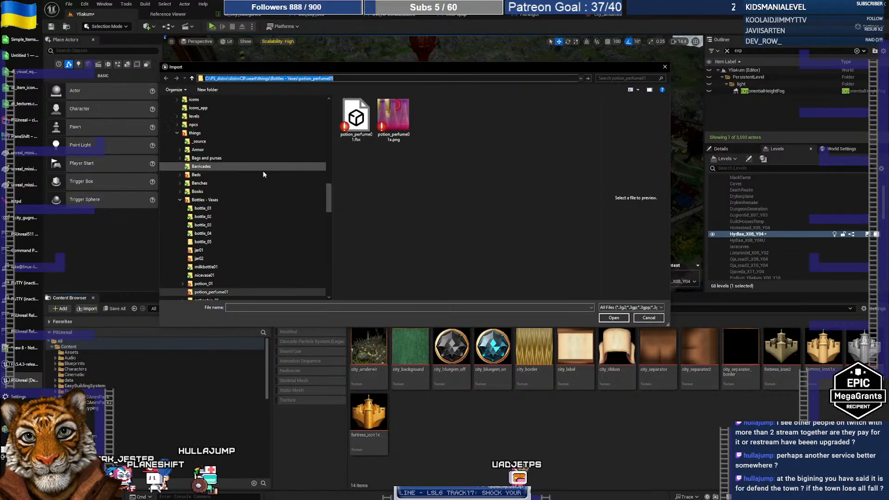
scroll(224, 180, up, 6)
scroll(225, 184, up, 10)
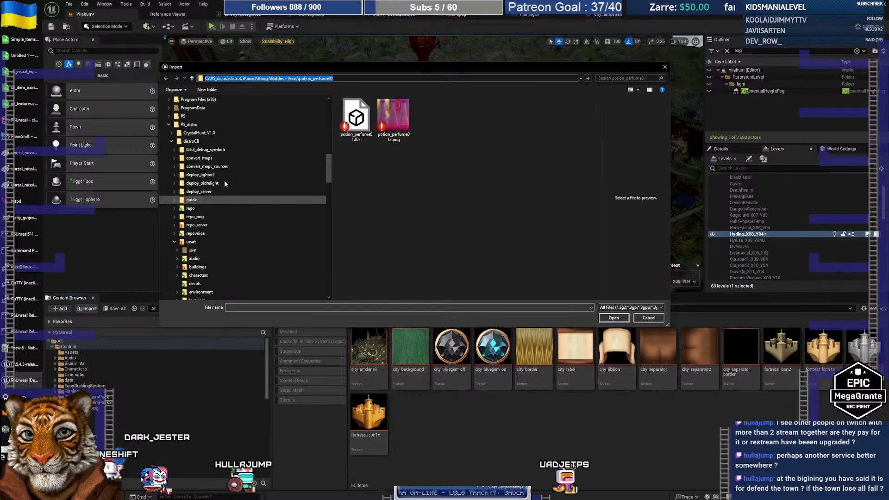
click(183, 275)
double_click(355, 154)
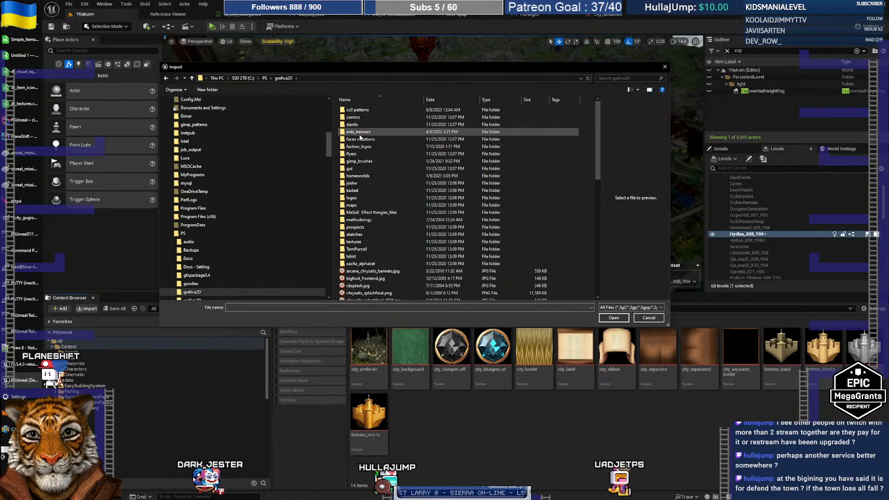
double_click(351, 168)
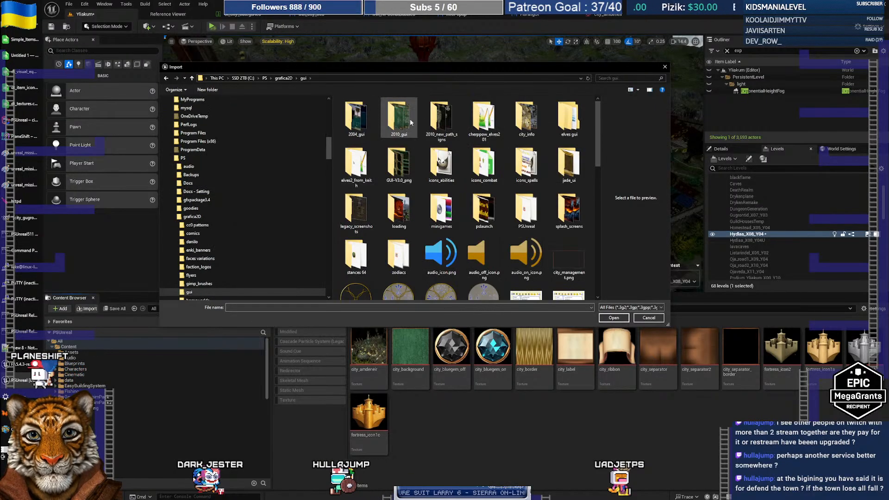
double_click(526, 120)
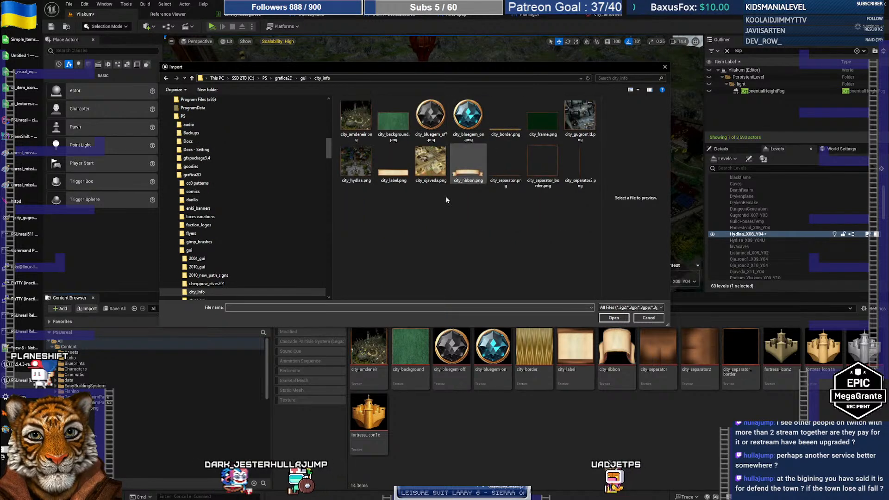
Import city_gugrontid.png, city_hydlaa.png and city_ojaveda.png into the Content/UI/game/art/city folder
click(579, 118)
ctrl+click(356, 162)
ctrl+click(430, 162)
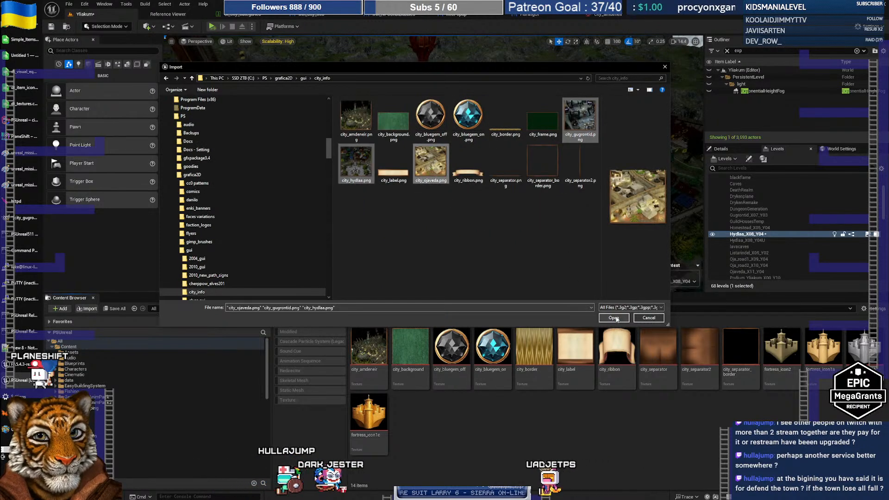
click(615, 317)
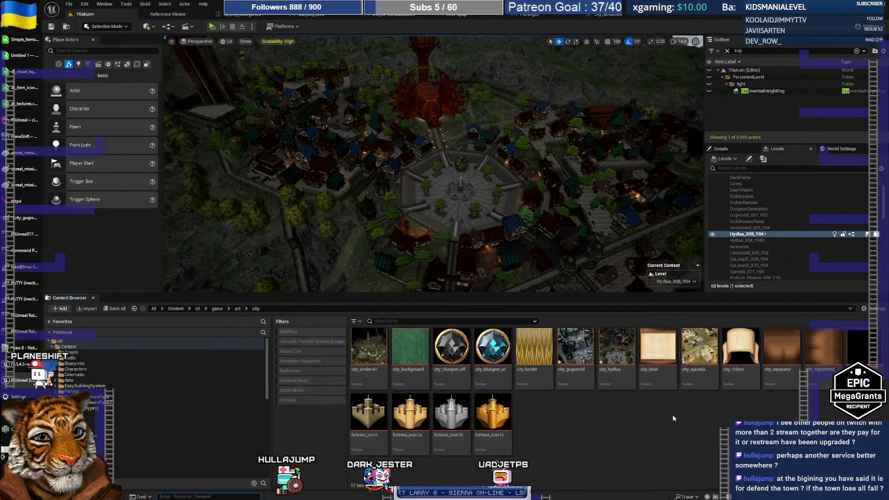
Save the newly imported city_gugrontid, city_hydlaa and city_ojaveda textures in the city folder
click(580, 384)
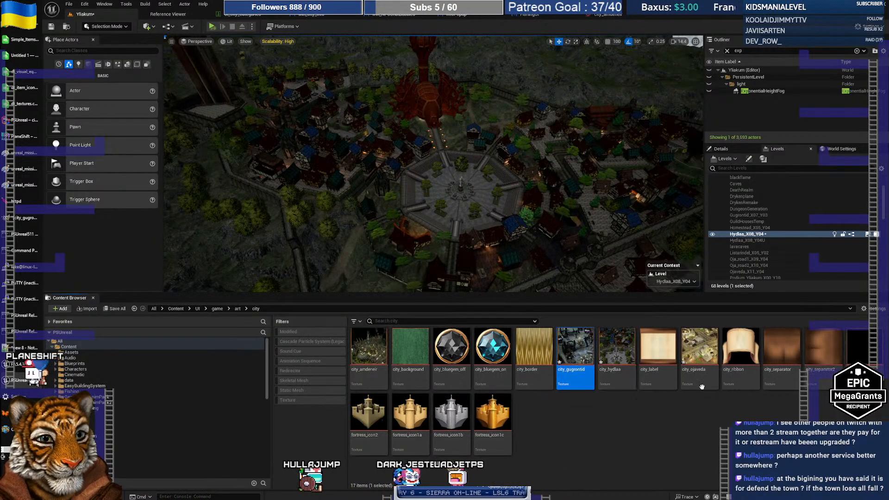
ctrl+click(703, 370)
right_click(706, 370)
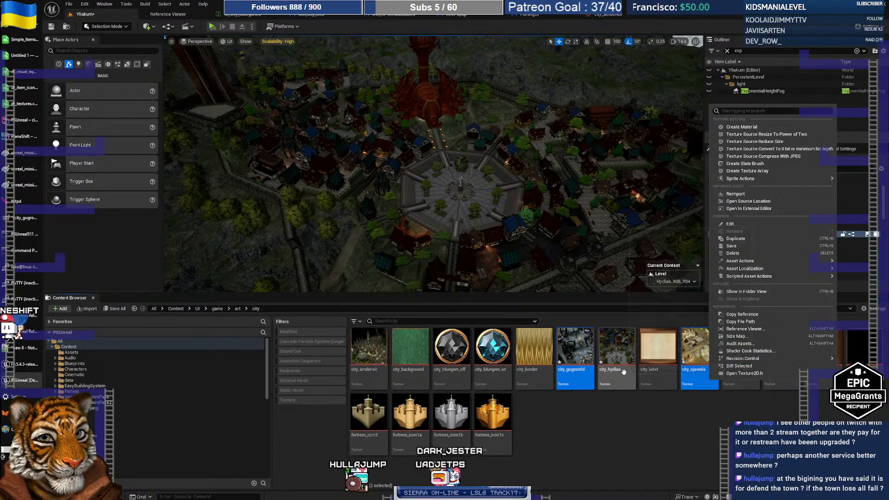
click(623, 372)
click(581, 376)
ctrl+click(618, 377)
ctrl+click(692, 380)
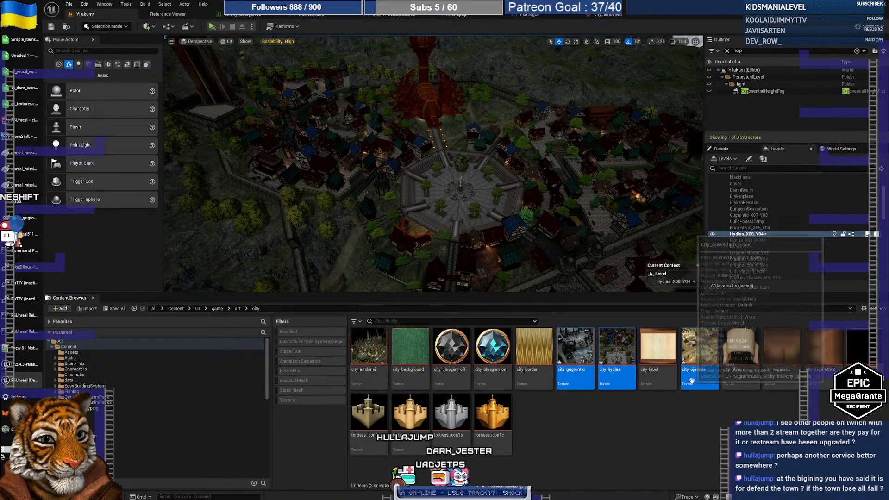
right_click(691, 381)
click(731, 254)
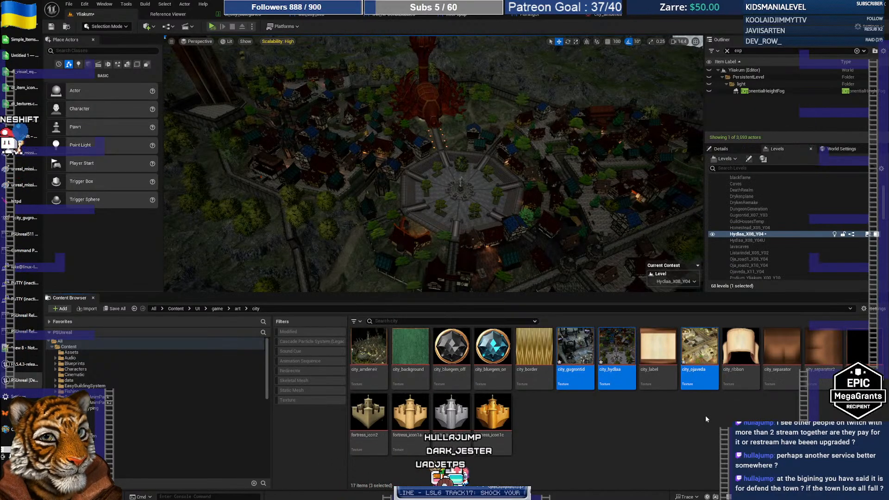
click(678, 440)
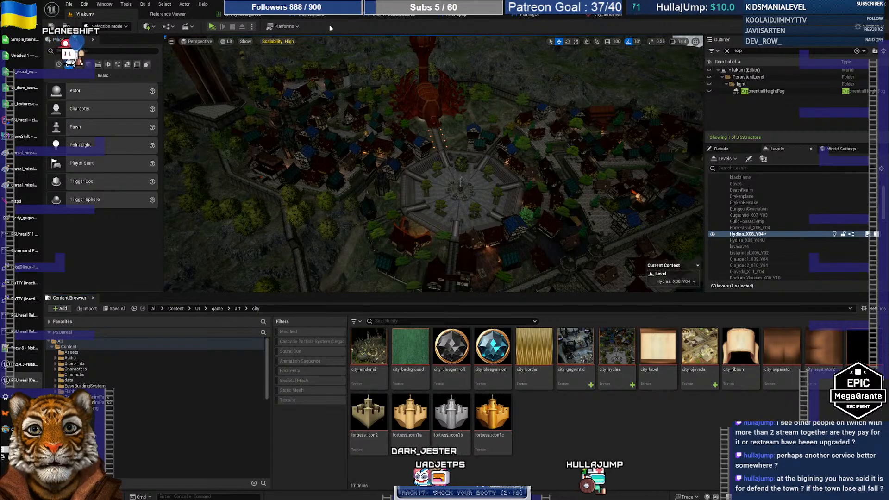
Check the city IDs in the city_info database table and assign city_hydlaa as the city ID 1 brush texture in win_city_info
click(312, 15)
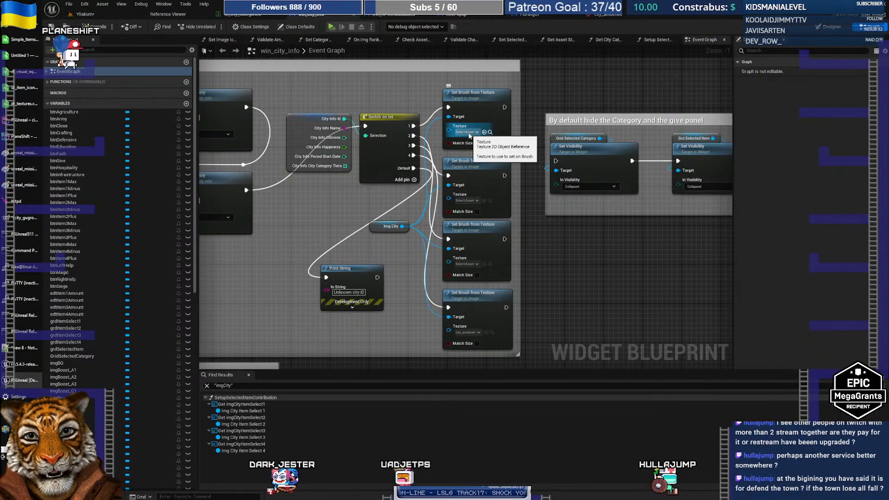
key(alt+Tab)
key(Tab)
key(Tab)
key(Tab)
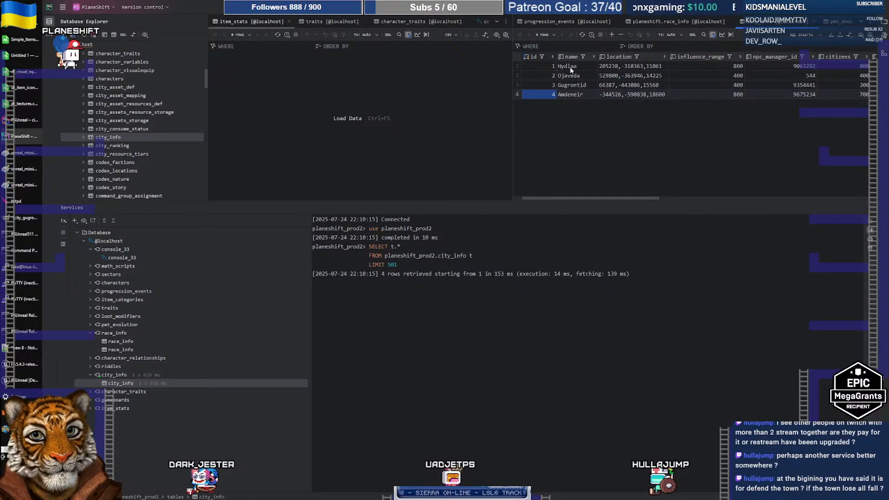
key(alt+Tab)
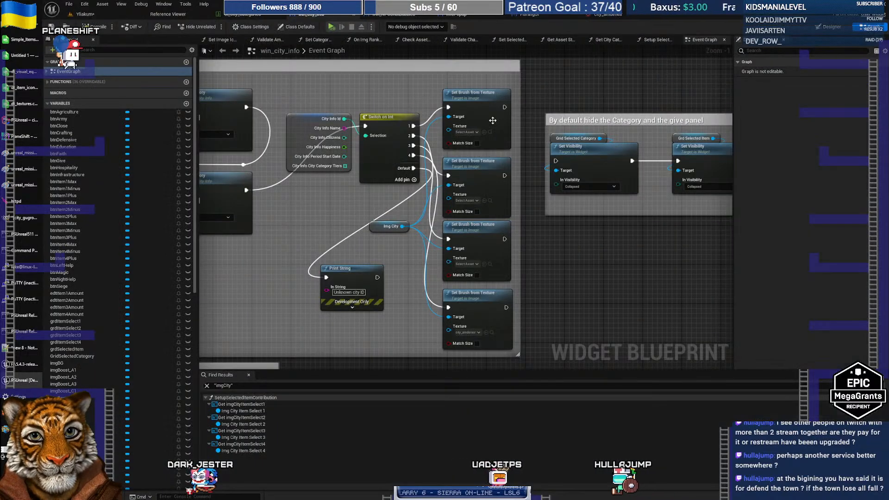
click(475, 133)
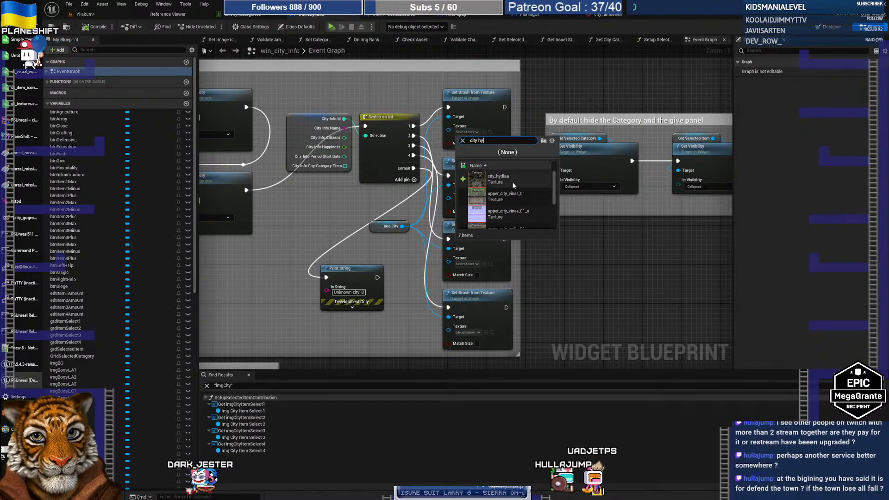
click(509, 178)
Assign city_ojaveda as the brush texture for city ID 2 and city_gugrontid for city ID 3
click(472, 201)
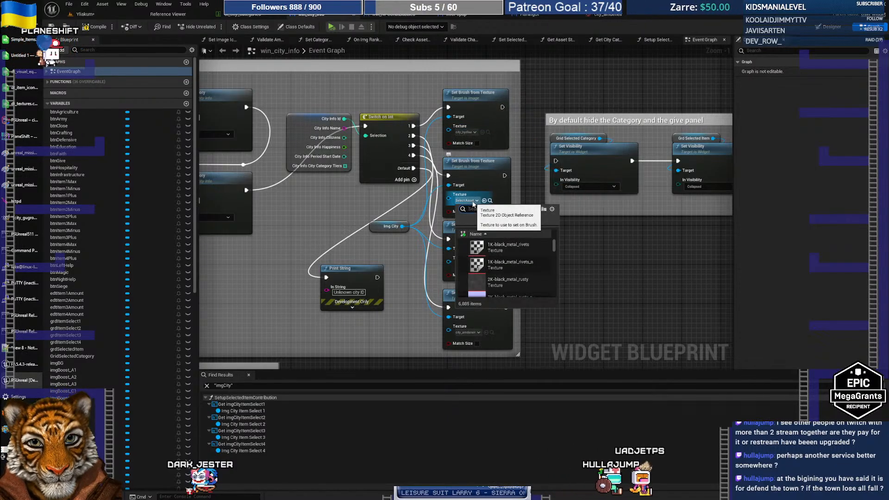
text(oja)
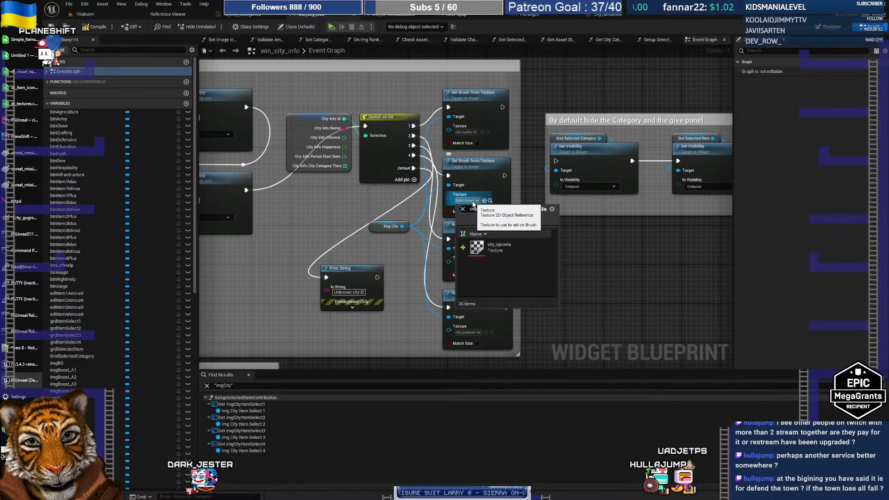
click(506, 251)
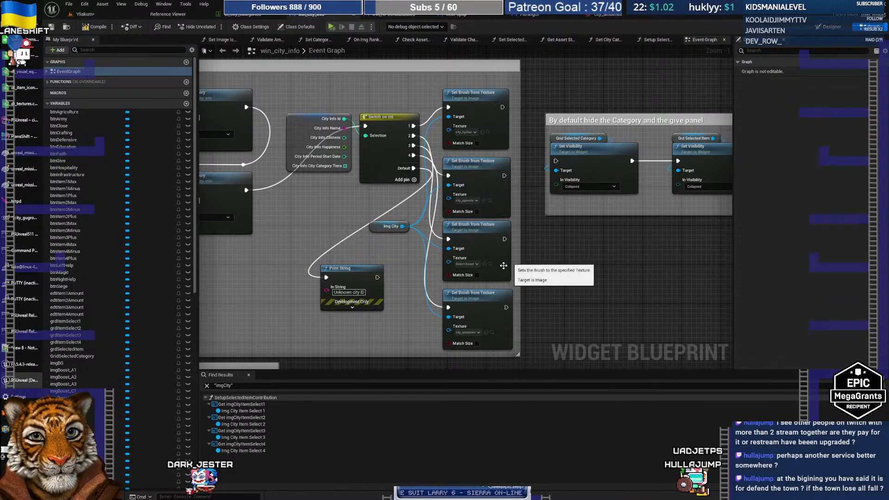
click(471, 265)
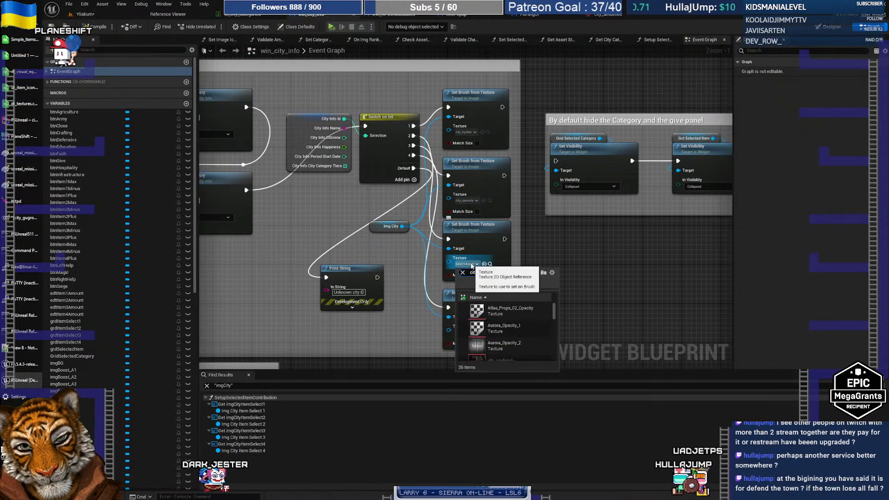
text(city gug)
click(508, 310)
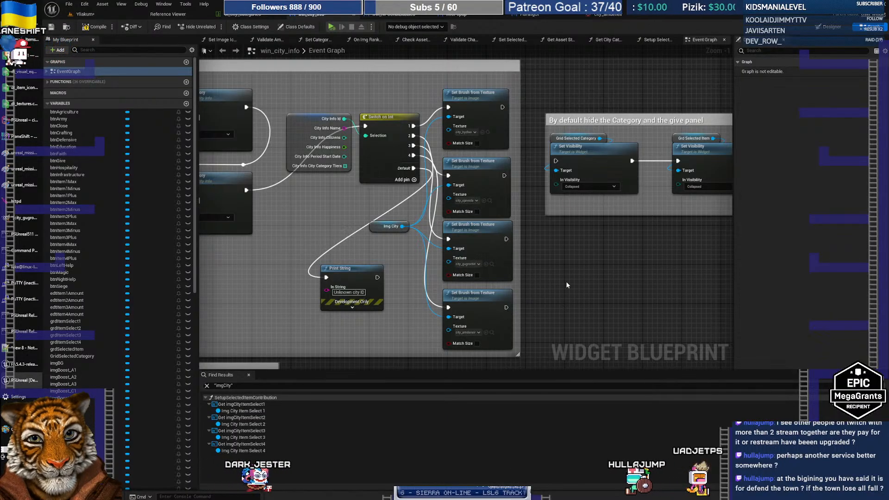
Add a reroute node from the first Set Brush from Texture output and wire the third and fourth nodes' outputs into it
right_drag(603, 271, 576, 269)
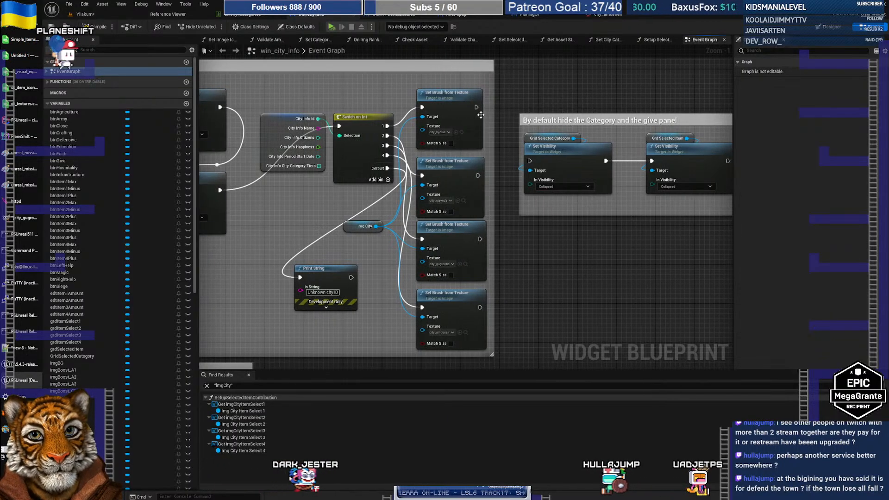
mouse_move(475, 108)
mouse_down()
mouse_move(490, 162)
mouse_move(510, 171)
mouse_up()
text(rer)
key(Return)
drag(480, 239, 509, 171)
mouse_move(470, 299)
mouse_down()
mouse_move(492, 230)
mouse_move(470, 294)
mouse_move(480, 305)
mouse_move(509, 170)
mouse_up()
Finish wiring the Set Brush from Texture and Print String outputs through the reroute node into the Grid Selected Category Set Visibility node
right_drag(682, 304, 502, 298)
drag(459, 121, 483, 125)
right_drag(377, 244, 481, 252)
click(453, 175)
drag(457, 179, 467, 175)
right_drag(471, 281, 532, 238)
drag(326, 235, 497, 124)
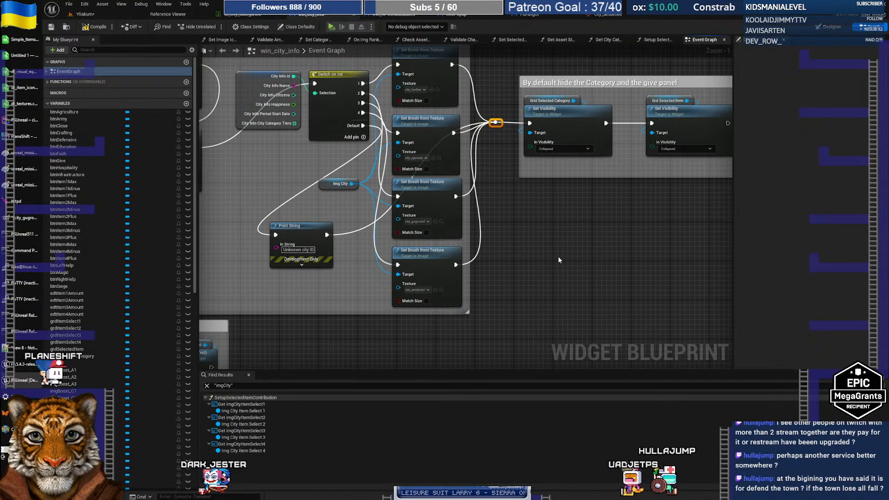
Move the Print String node closer to the Set Brush from Texture nodes and save win_city_info
mouse_move(316, 226)
mouse_down()
mouse_move(434, 326)
mouse_move(533, 244)
mouse_move(348, 245)
mouse_move(283, 214)
mouse_up()
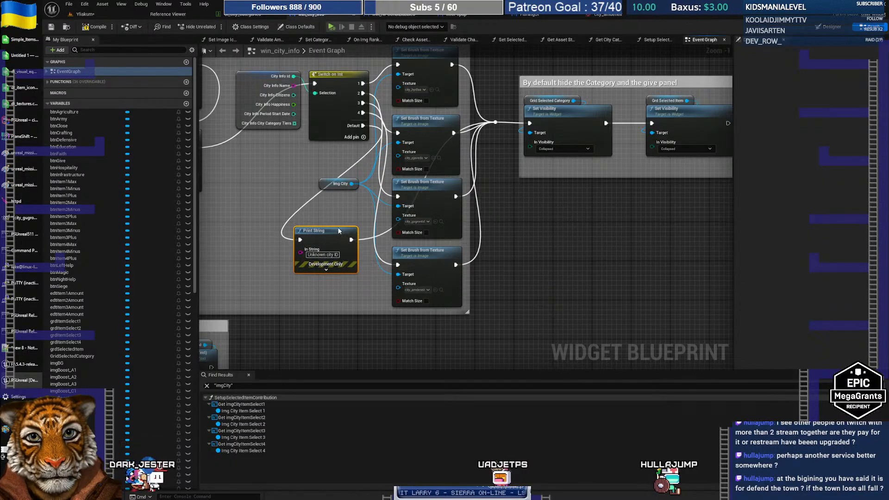
right_drag(501, 254, 551, 306)
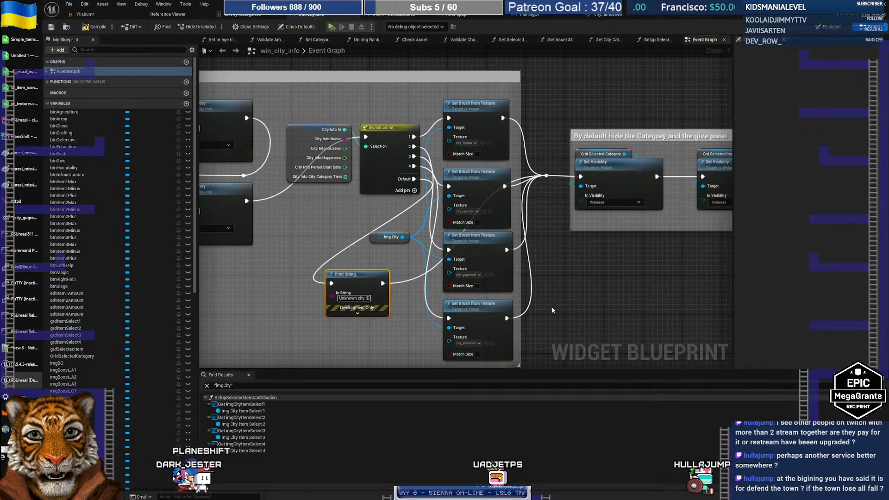
right_drag(273, 175, 581, 218)
right_drag(429, 215, 214, 192)
mouse_move(570, 255)
right_down()
mouse_move(382, 252)
mouse_move(560, 254)
right_up()
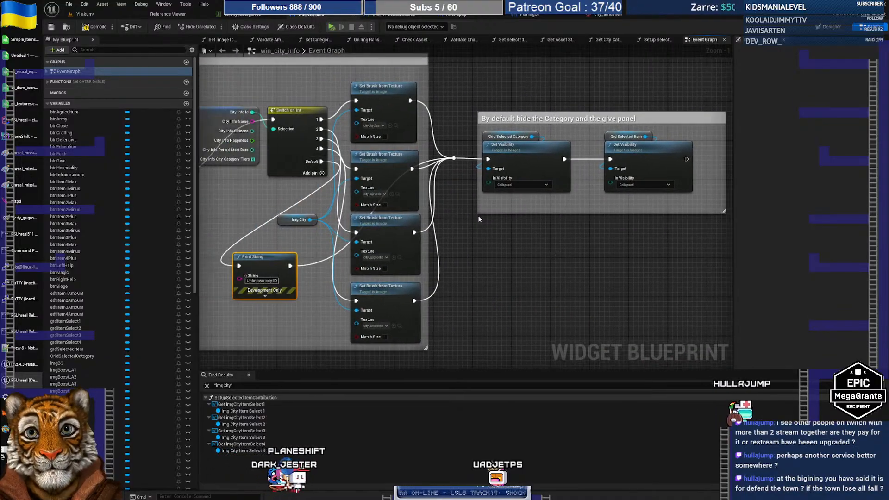
click(51, 29)
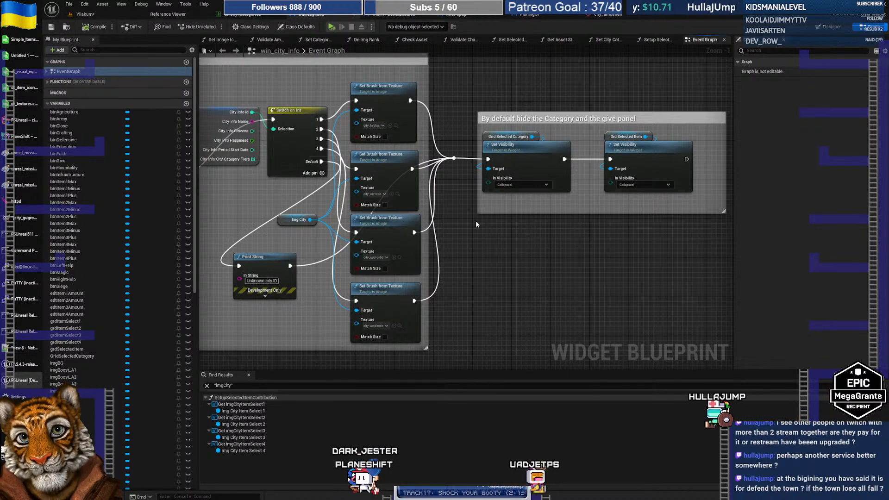
Check the PSRelease 0.7.51 task list and inspect the left and right help buttons in the win_city_info widget layout
click(14, 155)
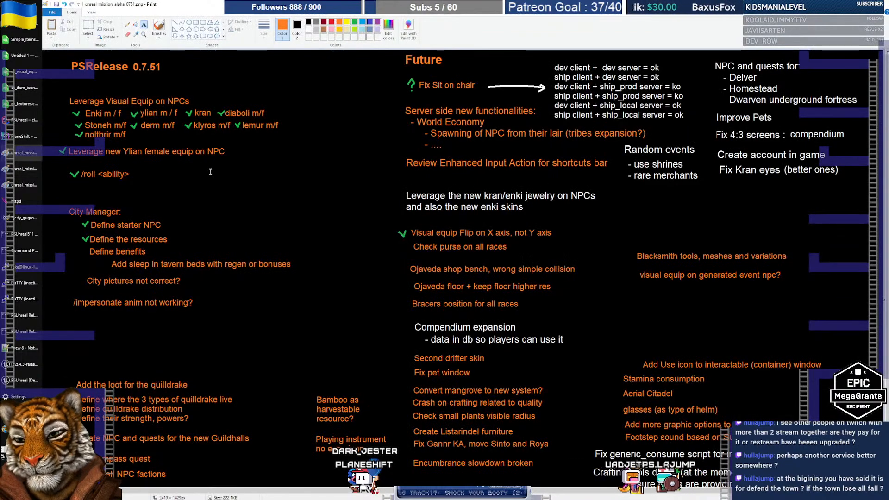
click(14, 170)
right_drag(462, 90, 492, 96)
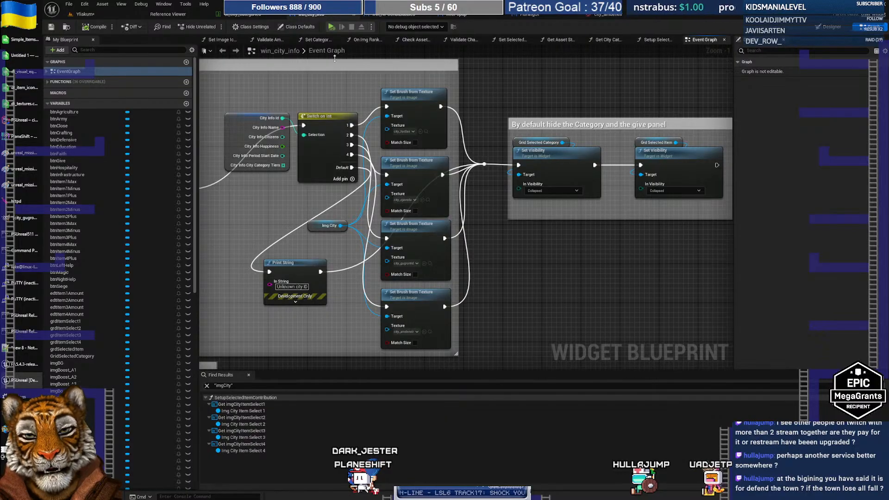
click(830, 26)
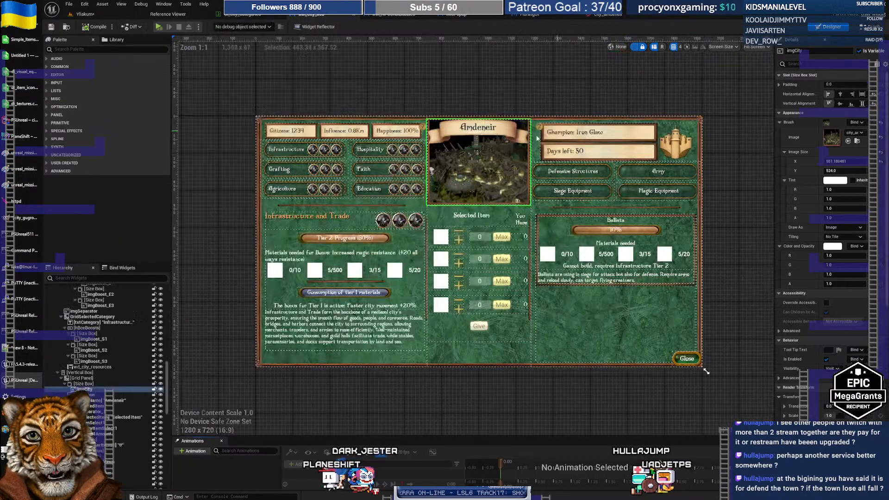
click(422, 128)
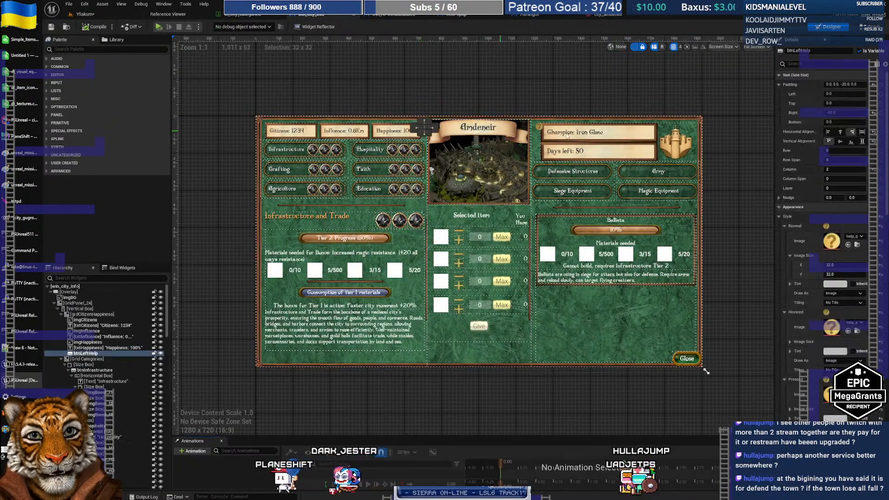
click(539, 128)
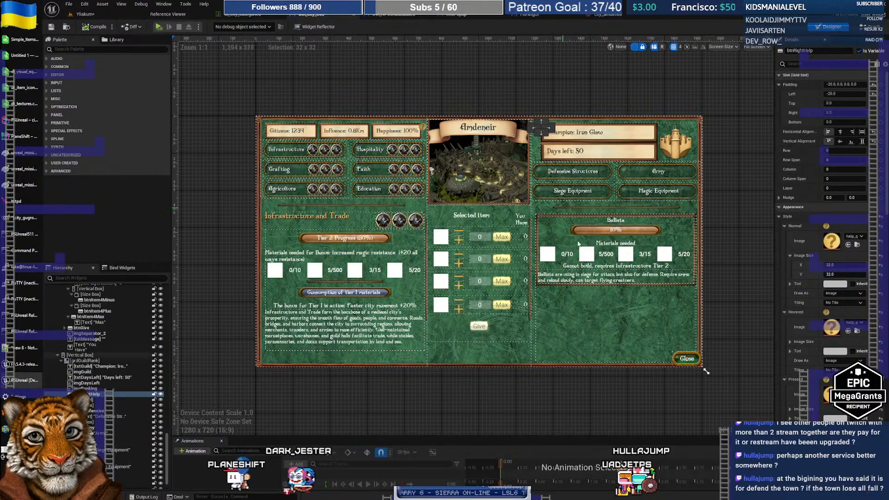
Review the list of unsaved files and dismiss it without saving the Hydlaa_X08_Y04 level
click(69, 4)
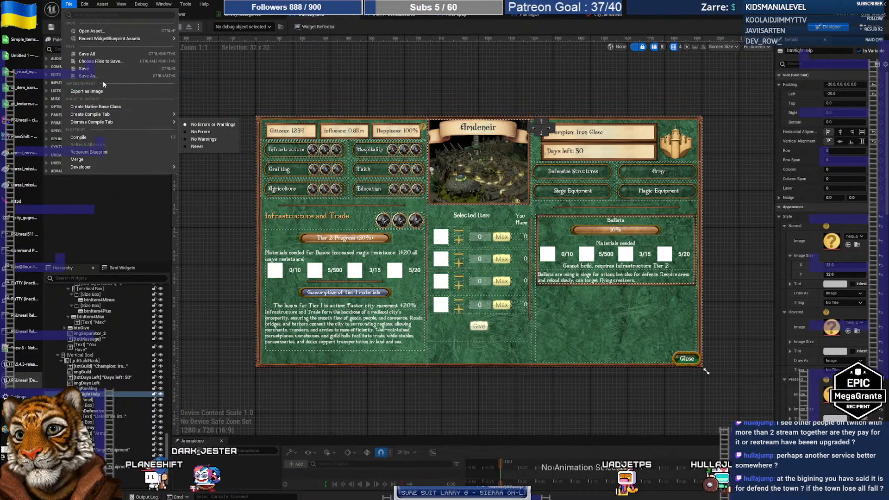
click(99, 61)
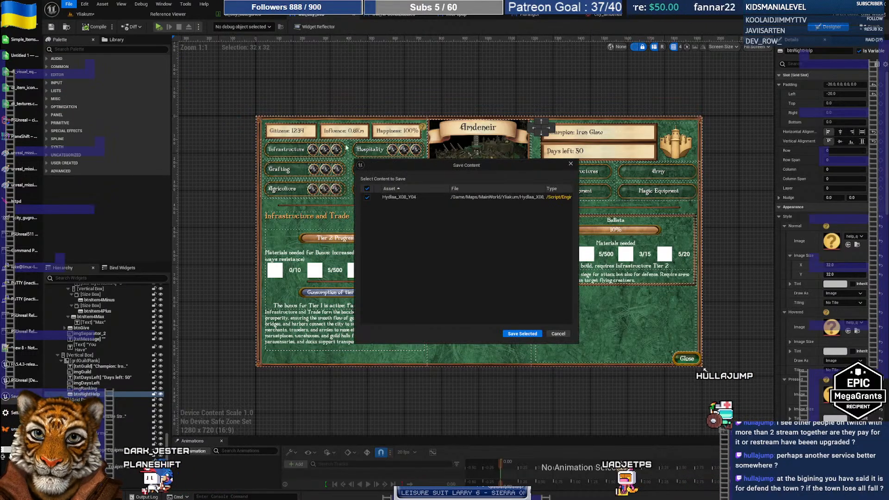
click(558, 333)
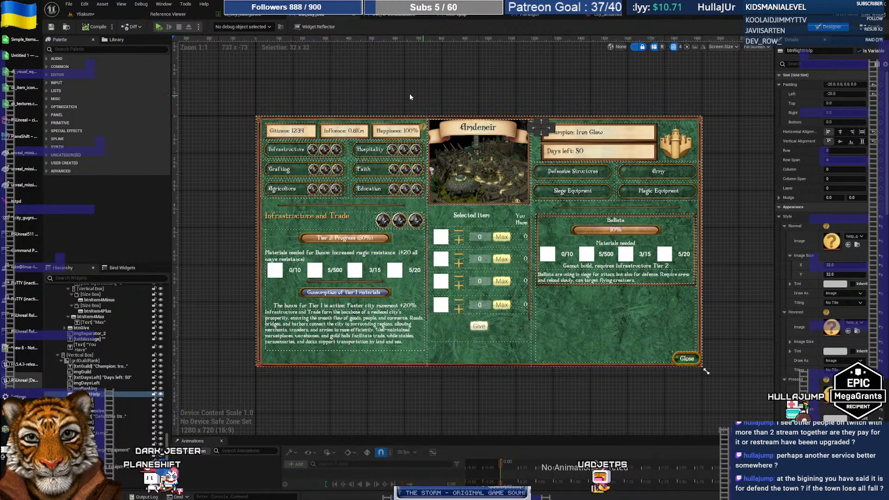
right_drag(349, 76, 344, 76)
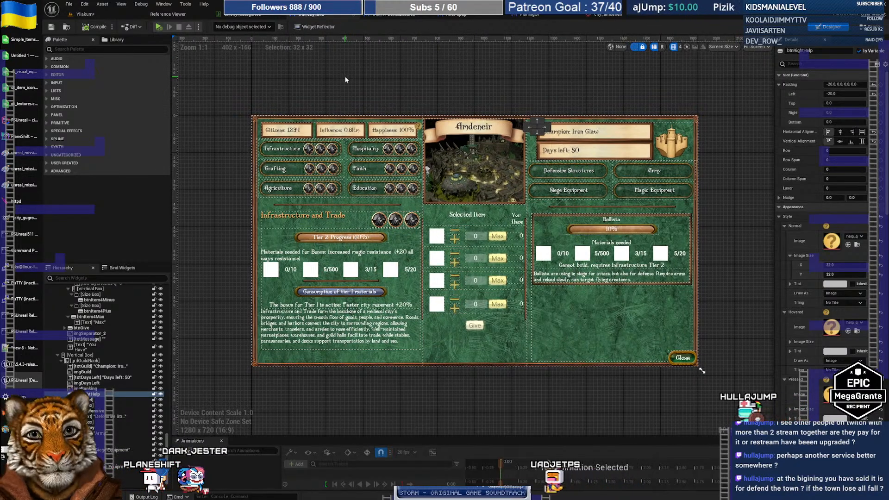
Bring up the running PSUnreal game client window and close it
click(18, 429)
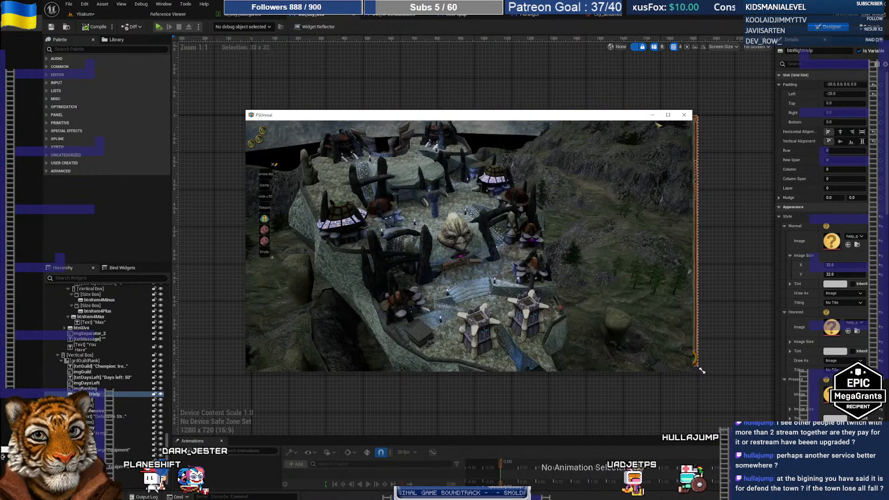
click(684, 114)
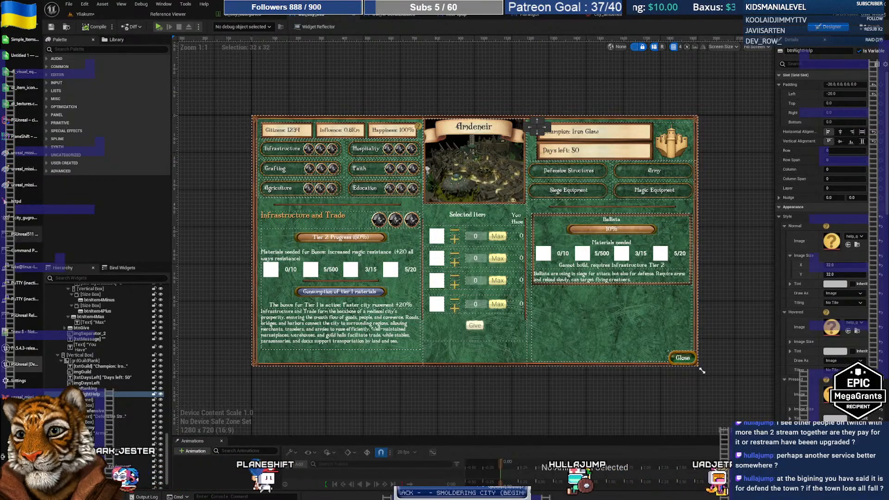
key(super)
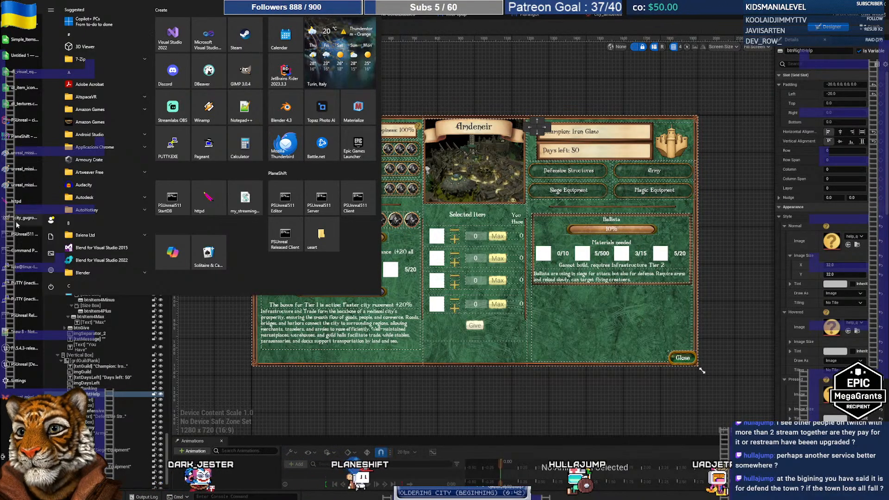
Switch to Notepad++ and examine the database and game mode settings in DefaultServerConfig.ini
click(23, 332)
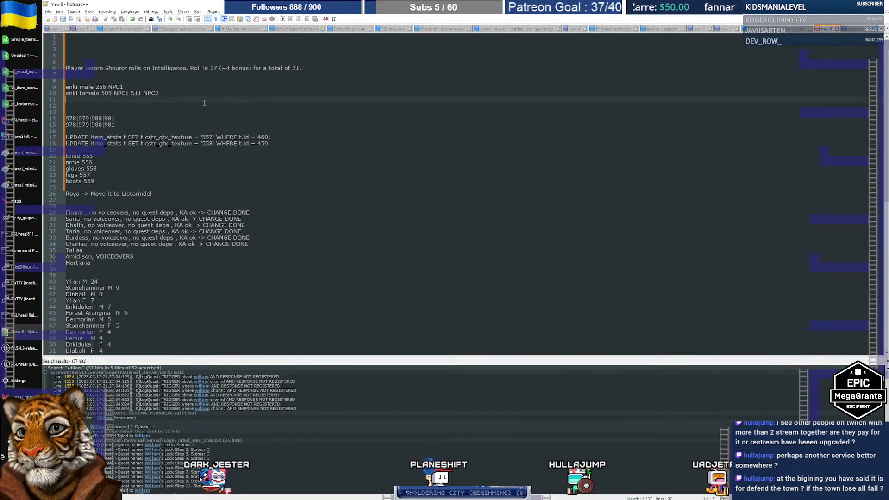
key(ctrl+Tab)
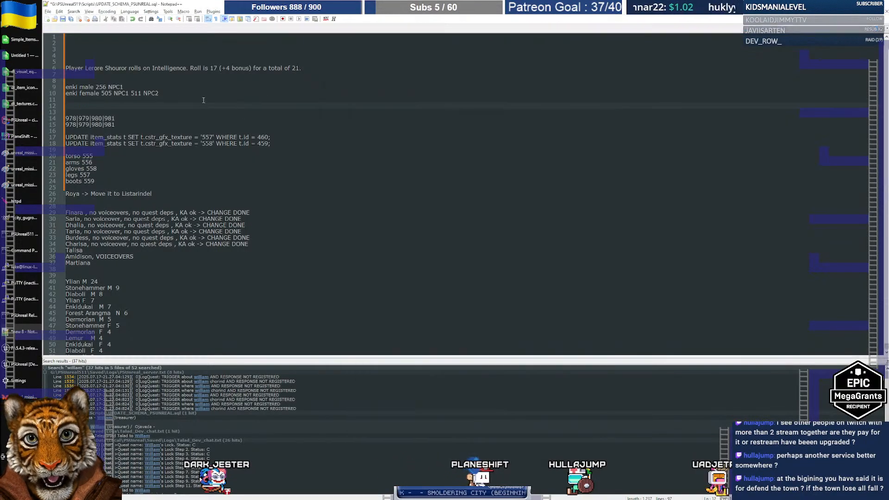
key(ctrl+Tab)
key(ctrl+Tab)
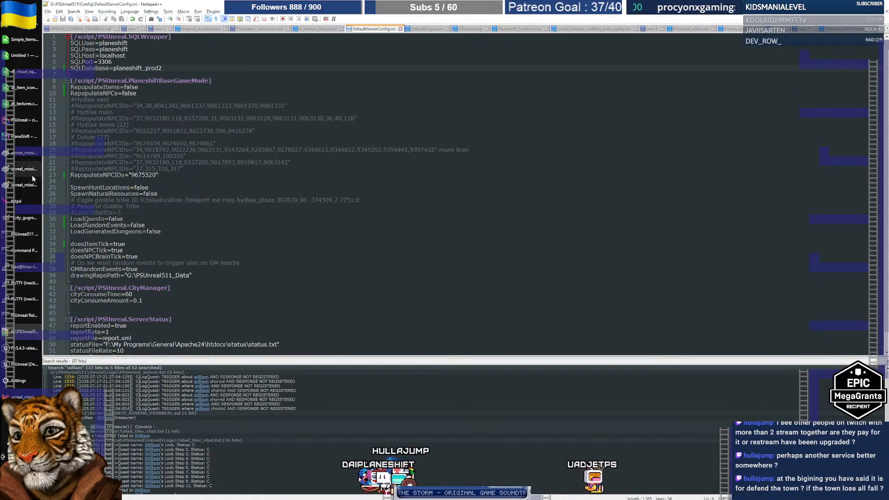
Switch to the PlaneShift database, copy the npc_manager_id values of all four city_info rows, and return to Notepad++
mouse_move(20, 86)
click(19, 135)
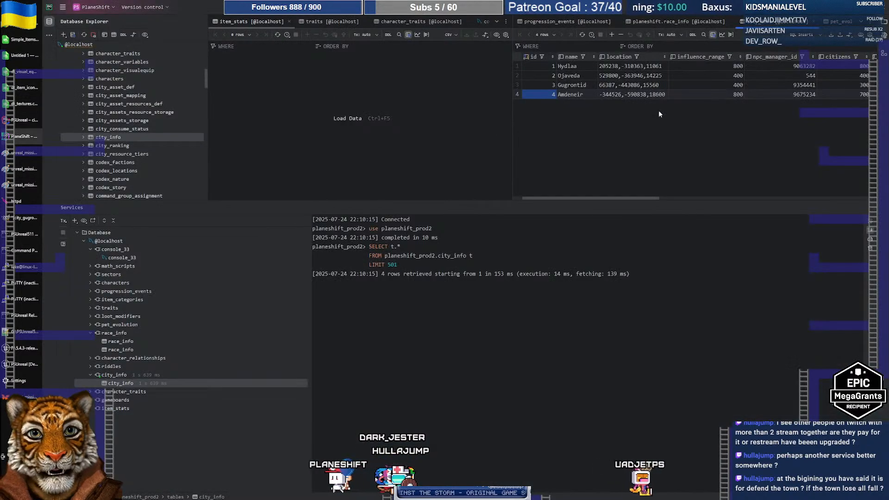
drag(605, 197, 653, 197)
drag(676, 71, 678, 98)
key(ctrl+c)
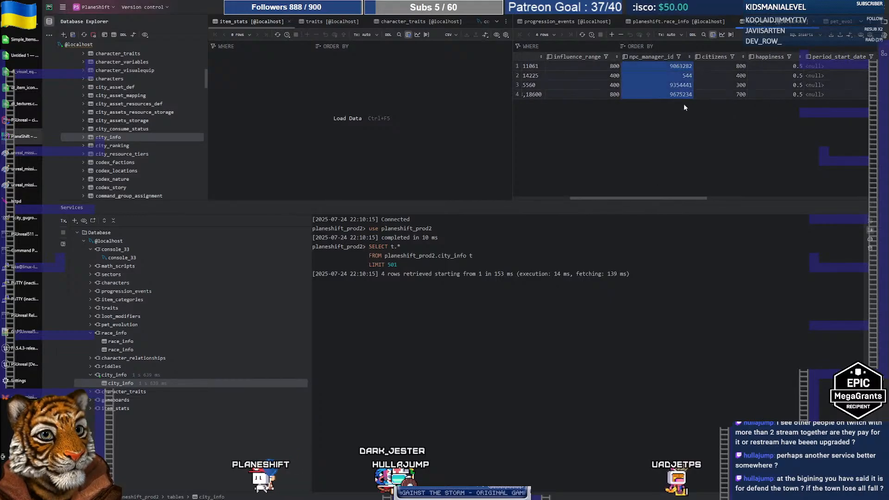
key(alt+Tab)
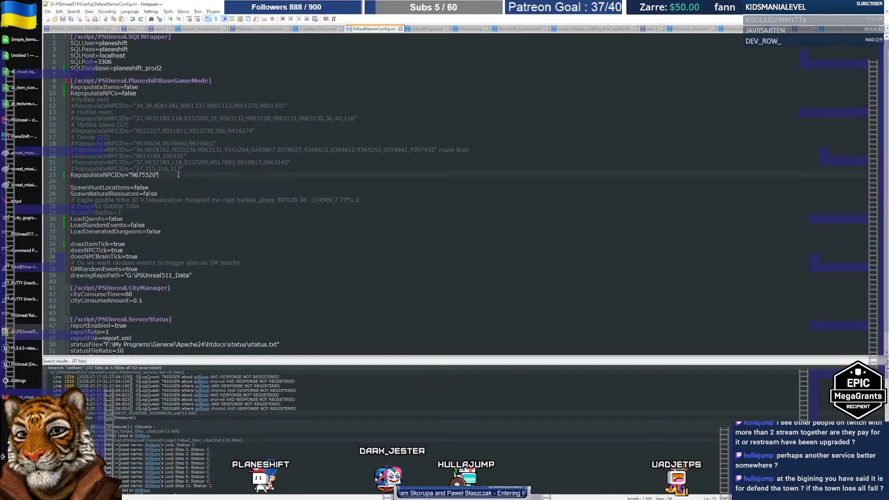
Add a "# City managers" comment below the RepopulateNPCIDs line and try pasting the copied IDs beneath it
key(Return)
text(# C)
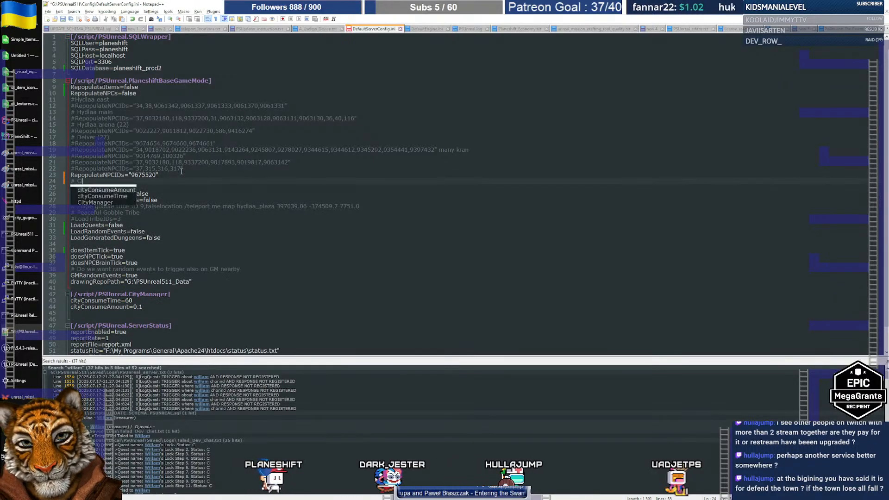
text(ity managers)
key(Return)
text(INSERT INTO planeshift_prod2.city_info (npc_manager_id) VALUES (9063282); INSERT INTO planeshift_prod2.city_info (npc_manager_id) VALUES (544); INSERT INTO planeshift_prod2.city_info (npc_manager_id) VALUES (9354441); INSERT INTO planeshift_prod2.city_info (npc_manager_id) VALUES (9675234);)
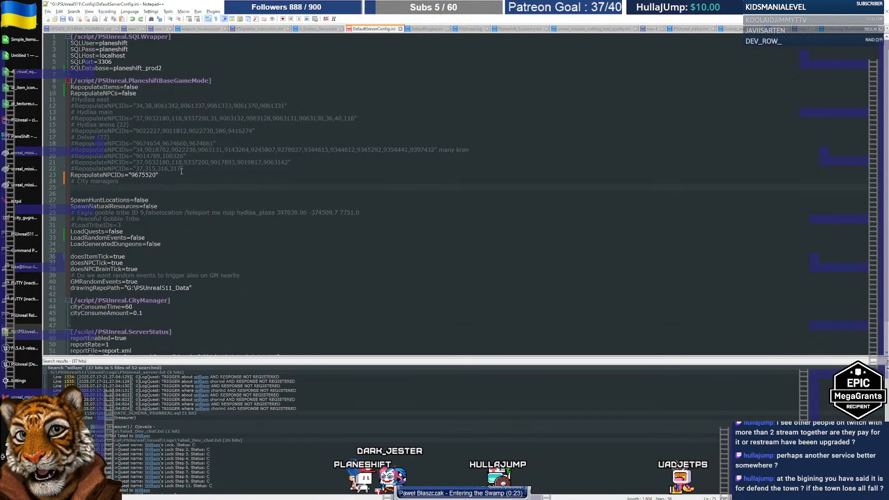
Change the city_info copy format to CSV and paste the four manager IDs under the City managers comment
key(alt+Tab)
click(797, 35)
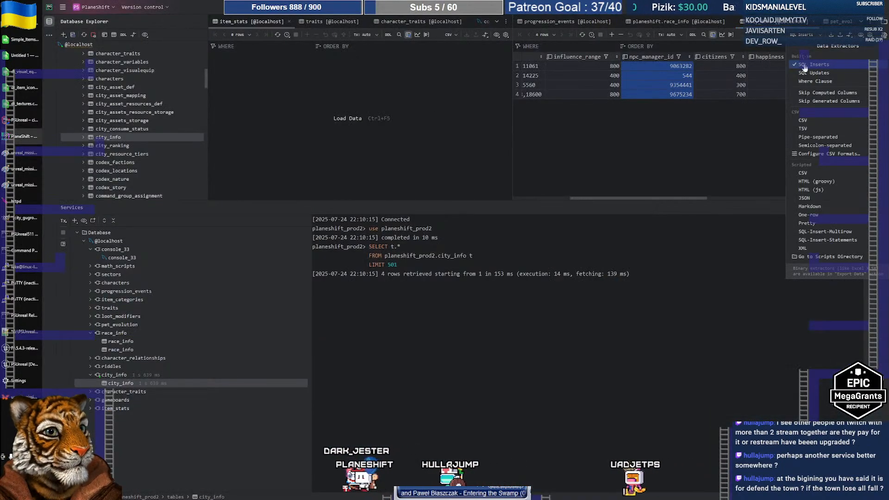
click(802, 120)
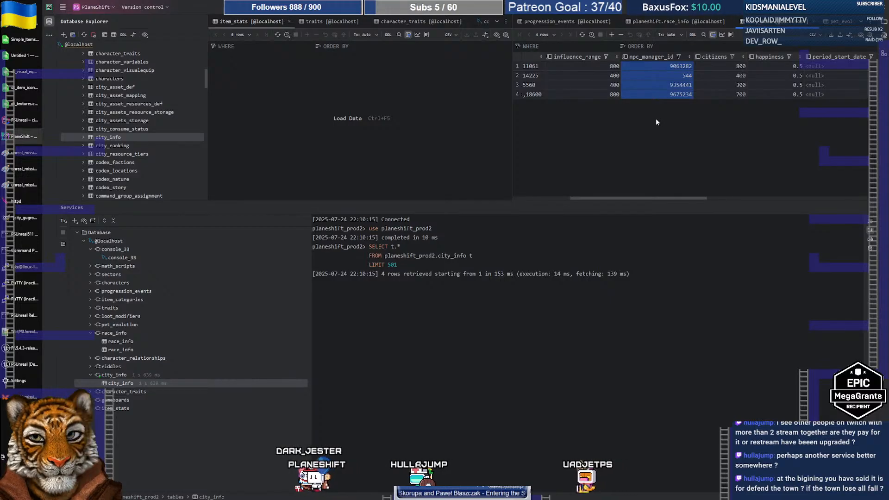
key(alt+Tab)
key(ctrl+v)
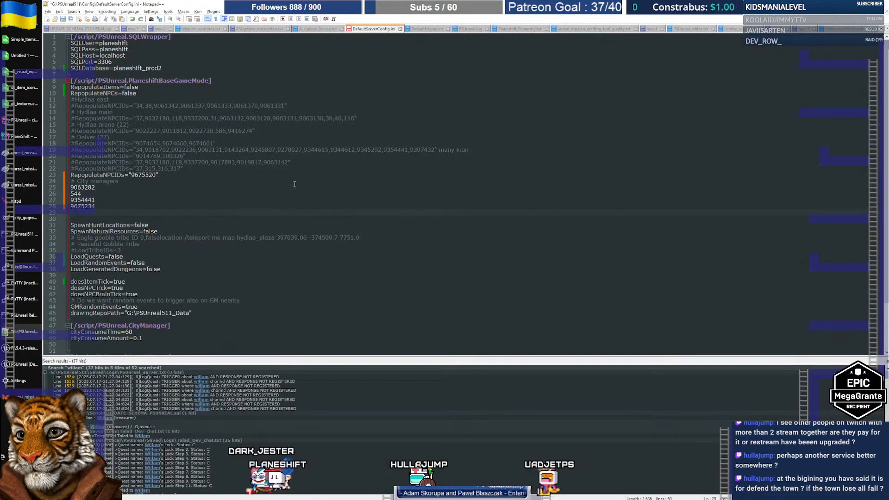
Join the four pasted manager IDs into one comma-separated line: 9063282,544,9354441,9675234
key(Up)
key(BackSpace)
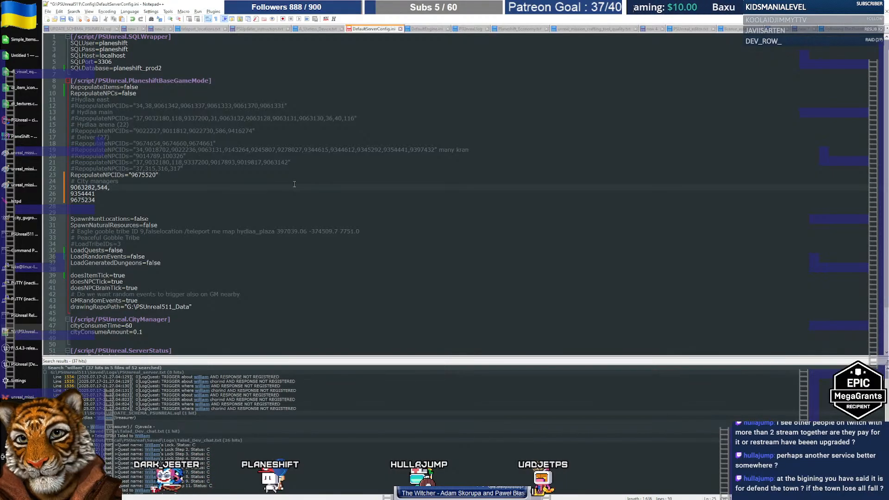
key(Delete)
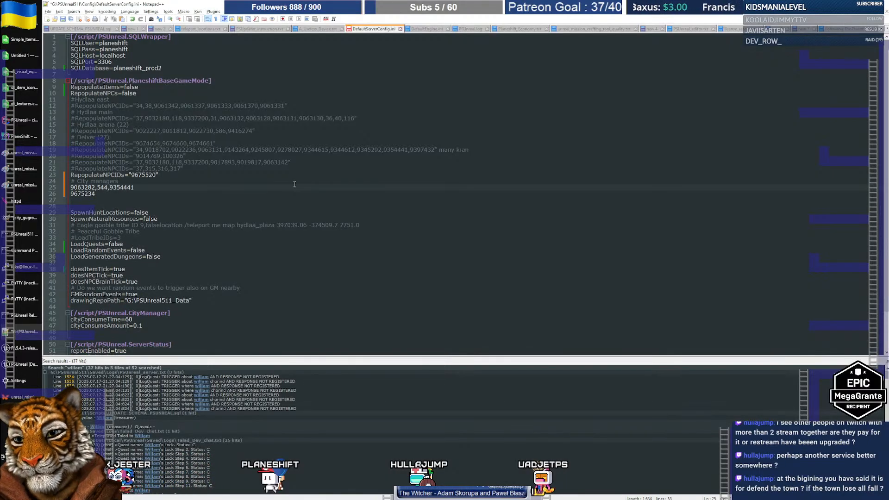
key(Delete)
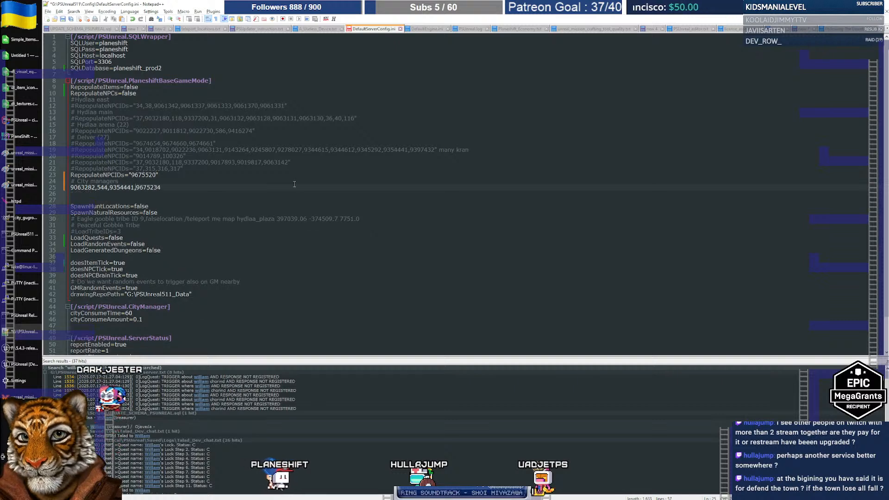
Make the city manager IDs the active RepopulateNPCIDs value, comment out the 9675520 line, and set RepopulateNPCs to true
key(Up)
key(ctrl+shift+Right)
key(ctrl+shift+Right)
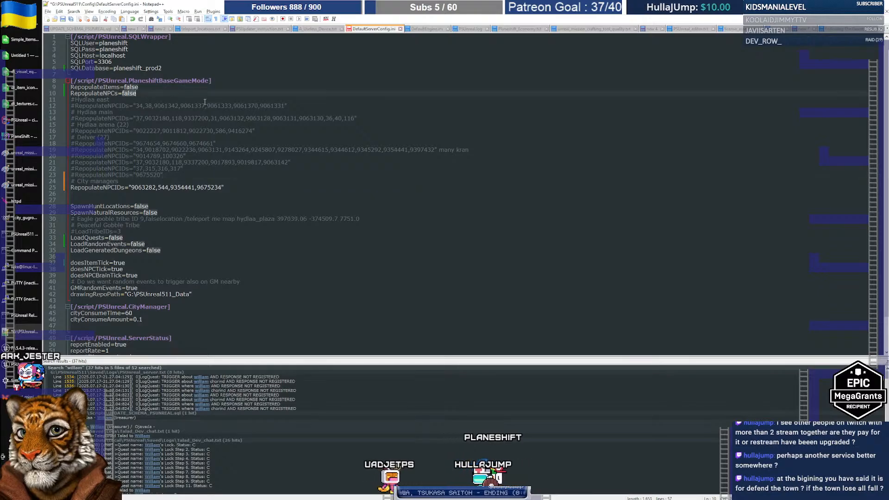
text(true)
click(194, 92)
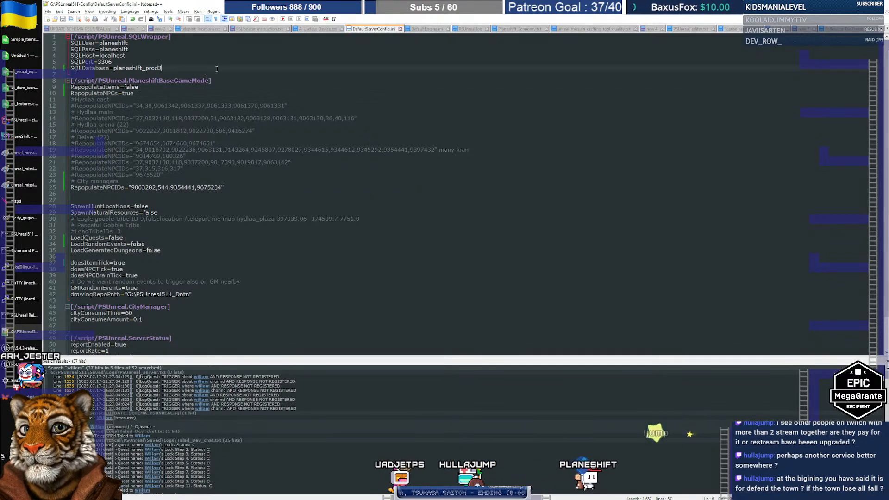
Launch the server and the PSUnreal game client, and log in to the localhost server
key(super)
click(321, 204)
click(20, 8)
click(360, 197)
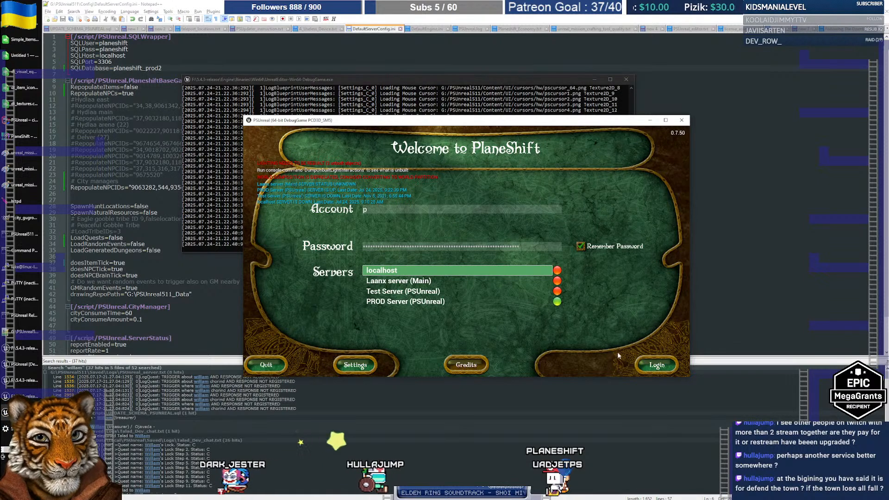
click(637, 363)
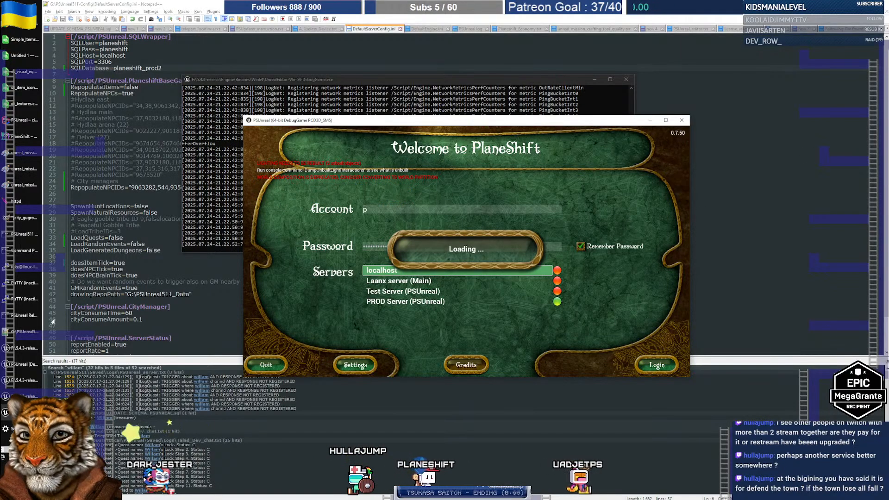
Check the loading progress in the server console and the game client window
click(24, 380)
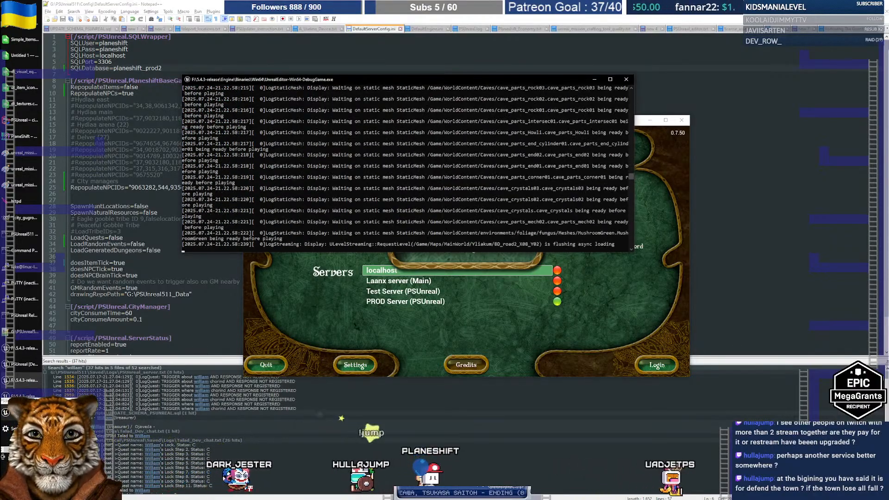
click(21, 412)
click(24, 380)
click(21, 412)
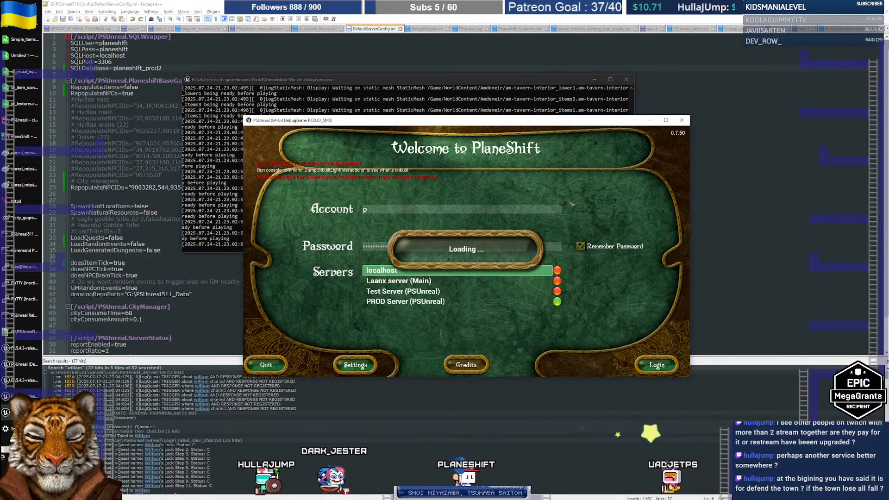
Switch to the PSUnreal source code and follow the cities map to the FpsCityInfo struct definition in citymanager.h
click(22, 121)
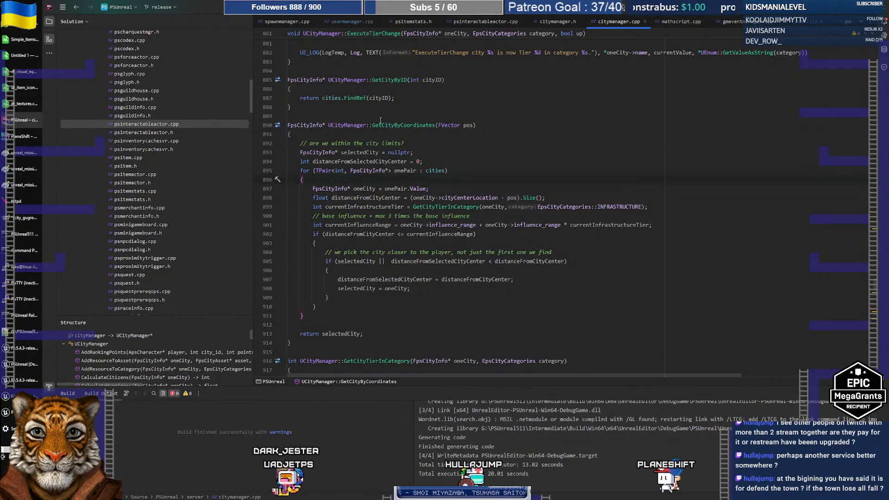
scroll(387, 125, up, 3)
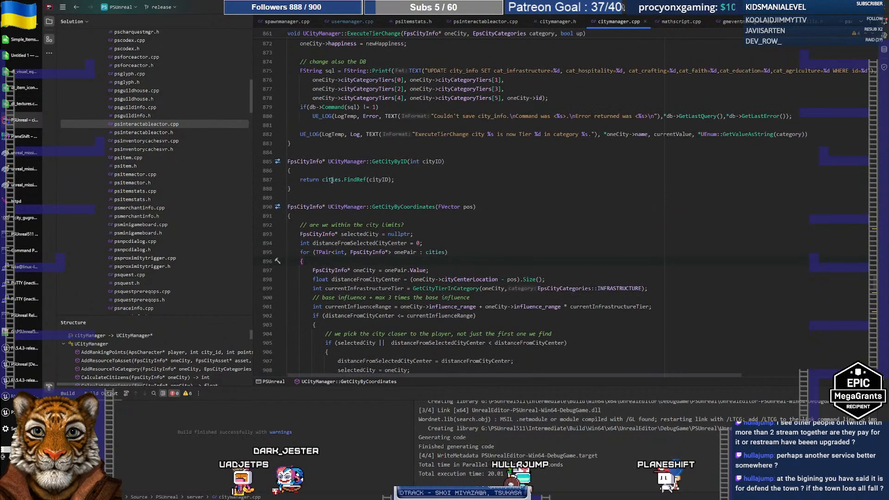
key(F12)
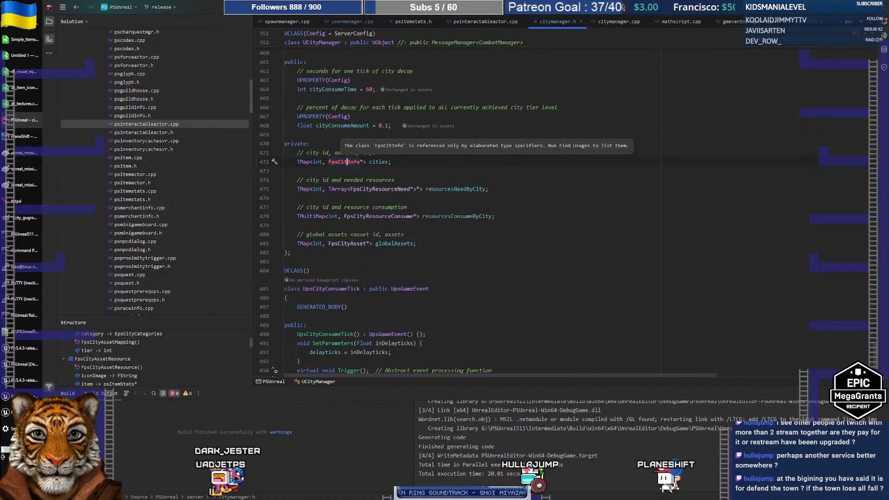
key(F12)
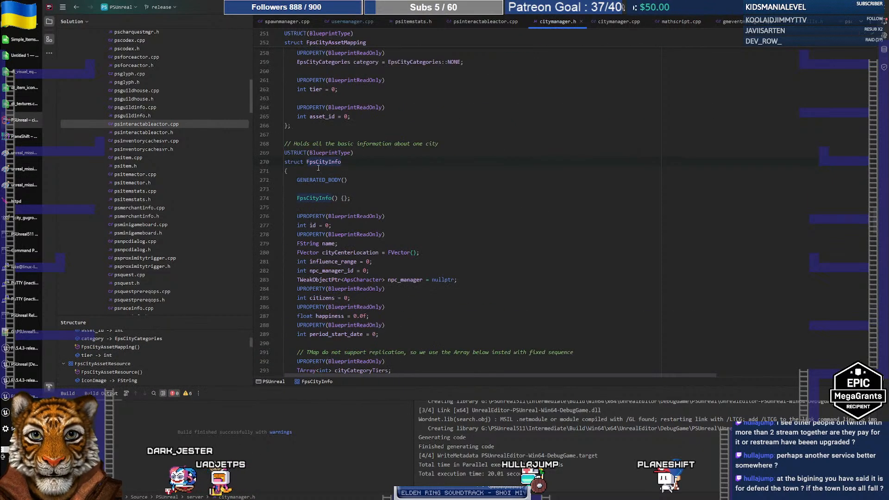
click(317, 161)
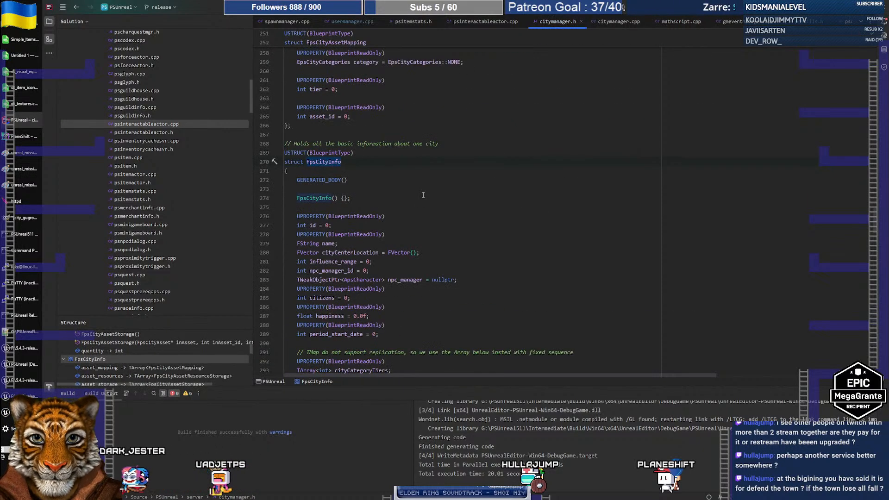
scroll(422, 195, down, 1)
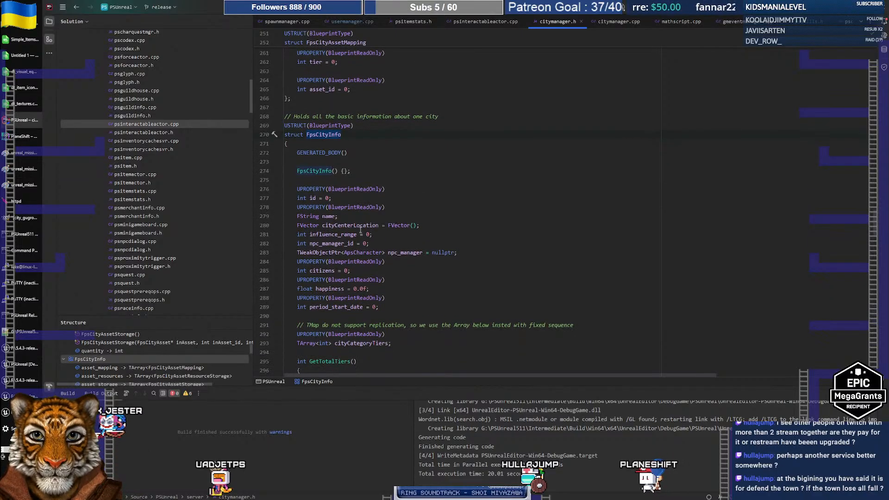
Add UPROPERTY(BlueprintReadOnly) above influence_range in the FpsCityInfo struct
double_click(330, 234)
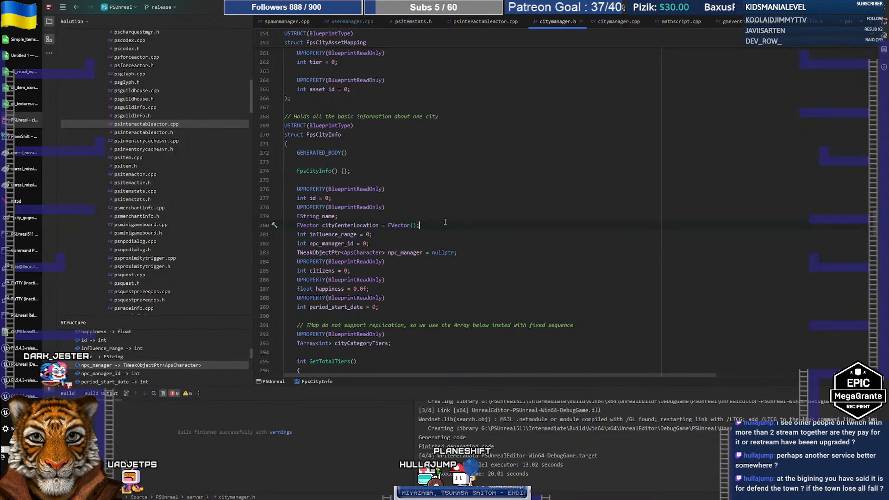
key(Return)
text(UPROPERTY(BlueprintReadOnly))
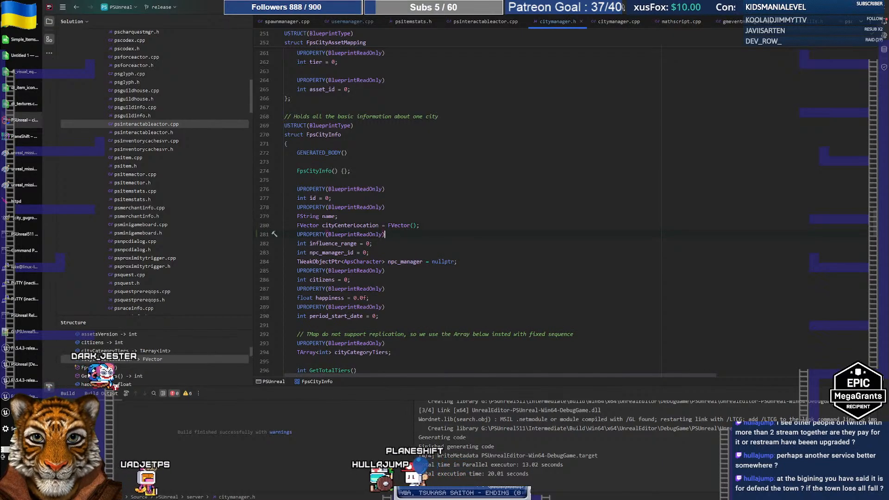
Search the project for influence_range and examine the influence range formula in GetCityByCoordinates
double_click(326, 245)
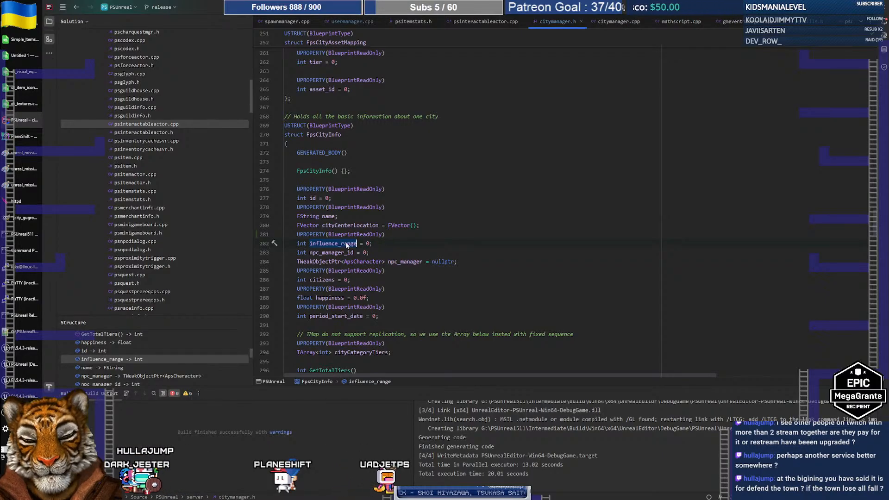
key(ctrl+shift+f)
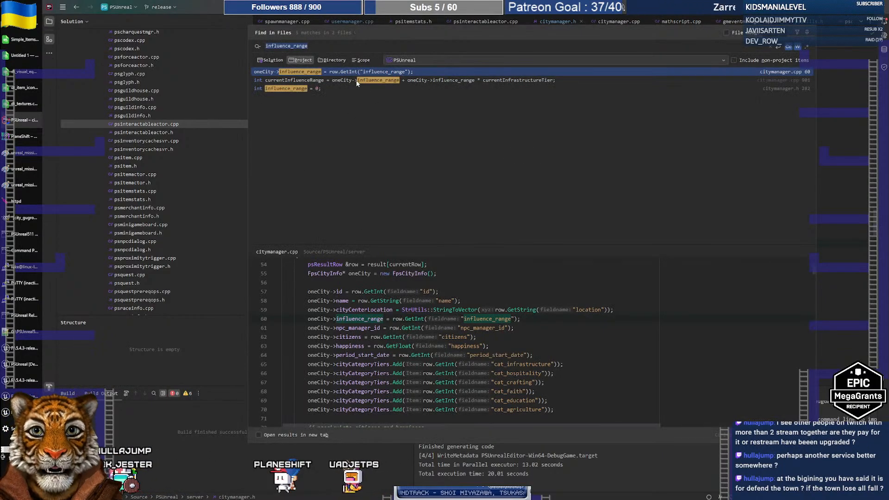
click(356, 81)
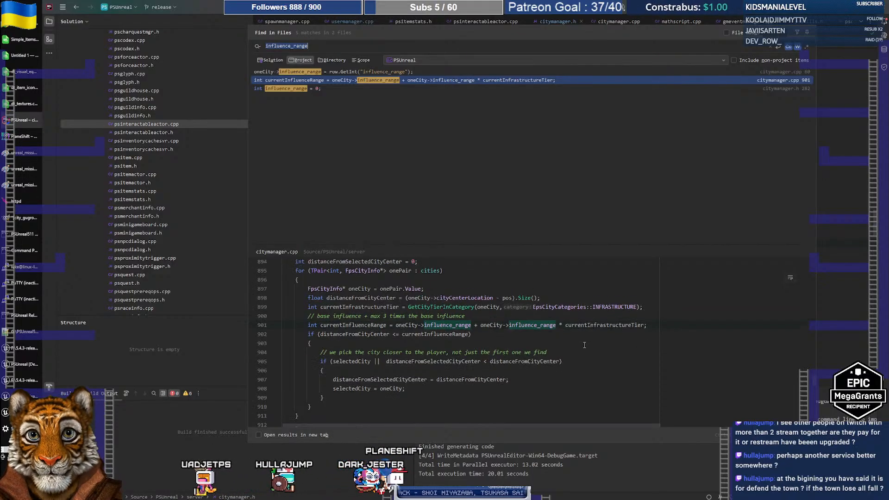
scroll(514, 326, up, 2)
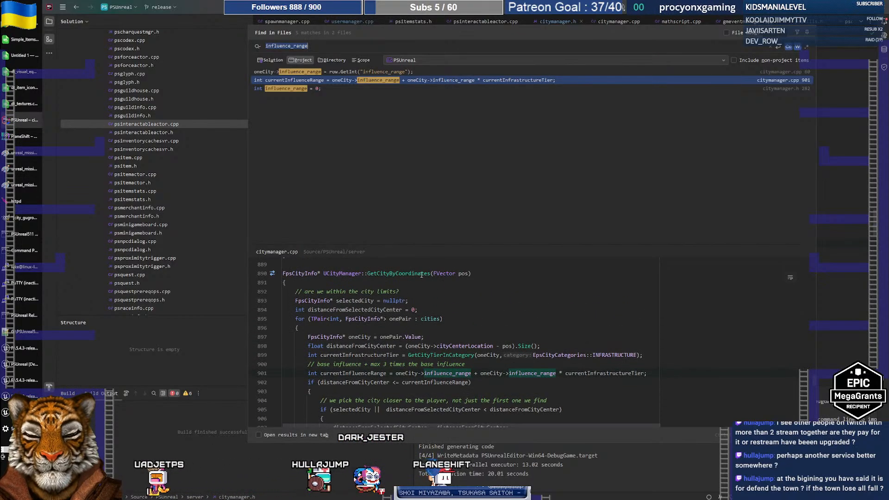
mouse_move(423, 274)
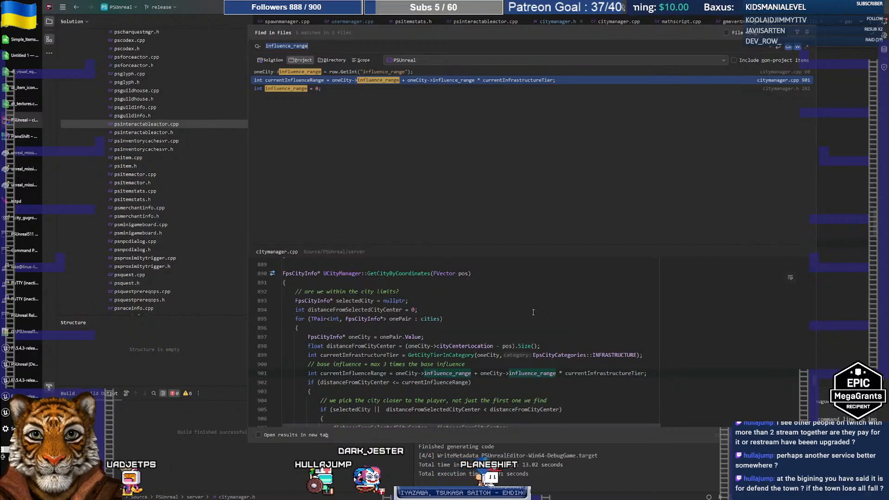
scroll(533, 312, down, 1)
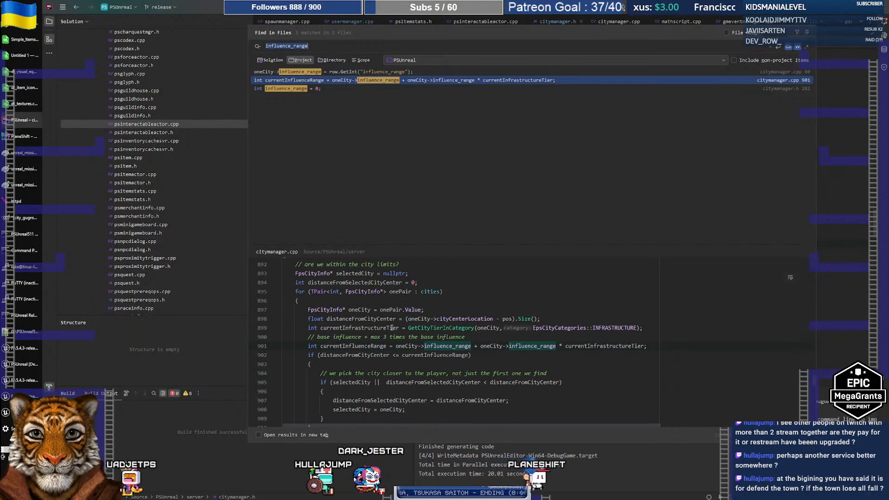
Add the comment "// WARNING: if you change this formula, change it also in the city UI" above the currentInfluenceRange formula
click(431, 337)
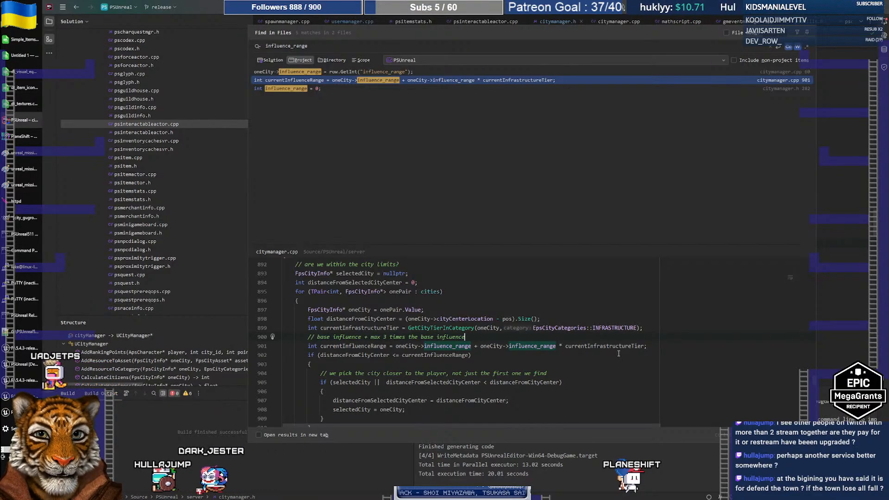
drag(647, 346, 311, 346)
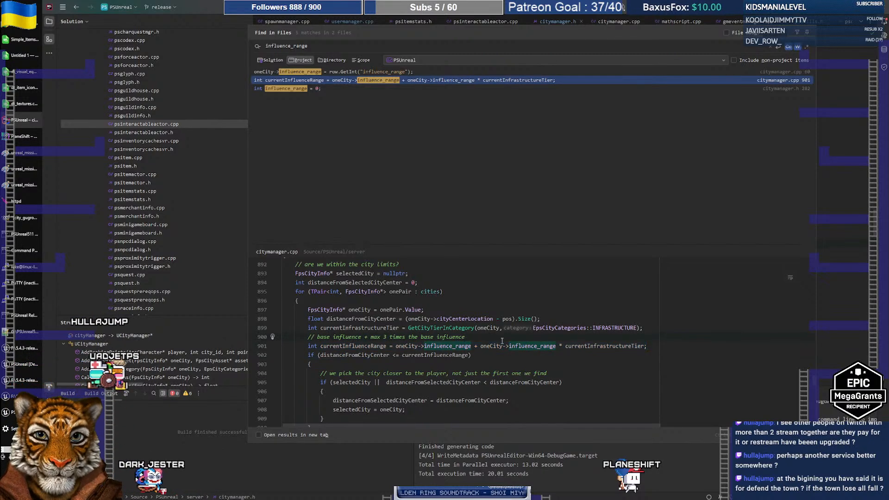
key(Return)
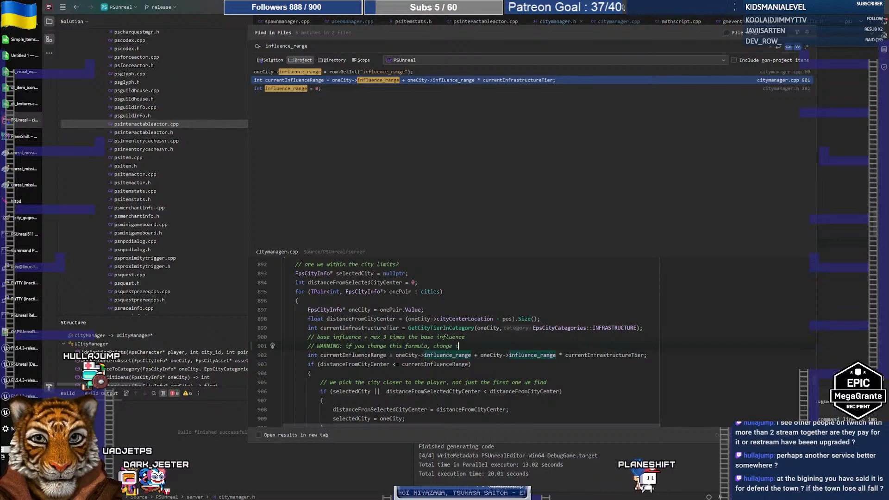
text(the )
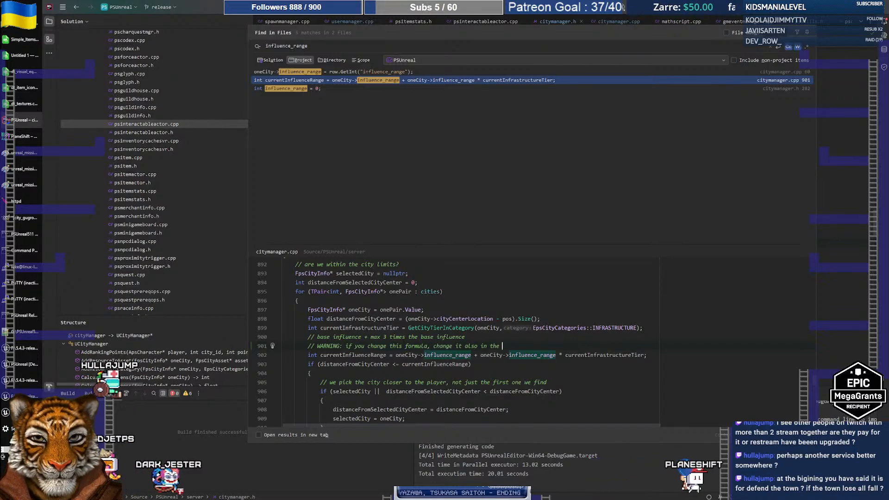
text(city )
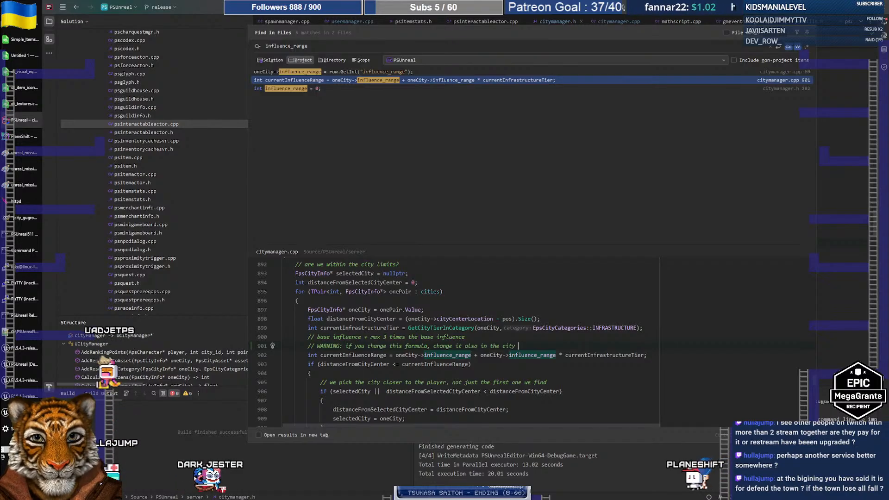
text(UI)
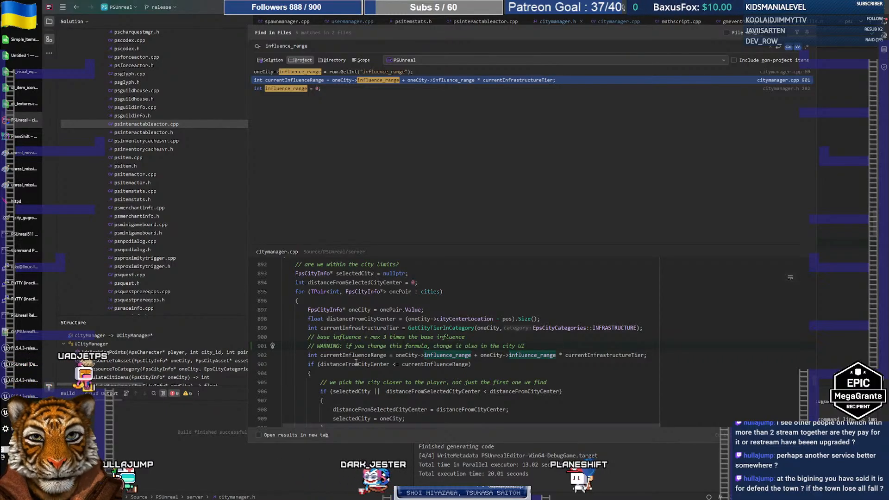
click(654, 355)
drag(653, 355, 308, 357)
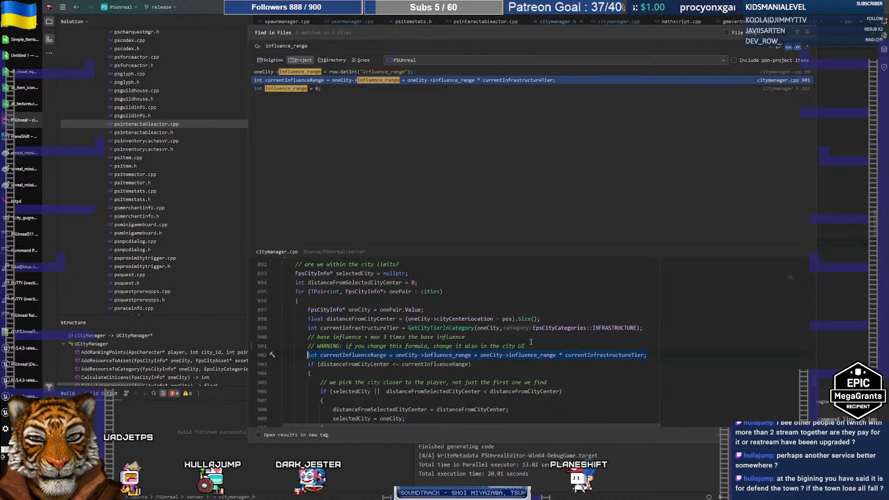
click(574, 340)
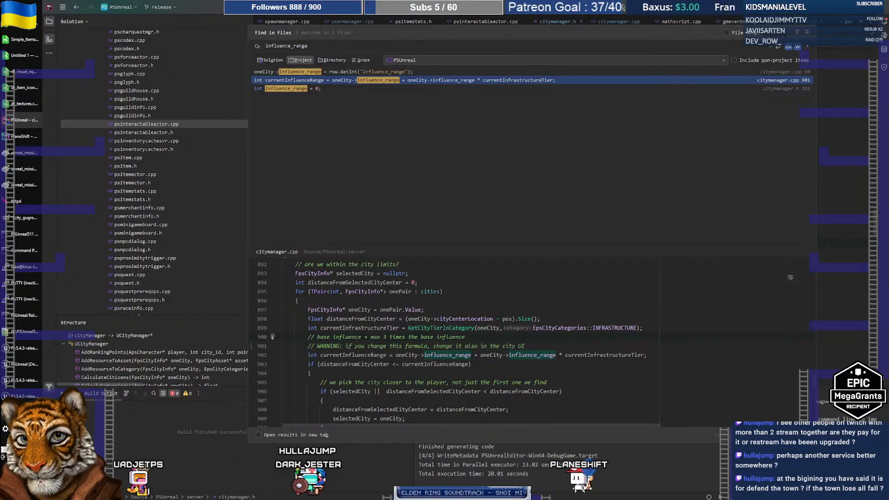
Switch to the PSUnreal game client, log in to the localhost server, enter the world with the Dev character and move onto open grass
click(466, 267)
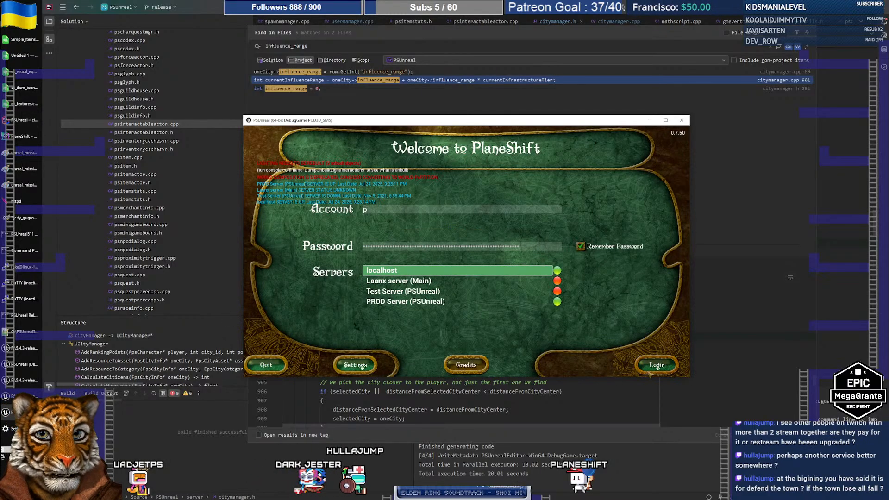
click(650, 370)
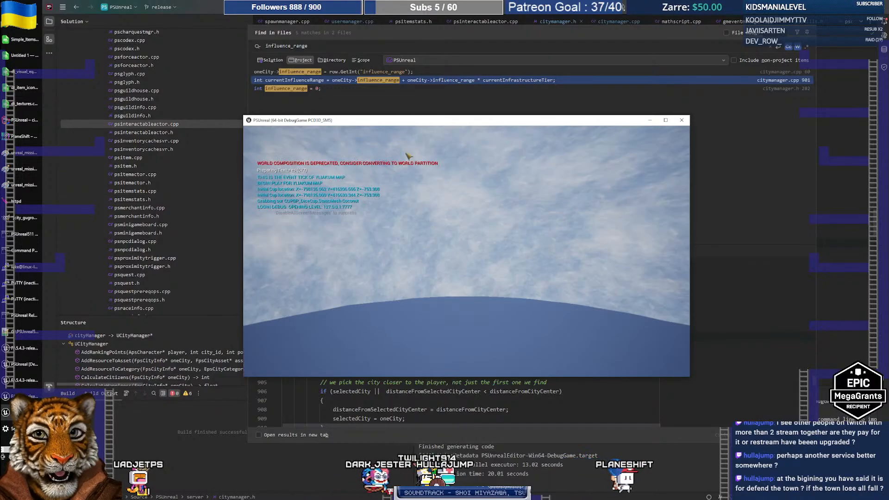
double_click(442, 120)
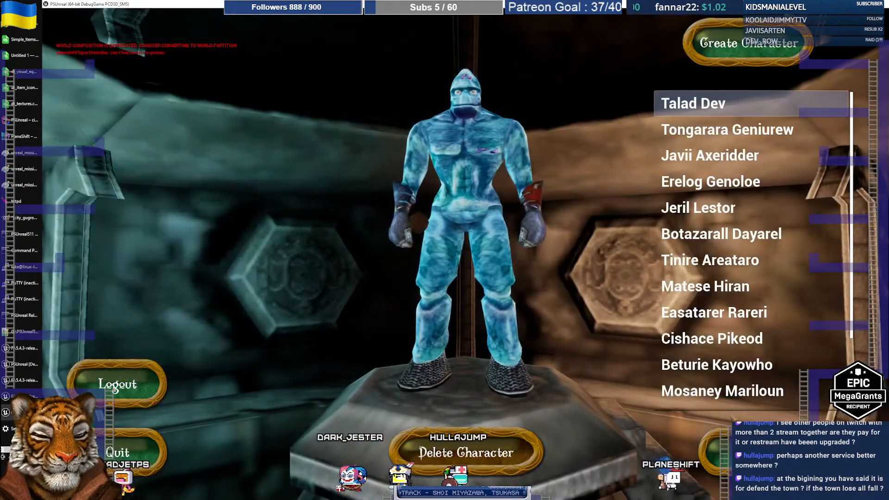
click(748, 452)
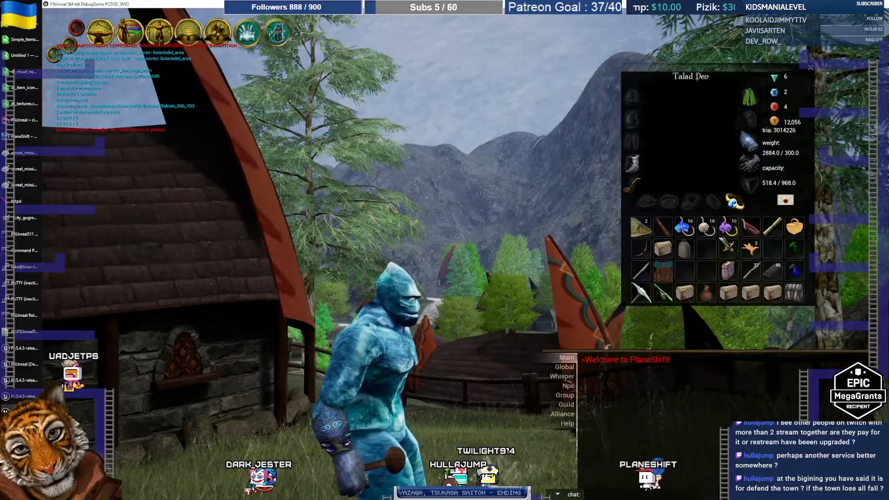
right_drag(444, 250, 403, 250)
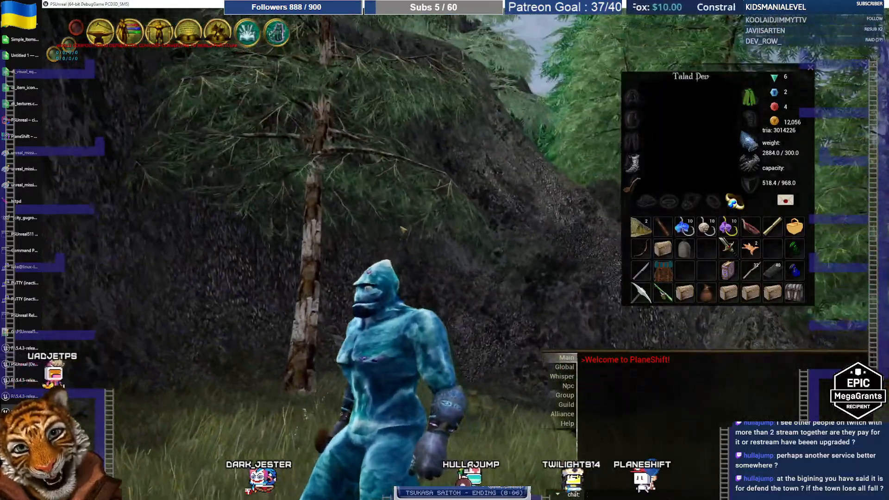
right_drag(403, 230, 410, 232)
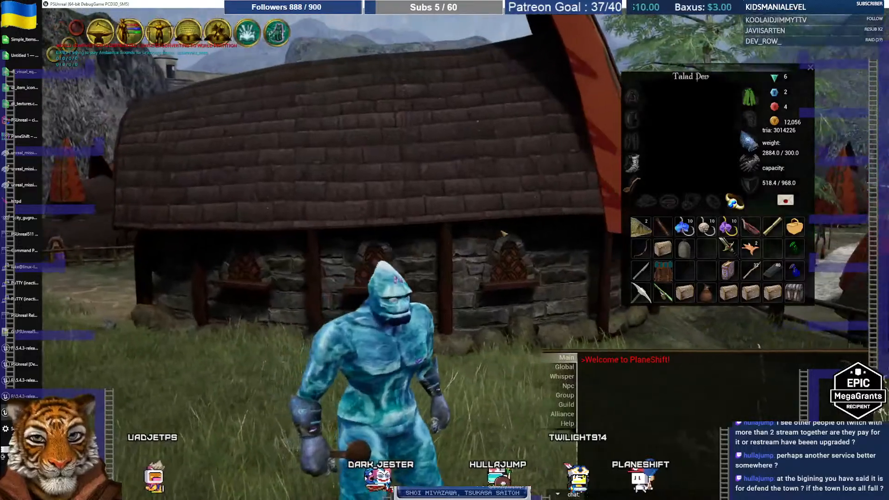
right_drag(504, 234, 511, 232)
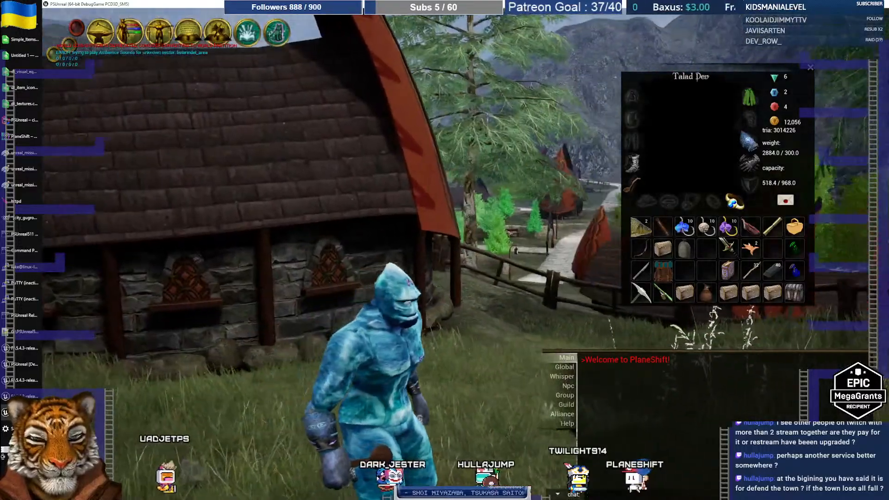
key(w)
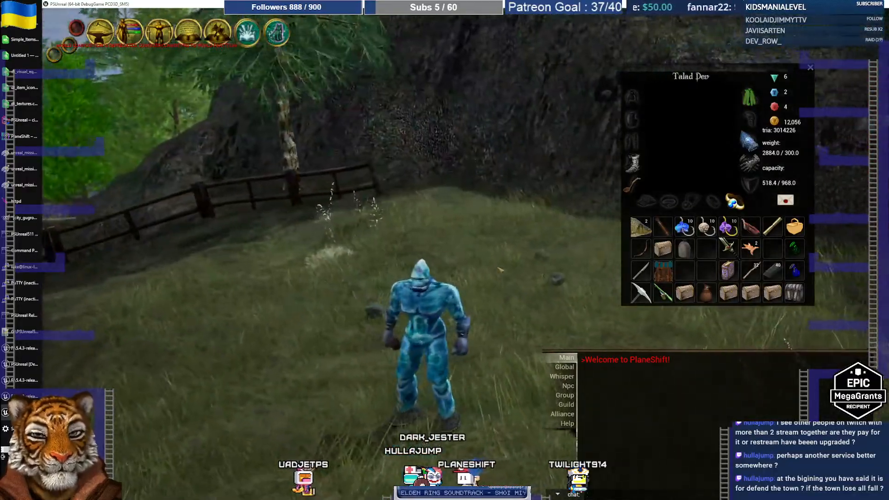
Teleport the first city manager from the RepopulateNPCIDs list with /teleport pid:9063282 me and target that NPC
click(524, 302)
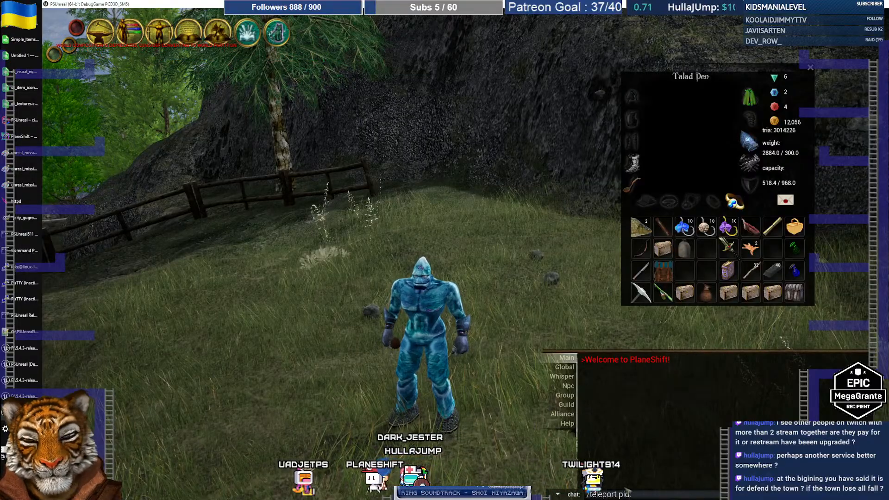
click(21, 136)
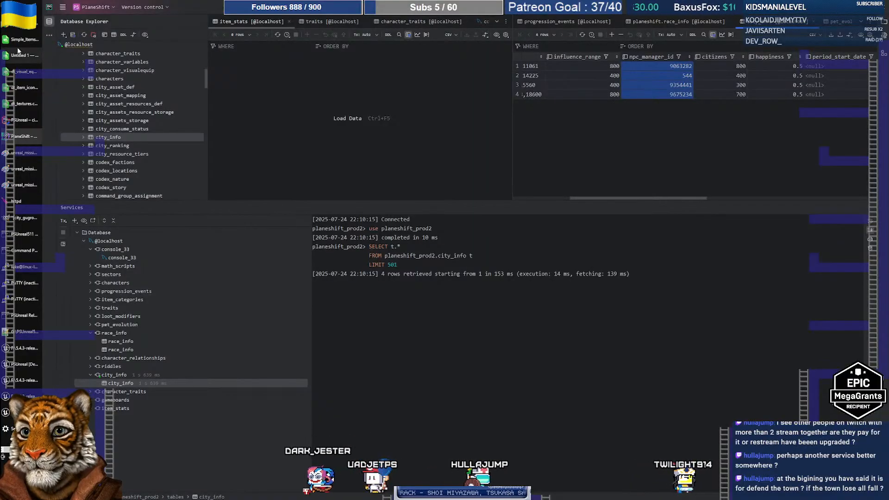
click(22, 332)
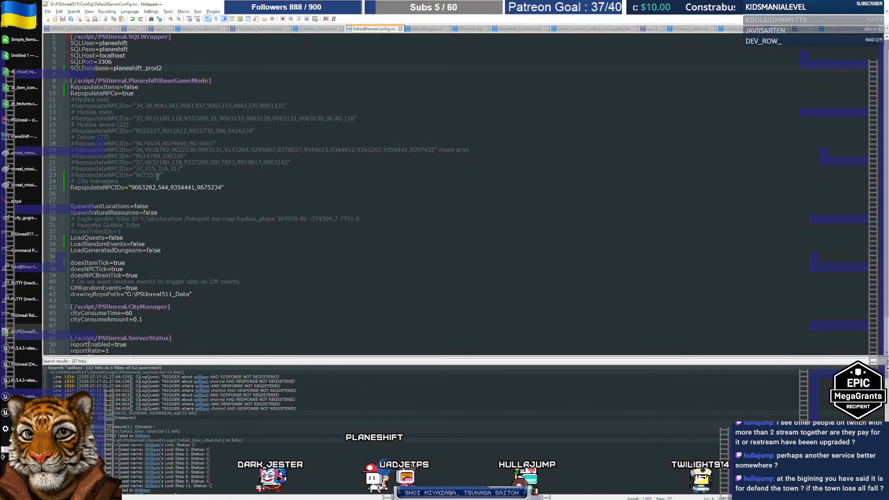
key(alt+Tab)
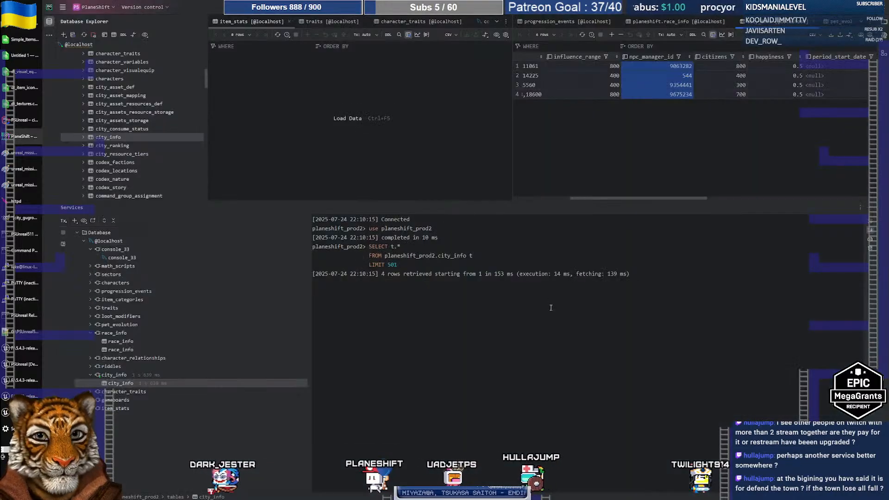
key(alt+Tab)
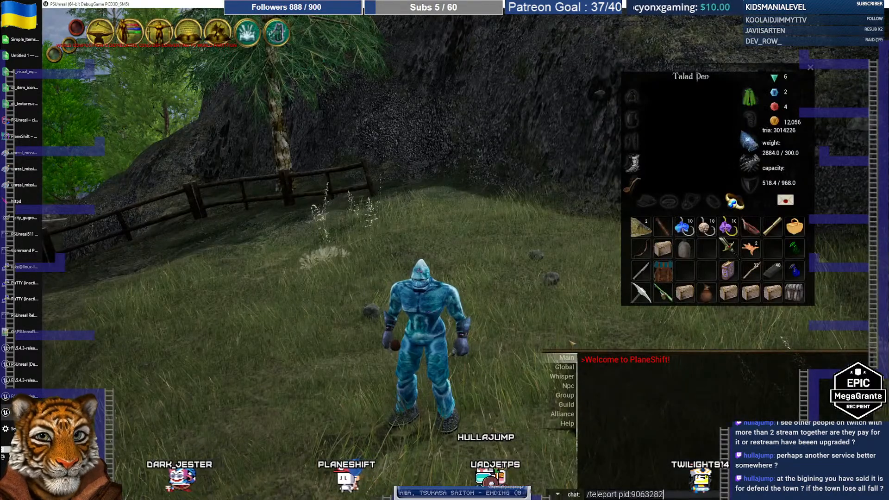
key(Return)
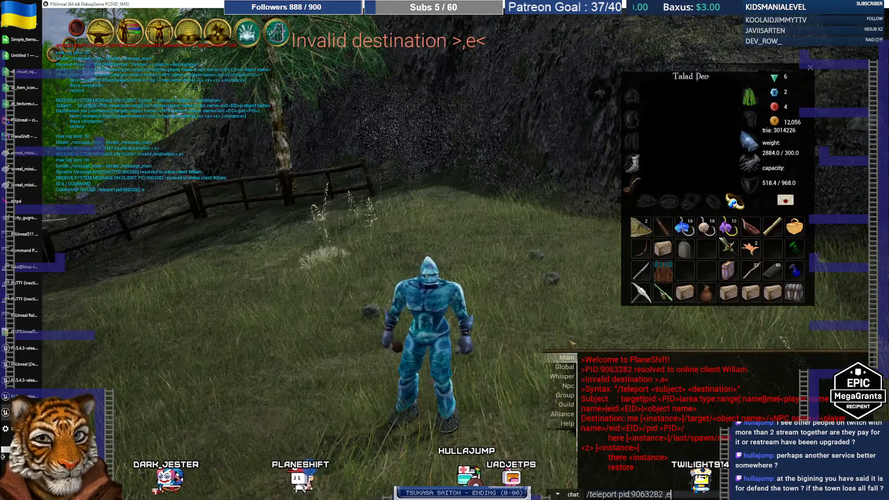
text(me)
key(Return)
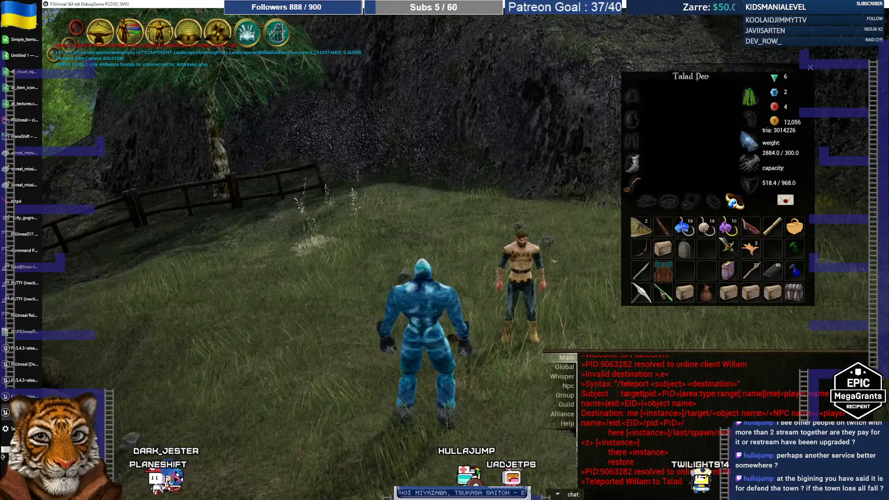
click(521, 274)
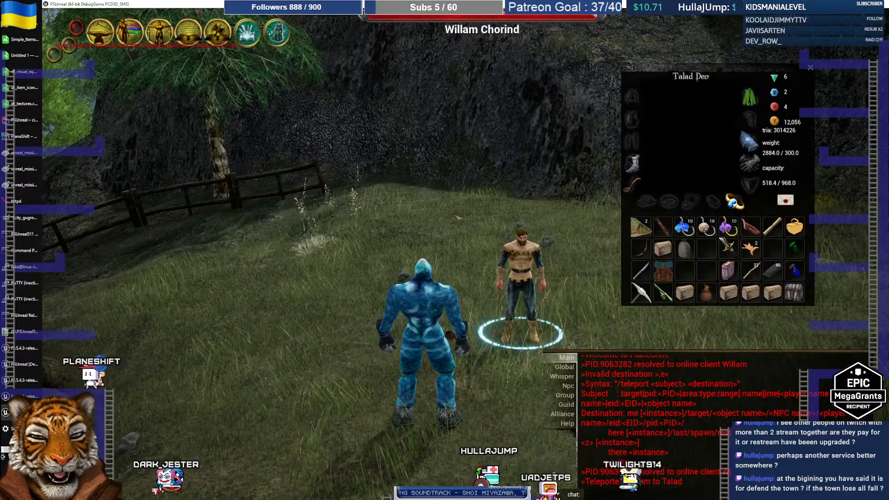
Teleport the second listed city manager to the character with /teleport pid:544 me and turn to view it
key(alt+Tab)
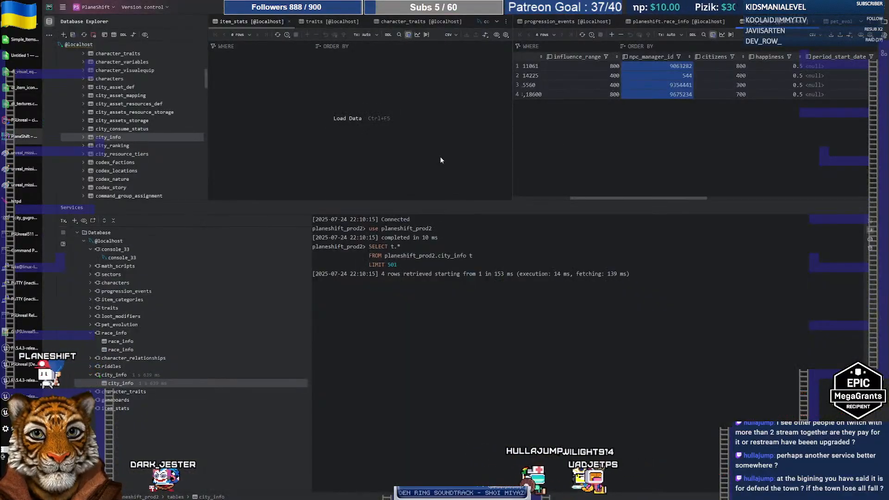
key(alt+Tab)
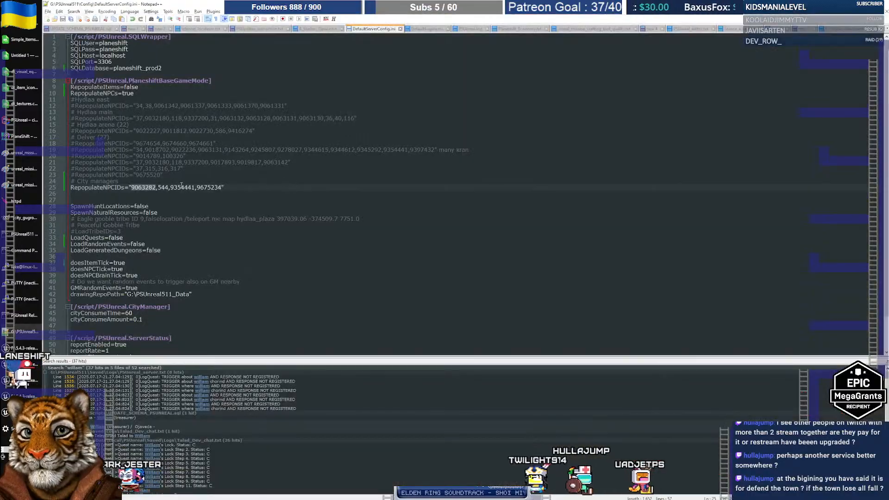
key(alt+Tab)
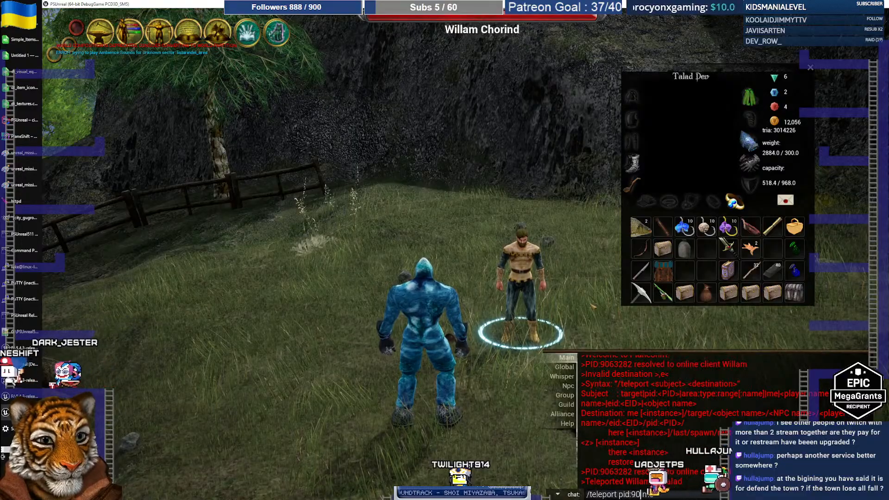
key(Return)
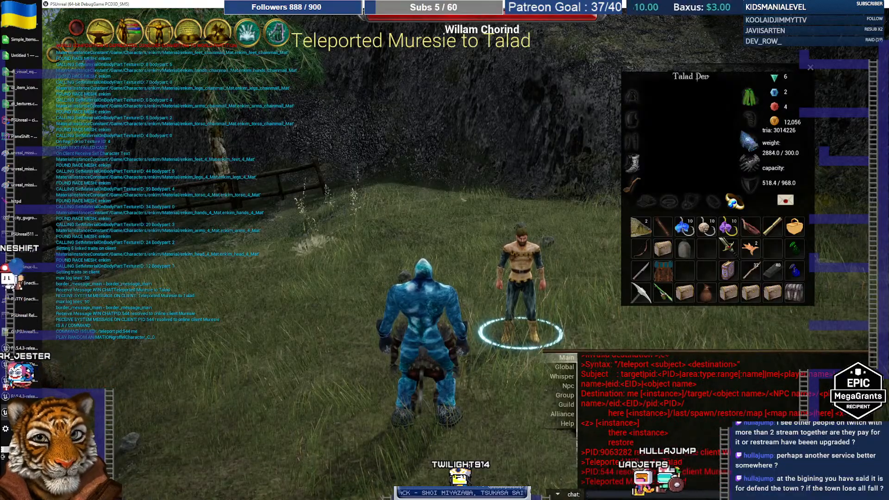
key(d)
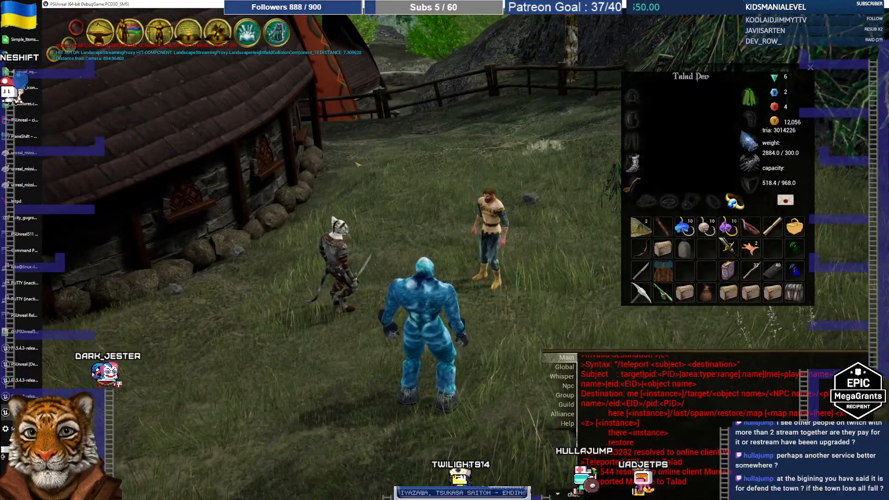
Copy the third city manager's ID from DefaultServerConfig.ini and issue /teleport pid:9354441 me in the game chat
key(alt+Tab)
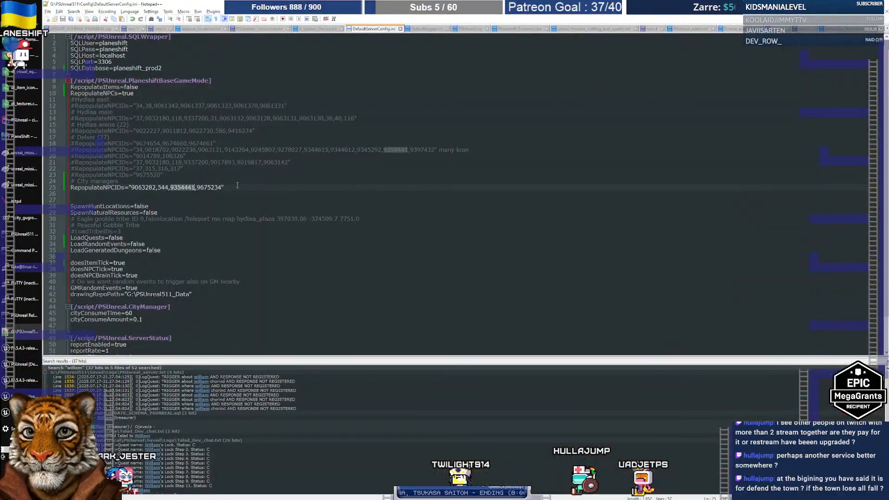
key(alt+Tab)
key(Up)
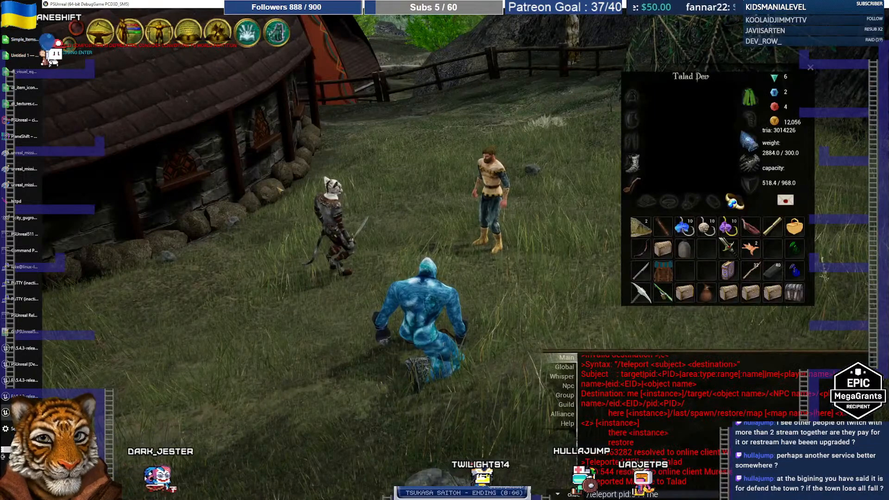
key(Left)
key(Left)
key(Left)
key(BackSpace)
key(BackSpace)
key(BackSpace)
text(9354441)
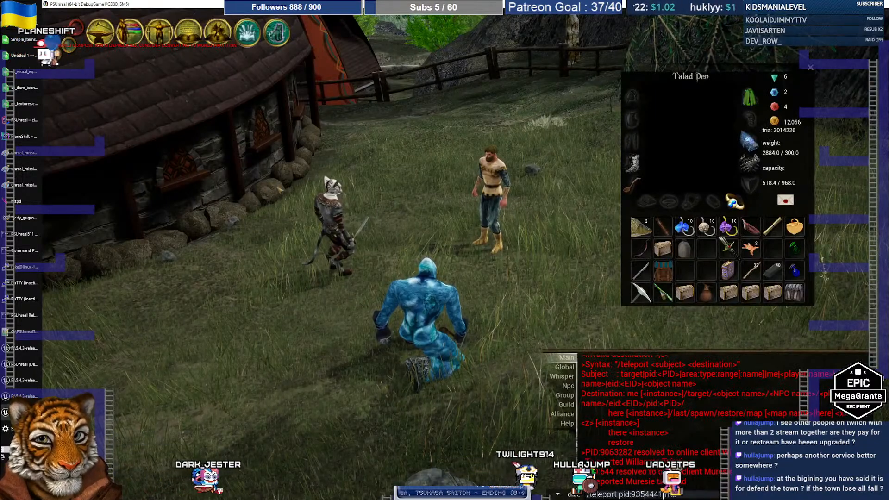
key(Return)
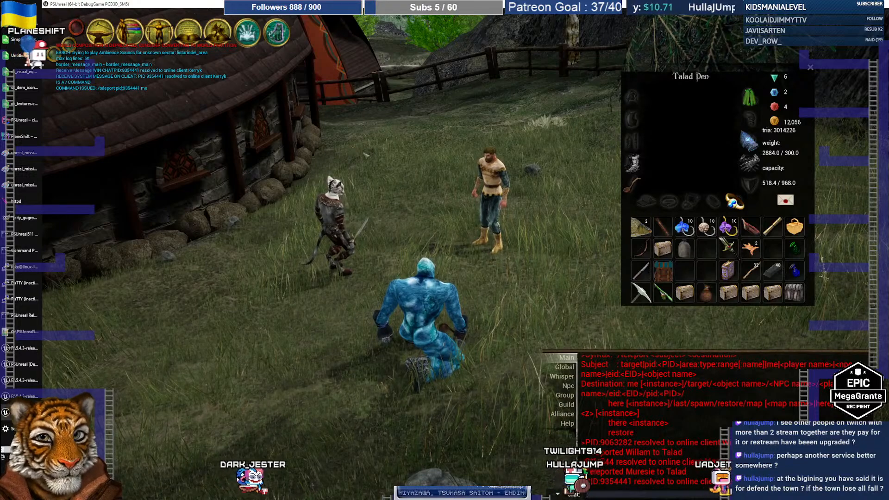
Repeat the teleport command for city manager 9354441 from the chat history
right_drag(383, 187, 384, 188)
key(Return)
key(Up)
key(Up)
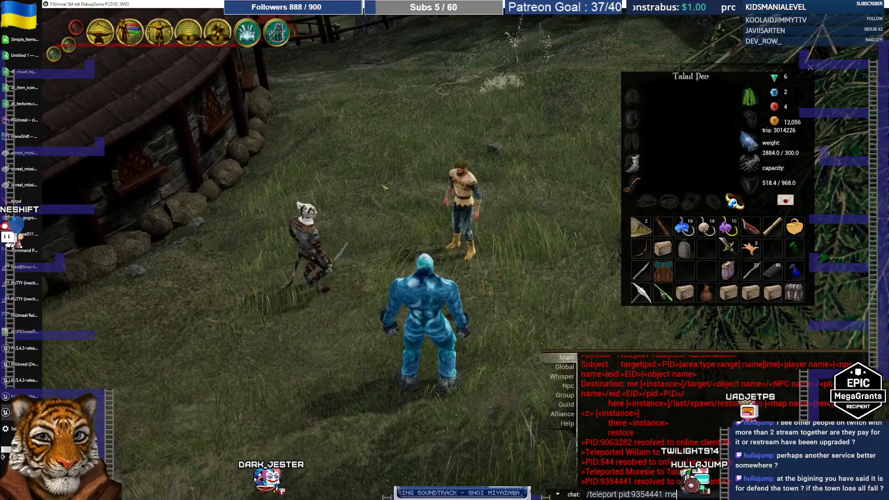
key(Return)
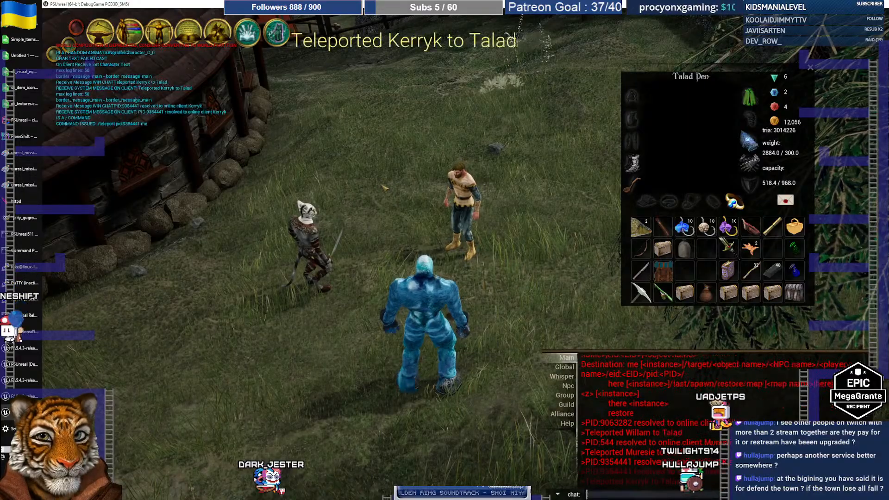
Copy the fourth city manager's ID from the RepopulateNPCIDs list and issue /teleport pid:9675234 me in the game chat
right_drag(385, 143, 389, 135)
key(alt+Tab)
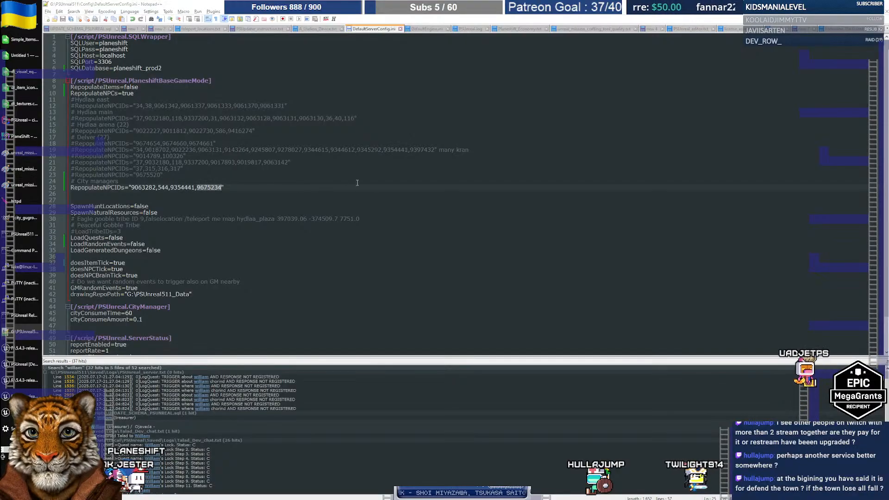
key(alt+Tab)
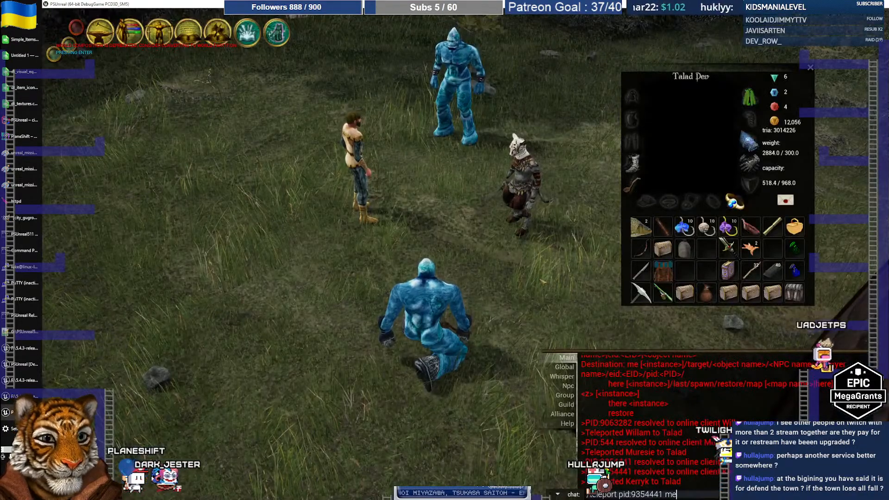
scroll(405, 250, down, 1)
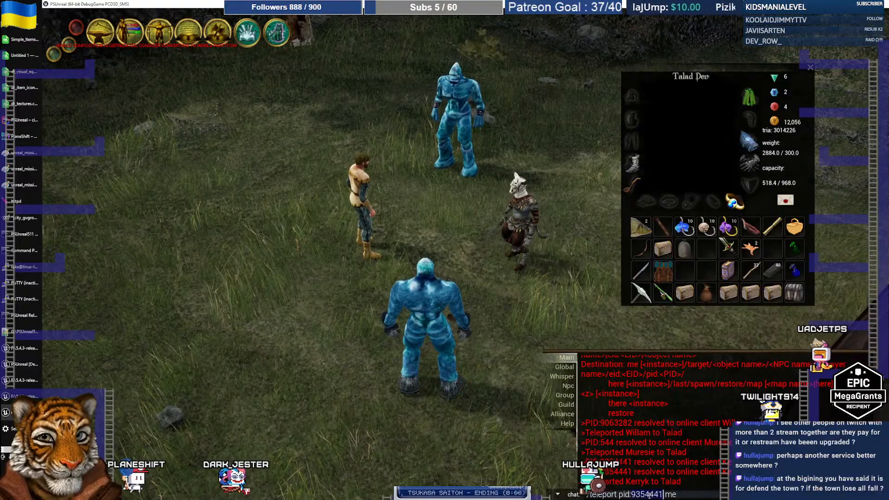
key(Return)
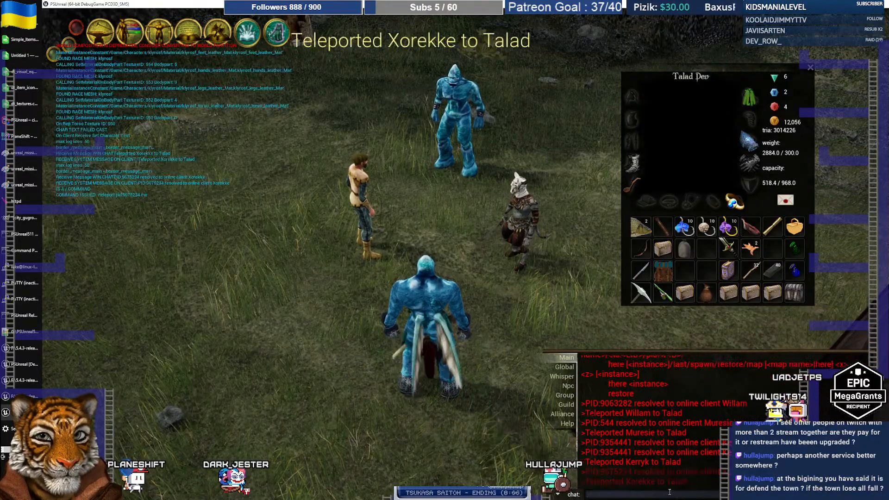
Target the first city manager (PID 9063282) among the teleported NPCs and close the character's inventory window
key(w)
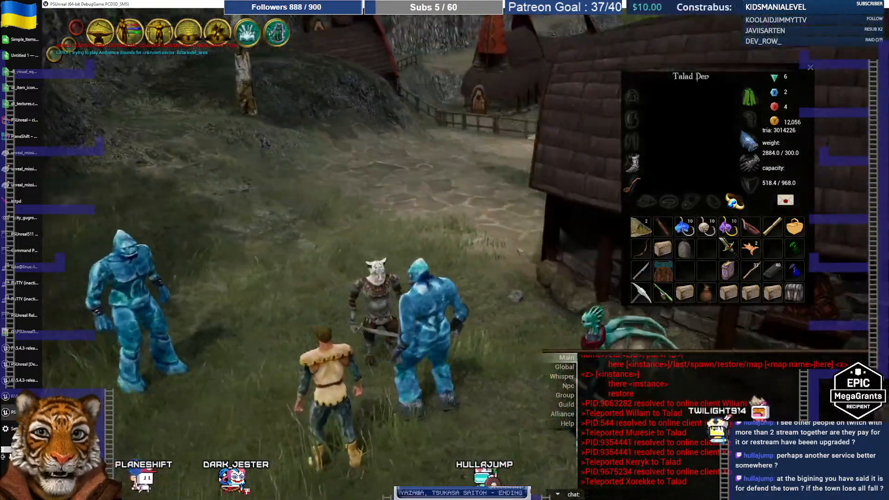
right_drag(519, 250, 522, 251)
key(s)
click(522, 251)
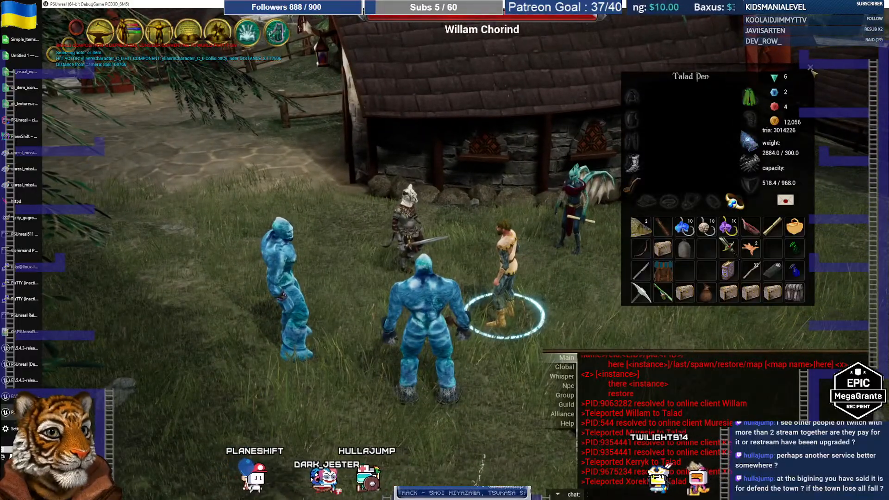
click(810, 67)
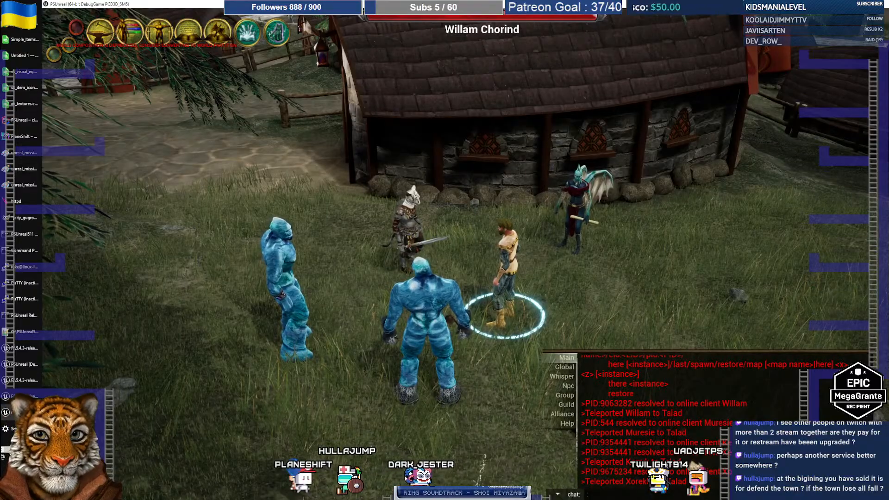
Open the city info window through the Hydlaa manager, check its image and influence, and close it
click(512, 255)
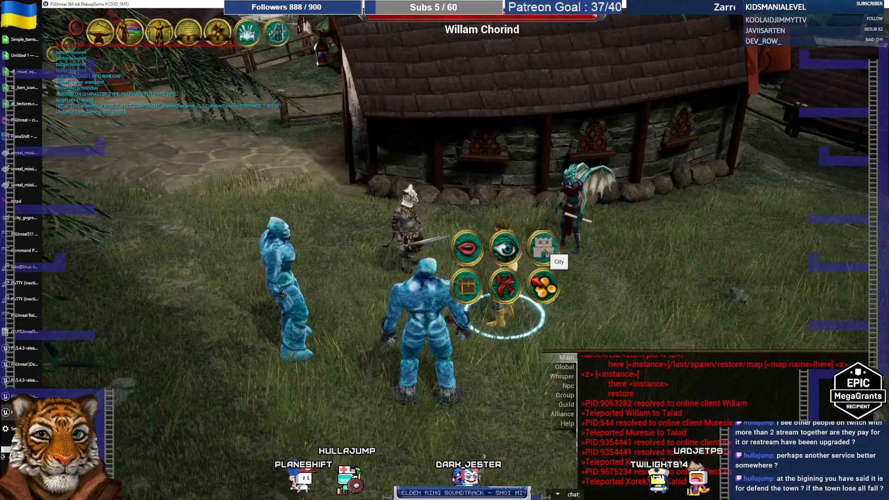
click(544, 248)
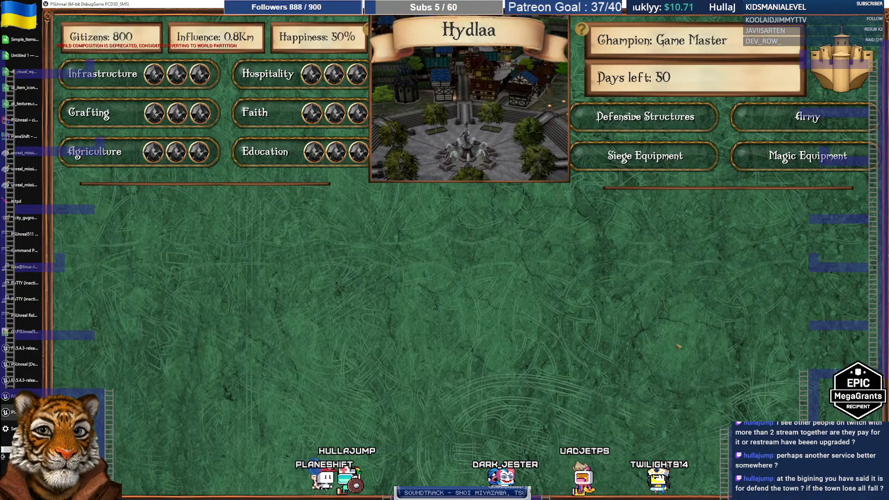
key(Escape)
View the Ojaveda city info through the armoured second city manager, close it, and turn towards the remaining managers
key(w)
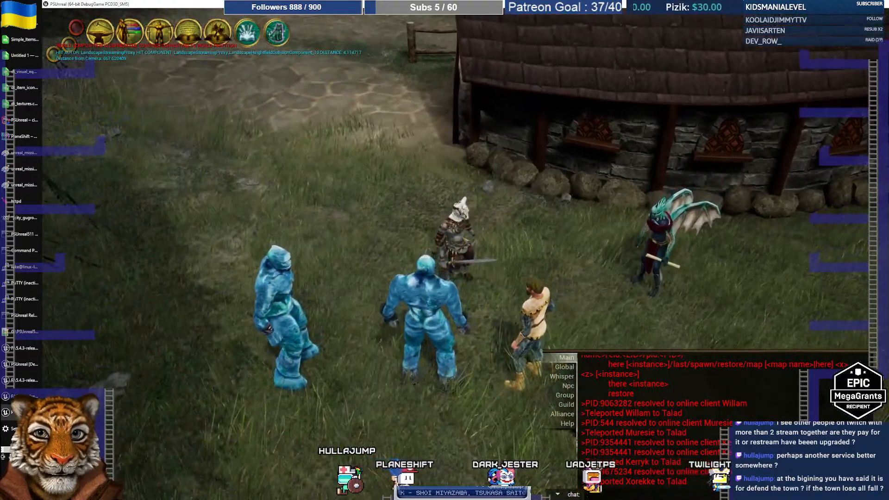
click(462, 240)
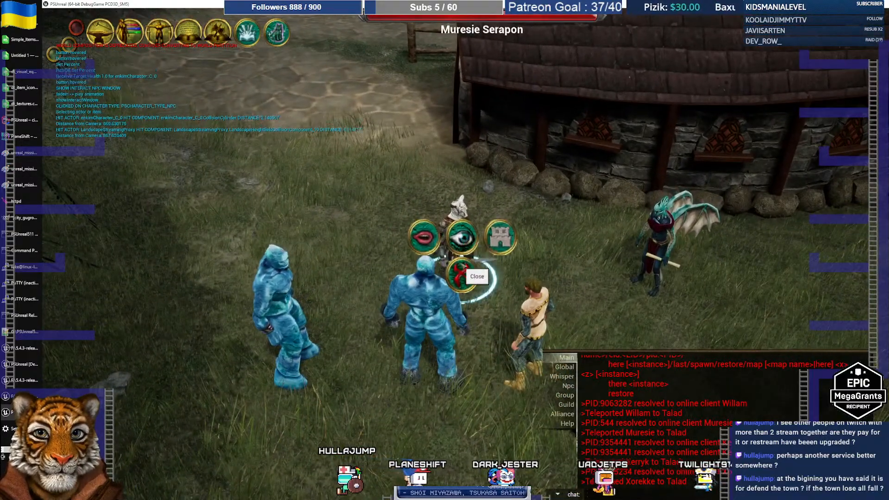
click(500, 237)
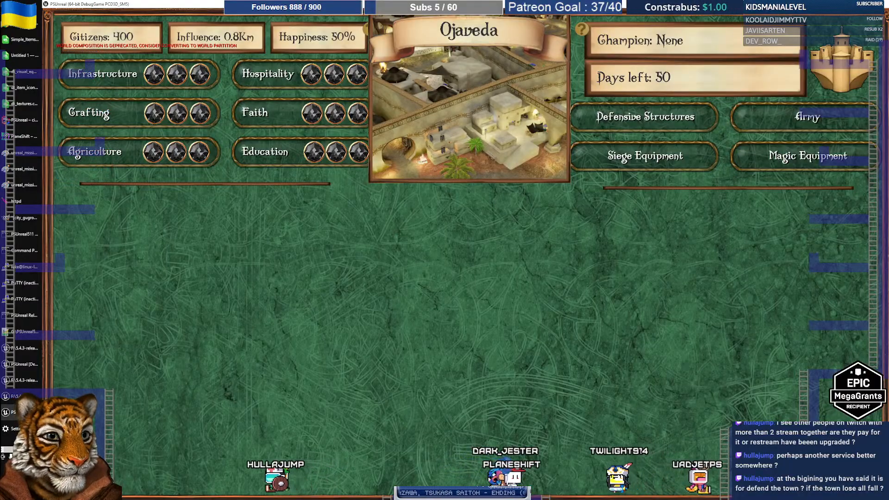
key(Escape)
right_drag(648, 253, 521, 261)
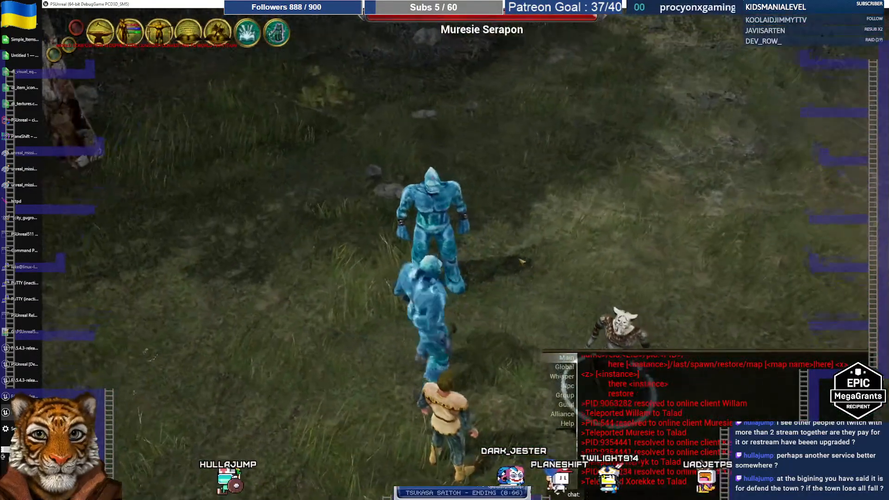
View the city information window of the blue stone character, and close it
click(444, 229)
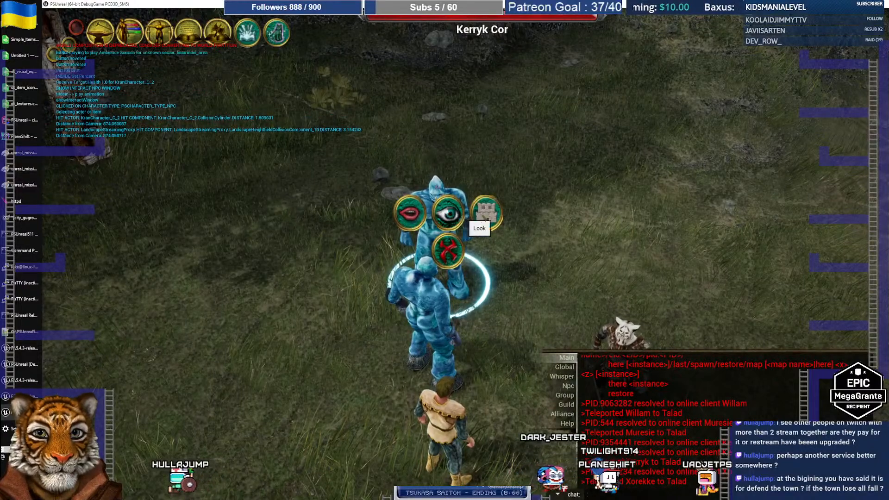
click(488, 214)
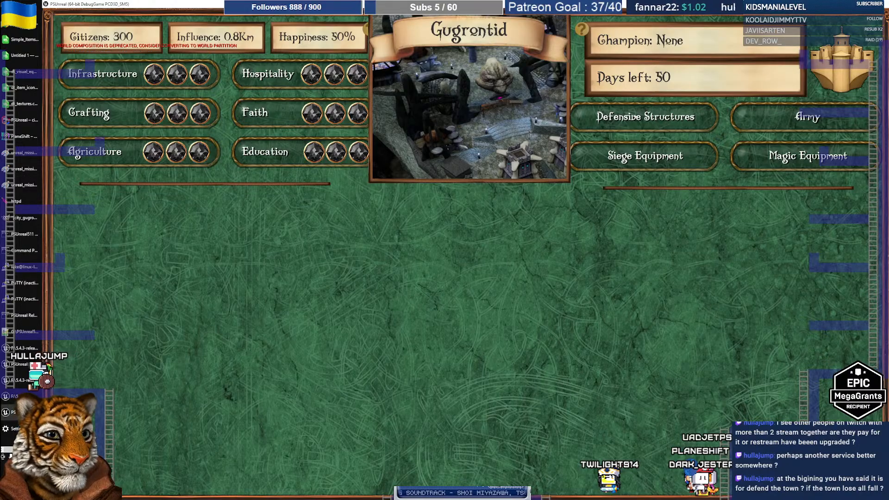
key(Escape)
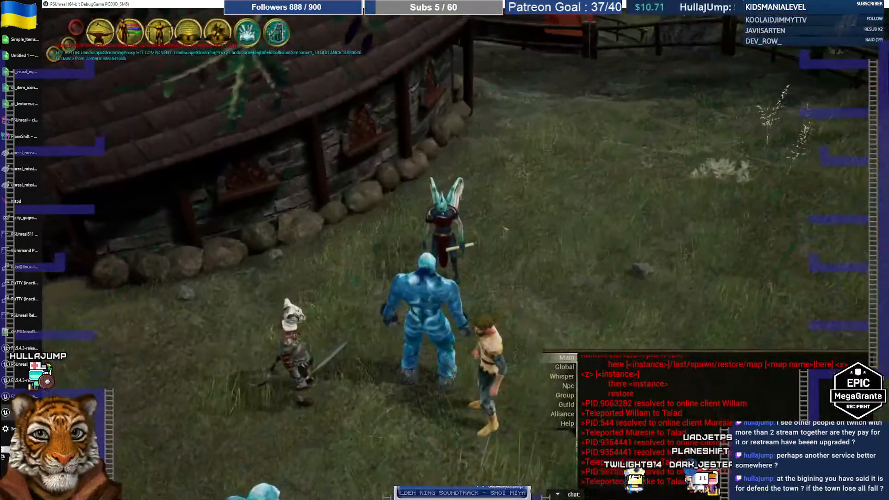
View the city information window of the horned character near the stone building, and close it
click(439, 221)
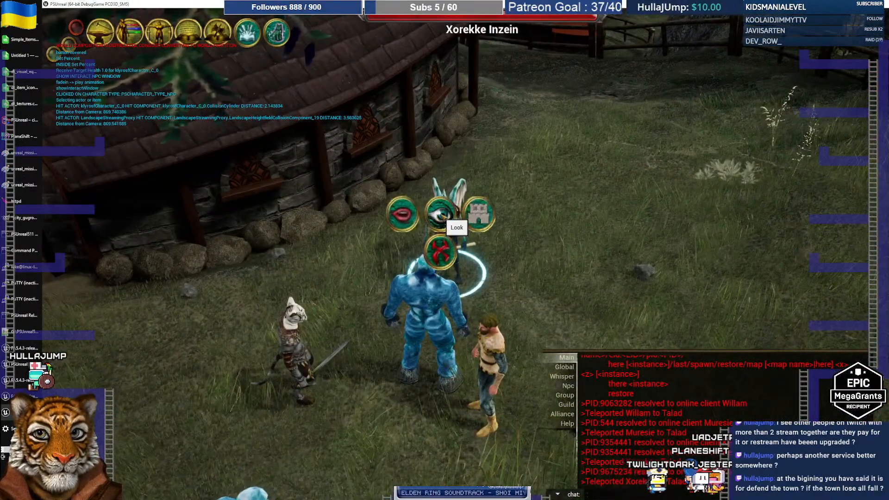
click(482, 213)
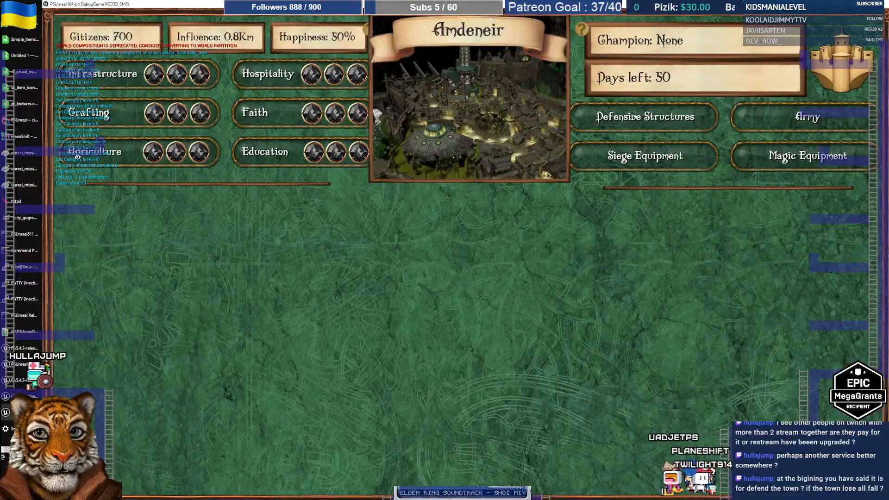
key(Escape)
Return to the blue stone character and reopen its city information window
key(a)
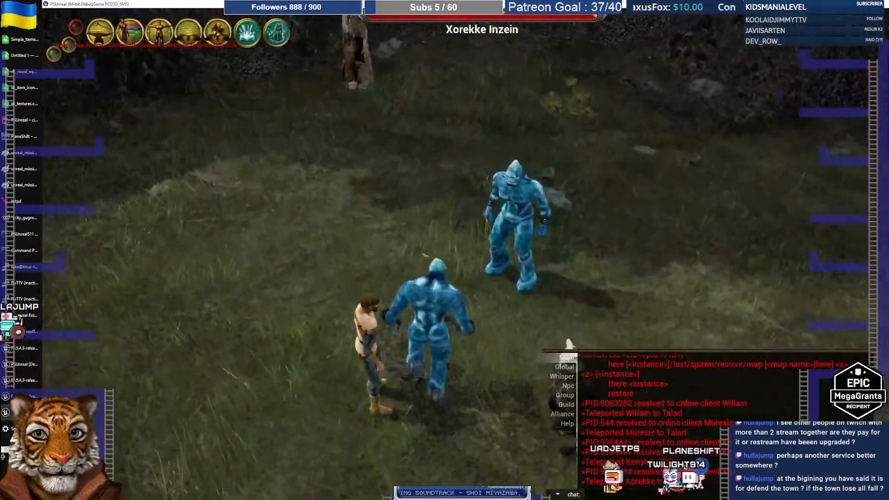
click(479, 224)
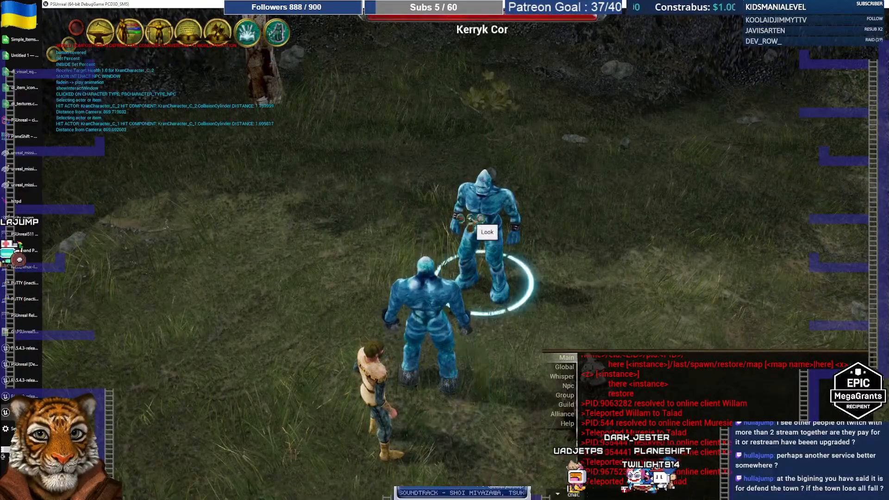
click(509, 219)
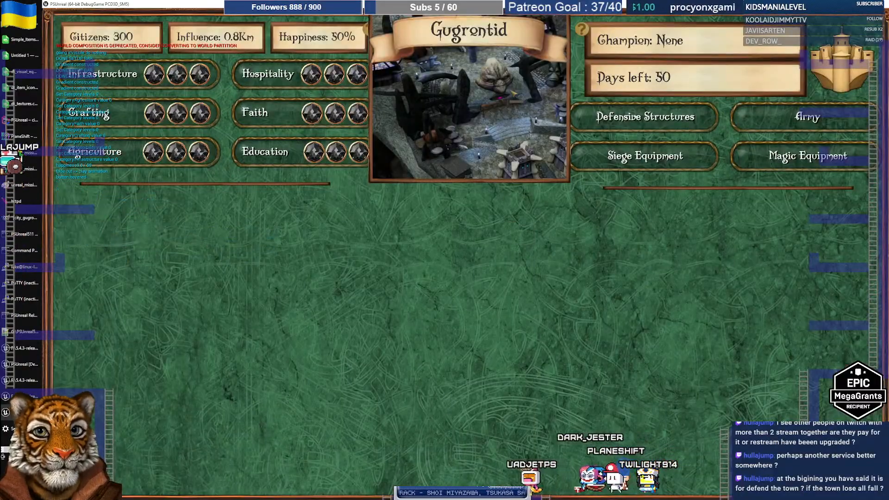
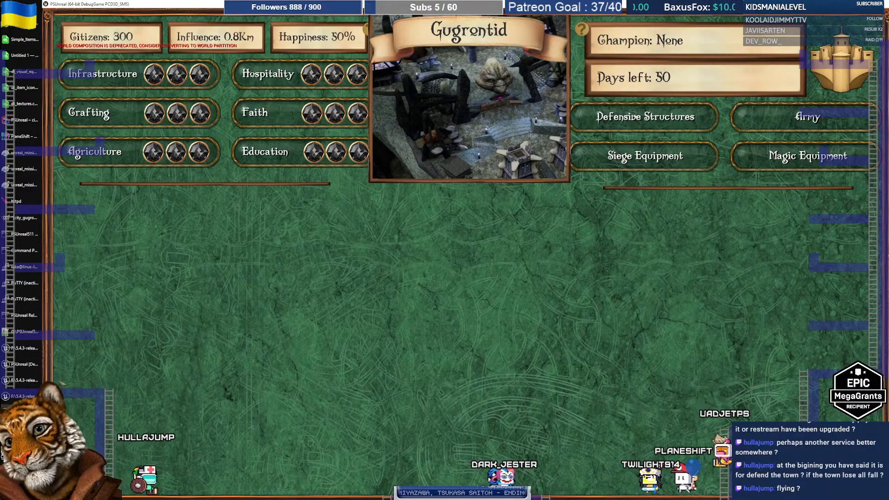
Switch to the win_city_info widget in Unreal Editor and select the help button beside the Happiness label
click(23, 365)
scroll(422, 148, up, 3)
scroll(422, 149, down, 2)
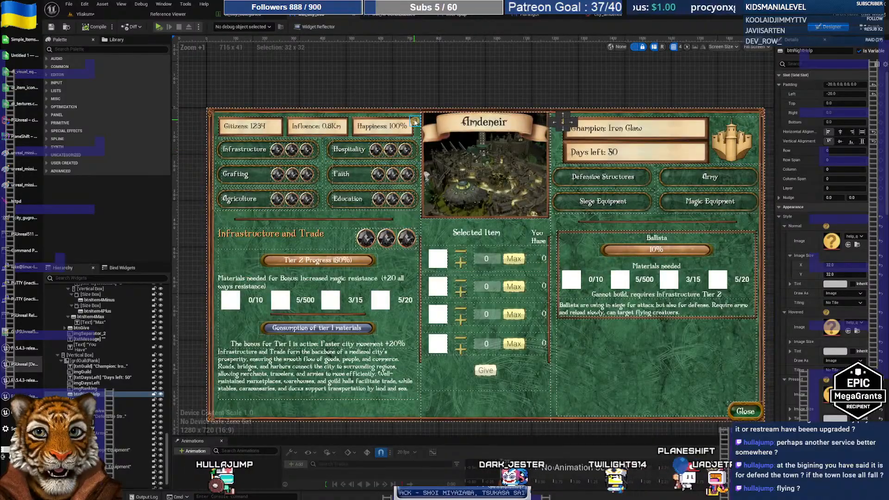
click(415, 122)
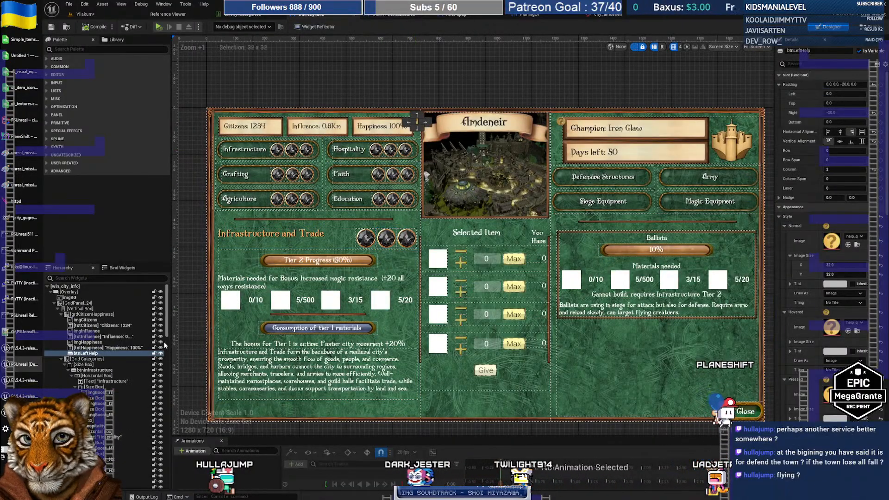
Collapse the first Vertical Box in the widget hierarchy and toggle its editor visibility to identify the column it holds
click(58, 308)
click(87, 309)
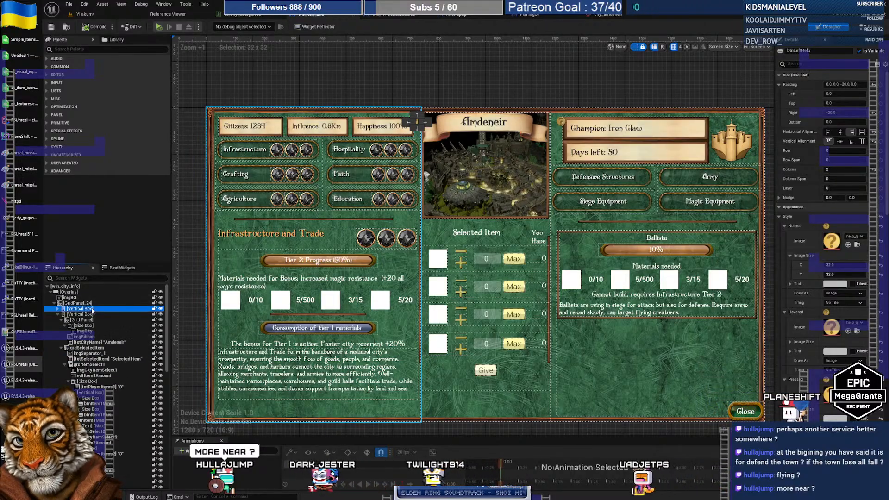
click(161, 309)
click(160, 309)
click(160, 309)
click(160, 310)
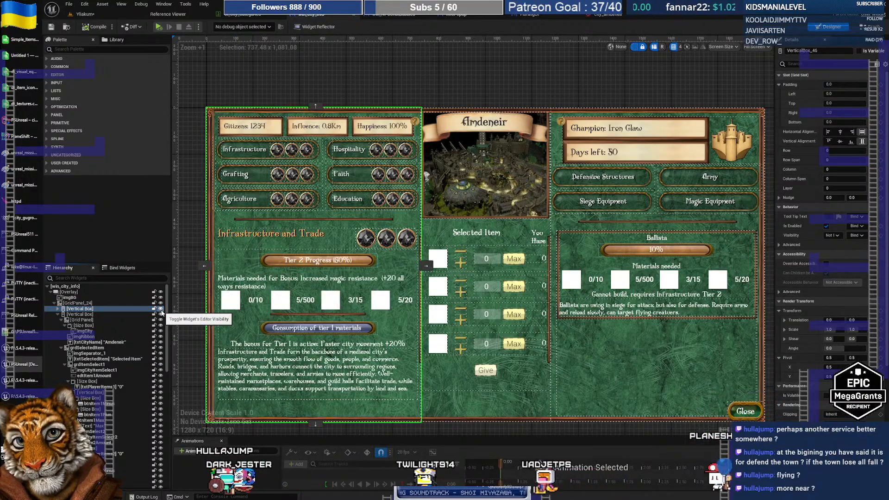
Collapse the other two Vertical Boxes, toggle the middle column's editor visibility, and inspect the parent GridPanel_24
click(60, 315)
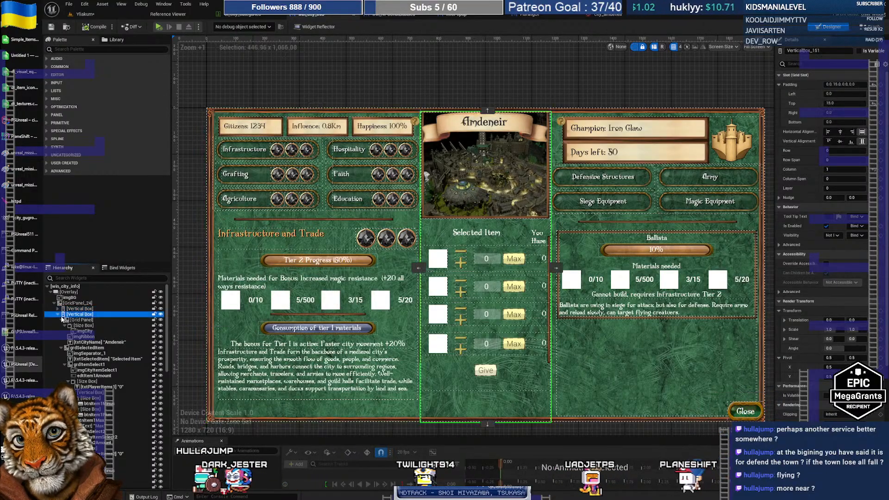
click(57, 314)
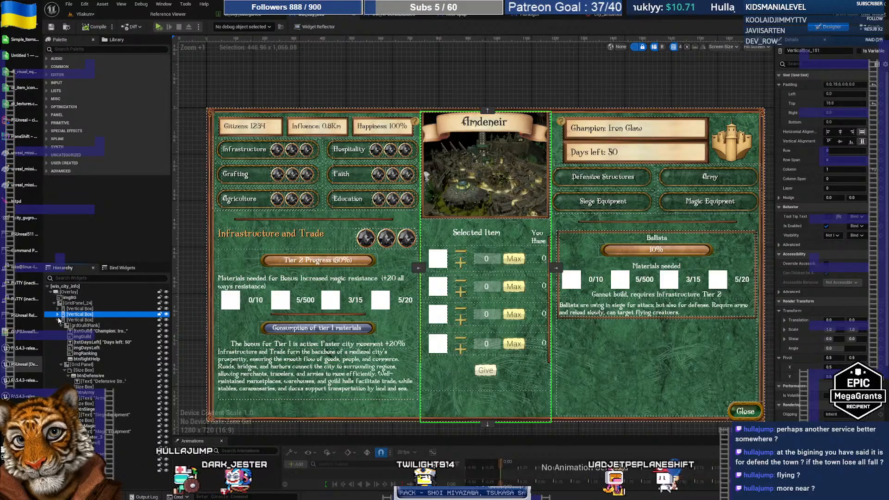
click(166, 320)
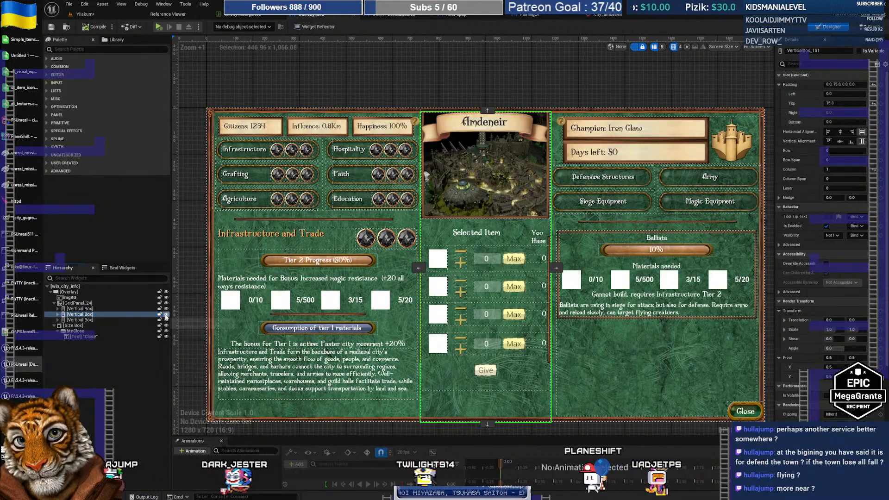
click(166, 315)
click(166, 315)
click(115, 320)
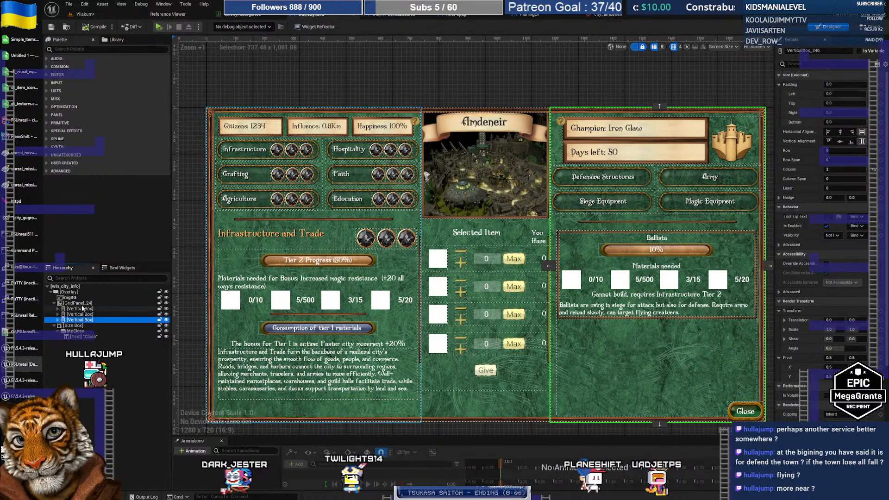
click(83, 303)
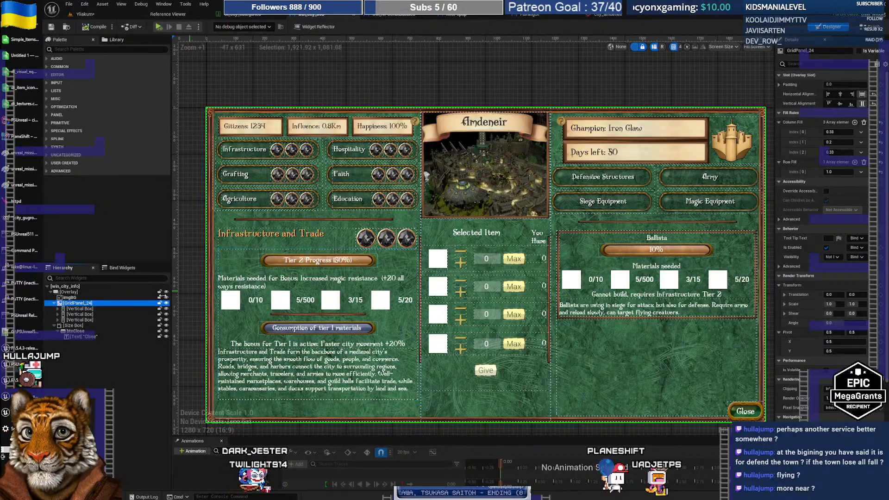
Move btnLeftHelp and btnRightHelp out of their column boxes so both sit directly under GridPanel_24
click(412, 123)
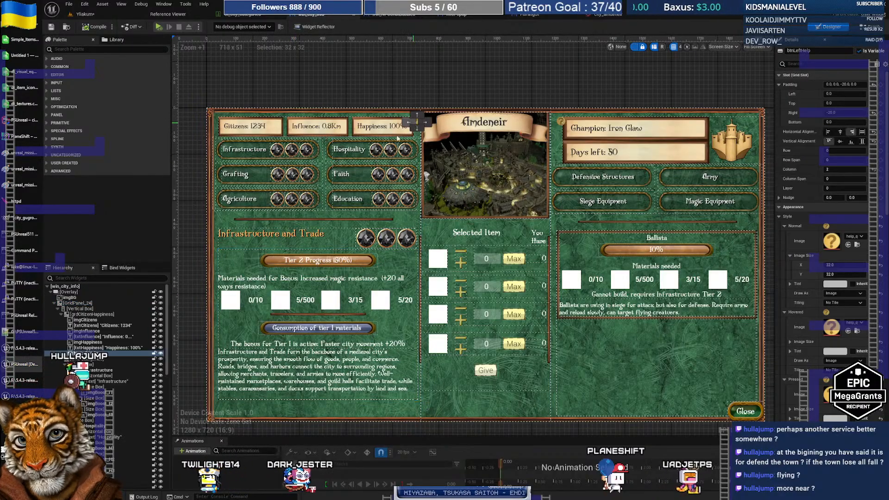
drag(85, 353, 76, 303)
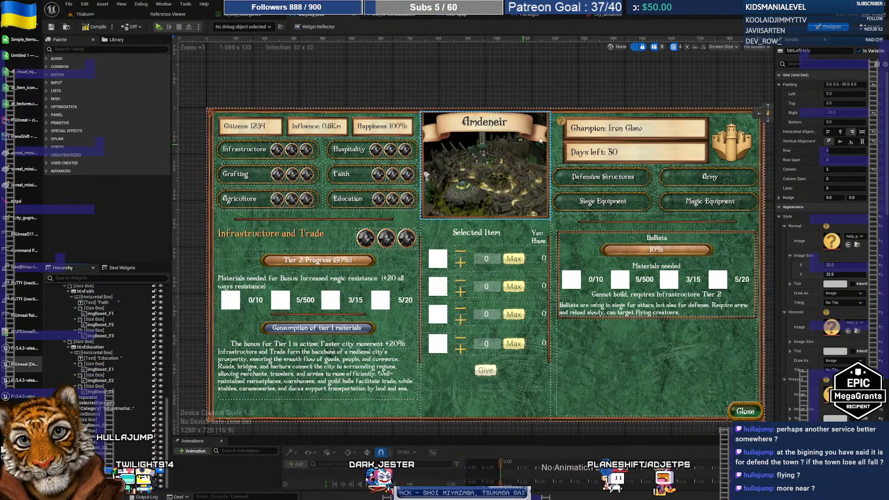
click(562, 123)
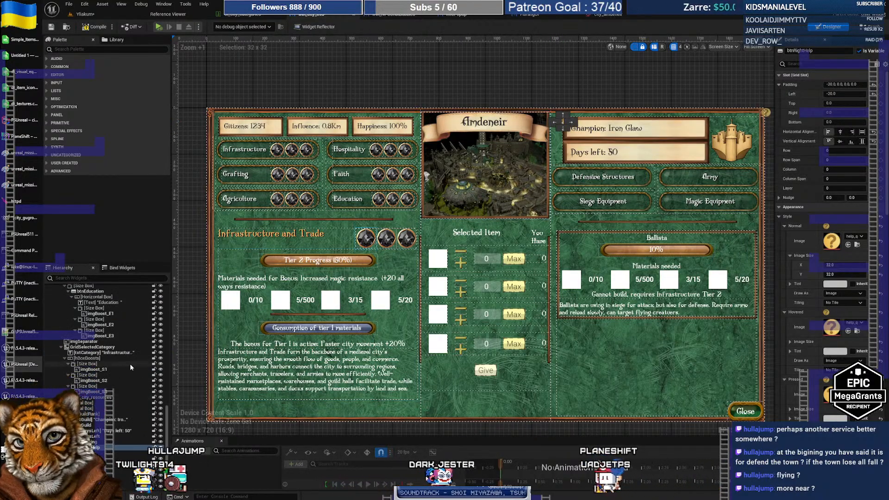
scroll(108, 371, up, 15)
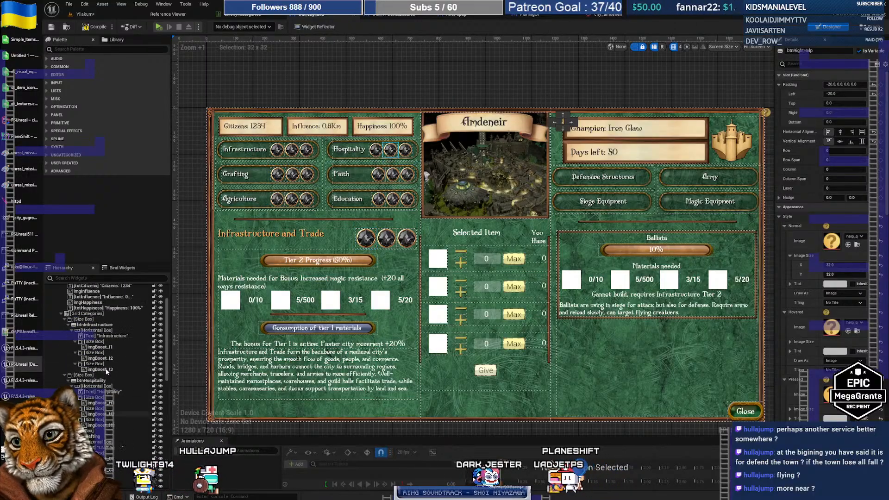
click(57, 308)
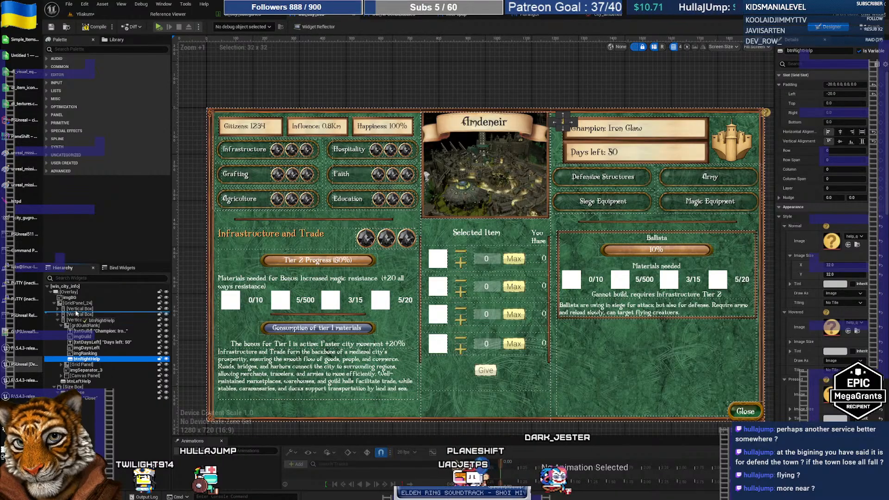
drag(74, 306, 74, 304)
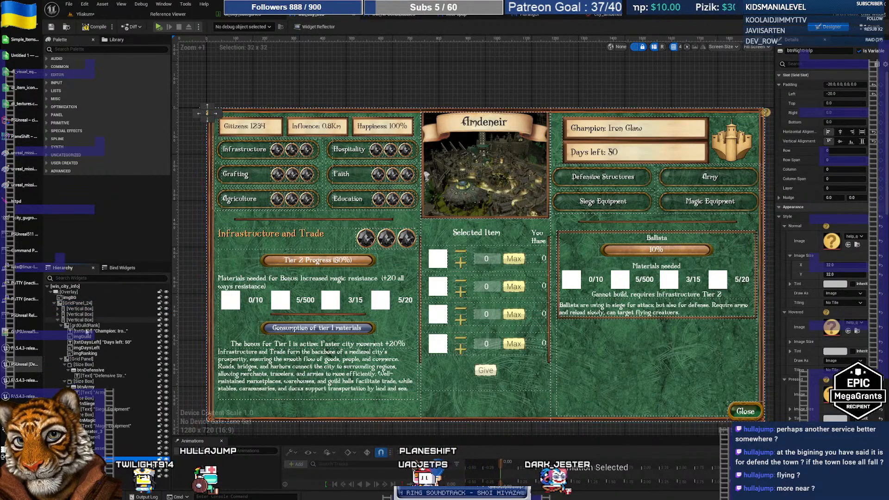
click(57, 320)
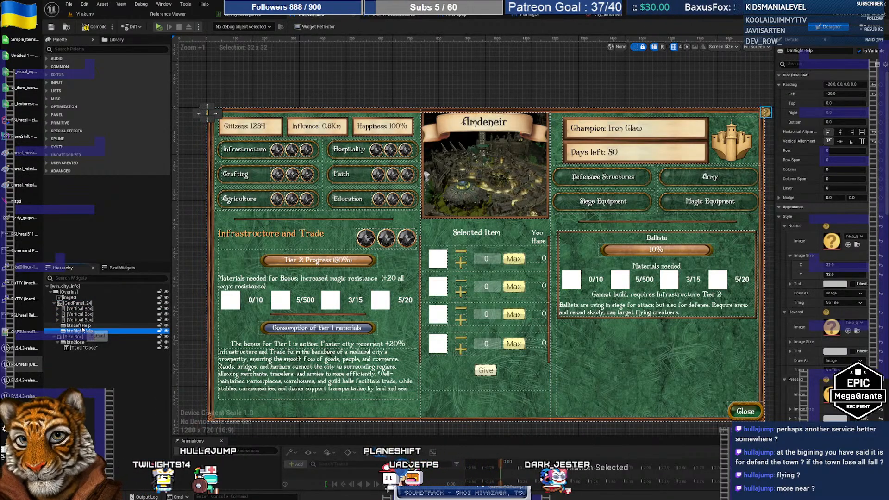
click(85, 331)
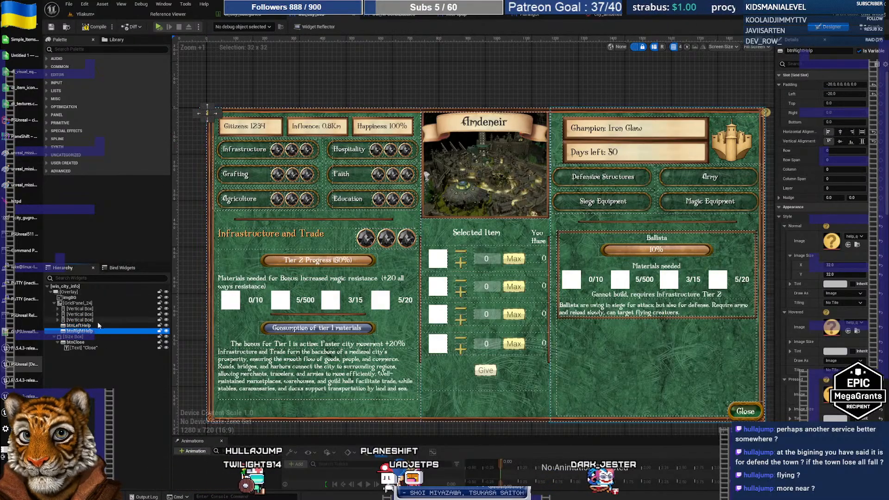
Set the right padding of btnLeftHelp to 0
click(96, 326)
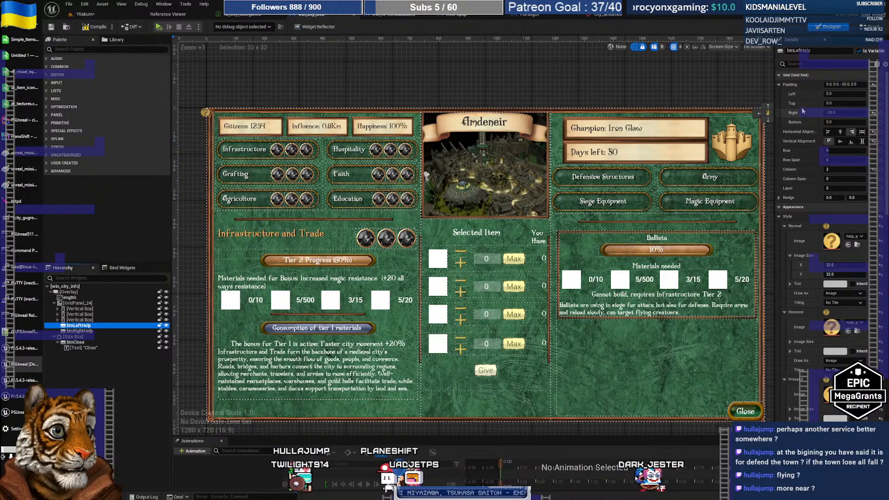
click(850, 113)
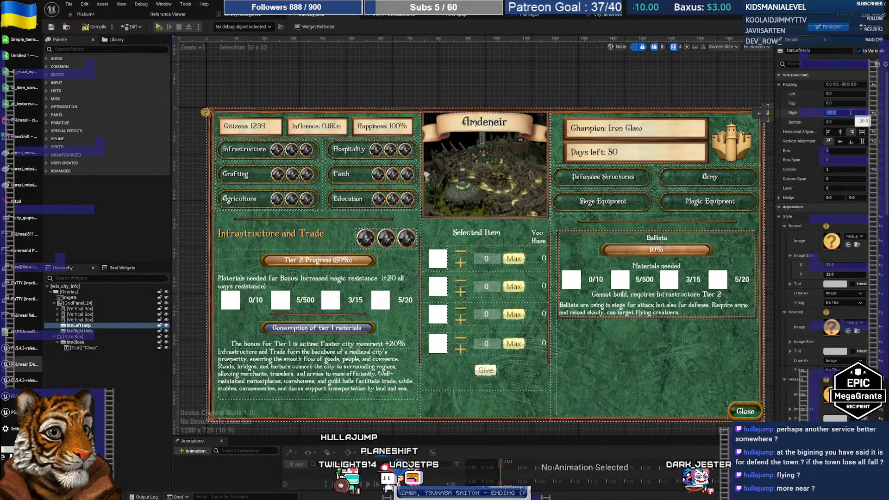
text(0)
key(Return)
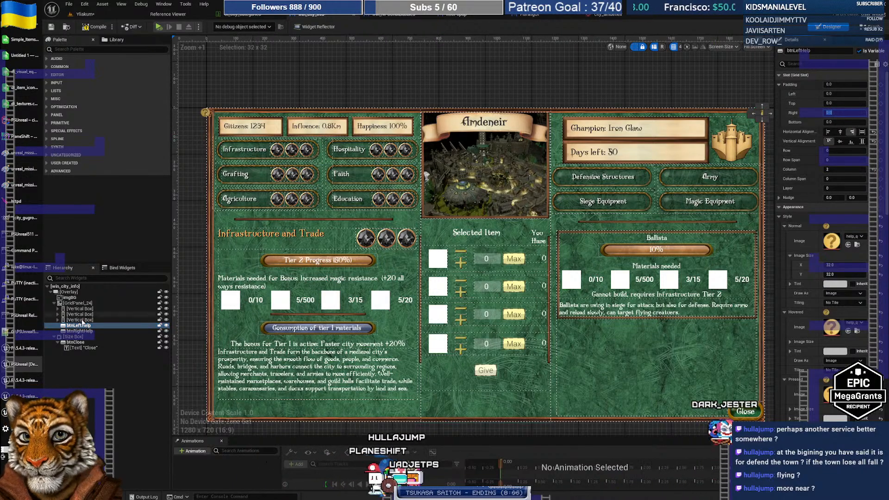
Set the left padding of btnRightHelp to 0
click(79, 331)
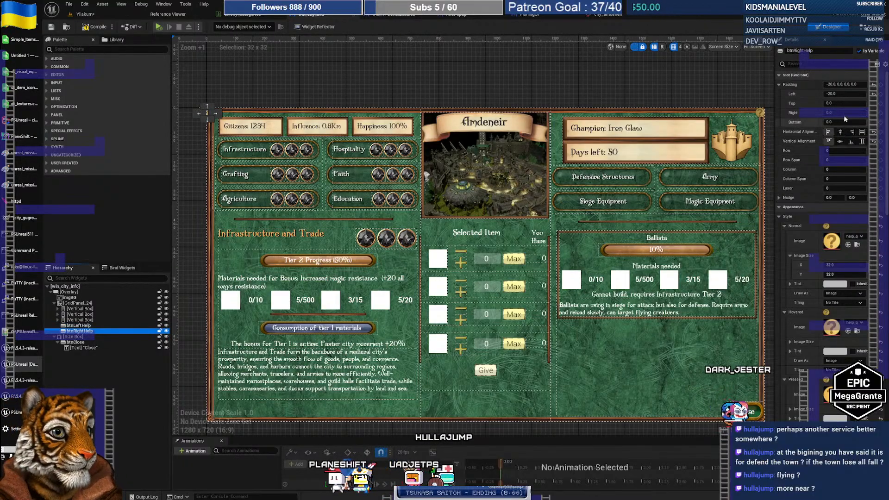
click(842, 94)
text(0)
key(Return)
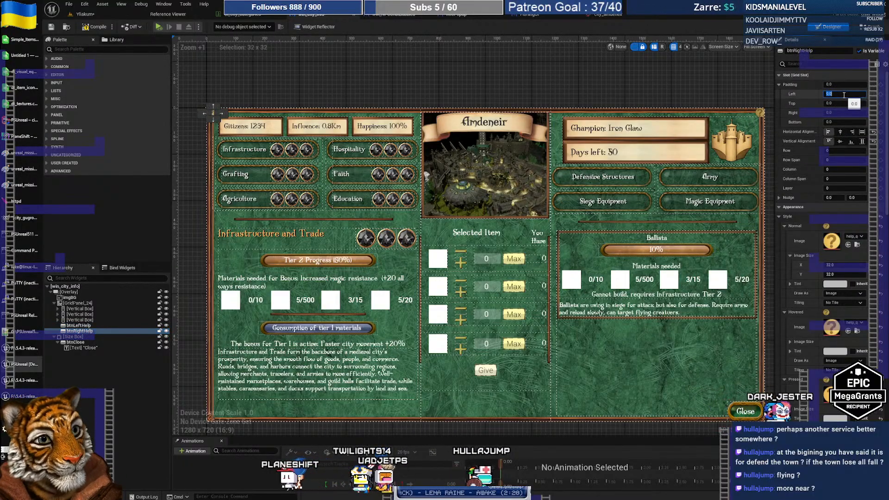
Change the horizontal alignment of btnLeftHelp to left
click(86, 325)
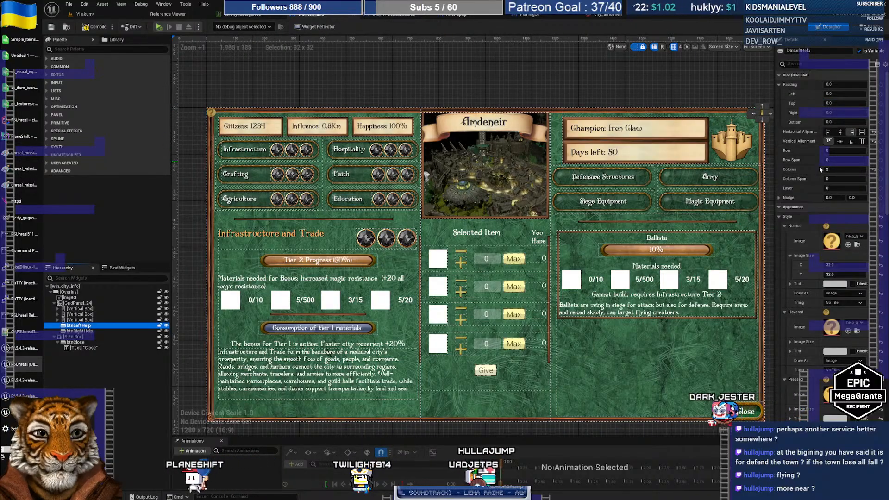
click(828, 132)
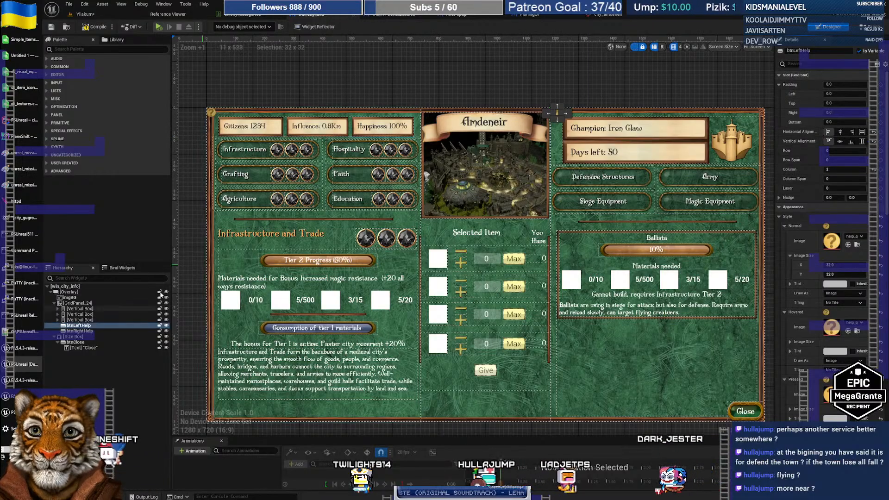
Reorder btnRightHelp above btnLeftHelp in the hierarchy and align btnRightHelp horizontally to the right
click(81, 331)
drag(81, 332, 90, 327)
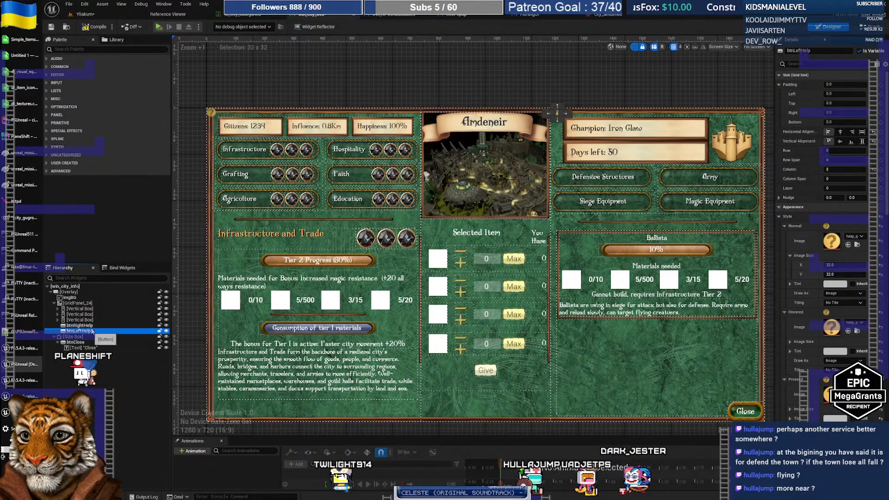
click(851, 132)
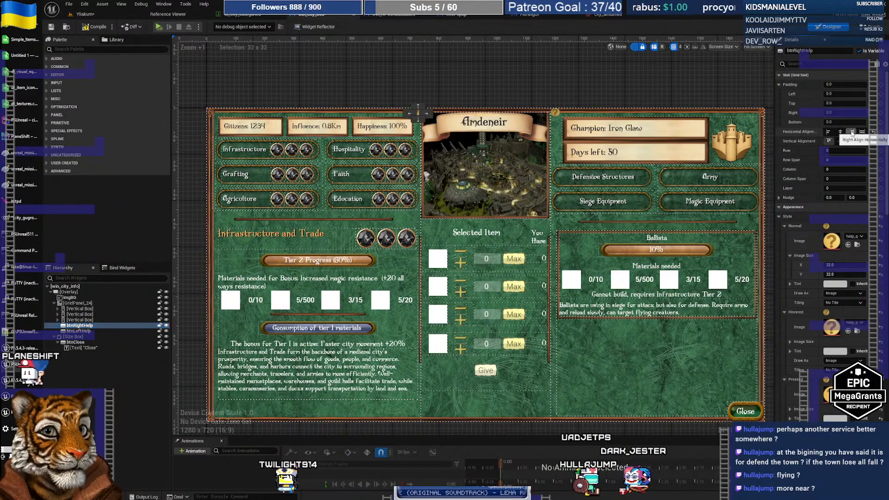
Align btnRightHelp horizontally to the left so it sits in the left corner of the city widget's grid
click(502, 78)
scroll(518, 109, up, 4)
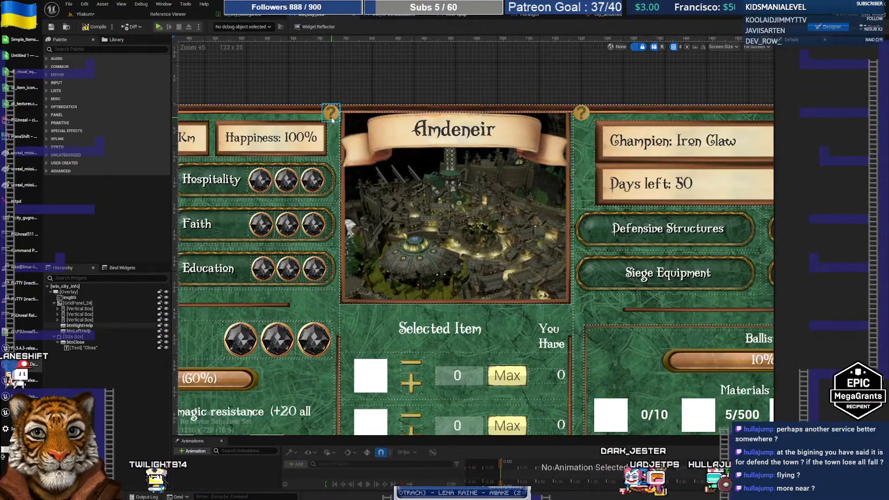
scroll(404, 115, down, 4)
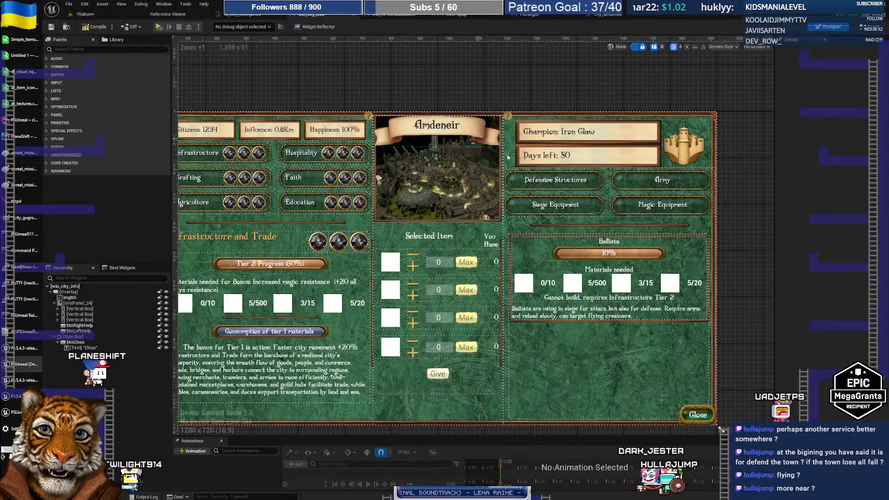
scroll(445, 198, down, 1)
right_drag(444, 198, 464, 198)
scroll(463, 197, up, 1)
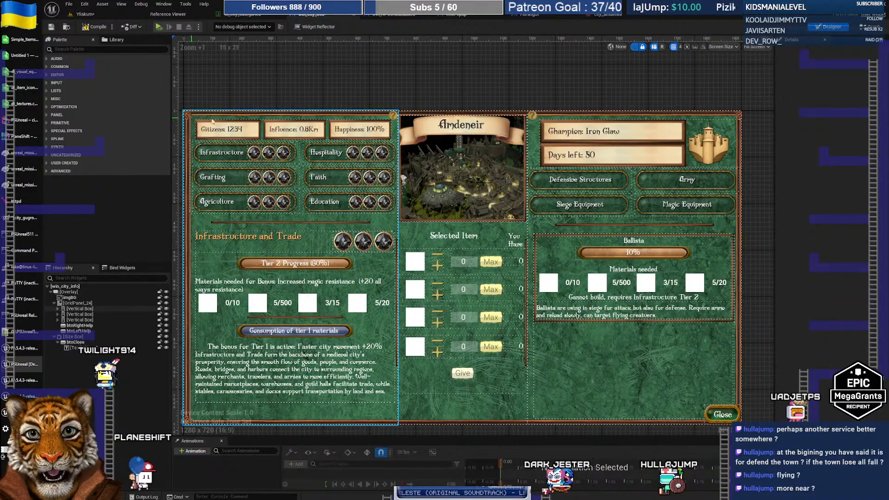
click(393, 116)
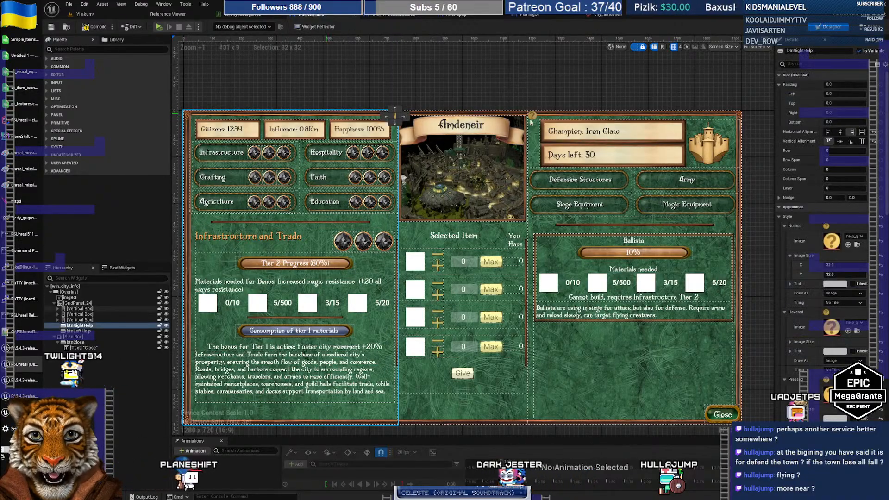
click(829, 134)
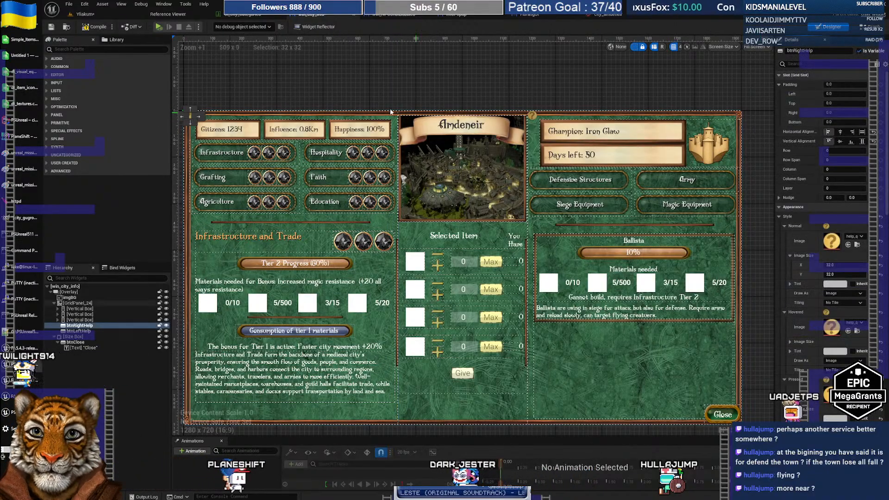
click(335, 93)
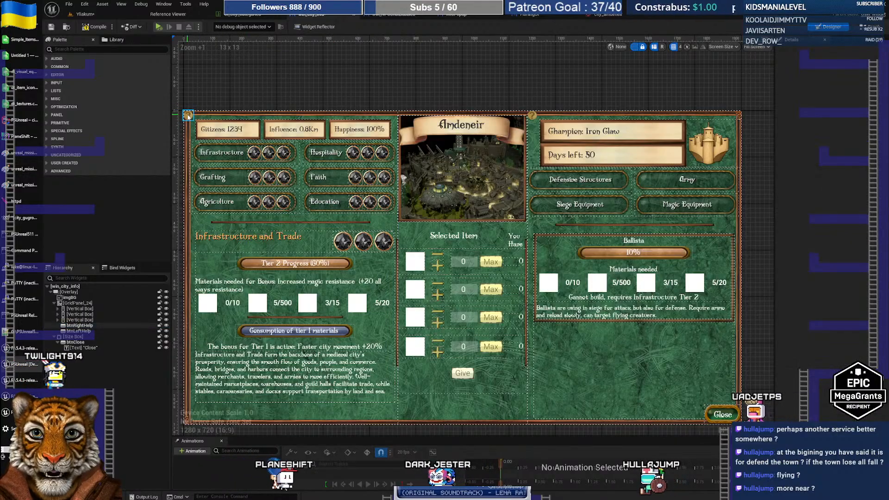
Align btnLeftHelp horizontally to the right so it sits in the right corner of the grid
click(533, 117)
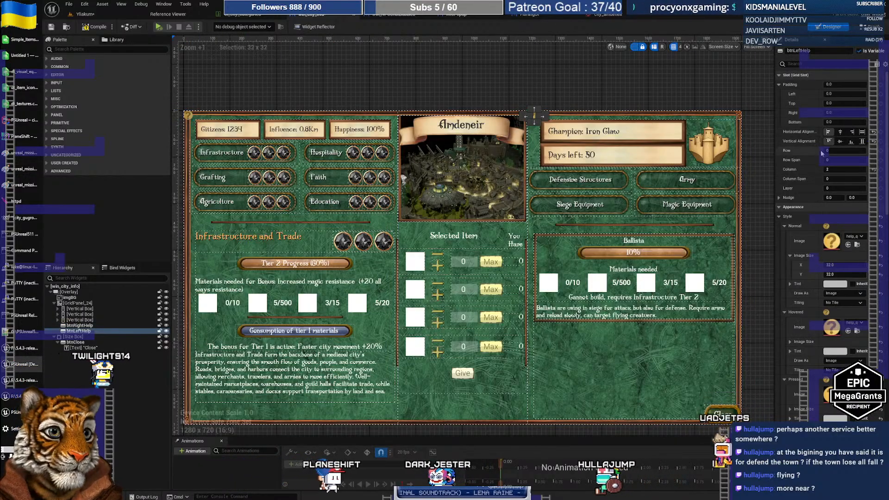
click(852, 132)
click(623, 93)
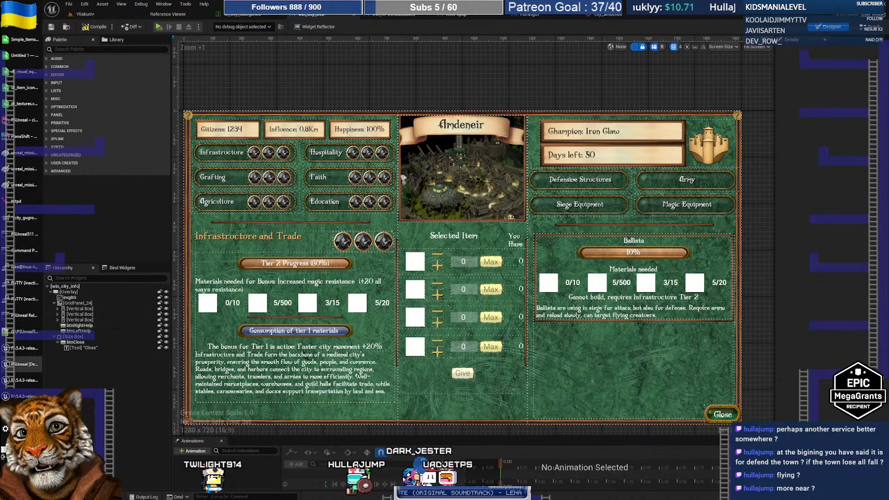
Switch to the running game and reopen the Gugrontid city information window from the blue kran NPC to compare with the widget design
key(alt+Tab)
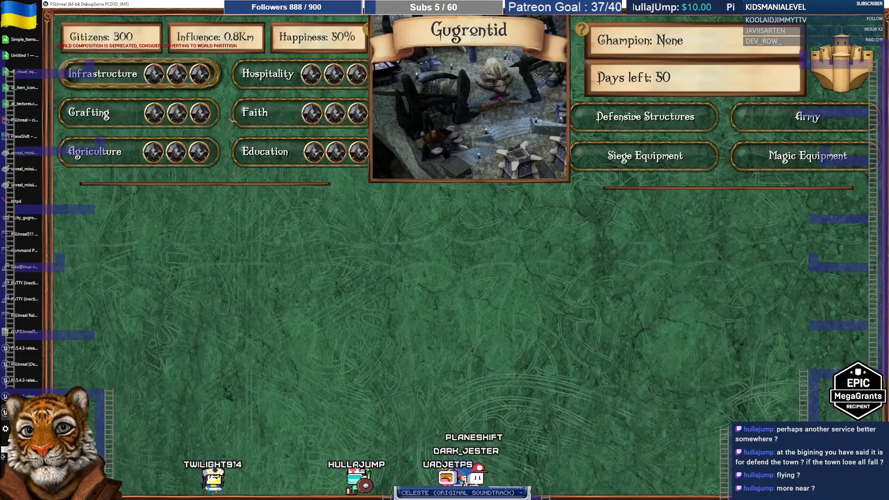
key(Escape)
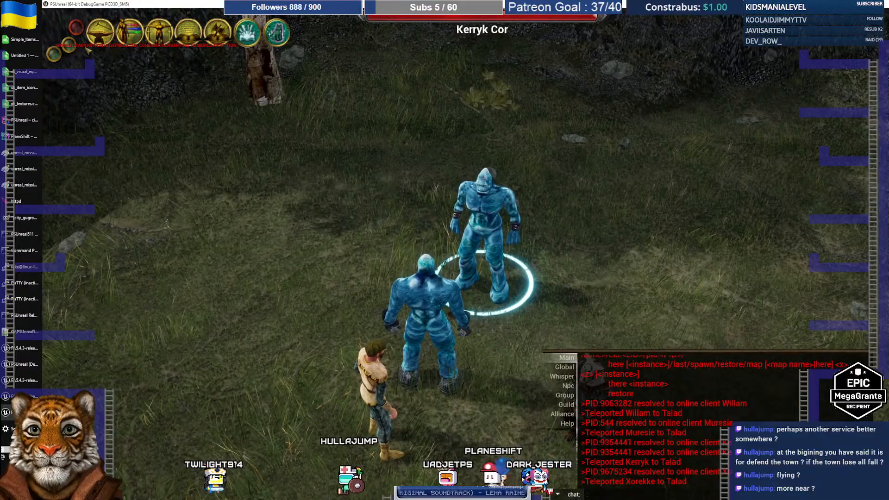
click(489, 242)
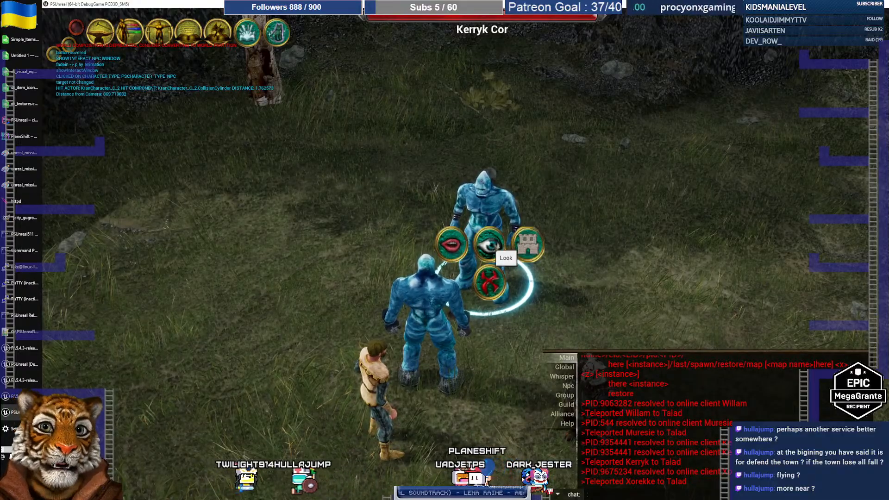
click(532, 244)
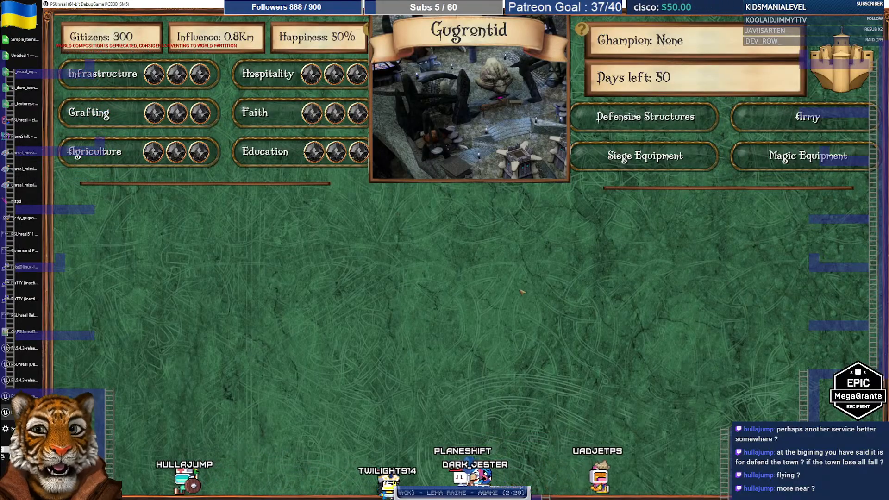
click(860, 486)
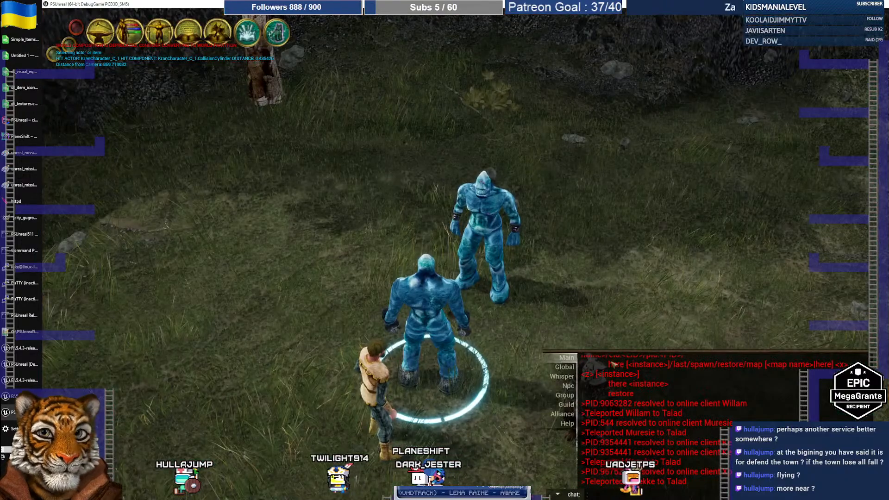
key(alt+Tab)
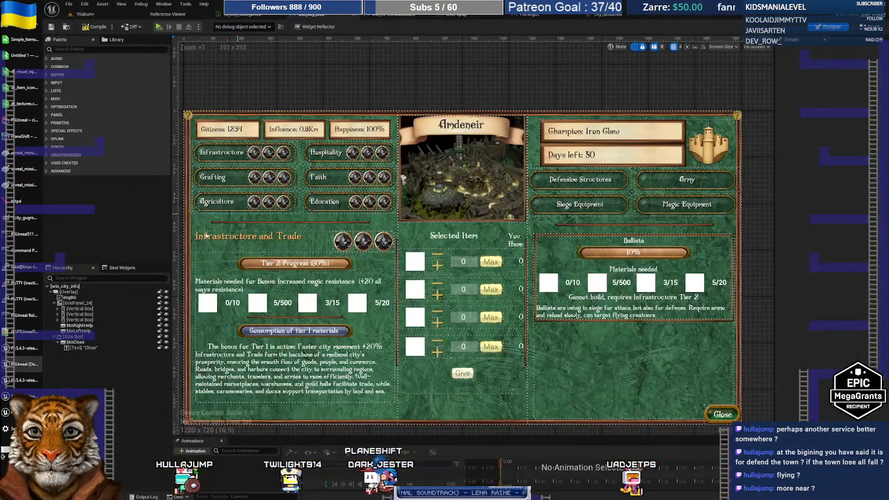
key(alt+Tab)
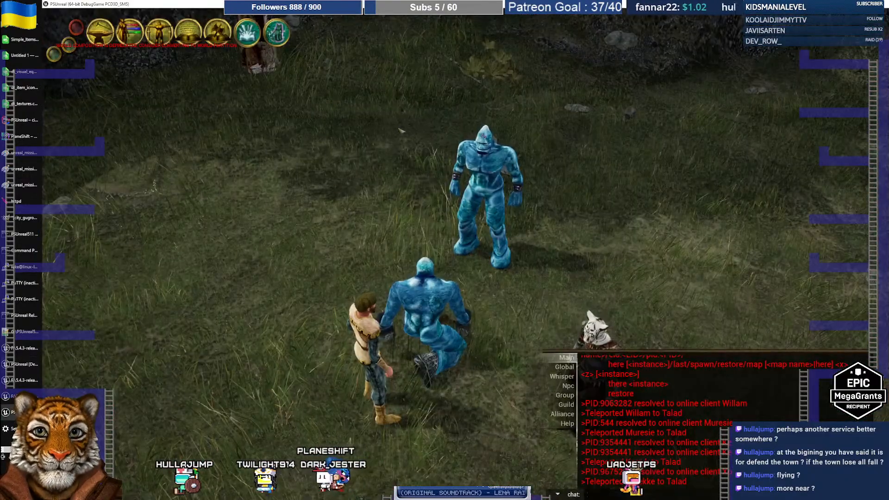
click(484, 187)
click(525, 186)
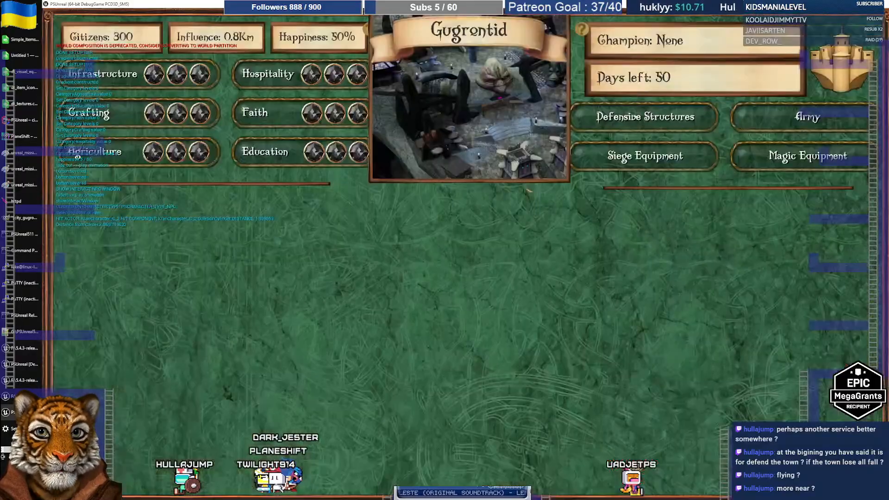
Read the help texts behind both question-mark buttons of the Gugrontid window to their ends and close them
click(366, 29)
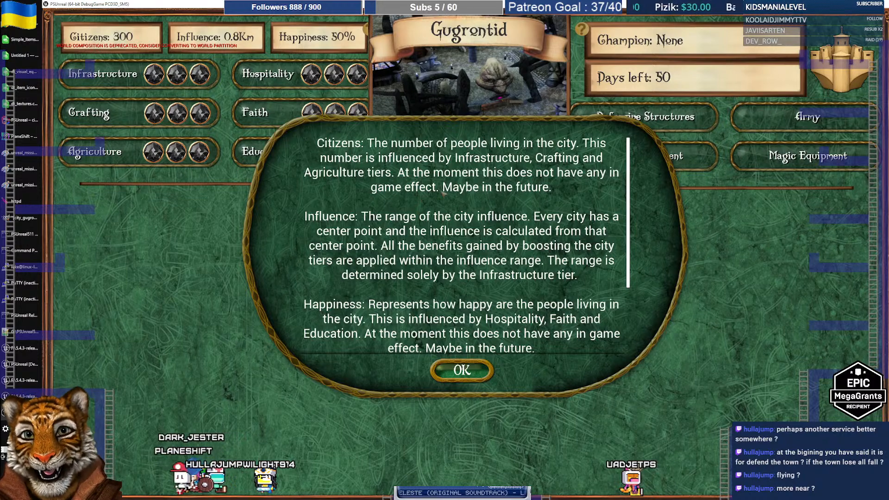
drag(628, 180, 632, 248)
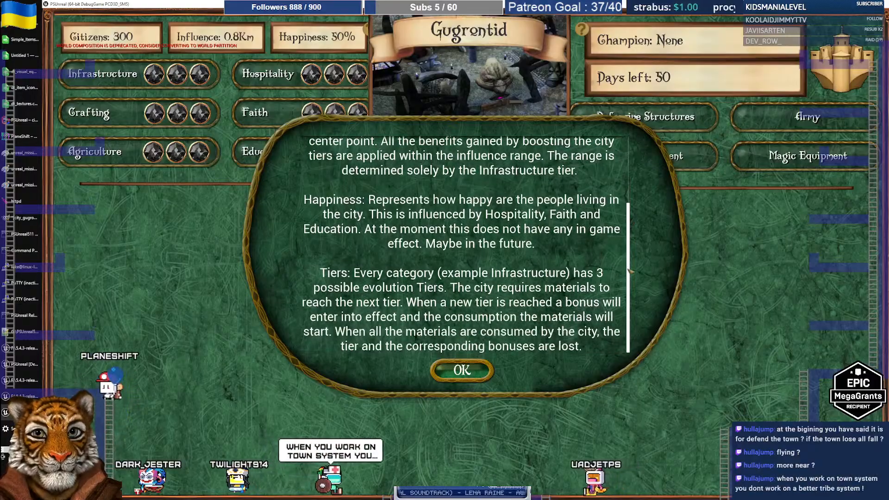
click(463, 371)
click(582, 29)
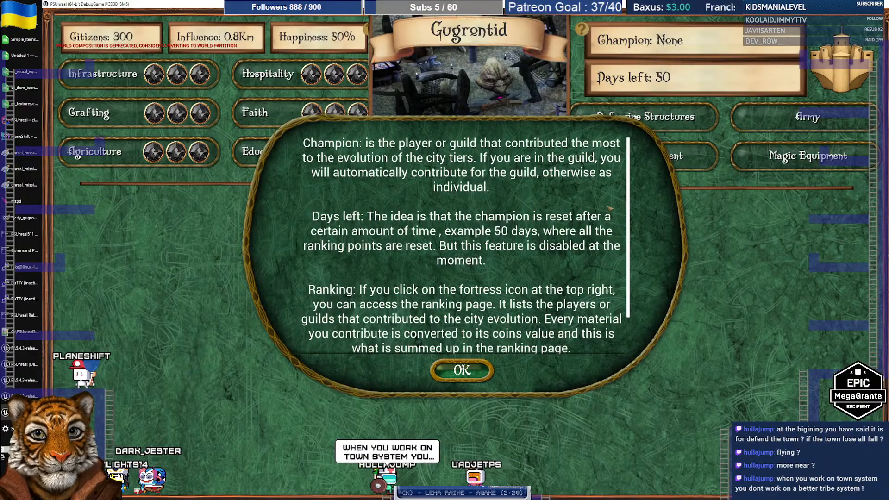
drag(630, 202, 633, 251)
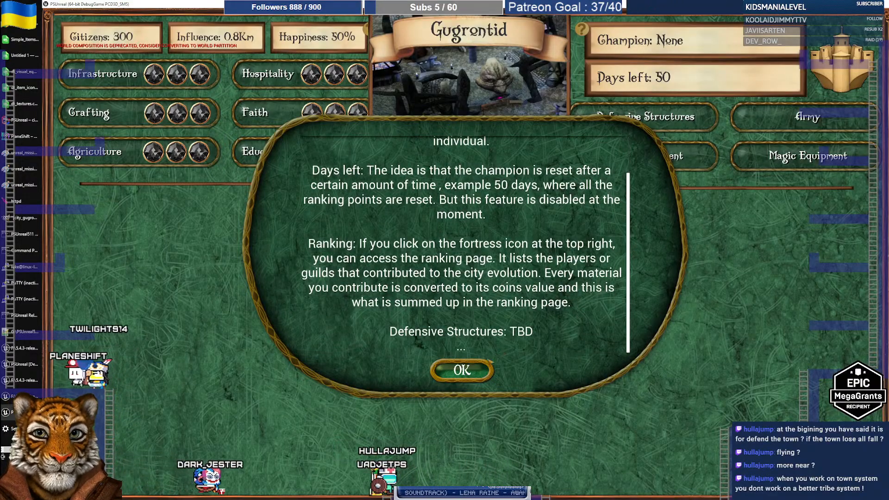
key(Escape)
Try the fortress icon for the city ranking, check the server console, and close the Gugrontid window
click(838, 74)
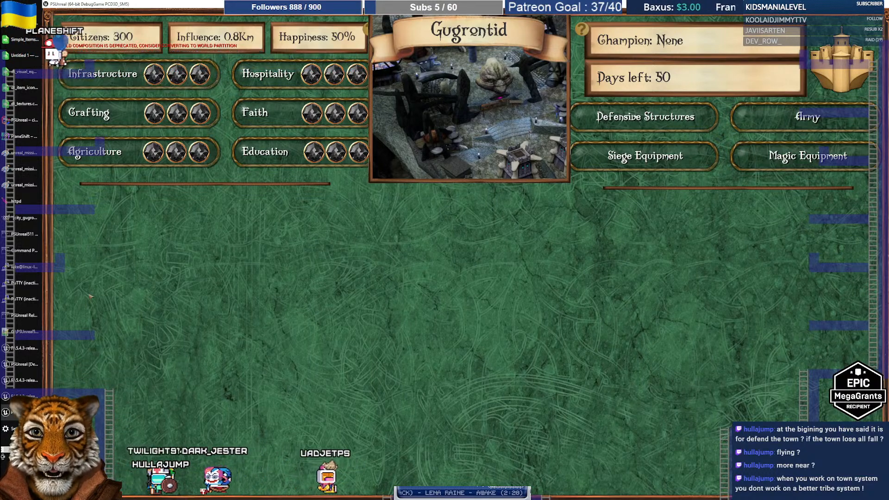
key(alt+Tab)
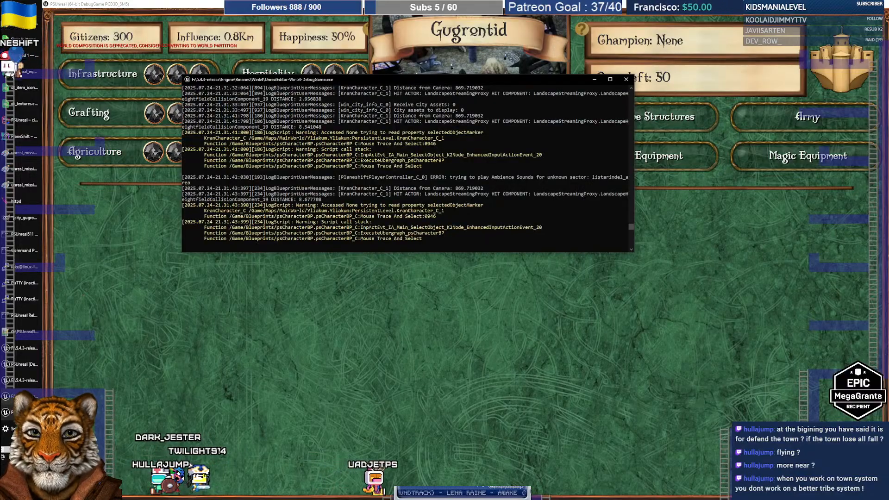
key(alt+Tab)
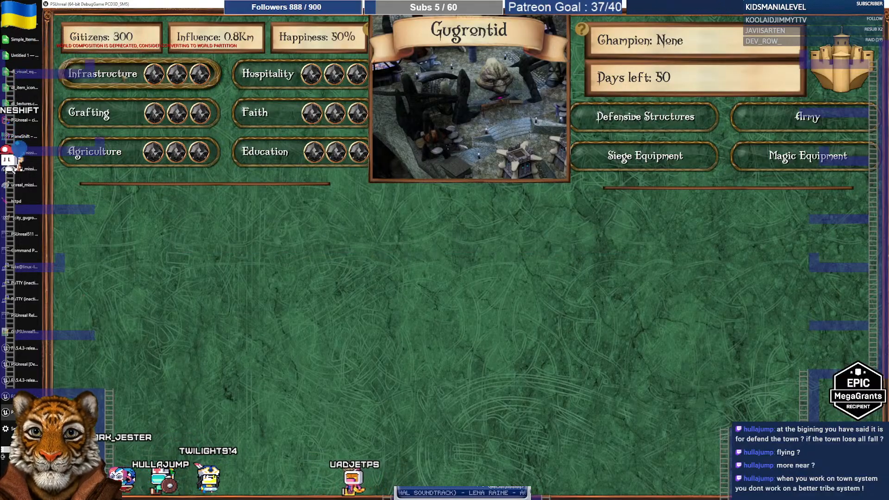
key(Escape)
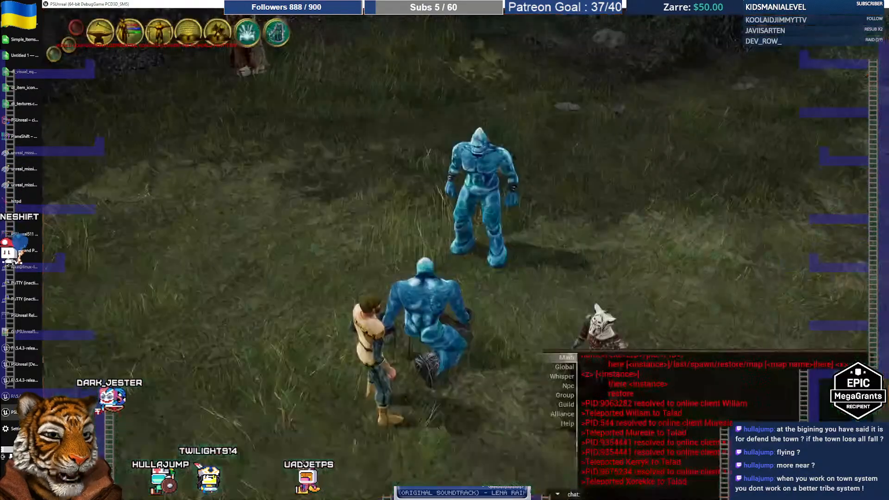
Open the Hydlaa city information window from the human NPC in the yellow tunic
right_drag(630, 270, 548, 272)
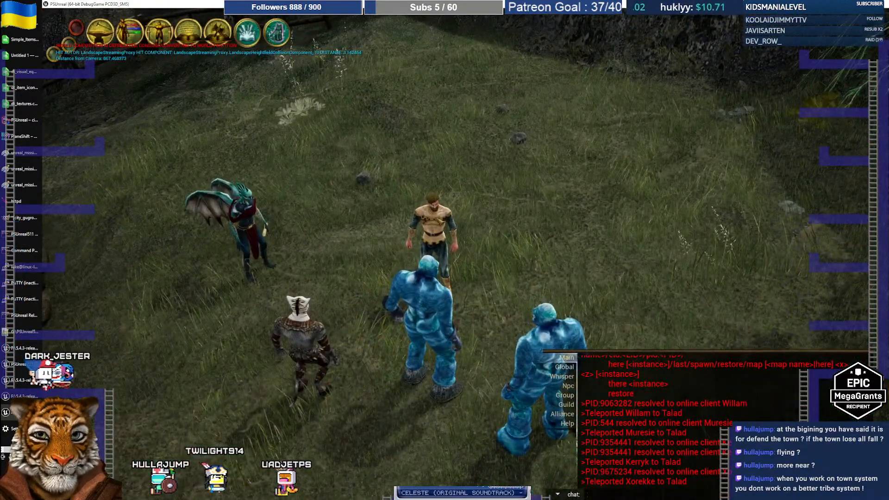
click(433, 227)
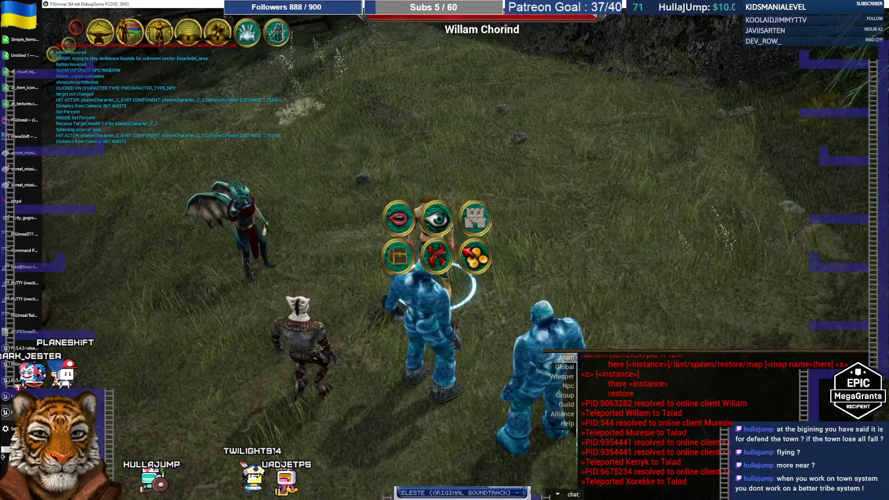
click(474, 218)
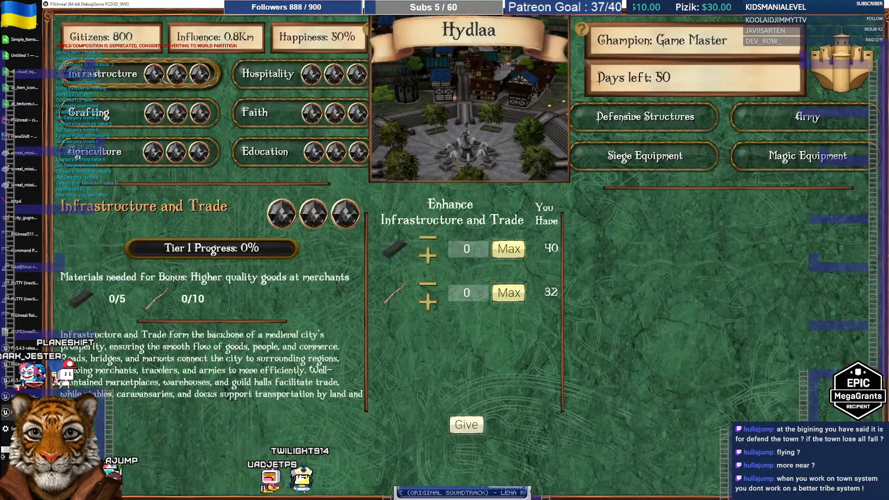
View Hydlaa's Defensive Structures, Infrastructure and Hospitality categories in the city window
click(644, 124)
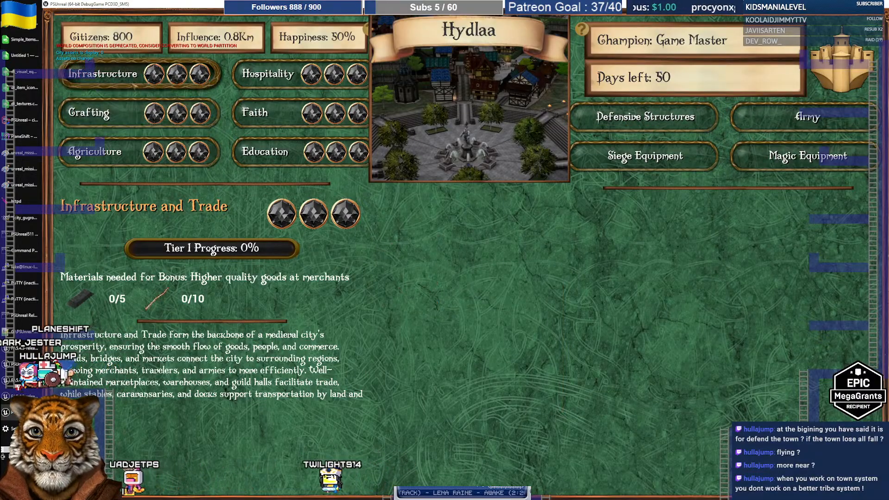
click(102, 76)
click(255, 81)
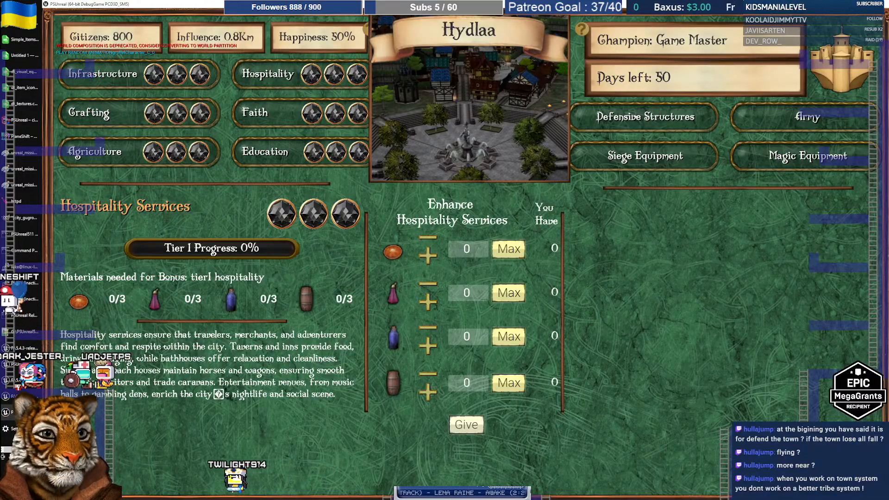
Close the Hydlaa window, the running game client and the server console
key(Escape)
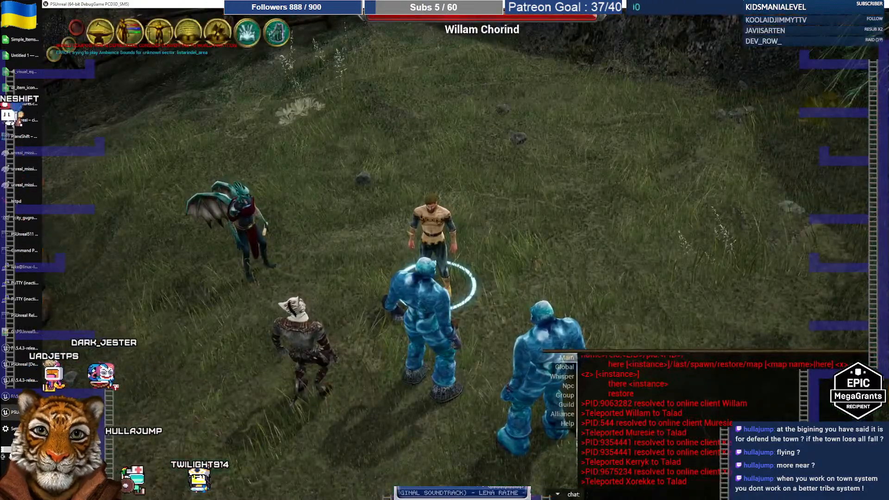
click(885, 5)
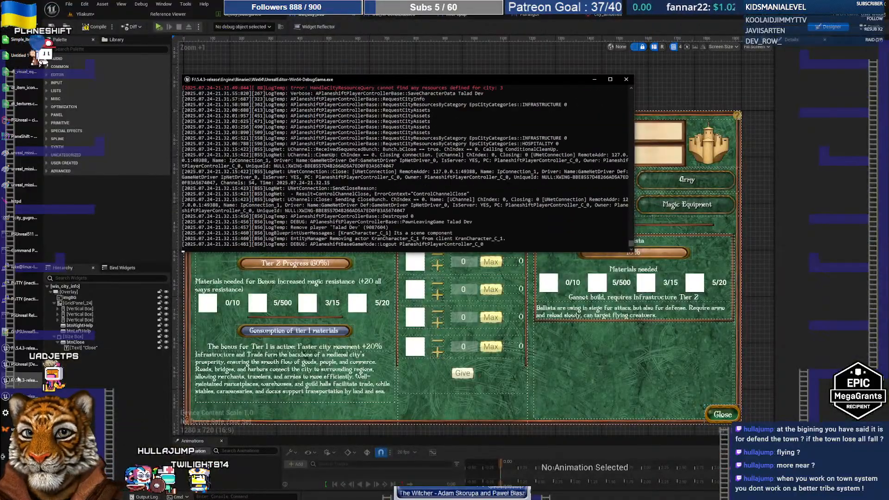
click(627, 79)
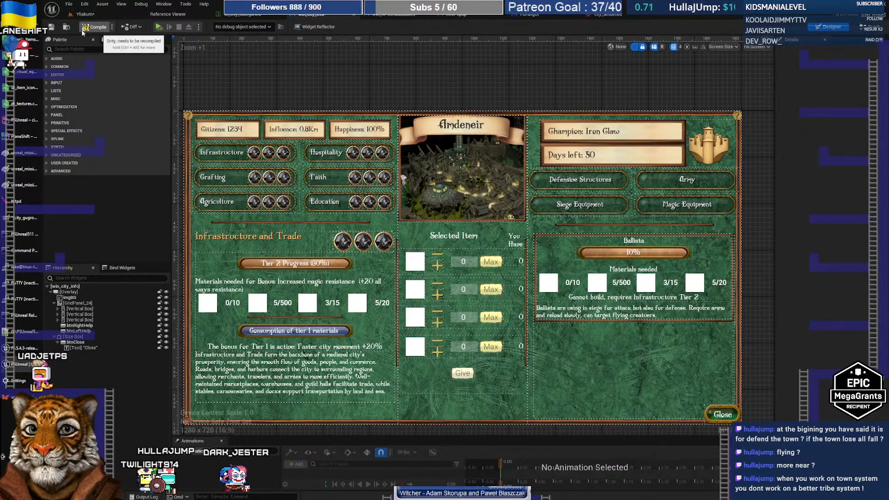
Save the city information widget and close the editor without saving the Hydlaa_X08_Y04 map
click(51, 27)
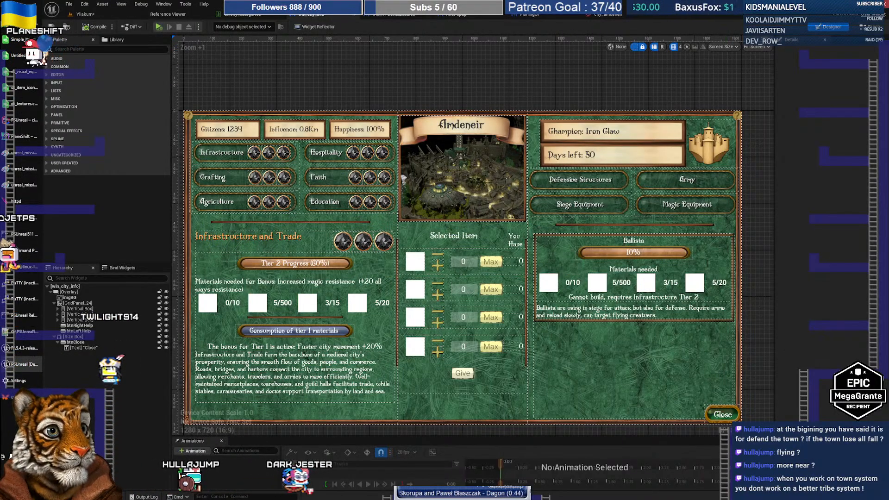
key(ctrl+shift+s)
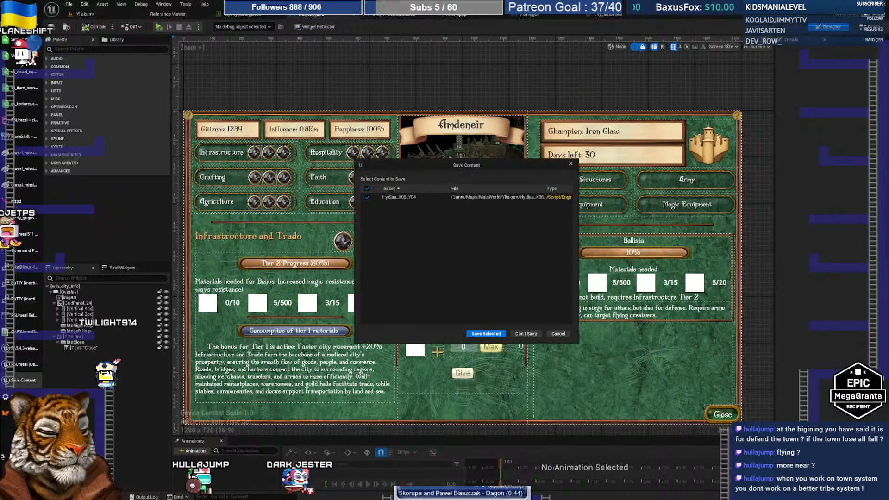
click(525, 334)
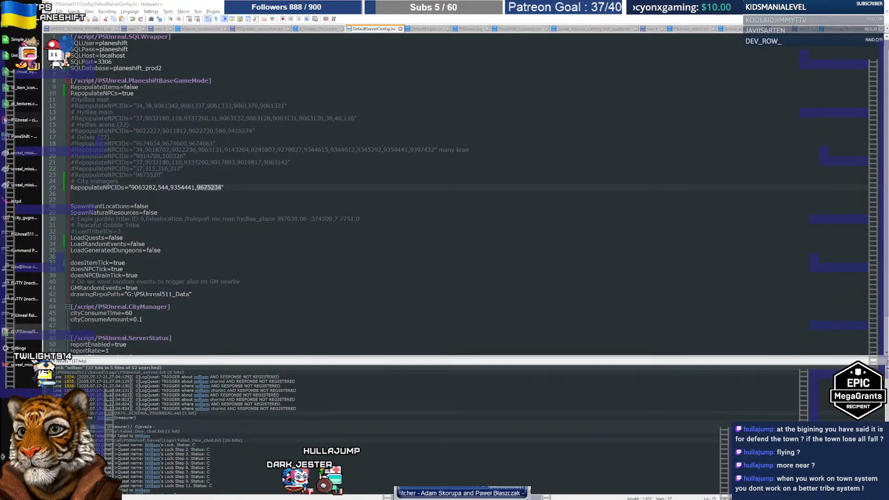
Switch to the citymanager.h code in Rider, check influence_range in FpsCityInfo, and build the PSUnreal project
key(alt+Tab)
double_click(519, 88)
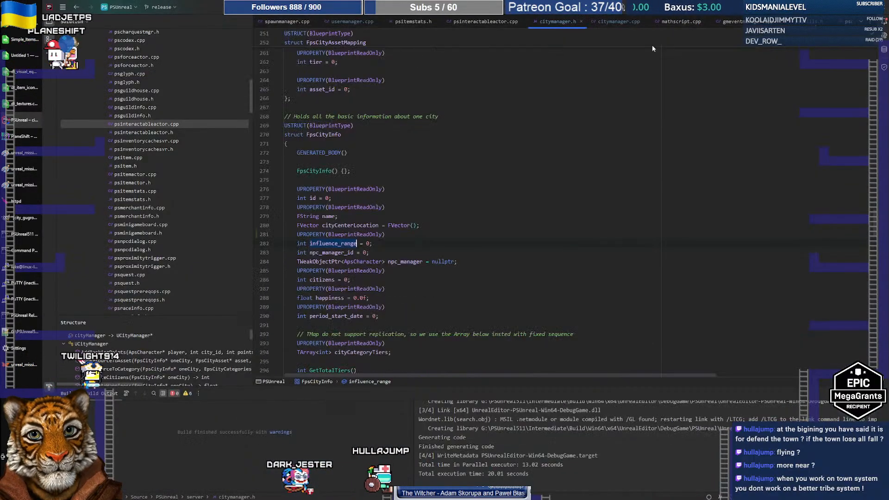
click(392, 161)
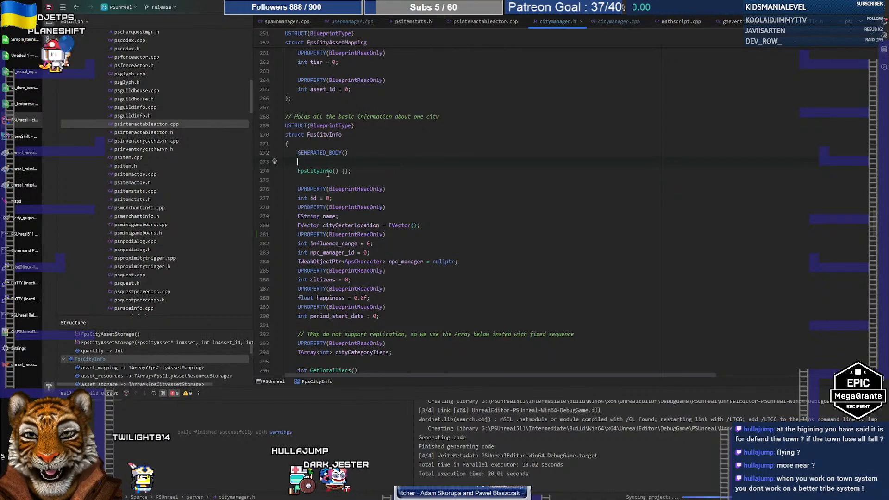
click(330, 243)
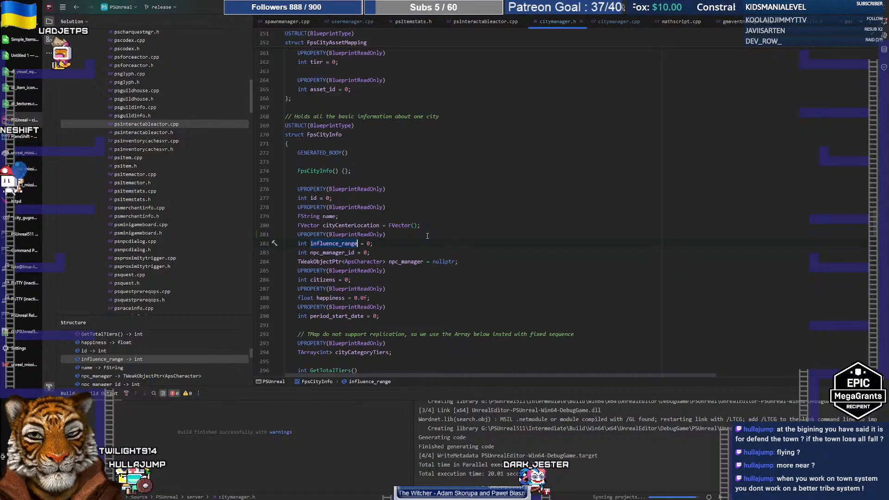
key(ctrl+shift+b)
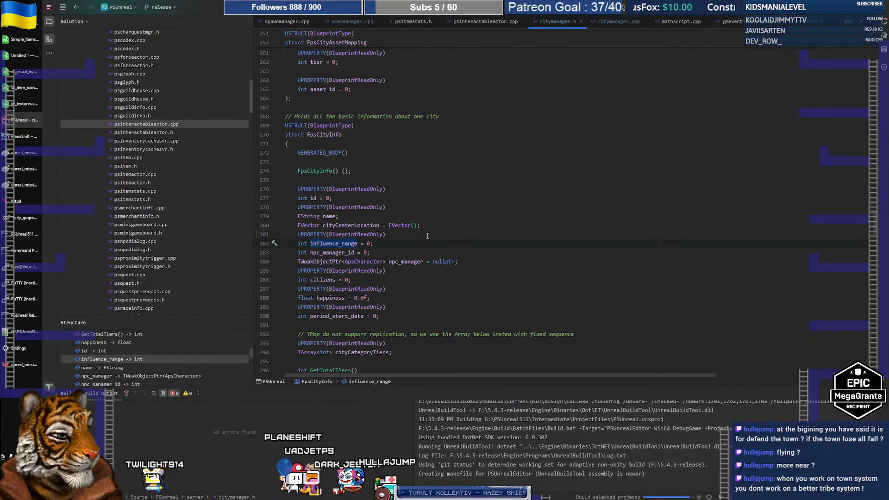
Switch to Resemble.AI in the browser and play the Evelyn small-talk line with the "japanese accent" voice prompt applied
click(392, 179)
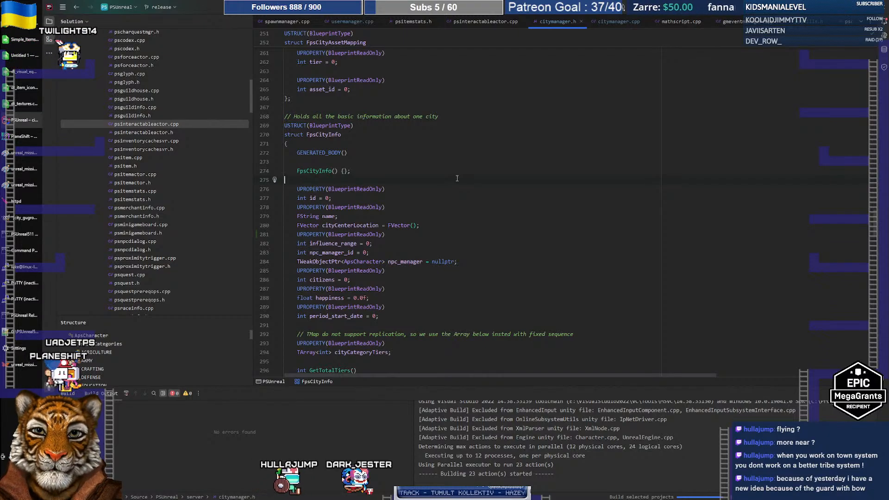
click(32, 25)
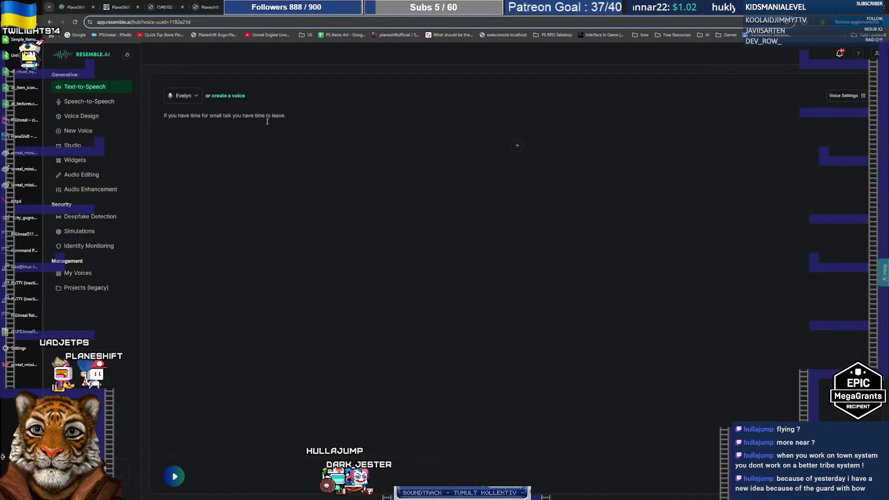
click(175, 476)
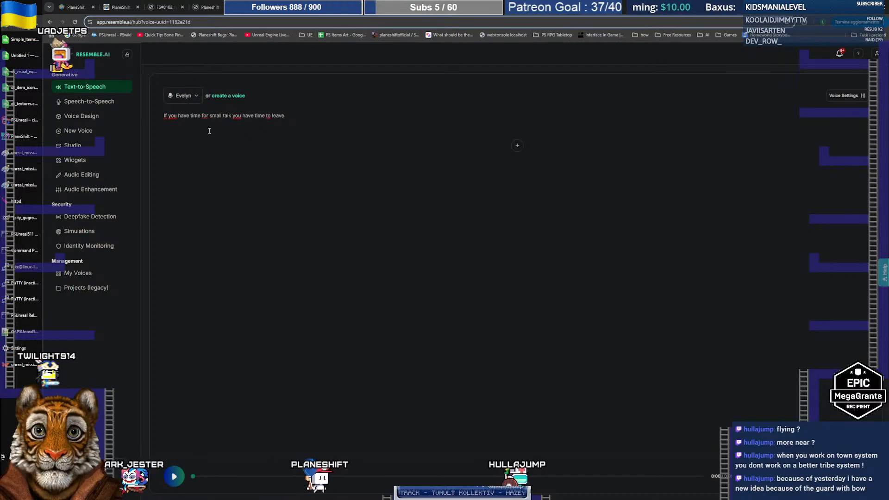
click(842, 96)
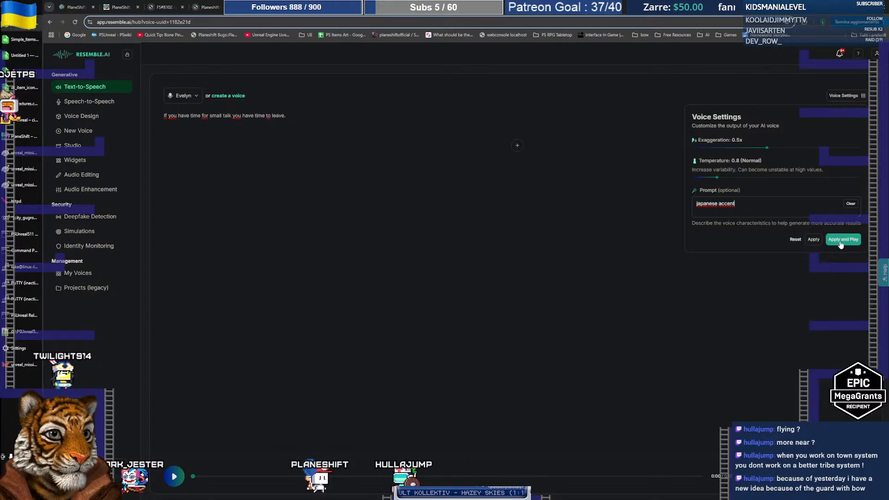
click(813, 240)
click(845, 96)
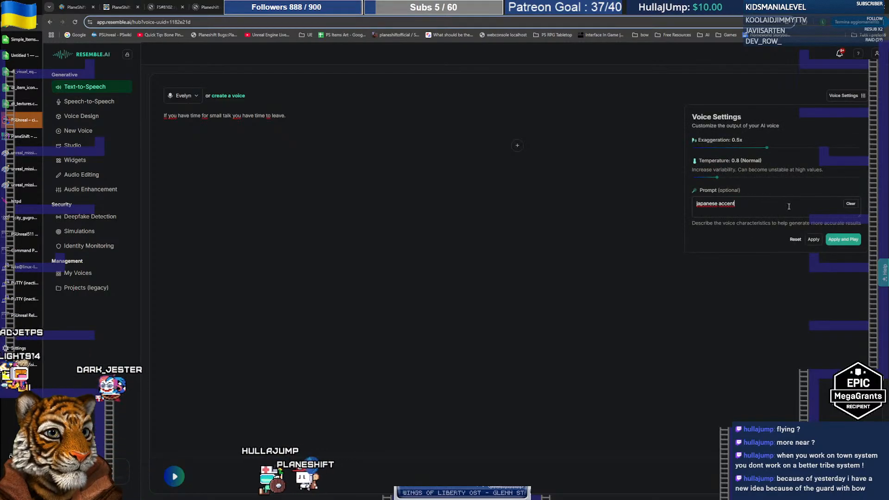
click(842, 239)
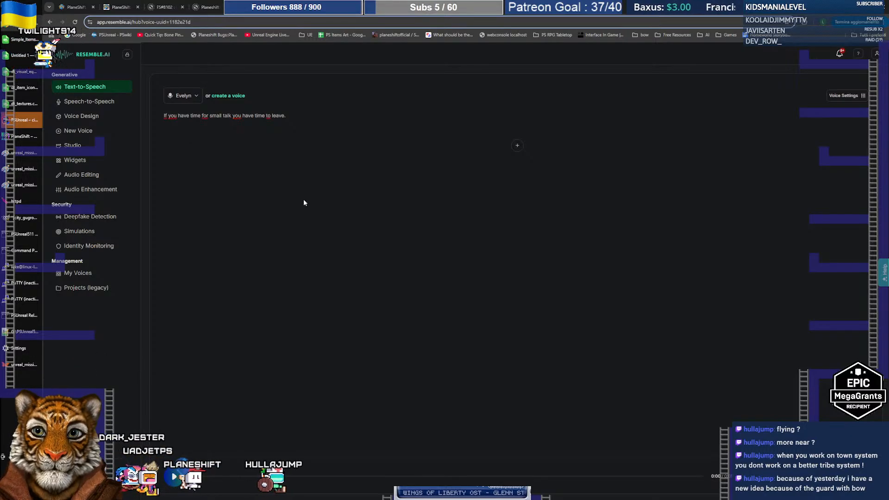
Return to Rider, start the PSUnreal511 server and client, and close the open game console window
click(6, 123)
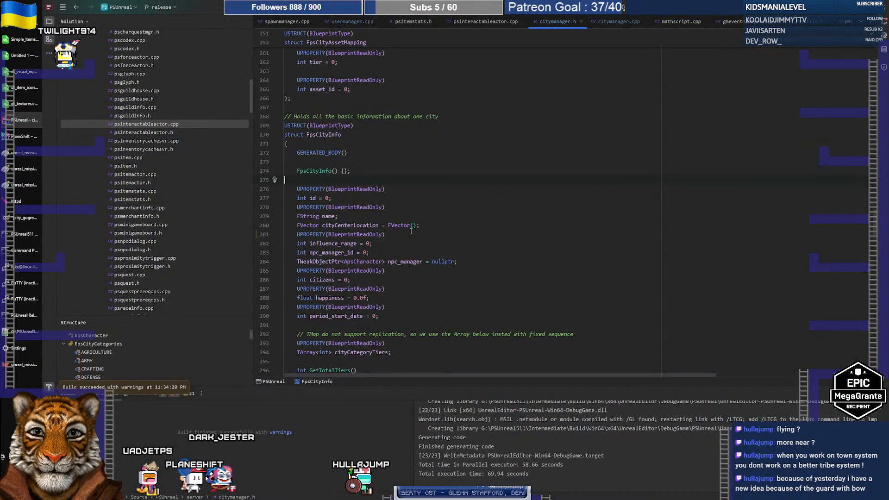
click(451, 294)
key(super)
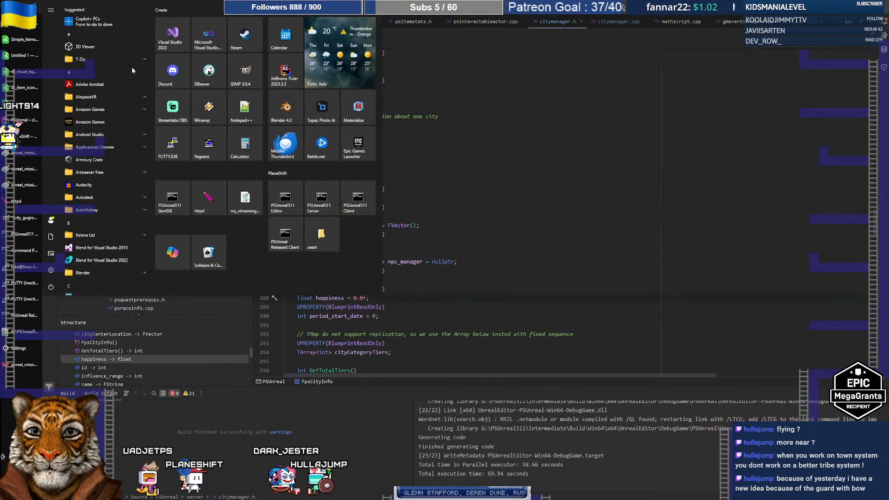
click(326, 201)
key(super)
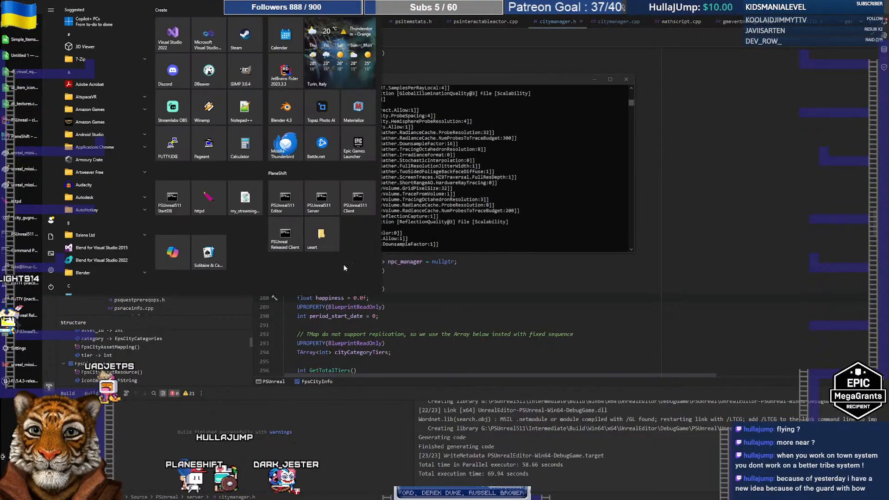
click(368, 205)
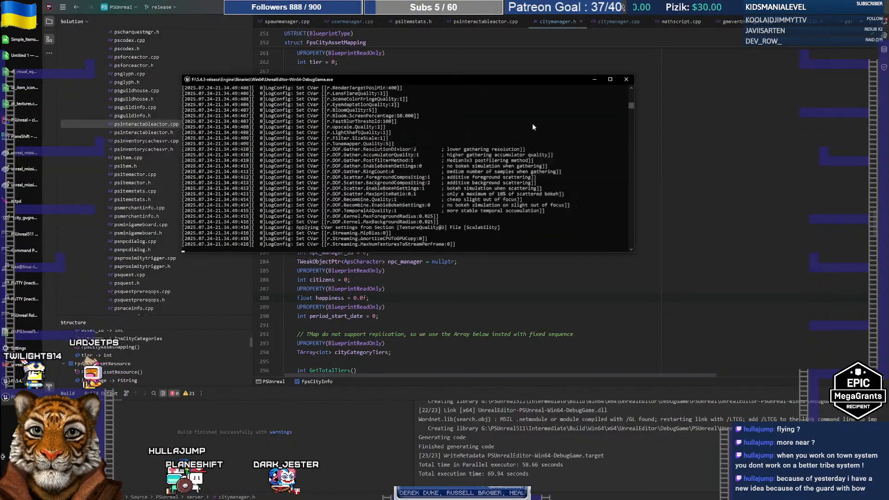
click(630, 83)
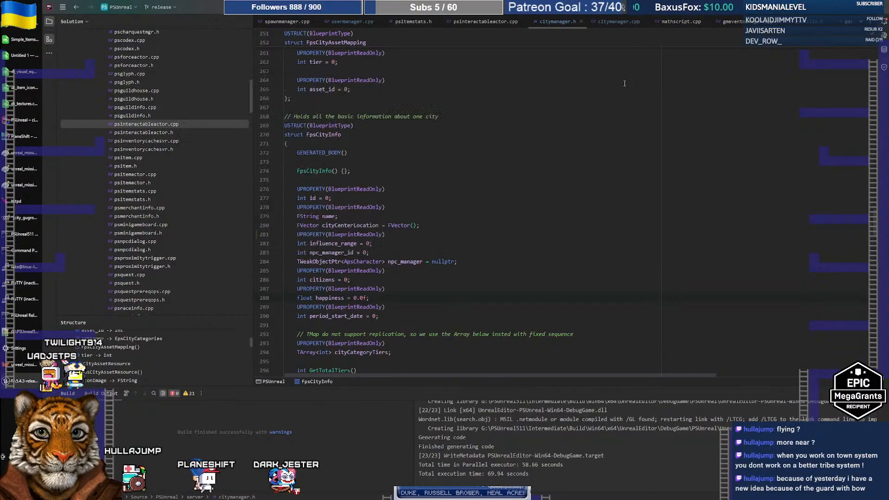
Launch the PSUnreal511 editor and close the Amdeneir city picture texture
key(super)
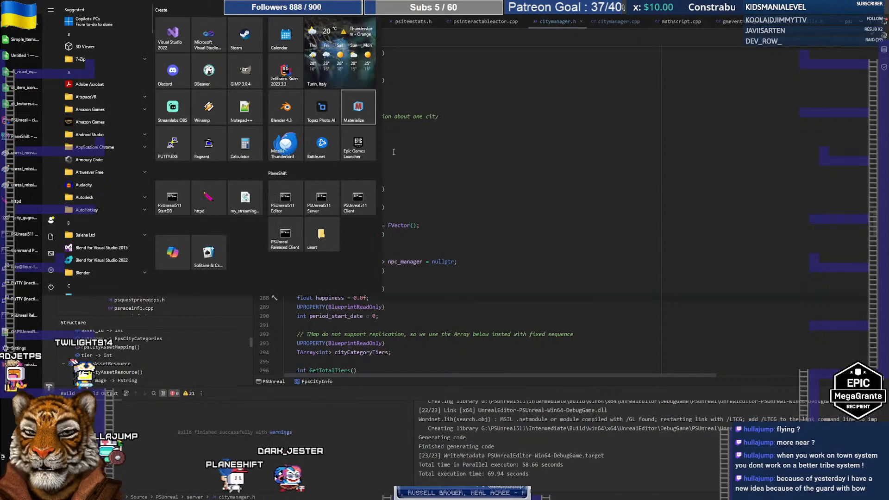
click(282, 199)
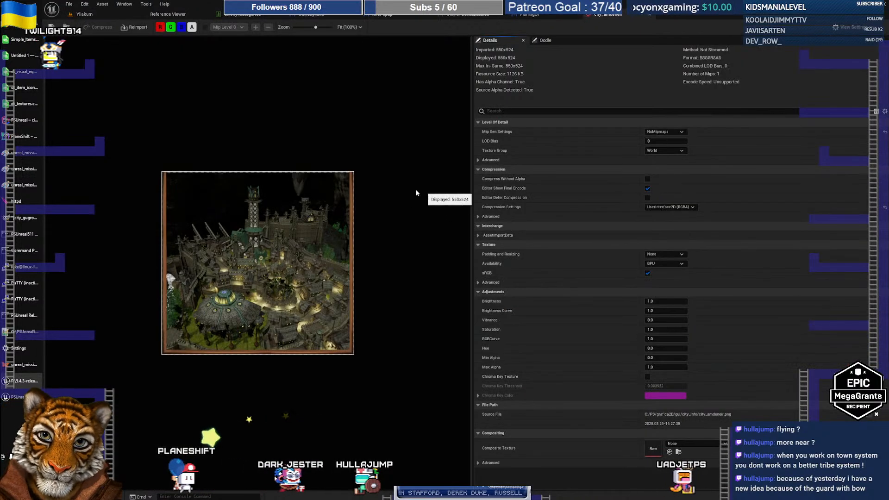
click(552, 15)
click(608, 14)
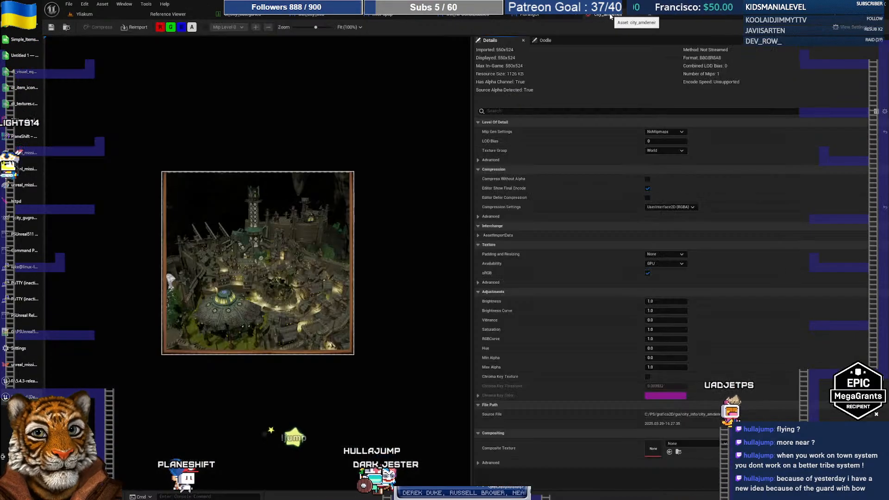
click(649, 14)
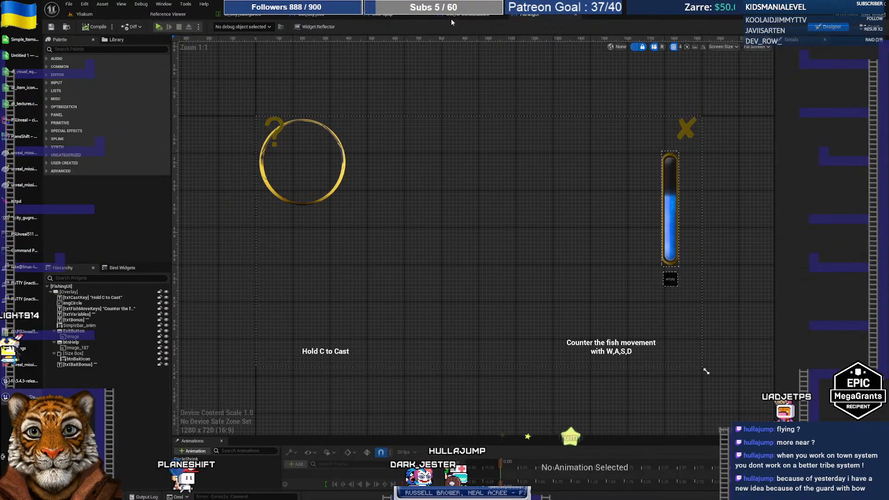
Open the win_city_info widget's event graph and examine how SetupCity uses the Break psCityInfo outputs, including Influence Range
click(332, 16)
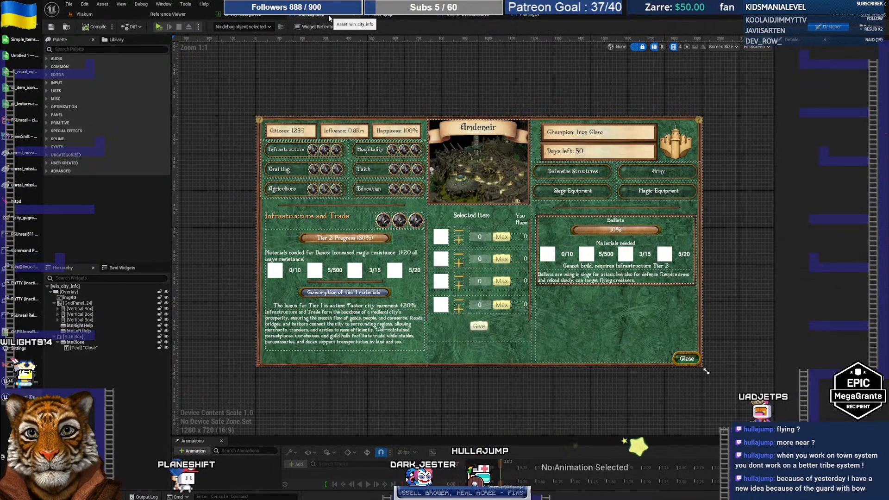
click(870, 29)
right_drag(267, 206, 720, 194)
right_drag(296, 219, 140, 190)
right_drag(371, 214, 578, 222)
right_drag(257, 225, 620, 230)
right_drag(311, 207, 438, 264)
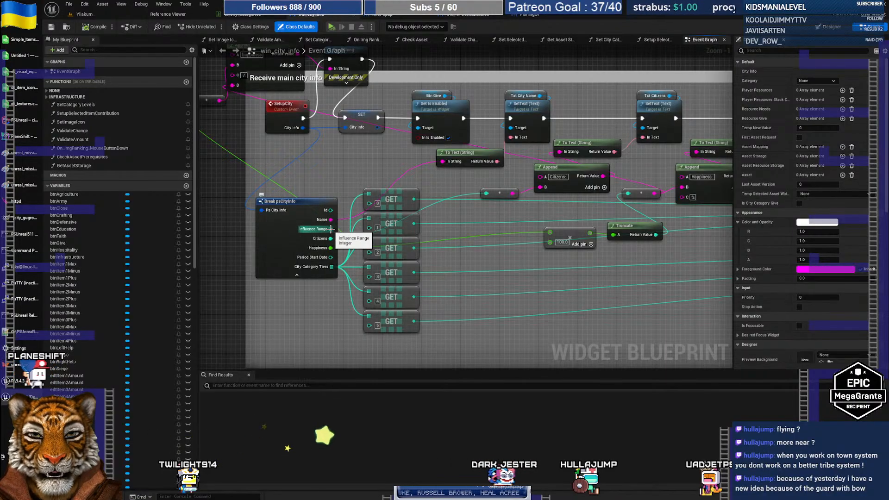
right_drag(568, 313, 460, 317)
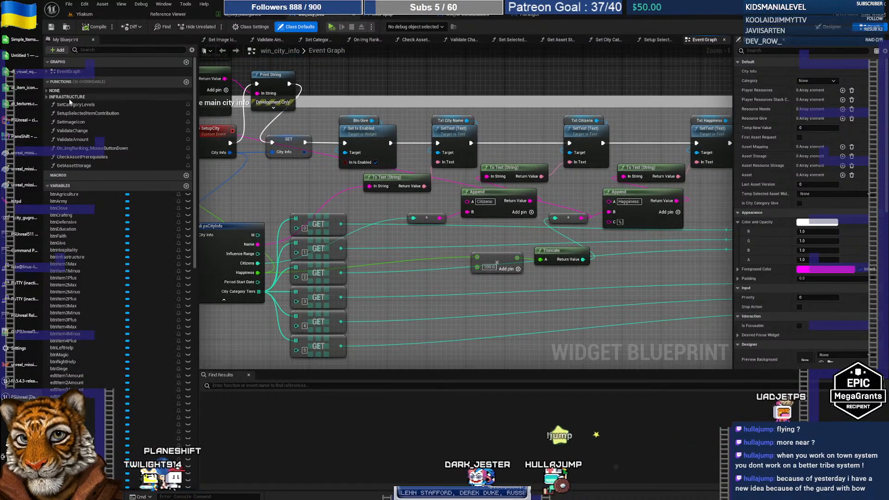
Create a new function named GetInfluenceRange in the win_city_info widget
click(186, 83)
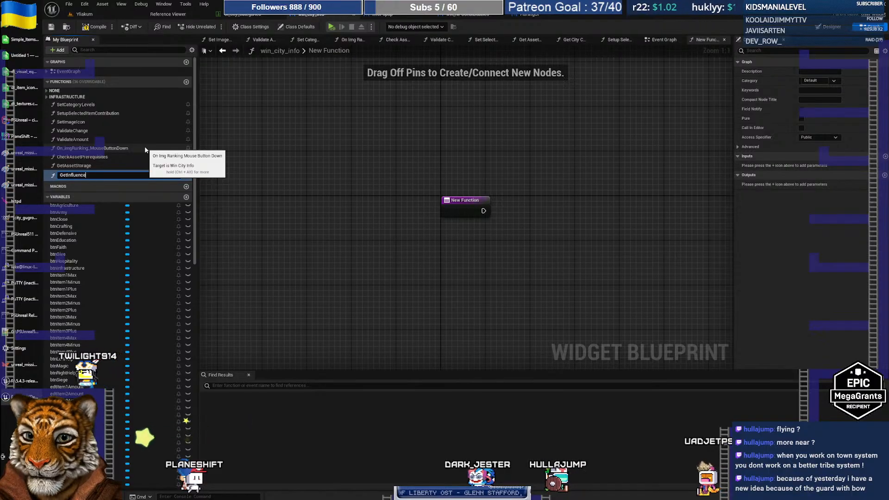
text(GetInfluenceRange)
key(Return)
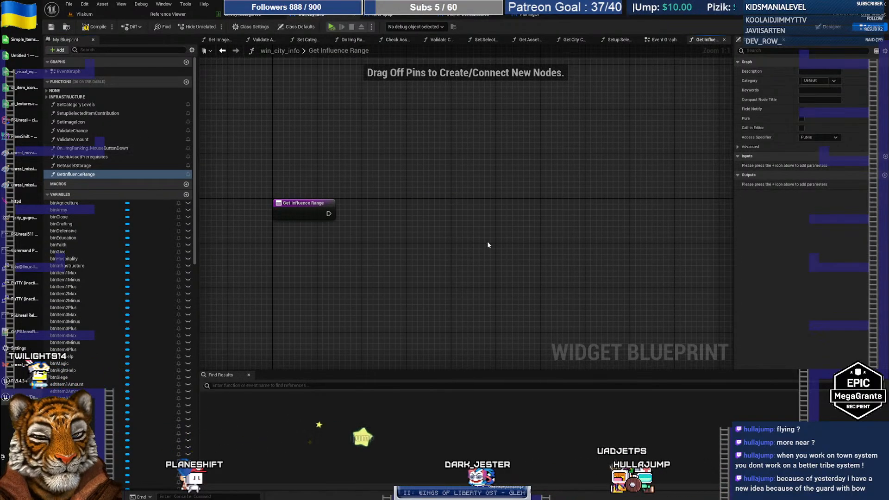
Add a String output named influence to GetInfluenceRange and move the Return Node farther from the entry node
click(884, 176)
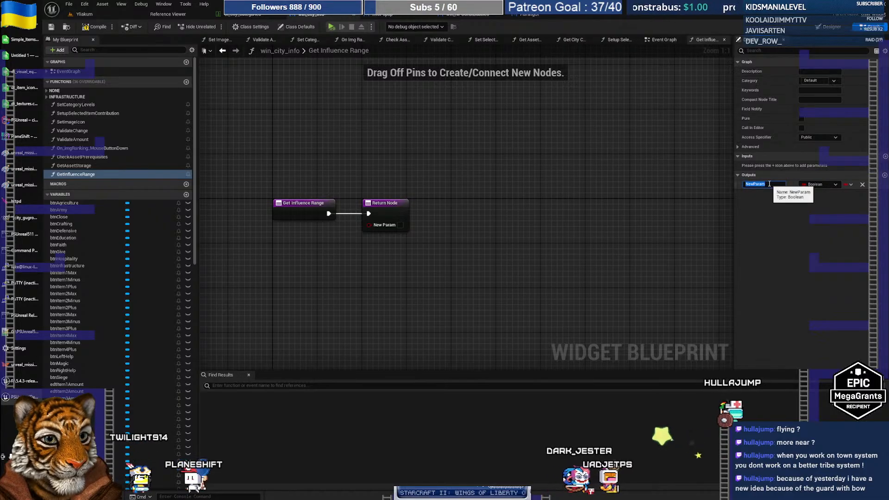
text(influence)
key(Return)
click(818, 184)
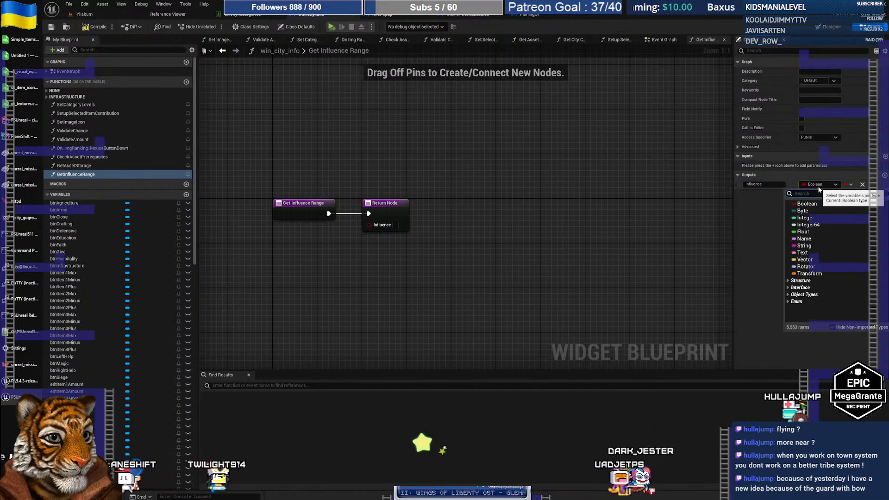
click(807, 250)
drag(387, 202, 582, 201)
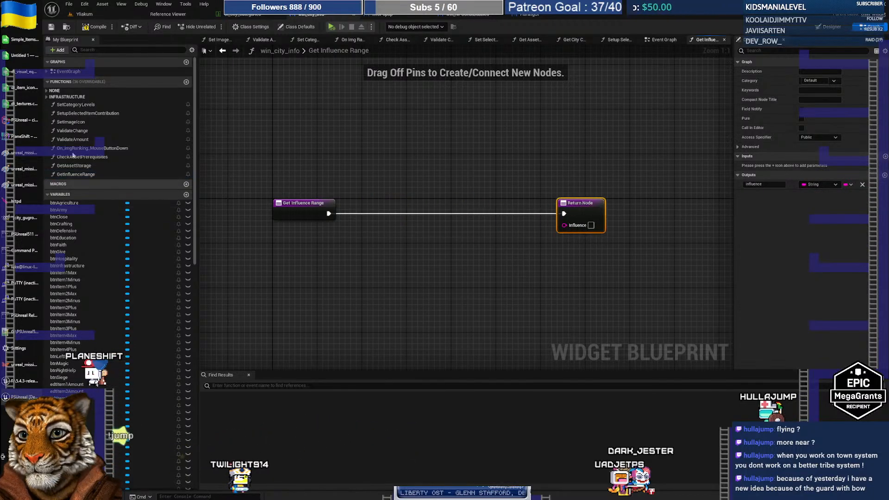
Add a getter for the City Info variable, split its struct pin, and place it below the execution line
click(97, 49)
text(cityinf)
drag(84, 106, 361, 157)
click(391, 179)
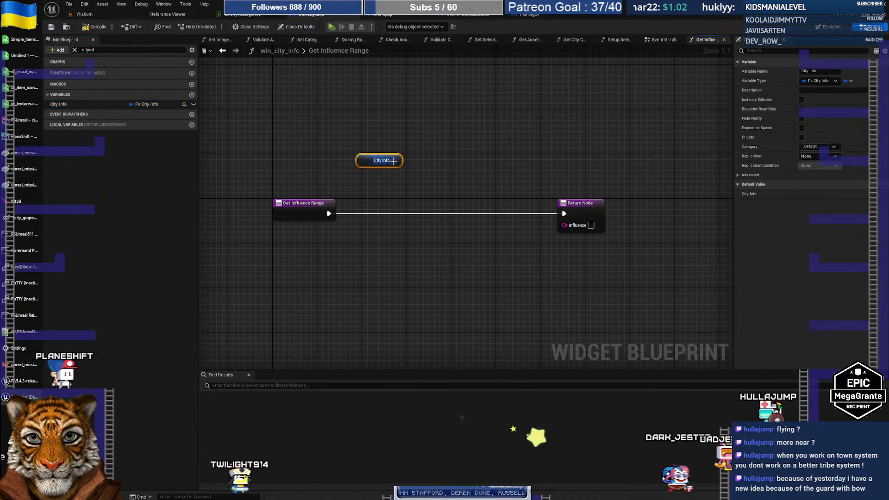
right_click(393, 161)
click(426, 199)
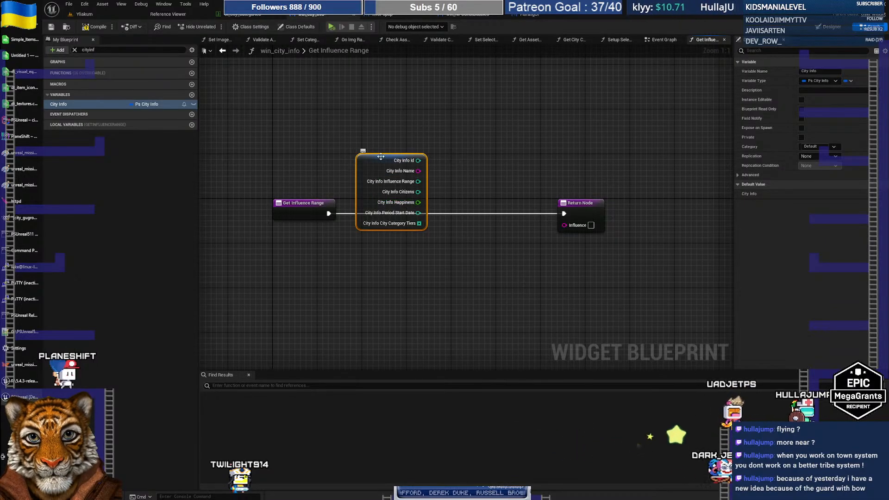
drag(384, 157, 384, 179)
right_drag(476, 264, 456, 266)
drag(360, 186, 349, 247)
right_drag(463, 275, 431, 273)
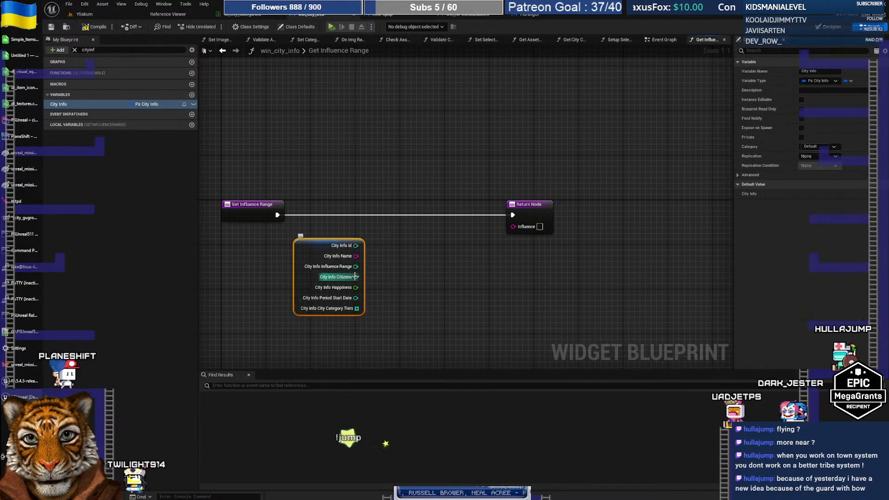
Add an integer Addition node fed by City Info Influence Range, placed above the execution line
drag(355, 267, 405, 152)
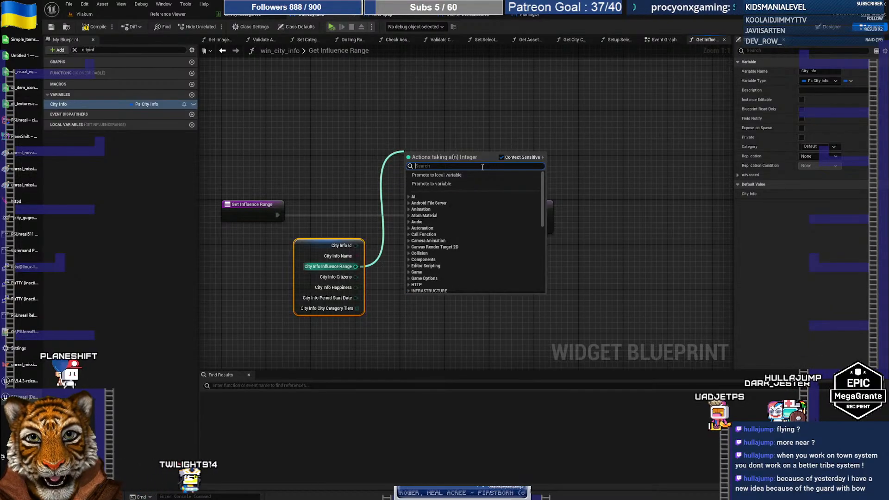
text(+)
click(457, 209)
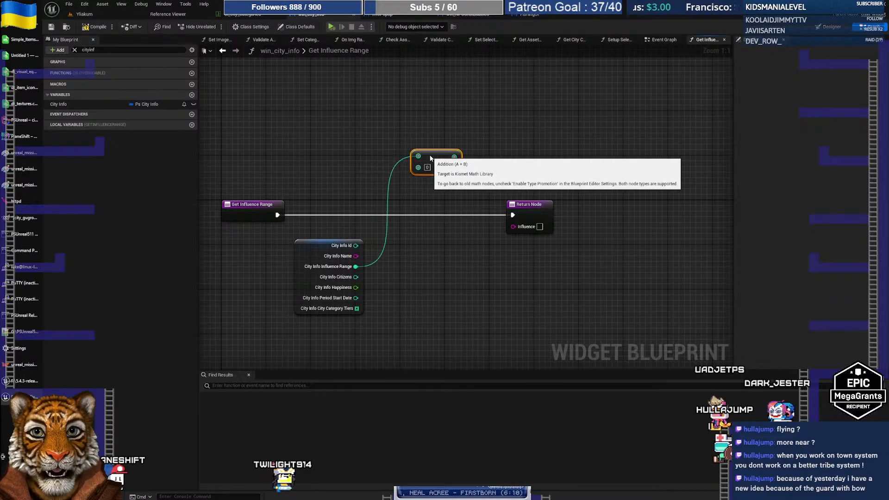
drag(416, 159, 427, 159)
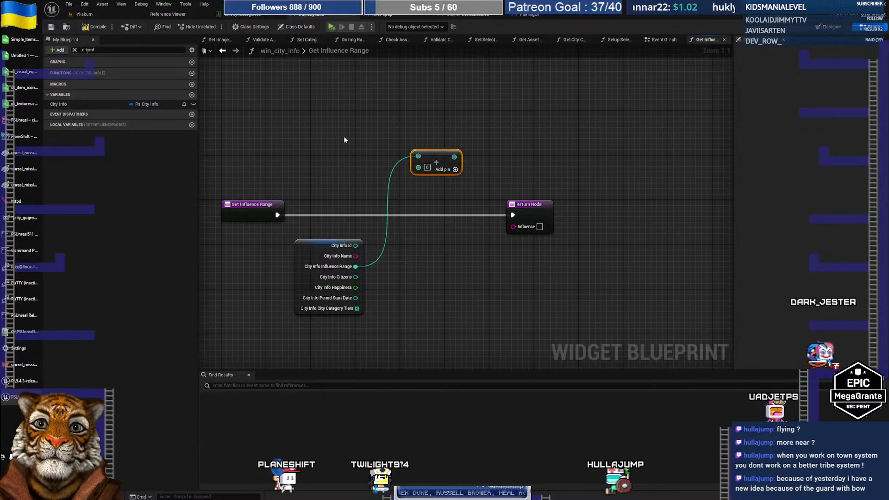
Examine how the Event Graph's SetupCity and SetCityCategory logic reads the city category tiers, and return to GetInfluenceRange
click(671, 39)
scroll(417, 162, up, 4)
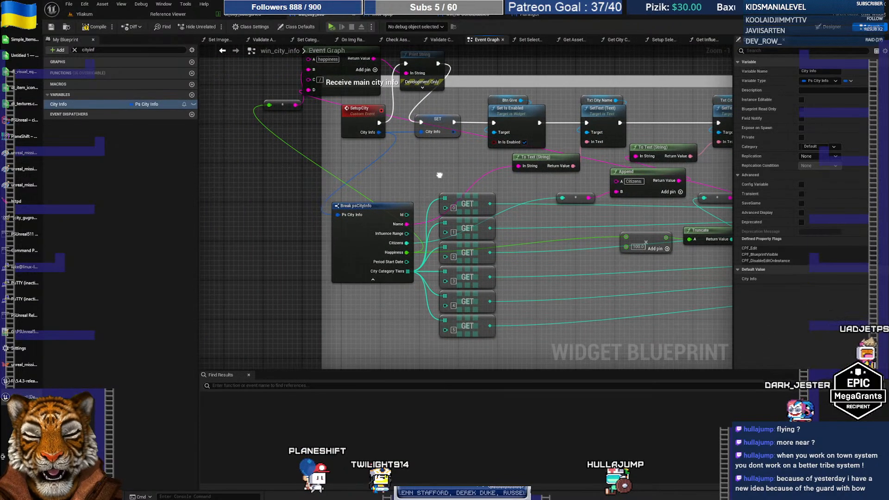
right_drag(439, 175, 415, 179)
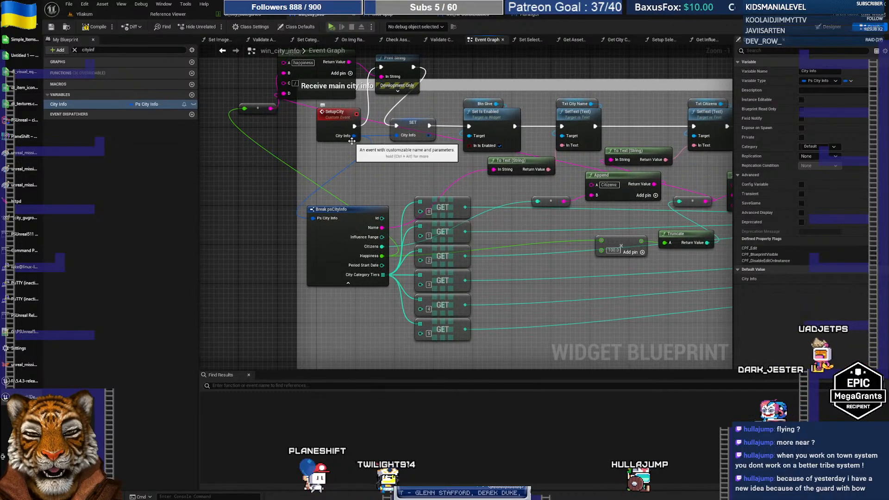
right_drag(496, 199, 449, 123)
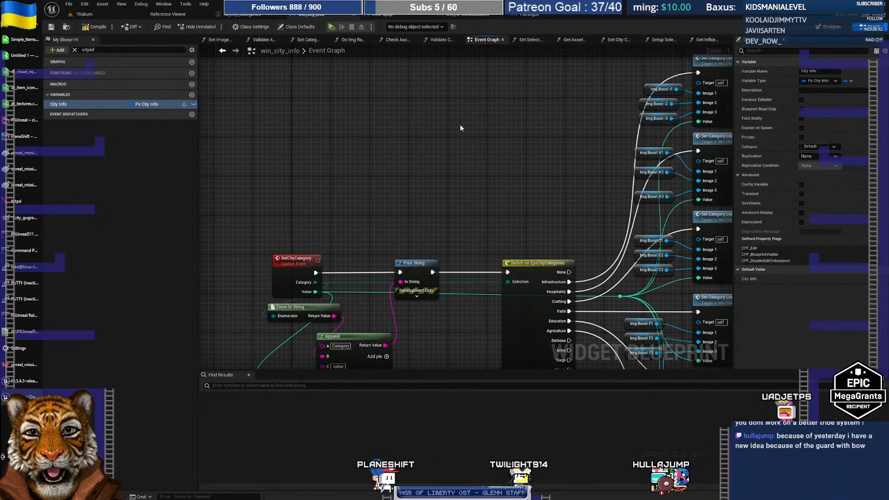
right_drag(463, 94, 446, 285)
right_drag(472, 158, 459, 300)
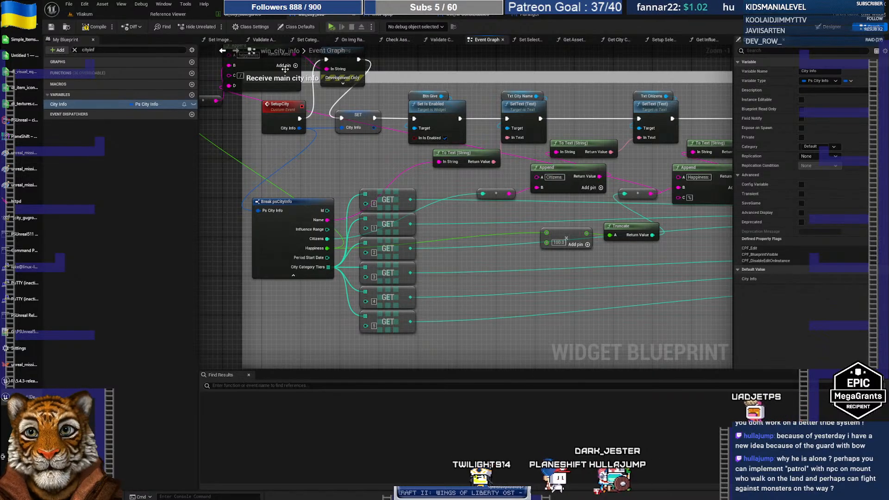
click(705, 40)
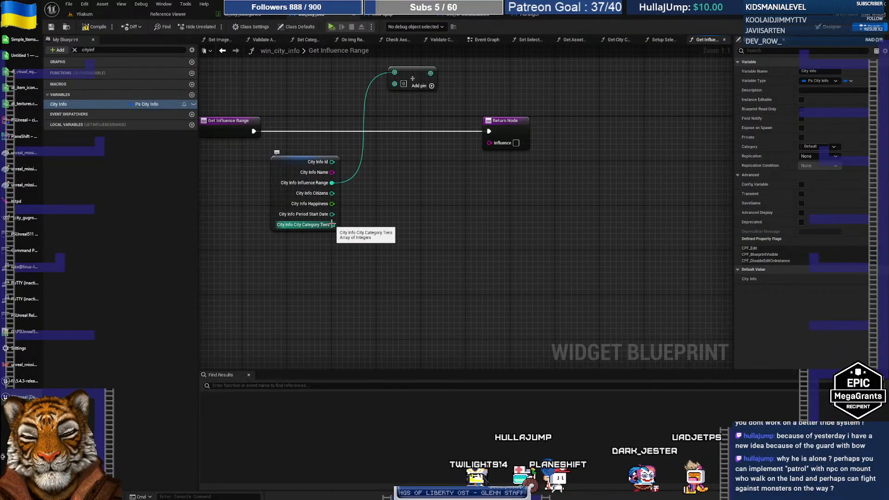
Add an array Get (a ref) node fed by City Info City Category Tiers, placed below the execution line
right_drag(417, 240, 370, 267)
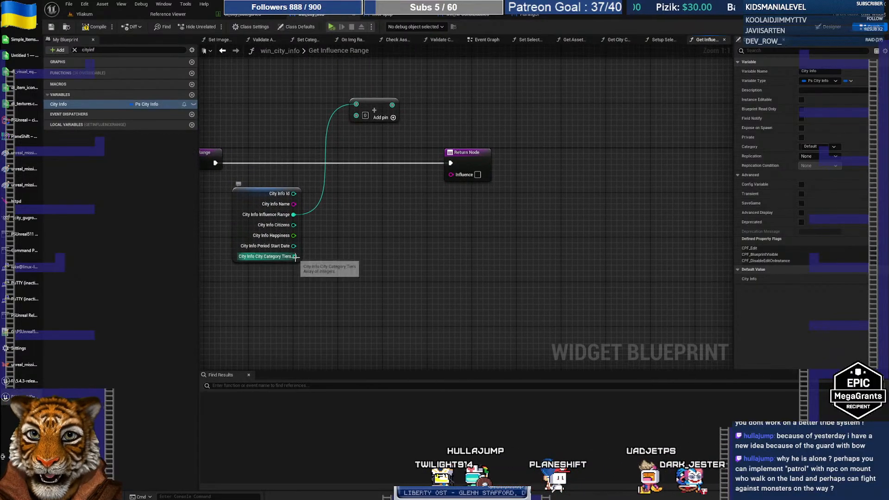
drag(294, 256, 374, 236)
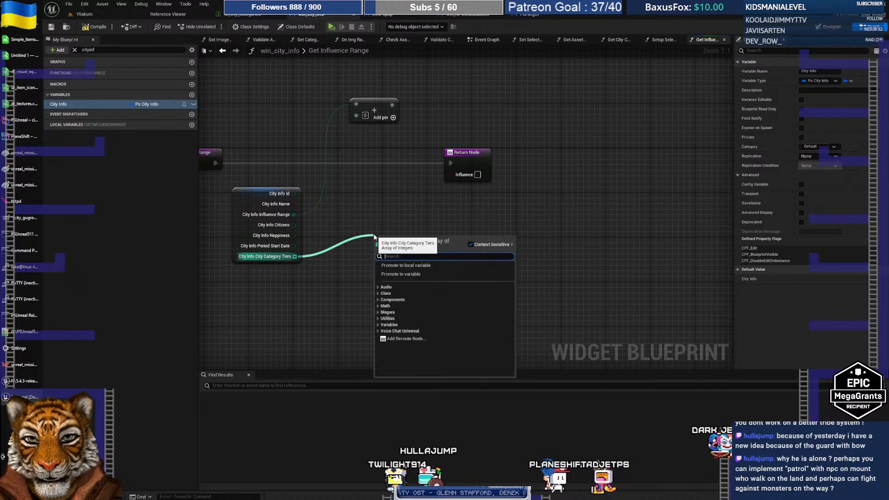
text(get)
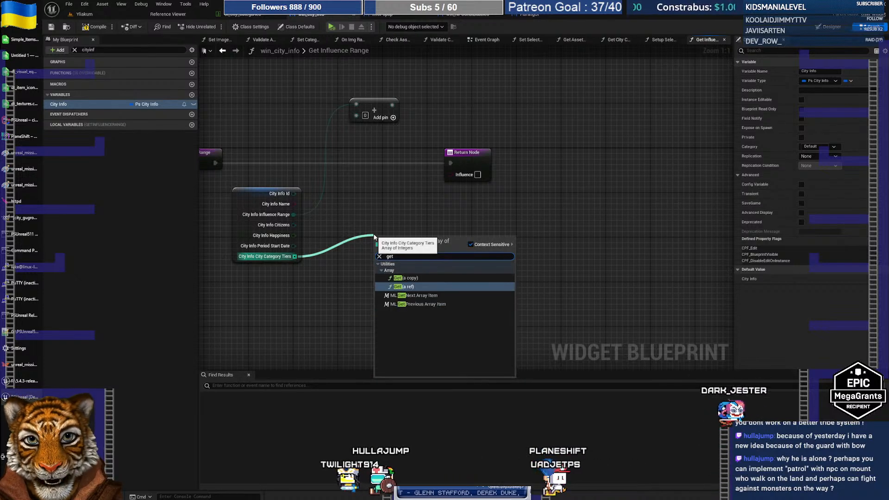
key(Return)
drag(374, 235, 346, 269)
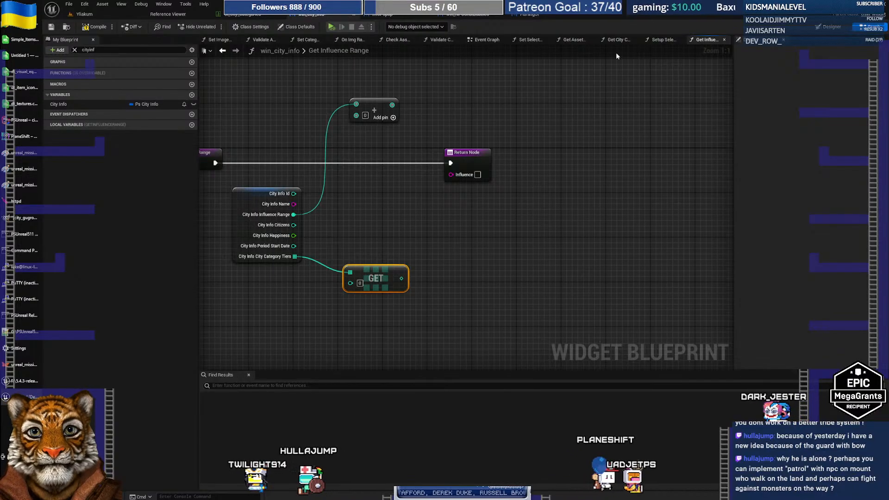
Check in the Event Graph which array index the first category tier GET node uses, and return to GetInfluenceRange
click(485, 39)
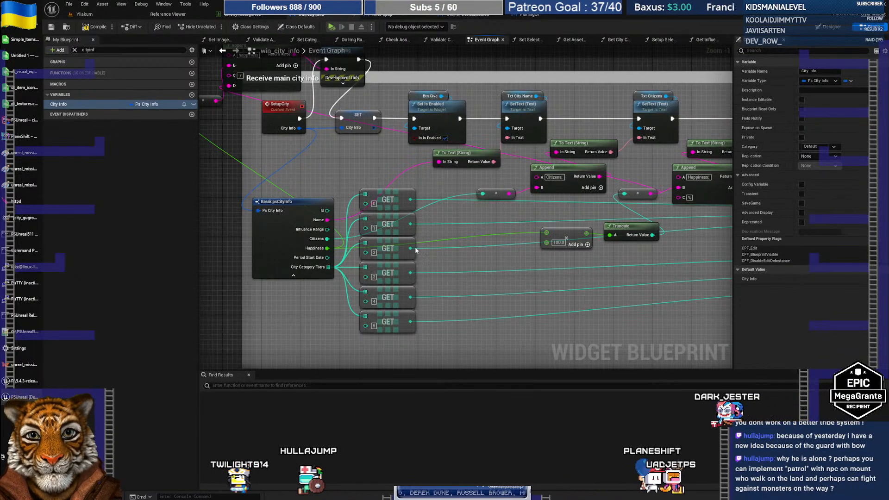
click(379, 194)
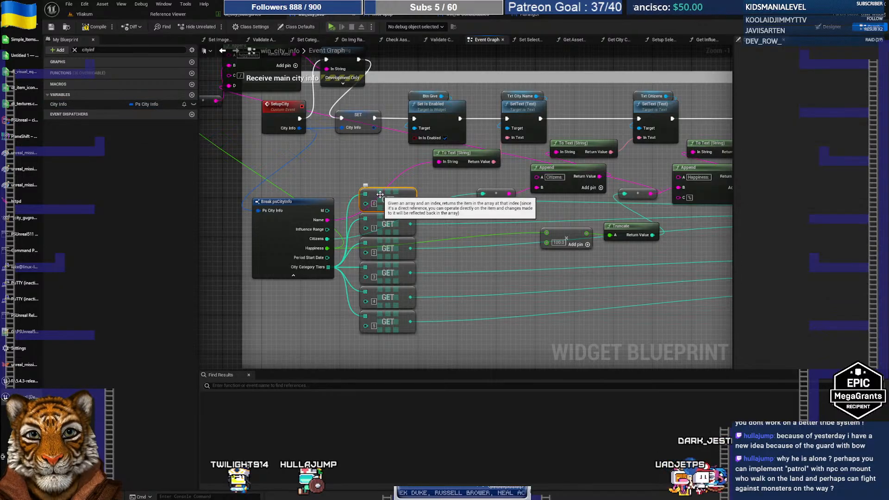
right_drag(551, 277, 526, 265)
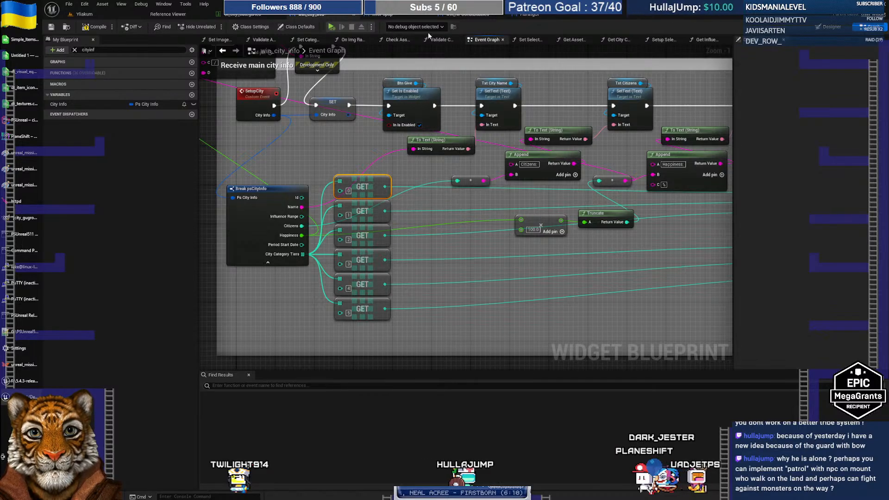
click(706, 39)
mouse_move(400, 230)
right_down()
mouse_move(365, 231)
mouse_move(395, 238)
right_up()
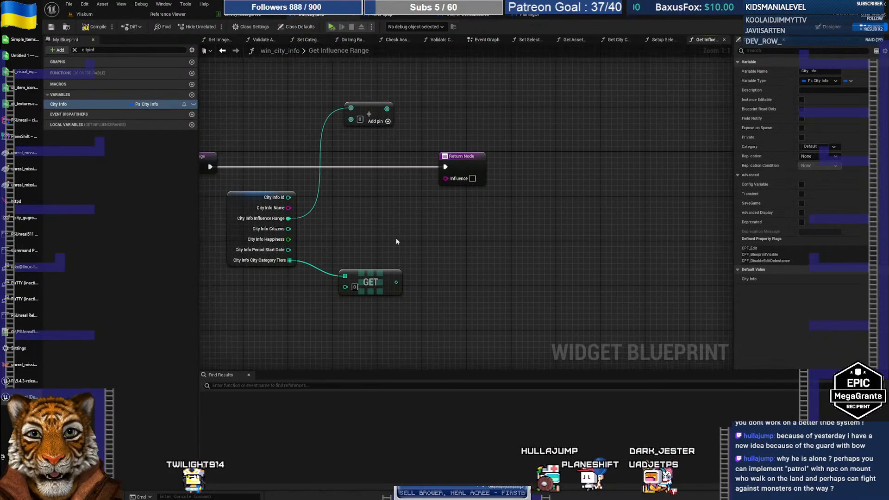
Add a Multiply node that multiplies City Info Influence Range by the category tier GET output
drag(396, 283, 439, 227)
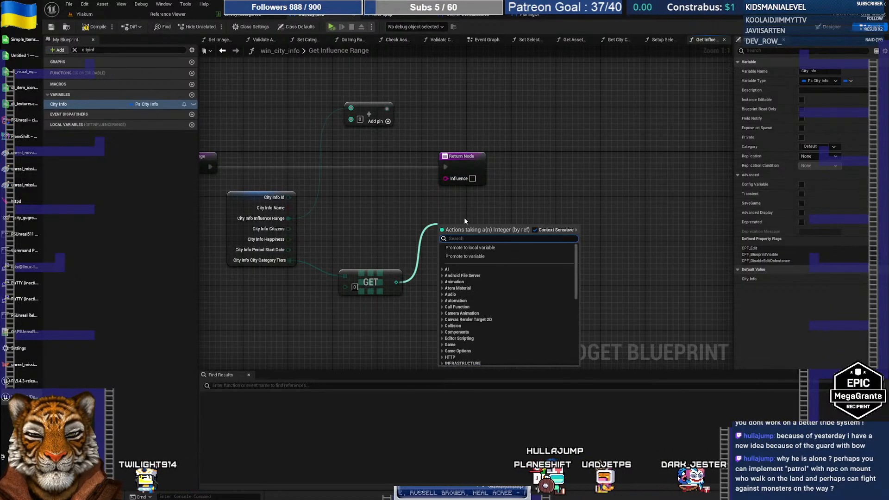
text(*)
click(470, 259)
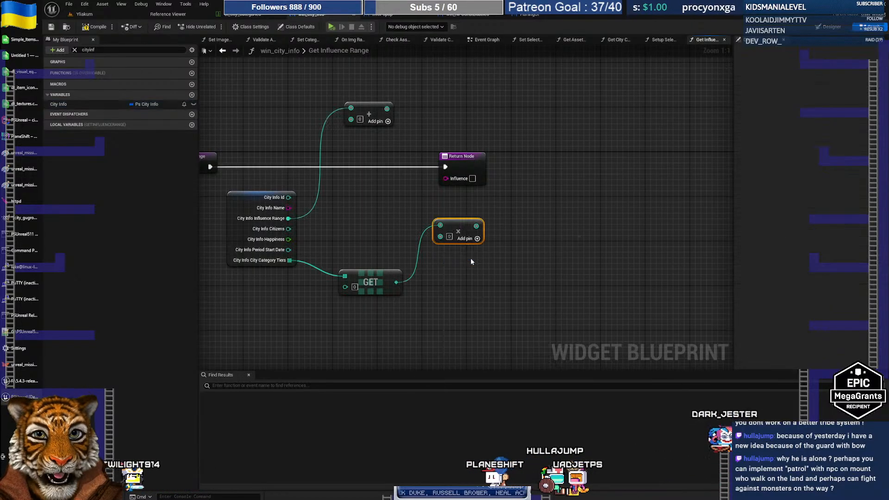
click(450, 237)
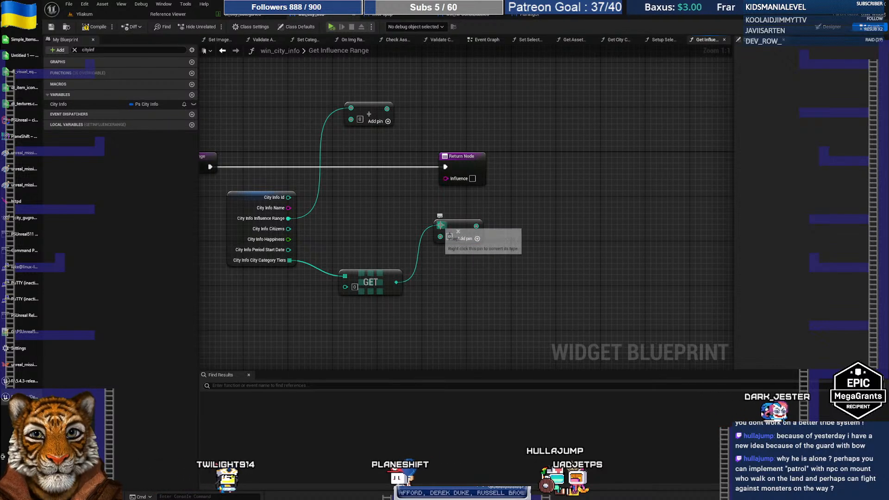
alt+click(440, 225)
right_drag(465, 287, 481, 289)
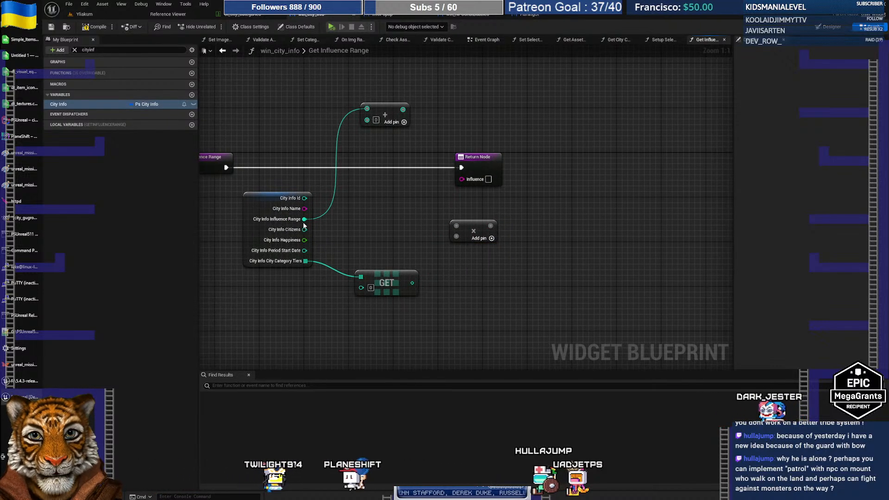
drag(304, 219, 456, 225)
drag(412, 283, 440, 231)
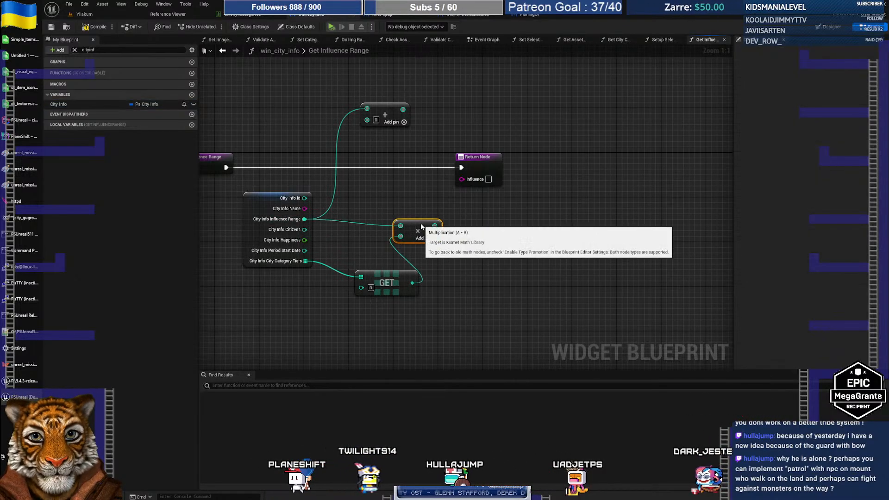
Feed the Multiply result into the Addition node's second input, spacing the Addition and Return Node farther along the graph
drag(404, 104, 466, 116)
drag(434, 226, 450, 121)
drag(477, 162, 621, 160)
click(531, 162)
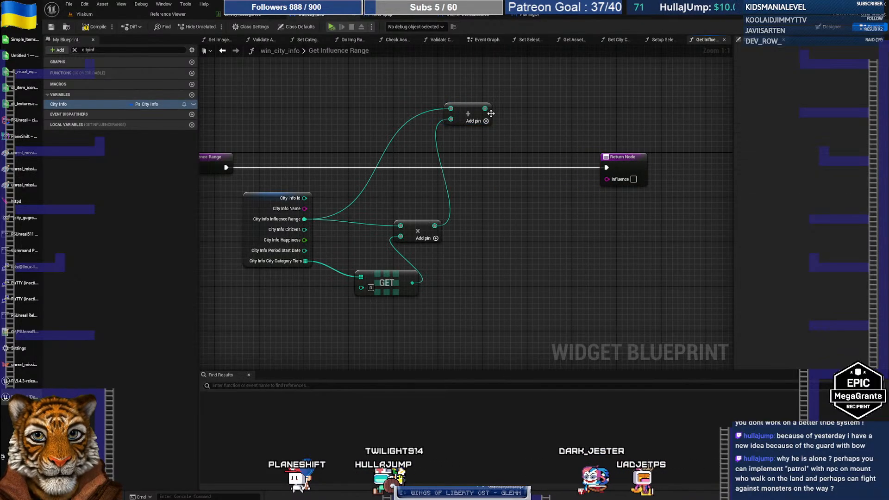
drag(485, 109, 525, 225)
click(527, 94)
drag(484, 108, 523, 139)
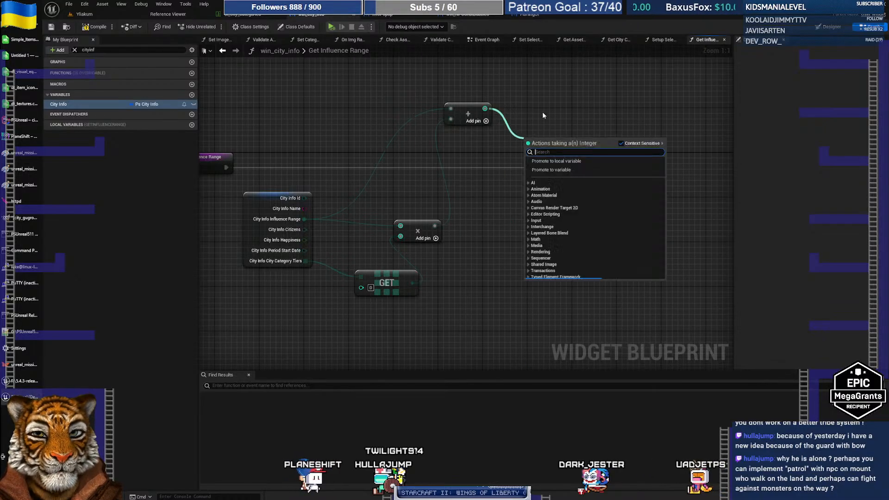
click(536, 107)
Label the Addition node with the comment "meters"
click(462, 103)
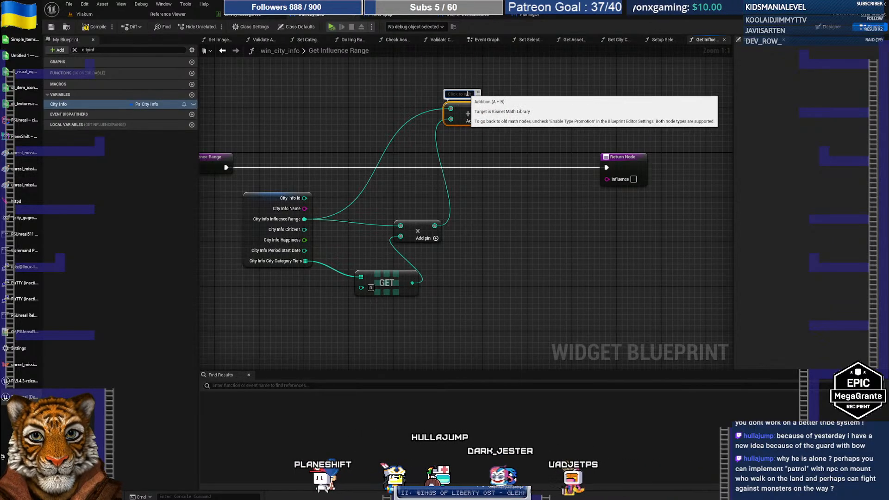
click(467, 94)
text(meters)
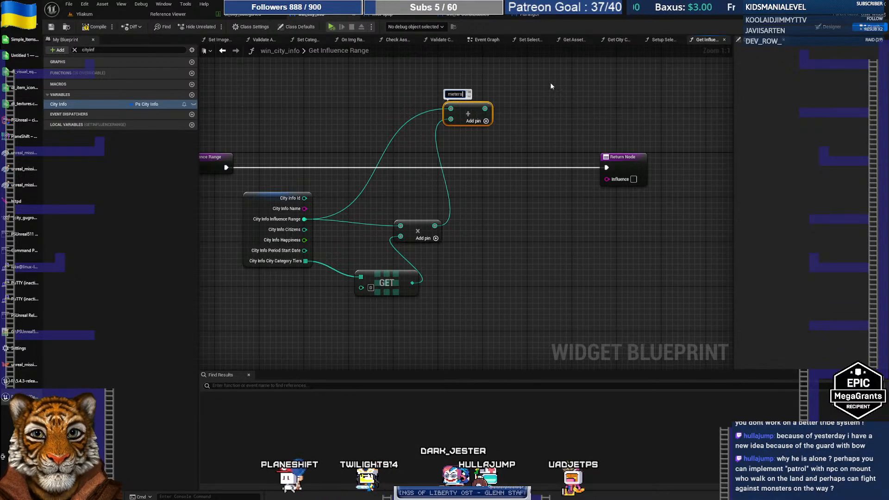
Add an integer Divide node fed by the Addition result, with 1000 as the divisor
right_drag(529, 111, 479, 151)
drag(435, 126, 472, 139)
text(/)
click(495, 177)
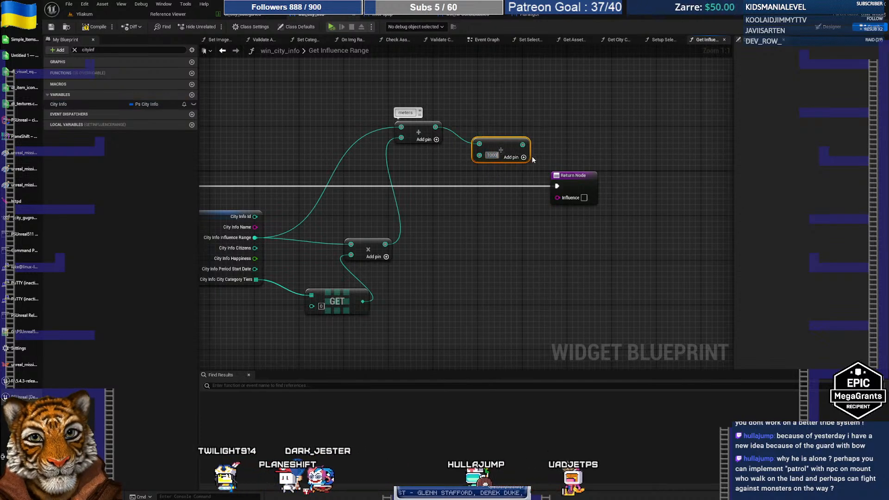
Move the Return Node farther from the entry node and place the integer Divide node below the execution line
right_drag(479, 214, 452, 218)
click(596, 181)
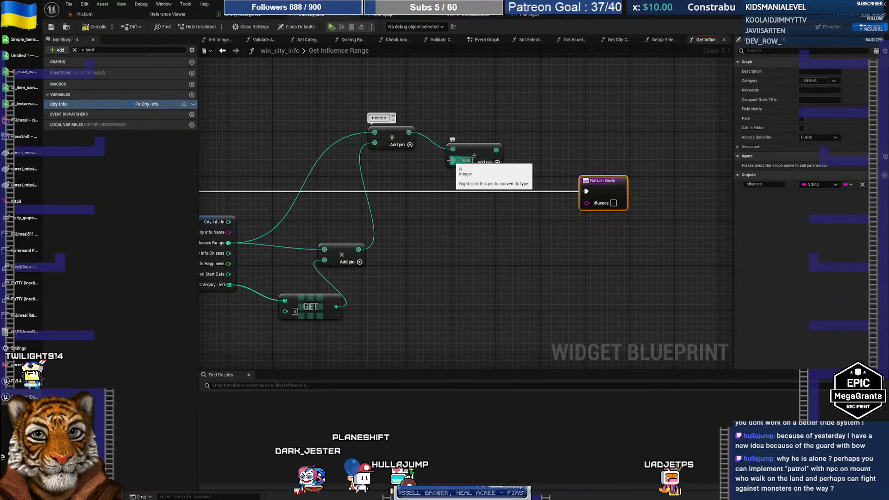
drag(475, 154, 493, 226)
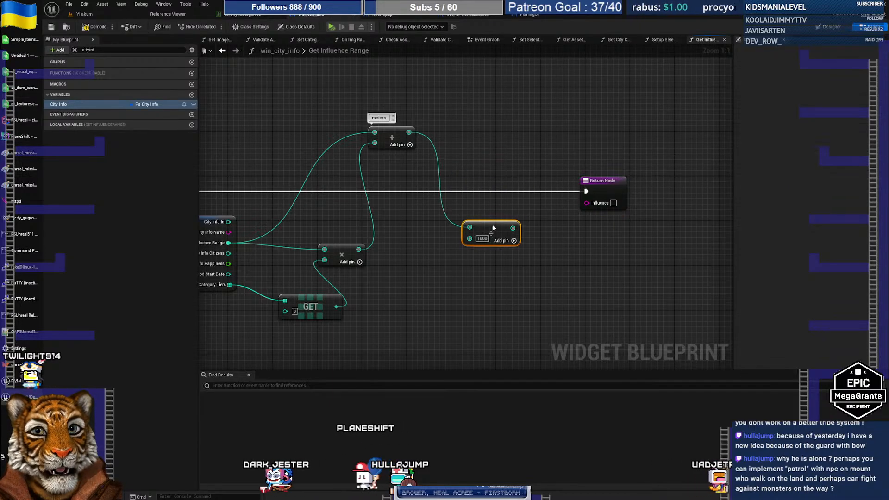
right_drag(470, 162, 443, 148)
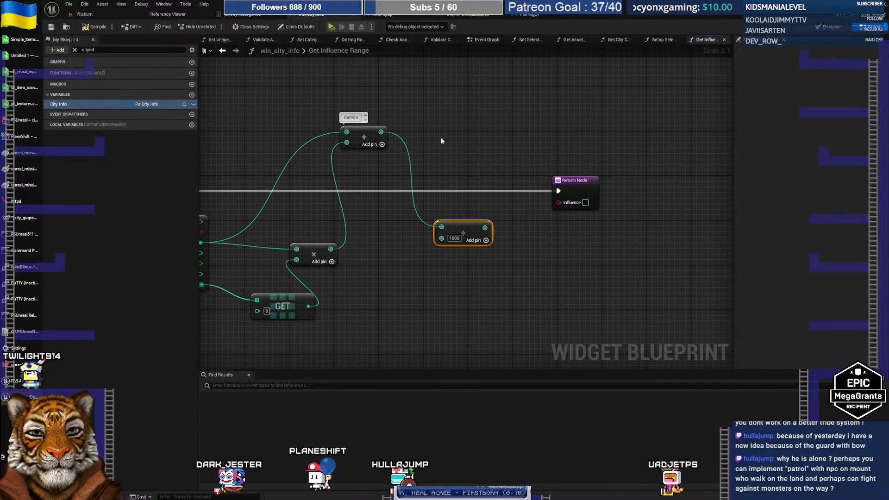
Replace the integer division with a To Float (Integer) conversion of the sum feeding a float Divide by 1000.0, placed beneath the conversion
drag(381, 132, 427, 146)
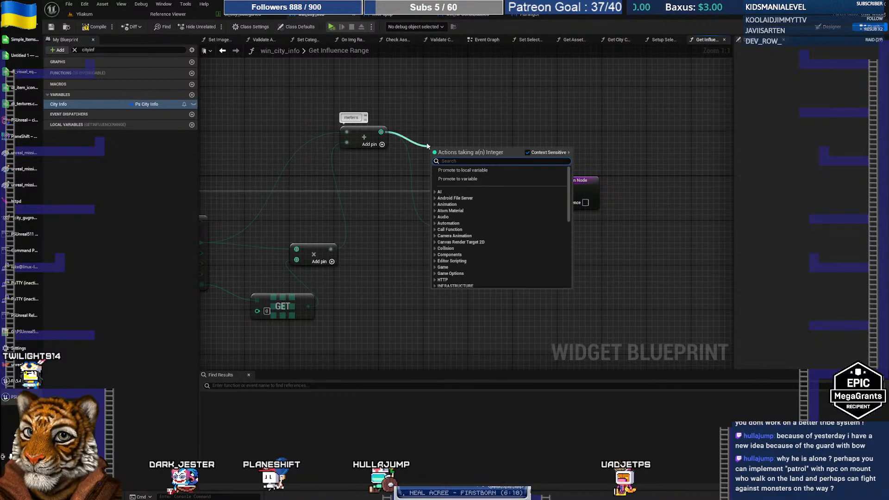
text(to floa)
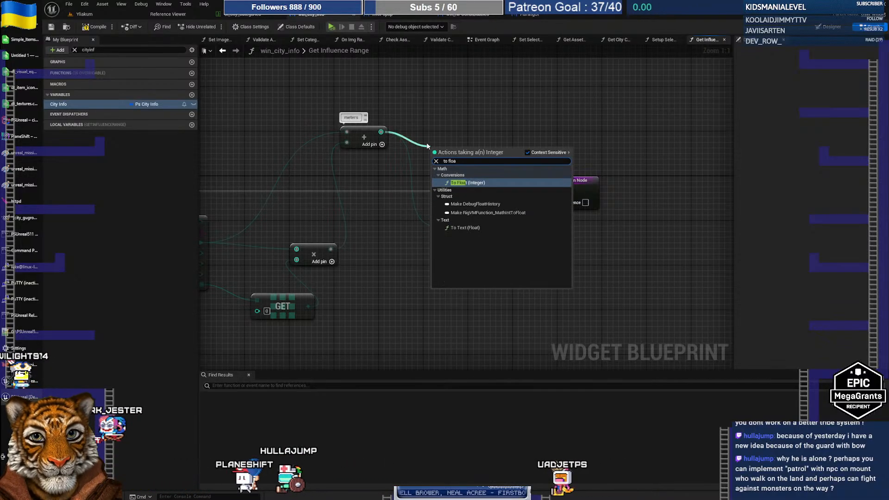
click(464, 182)
drag(463, 149, 482, 180)
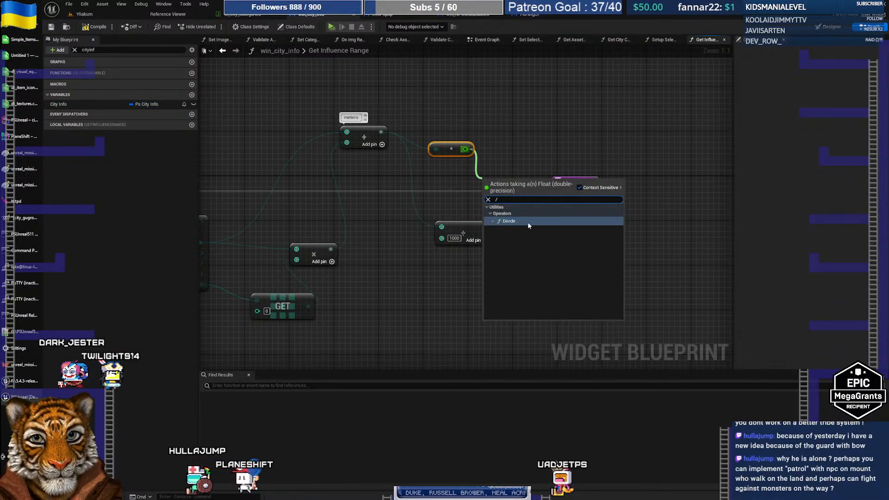
click(508, 222)
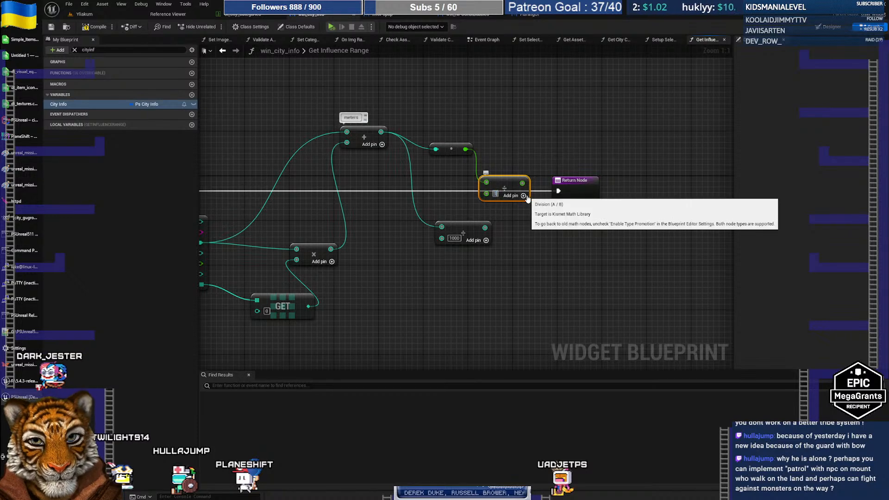
click(466, 218)
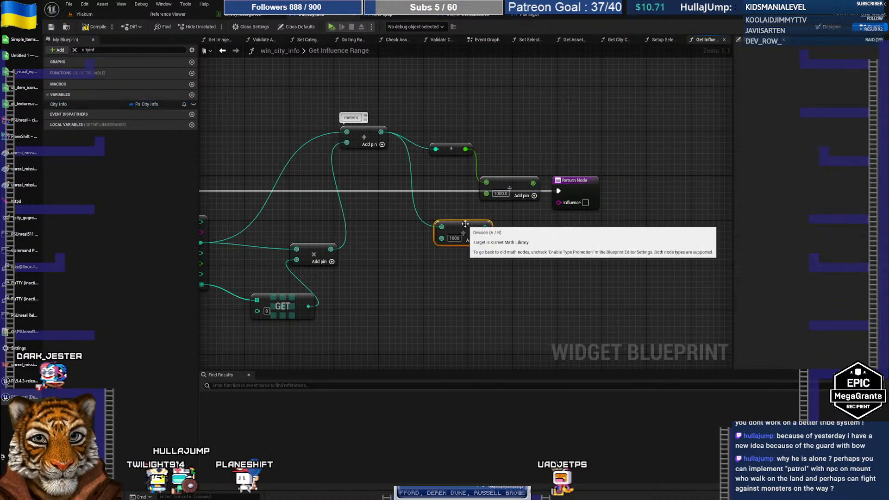
drag(505, 184, 453, 168)
Add a To Text (Float) node fed by the float Divide result, placed below the Return Node
right_drag(500, 240, 435, 237)
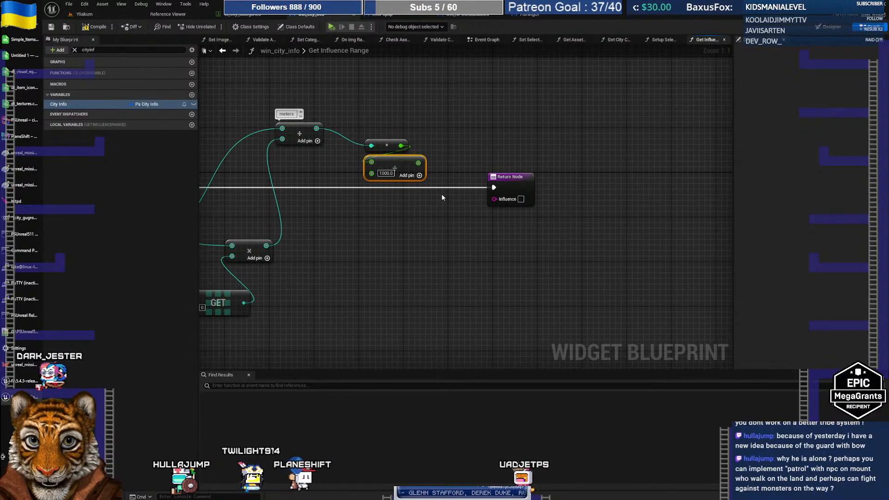
drag(417, 163, 443, 218)
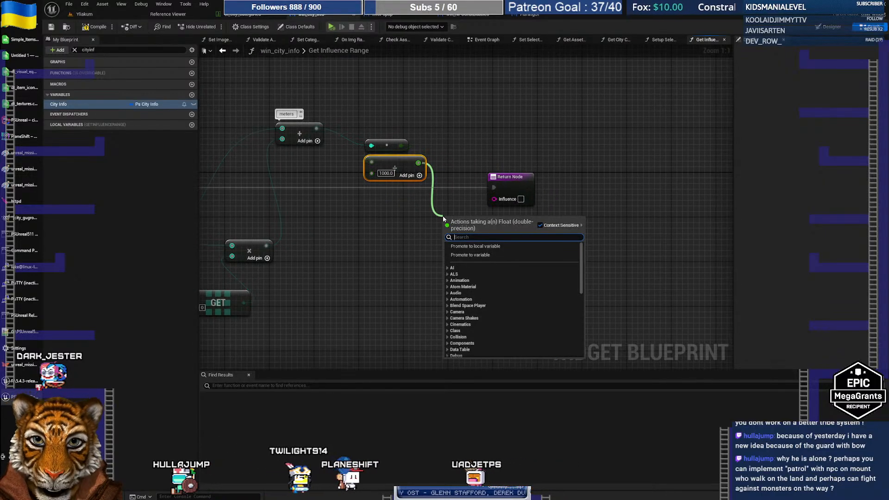
text(to text)
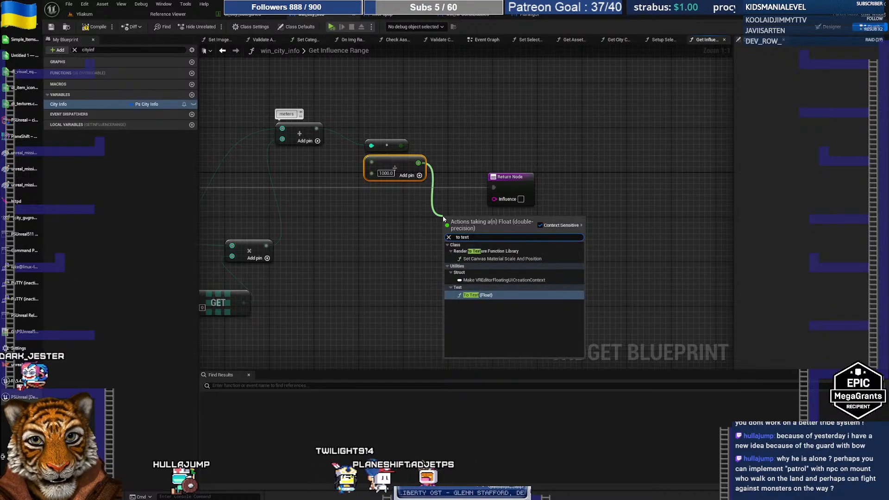
click(477, 294)
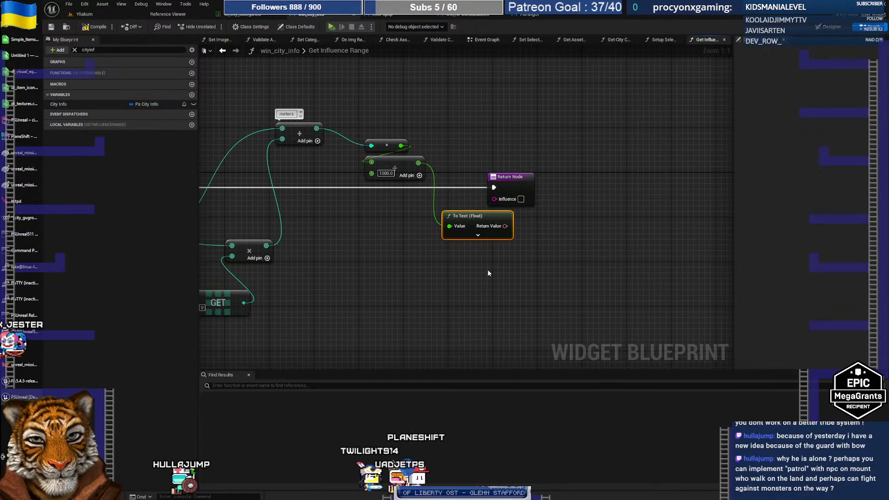
Expand the To Text (Float) options, return its converted result through the Return Node's Influence output, and space out the connected nodes
click(477, 236)
drag(510, 178, 648, 179)
drag(561, 225, 670, 181)
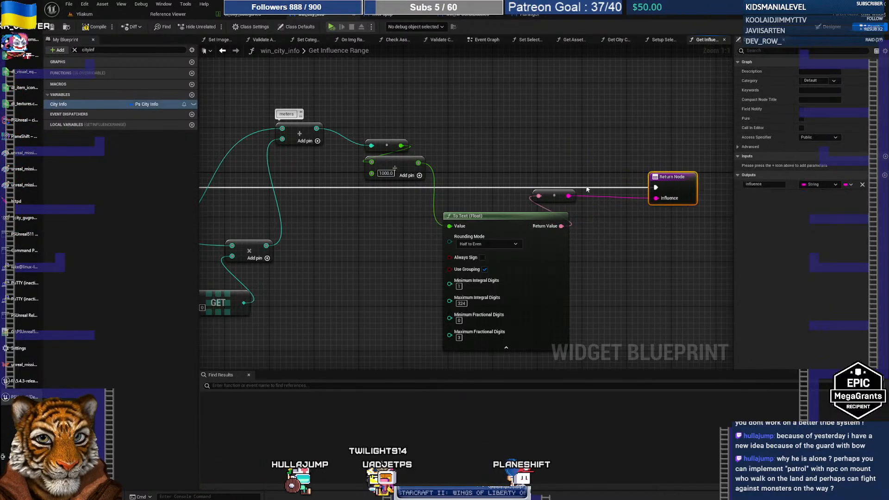
drag(565, 191, 615, 202)
drag(518, 213, 507, 202)
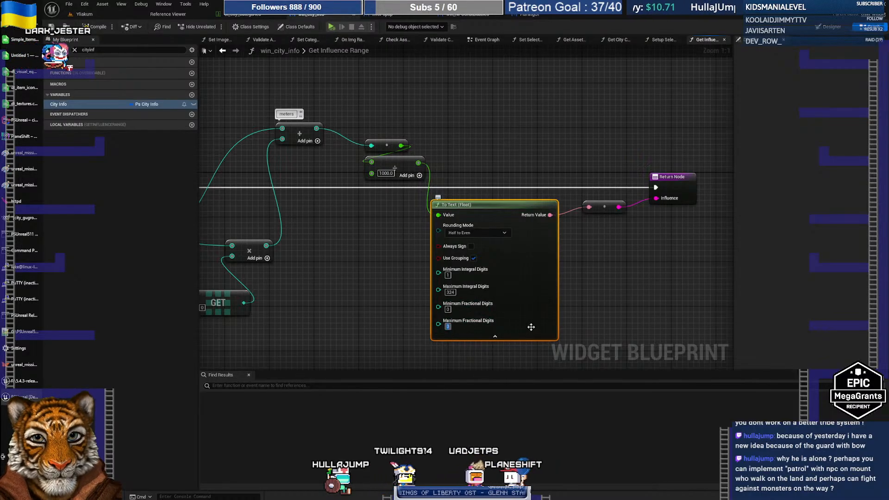
Set To Text (Float) to a maximum of 1 fractional digit without grouping, and save the widget blueprint
click(624, 307)
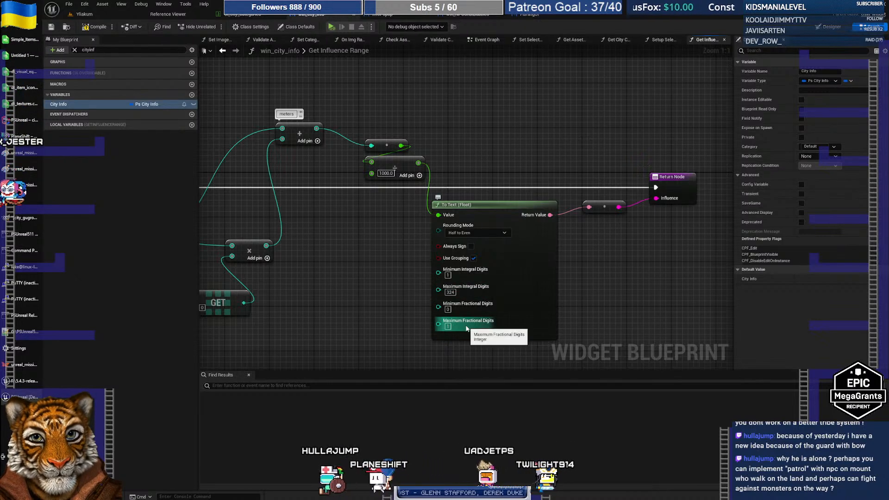
click(473, 258)
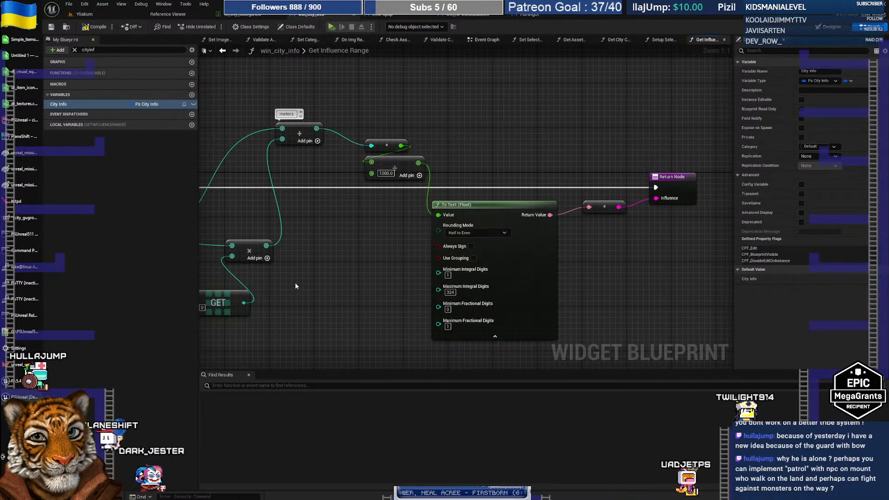
right_drag(296, 281, 429, 268)
right_drag(295, 148, 495, 133)
right_drag(433, 133, 337, 151)
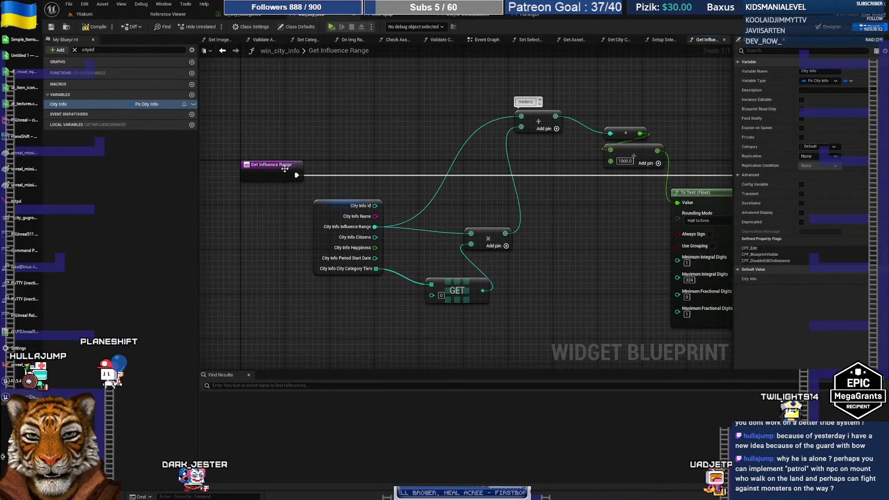
click(278, 170)
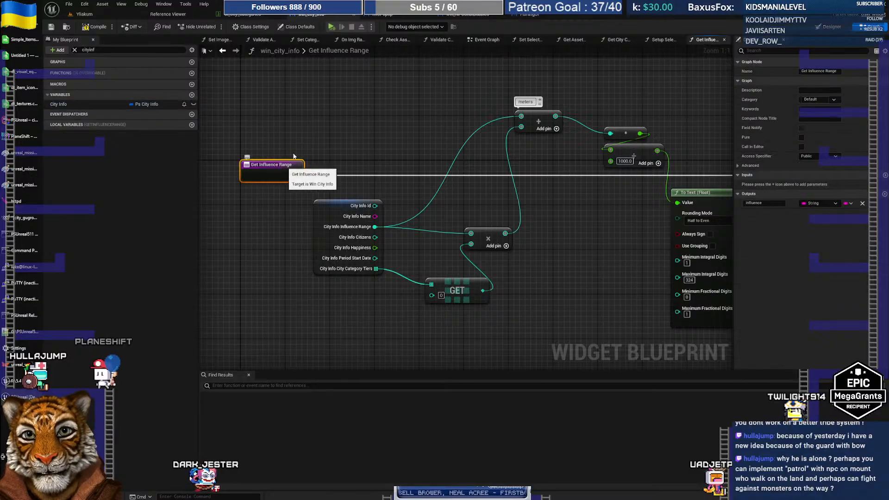
click(53, 29)
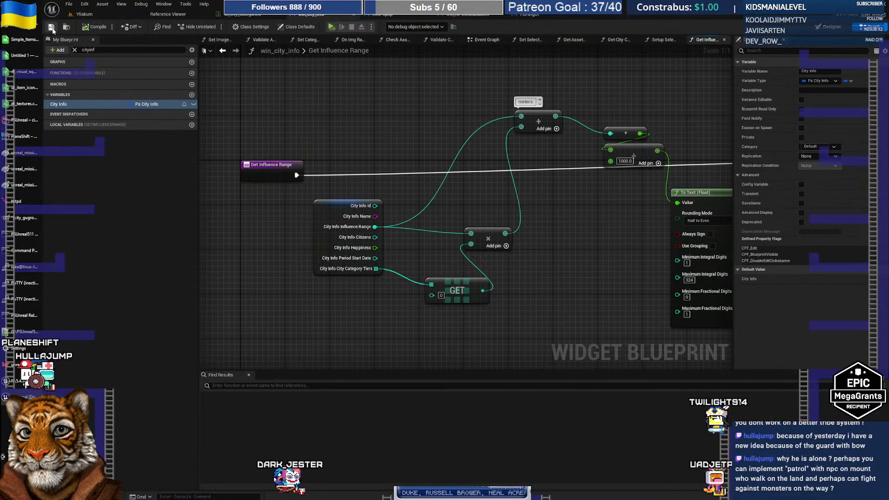
Move the Return Node farther out and add an Append node fed by the converted string, with "km" as input B
right_drag(640, 216, 291, 196)
right_drag(556, 243, 492, 253)
drag(500, 155, 581, 156)
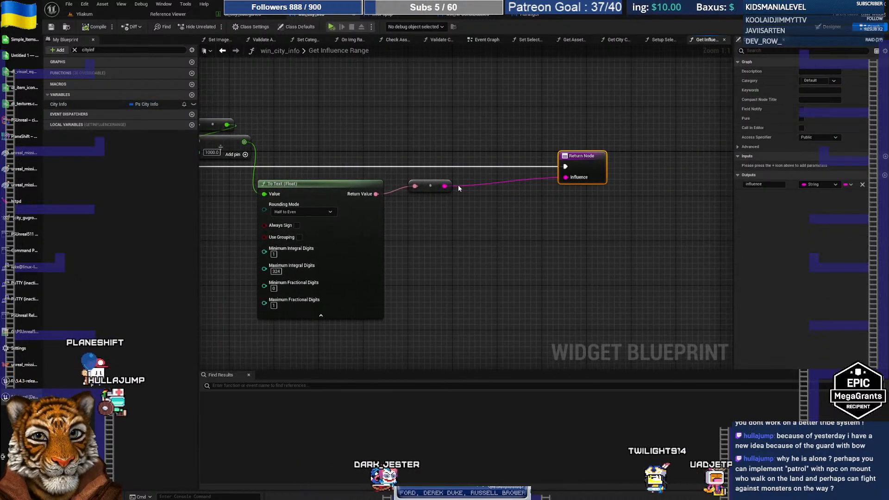
drag(445, 185, 507, 126)
text(appen)
key(Return)
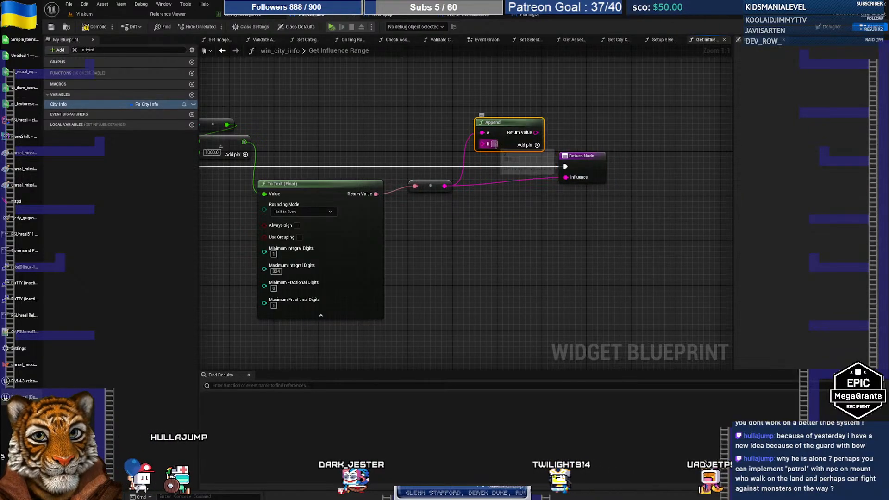
text(km)
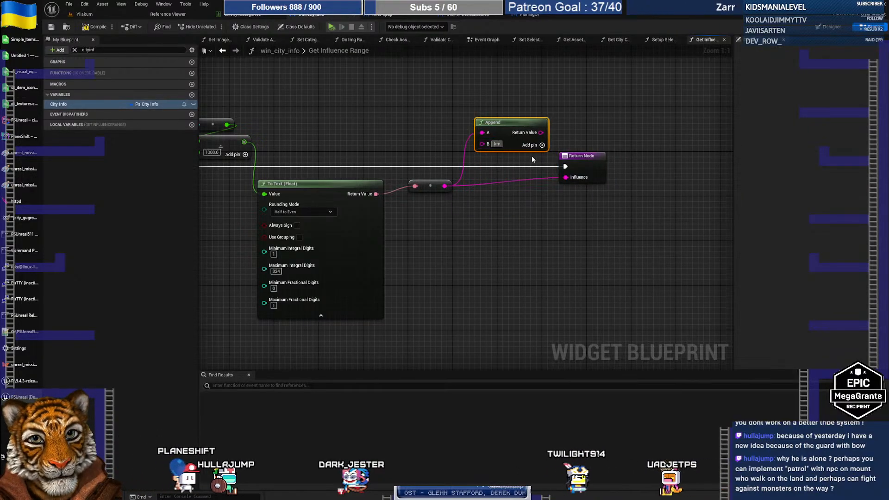
Connect the Append result to the Return Node's Influence input and save the blueprint
click(534, 186)
drag(541, 132, 568, 179)
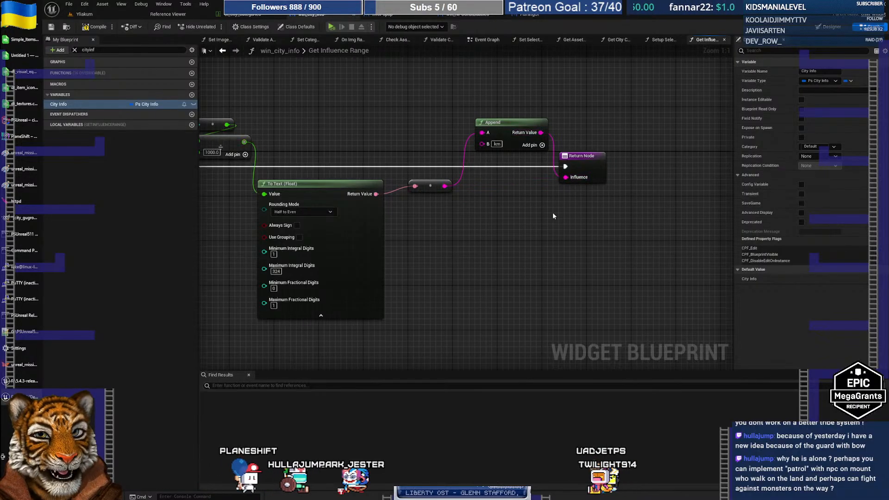
click(495, 145)
click(512, 209)
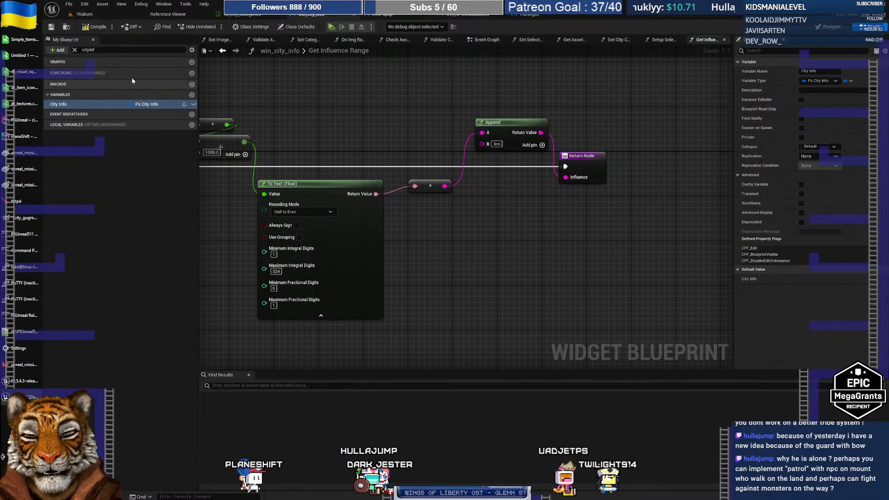
click(52, 27)
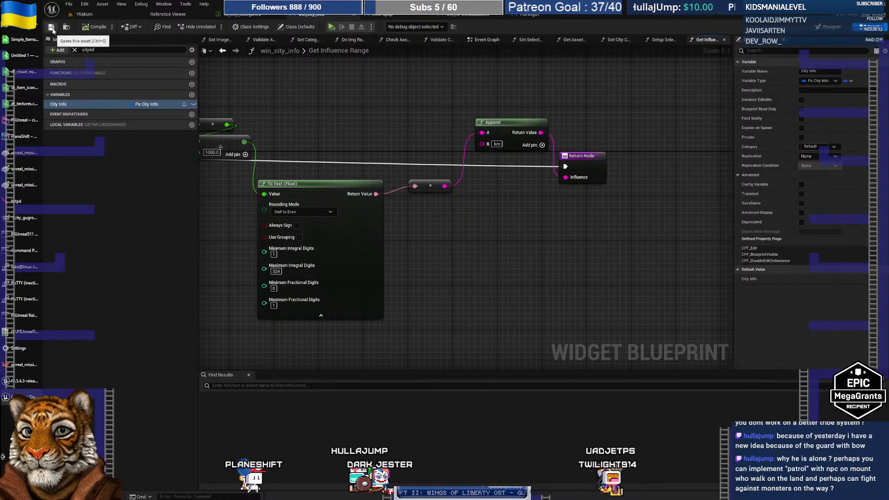
Shift the City Info, Multiply and GET nodes back below the entry node and bring the Addition and downstream nodes closer to them
right_drag(465, 150, 600, 150)
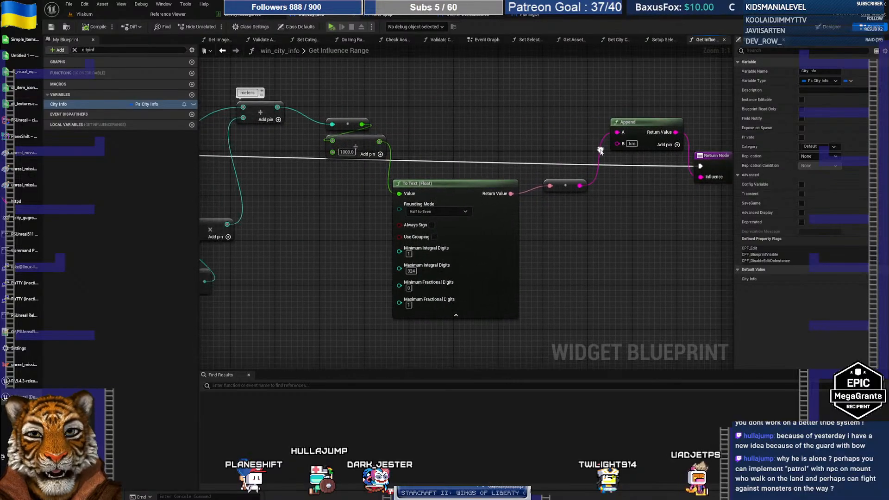
right_drag(350, 91, 649, 102)
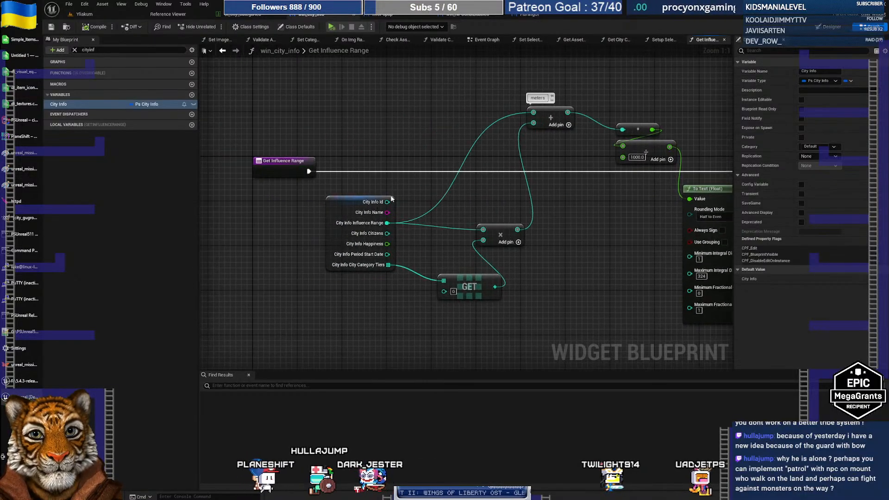
drag(377, 189, 507, 278)
drag(503, 231, 400, 247)
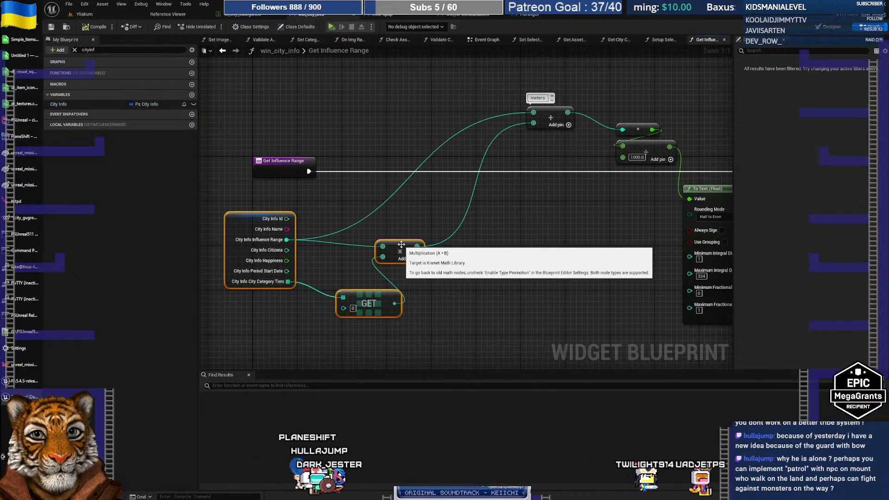
drag(497, 79, 707, 237)
drag(697, 191, 575, 189)
click(474, 144)
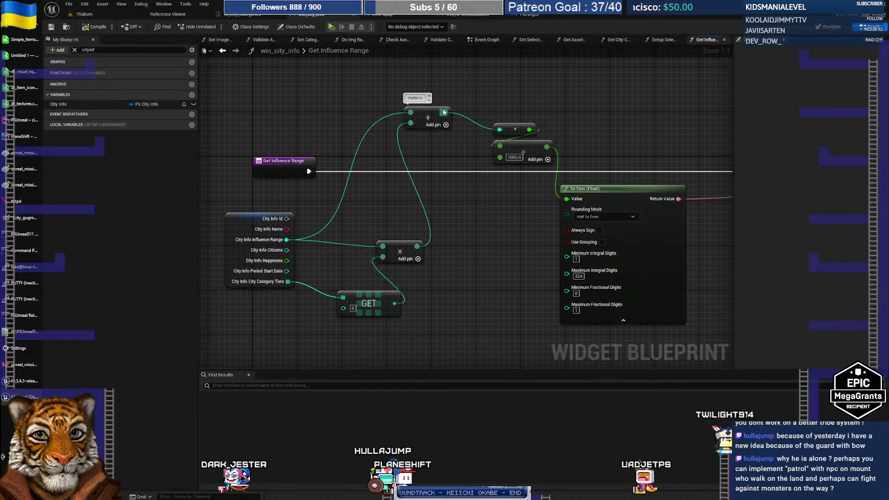
Lower the Addition node to just above the execution line and tuck the float conversion against the Divide node
drag(435, 109, 436, 142)
drag(483, 101, 522, 147)
drag(523, 145, 504, 132)
Add the node comment "kilometers" to the integer-to-float conversion node
click(504, 109)
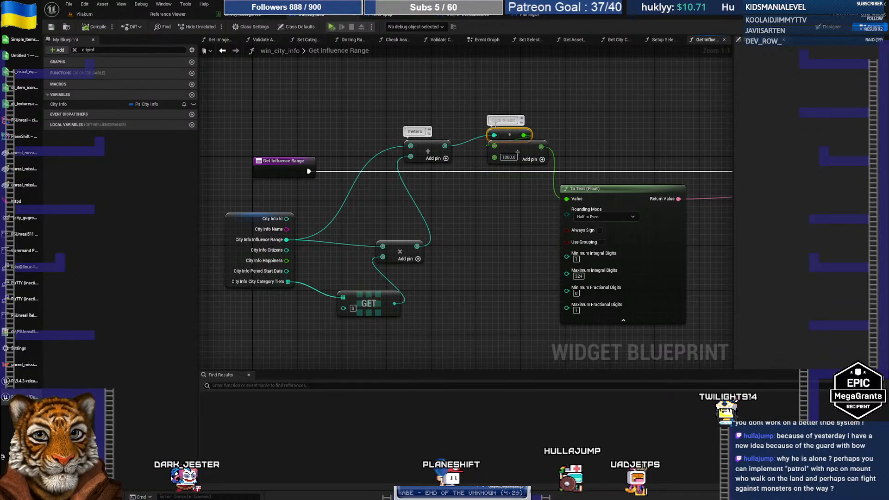
click(494, 125)
text(kilometers)
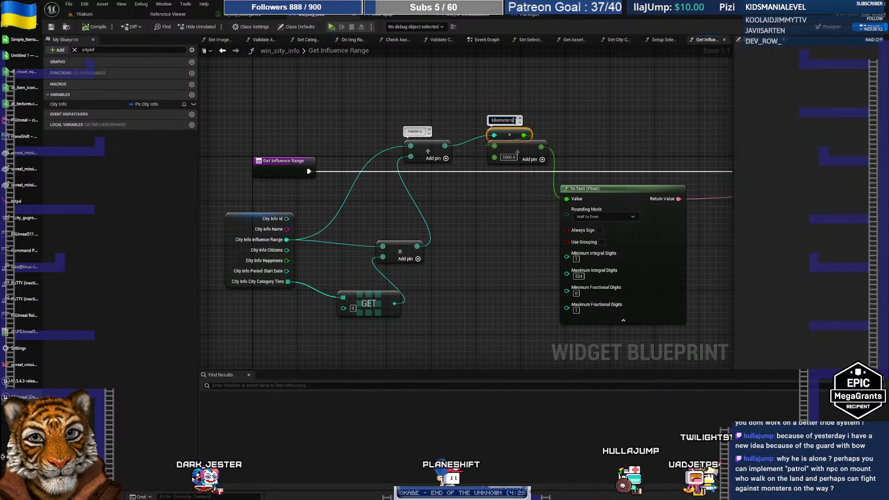
key(Return)
Bring the Append and Return nodes closer to the To Text node, placing Append just below the execution line
right_drag(587, 257, 506, 273)
right_drag(563, 268, 520, 271)
drag(477, 84, 669, 199)
drag(662, 155, 516, 164)
drag(449, 134, 451, 182)
right_drag(420, 248, 672, 249)
scroll(398, 213, down, 1)
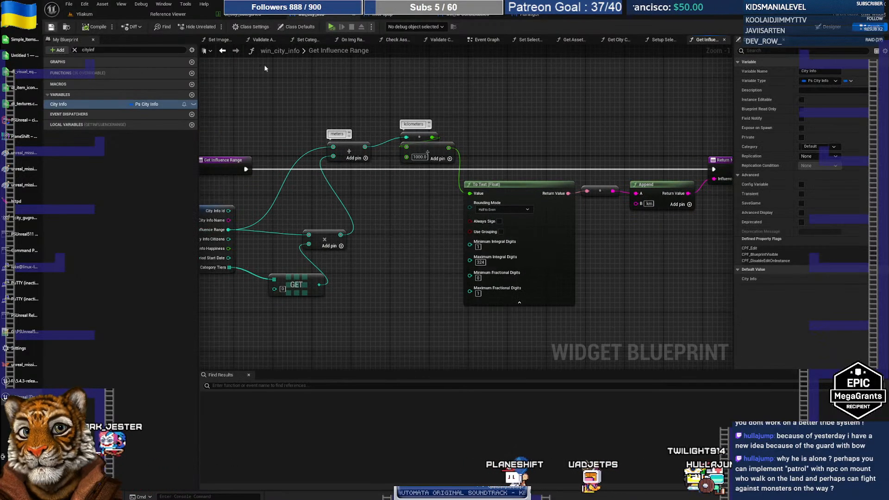
In the Event Graph, shift the Set City Category nodes, following nodes and reroute points away from the Happiness SetText, widening the comment box to fit
click(482, 44)
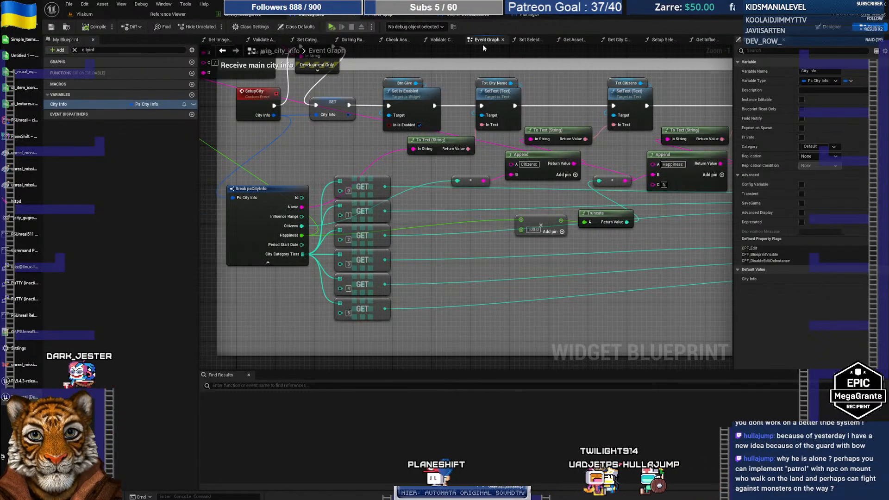
right_drag(422, 244, 422, 246)
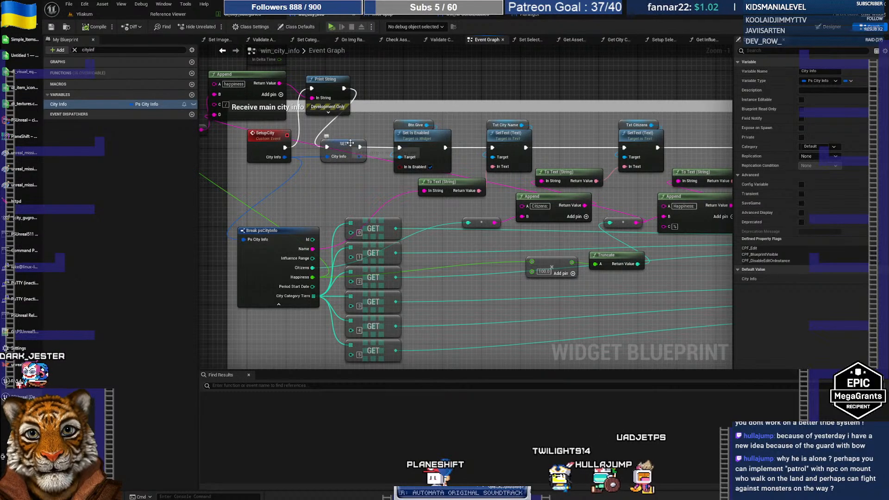
click(352, 143)
mouse_move(550, 265)
right_down()
mouse_move(397, 268)
mouse_move(466, 264)
mouse_move(483, 278)
mouse_move(357, 277)
right_up()
scroll(467, 263, up, 1)
right_drag(426, 260, 266, 247)
scroll(266, 247, down, 6)
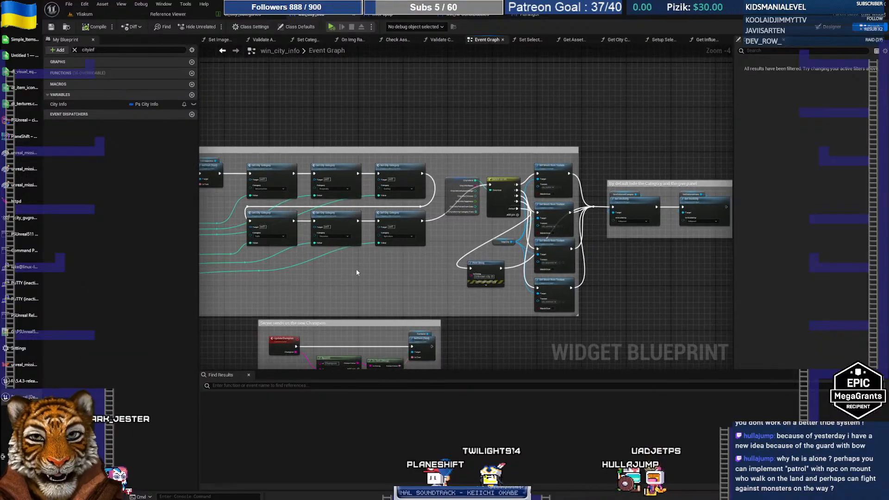
drag(257, 149, 448, 278)
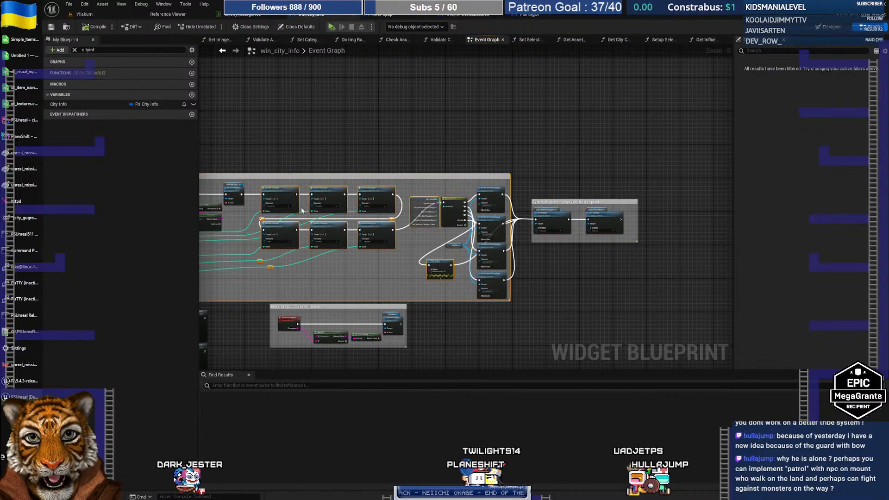
click(259, 192)
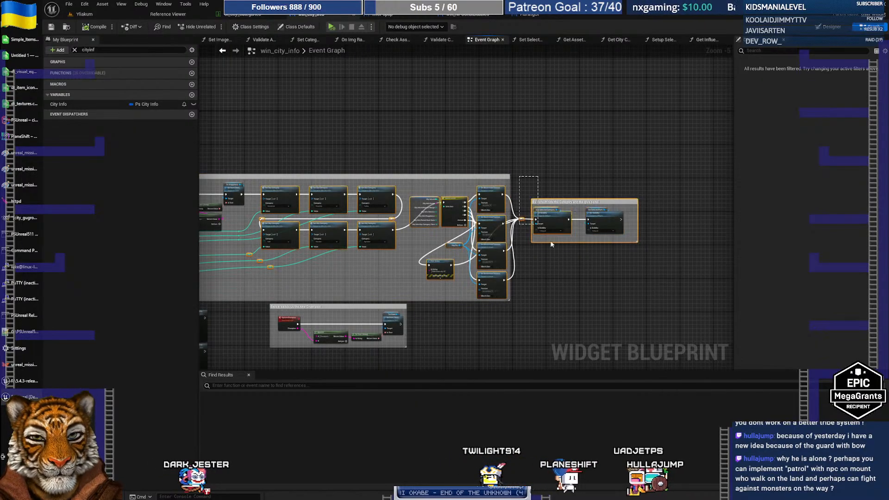
drag(491, 190, 565, 188)
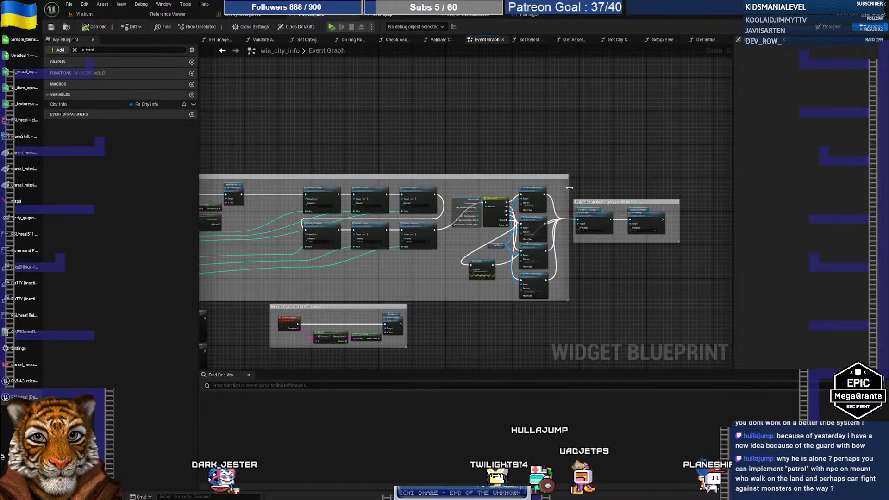
scroll(488, 239, up, 3)
drag(361, 205, 471, 234)
scroll(415, 243, up, 2)
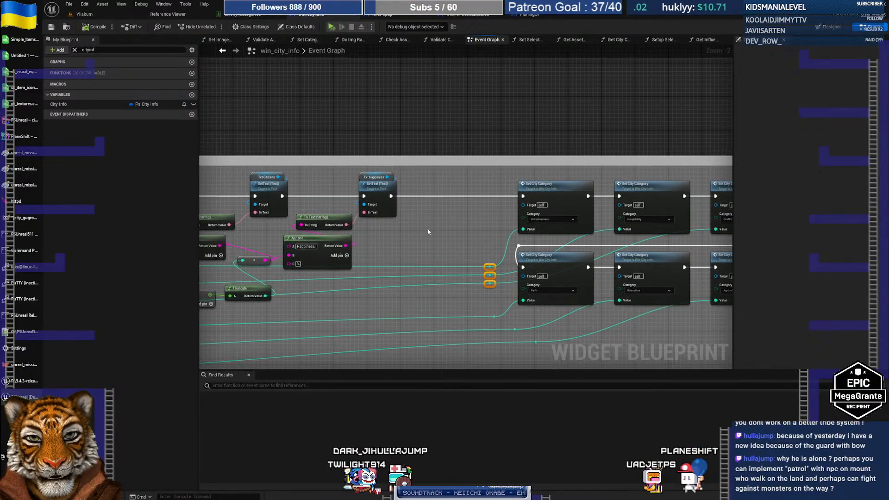
Filter the blueprint members by "influen" and insert a SetText (Text) node for txtInfluence between the Happiness SetText and the first Set City Category
click(87, 49)
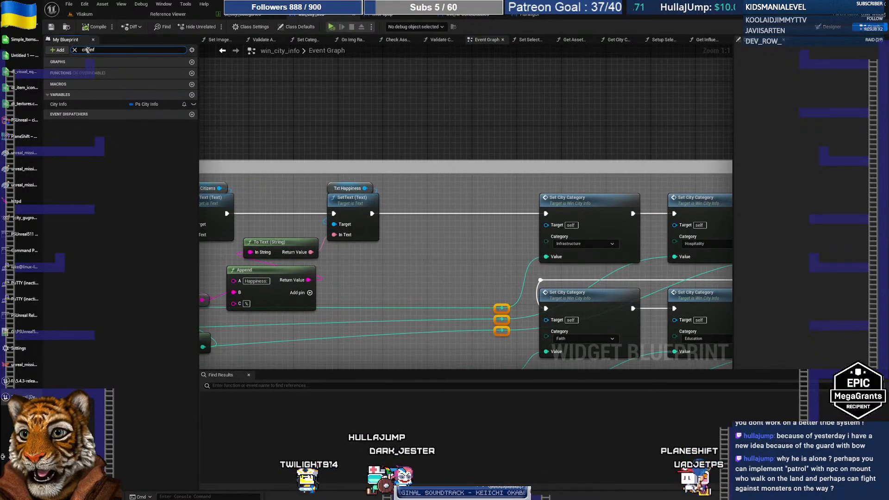
text(influen)
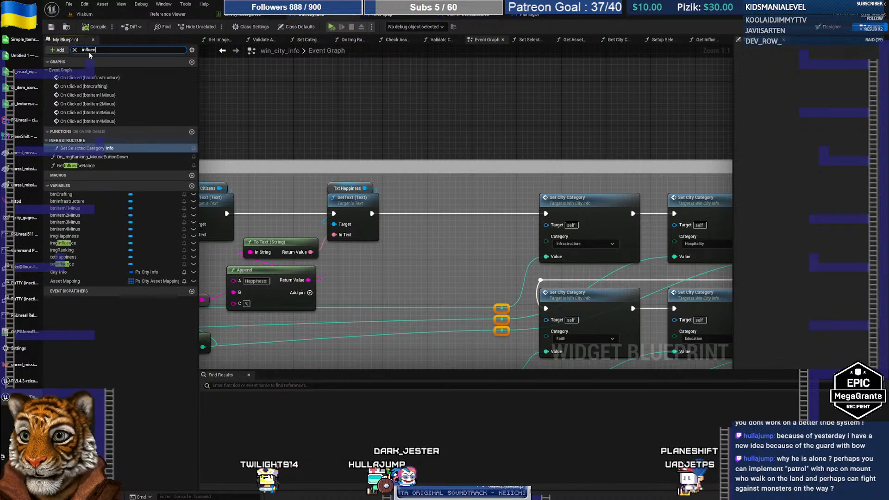
drag(73, 118, 424, 225)
click(443, 201)
text(settext)
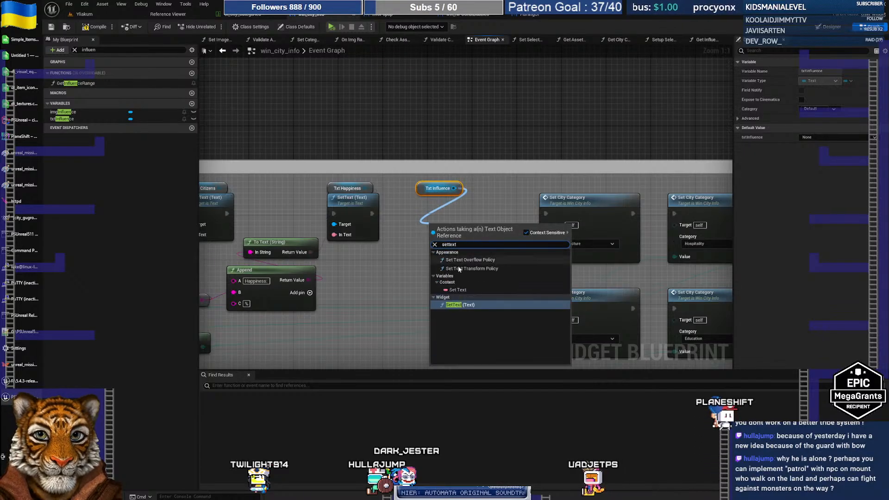
click(461, 304)
drag(445, 227, 431, 198)
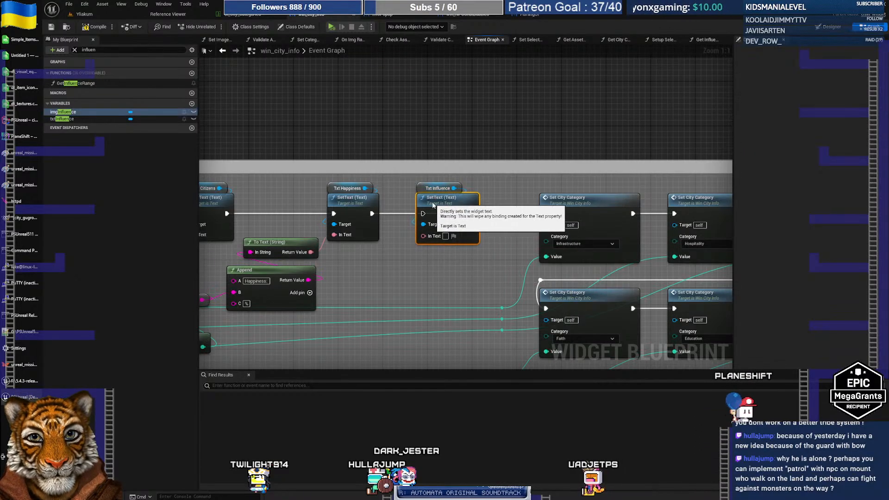
click(492, 219)
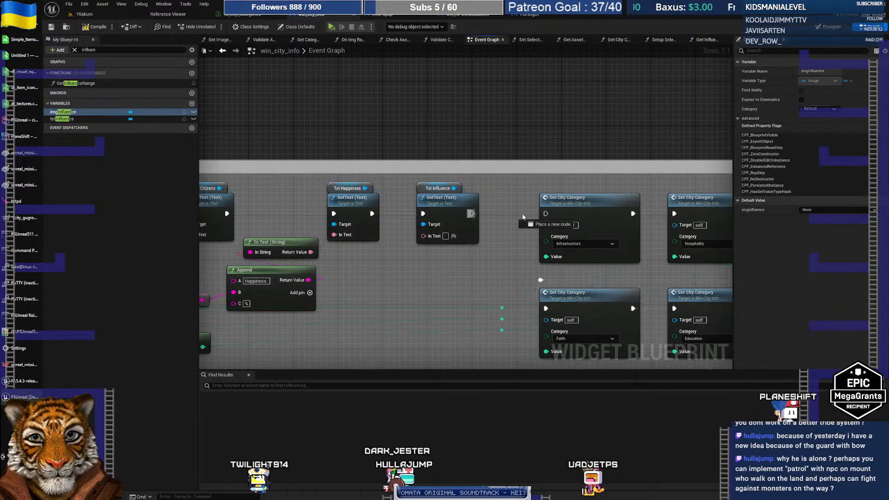
Add a Get Influence Range function call below the Txt Influence SetText node
right_drag(412, 279, 476, 274)
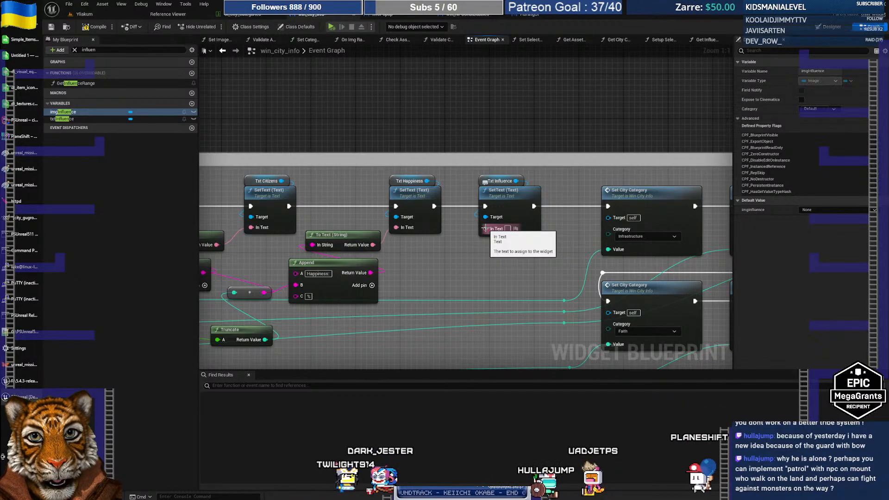
mouse_move(436, 272)
right_down()
mouse_move(496, 269)
mouse_move(454, 268)
right_up()
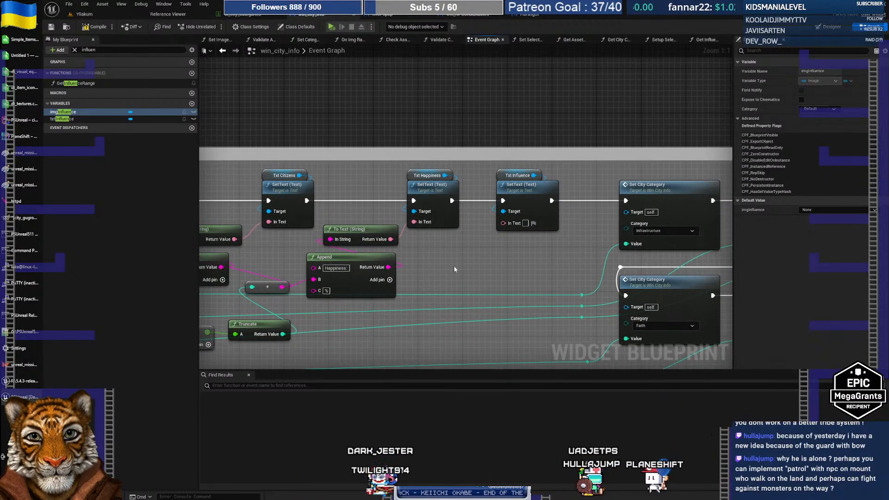
drag(87, 84, 441, 253)
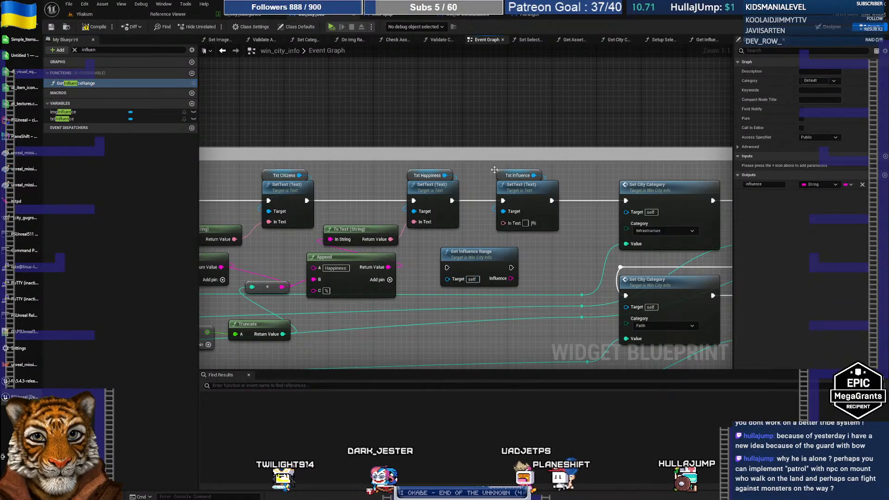
Insert Get Influence Range between the Happiness and Influence SetText nodes and wire it into the execution flow
click(534, 195)
drag(534, 195, 579, 194)
drag(481, 254, 469, 200)
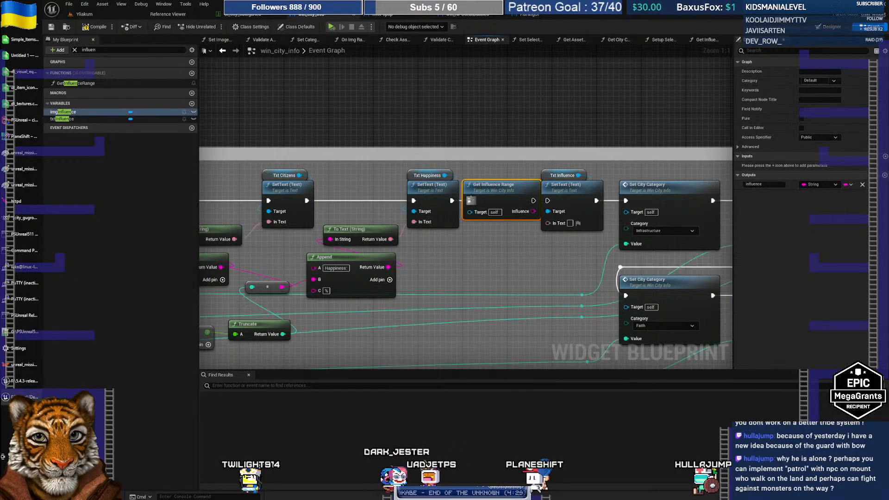
drag(532, 200, 547, 200)
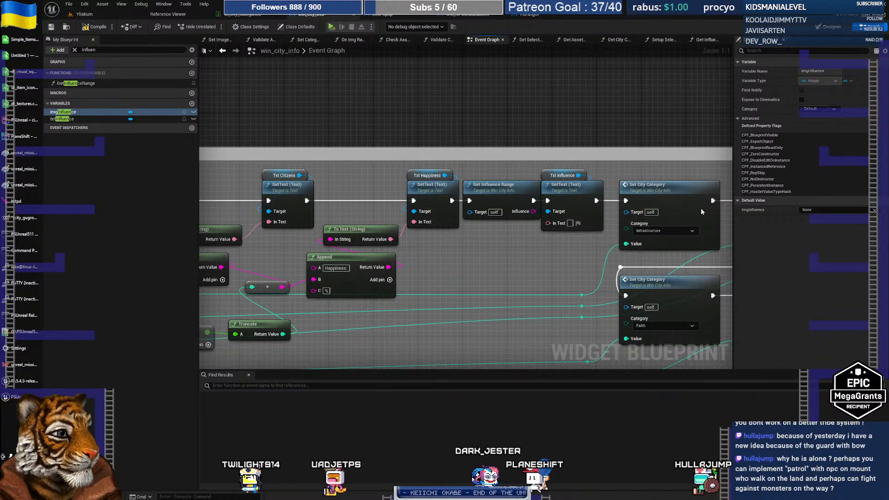
Connect the Influence output to the Influence SetText's In Text through a To Text (String) node, and compile and save the blueprint
right_drag(542, 254, 491, 243)
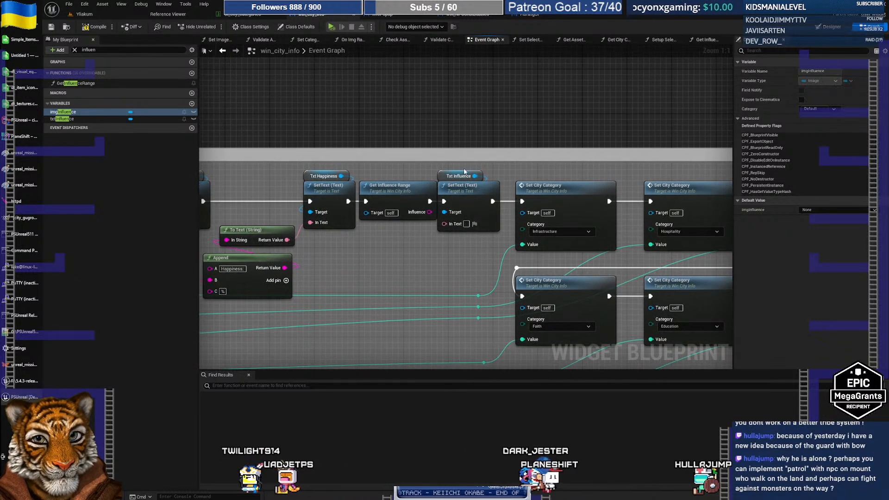
drag(430, 212, 434, 249)
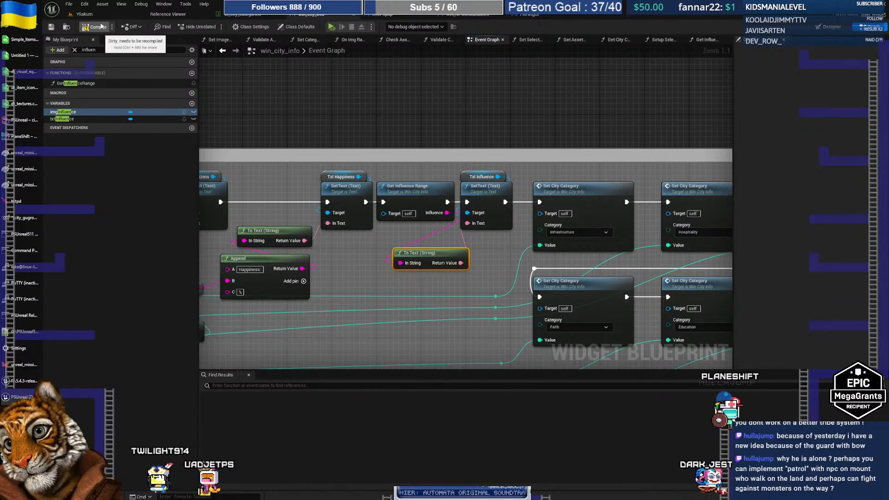
click(97, 26)
click(52, 28)
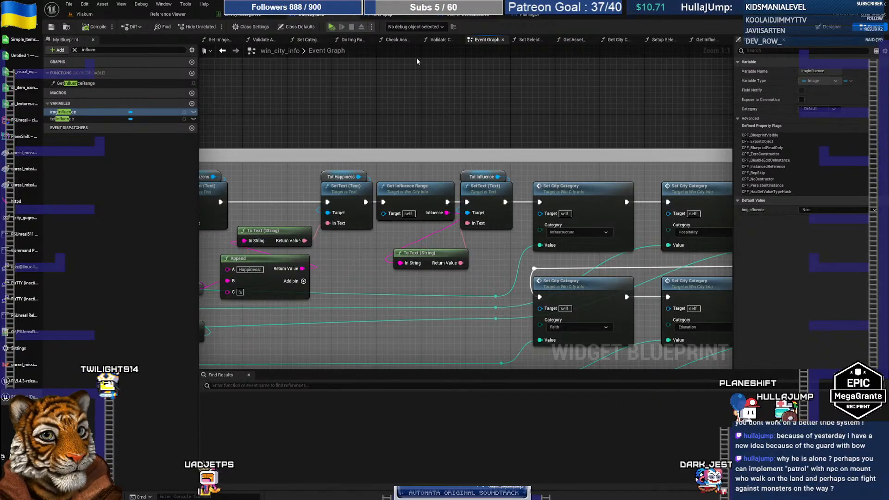
In the Designer, set the txtInfluence placeholder text to "Influence: 0.0Km" and save the widget
click(827, 27)
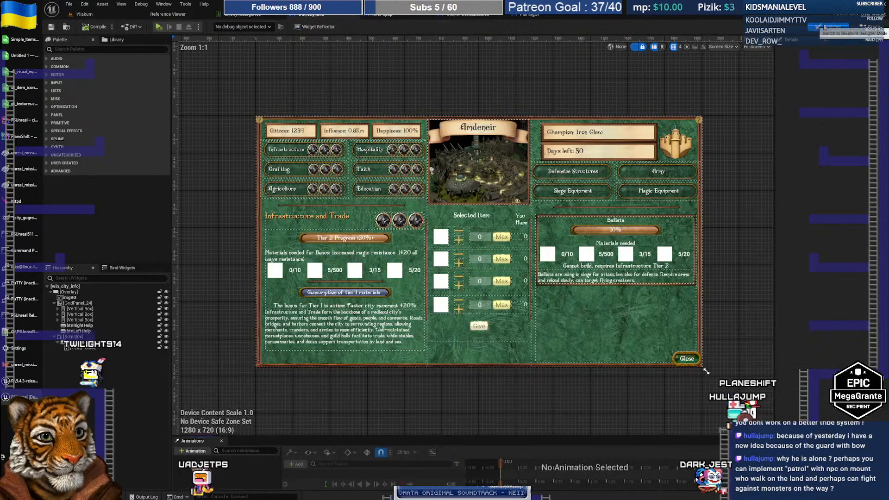
click(351, 133)
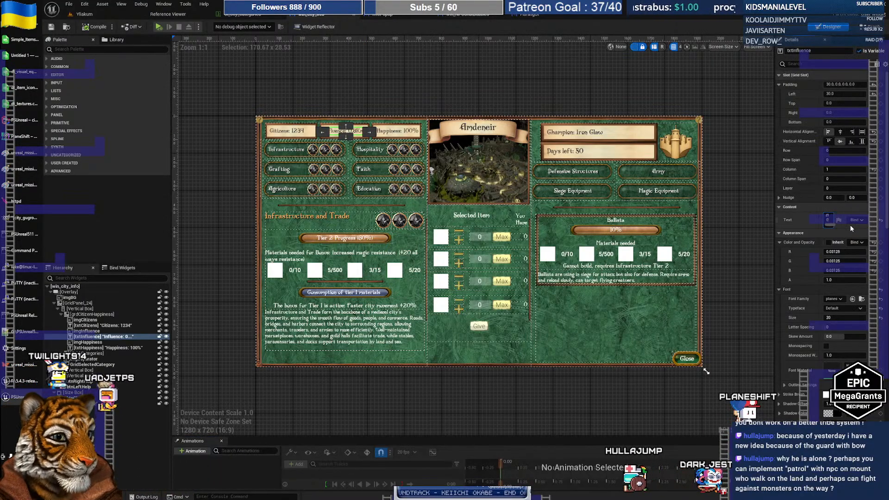
click(679, 102)
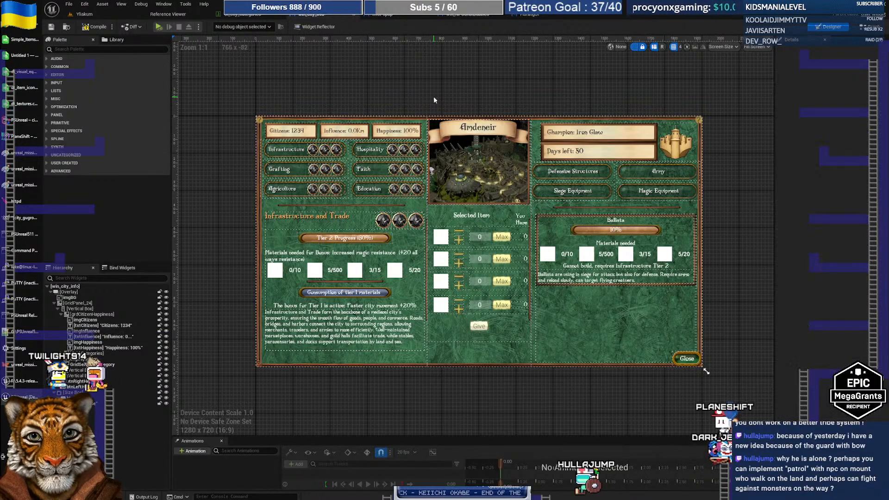
scroll(355, 128, up, 9)
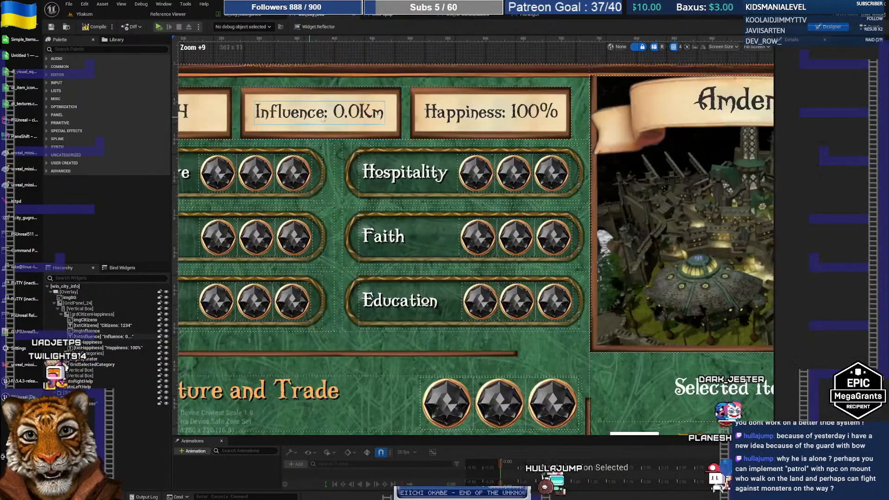
scroll(350, 119, down, 7)
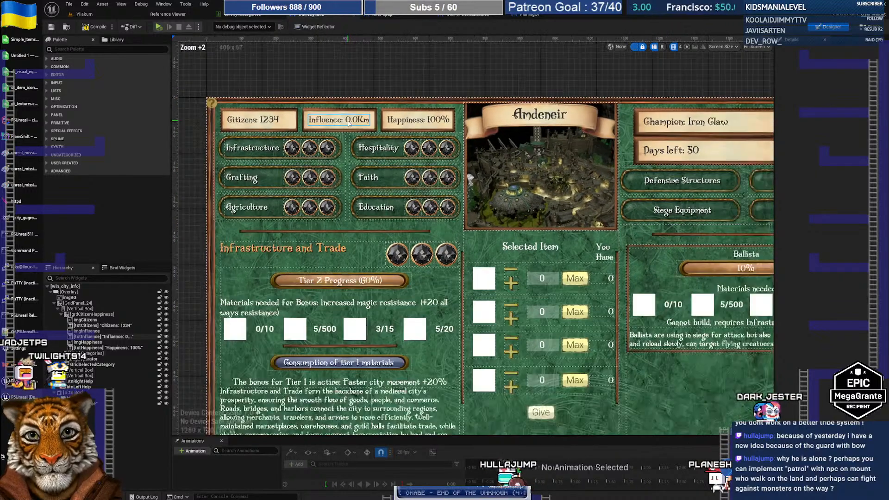
scroll(350, 123, down, 1)
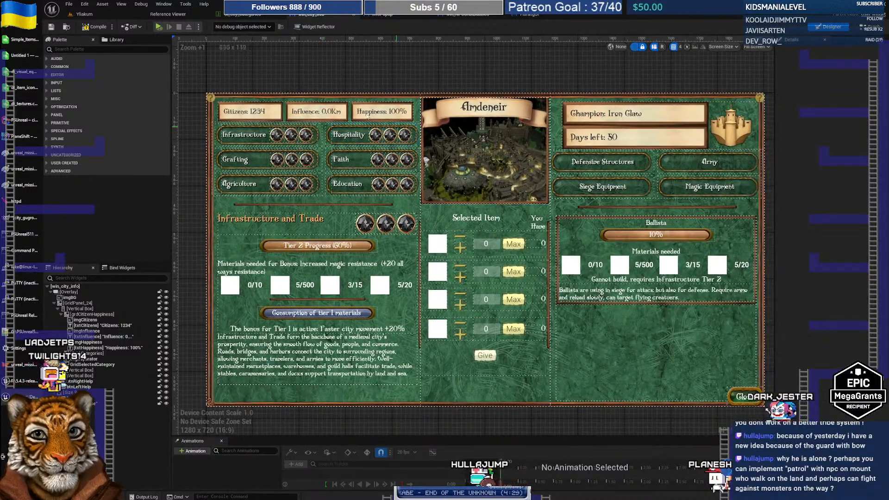
click(50, 29)
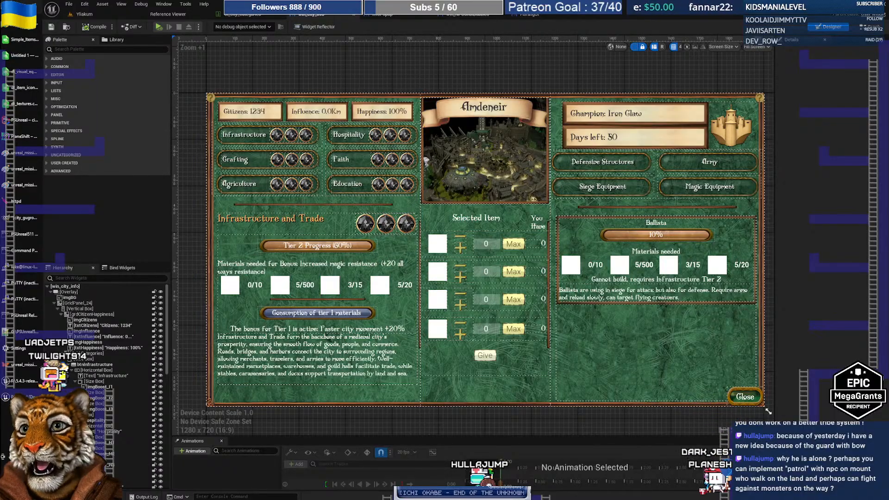
Launch the debug game server and client, and log in to the localhost server with the remembered account
key(super)
click(322, 198)
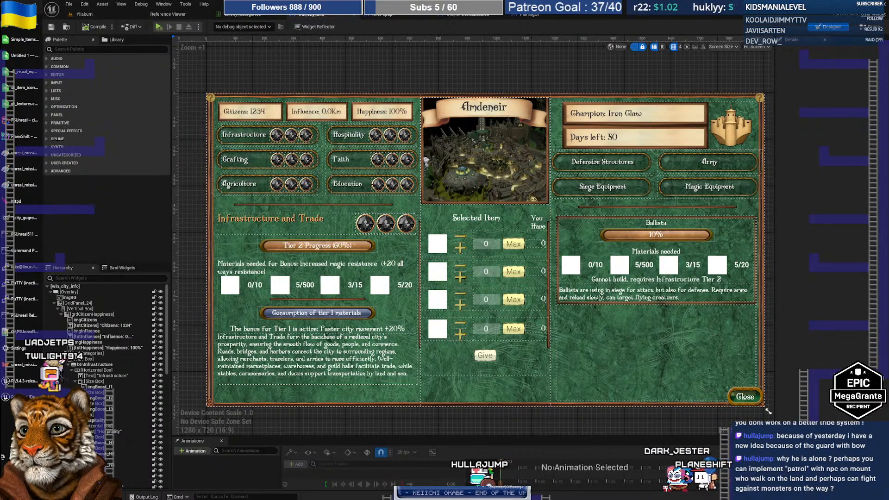
key(super)
click(365, 194)
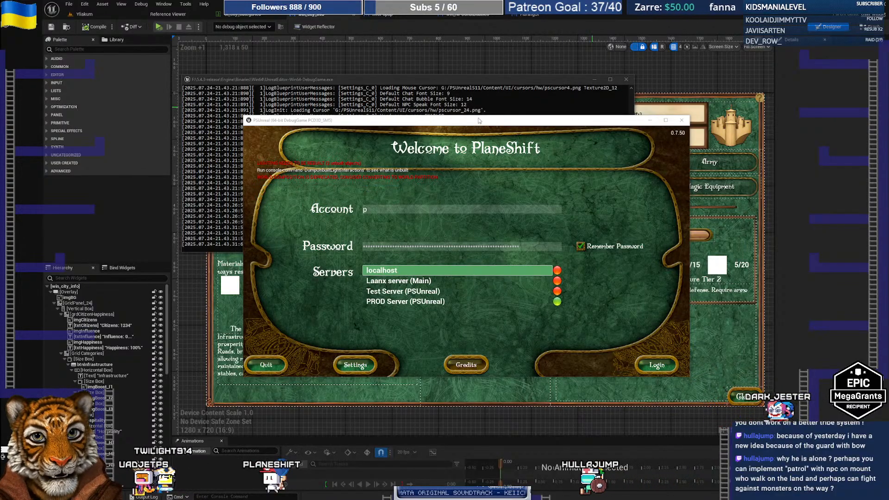
mouse_move(457, 121)
mouse_down()
mouse_move(449, 117)
mouse_move(471, 114)
mouse_up()
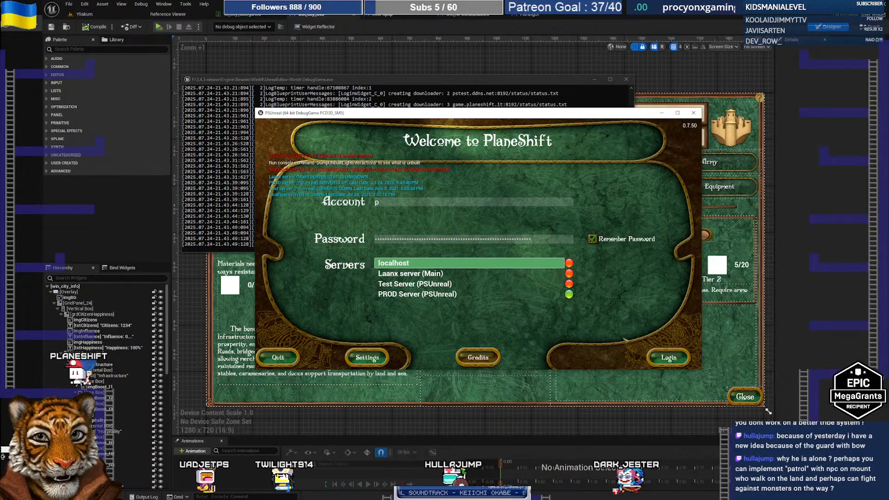
click(653, 359)
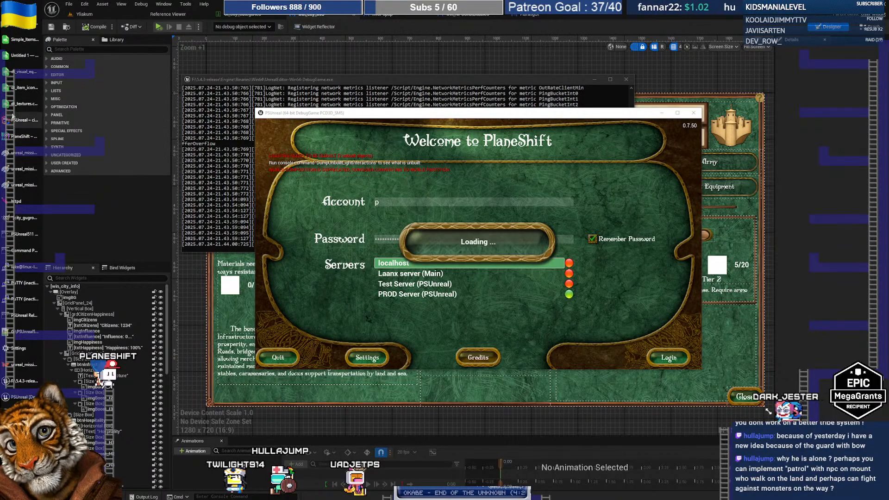
Switch to Paint, fill the blank canvas with black, and set green as Color 1 and black as Color 2
click(21, 188)
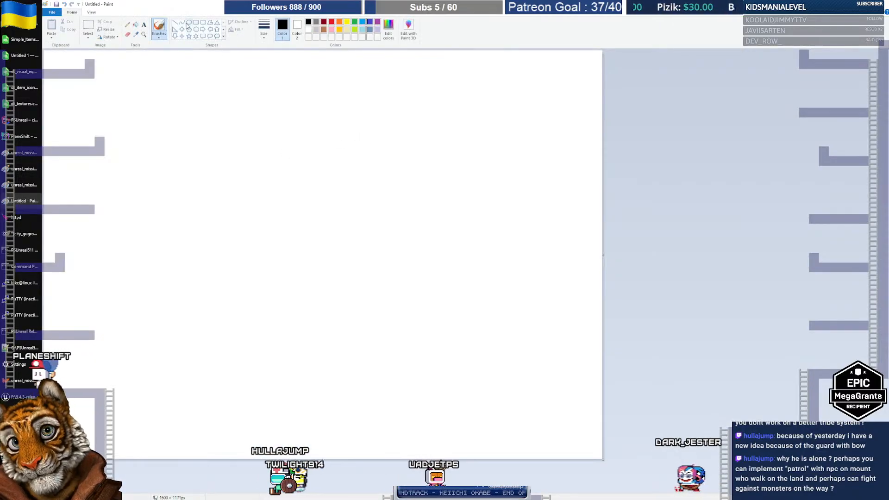
click(135, 26)
click(233, 83)
click(297, 28)
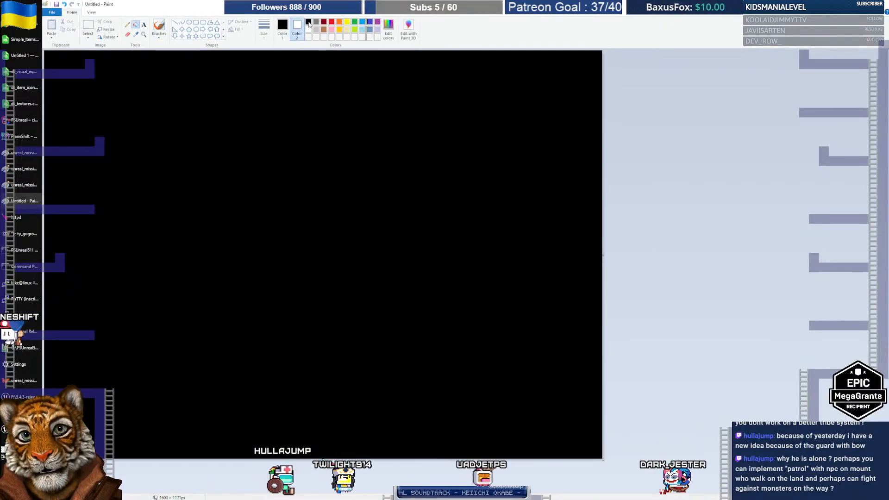
click(308, 22)
click(354, 22)
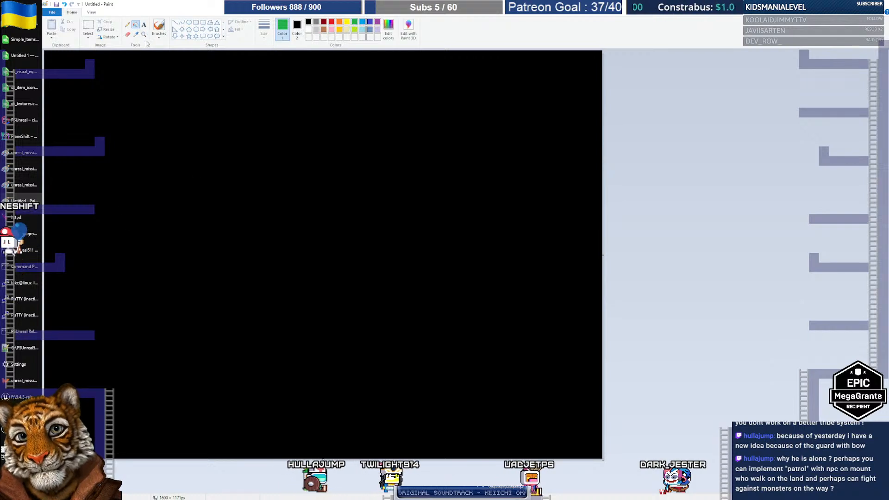
click(182, 22)
mouse_move(87, 251)
mouse_down()
mouse_move(176, 184)
mouse_move(277, 221)
mouse_move(334, 187)
mouse_up()
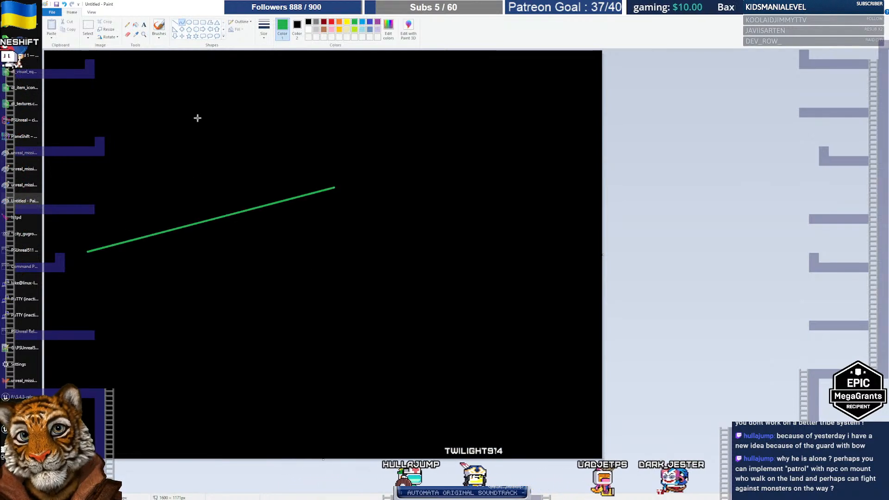
key(ctrl+z)
Draw a wavy green terrain line across the canvas with a thicker pencil, and add a small orange six-pointed star above it
click(127, 25)
click(264, 30)
click(268, 75)
mouse_move(87, 261)
mouse_down()
mouse_move(310, 202)
mouse_move(607, 141)
mouse_up()
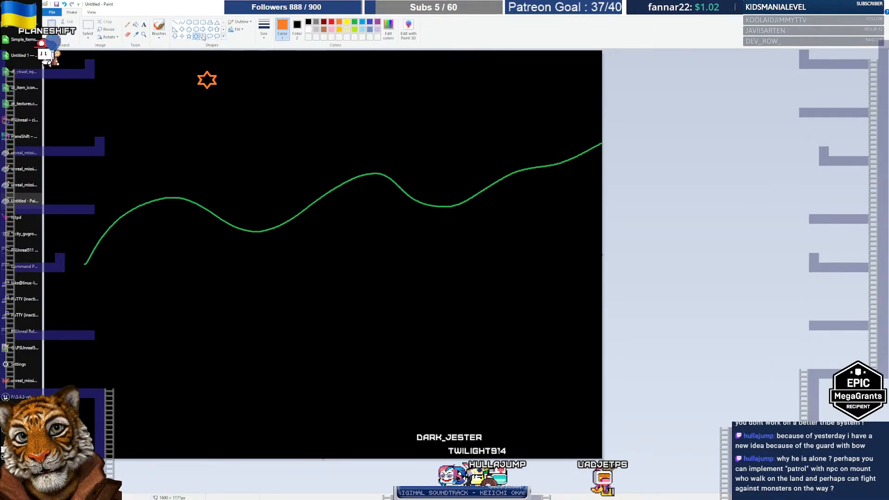
Draw an orange arrow pointing down from the star, and place an orange hexagon well below the green line's start
drag(221, 128, 228, 135)
drag(228, 135, 235, 129)
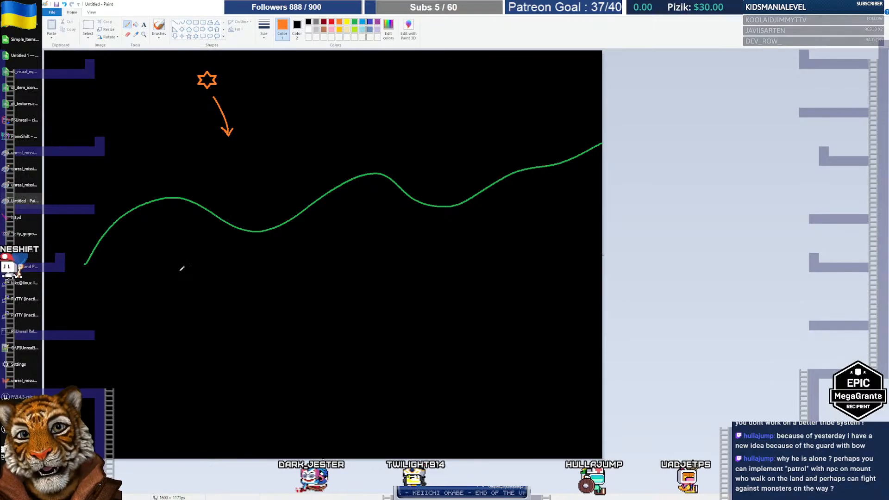
click(196, 29)
mouse_move(134, 337)
mouse_down()
mouse_move(182, 384)
mouse_move(161, 356)
mouse_up()
click(218, 351)
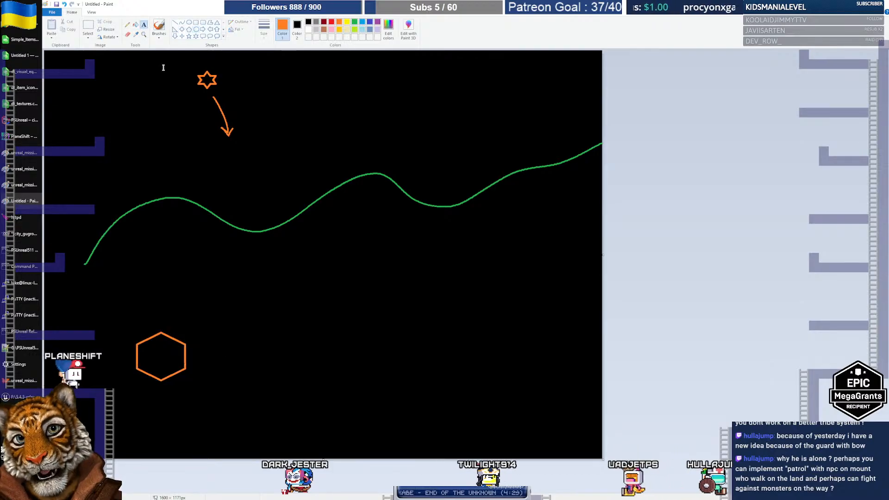
Add a three-line text list beside the hexagon: "5 barricades", "3 ballistas" and "2 catapults"
click(201, 334)
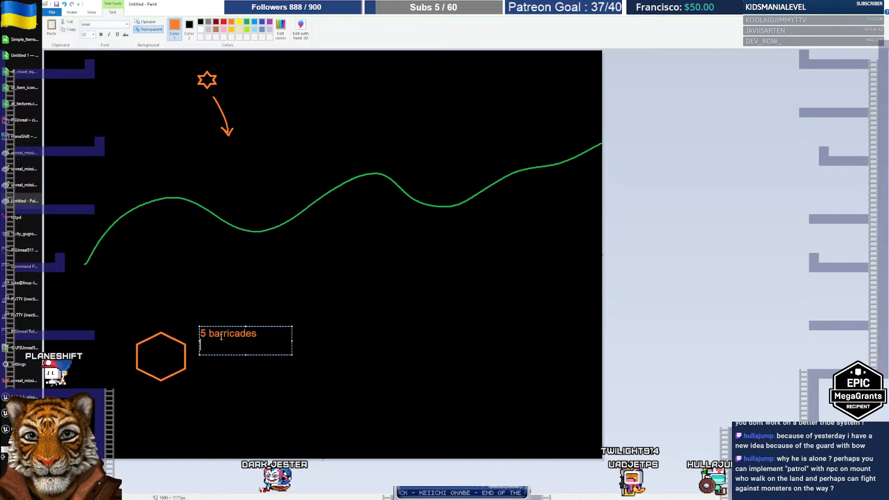
text(5 barricades 3 s)
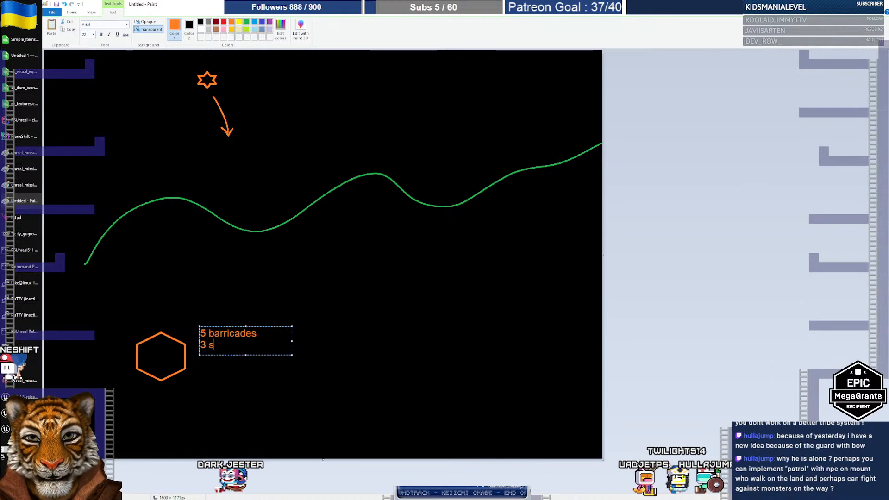
key(BackSpace)
text(ballistas)
key(Return)
text(2 )
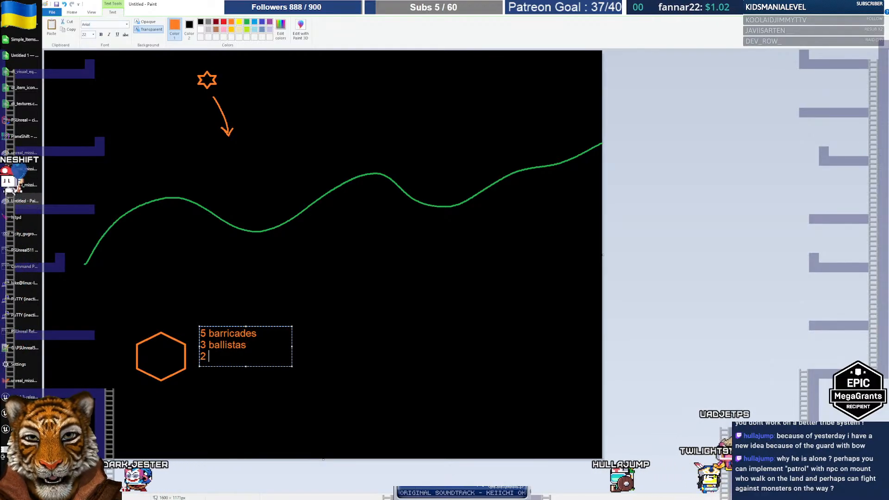
text(catapults)
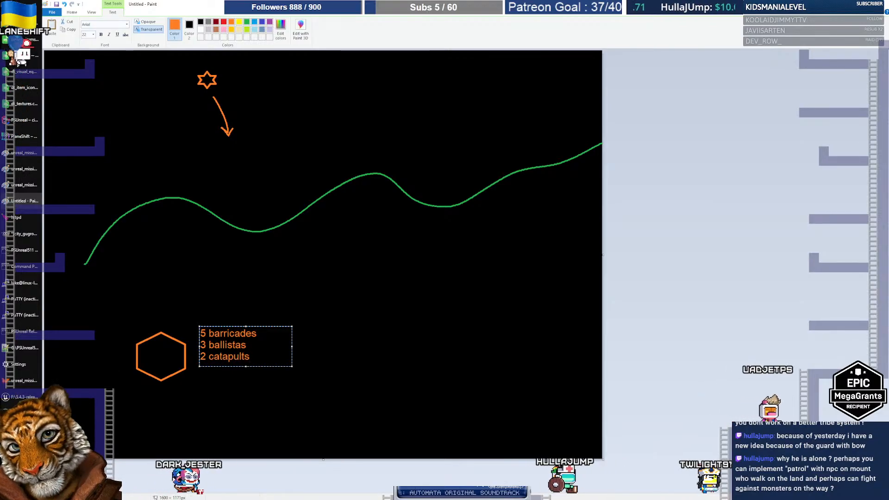
click(332, 357)
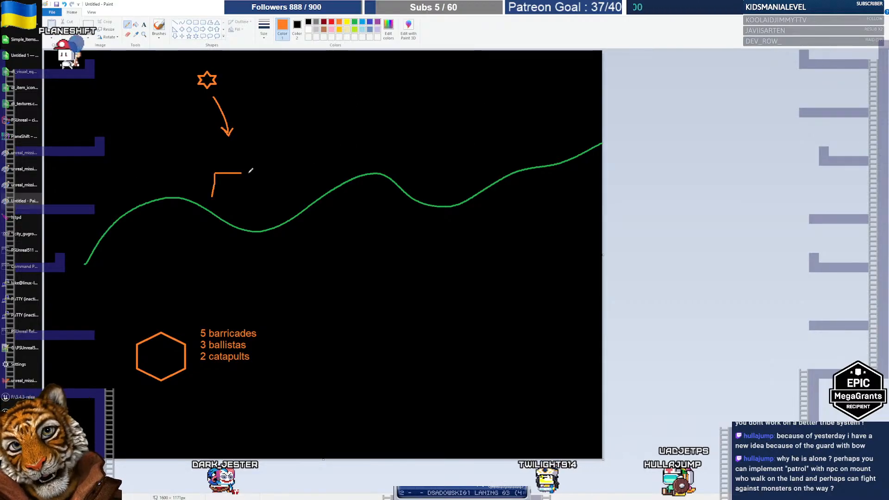
Sketch an orange 3D box below the star's arrow, and draw two curved arrows from the text list up to it
mouse_move(214, 173)
mouse_down()
mouse_move(259, 169)
mouse_move(248, 174)
mouse_move(260, 188)
mouse_move(245, 199)
mouse_up()
mouse_move(199, 323)
mouse_down()
mouse_move(181, 252)
mouse_move(208, 194)
mouse_up()
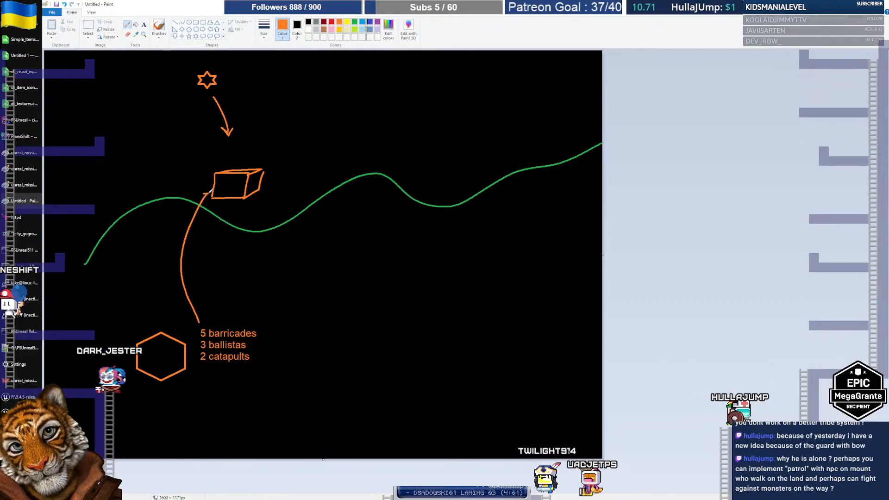
mouse_move(252, 322)
mouse_down()
mouse_move(272, 250)
mouse_move(264, 196)
mouse_up()
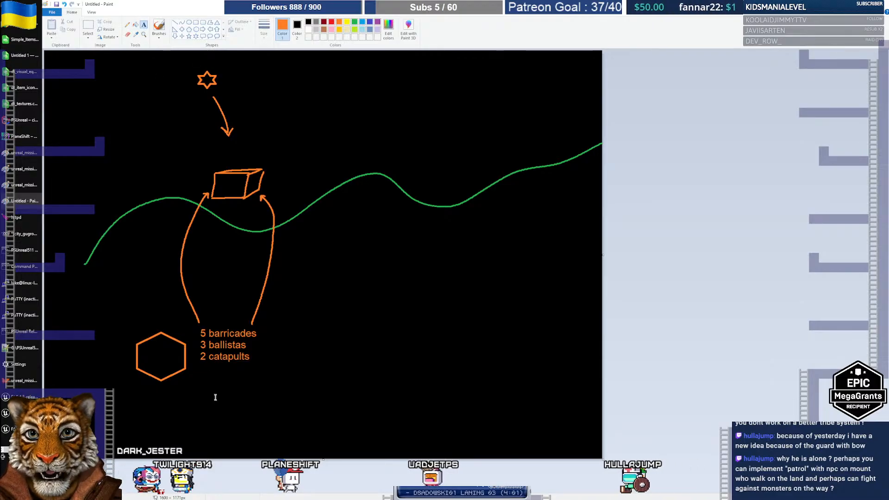
Add the text "3 bowman" under the list and the label "bowman" beside the 3D box
click(200, 373)
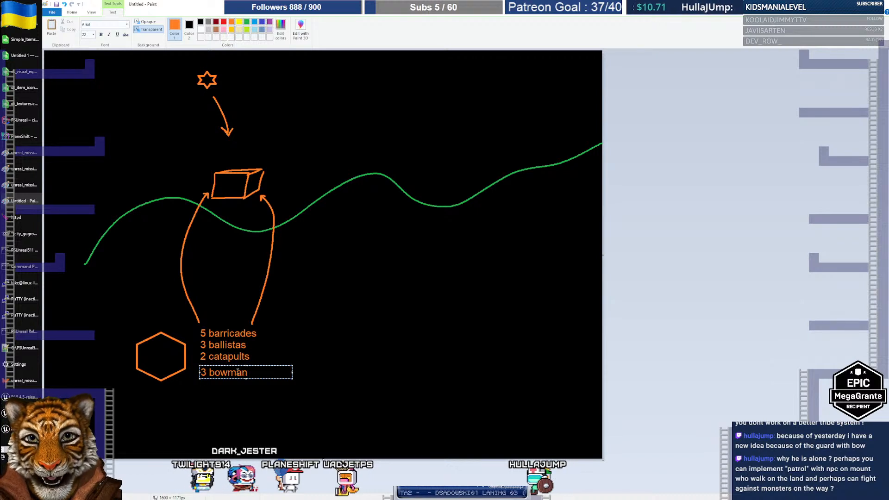
click(301, 337)
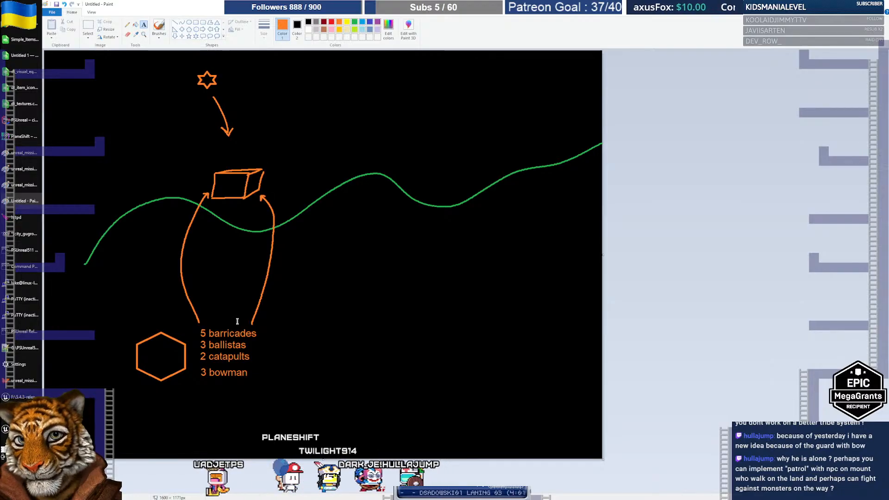
click(268, 162)
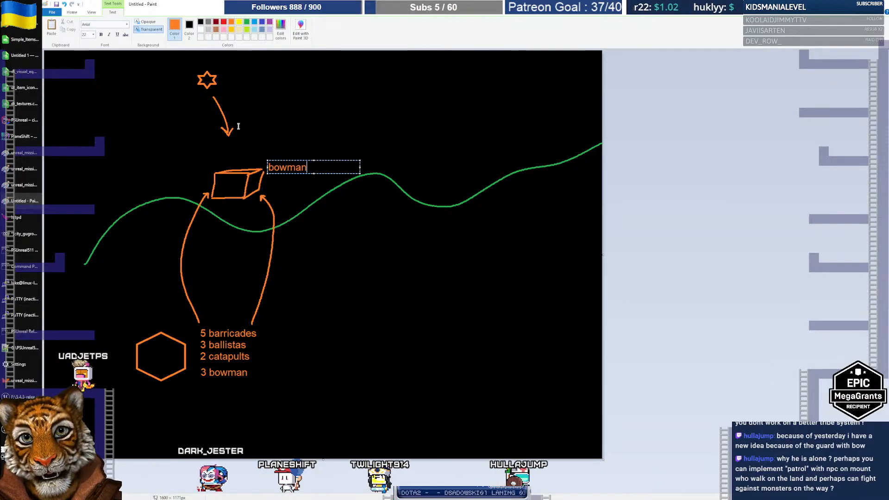
click(280, 202)
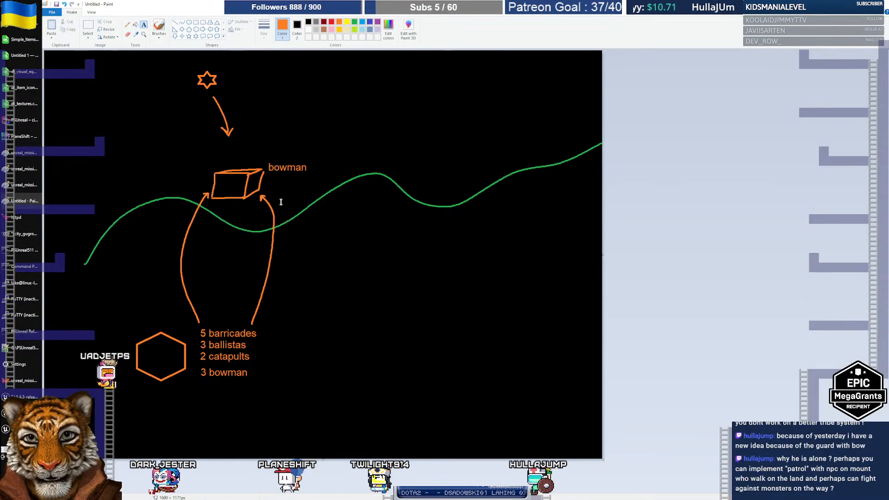
Switch to the running game client, enter the world with the selected character, and turn the view to face the character's back
click(24, 398)
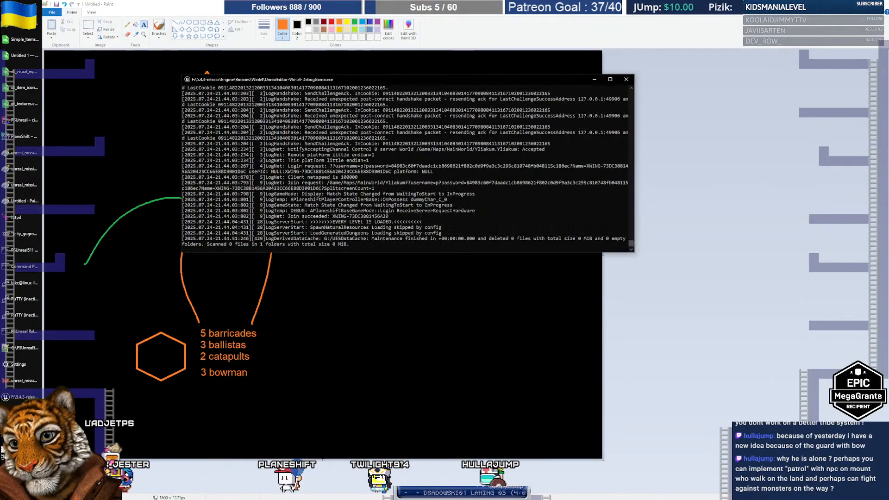
click(24, 408)
click(21, 40)
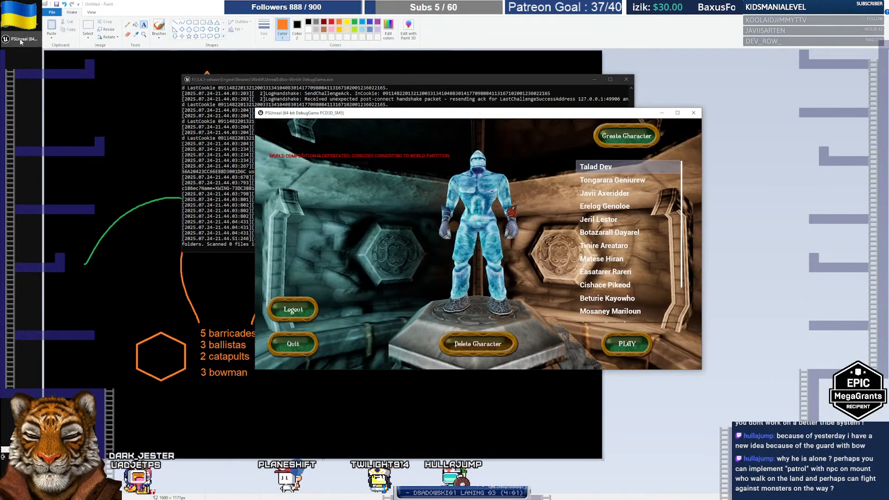
drag(481, 121, 481, 125)
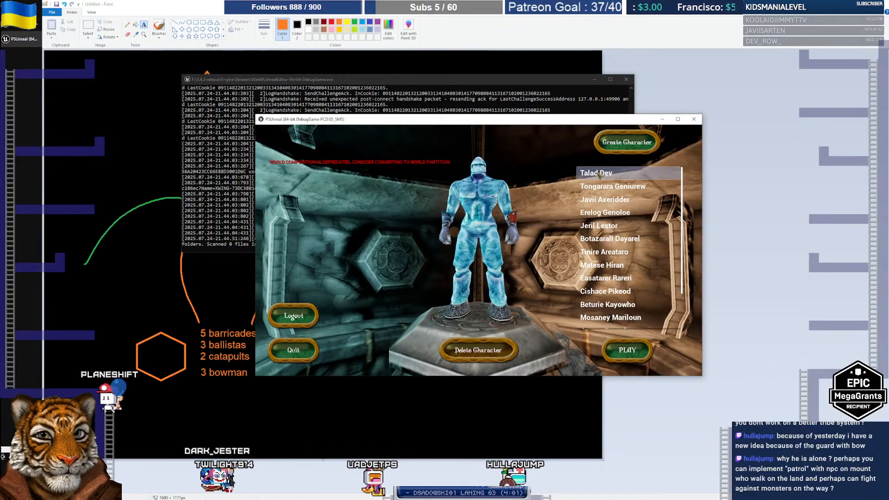
click(635, 351)
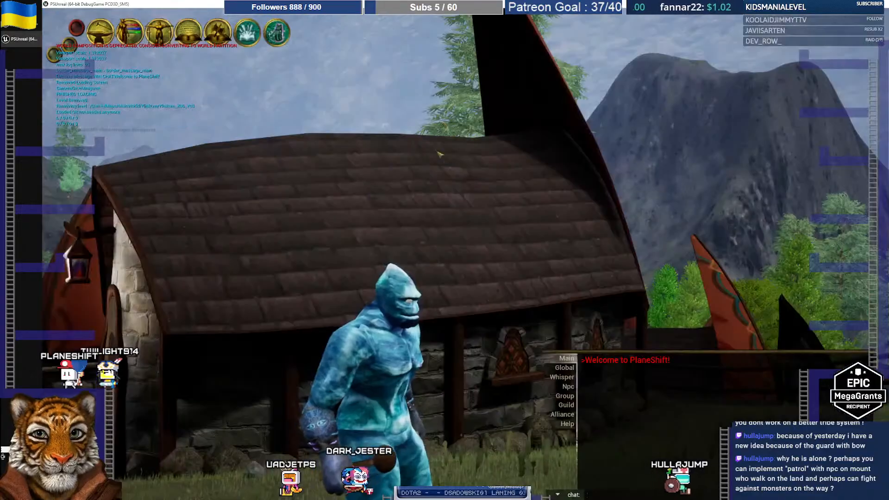
right_drag(440, 154, 469, 252)
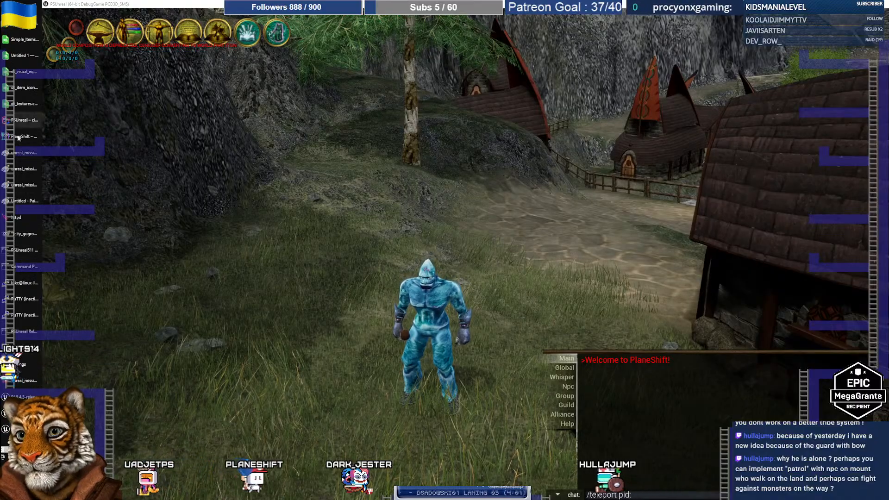
Look up the city manager's NPC ID in DefaultServerConfig.ini and teleport that NPC to the character with "/teleport pid:9063282 me"
click(33, 344)
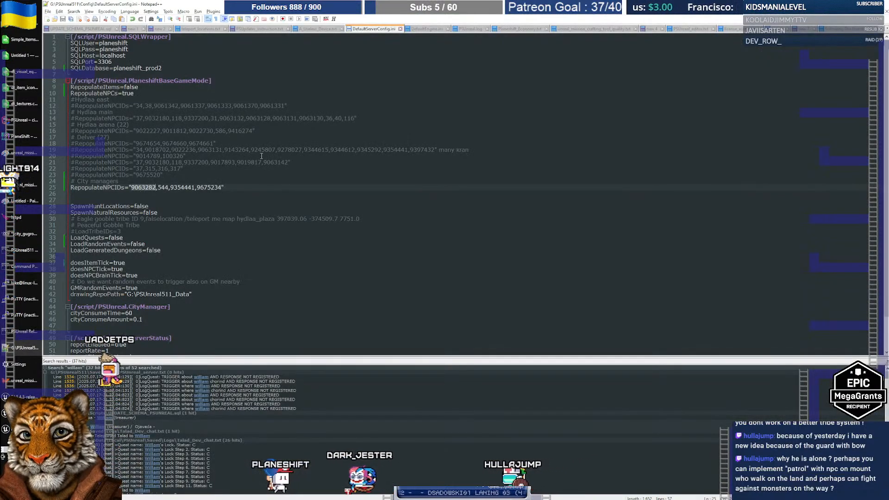
key(alt+Tab)
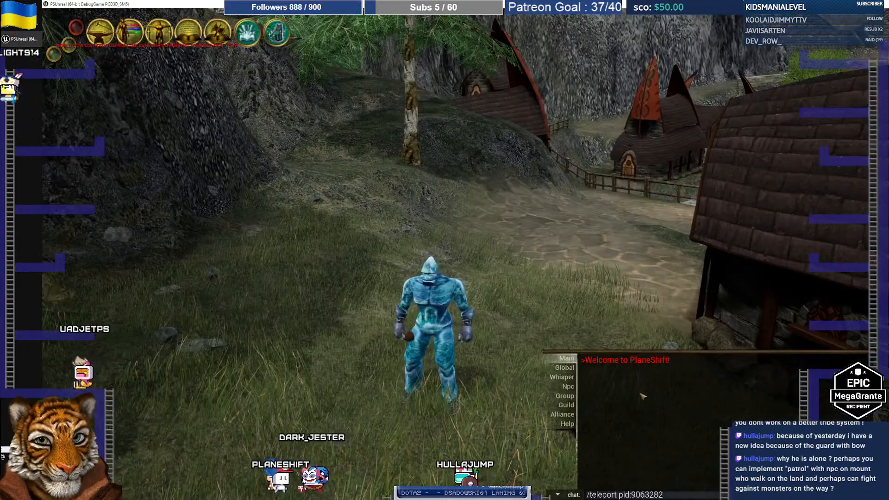
key(Return)
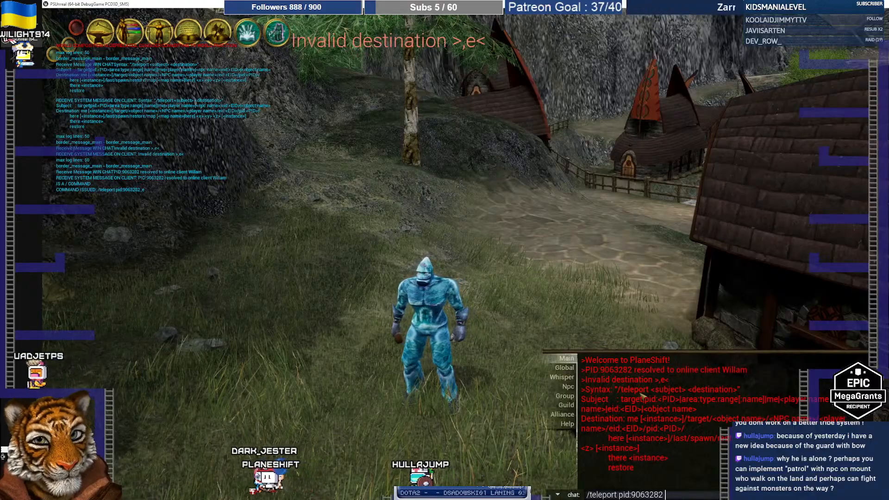
text(me)
key(Return)
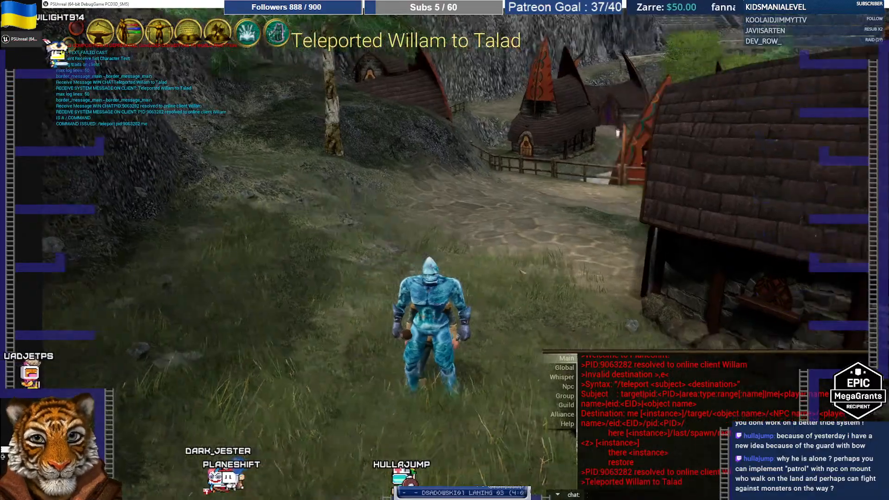
Select the teleported NPC and open its City window to check how the influence range is displayed
right_drag(522, 272, 517, 273)
click(494, 265)
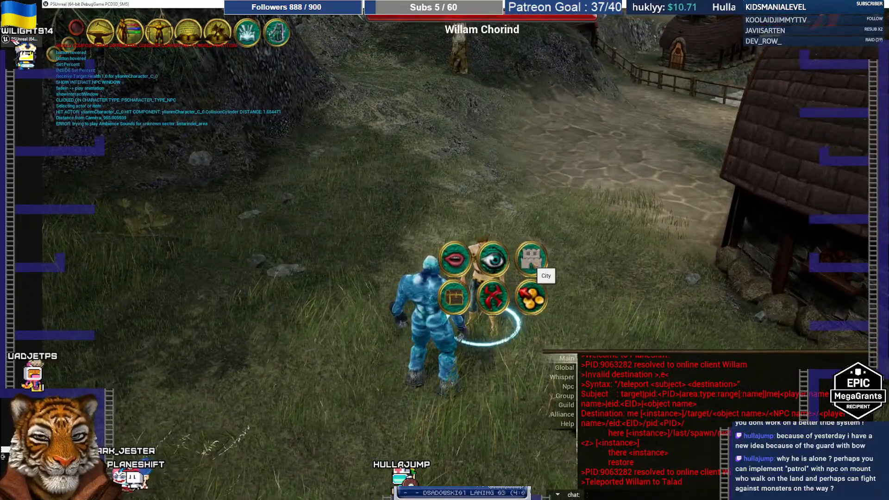
click(531, 266)
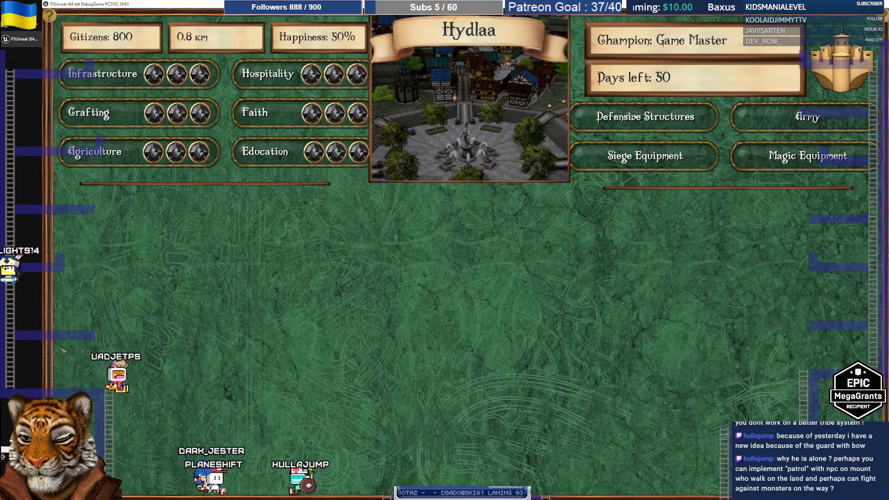
scroll(21, 301, up, 1)
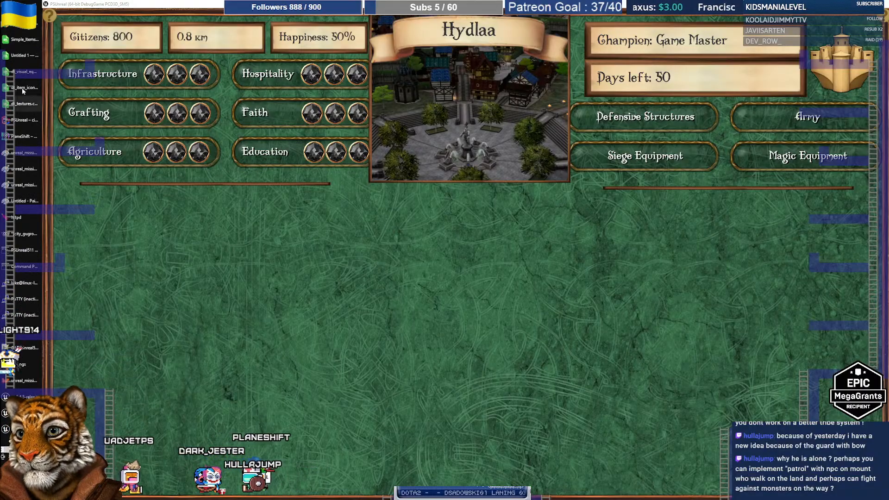
Switch to the Unreal Editor, open the GetInfluenceRange function and set the Append node's C input to "km"
click(22, 335)
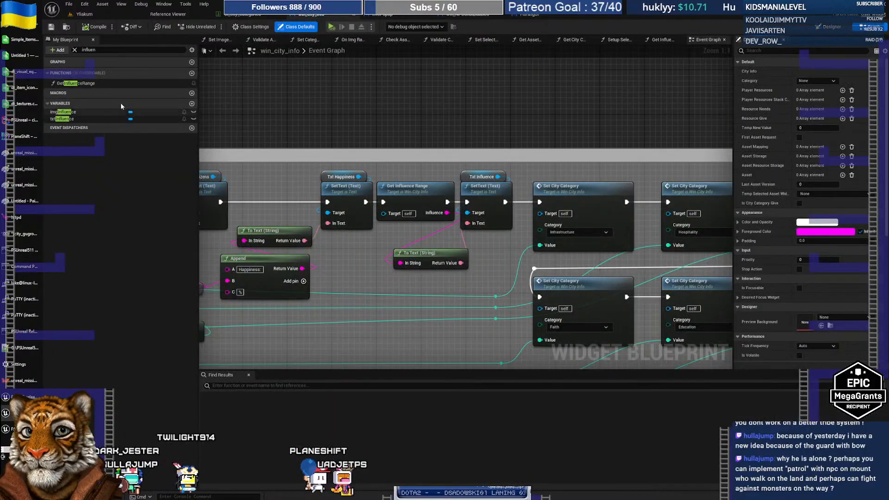
double_click(93, 85)
right_drag(582, 283, 437, 271)
scroll(437, 270, up, 1)
click(488, 210)
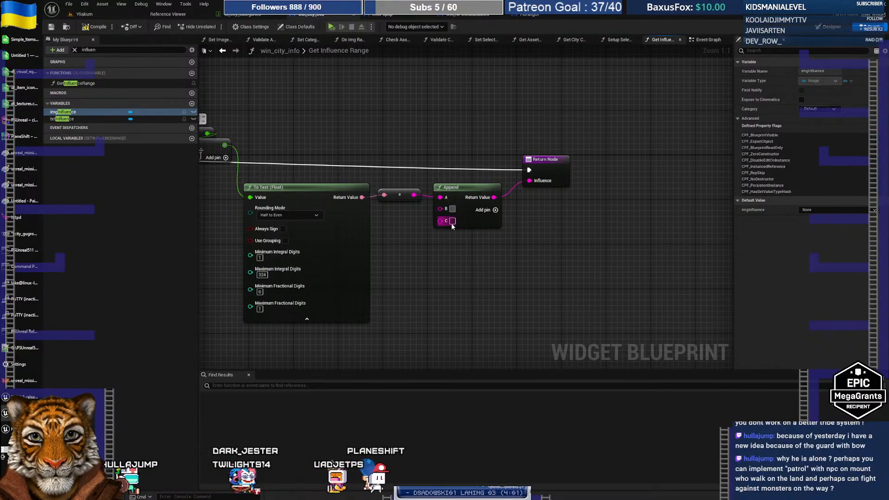
text(km)
key(Return)
Rewire the converted text from Append's A to its B input, set A to "Influence:", and compile the blueprint
drag(413, 195, 403, 213)
right_click(439, 197)
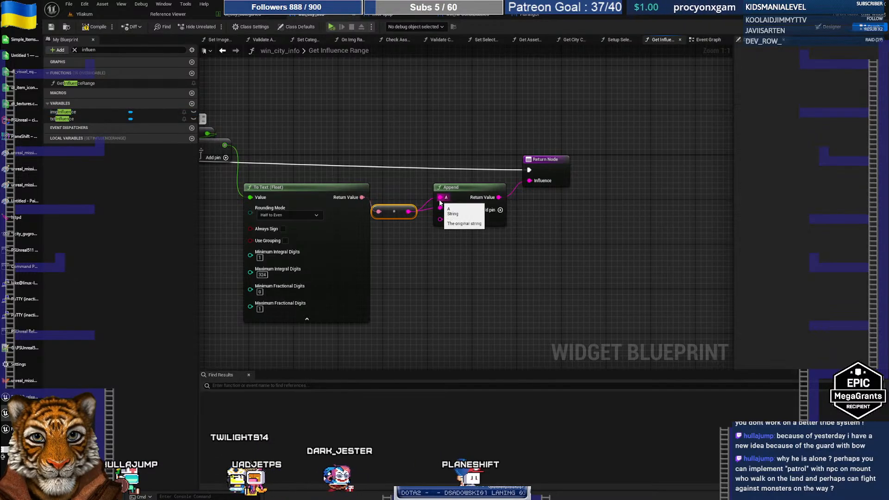
click(489, 202)
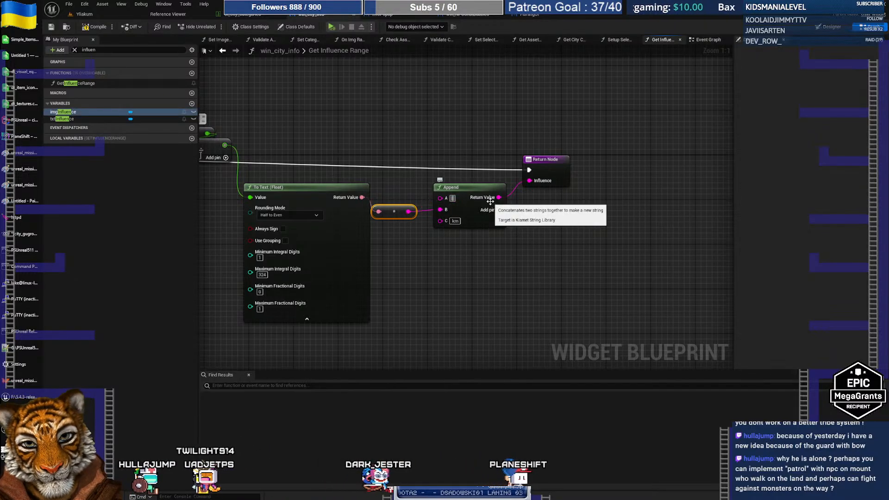
text(Influence:)
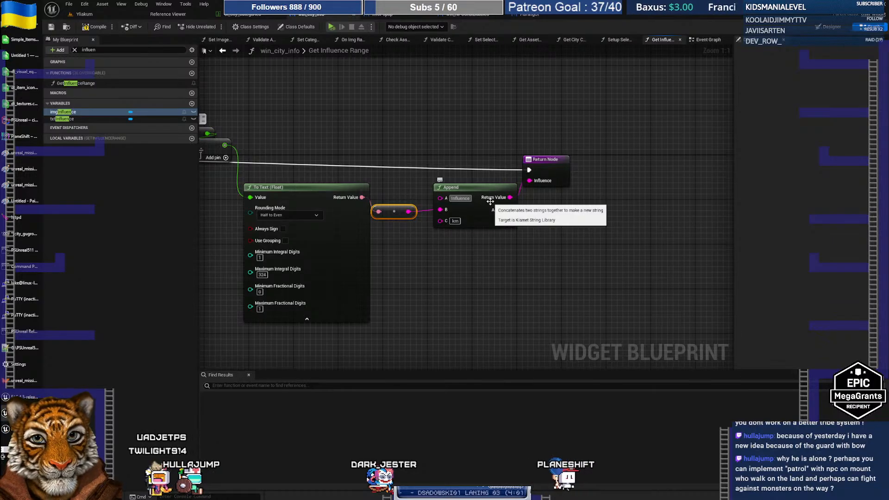
click(482, 279)
click(98, 26)
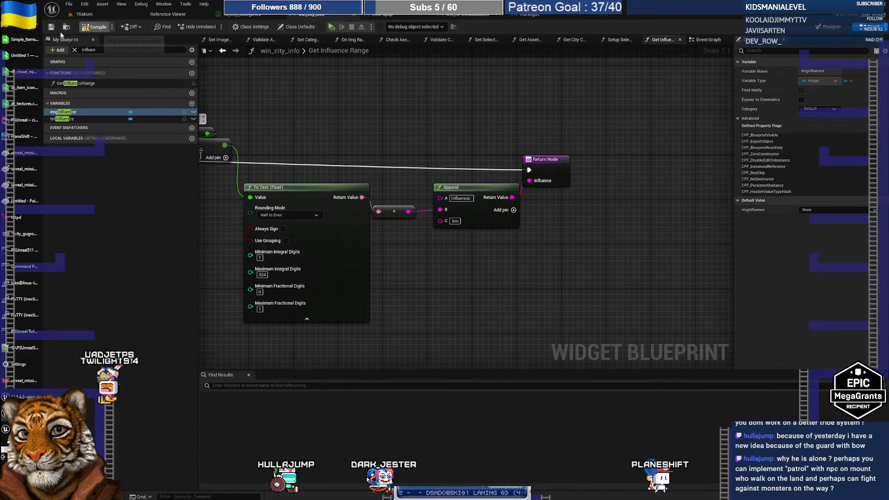
Return to the game and contribute the maximum 5 iron ingots and 10 white oak wood to Hydlaa's Infrastructure and Trade
key(alt+Tab)
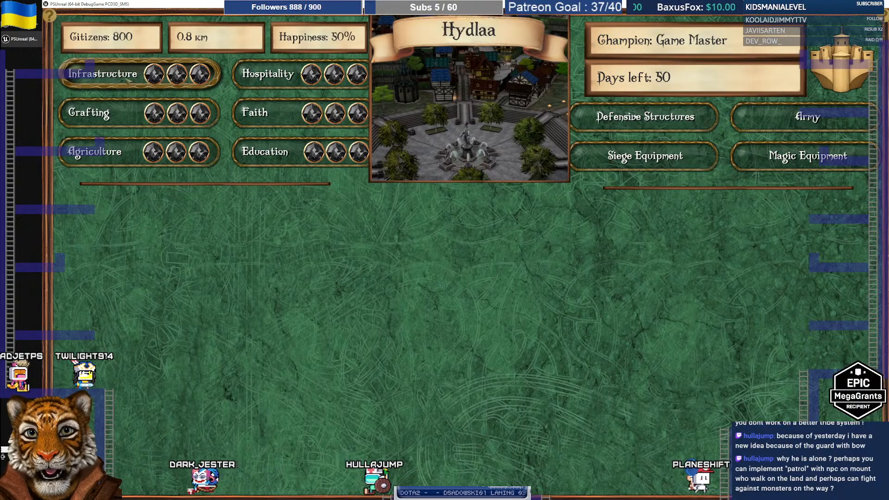
click(128, 79)
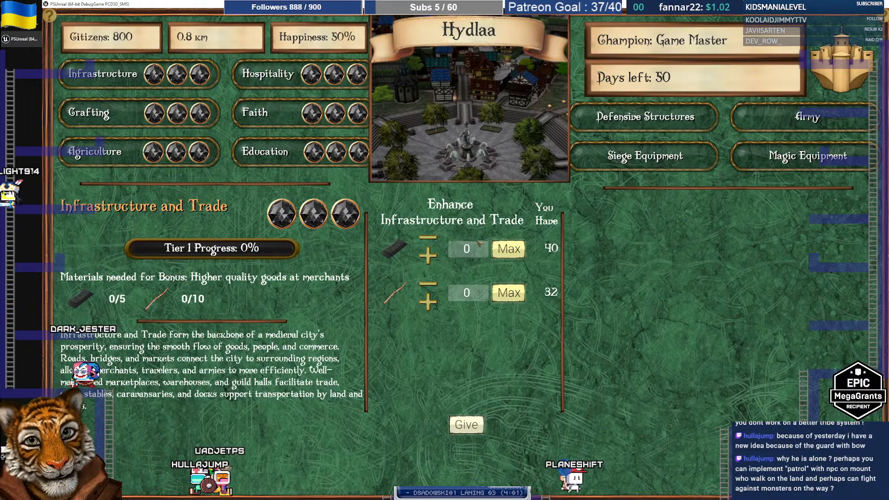
click(516, 249)
click(512, 294)
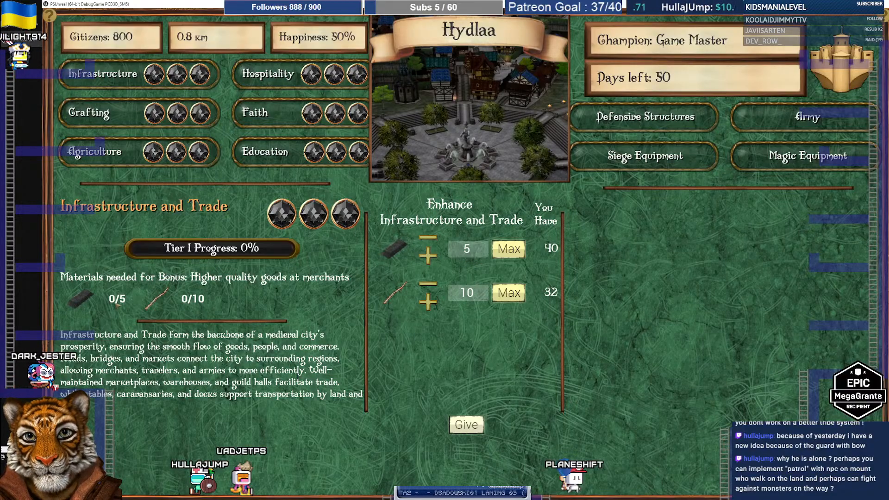
click(477, 426)
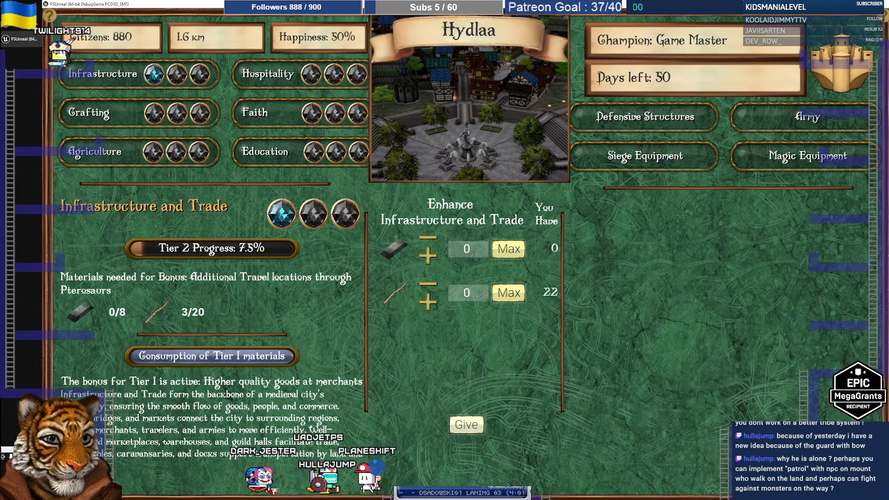
Close the City window, shut down the game client and server console, and save the win_city_info blueprint
key(Escape)
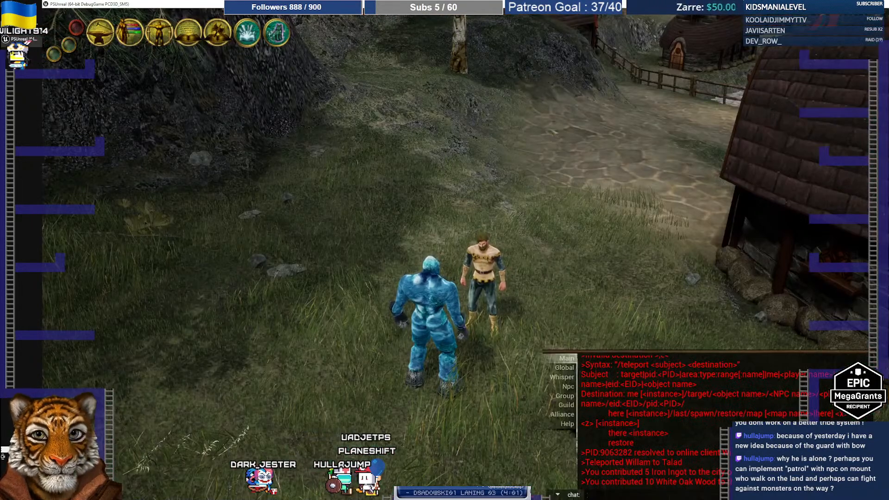
click(865, 4)
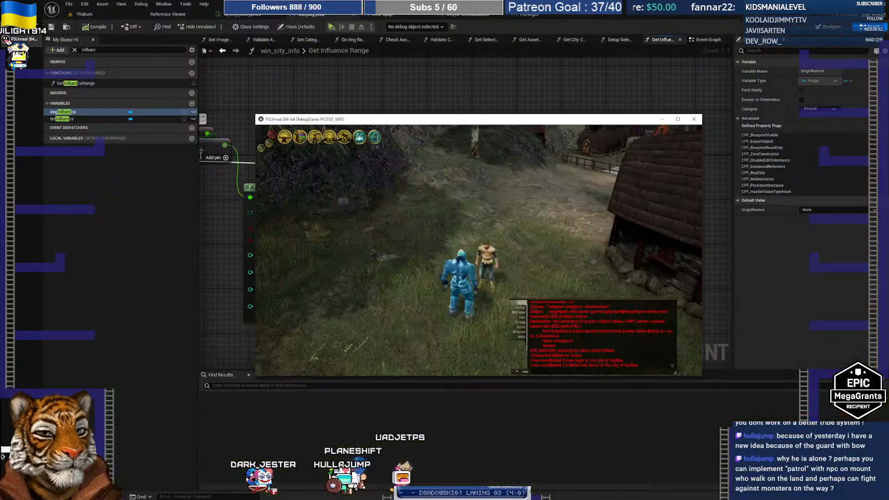
click(694, 119)
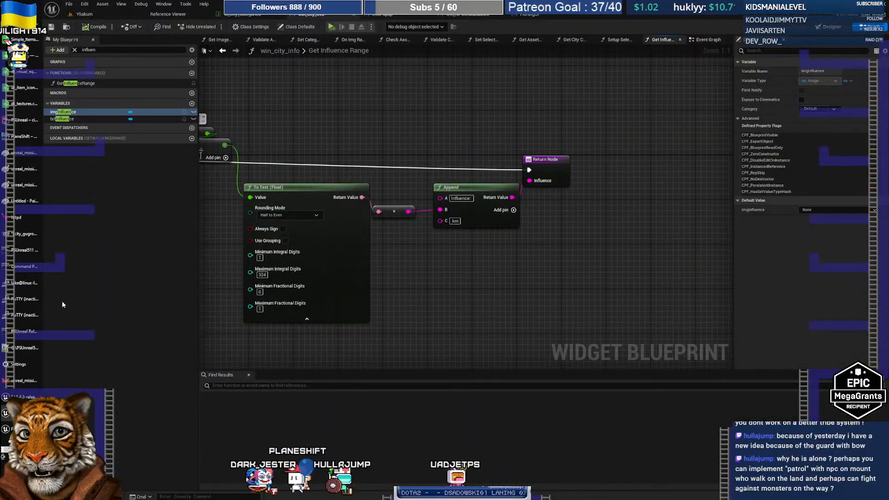
click(22, 397)
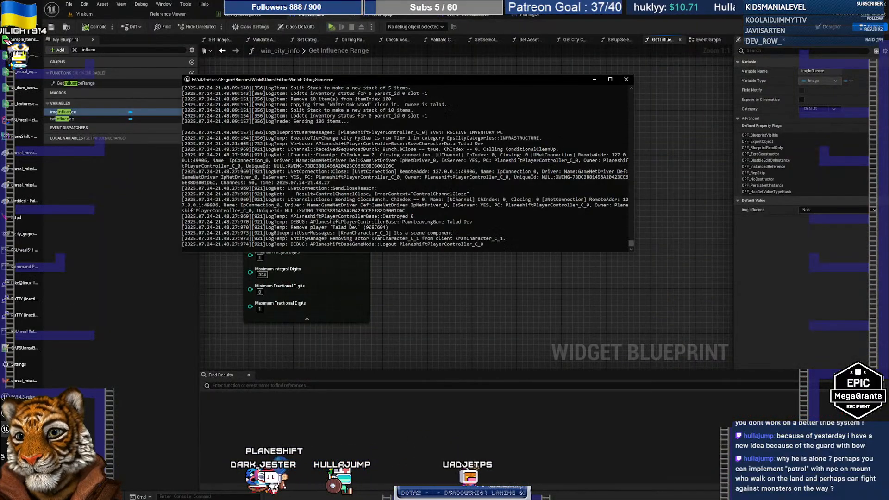
click(624, 81)
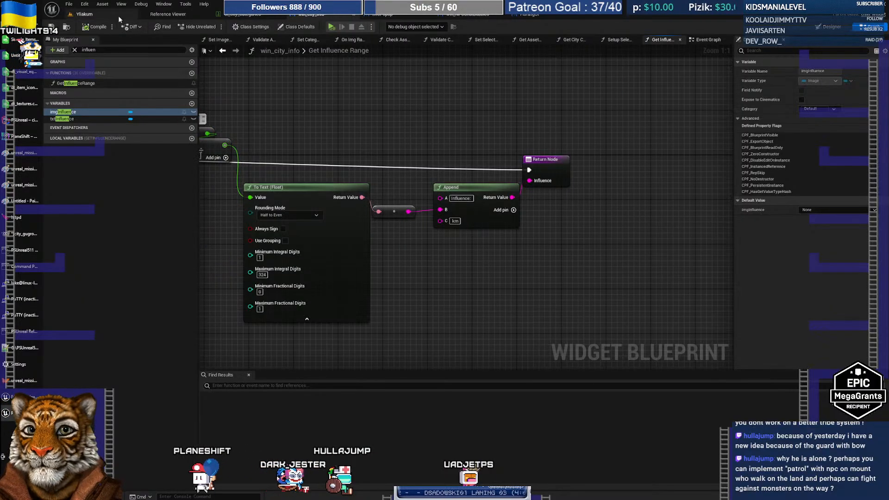
click(52, 27)
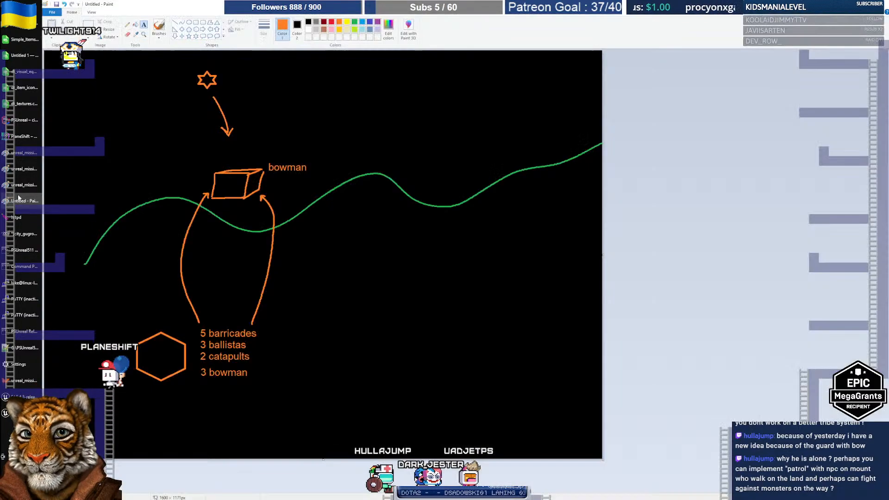
Switch to Paint and draw a large purple circle centred on the orange hexagon, enclosing the text list below the green line
click(23, 200)
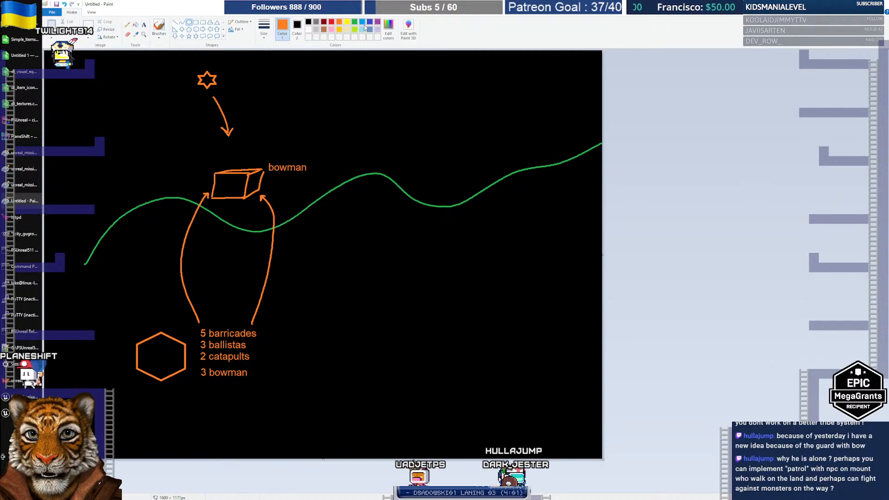
mouse_move(91, 279)
mouse_down()
mouse_move(282, 456)
mouse_move(271, 446)
mouse_up()
drag(188, 386, 174, 381)
mouse_move(165, 349)
mouse_down()
mouse_move(143, 341)
mouse_move(177, 345)
mouse_move(162, 353)
mouse_up()
drag(72, 275, 47, 242)
drag(252, 438, 269, 453)
drag(155, 357, 160, 363)
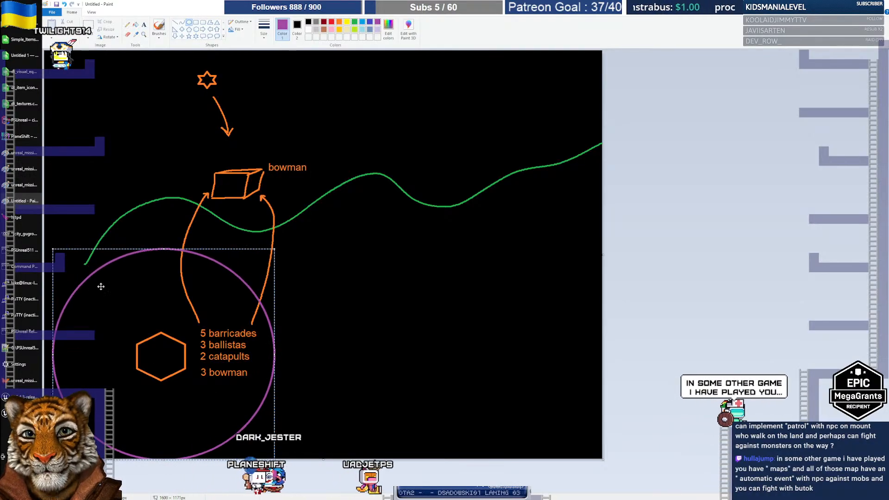
drag(53, 249, 67, 261)
drag(188, 396, 180, 391)
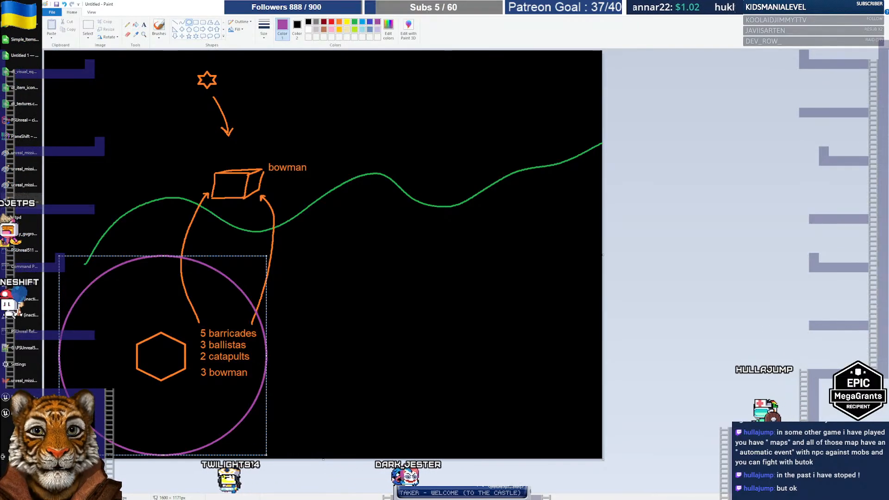
click(628, 178)
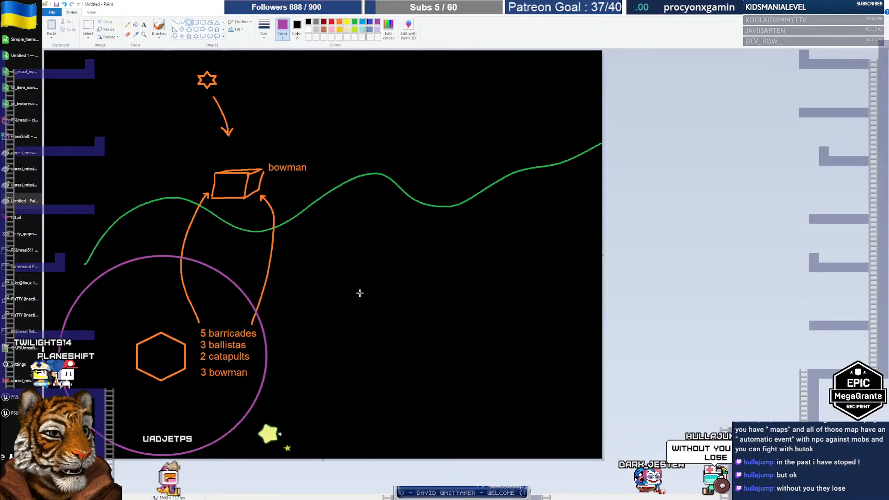
Switch to the browser, search the web for football manager, and preview the game's tactics screenshot
click(26, 23)
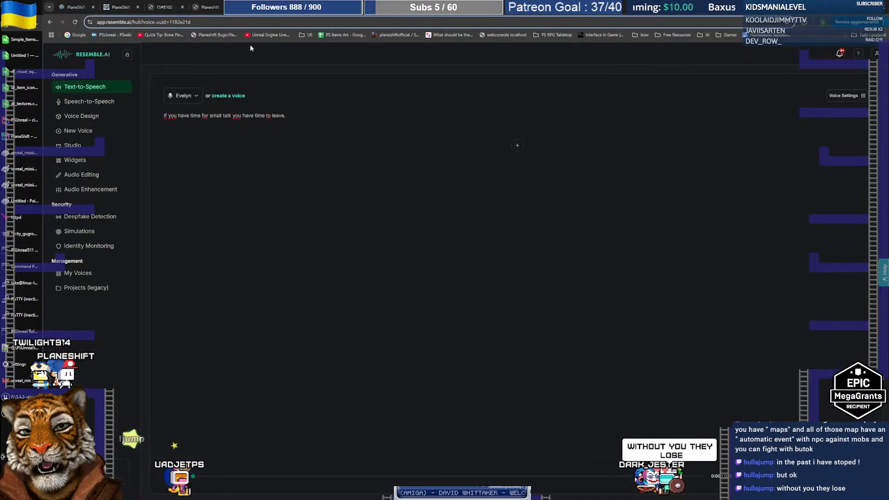
click(803, 7)
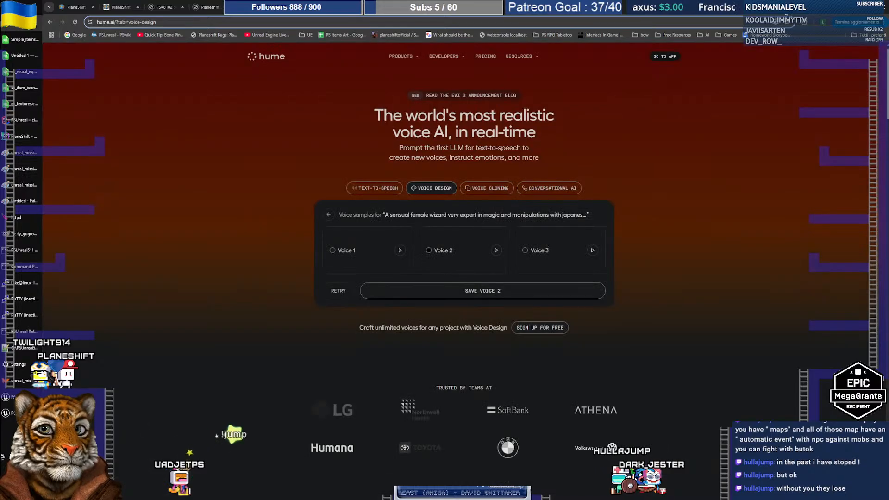
text(football ma)
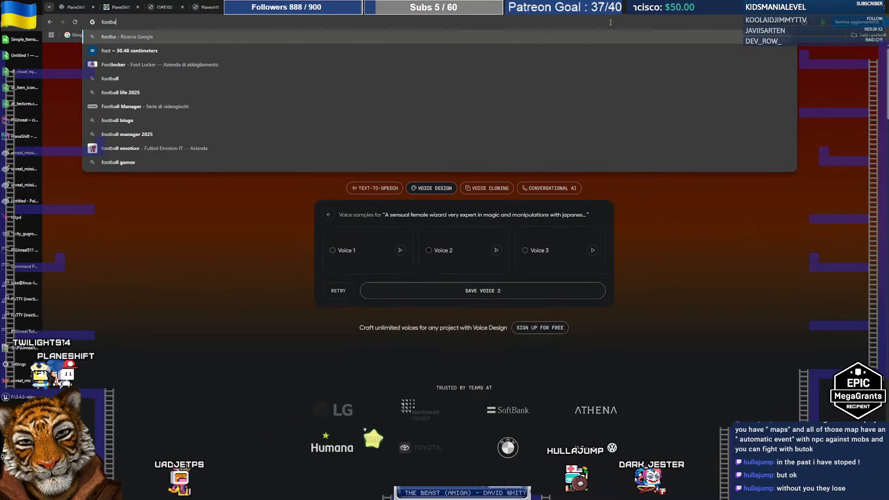
key(Return)
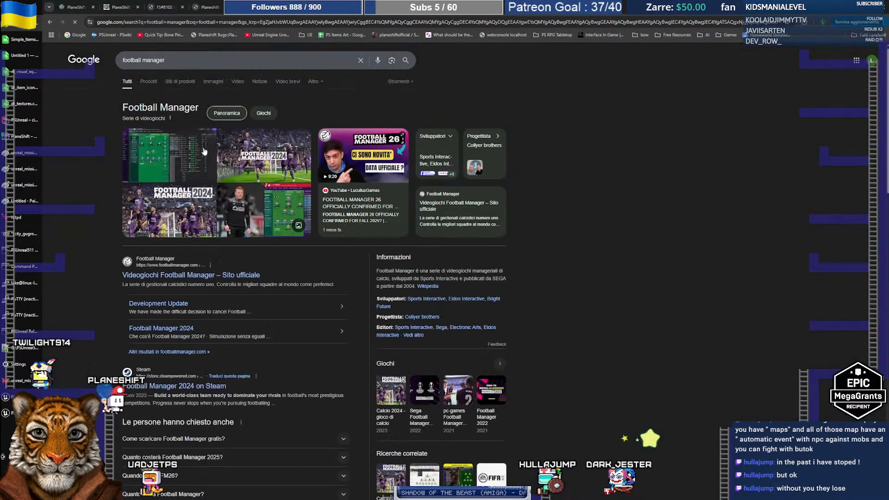
click(169, 156)
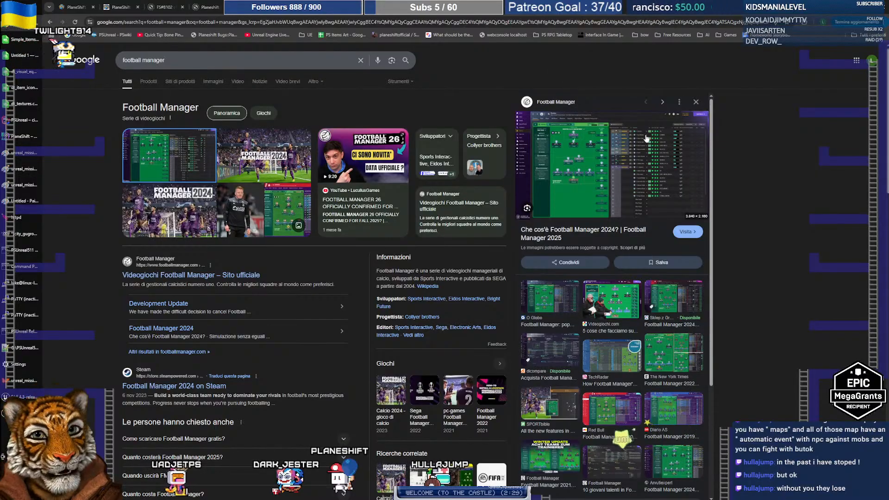
View the Scegliere le tattiche section on the Football Manager 2024 source page and return to the search results
click(582, 163)
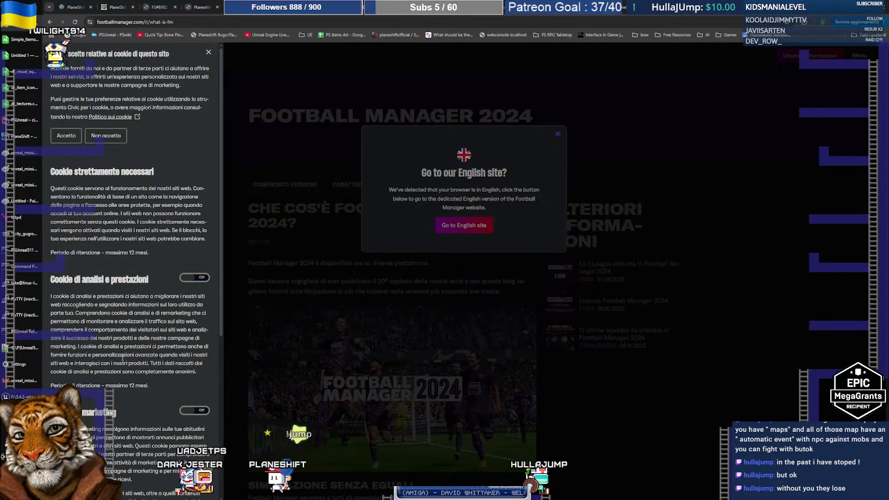
click(208, 53)
click(209, 55)
scroll(209, 55, down, 10)
scroll(442, 211, down, 1)
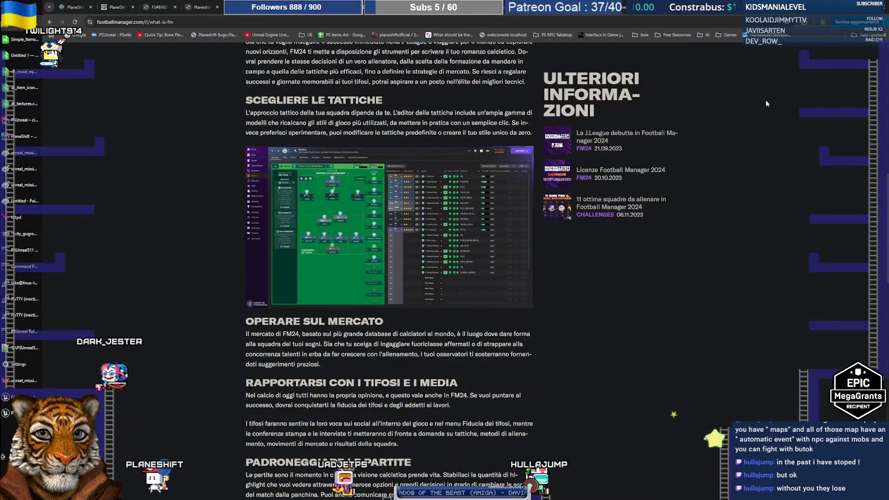
key(alt+Left)
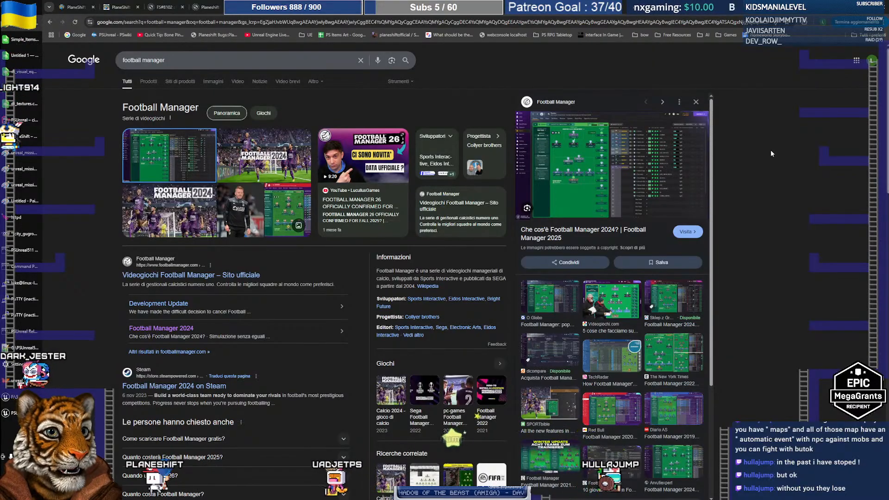
key(alt+Tab)
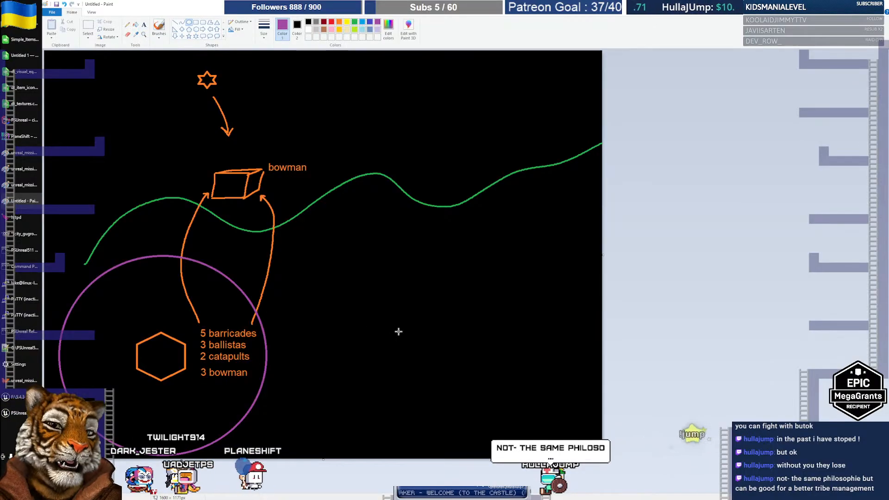
drag(343, 275, 423, 379)
key(ctrl+z)
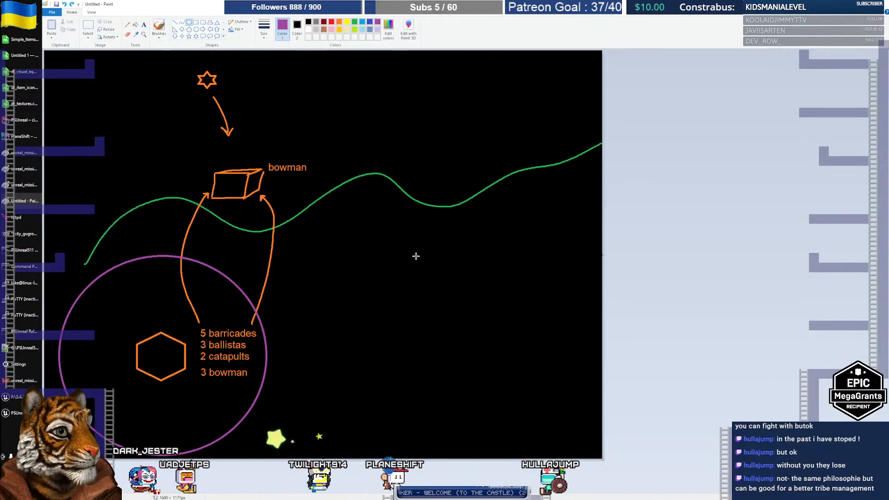
Return to the Get Influence Range graph in Unreal Editor and nudge the text-to-string conversion node closer to Append
key(alt+Tab)
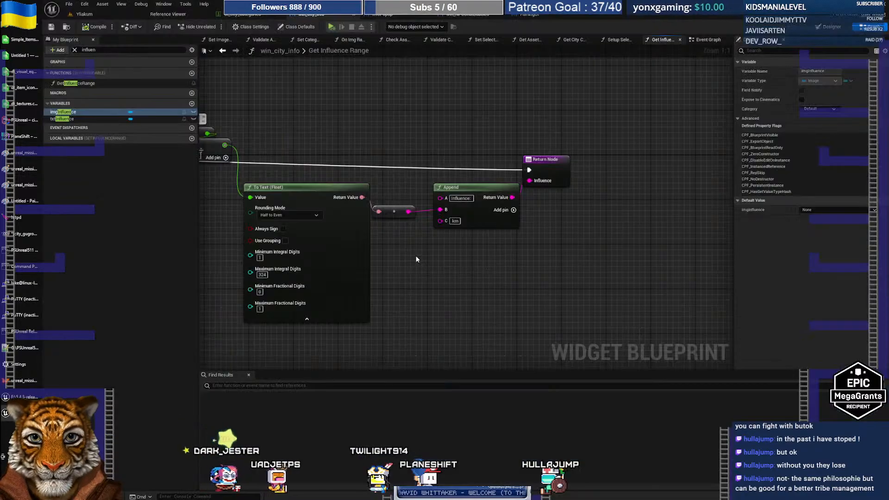
right_drag(464, 265, 544, 267)
right_drag(574, 300, 541, 301)
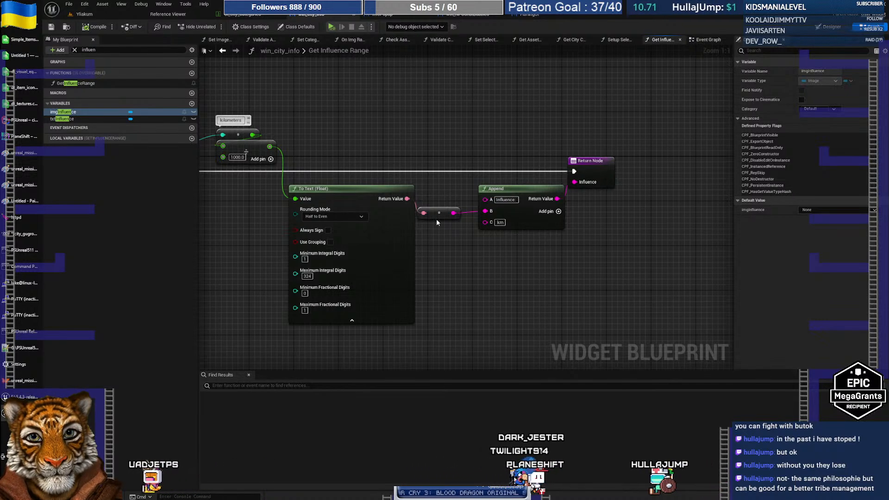
drag(437, 224, 441, 221)
click(493, 265)
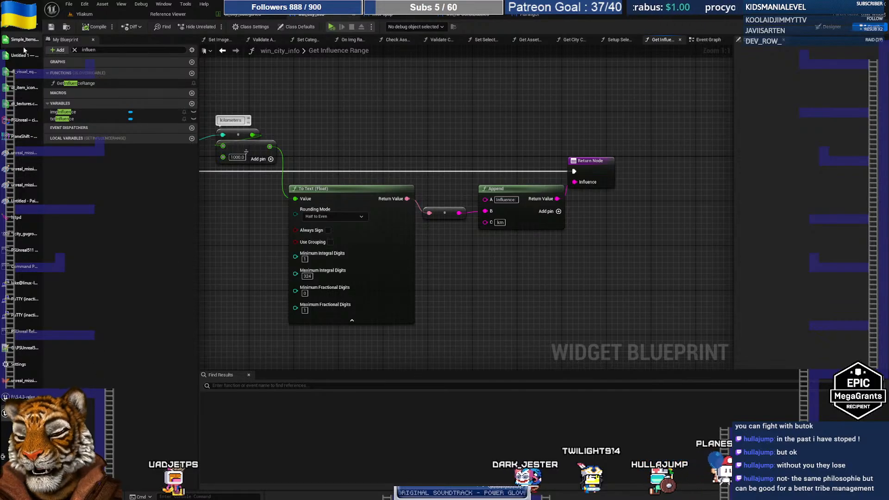
Switch to the unreal_mission_dailies_upkeep mind map in FreeMind and expand the Infrastructure and Trade branch
mouse_move(32, 29)
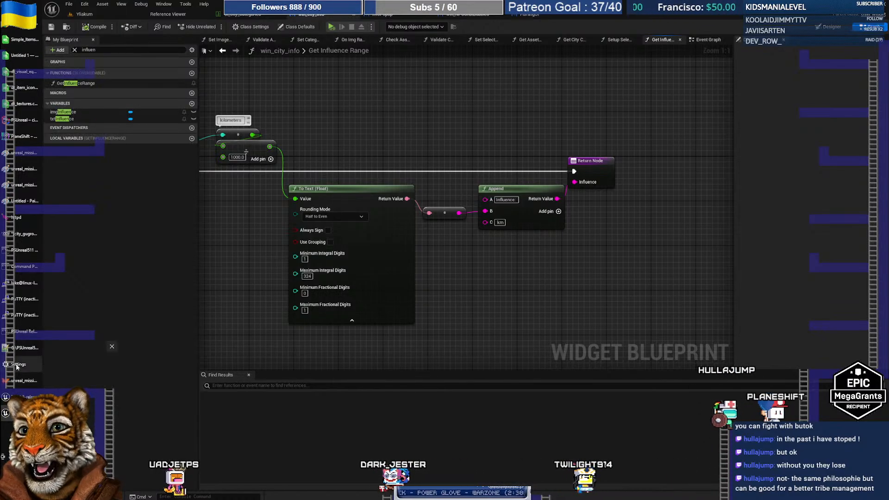
click(17, 383)
right_click(305, 217)
click(330, 98)
drag(337, 109, 313, 114)
click(392, 100)
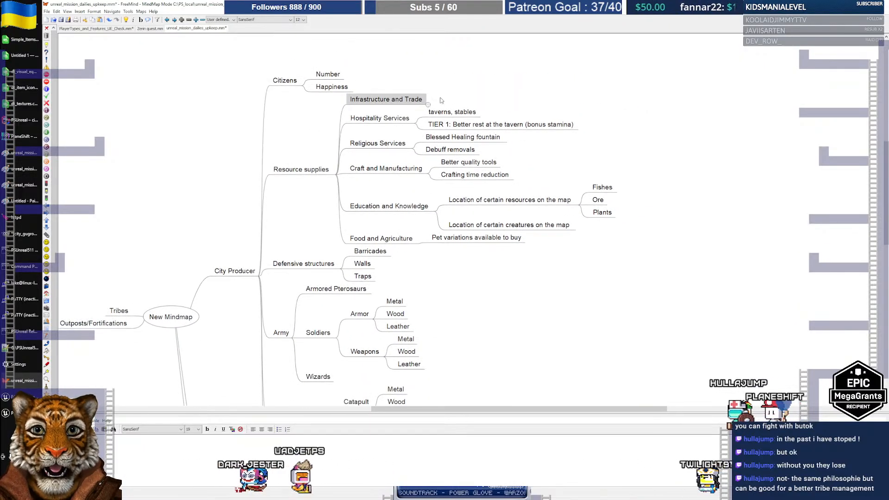
click(394, 102)
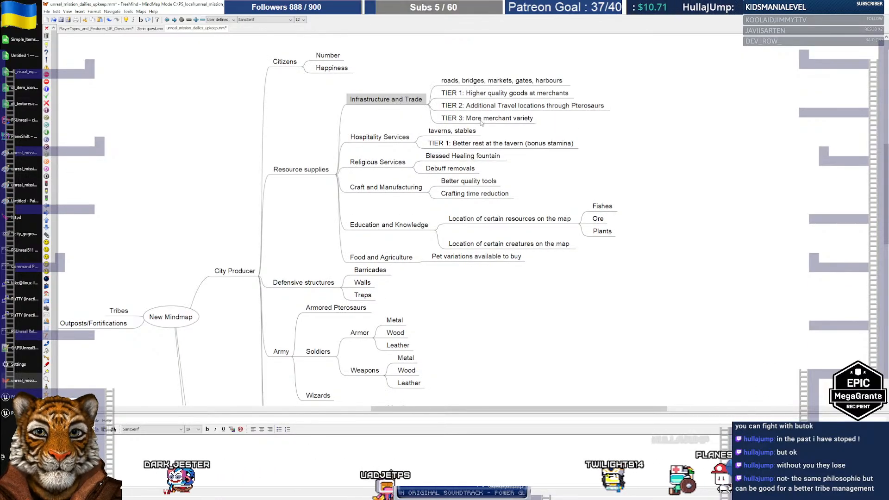
Examine the City Producer resource supplies, from the Infrastructure and Trade tiers to the hospitality, religious and crafting benefits
drag(301, 217, 375, 197)
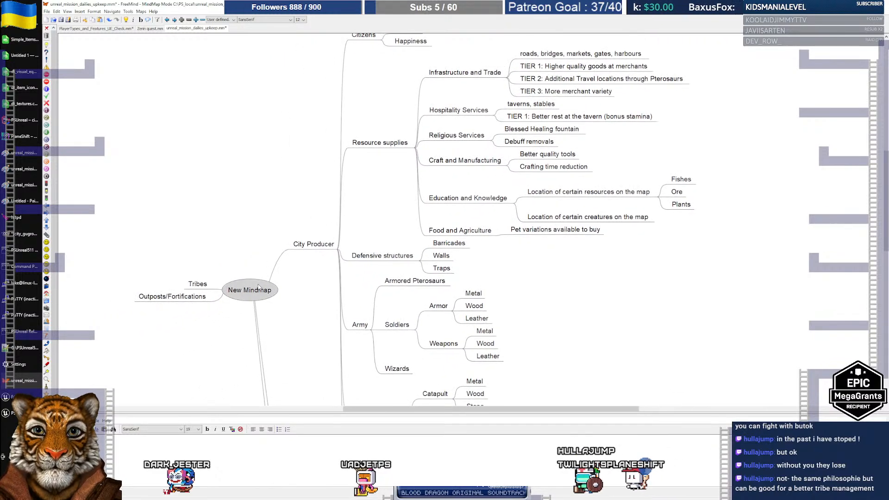
drag(412, 134, 315, 160)
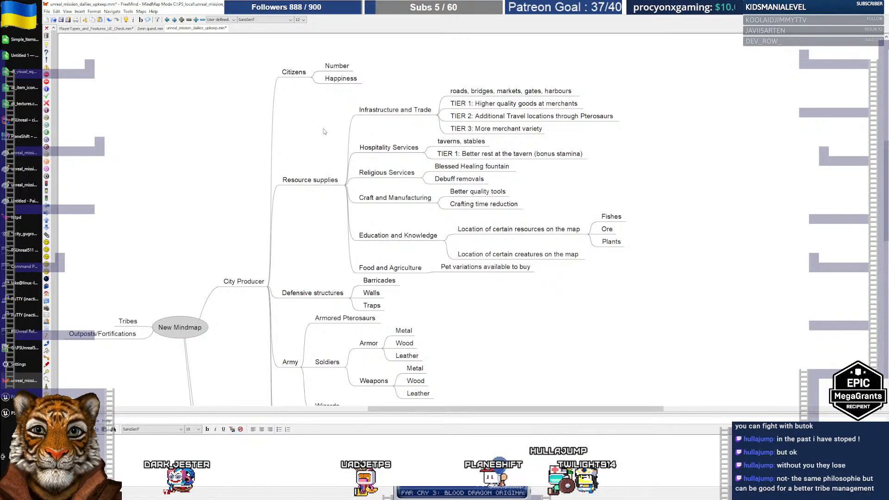
drag(316, 141, 322, 79)
drag(290, 188, 298, 101)
drag(248, 225, 251, 278)
drag(328, 139, 278, 256)
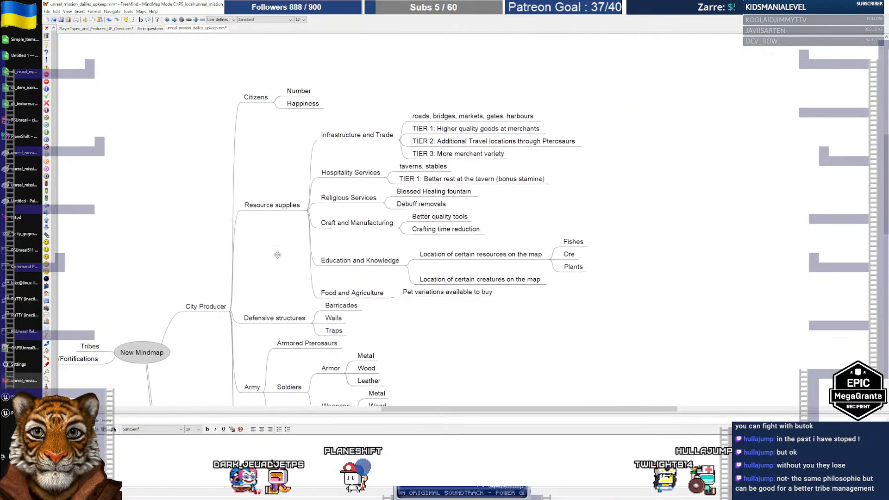
drag(290, 139, 278, 146)
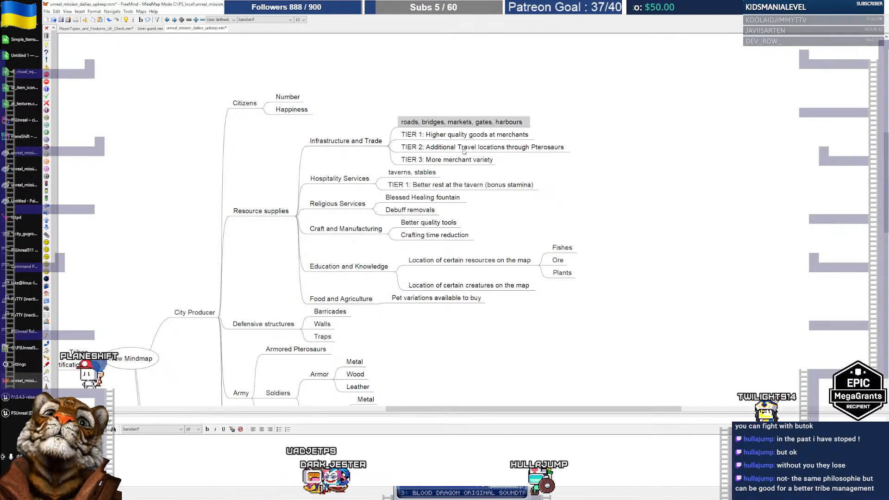
click(438, 135)
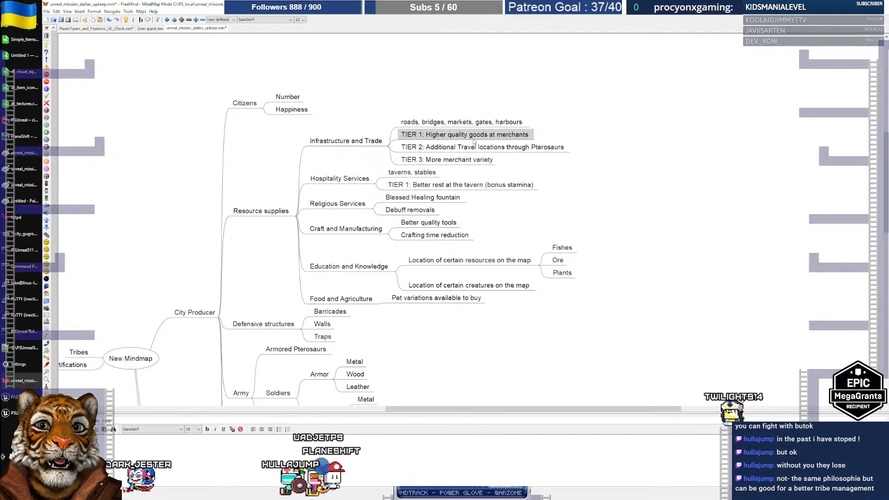
key(Down)
key(Down)
key(Up)
key(Up)
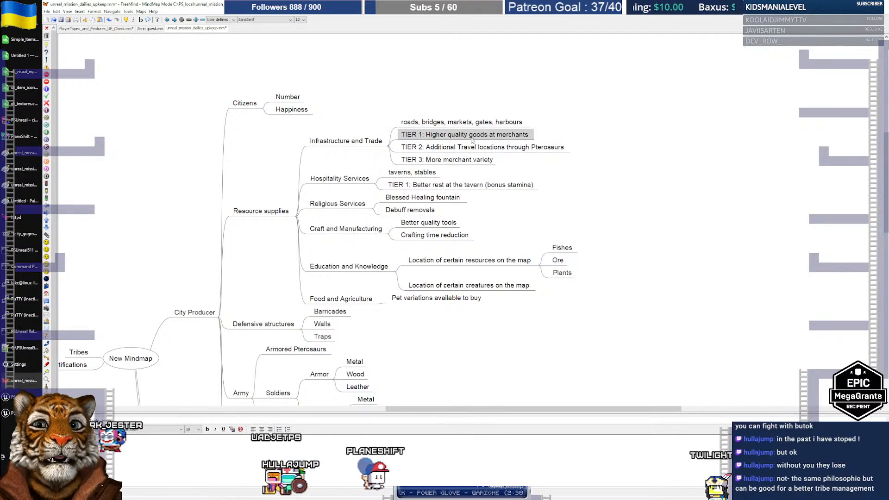
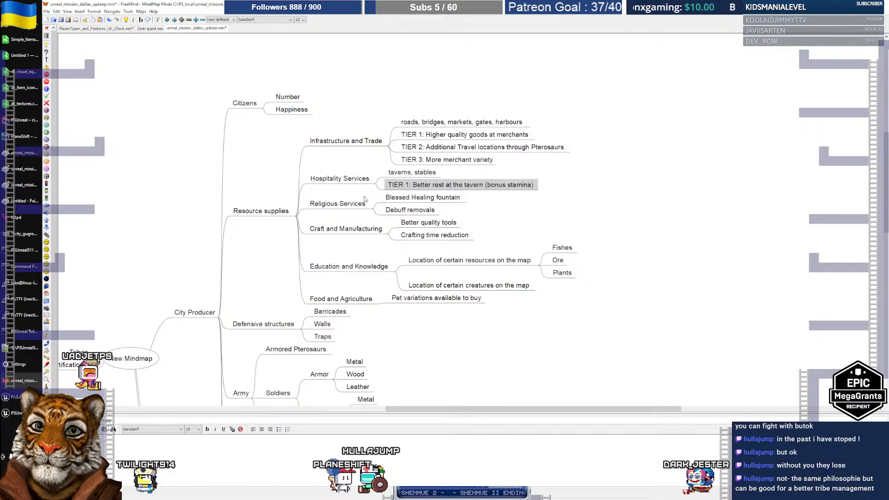
click(436, 201)
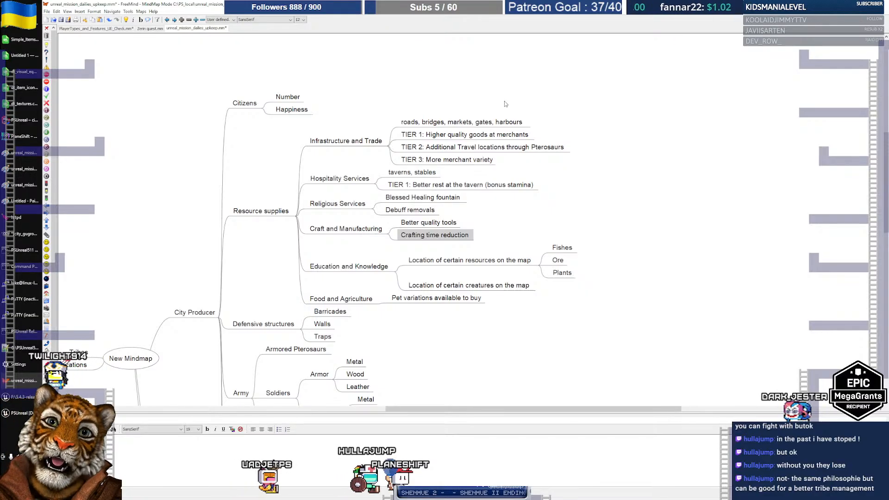
Hide and restore the note window, and select the Blessed Healing fountain node under Religious Services
right_click(582, 78)
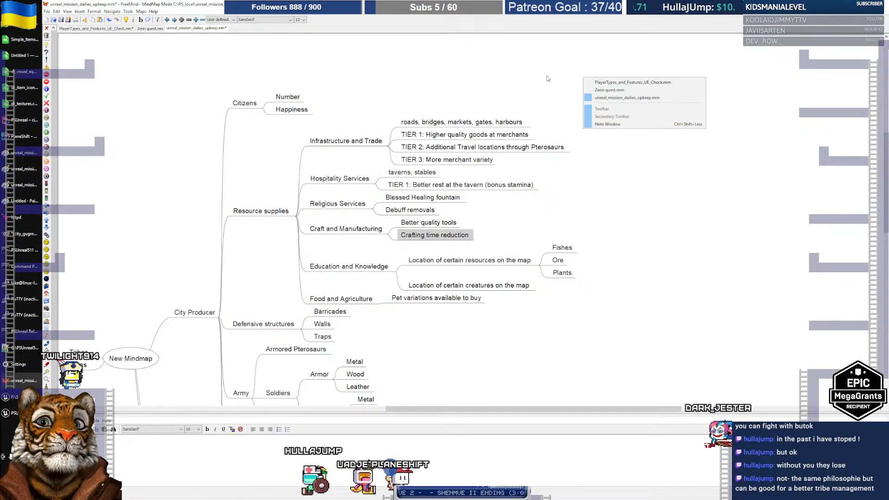
click(603, 124)
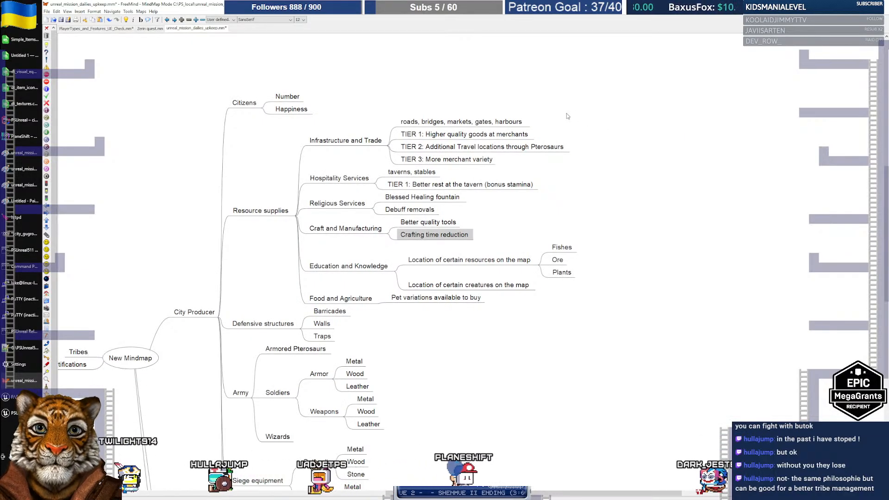
right_click(619, 96)
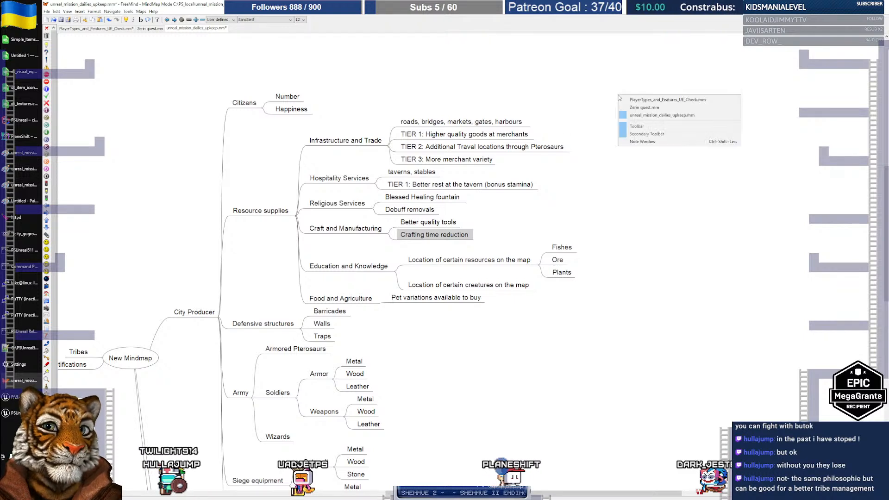
click(640, 141)
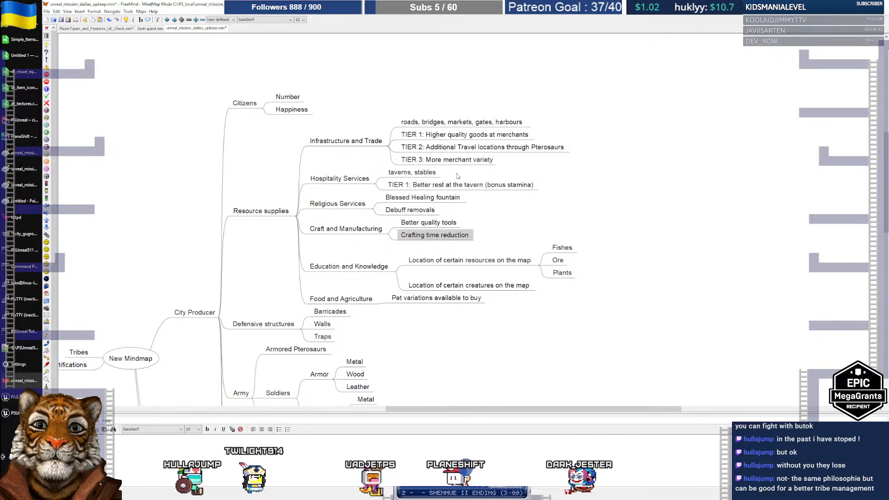
click(443, 198)
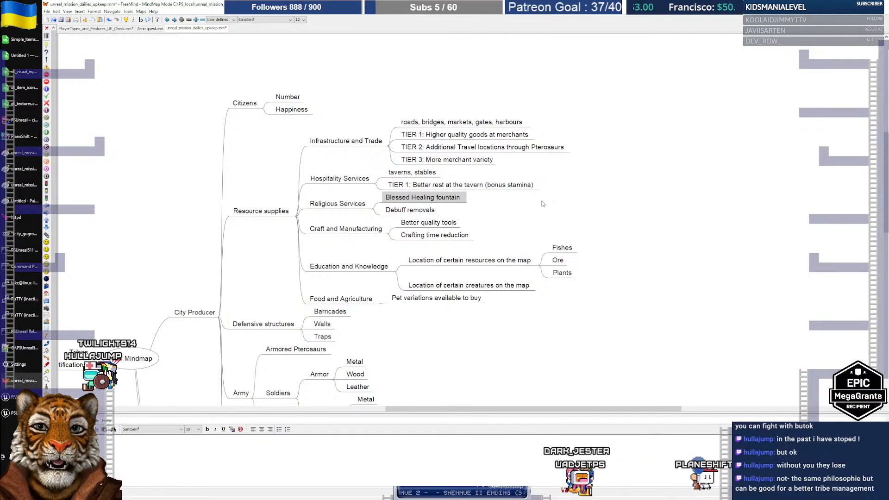
Switch to the web browser and open the bookmarked CGTrader 3D models site in a new tab
click(19, 30)
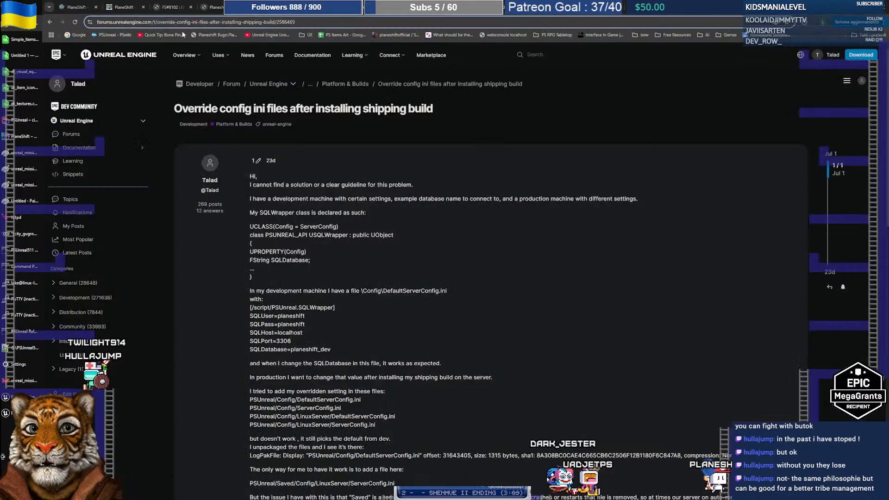
key(ctrl+t)
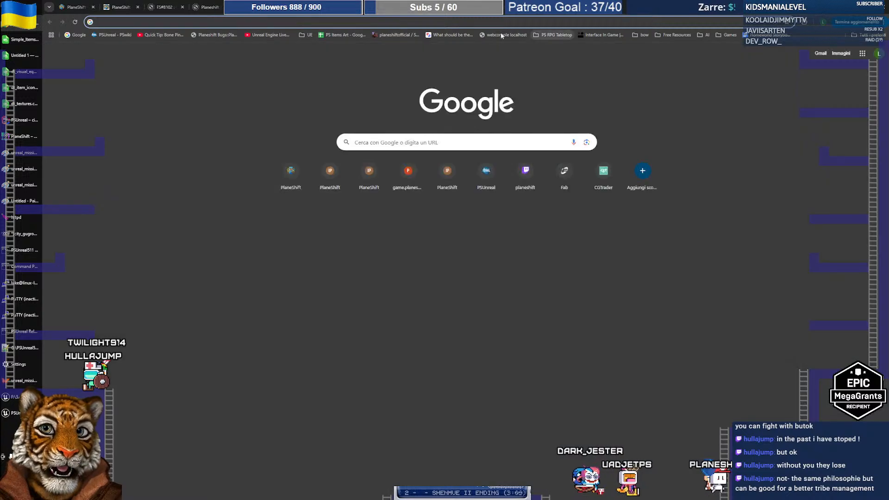
click(708, 35)
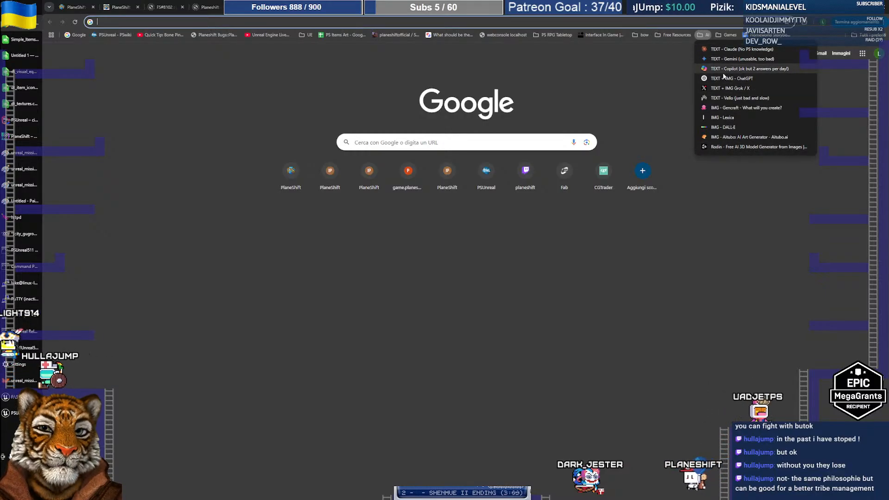
mouse_move(678, 37)
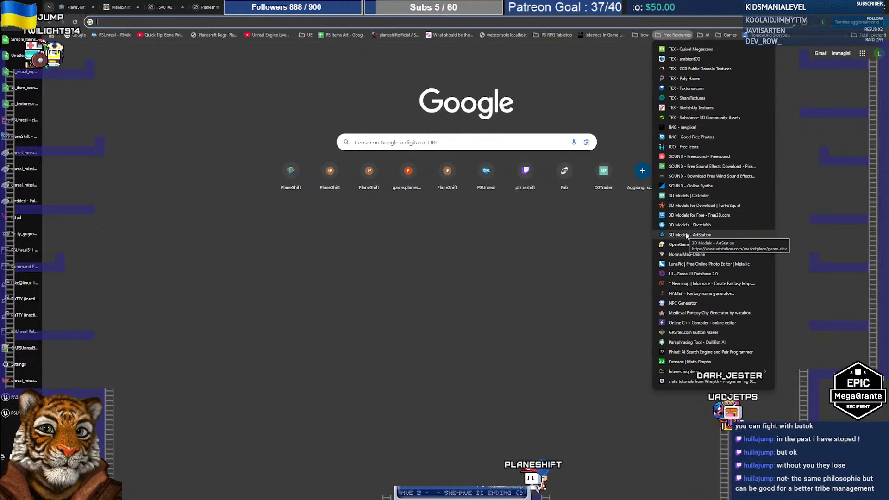
click(691, 196)
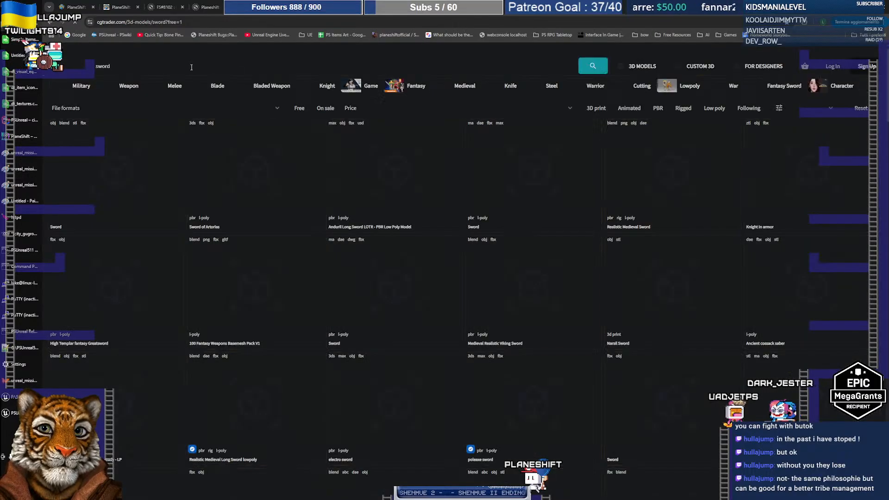
Replace the sword query on CGTrader with a search for "fountain" among the free models
double_click(191, 67)
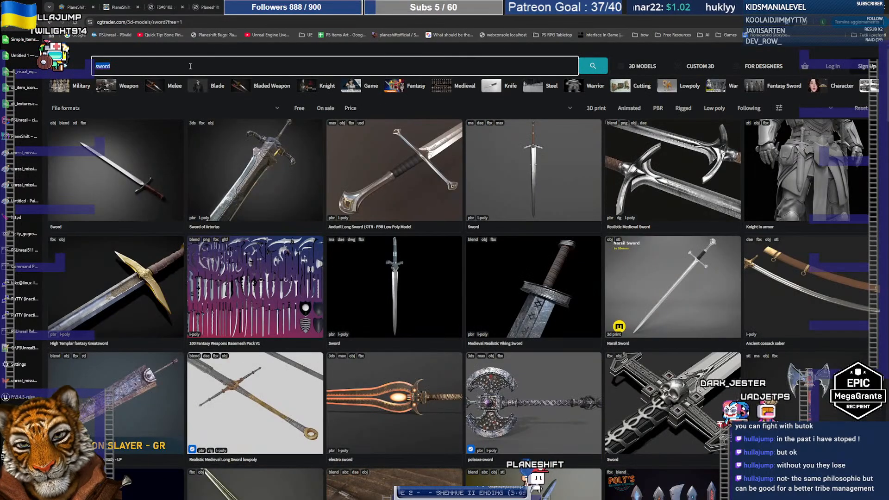
text(fountain)
key(Return)
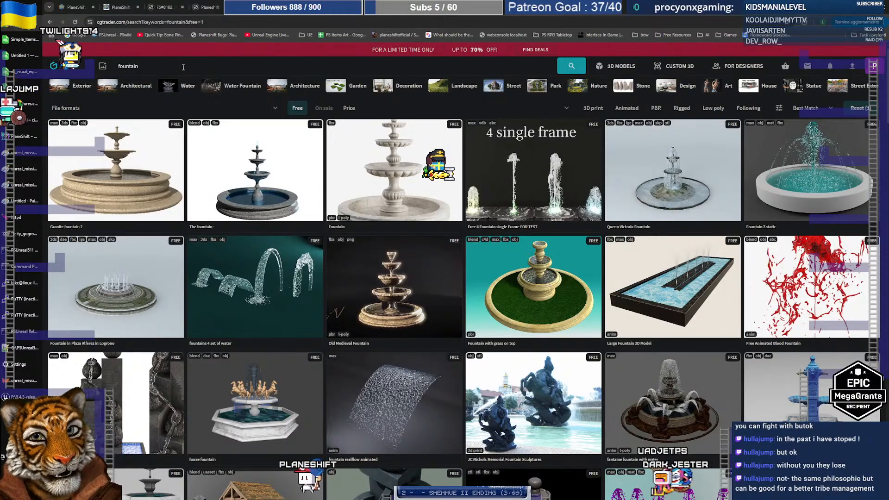
Open the free "fantaine fountain with water" model and examine its preview, formats and model details
click(684, 404)
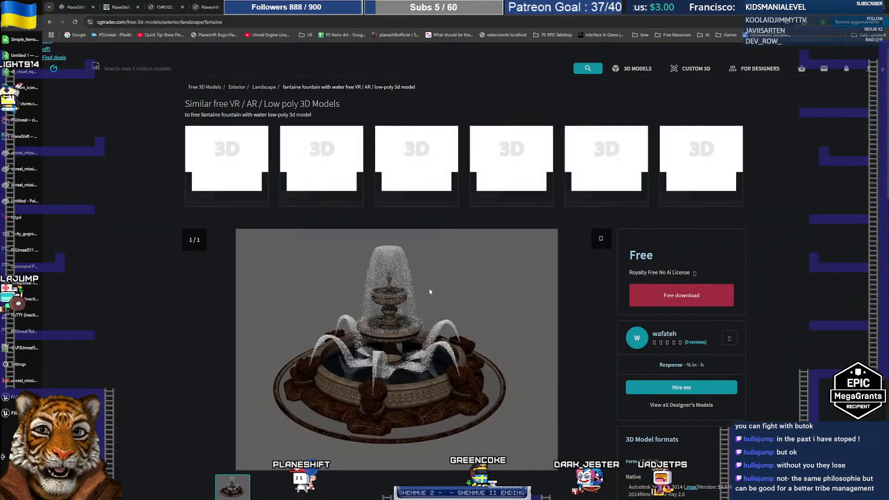
scroll(429, 287, down, 2)
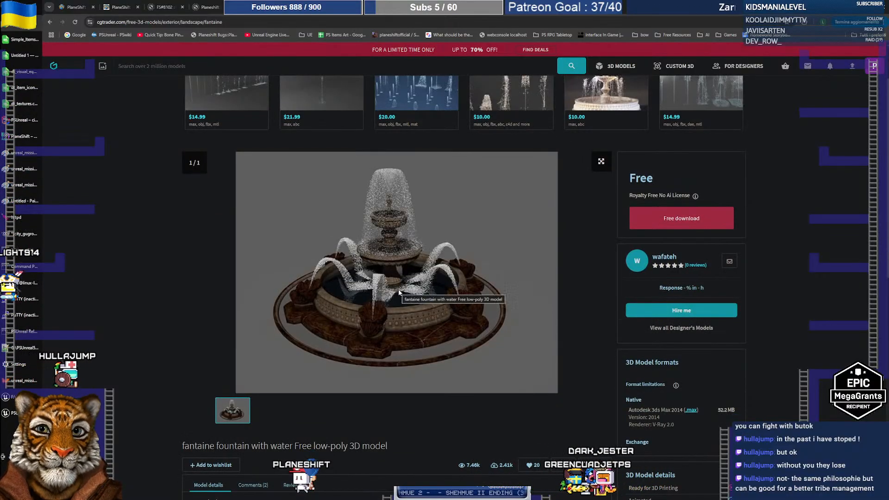
scroll(589, 269, down, 3)
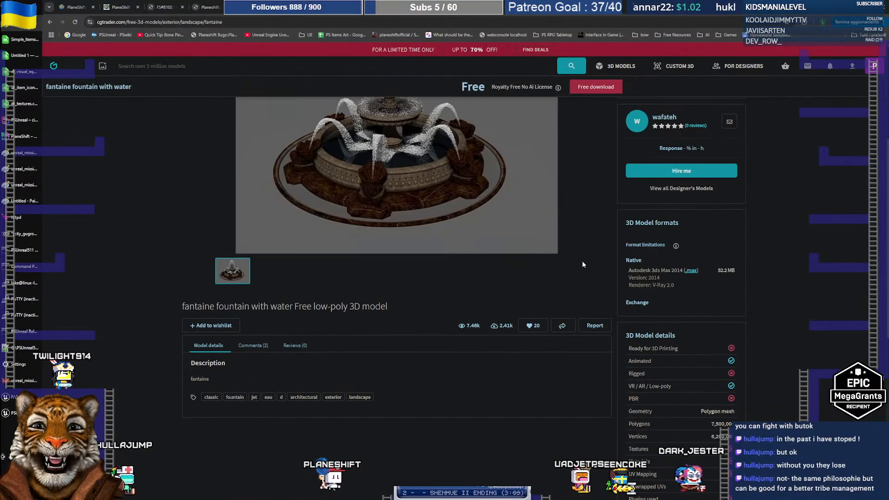
scroll(582, 263, up, 3)
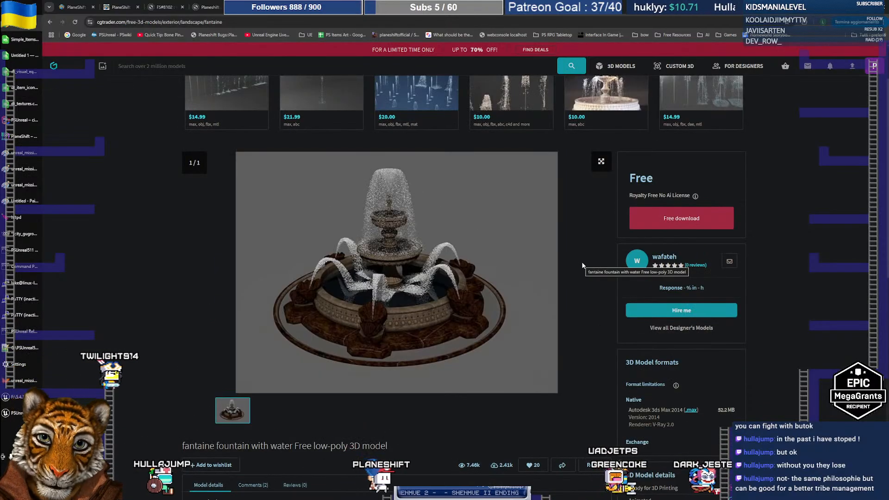
Return to the FreeMind mind map, check the siege sketch in Paint, and select the TIER 1: Higher quality goods at merchants node
key(alt+Tab)
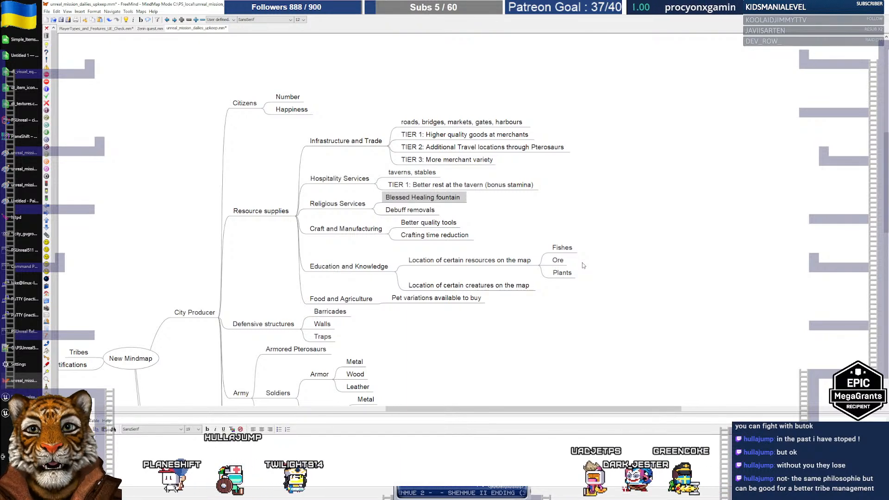
click(23, 201)
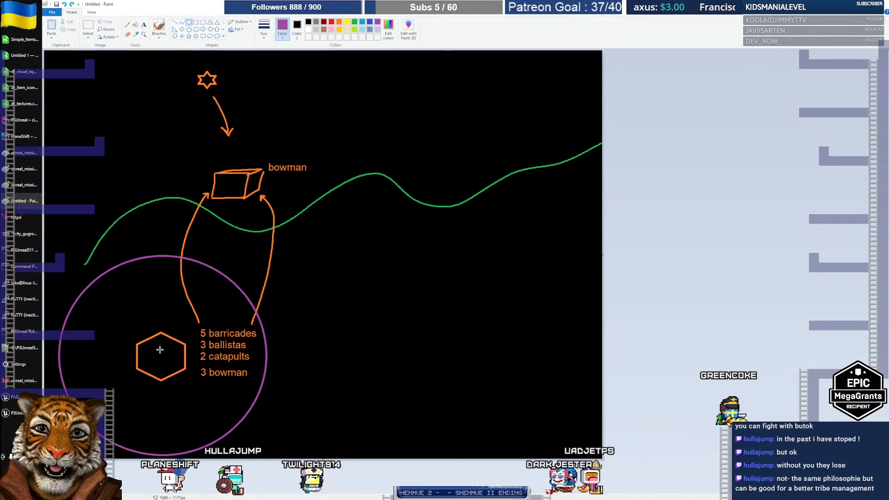
key(alt+Tab)
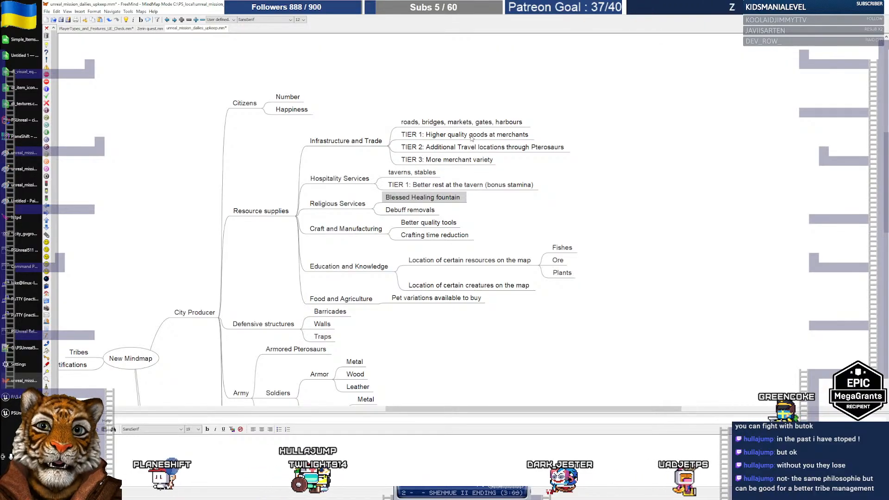
click(433, 137)
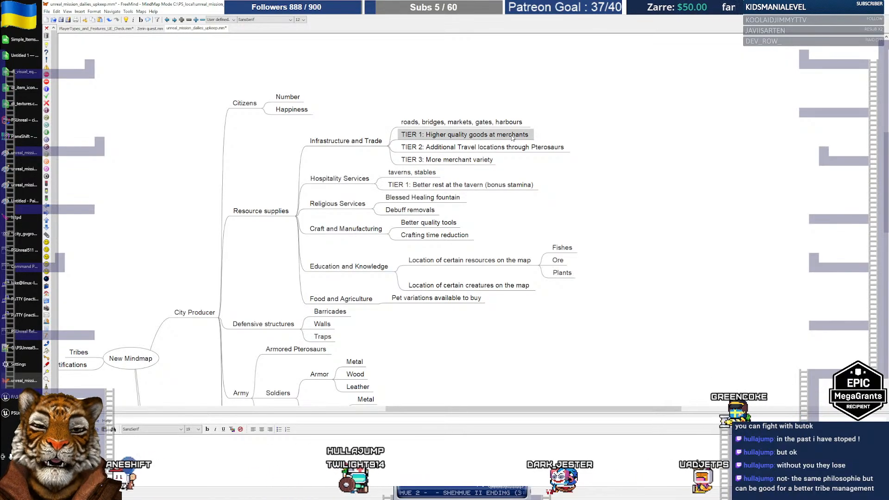
Switch to the Paint sketch and draw small light-blue four-point stars in and around the orange hexagon, within the purple circle
key(alt+Tab)
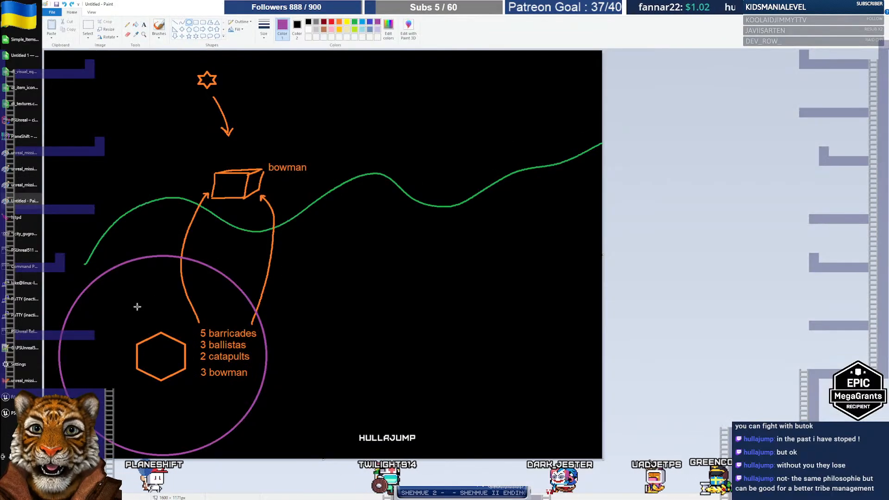
click(182, 36)
click(362, 22)
drag(153, 344, 159, 354)
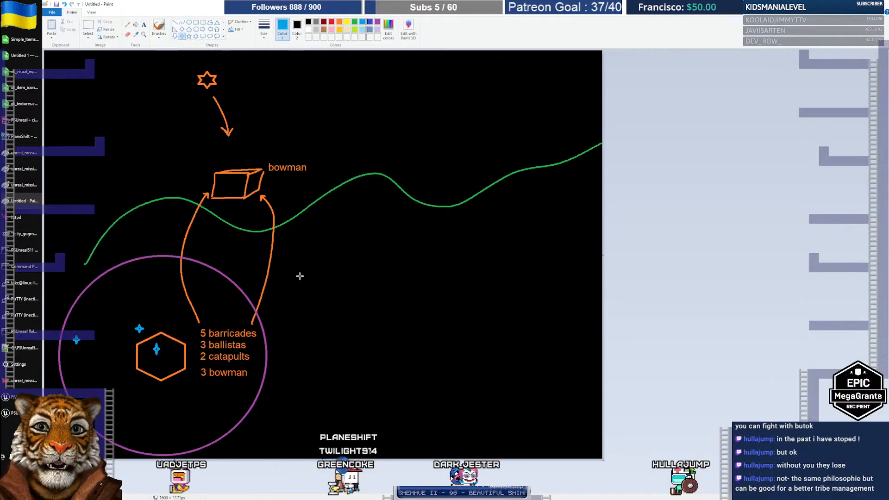
Compare the Infrastructure and Trade tiers in FreeMind with the Paint sketch, and highlight the word "quality" in the TIER 1 node
key(alt+Tab)
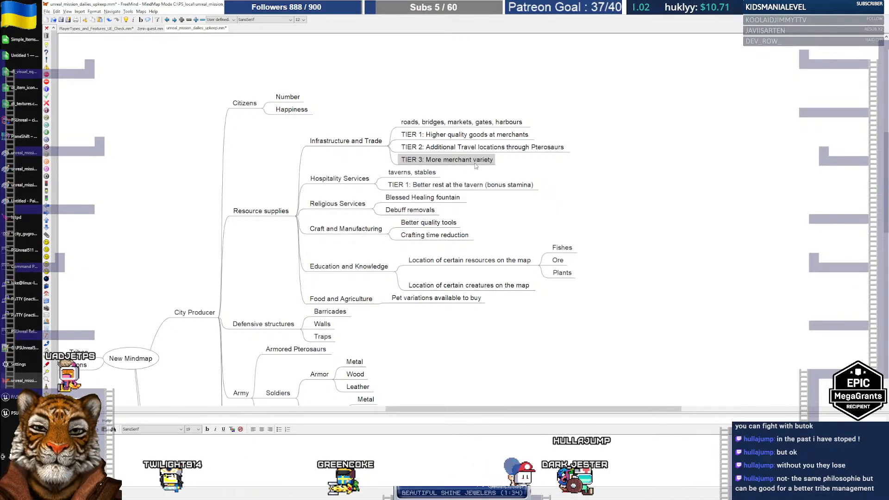
key(alt+Tab)
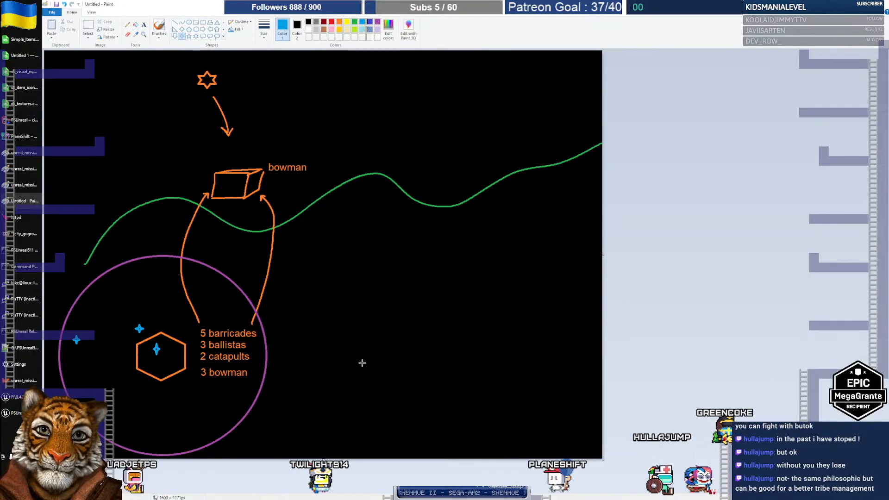
key(alt+Tab)
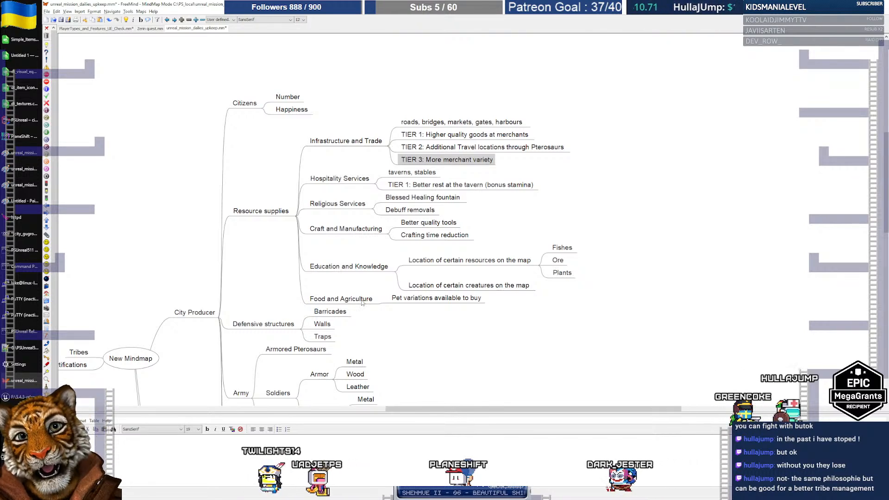
click(452, 135)
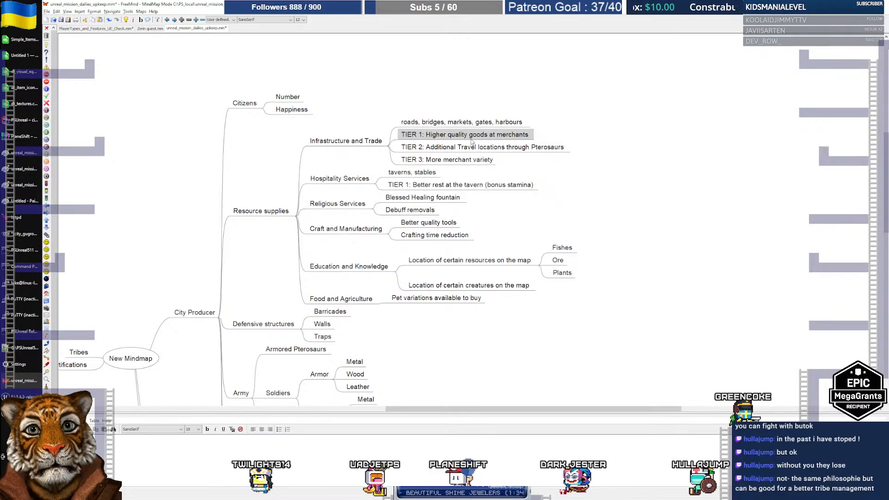
double_click(454, 134)
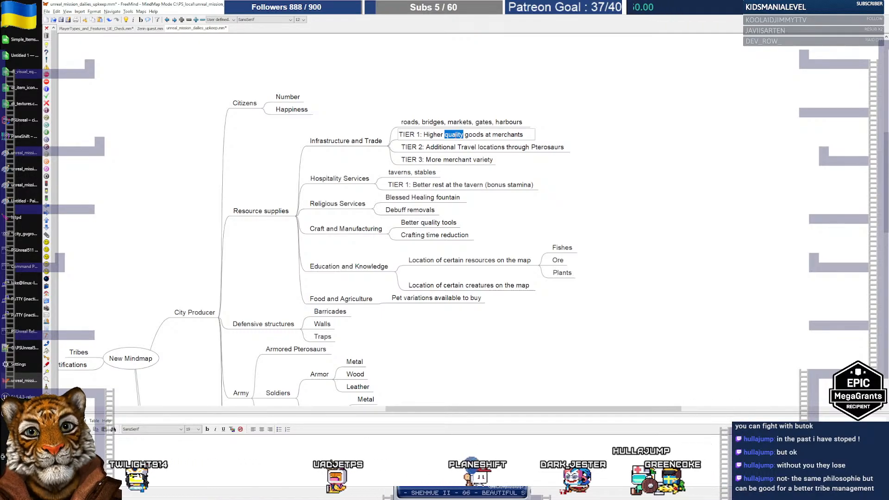
click(454, 135)
double_click(454, 135)
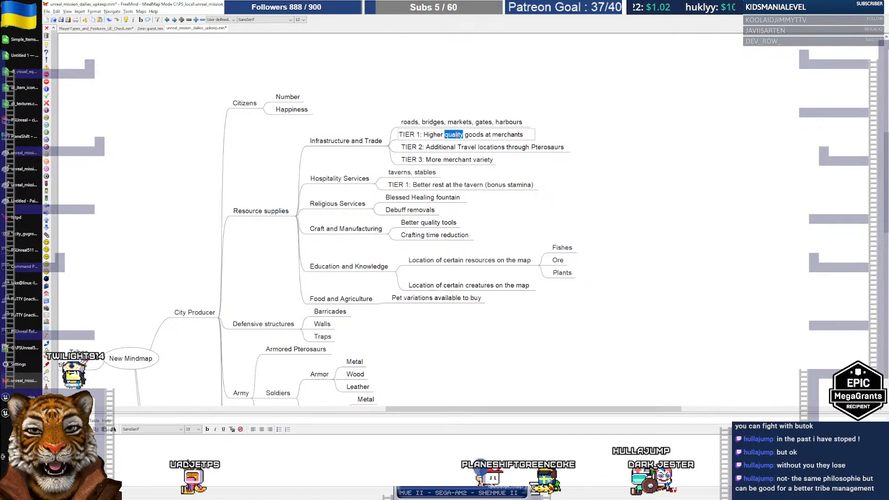
Launch the PSUnreal Released Client and log in to the game world with the preselected character in a maximized window
key(super)
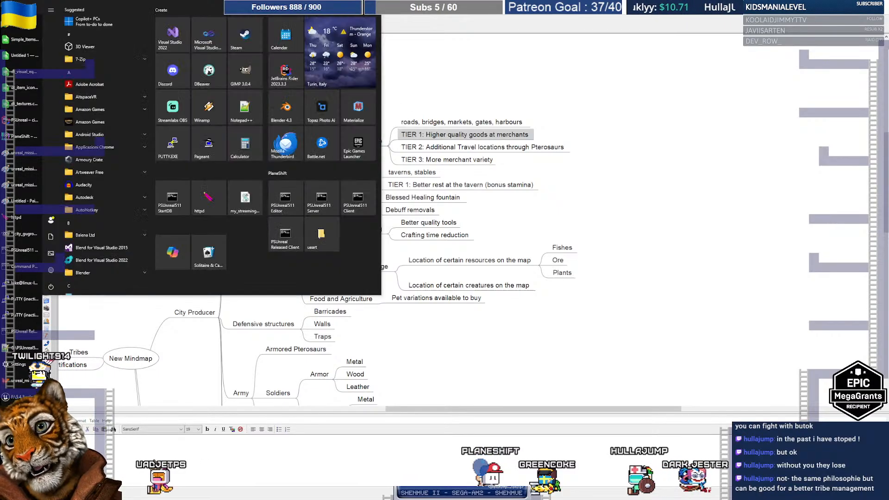
click(291, 244)
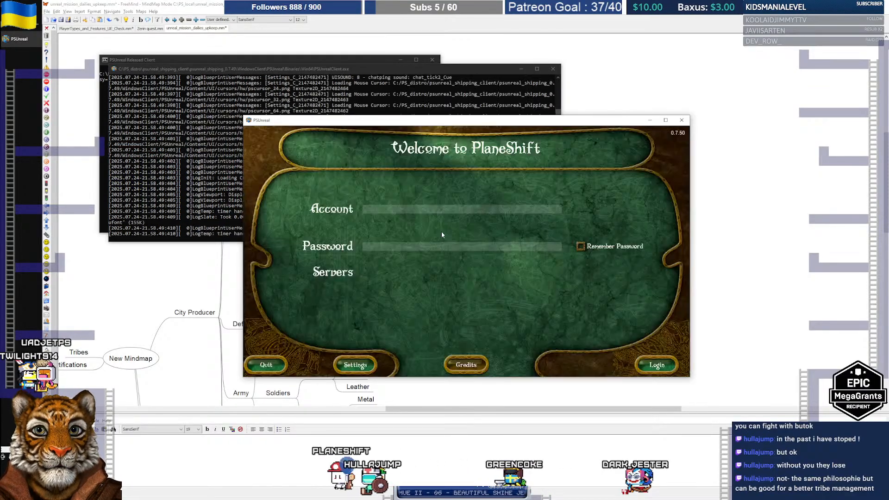
click(655, 365)
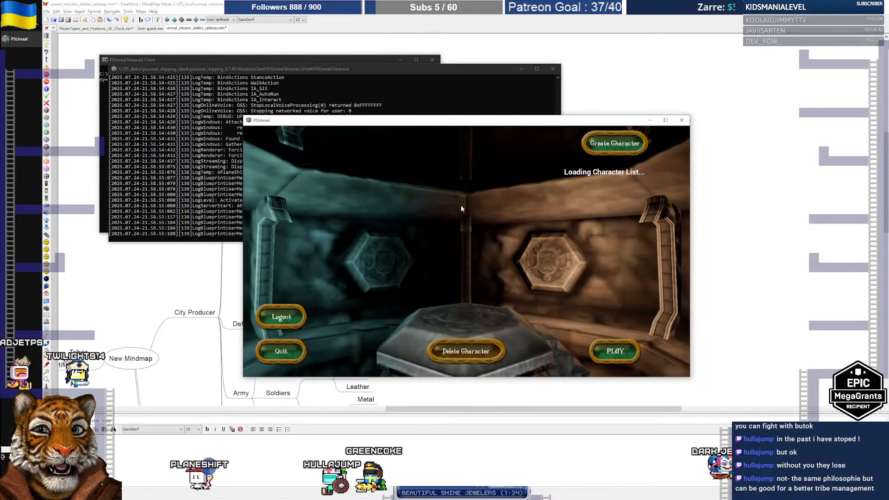
click(665, 120)
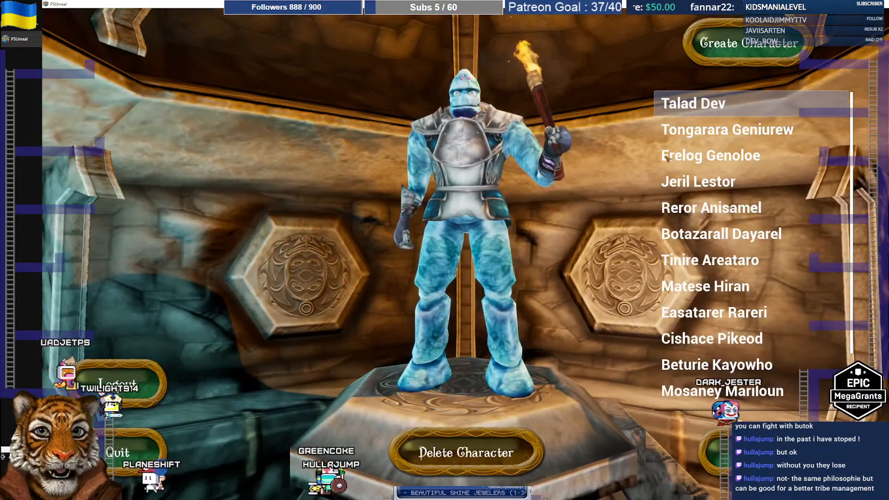
click(759, 452)
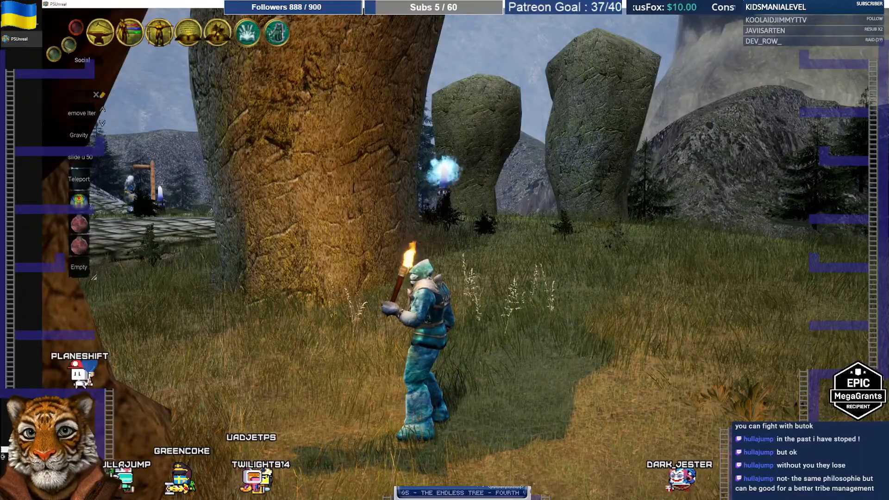
Teleport to the tavern merchant Belcor and start trading with him
click(68, 45)
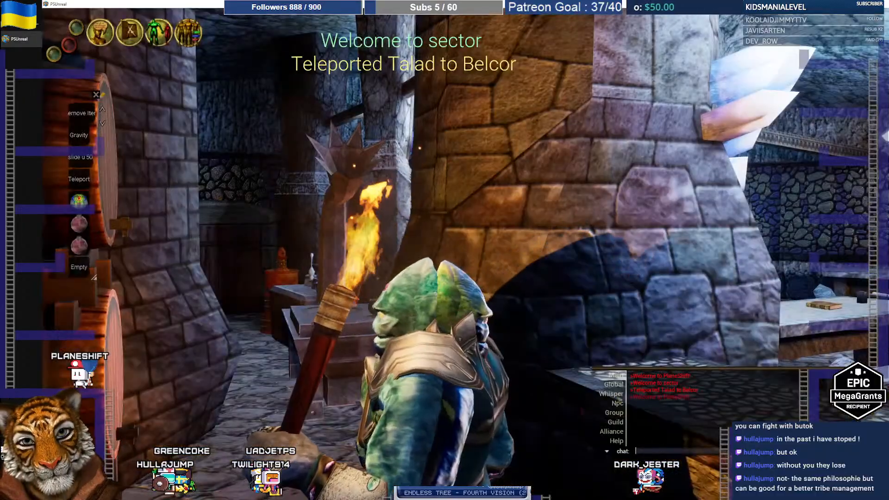
key(w)
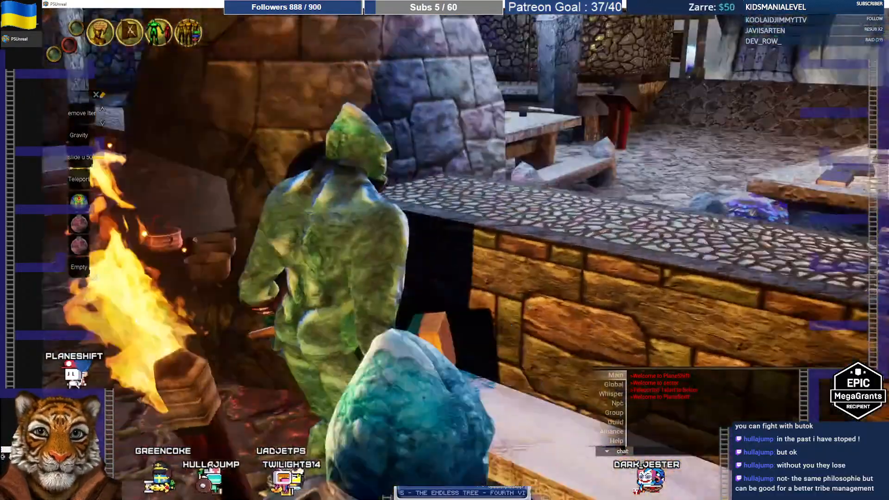
key(a)
right_click(694, 222)
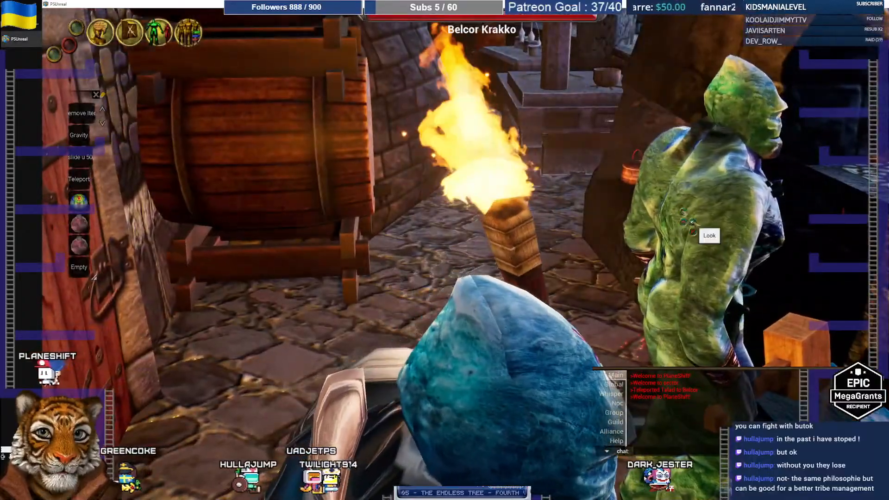
click(659, 186)
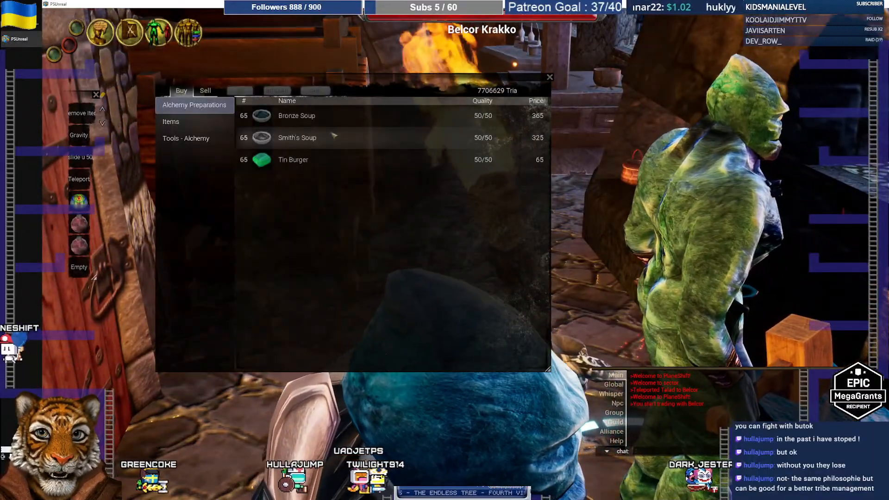
Examine the merchant's Alchemy Preparations by selecting Tin Burger and opening the item description of Bronze Soup
right_drag(390, 141, 634, 139)
right_drag(666, 198, 608, 226)
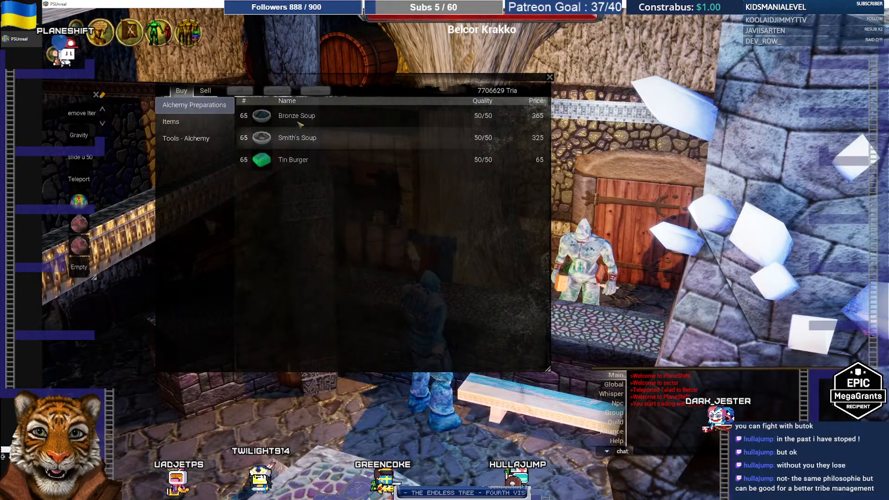
click(301, 158)
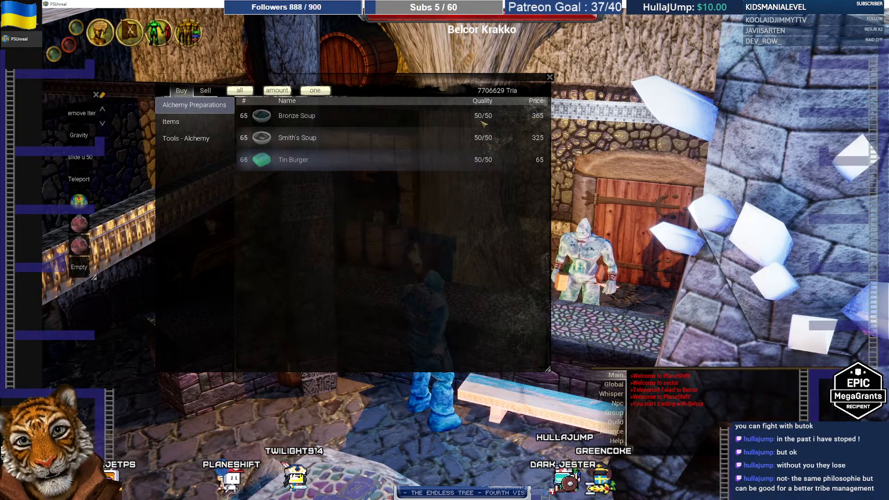
click(306, 118)
right_click(315, 116)
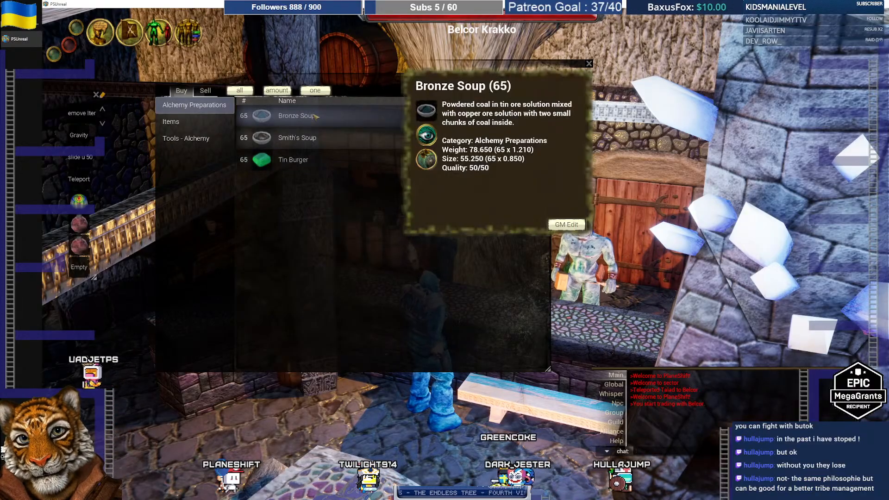
Examine the Bronze Soup description, including its quality value, and close it
click(430, 135)
drag(436, 172, 481, 204)
key(Escape)
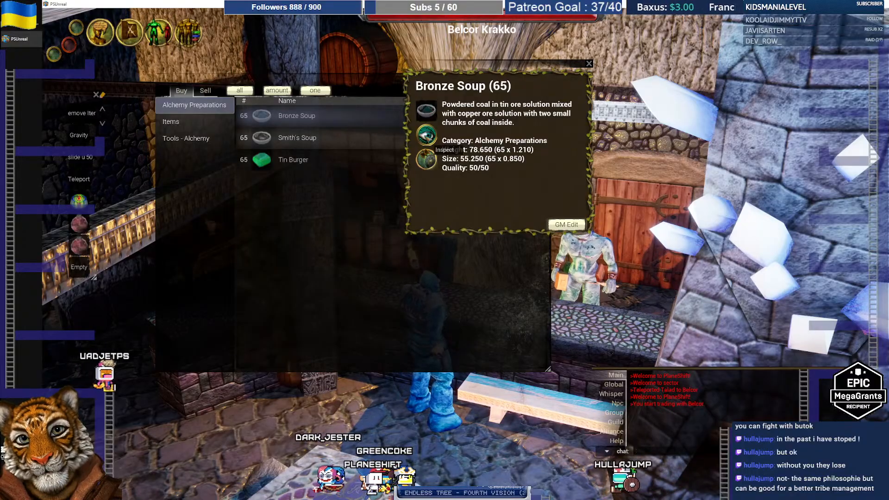
click(425, 135)
drag(560, 205, 583, 215)
key(Escape)
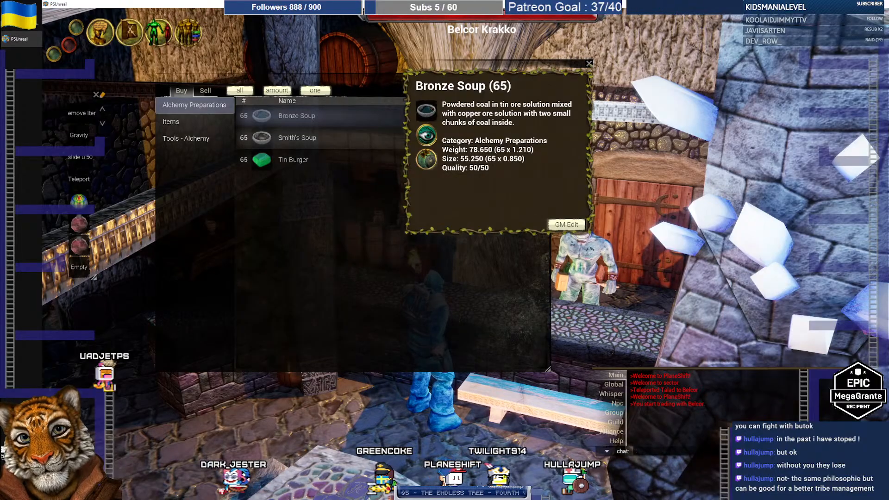
key(Escape)
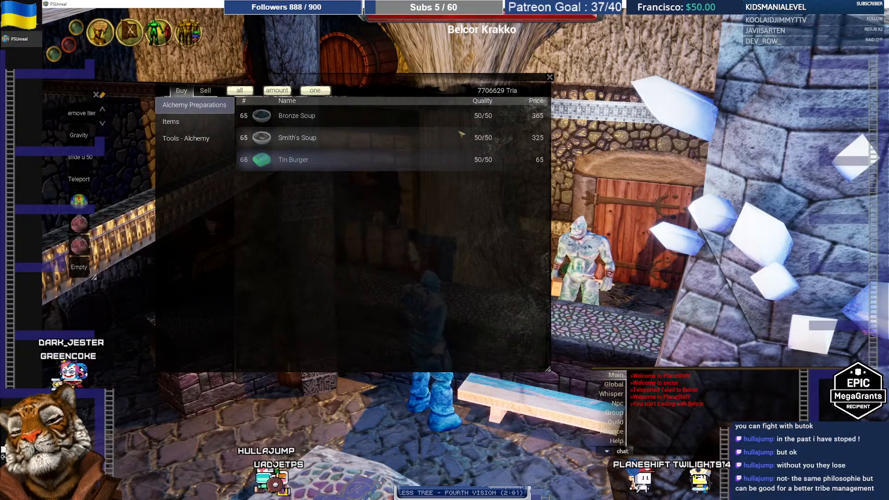
Try to browse the merchant's Items and Tools - Alchemy categories, ending on Alchemy Preparations
click(202, 126)
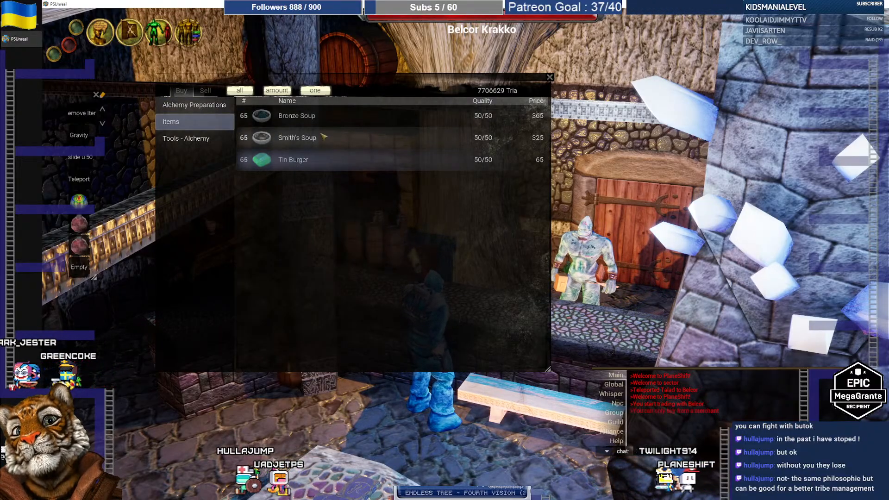
click(197, 141)
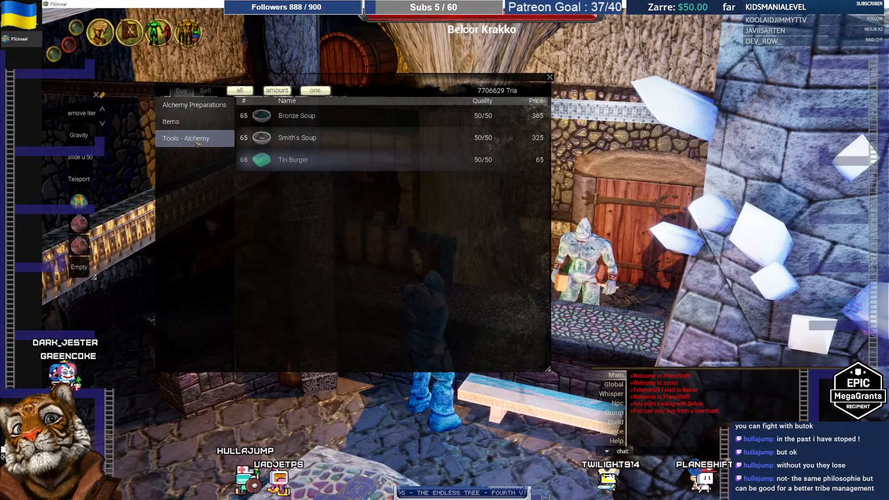
click(208, 106)
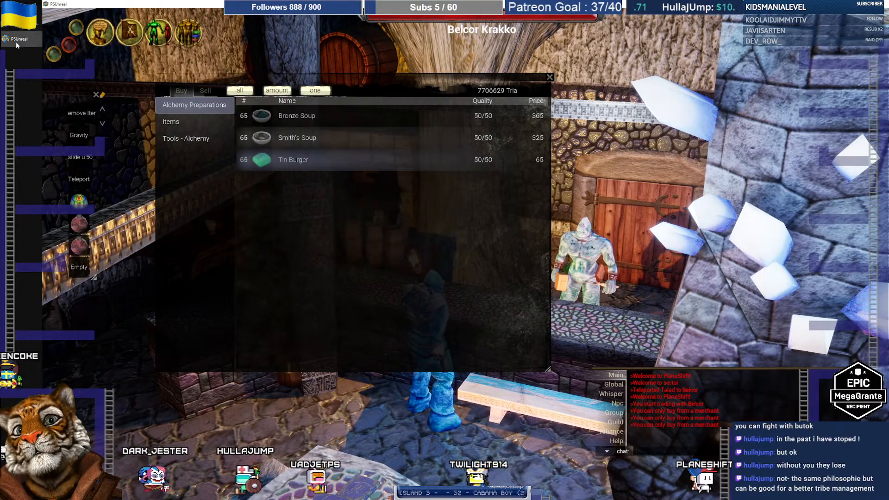
Check the contents of the character's inventory and close it
key(i)
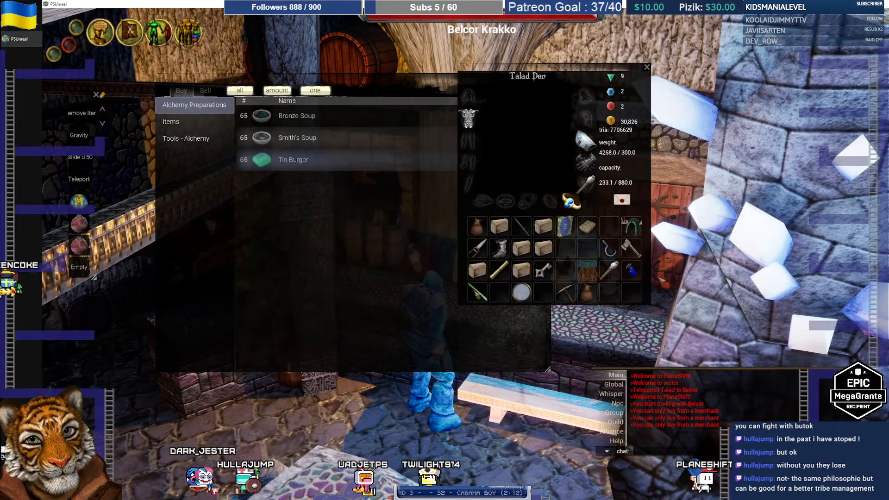
mouse_move(584, 223)
mouse_down()
mouse_move(593, 255)
mouse_move(587, 228)
mouse_up()
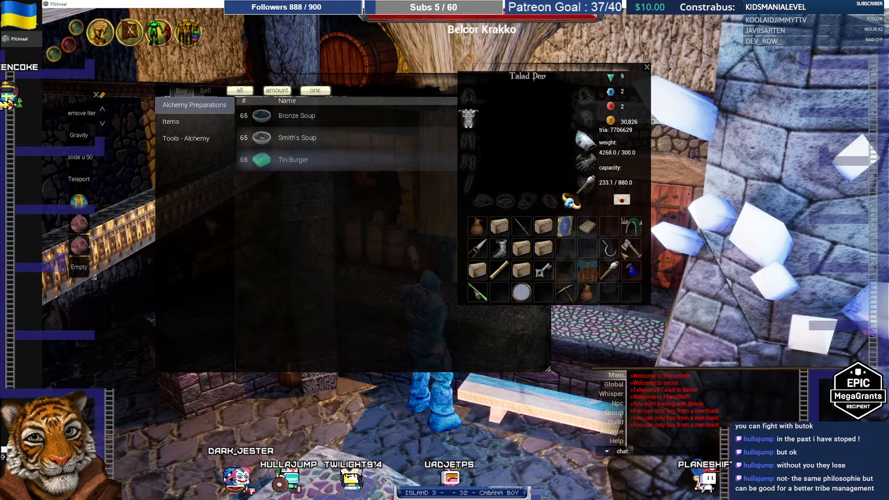
key(i)
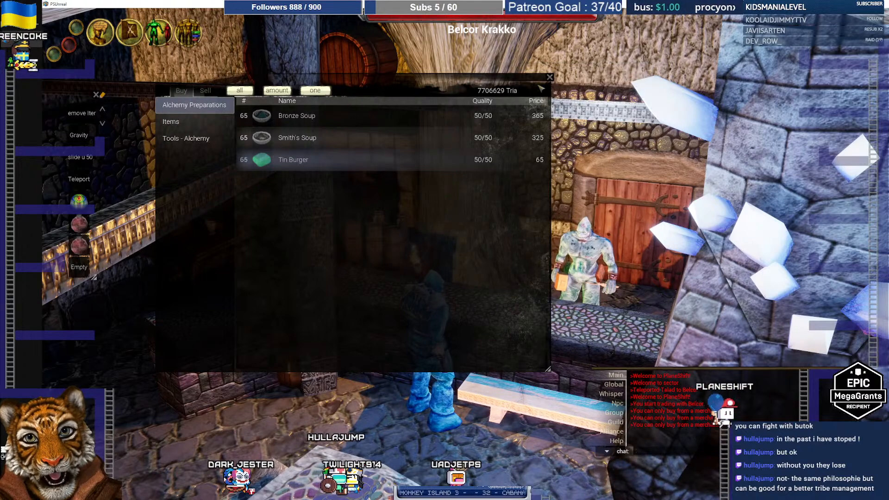
Restart trading with the merchant Belcor and browse his Tools - Alchemy goods
click(549, 77)
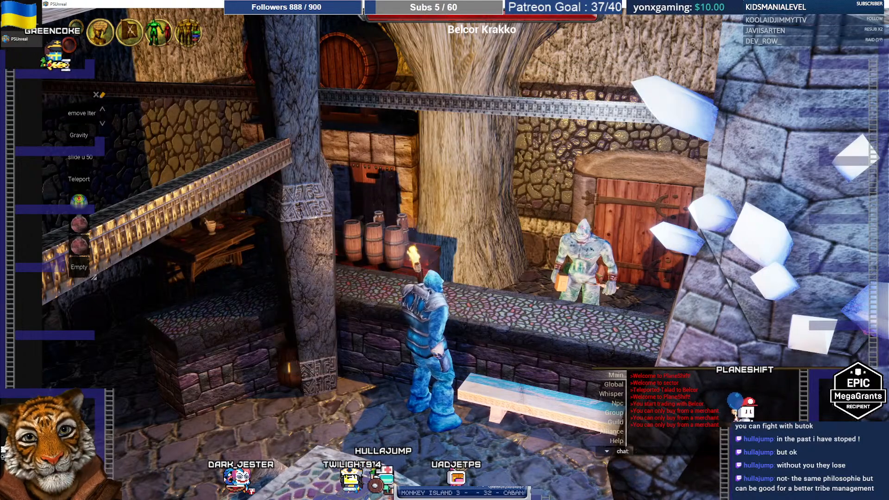
right_click(597, 275)
click(557, 234)
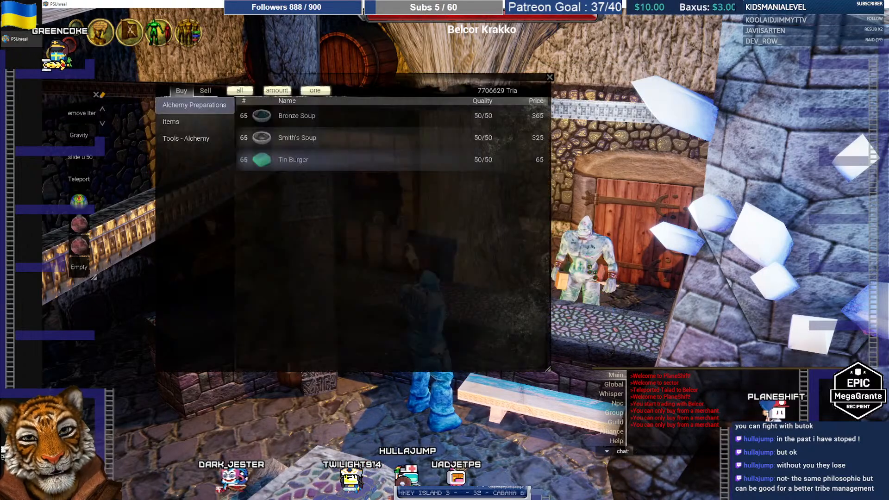
click(194, 141)
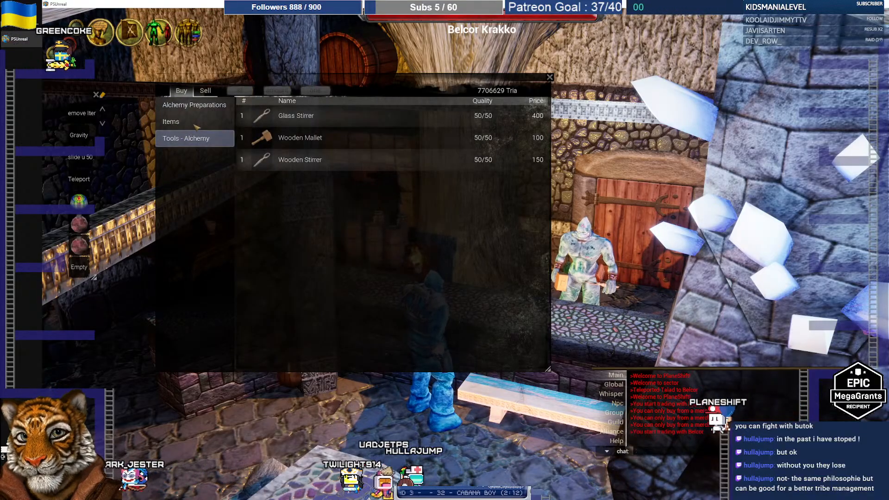
click(195, 125)
click(198, 139)
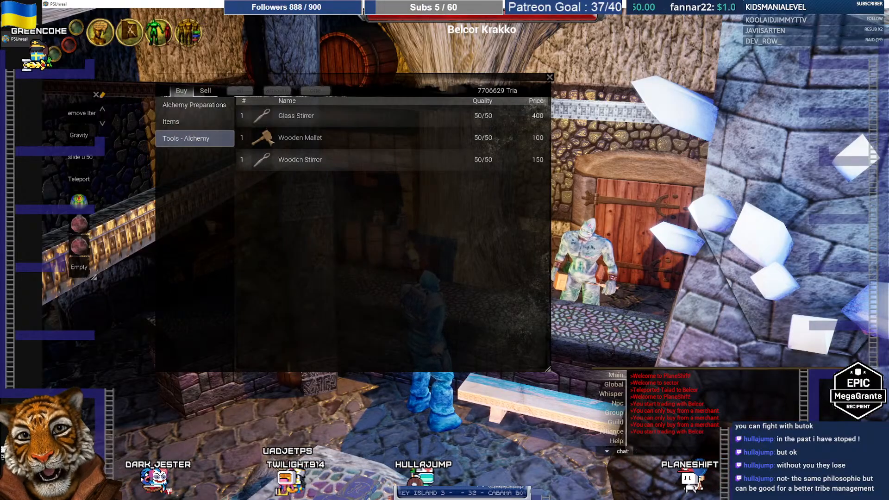
Inspect the description and quality of the Wooden Stirrer in the merchant's Tools - Alchemy goods
right_drag(494, 173, 465, 222)
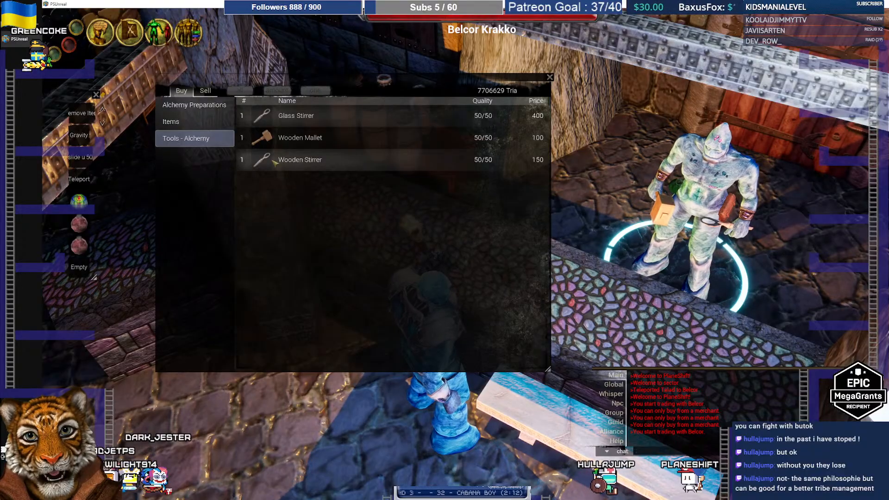
right_click(273, 162)
click(431, 140)
drag(432, 141, 493, 205)
key(Escape)
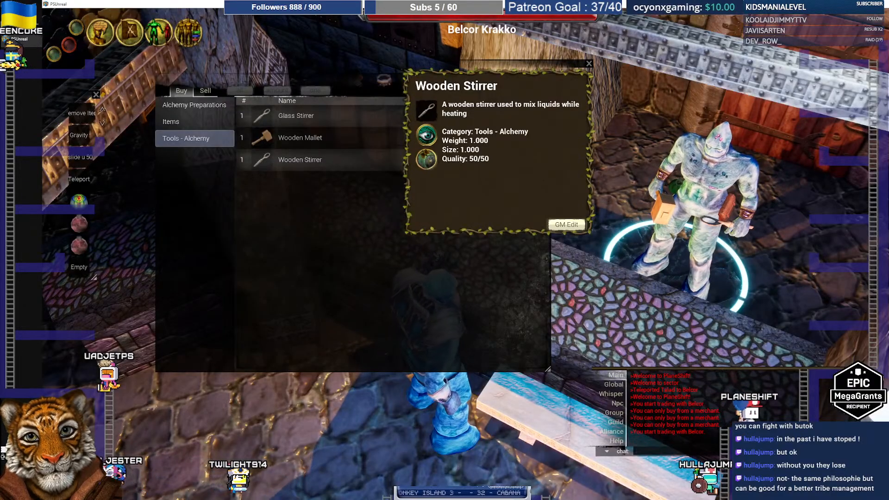
Try to show the merchant's Items category, and check the client's console log
click(190, 122)
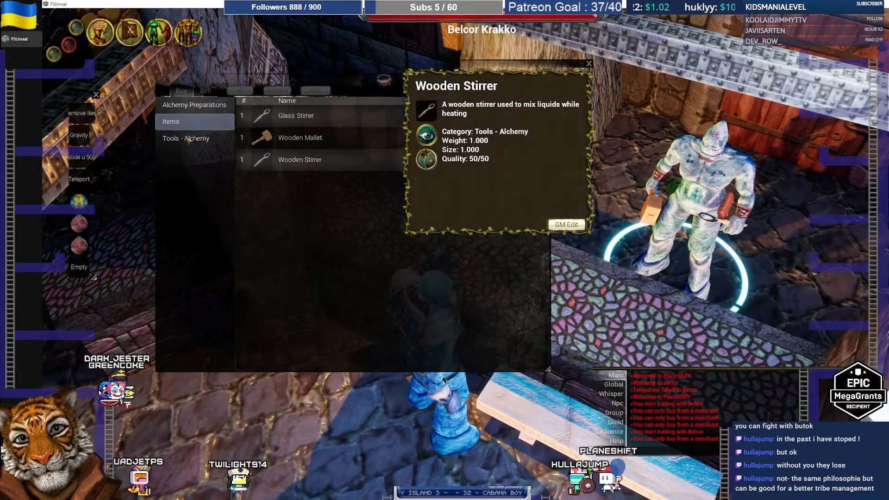
click(25, 42)
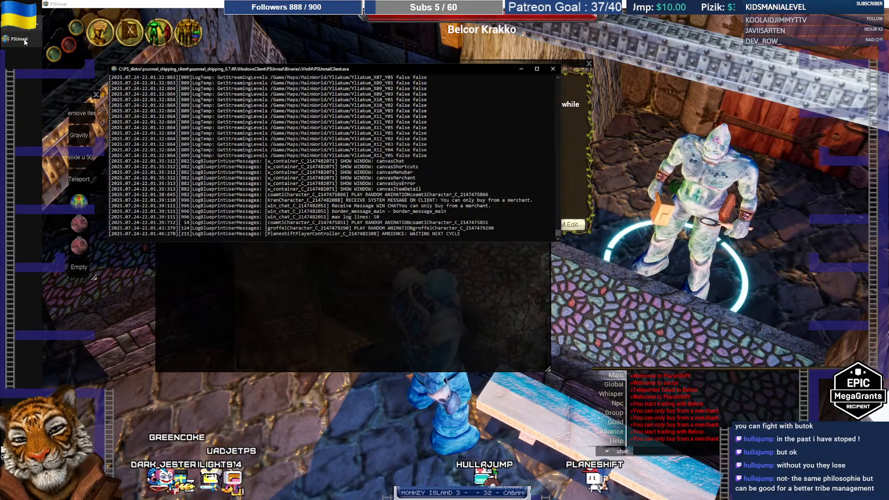
click(25, 43)
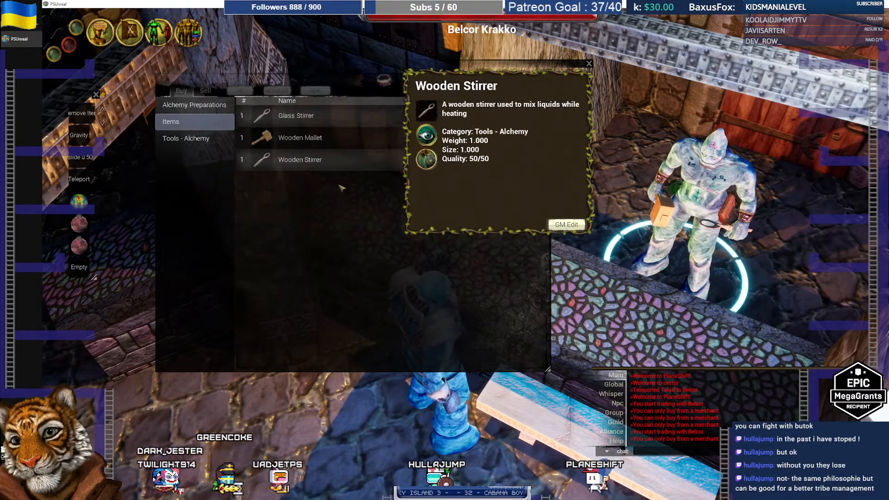
Move the Wooden Stirrer description off the goods list, and close both it and the trade window
drag(535, 68, 483, 184)
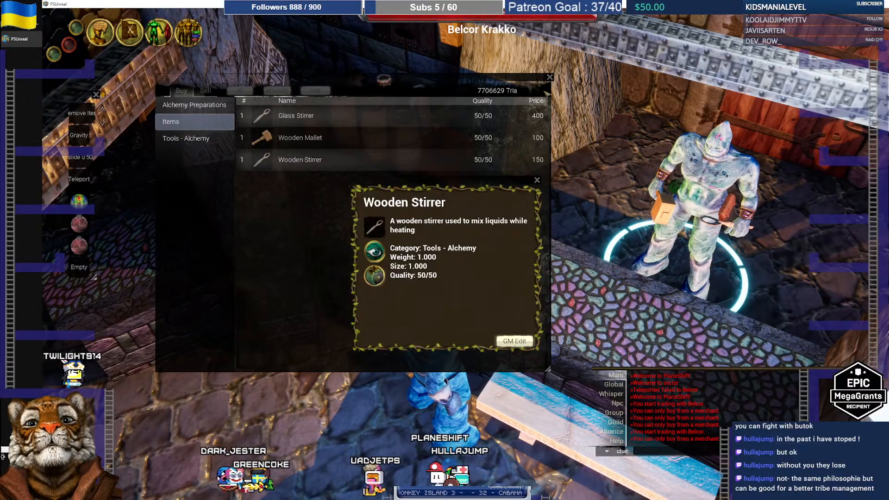
click(537, 180)
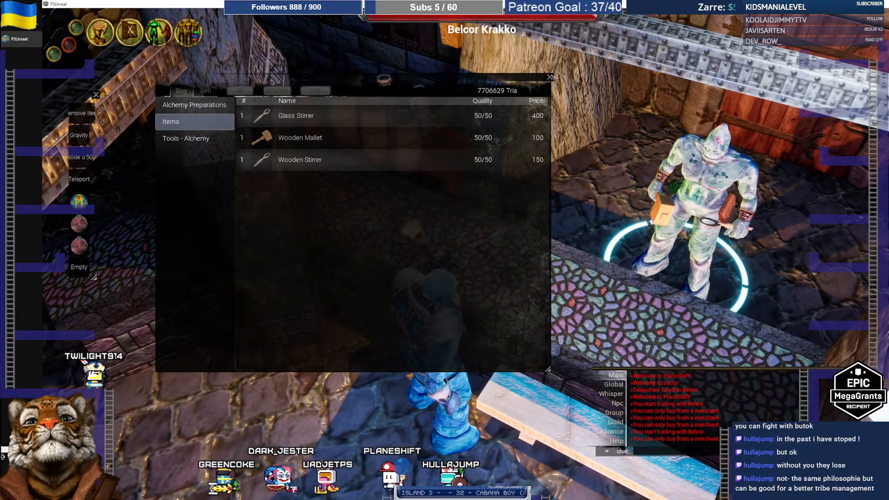
click(550, 78)
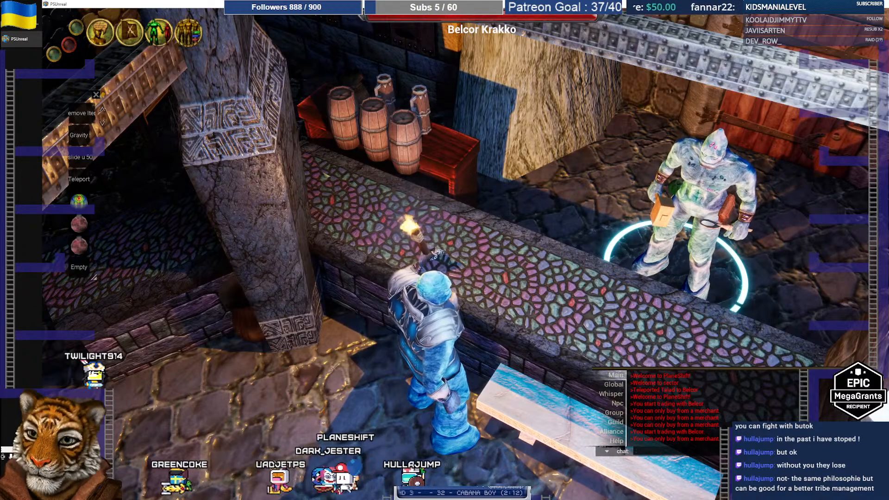
Switch to FreeMind and complete the Infrastructure and Trade TIER 1 node as "TIER 1: Higher quality goods at merchants 50/50 -> 60/60"
key(alt+Tab)
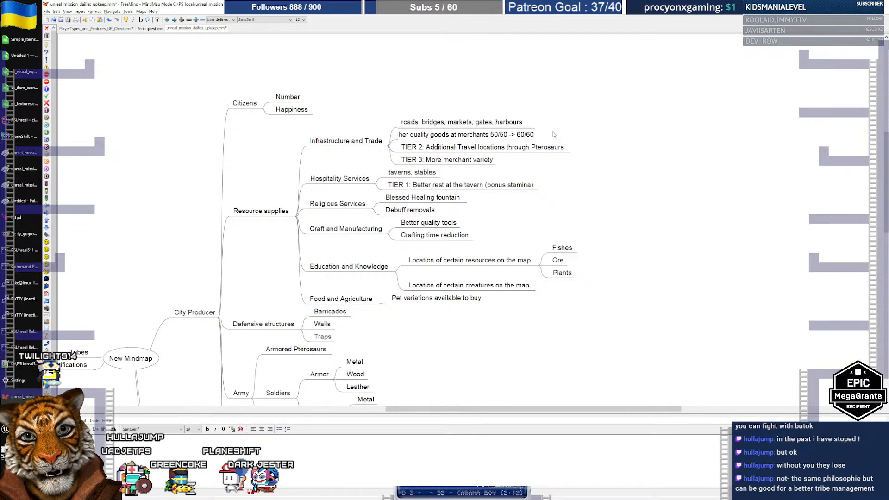
key(Return)
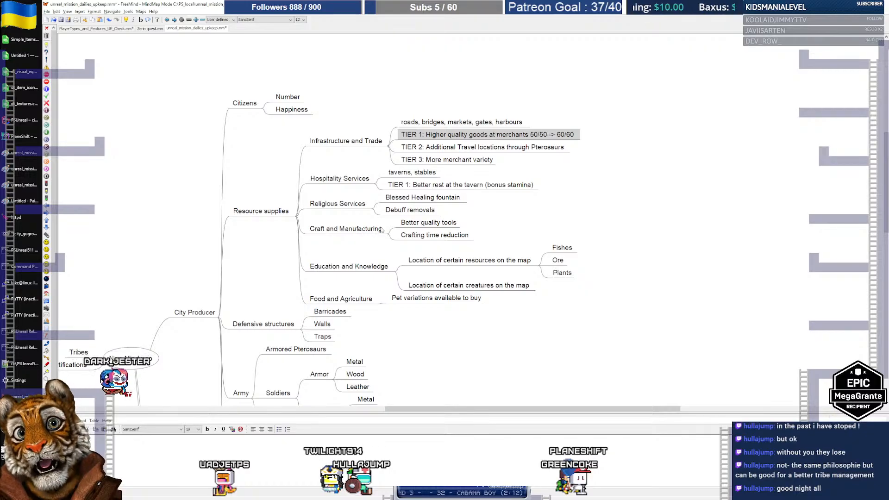
Review the Resource supplies branches, from Craft and Manufacturing to the pet variations under Food and Agriculture
click(322, 233)
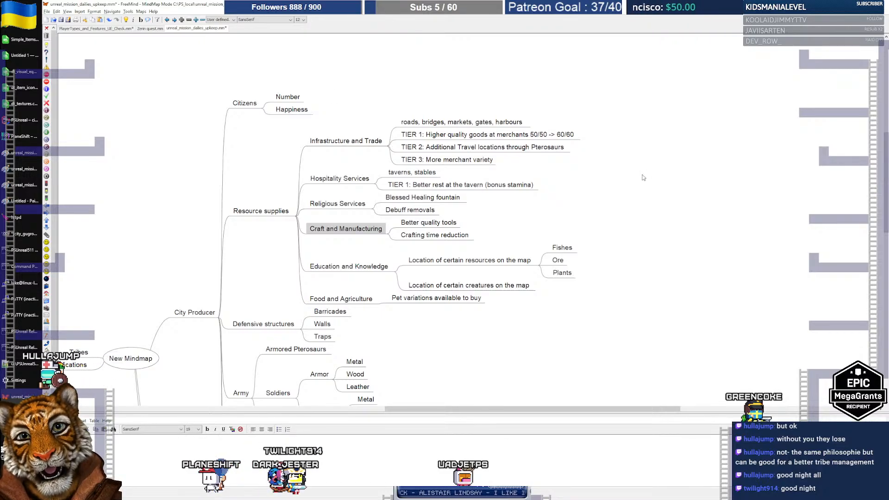
drag(600, 196, 605, 223)
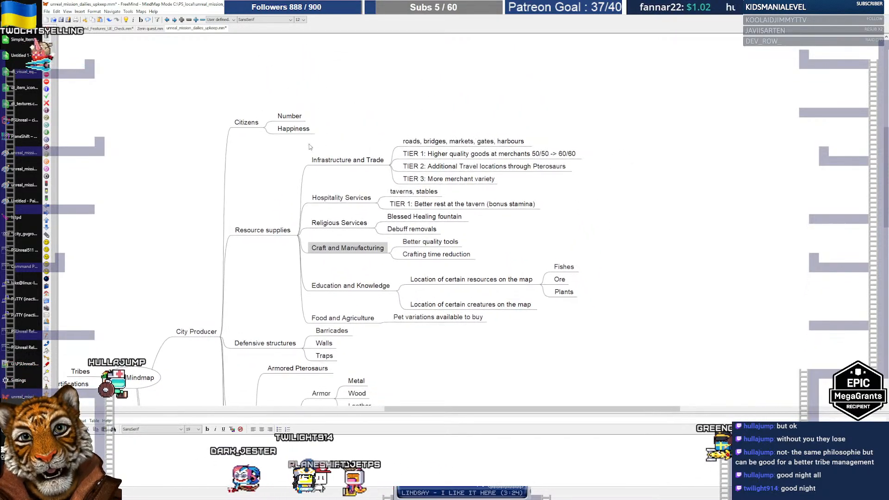
drag(308, 157, 282, 117)
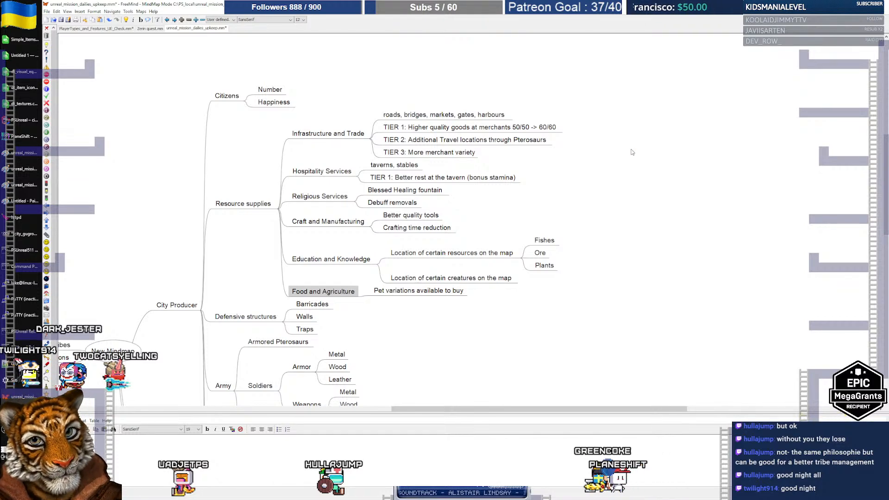
click(407, 291)
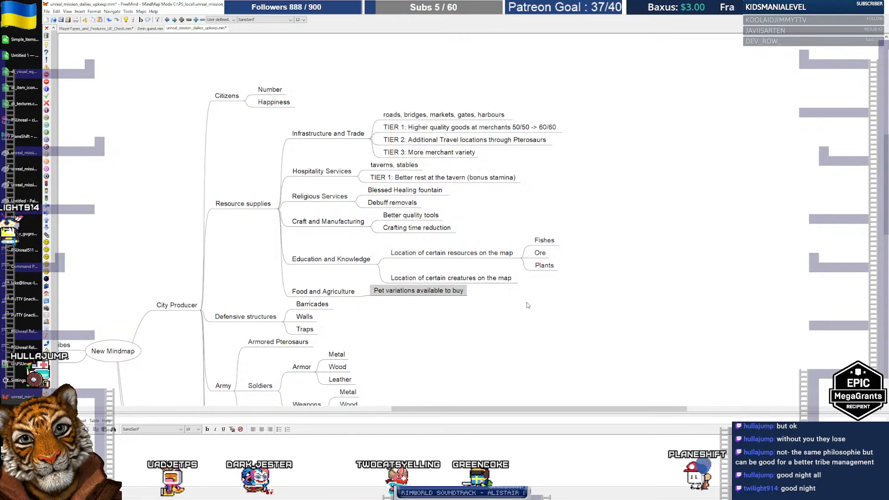
click(438, 155)
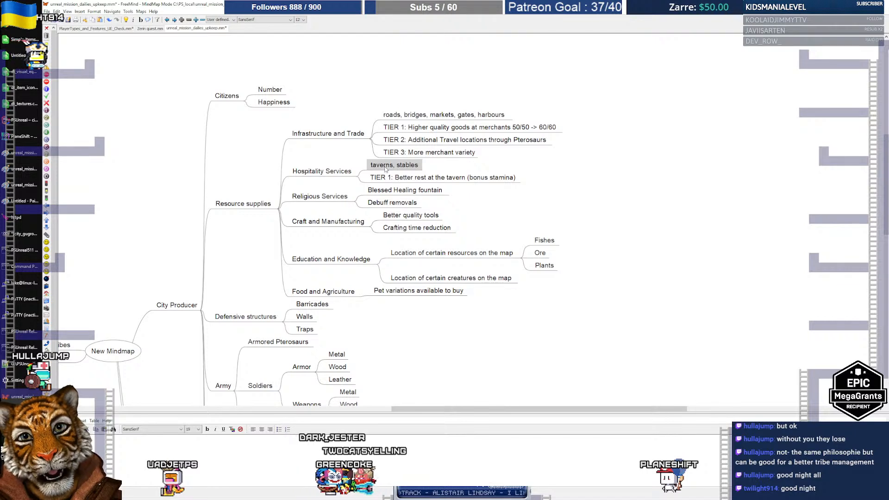
Add a "Gamblers at taverns" node below the TIER 1 node of Hospitality Services and save the mind map
click(405, 180)
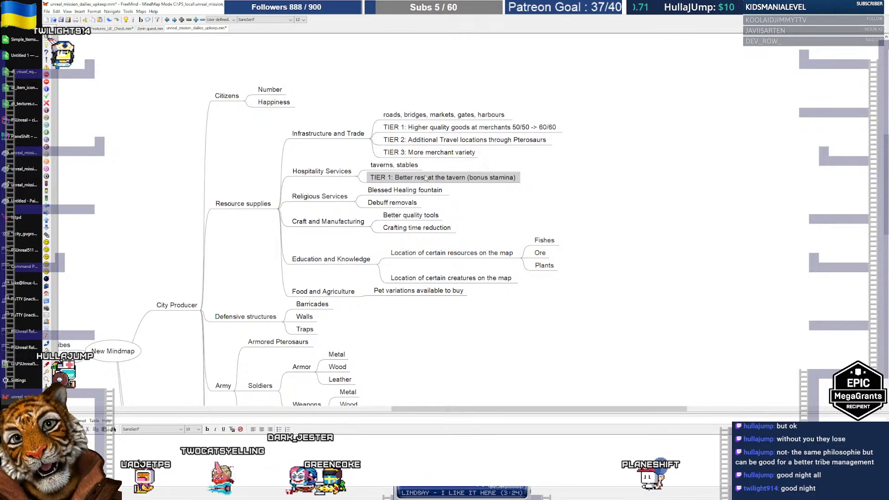
key(Return)
text(Gam)
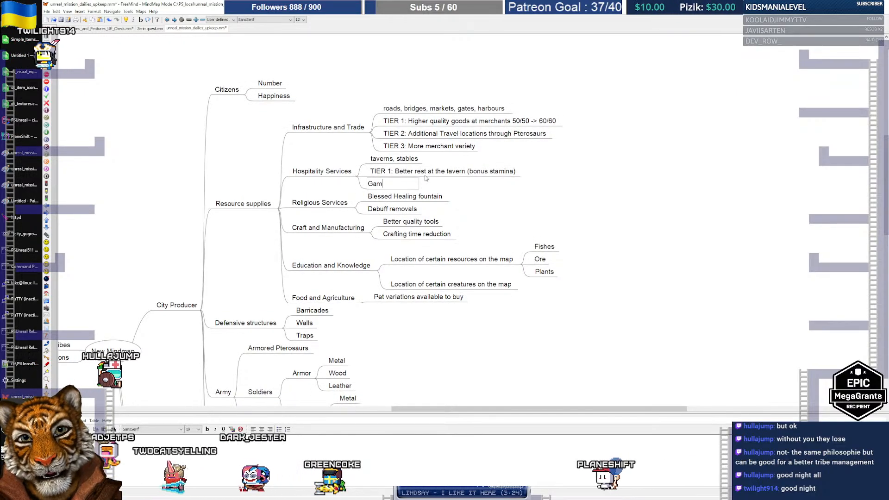
text(blers at taverns)
key(Return)
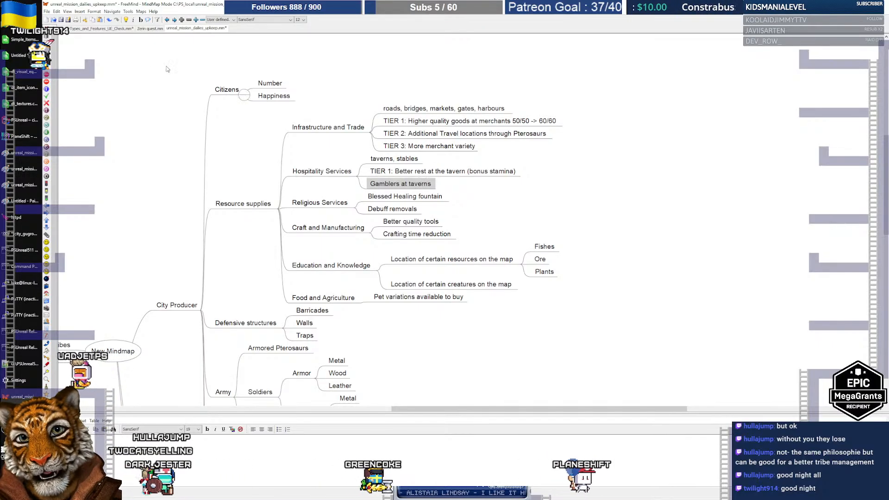
click(60, 20)
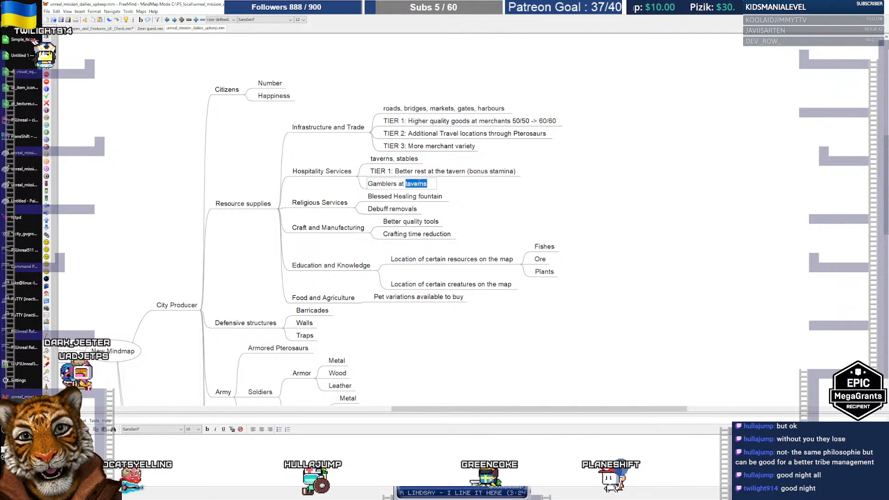
Extend the Gamblers node under Hospitality Services to read "Gamblers at taverns (higher prizes?)"
key(Return)
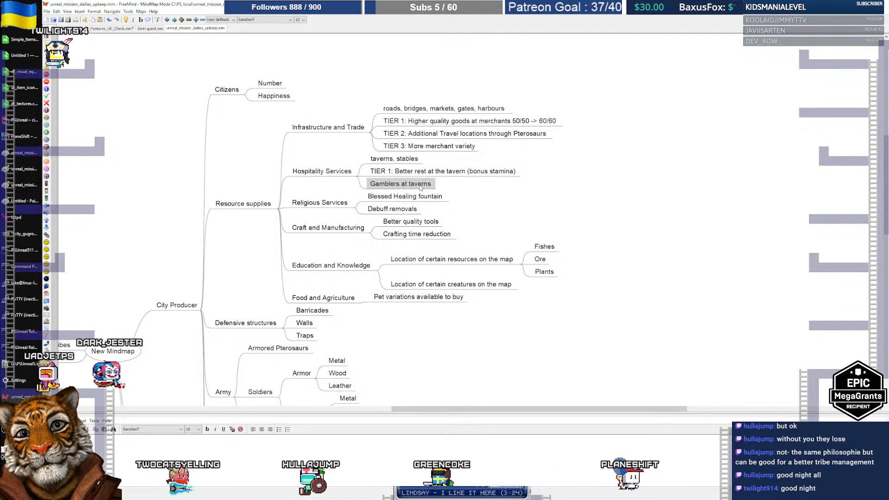
double_click(416, 184)
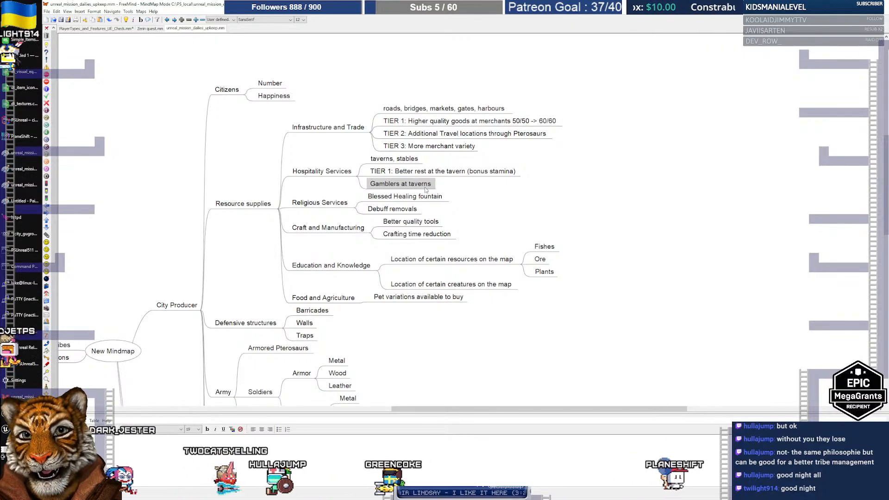
click(434, 186)
text(()
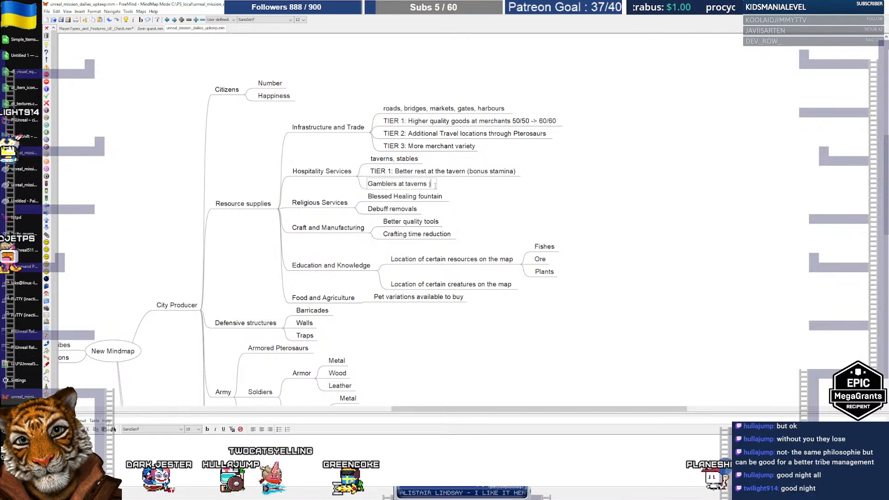
text(higher)
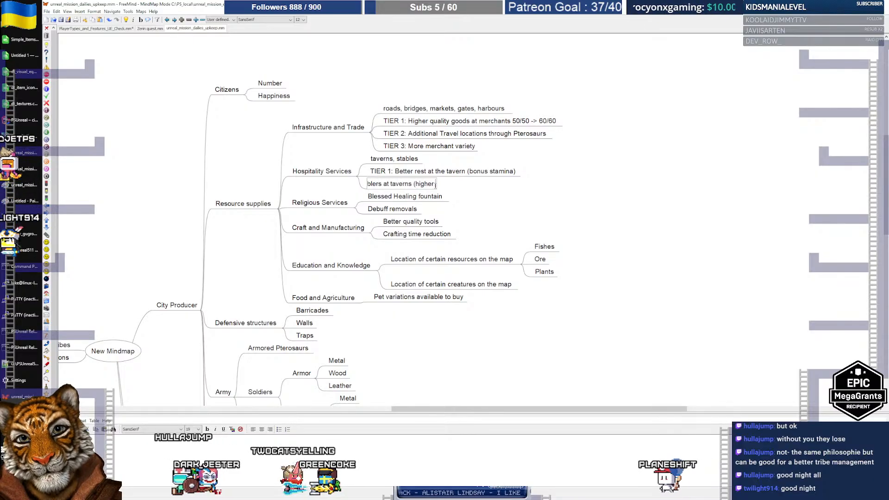
text( prizes?))
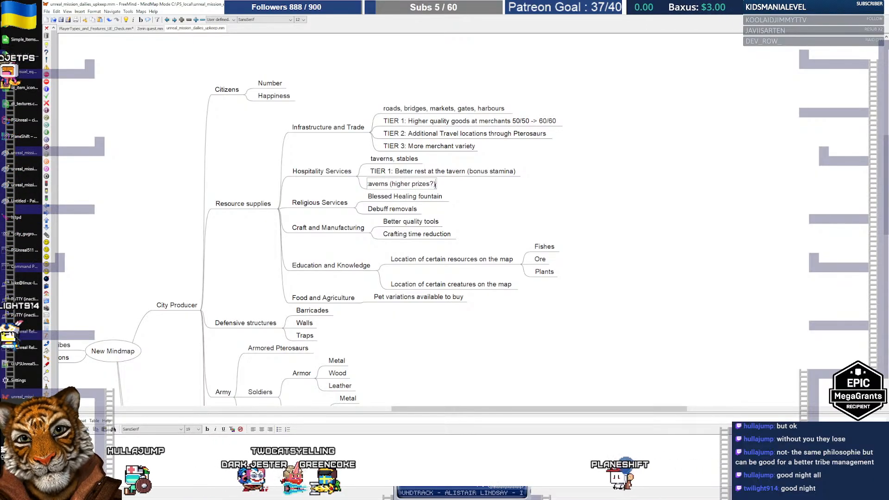
key(Return)
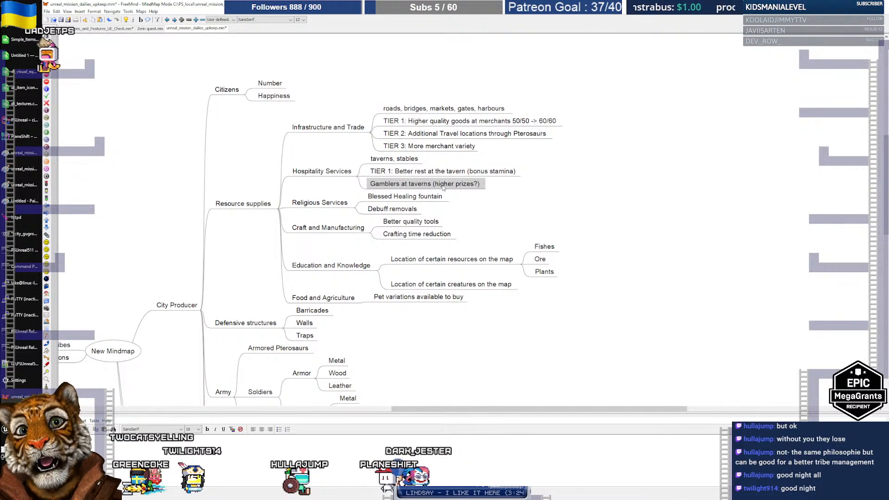
key(F2)
drag(368, 184, 518, 192)
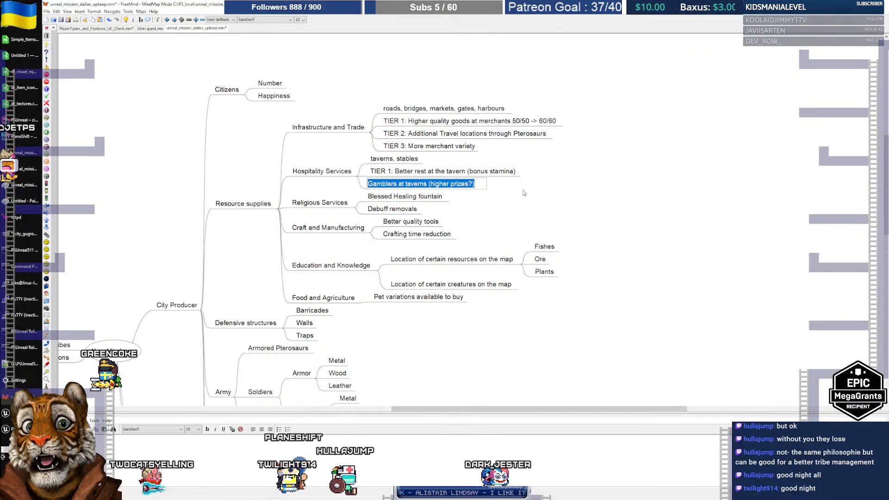
key(Escape)
double_click(447, 187)
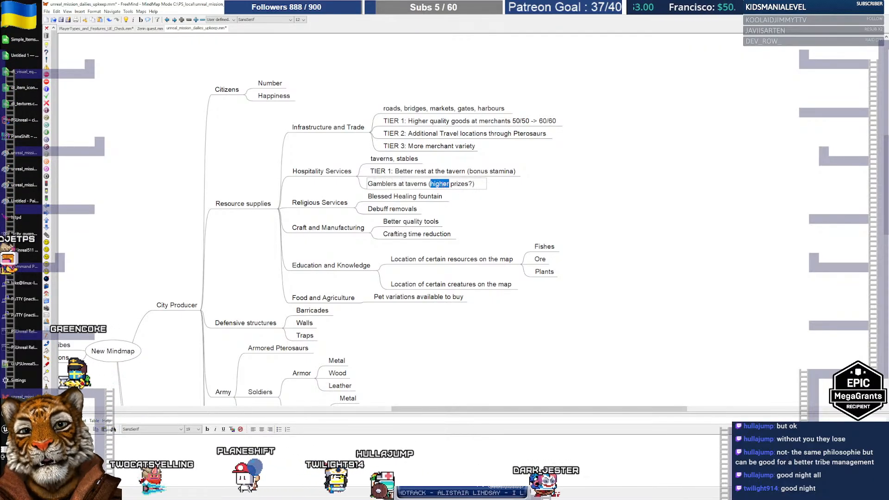
drag(427, 184, 481, 186)
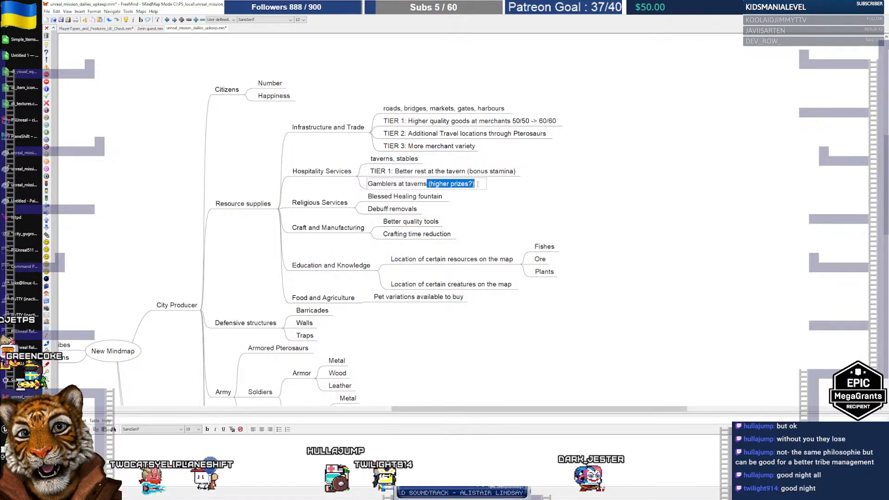
click(542, 190)
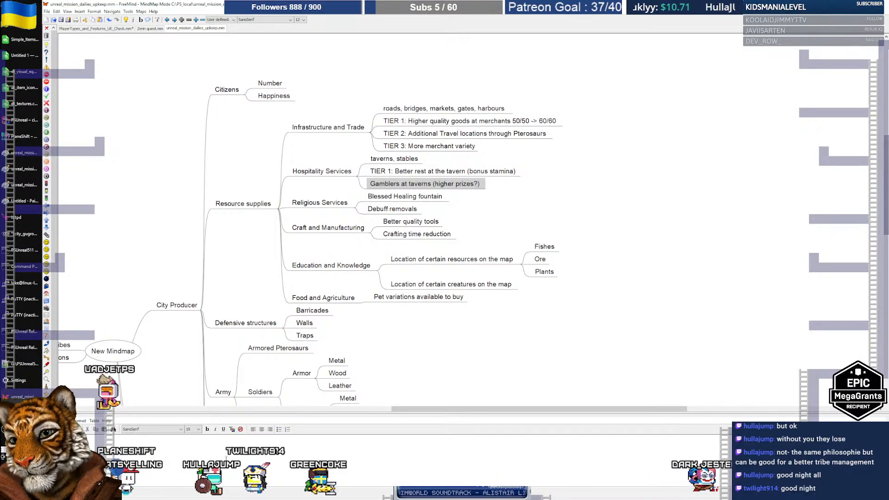
Check the current time and date in the system calendar and close it
click(21, 483)
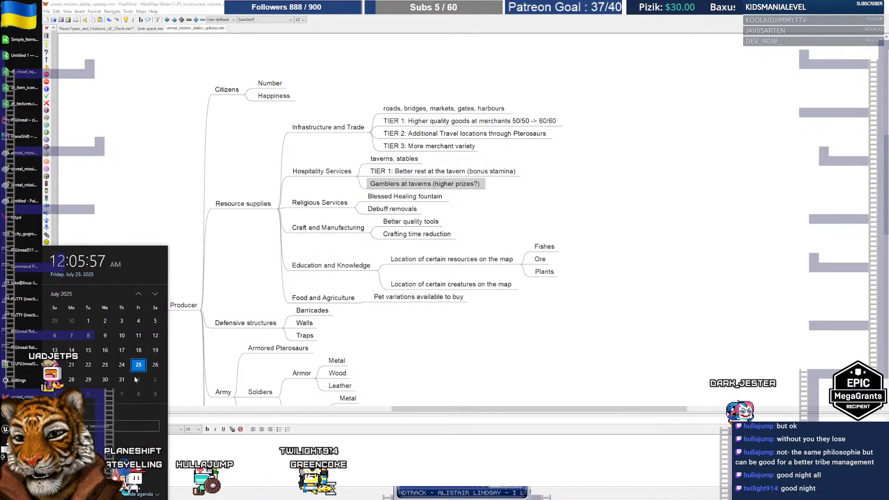
click(581, 347)
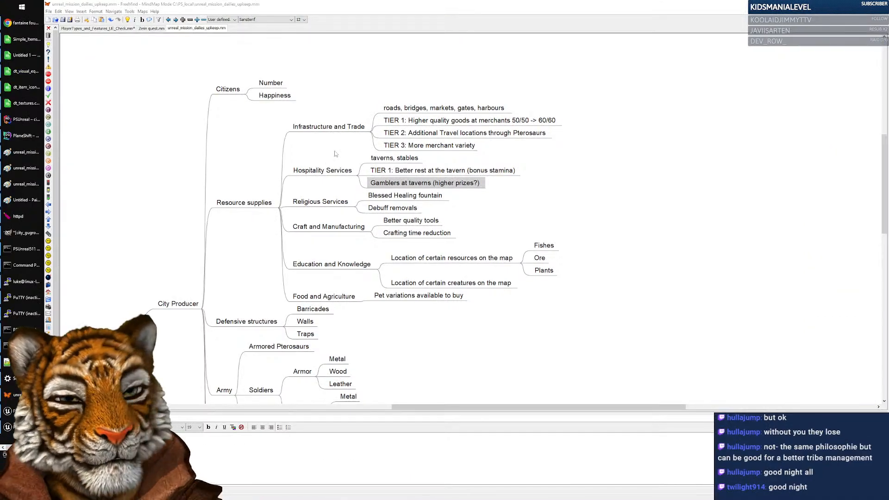
Switch to the browser's PlaneShift site and review the Windows, Linux and Mac OSX standard downloads on its download page
click(19, 23)
click(83, 13)
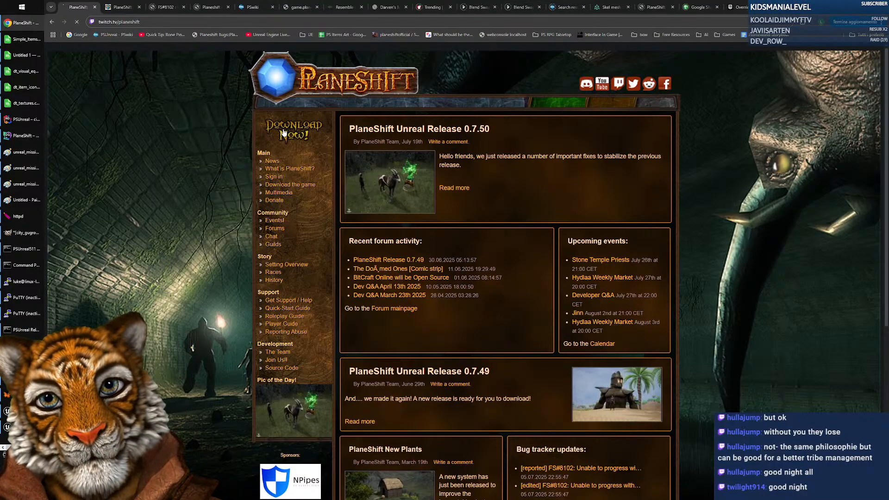
scroll(696, 249, down, 6)
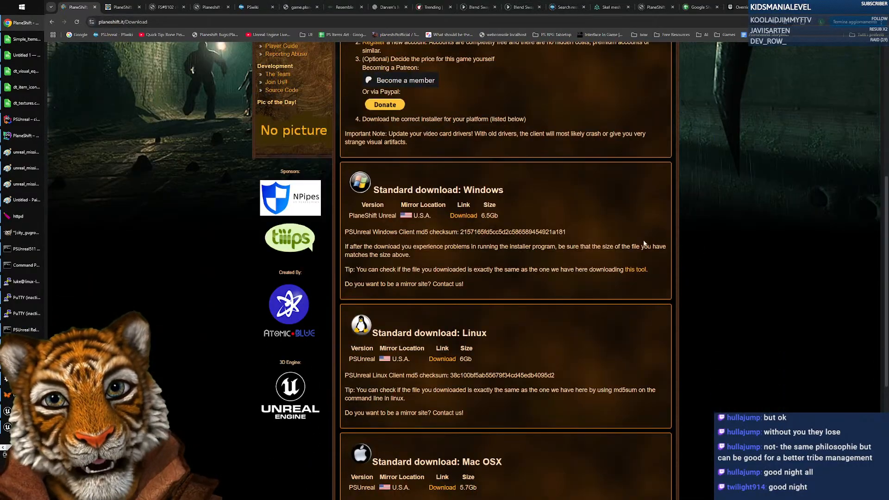
double_click(496, 192)
double_click(474, 333)
double_click(469, 461)
click(604, 437)
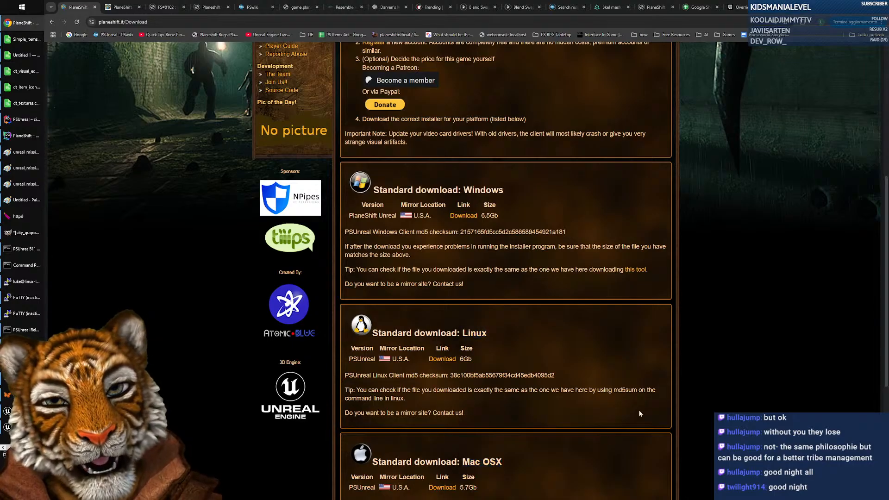